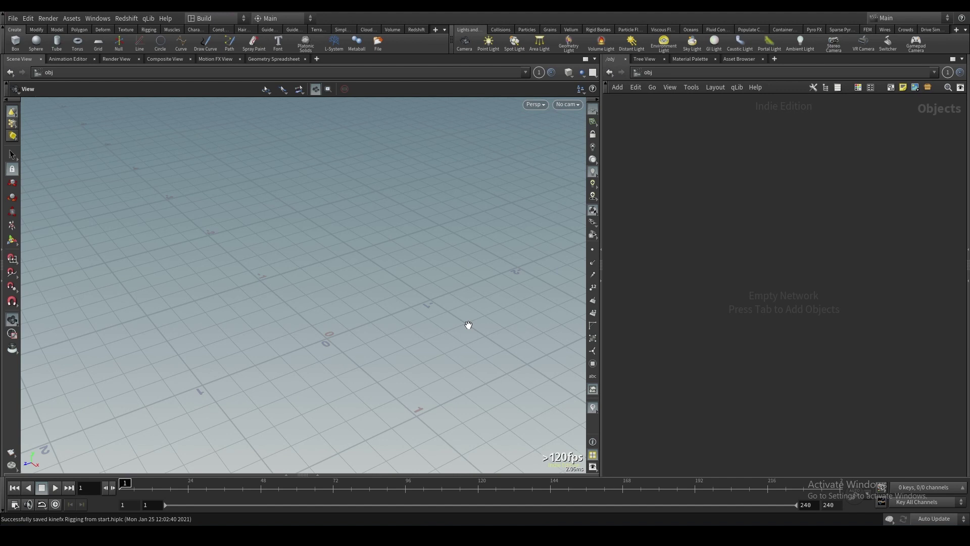
{"action": "key", "text": "Tab"}
{"action": "type", "text": "tro"}
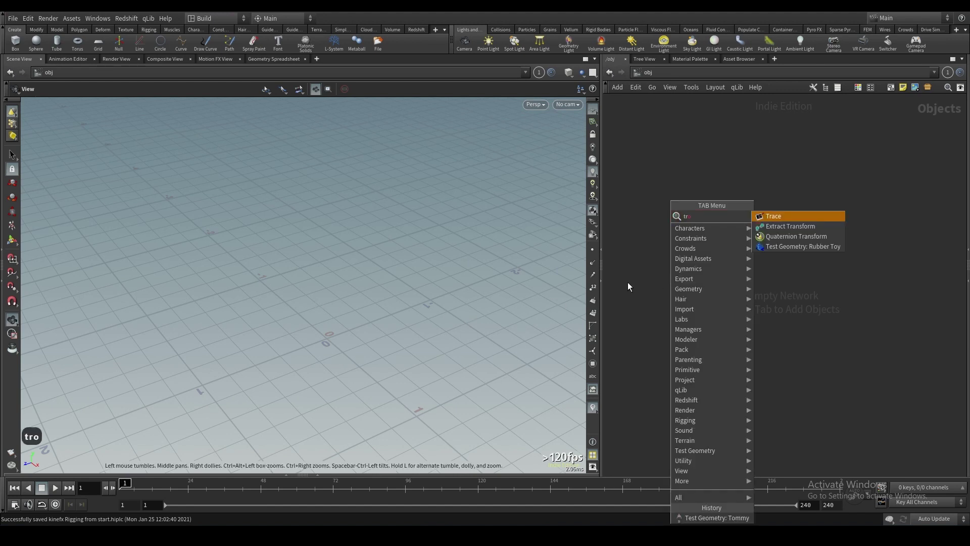
{"action": "key", "text": "Escape"}
- Add a Test Geometry: Tommy object to the empty object network
{"action": "key", "text": "Tab"}
{"action": "mouse_move", "coordinate": [662, 450]}
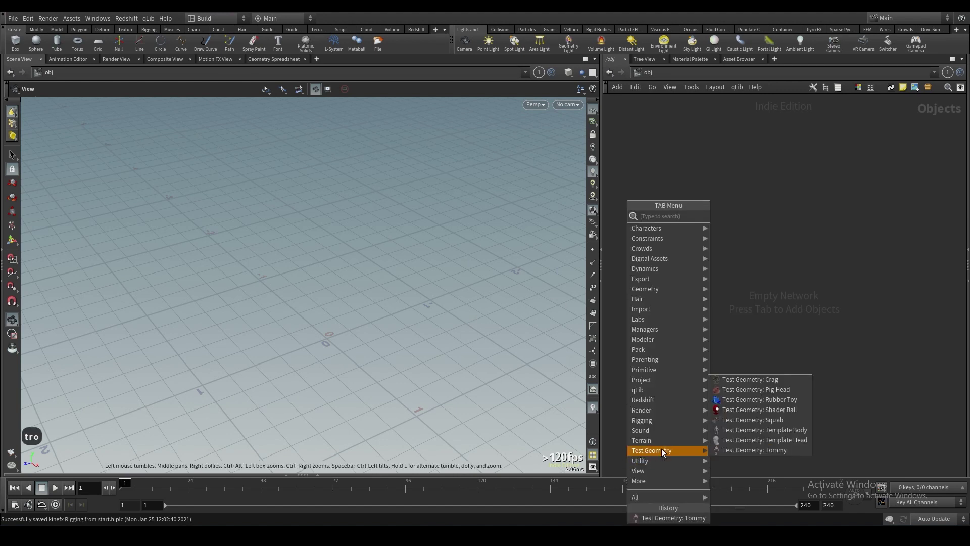
{"action": "left_click", "coordinate": [753, 450]}
{"action": "left_click", "coordinate": [724, 305]}
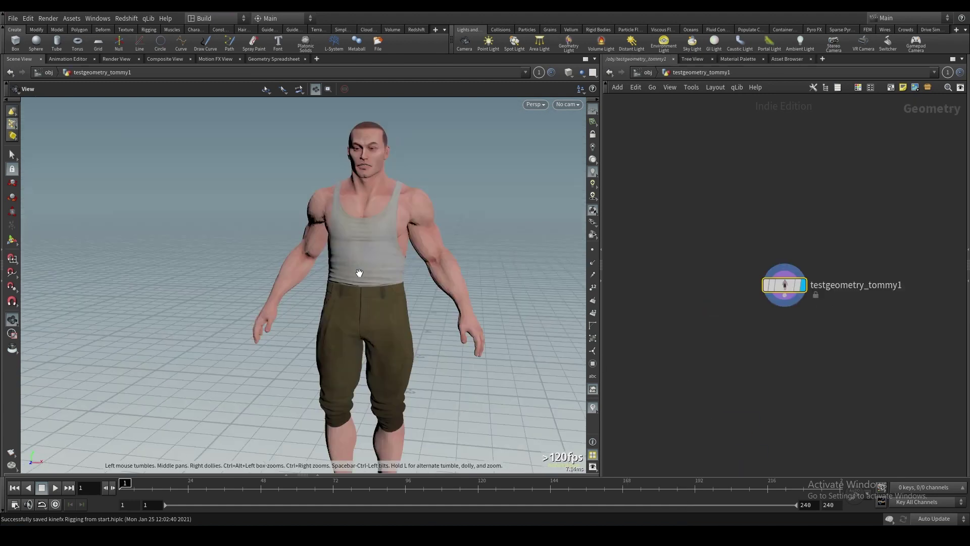
{"action": "left_click_drag", "start_coordinate": [359, 273], "coordinate": [372, 256]}
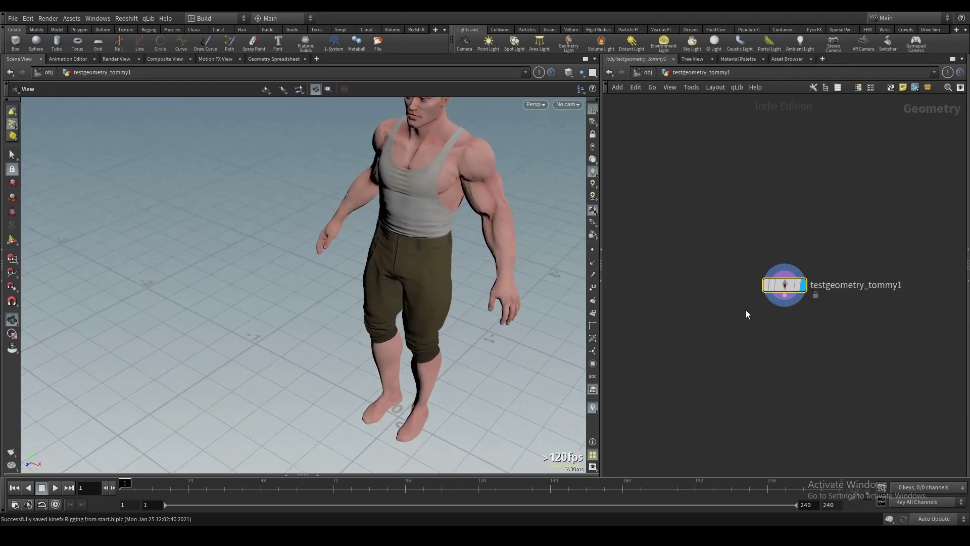
- Turn off the clothing on the Tommy test geometry
{"action": "key", "text": "p"}
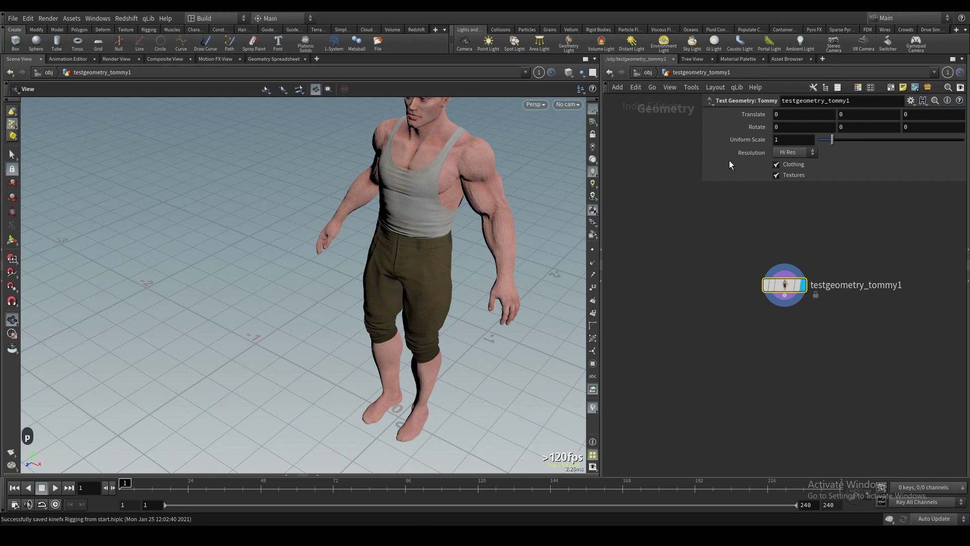
{"action": "left_click", "coordinate": [777, 165]}
{"action": "left_click_drag", "start_coordinate": [414, 220], "coordinate": [448, 249]}
{"action": "right_click_drag", "start_coordinate": [403, 245], "coordinate": [454, 187]}
{"action": "left_click", "coordinate": [694, 341]}
{"action": "key", "text": "p"}
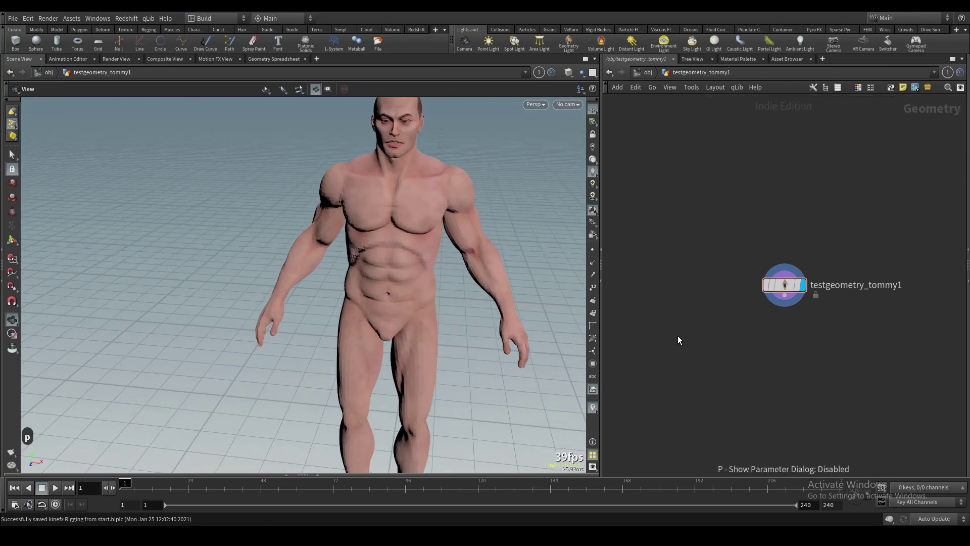
- Add a Skeleton node beside the Tommy test geometry node
{"action": "key", "text": "Tab"}
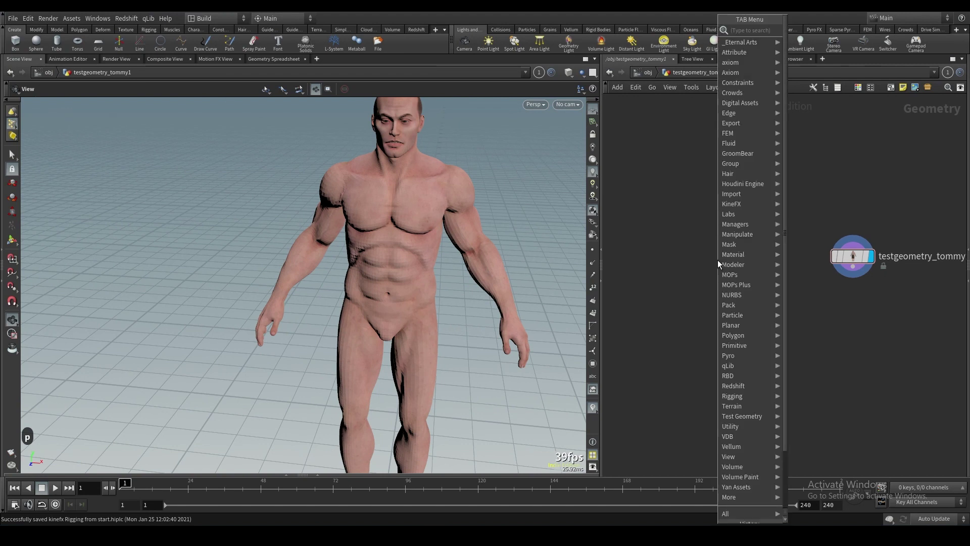
{"action": "type", "text": "ske"}
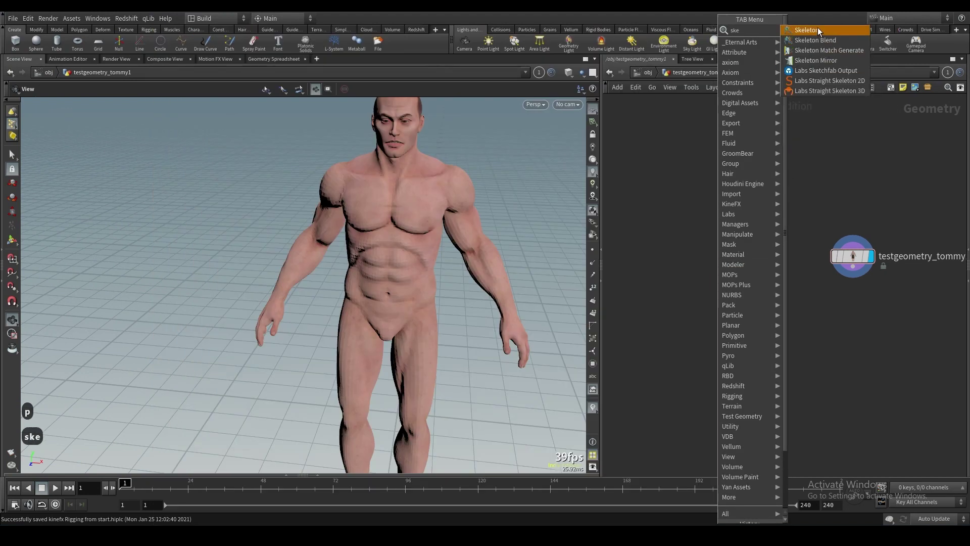
{"action": "left_click", "coordinate": [819, 31]}
{"action": "left_click", "coordinate": [731, 258]}
- Turn off the textures on the Tommy test geometry
{"action": "left_click_drag", "start_coordinate": [802, 322], "coordinate": [909, 219]}
{"action": "key", "text": "p"}
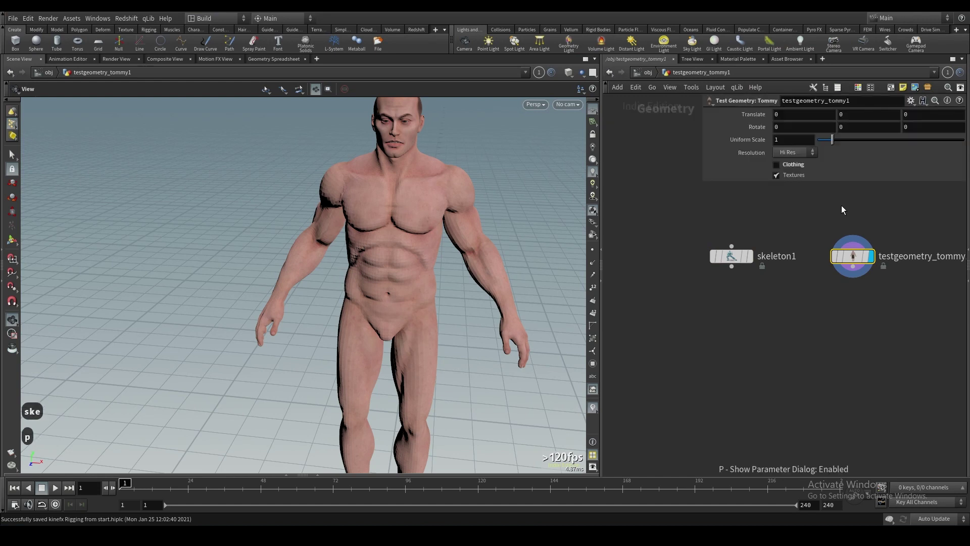
{"action": "left_click", "coordinate": [795, 175]}
{"action": "left_click", "coordinate": [758, 346]}
{"action": "key", "text": "p"}
{"action": "right_click_drag", "start_coordinate": [400, 252], "coordinate": [498, 150]}
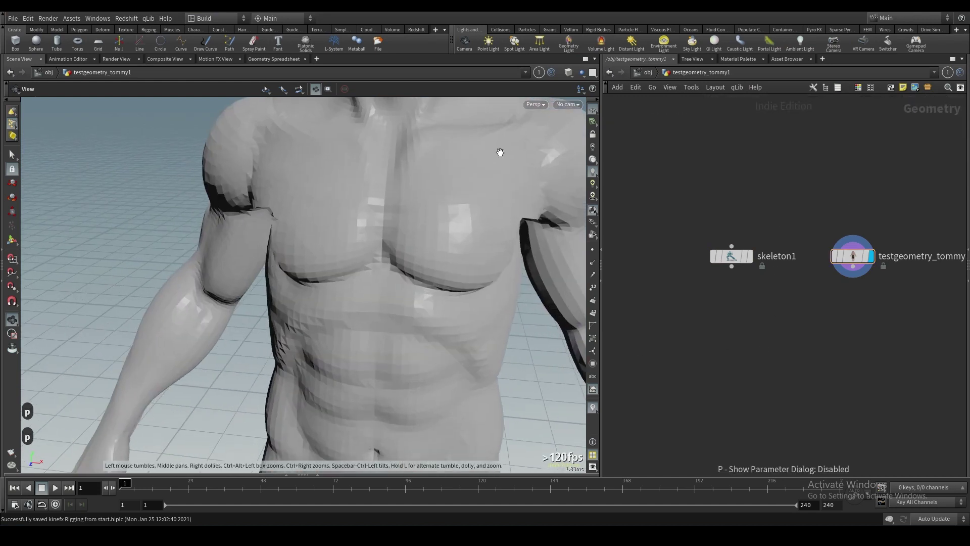
{"action": "left_click_drag", "start_coordinate": [498, 150], "coordinate": [456, 198]}
{"action": "right_click_drag", "start_coordinate": [455, 198], "coordinate": [393, 282]}
{"action": "left_click_drag", "start_coordinate": [393, 282], "coordinate": [501, 267]}
- Display the Skeleton node in the viewport and activate its joint-drawing tool in Create mode
{"action": "left_click_drag", "start_coordinate": [704, 300], "coordinate": [788, 251]}
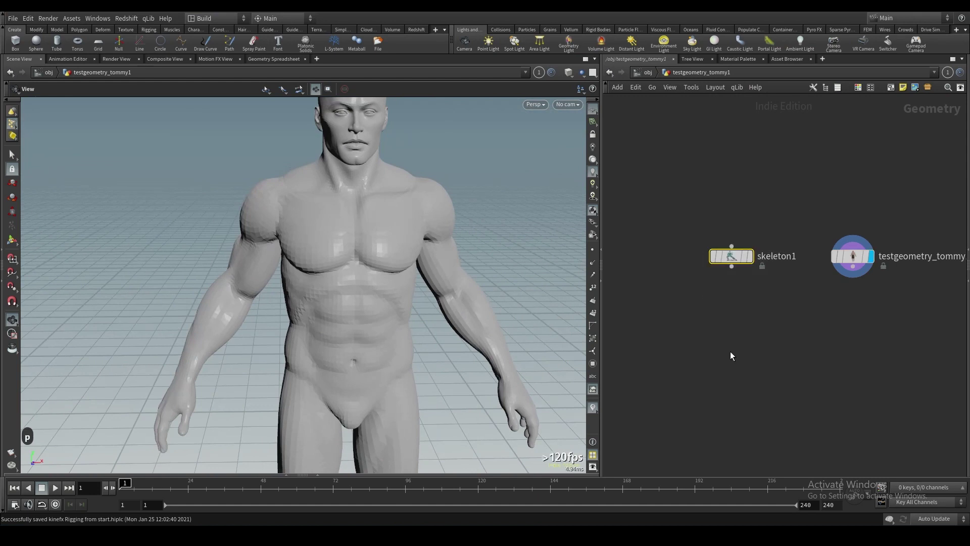
{"action": "left_click", "coordinate": [750, 256]}
{"action": "left_click_drag", "start_coordinate": [405, 263], "coordinate": [350, 352]}
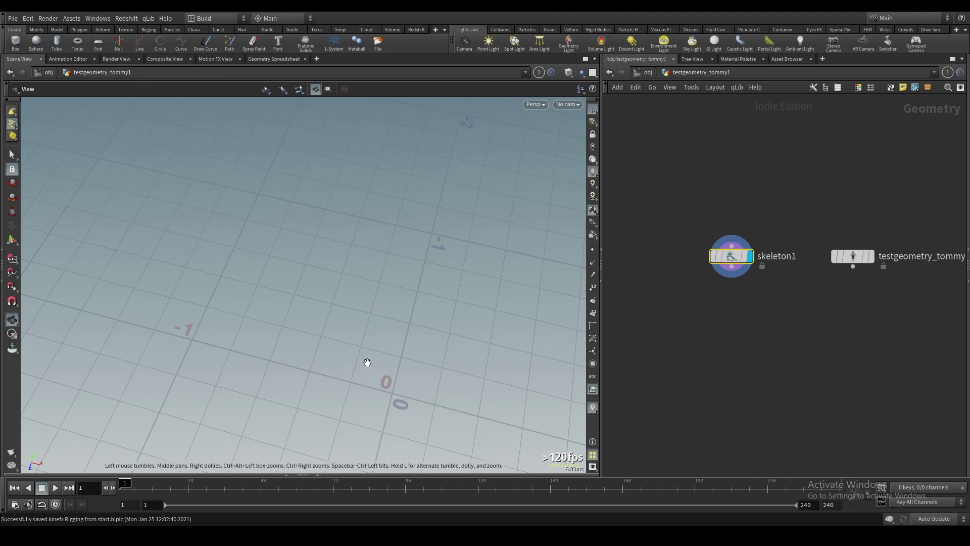
{"action": "key", "text": "Return"}
{"action": "right_click_drag", "start_coordinate": [403, 313], "coordinate": [336, 320], "text": "alt"}
{"action": "left_click_drag", "start_coordinate": [336, 320], "coordinate": [305, 283], "text": "alt"}
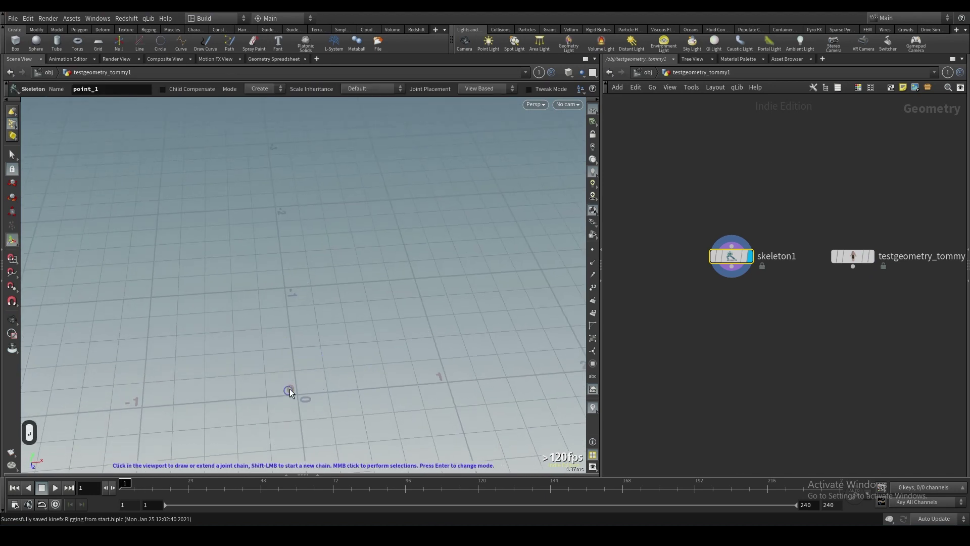
{"action": "middle_click_drag", "start_coordinate": [287, 391], "coordinate": [318, 329], "text": "alt"}
{"action": "left_click_drag", "start_coordinate": [285, 338], "coordinate": [242, 359], "text": "alt"}
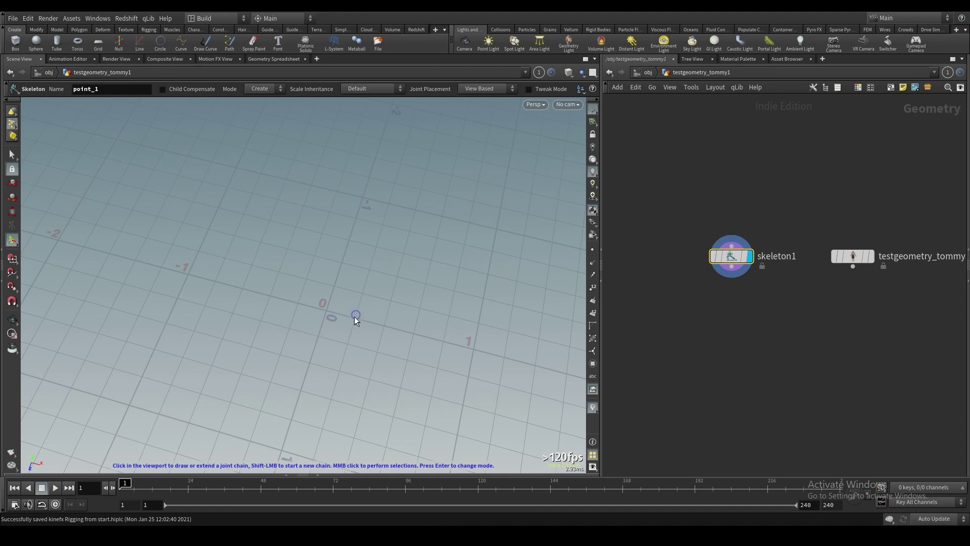
{"action": "key", "text": "Escape"}
{"action": "left_click_drag", "start_coordinate": [370, 299], "coordinate": [352, 329]}
{"action": "key", "text": "Return"}
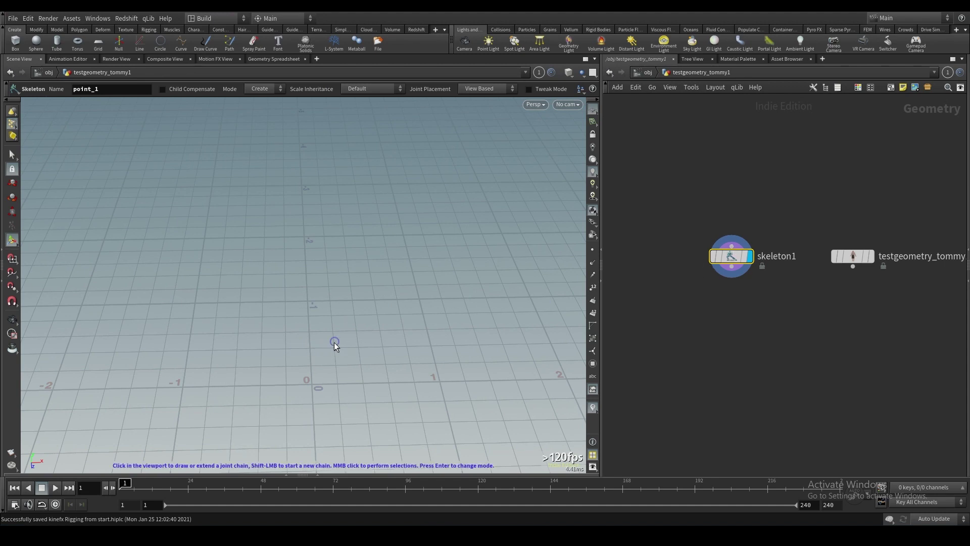
{"action": "key", "text": "Escape"}
{"action": "left_click_drag", "start_coordinate": [231, 406], "coordinate": [238, 372]}
{"action": "key", "text": "Return"}
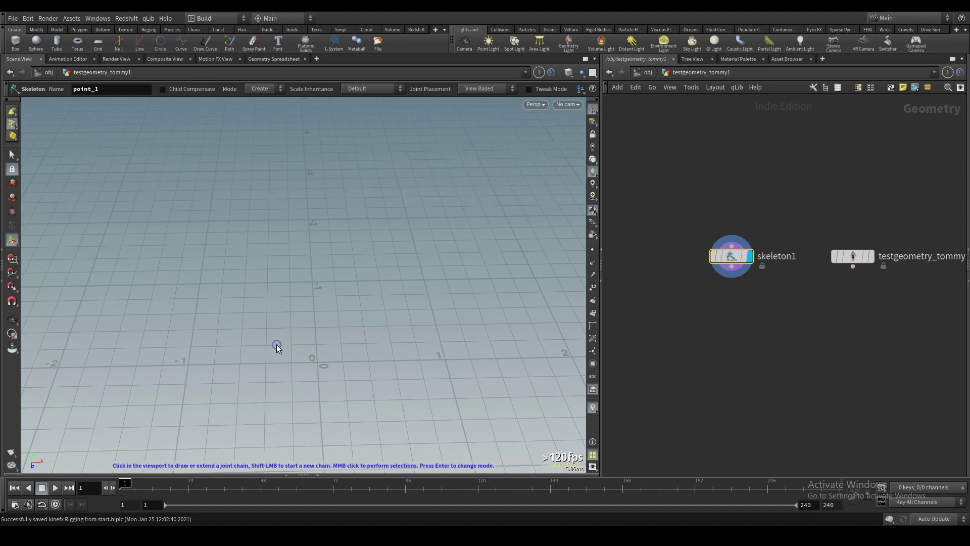
- Draw a zigzag chain of five joints on the ground grid near the origin
{"action": "left_click", "coordinate": [211, 393]}
{"action": "left_click", "coordinate": [284, 333]}
{"action": "left_click", "coordinate": [354, 364]}
{"action": "left_click", "coordinate": [423, 322]}
{"action": "left_click", "coordinate": [451, 370]}
{"action": "middle_click_drag", "start_coordinate": [355, 363], "coordinate": [346, 304], "text": "alt"}
{"action": "left_click_drag", "start_coordinate": [346, 304], "coordinate": [298, 291], "text": "alt"}
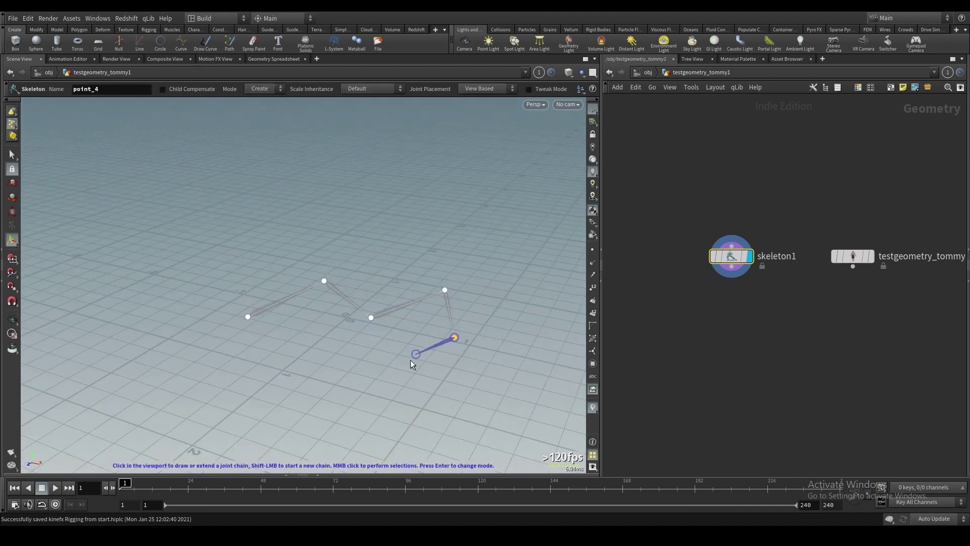
{"action": "left_click_drag", "start_coordinate": [321, 355], "coordinate": [440, 329], "text": "alt"}
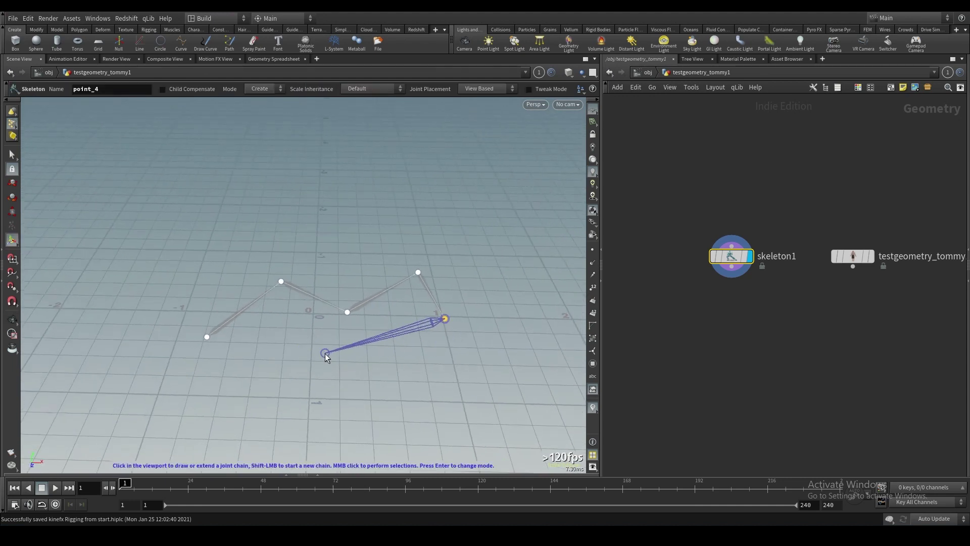
- Extend the joint chain with seven more joints curving through the front of the grid, and end the chain
{"action": "left_click", "coordinate": [417, 338]}
{"action": "left_click", "coordinate": [303, 356]}
{"action": "left_click", "coordinate": [256, 359]}
{"action": "left_click", "coordinate": [306, 403]}
{"action": "left_click", "coordinate": [392, 403]}
{"action": "left_click", "coordinate": [457, 370]}
{"action": "left_click", "coordinate": [512, 350]}
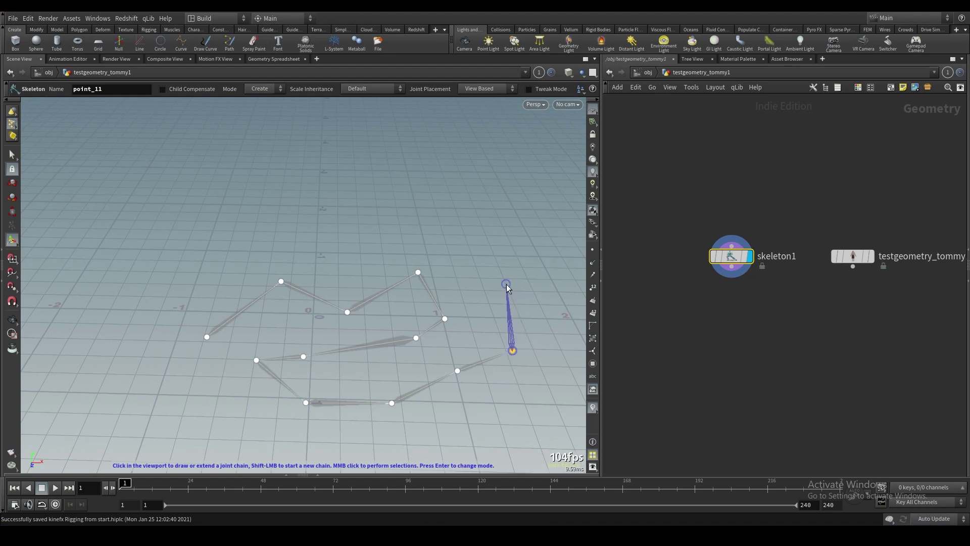
{"action": "middle_click", "coordinate": [502, 287]}
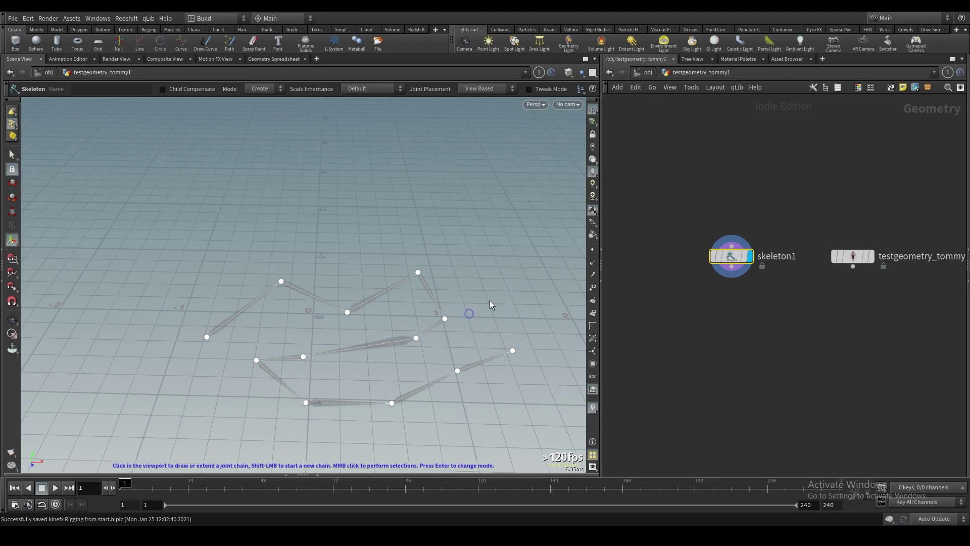
- Draw a separate arched chain of five joints behind the first chain and end it
{"action": "left_click", "coordinate": [476, 290]}
{"action": "left_click", "coordinate": [472, 230]}
{"action": "left_click", "coordinate": [409, 213]}
{"action": "left_click", "coordinate": [344, 215]}
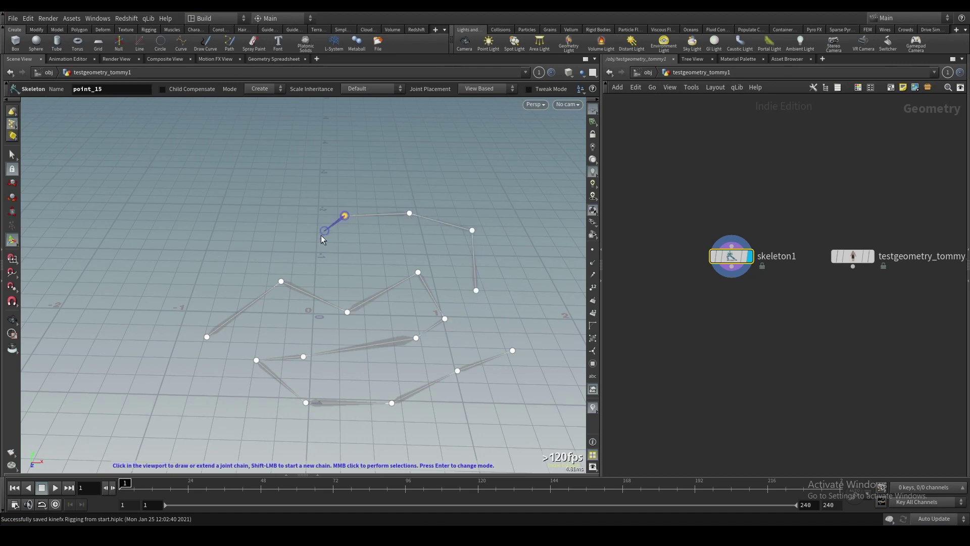
{"action": "middle_click", "coordinate": [396, 251]}
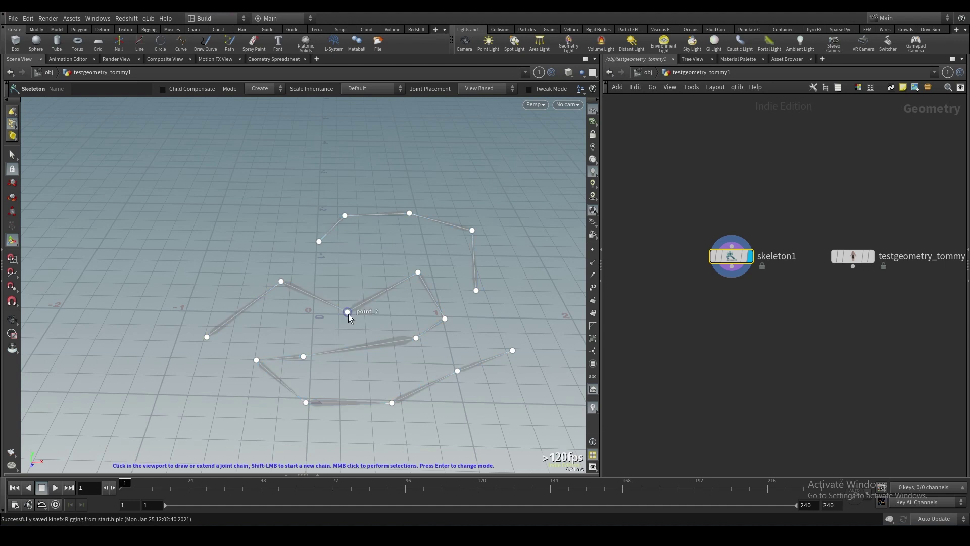
- Branch two new joints off the second joint of the first chain and end the branch
{"action": "left_click", "coordinate": [281, 281]}
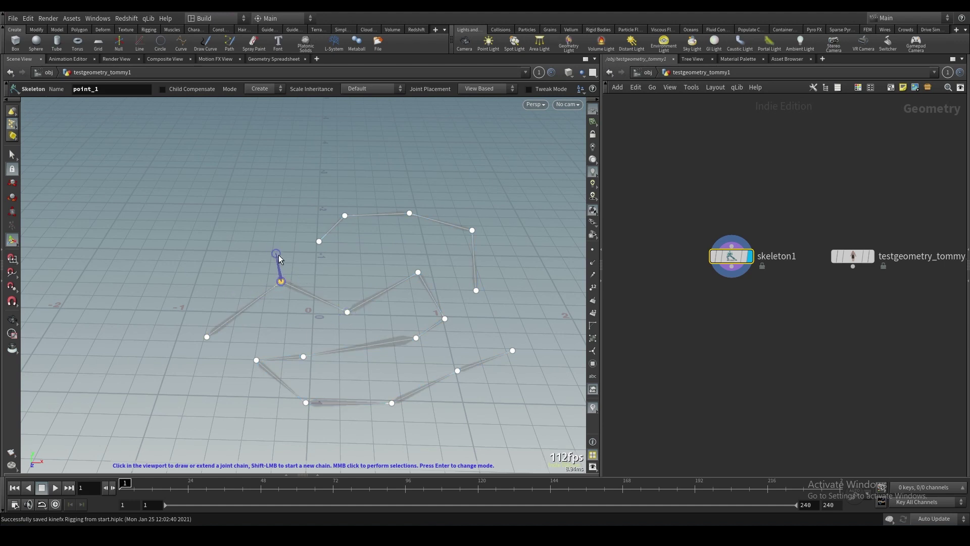
{"action": "left_click", "coordinate": [284, 237]}
{"action": "left_click", "coordinate": [213, 223]}
{"action": "middle_click", "coordinate": [183, 256]}
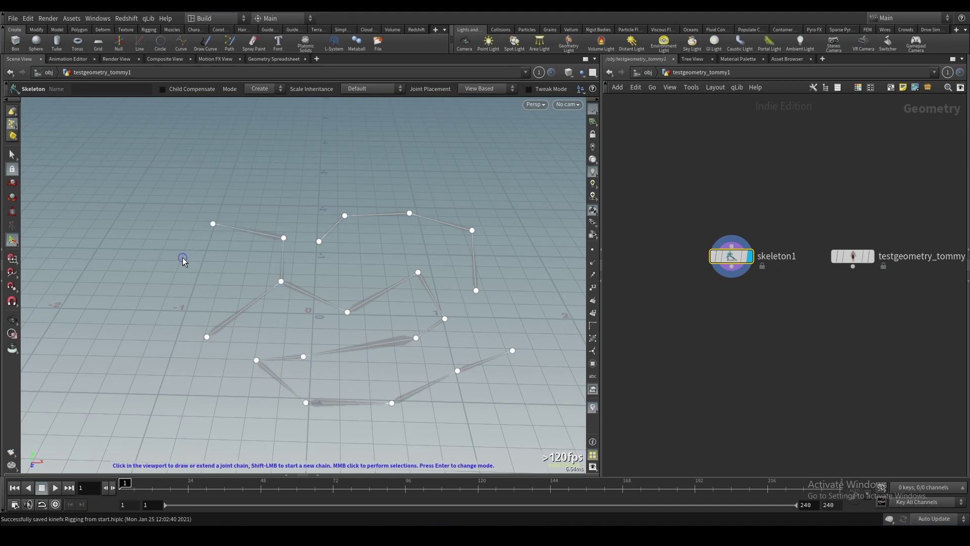
{"action": "left_click_drag", "start_coordinate": [183, 257], "coordinate": [262, 308], "text": "alt"}
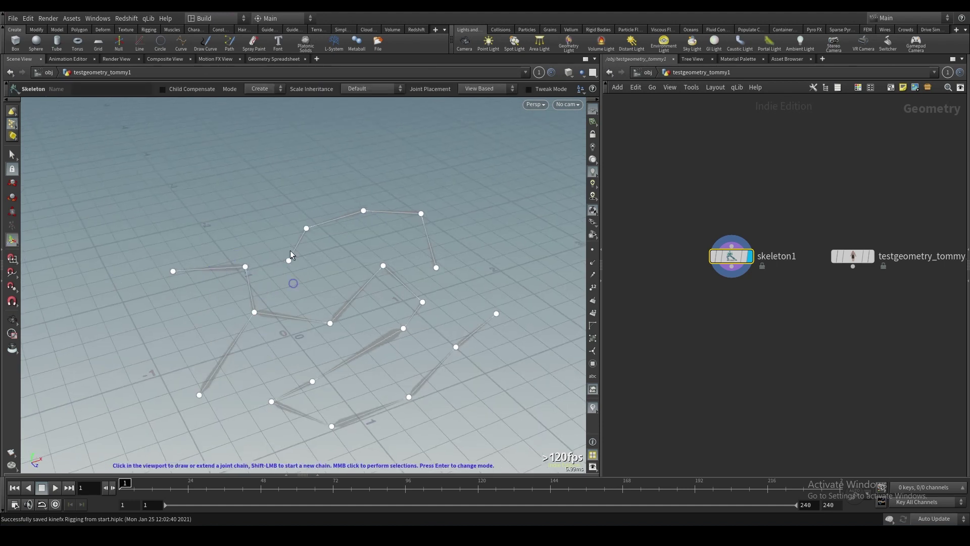
- Branch two further joints off the first joint of the new branch and end the chain
{"action": "left_click", "coordinate": [245, 267]}
{"action": "left_click", "coordinate": [265, 226]}
{"action": "left_click", "coordinate": [343, 163]}
{"action": "middle_click", "coordinate": [389, 163]}
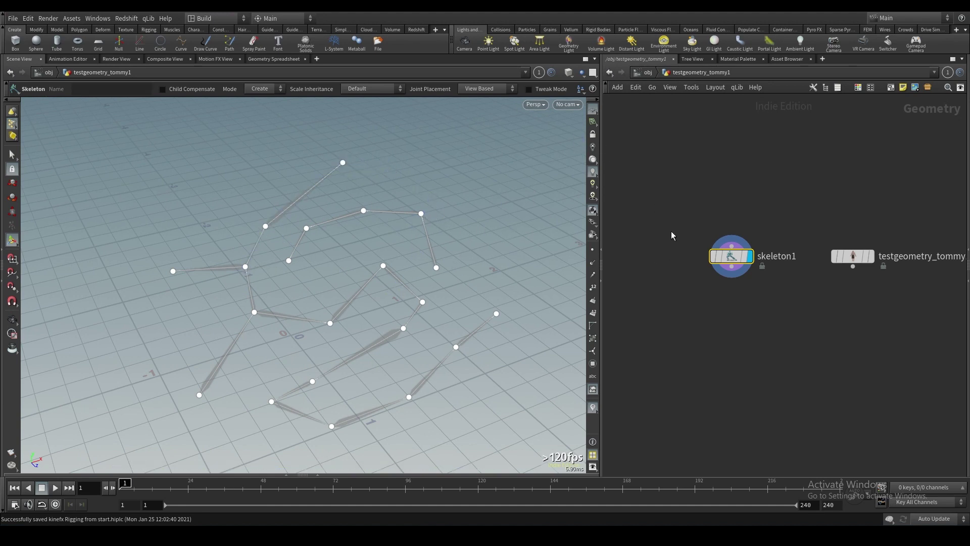
- Delete the practice Skeleton node and add a fresh Skeleton node beside the Tommy node
{"action": "key", "text": "Delete"}
{"action": "key", "text": "Tab"}
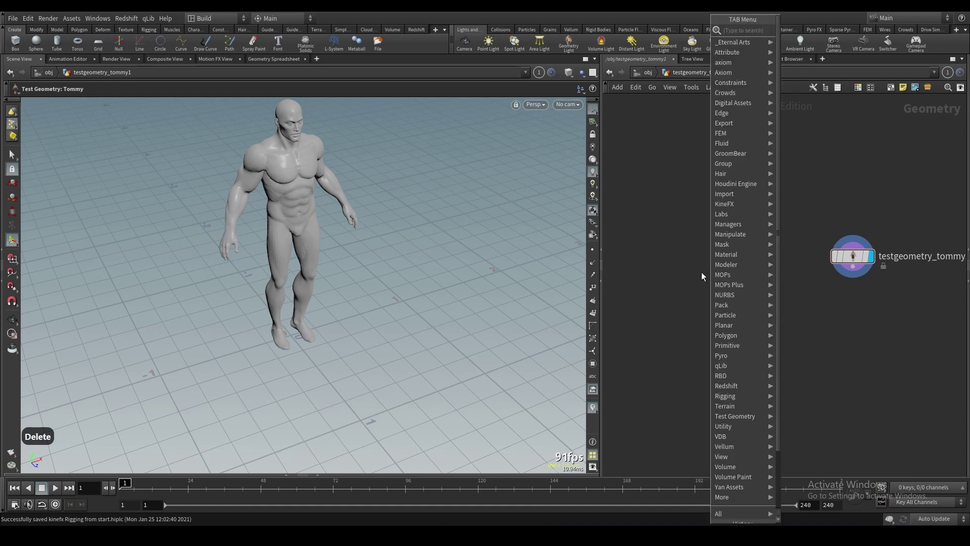
{"action": "type", "text": "skel"}
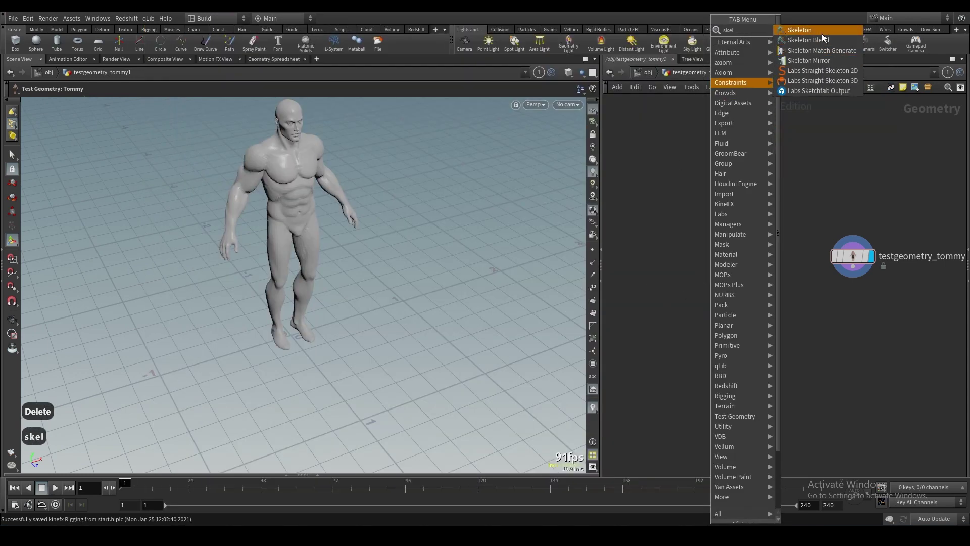
{"action": "left_click", "coordinate": [815, 30]}
{"action": "left_click", "coordinate": [699, 266]}
- Align the Skeleton and Tommy nodes side by side in a horizontal row
{"action": "left_click_drag", "start_coordinate": [658, 317], "coordinate": [913, 230]}
{"action": "left_click_drag", "start_coordinate": [700, 266], "coordinate": [746, 277]}
{"action": "key", "text": "a"}
{"action": "middle_click_drag", "start_coordinate": [716, 315], "coordinate": [732, 319]}
{"action": "left_click", "coordinate": [732, 320]}
- Combine the Skeleton and Tommy nodes with a Merge node placed below them
{"action": "left_click_drag", "start_coordinate": [676, 229], "coordinate": [831, 320]}
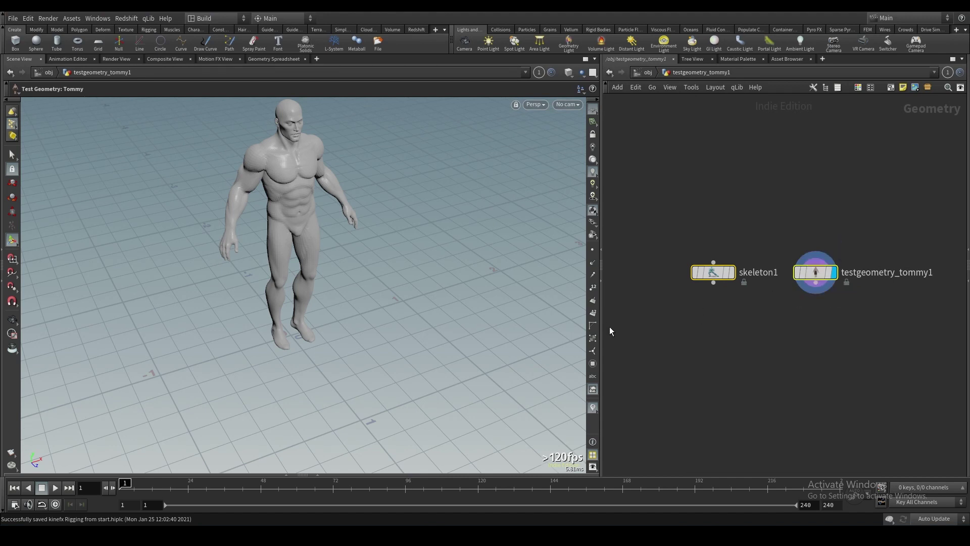
{"action": "left_click", "coordinate": [714, 283]}
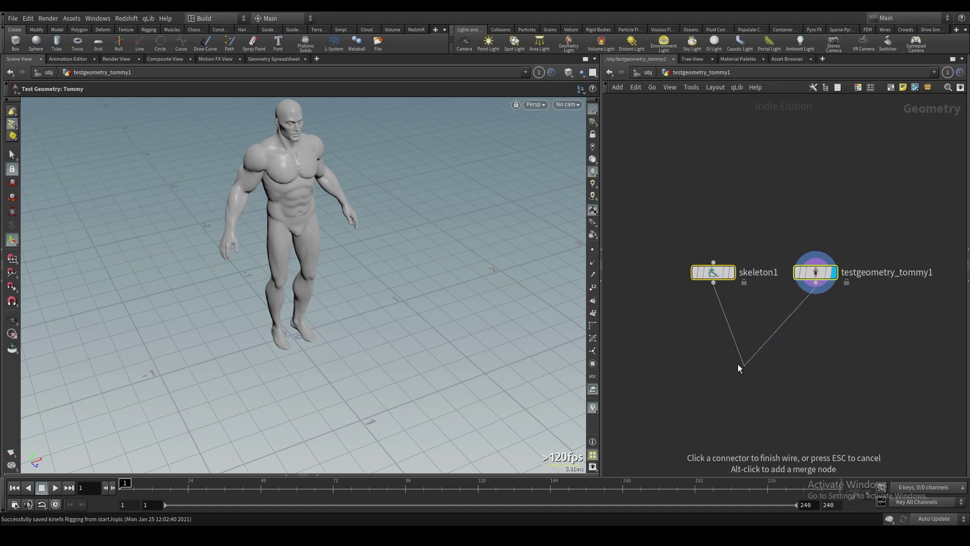
{"action": "key", "text": "Escape"}
{"action": "mouse_move", "coordinate": [701, 278]}
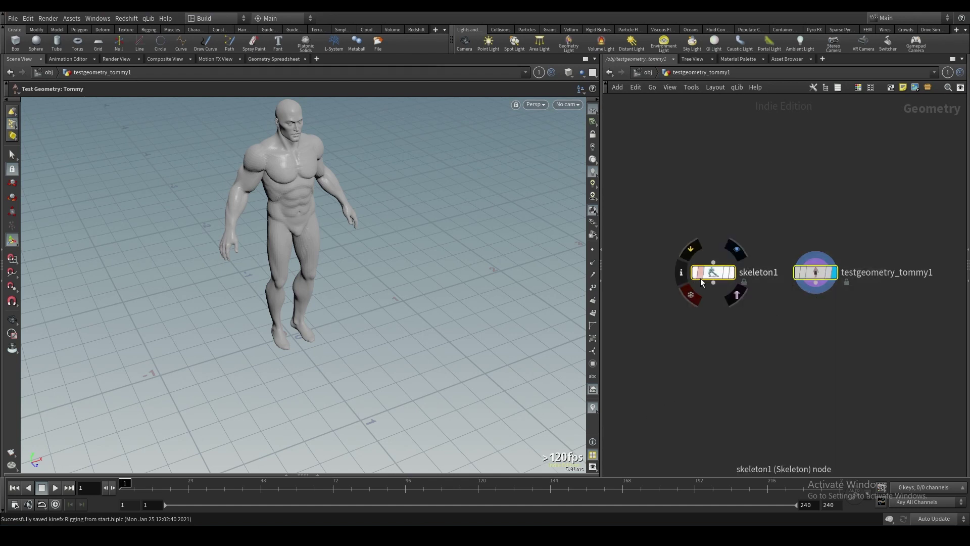
{"action": "left_click", "coordinate": [815, 283]}
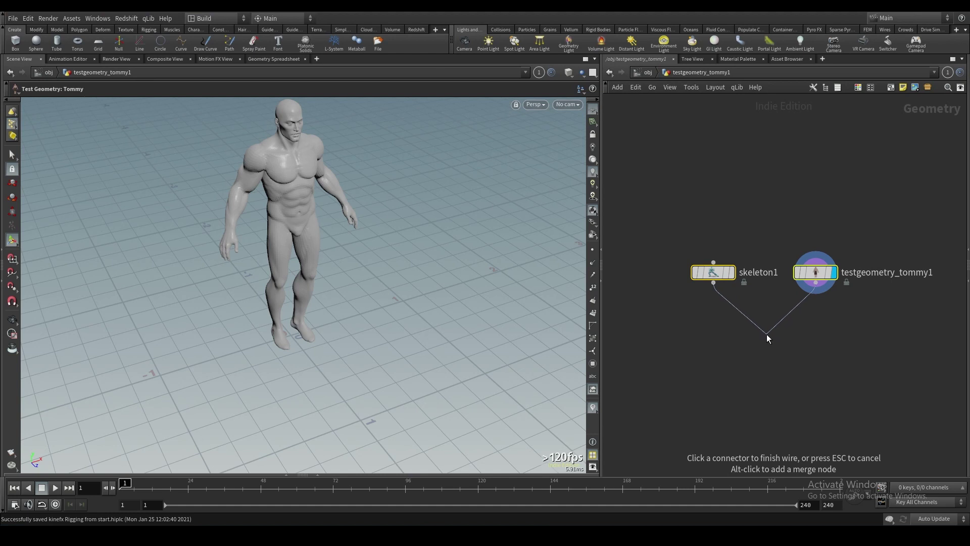
{"action": "left_click", "coordinate": [769, 335], "text": "alt"}
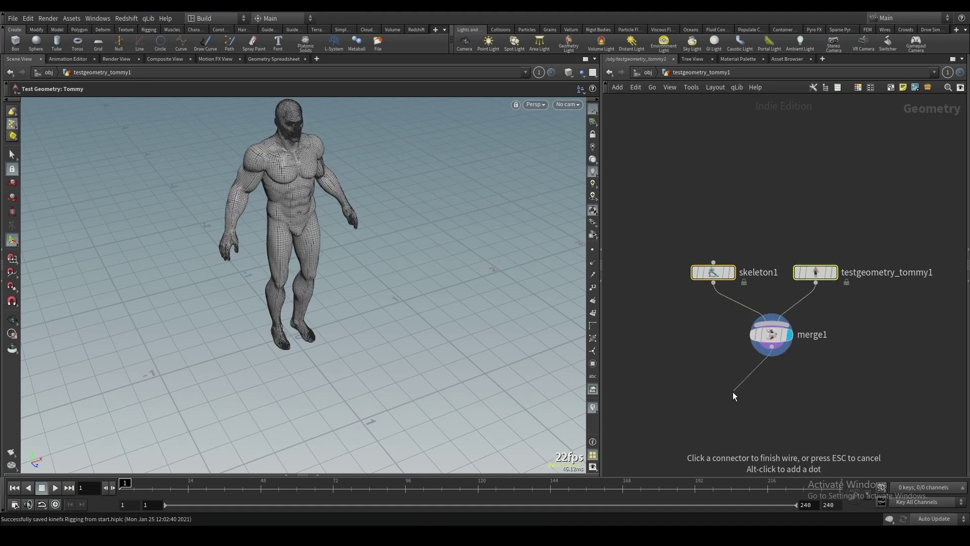
{"action": "mouse_move", "coordinate": [774, 354]}
{"action": "left_mouse_down"}
{"action": "mouse_move", "coordinate": [751, 365]}
{"action": "mouse_move", "coordinate": [745, 383]}
{"action": "left_mouse_up"}
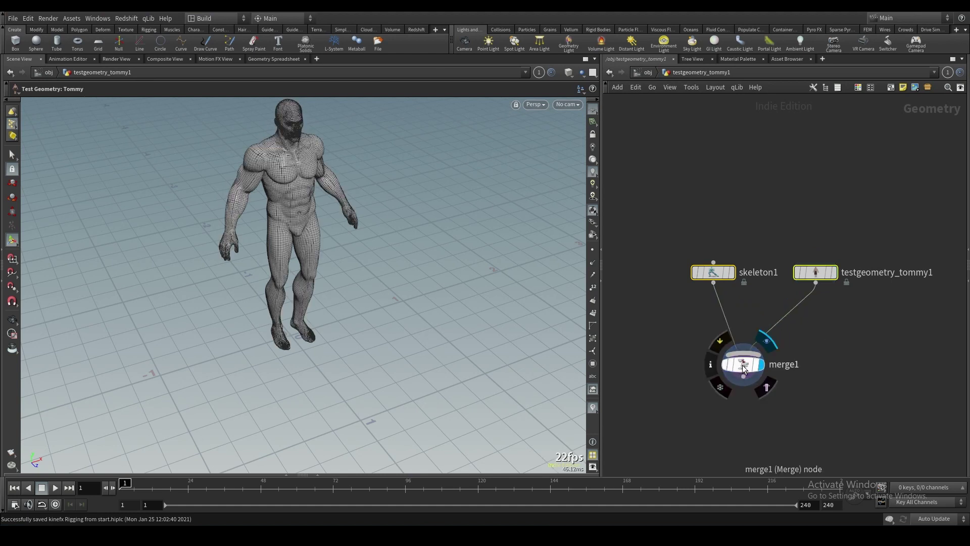
- Select the Skeleton node and activate its joint drawing over Tommy's upper body
{"action": "left_click", "coordinate": [670, 335]}
{"action": "left_click", "coordinate": [713, 273]}
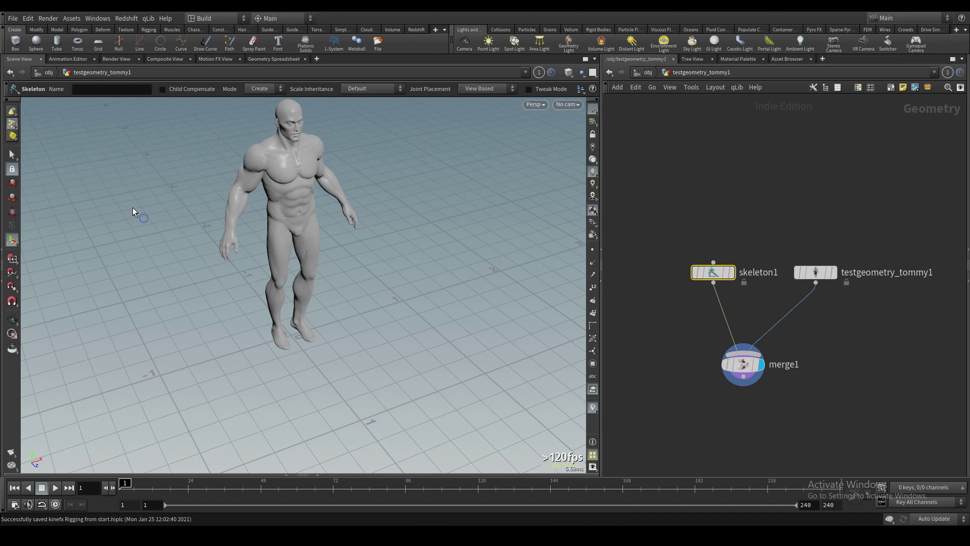
{"action": "middle_click_drag", "start_coordinate": [207, 163], "coordinate": [276, 244]}
{"action": "right_click_drag", "start_coordinate": [276, 244], "coordinate": [306, 186]}
{"action": "key", "text": "Return"}
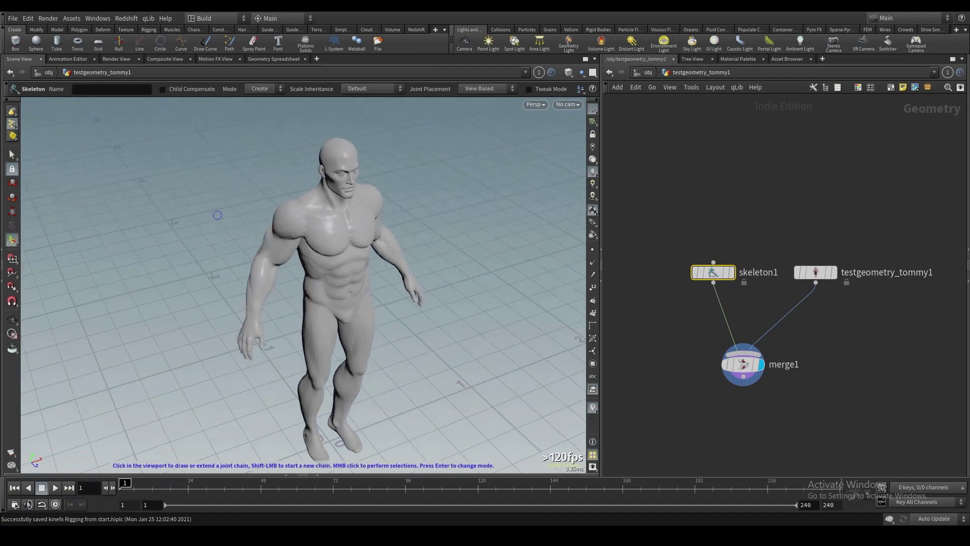
{"action": "left_click_drag", "start_coordinate": [322, 227], "coordinate": [283, 222], "text": "alt"}
{"action": "middle_click_drag", "start_coordinate": [283, 222], "coordinate": [348, 253], "text": "alt"}
{"action": "right_click_drag", "start_coordinate": [348, 252], "coordinate": [415, 151], "text": "alt"}
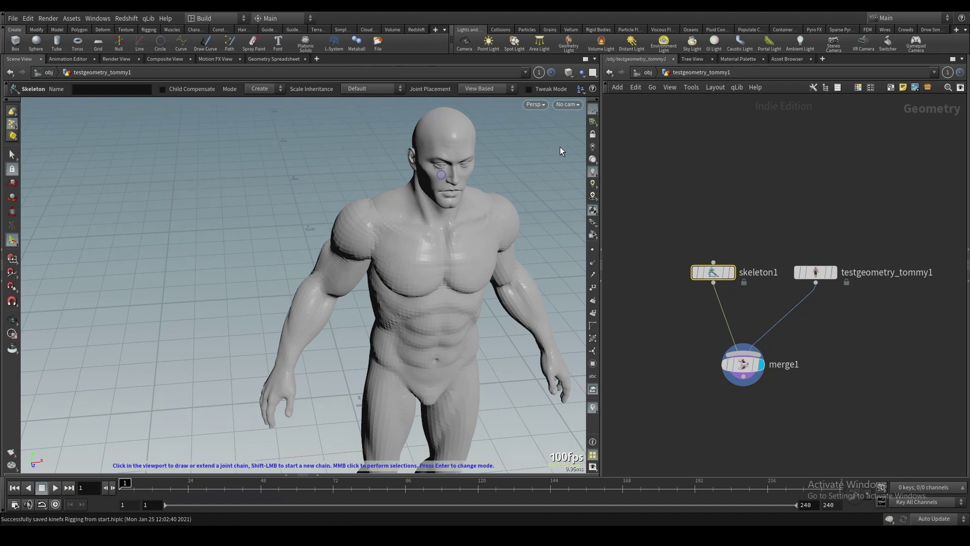
{"action": "left_click_drag", "start_coordinate": [368, 230], "coordinate": [357, 204], "text": "alt"}
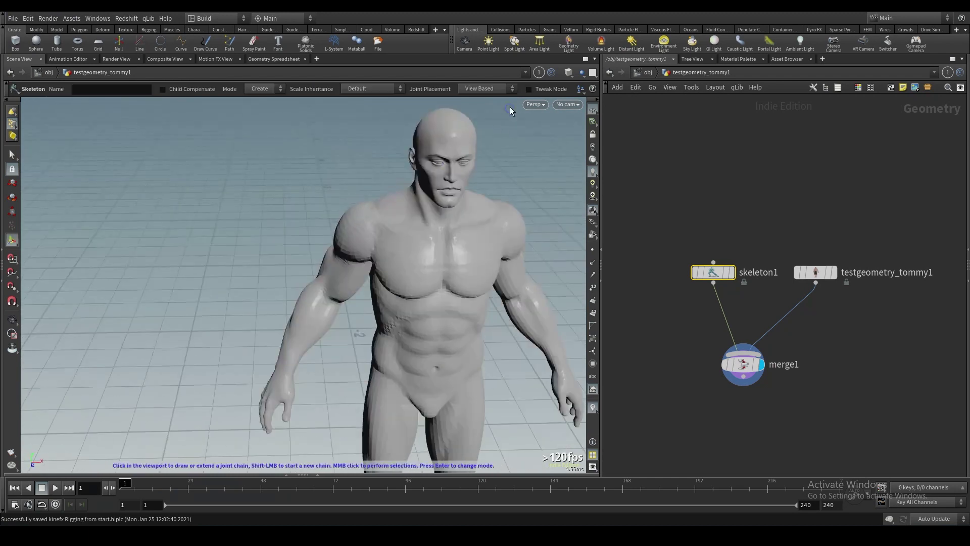
- Set joint placement to Freehand and draw a zigzag joint chain beside the character in the front view
{"action": "left_click", "coordinate": [494, 89]}
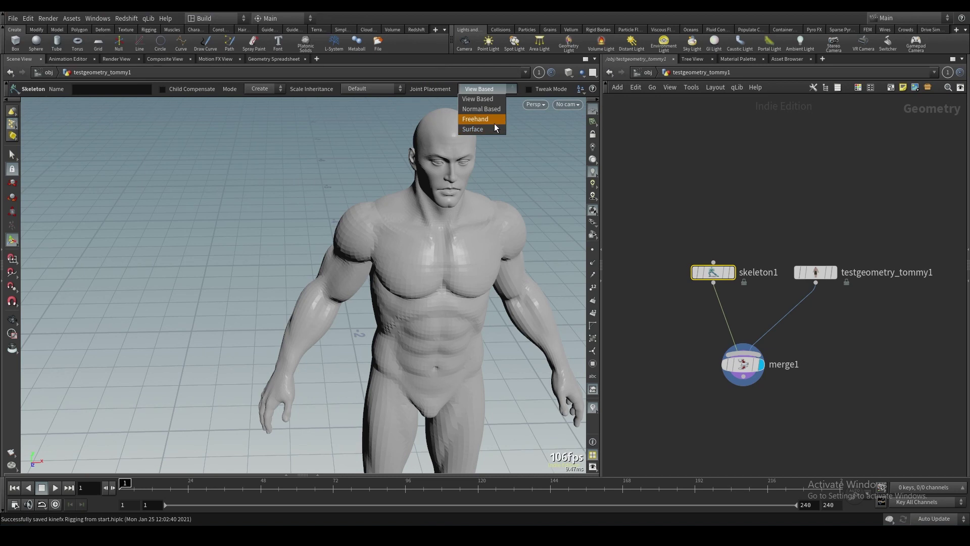
{"action": "left_click", "coordinate": [495, 124]}
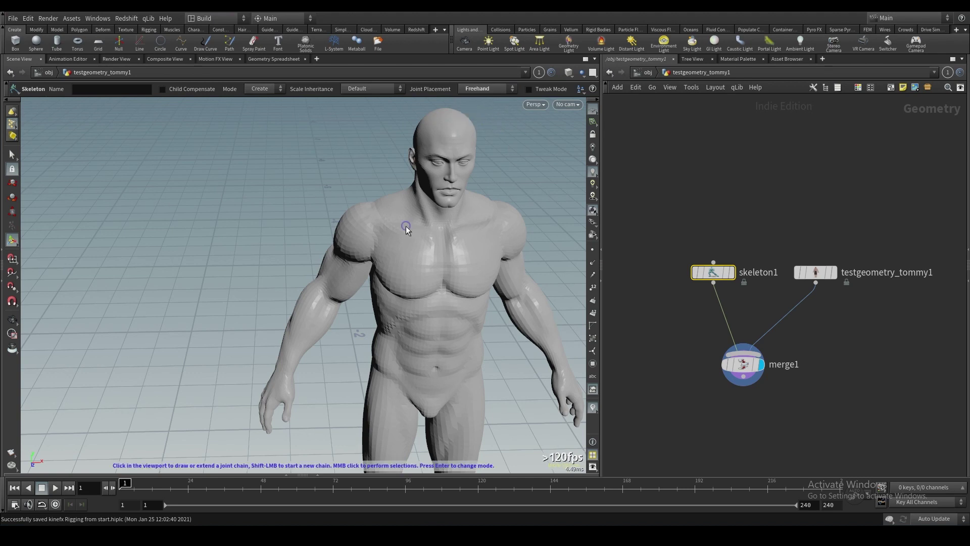
{"action": "key", "text": "space+2"}
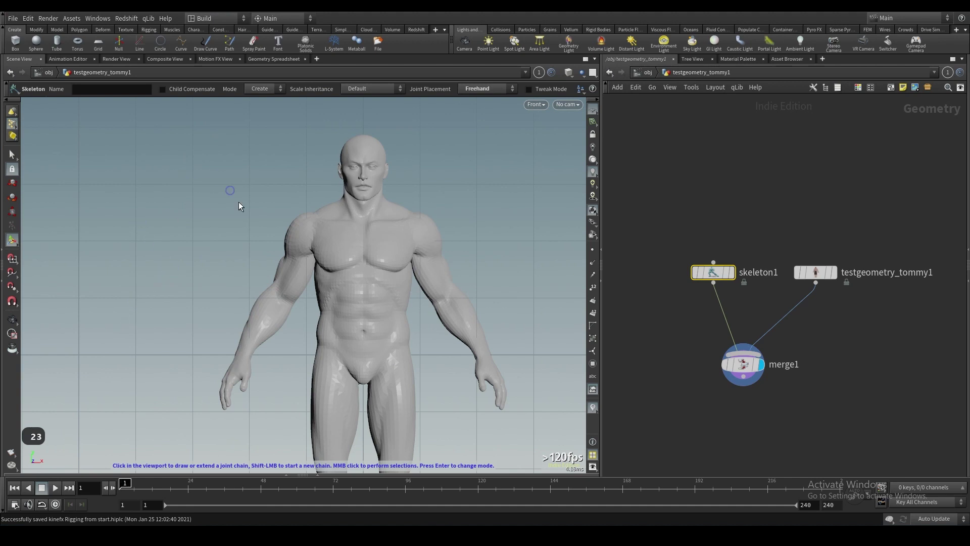
{"action": "left_click", "coordinate": [110, 365]}
{"action": "left_click", "coordinate": [169, 326]}
{"action": "left_click", "coordinate": [121, 261]}
{"action": "left_click", "coordinate": [184, 212]}
{"action": "key", "text": "space"}
{"action": "key", "text": "space+1"}
{"action": "left_click_drag", "start_coordinate": [216, 175], "coordinate": [61, 273]}
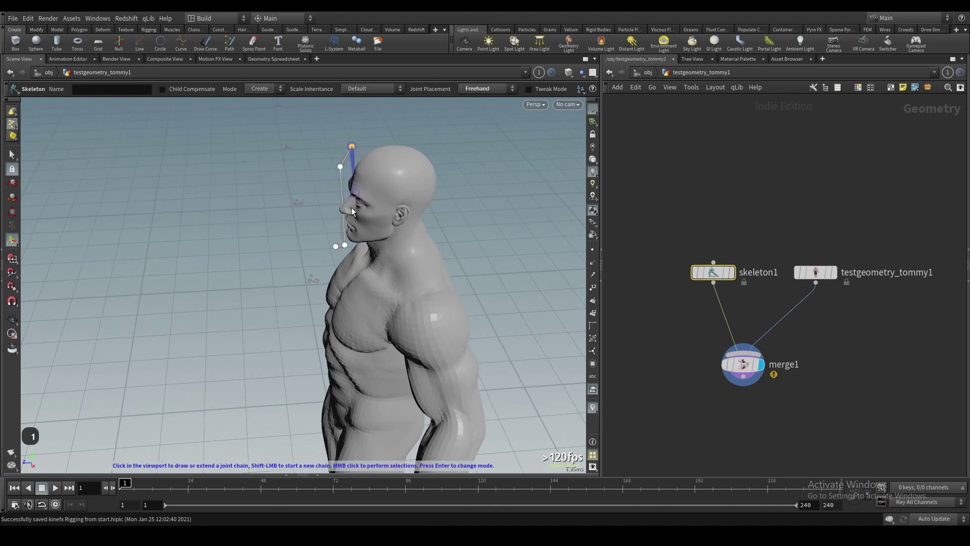
- Extend the freehand joint chain toward the character's head in the perspective view
{"action": "left_click_drag", "start_coordinate": [342, 188], "coordinate": [429, 193], "text": "alt"}
{"action": "key", "text": "space+1"}
{"action": "left_click", "coordinate": [238, 261]}
{"action": "left_click", "coordinate": [276, 184]}
{"action": "left_click_drag", "start_coordinate": [294, 219], "coordinate": [340, 231], "text": "alt"}
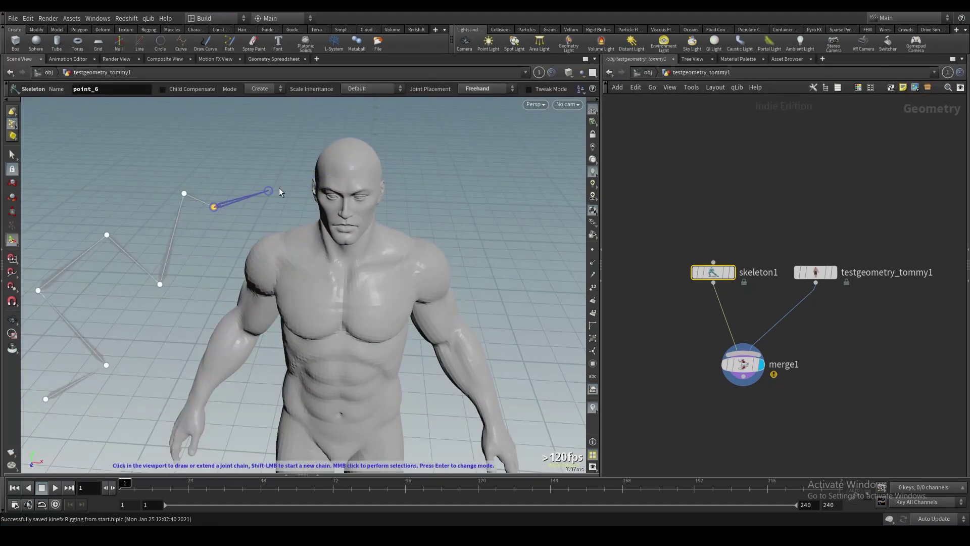
- Undo all the freehand joints and restart joint drawing on the empty skeleton
{"action": "key", "text": "ctrl+z"}
{"action": "key", "text": "ctrl+z"}
{"action": "key", "text": "ctrl+z"}
{"action": "key", "text": "ctrl+z"}
{"action": "key", "text": "ctrl+z"}
{"action": "key", "text": "ctrl+z"}
{"action": "key", "text": "ctrl+z"}
{"action": "key", "text": "ctrl+z"}
{"action": "key", "text": "ctrl+z"}
{"action": "key", "text": "ctrl+z"}
{"action": "key", "text": "ctrl+z"}
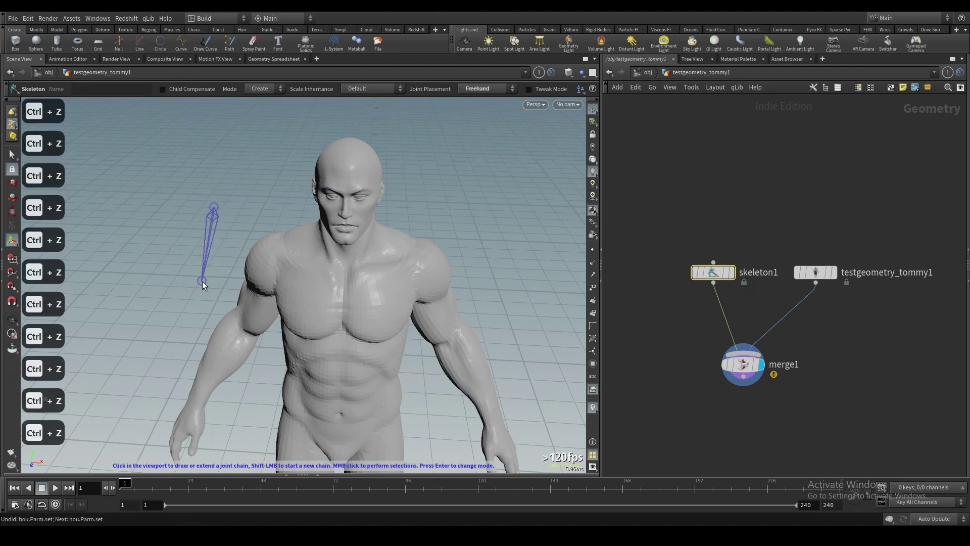
{"action": "key", "text": "ctrl+z"}
{"action": "key", "text": "Escape"}
{"action": "key", "text": "Return"}
{"action": "scroll", "coordinate": [323, 283], "scroll_direction": "down", "scroll_amount": 3, "text": "alt"}
{"action": "left_click_drag", "start_coordinate": [323, 283], "coordinate": [365, 275], "text": "alt"}
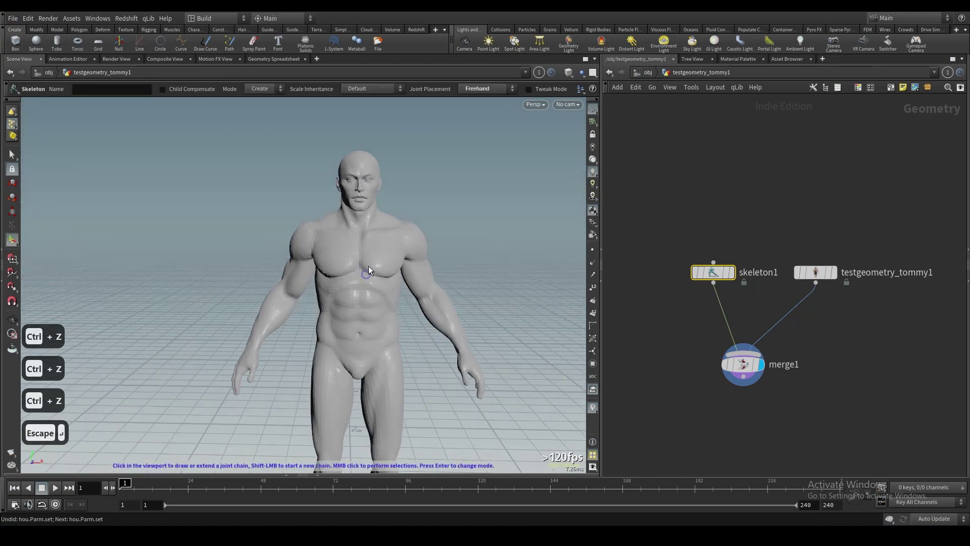
- Set joint placement to Surface and draw joints across the chest and down the inner arm to the hand
{"action": "left_click", "coordinate": [492, 91]}
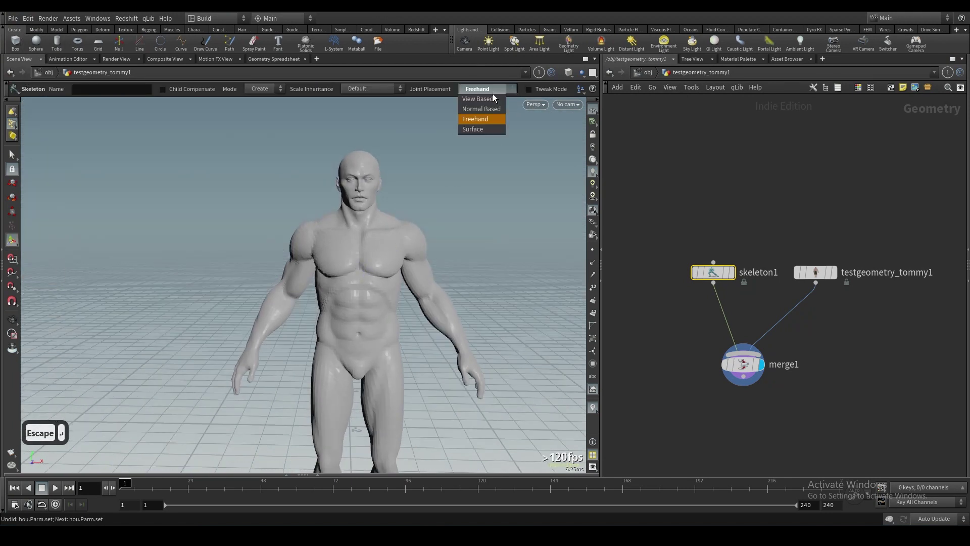
{"action": "left_click", "coordinate": [492, 99]}
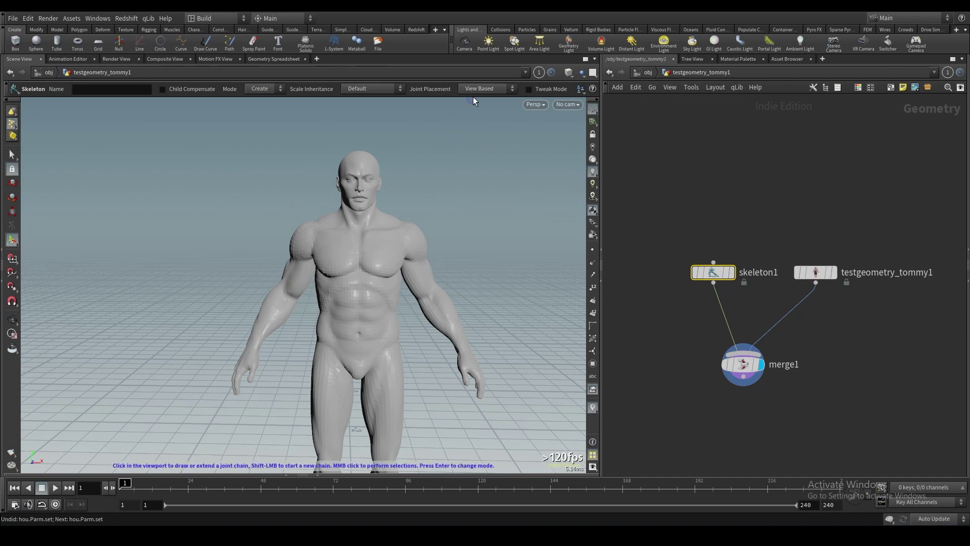
{"action": "left_click", "coordinate": [475, 90]}
{"action": "left_click", "coordinate": [473, 129]}
{"action": "left_click", "coordinate": [458, 334]}
{"action": "left_click_drag", "start_coordinate": [457, 334], "coordinate": [316, 327], "text": "alt"}
{"action": "left_click", "coordinate": [453, 355]}
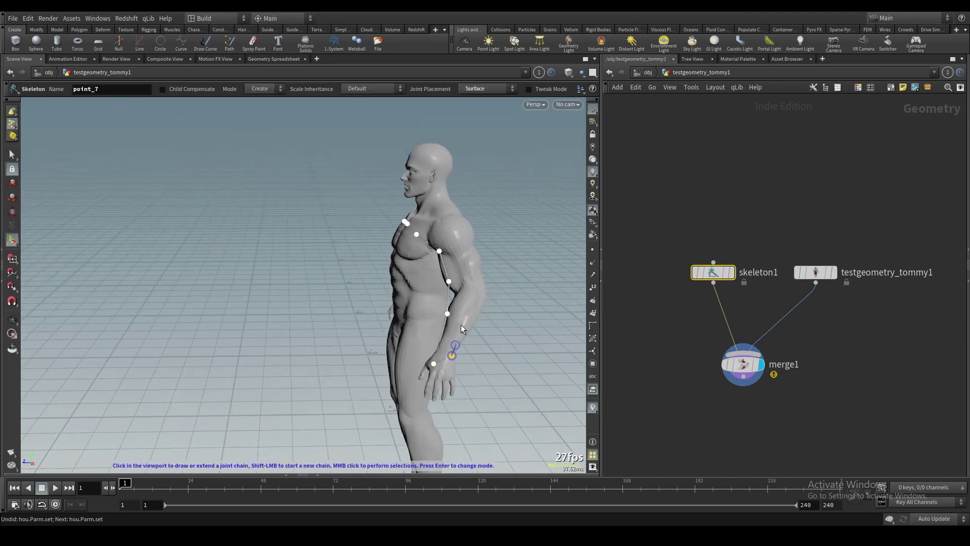
- Continue the surface chain up the outer arm and shoulder to the side of the head, and end drawing
{"action": "left_click", "coordinate": [483, 286]}
{"action": "left_click", "coordinate": [460, 231]}
{"action": "left_click", "coordinate": [427, 172]}
{"action": "key", "text": "Escape"}
{"action": "left_click_drag", "start_coordinate": [427, 172], "coordinate": [419, 238]}
{"action": "key", "text": "Return"}
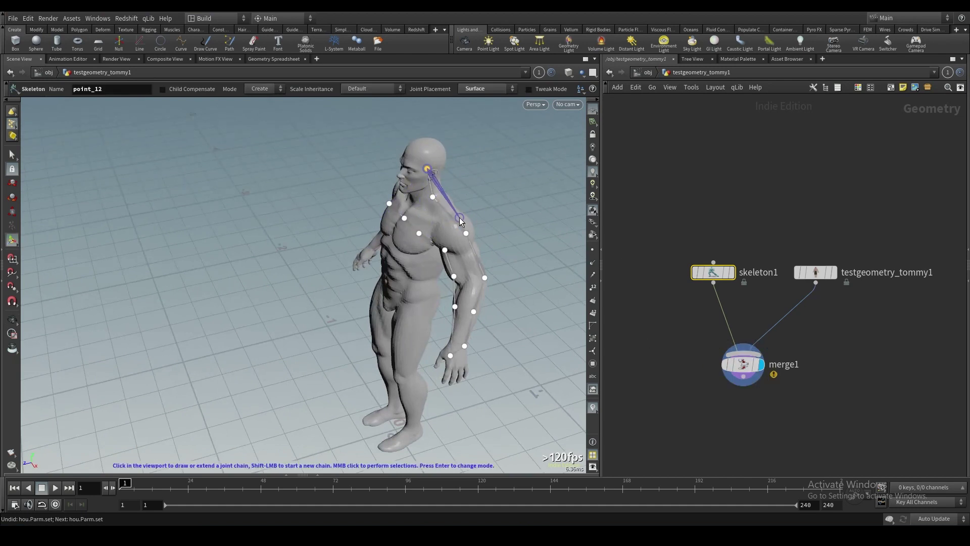
{"action": "scroll", "coordinate": [426, 232], "scroll_direction": "up", "scroll_amount": 3}
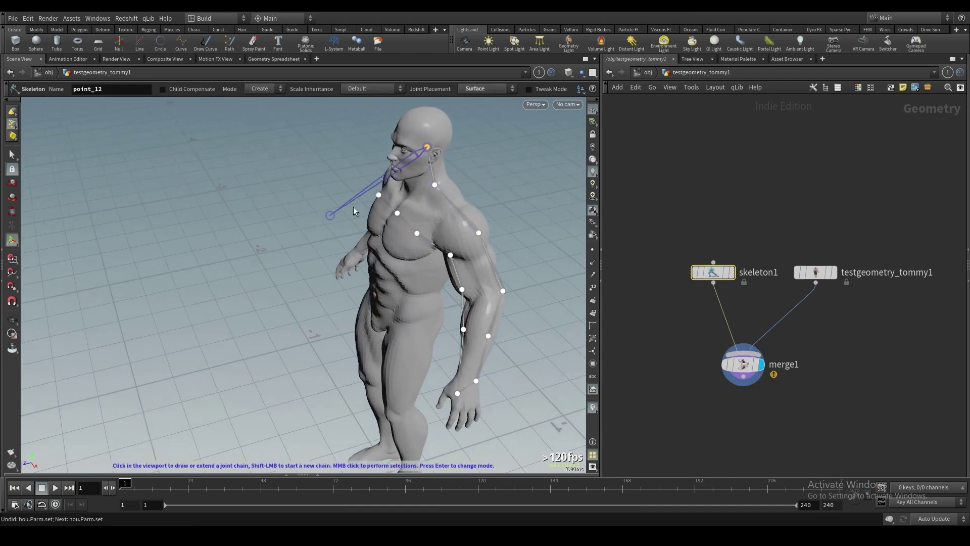
{"action": "key", "text": "Escape"}
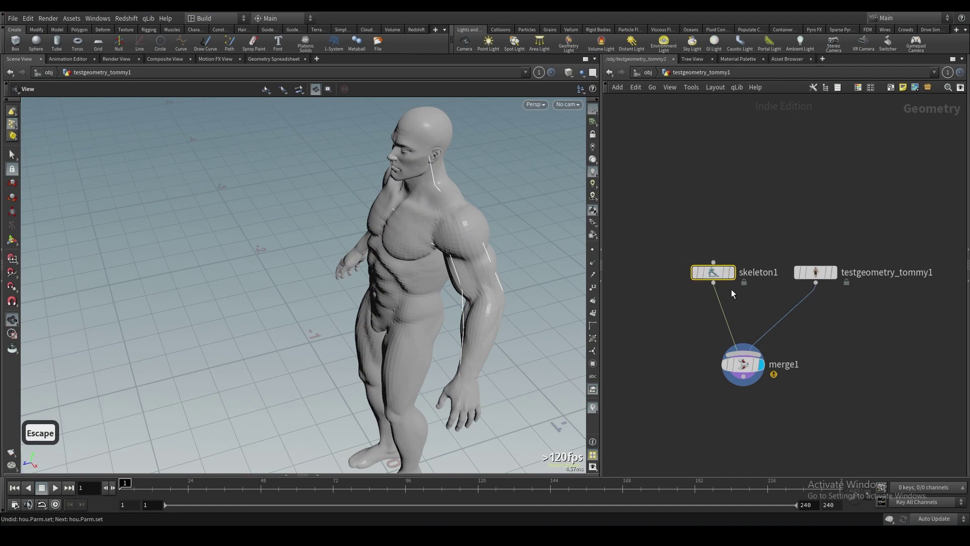
- Replace the practice Skeleton node with a fresh Skeleton node connected to the Merge node
{"action": "key", "text": "Delete"}
{"action": "key", "text": "Tab"}
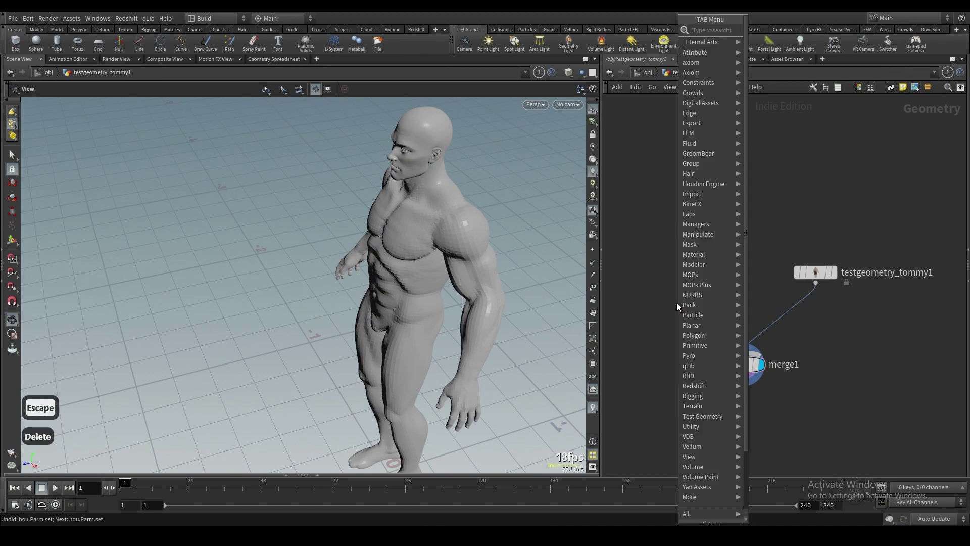
{"action": "type", "text": "skel"}
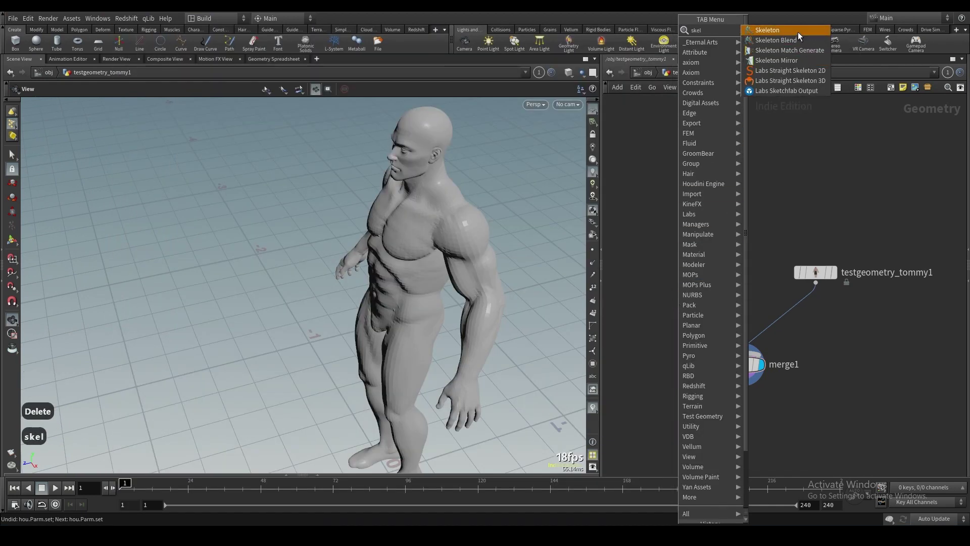
{"action": "left_click", "coordinate": [767, 30]}
{"action": "left_click", "coordinate": [667, 264]}
{"action": "left_click", "coordinate": [668, 274]}
{"action": "left_click", "coordinate": [729, 365]}
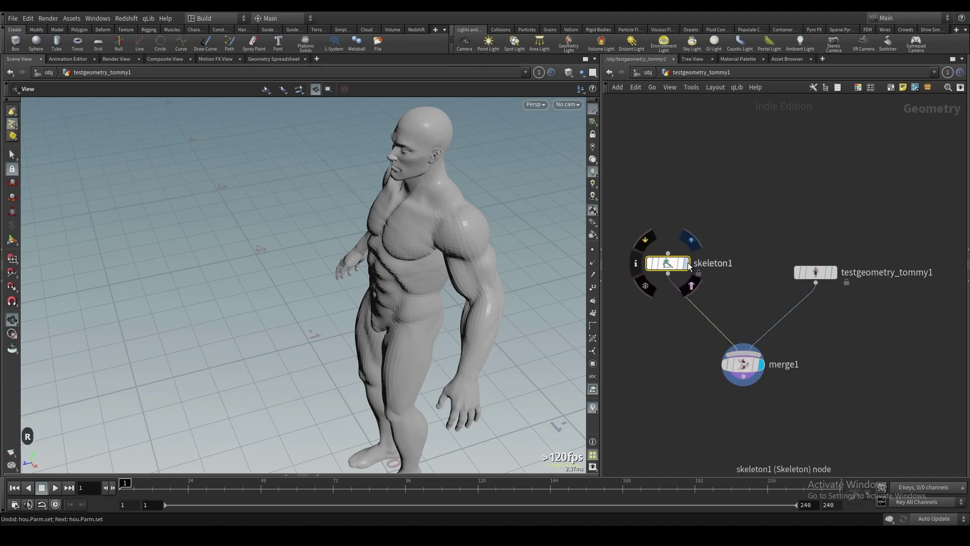
- Save the scene and display the Merge node's output
{"action": "left_click", "coordinate": [687, 264]}
{"action": "key", "text": "ctrl+s"}
{"action": "left_click", "coordinate": [759, 365]}
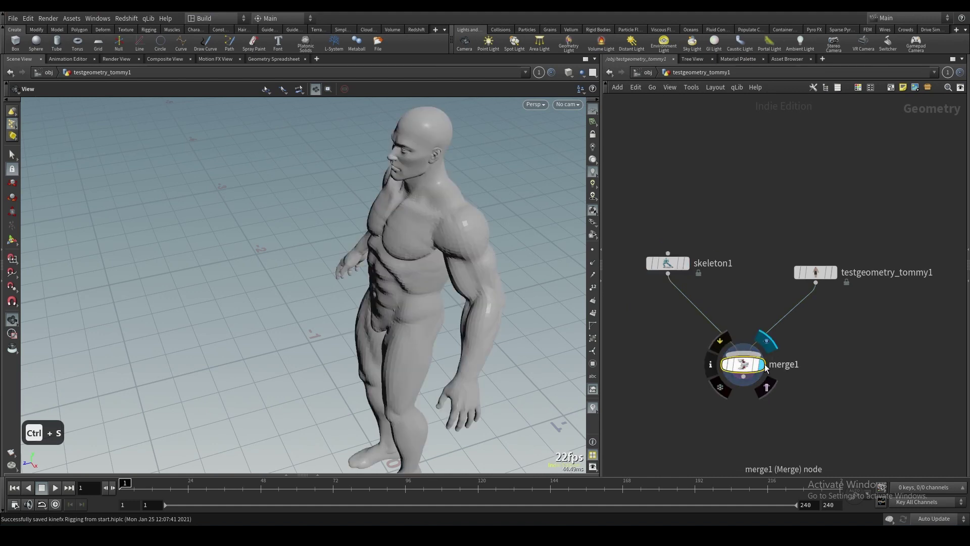
- Activate joint drawing on the fresh Skeleton node and set joint placement to View Based
{"action": "left_click", "coordinate": [656, 267]}
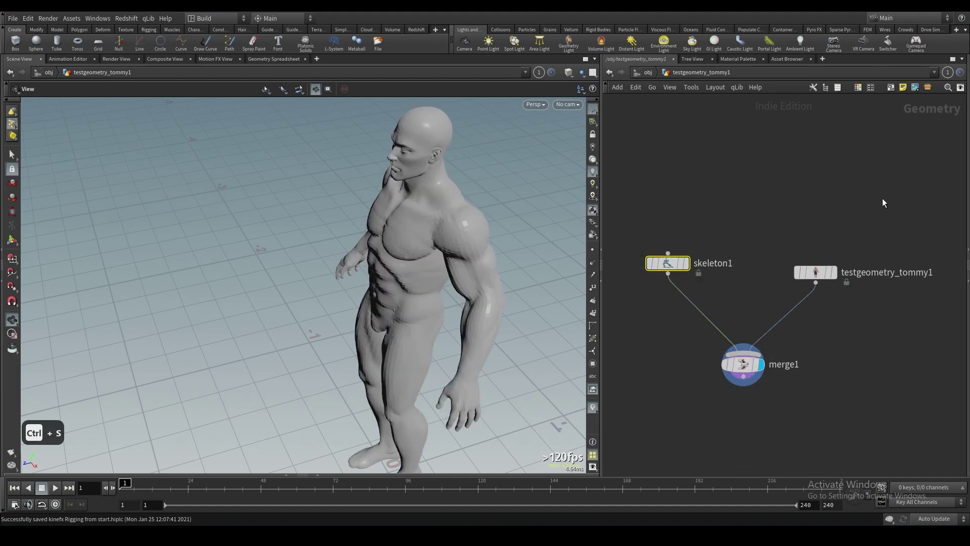
{"action": "left_click", "coordinate": [13, 240]}
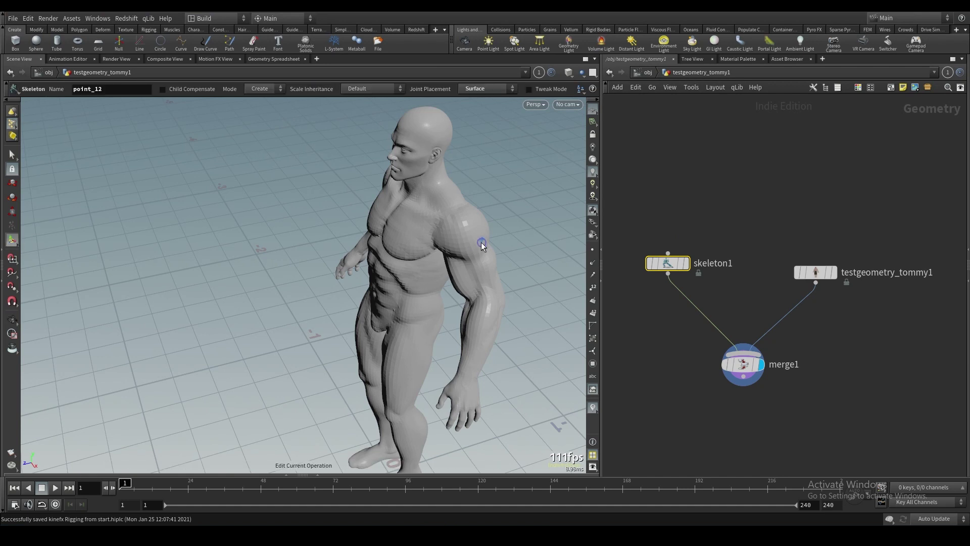
{"action": "left_click_drag", "start_coordinate": [397, 205], "coordinate": [491, 202], "text": "alt"}
{"action": "left_click", "coordinate": [478, 89]}
{"action": "left_click", "coordinate": [478, 101]}
- Display the Tommy node directly and delete the Merge node
{"action": "left_click", "coordinate": [833, 273]}
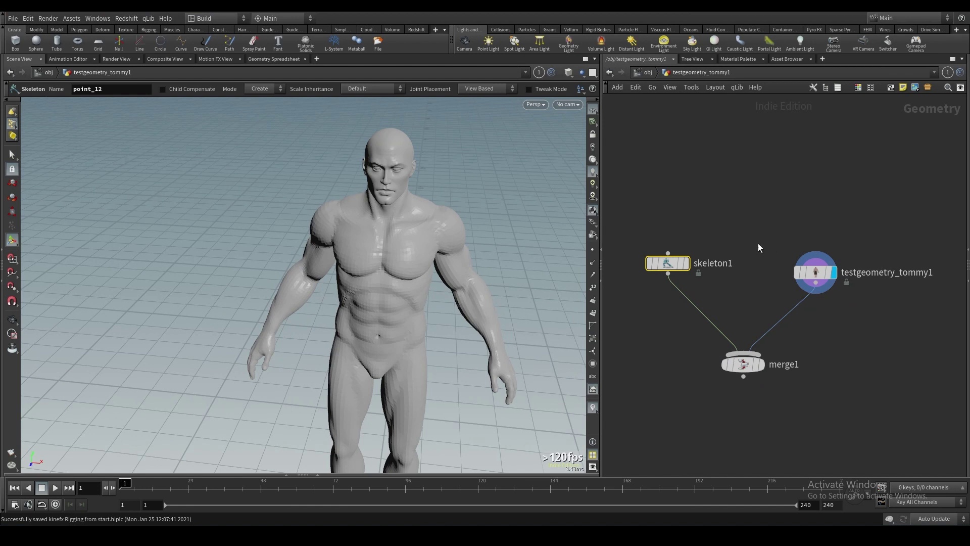
{"action": "left_click_drag", "start_coordinate": [685, 344], "coordinate": [875, 417]}
{"action": "key", "text": "Delete"}
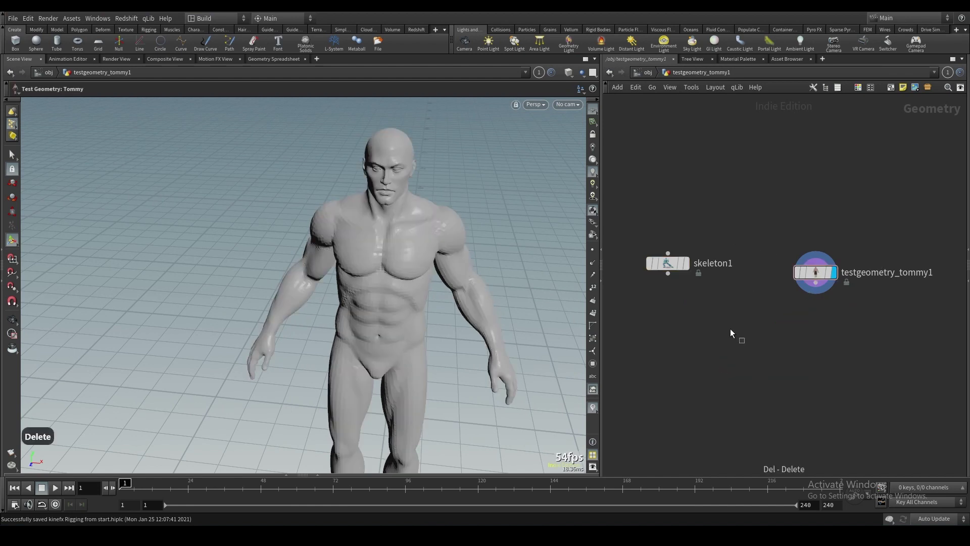
- Move the Skeleton node slightly lower beside the Tommy node and activate its joint drawing
{"action": "mouse_move", "coordinate": [678, 271]}
{"action": "left_click_drag", "start_coordinate": [679, 270], "coordinate": [686, 291]}
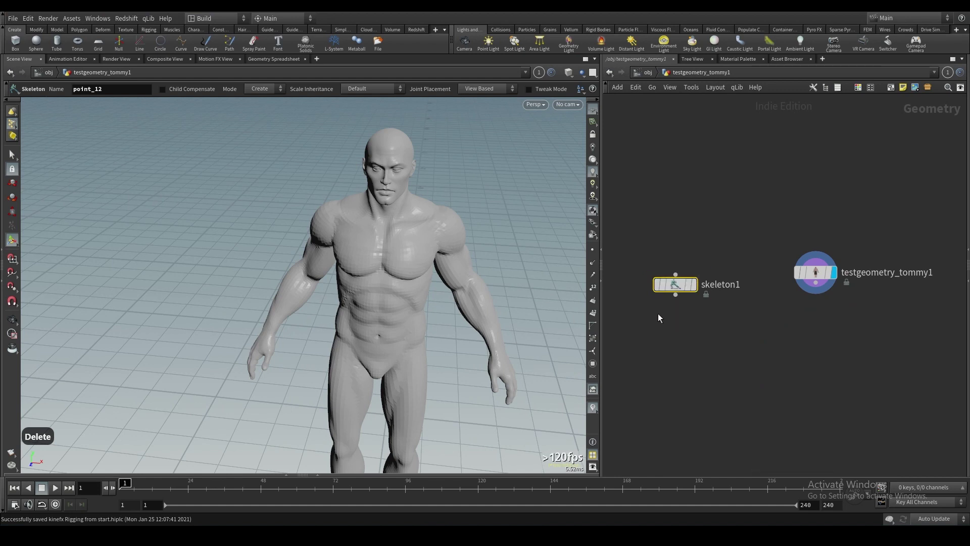
{"action": "key", "text": "Escape"}
{"action": "scroll", "coordinate": [363, 227], "scroll_direction": "up", "scroll_amount": 5}
{"action": "key", "text": "Return"}
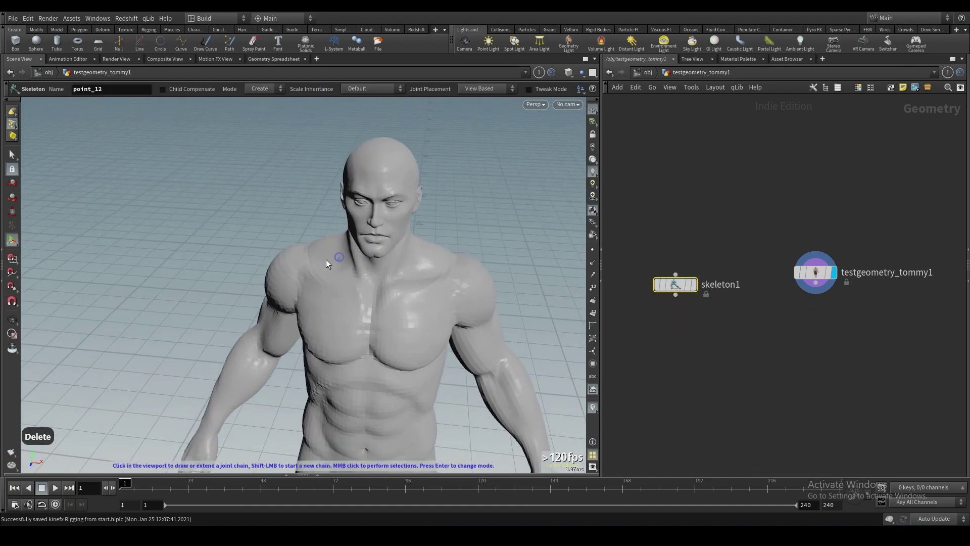
- Draw a three-joint chain through the character's right shoulder, elbow and wrist, and check its depth inside the arm
{"action": "key", "text": "Escape"}
{"action": "middle_click_drag", "start_coordinate": [350, 232], "coordinate": [320, 210]}
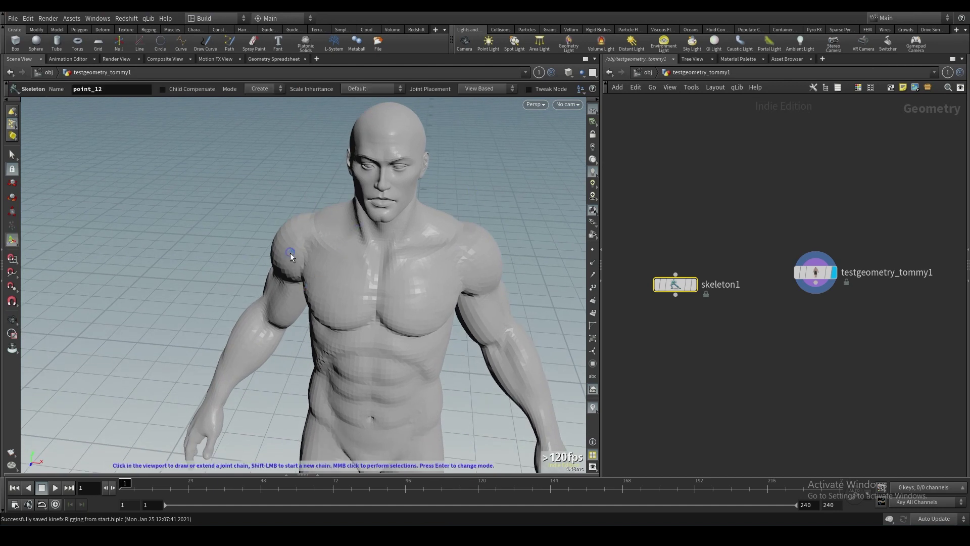
{"action": "left_click_drag", "start_coordinate": [278, 238], "coordinate": [390, 224]}
{"action": "key", "text": "Return"}
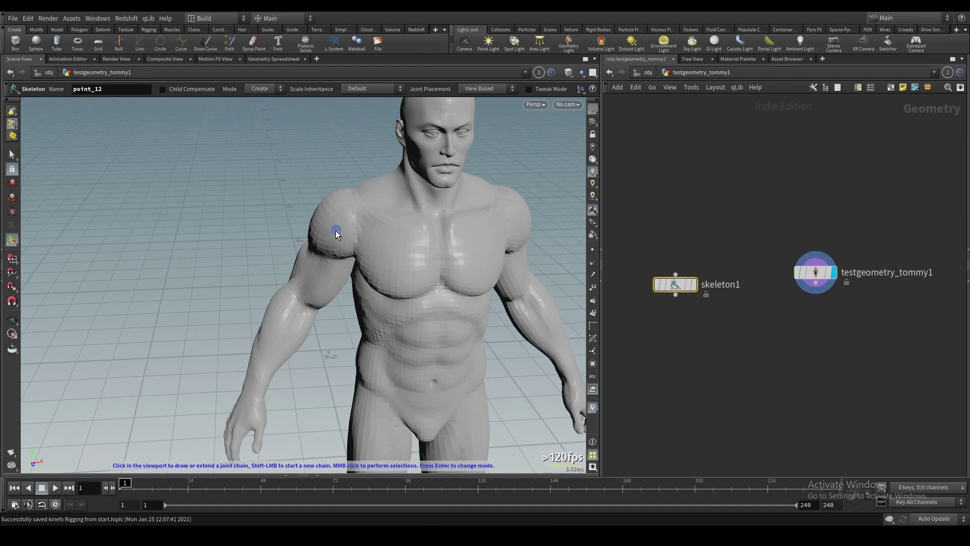
{"action": "right_click_drag", "start_coordinate": [342, 231], "coordinate": [374, 192], "text": "alt"}
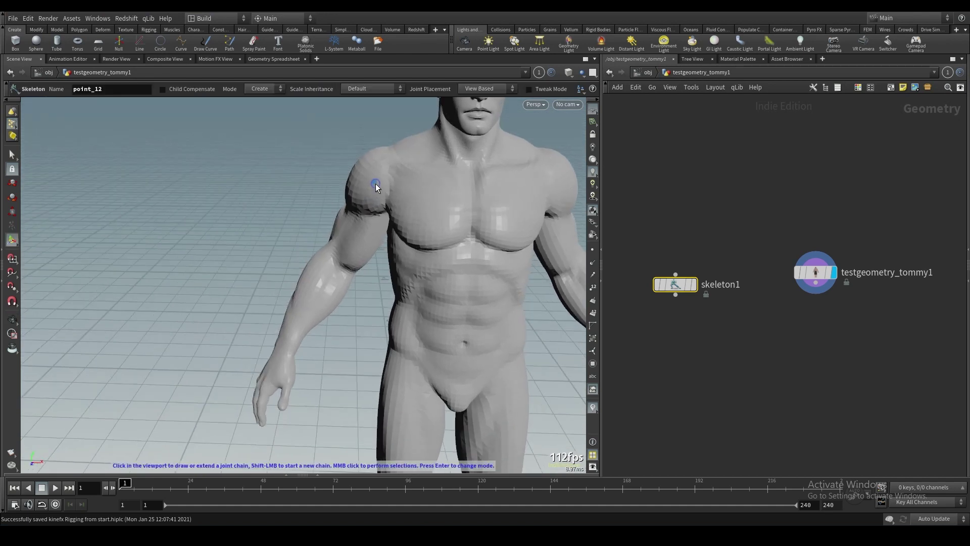
{"action": "left_click", "coordinate": [375, 184]}
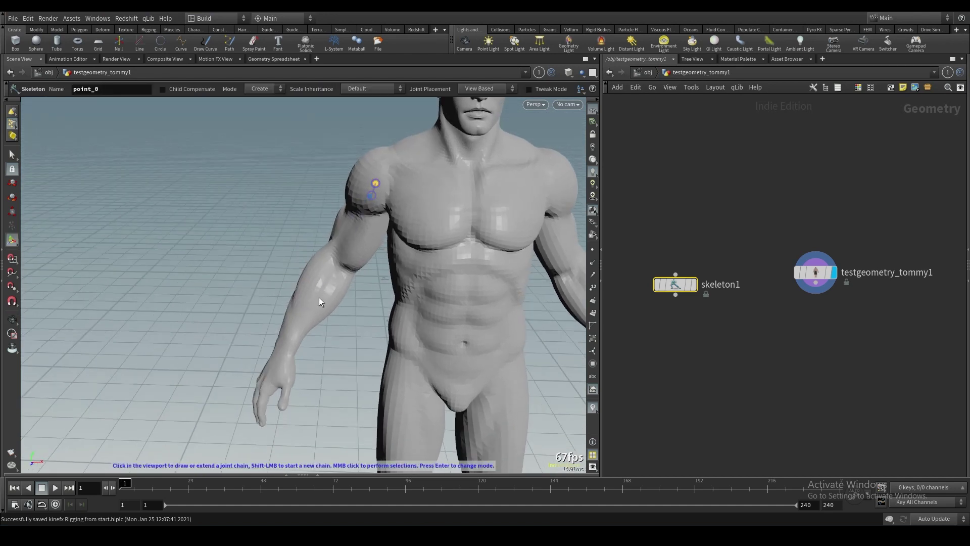
{"action": "left_click", "coordinate": [335, 267]}
{"action": "left_click", "coordinate": [284, 352]}
{"action": "key", "text": "Escape"}
{"action": "left_click_drag", "start_coordinate": [323, 323], "coordinate": [484, 308]}
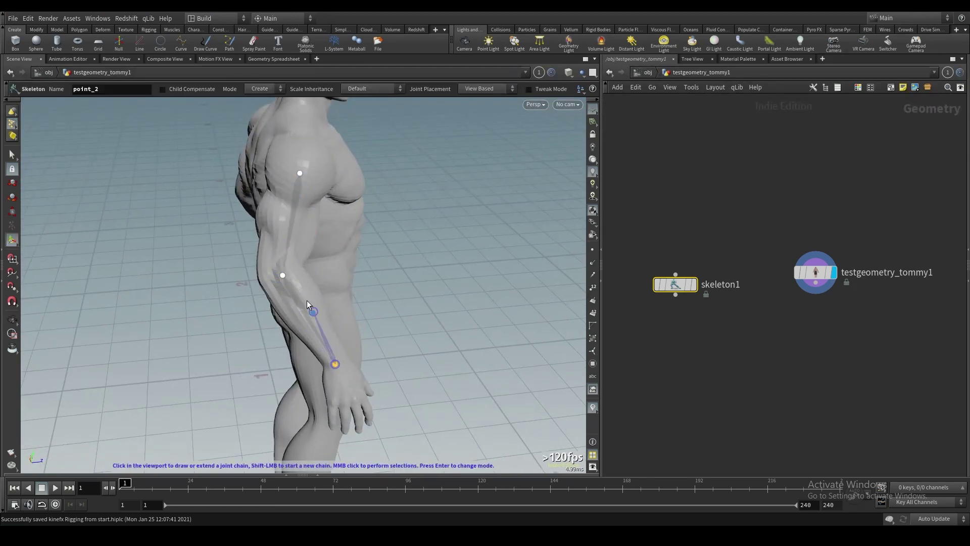
{"action": "left_click_drag", "start_coordinate": [297, 300], "coordinate": [151, 248], "text": "alt"}
{"action": "left_click_drag", "start_coordinate": [320, 320], "coordinate": [352, 337], "text": "alt"}
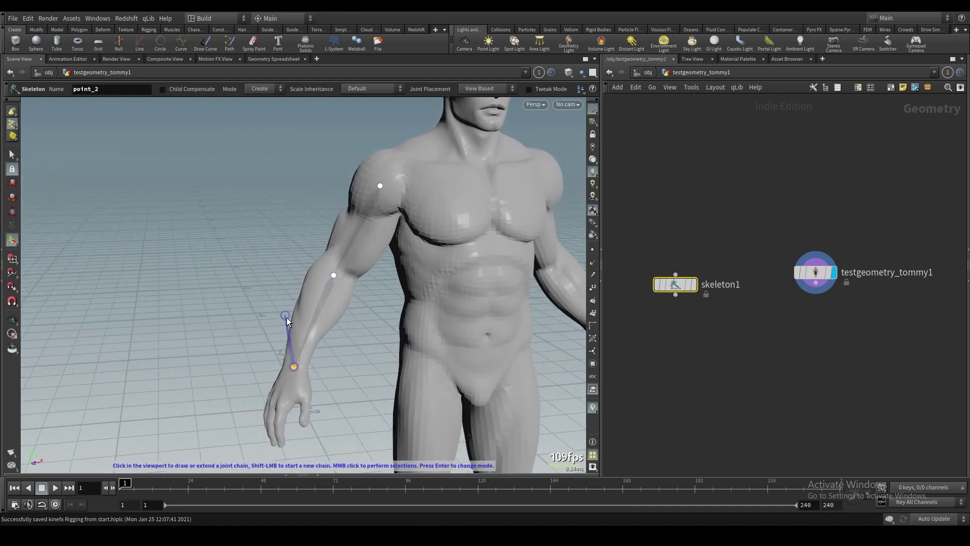
- Undo the shoulder, elbow and wrist joints of the arm chain
{"action": "key", "text": "ctrl+z"}
{"action": "key", "text": "ctrl+z"}
{"action": "key", "text": "ctrl+z"}
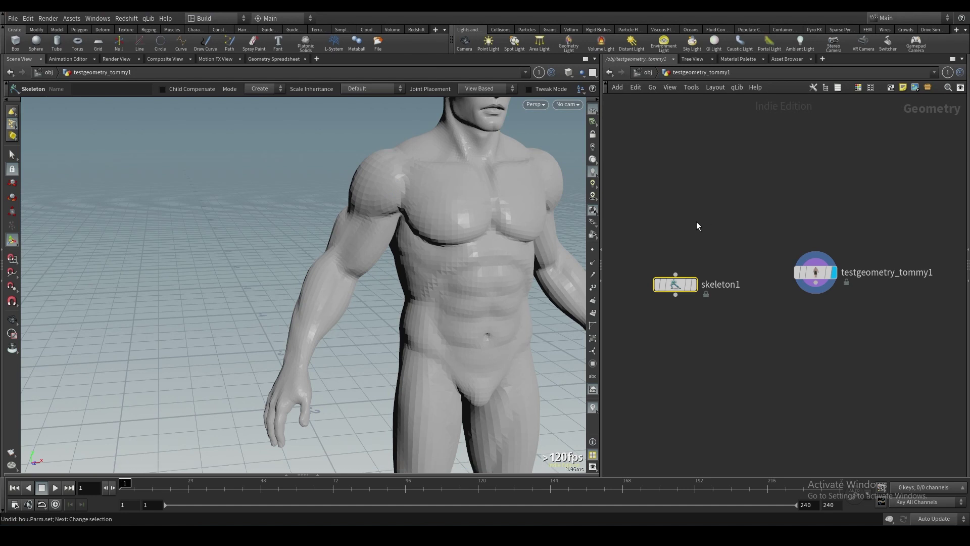
{"action": "left_click_drag", "start_coordinate": [701, 236], "coordinate": [655, 307]}
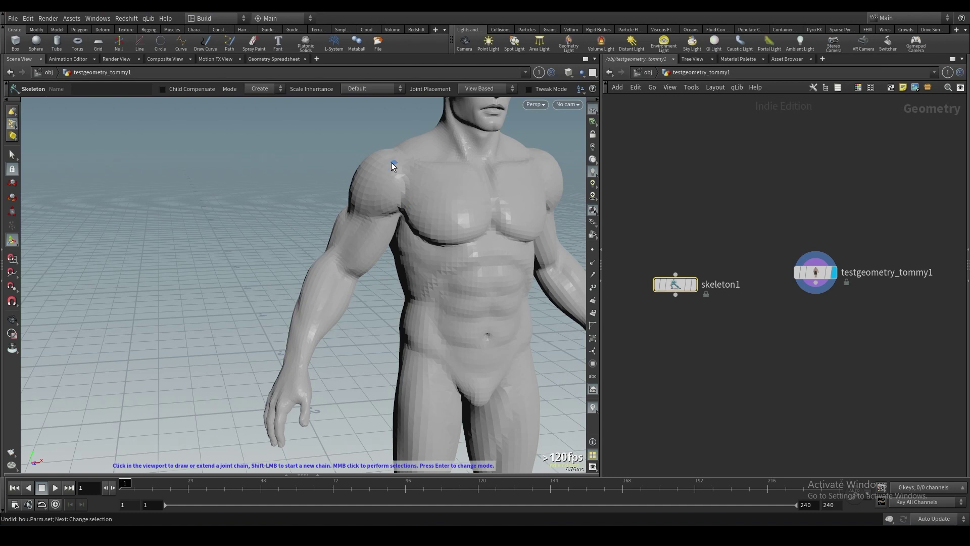
- Try to enter spine as the joint name before drawing the torso joints
{"action": "key", "text": "Escape"}
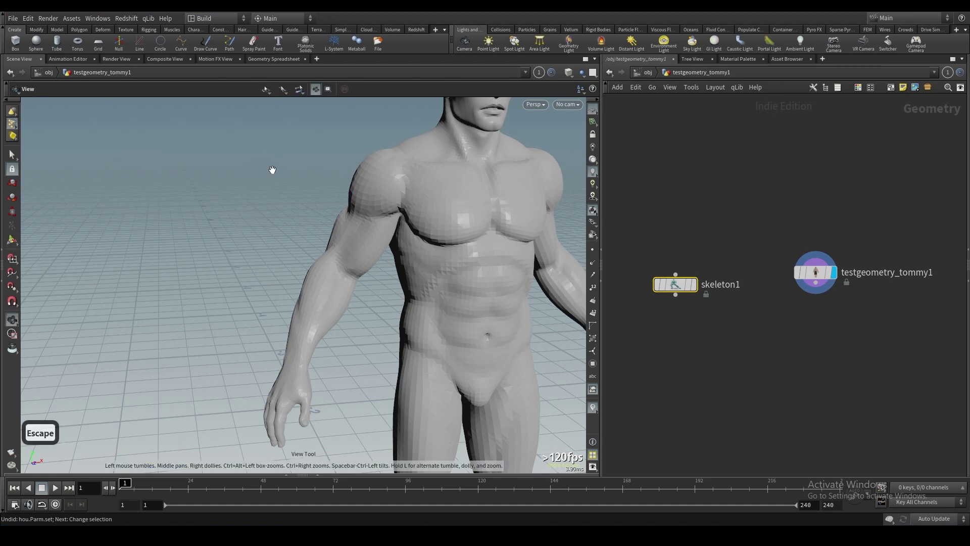
{"action": "key", "text": "Return"}
{"action": "left_click_drag", "start_coordinate": [400, 190], "coordinate": [366, 229], "text": "alt"}
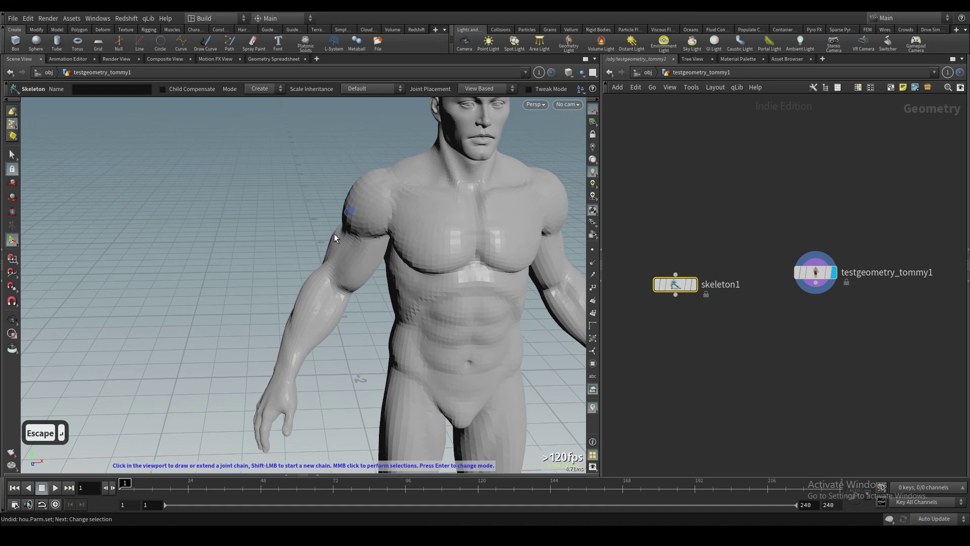
{"action": "middle_click_drag", "start_coordinate": [468, 181], "coordinate": [399, 192], "text": "alt"}
{"action": "left_click_drag", "start_coordinate": [399, 192], "coordinate": [386, 201], "text": "alt"}
{"action": "right_click_drag", "start_coordinate": [385, 201], "coordinate": [361, 303], "text": "alt"}
{"action": "left_click_drag", "start_coordinate": [362, 303], "coordinate": [384, 279], "text": "alt"}
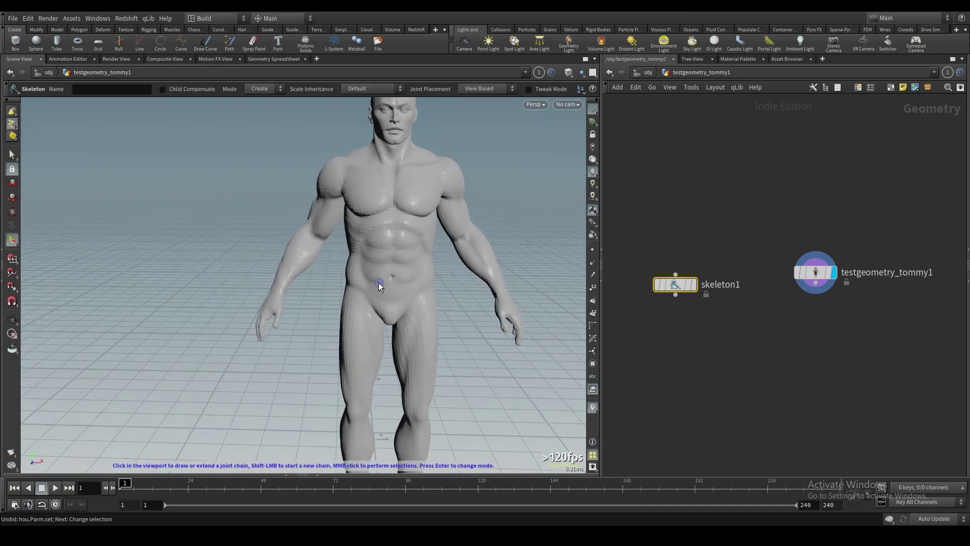
{"action": "left_click_drag", "start_coordinate": [390, 284], "coordinate": [389, 275], "text": "alt"}
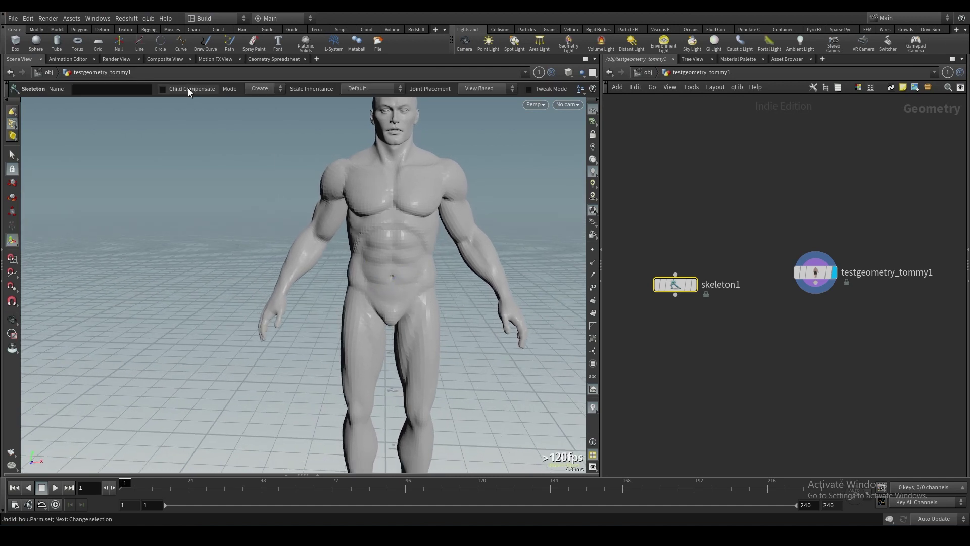
{"action": "left_click", "coordinate": [143, 89]}
{"action": "type", "text": "spine"}
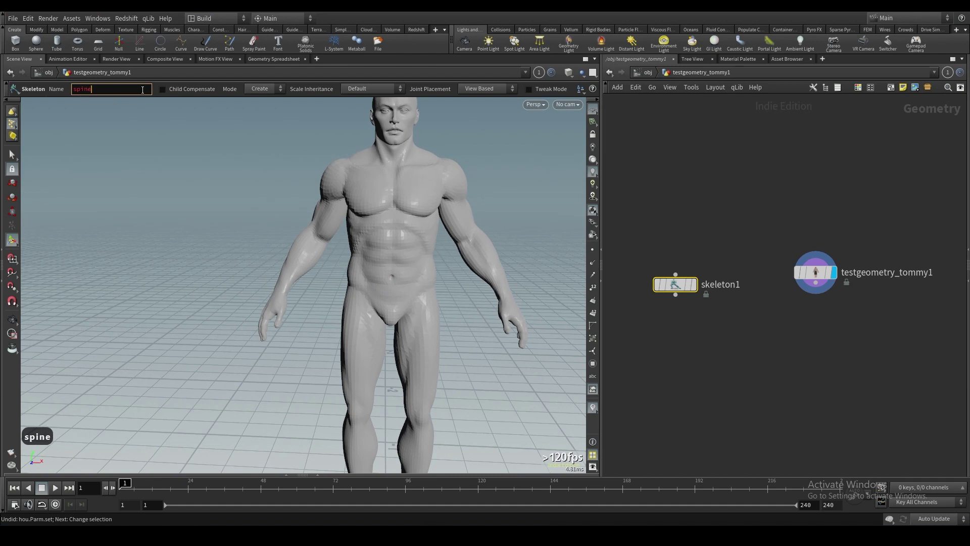
{"action": "key", "text": "Return"}
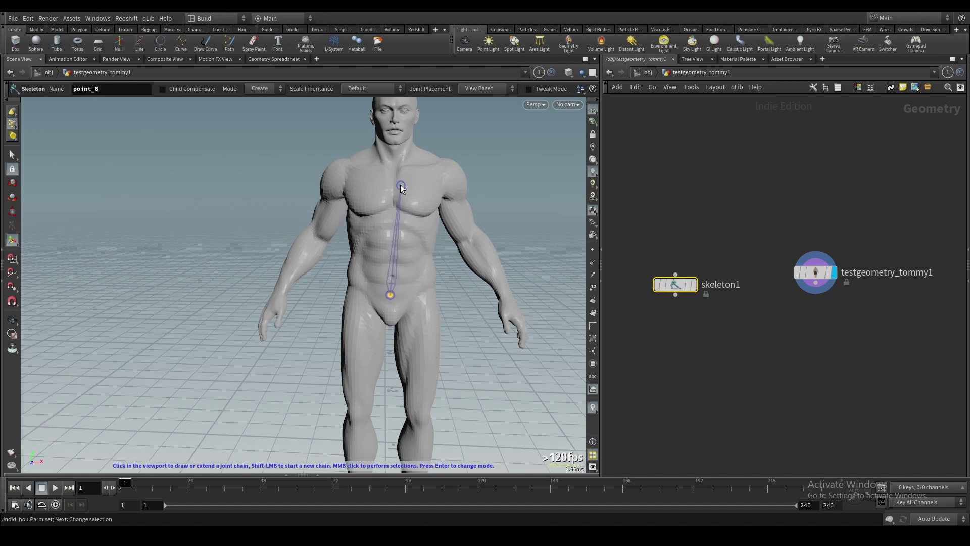
- Draw a single spine bone from a pelvis joint up to a joint at the neck base, and check its depth from the side
{"action": "left_click", "coordinate": [393, 159]}
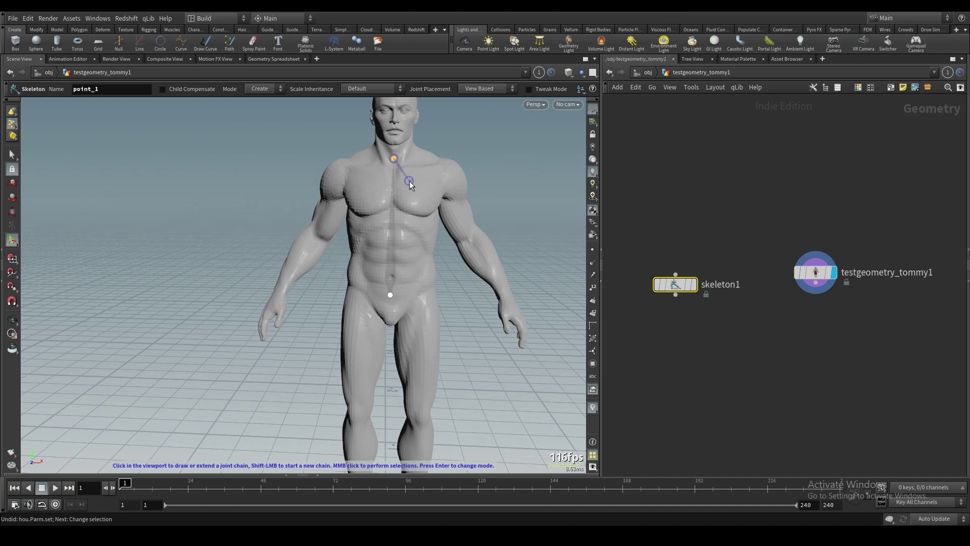
{"action": "key", "text": "Escape"}
{"action": "left_click_drag", "start_coordinate": [409, 181], "coordinate": [278, 219]}
{"action": "key", "text": "Return"}
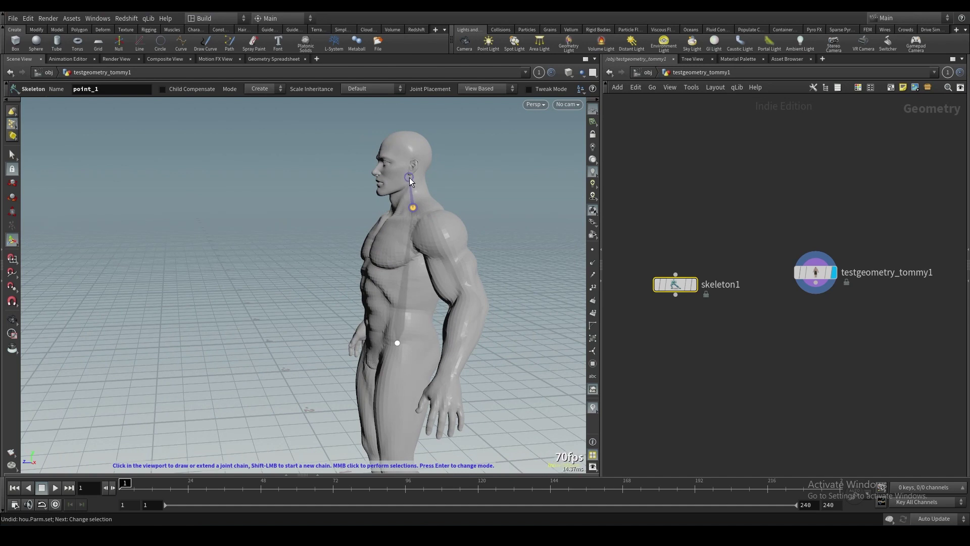
- Extend the chain from the neck base with a joint just below the ear and another at the chin
{"action": "key", "text": "Escape"}
{"action": "left_click_drag", "start_coordinate": [411, 178], "coordinate": [459, 178]}
{"action": "right_click_drag", "start_coordinate": [459, 178], "coordinate": [424, 173]}
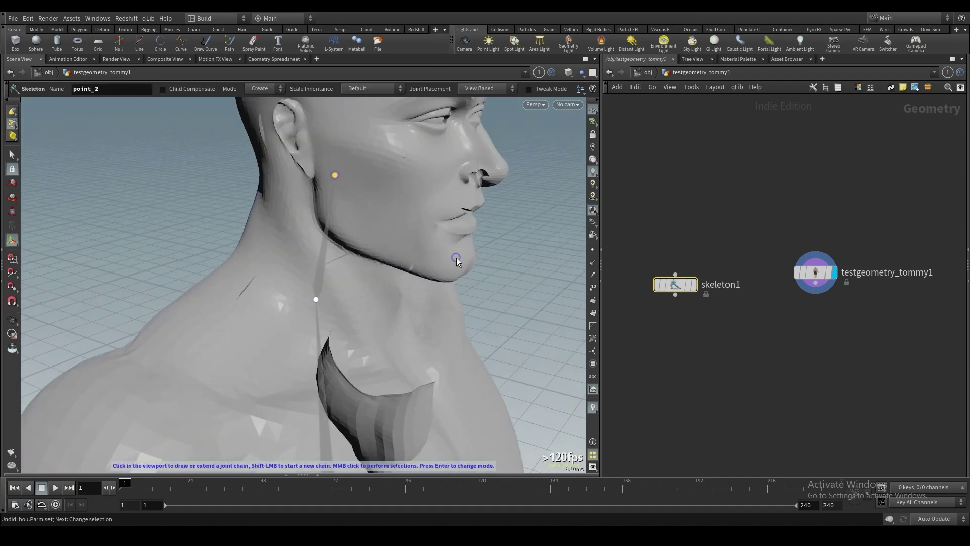
{"action": "right_click_drag", "start_coordinate": [332, 164], "coordinate": [368, 286], "text": "alt"}
{"action": "key", "text": "Return"}
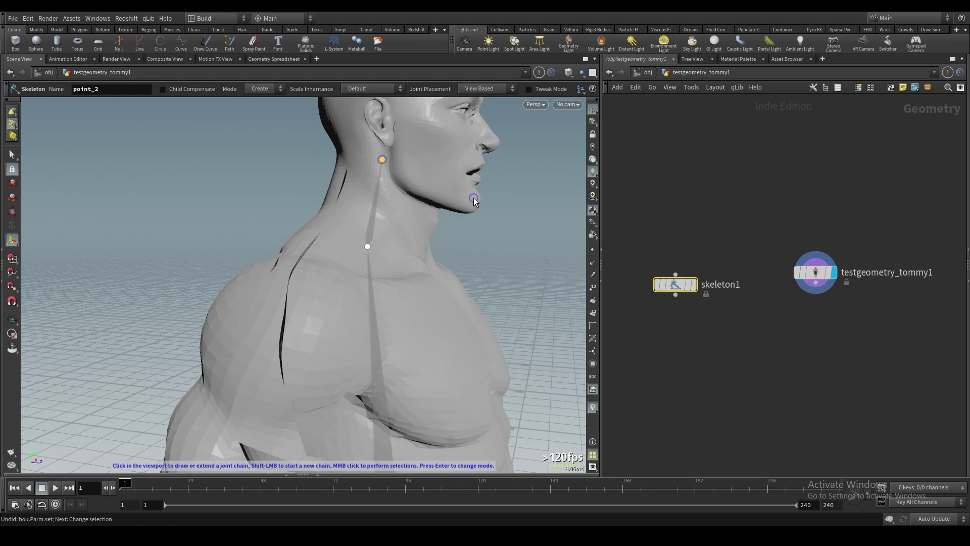
{"action": "left_click", "coordinate": [469, 196]}
{"action": "middle_click_drag", "start_coordinate": [448, 151], "coordinate": [404, 199], "text": "alt"}
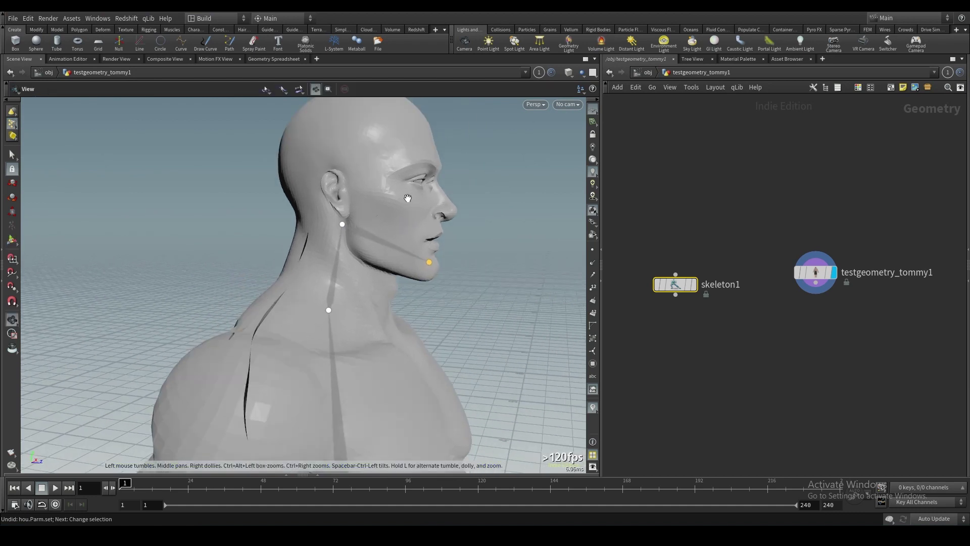
{"action": "left_click_drag", "start_coordinate": [405, 199], "coordinate": [403, 208], "text": "alt"}
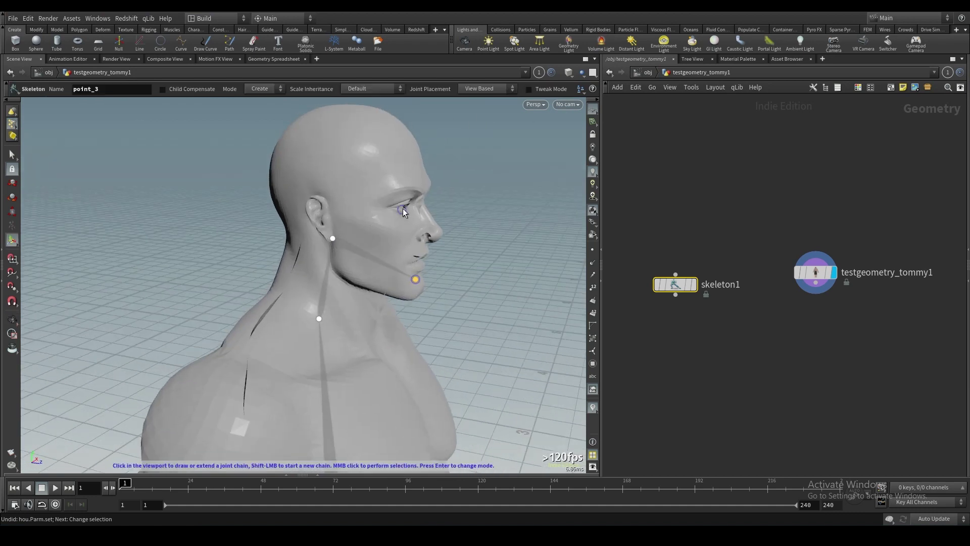
- Branch a new joint from the one below the ear to the upper head, and end the chain there
{"action": "middle_click", "coordinate": [395, 233]}
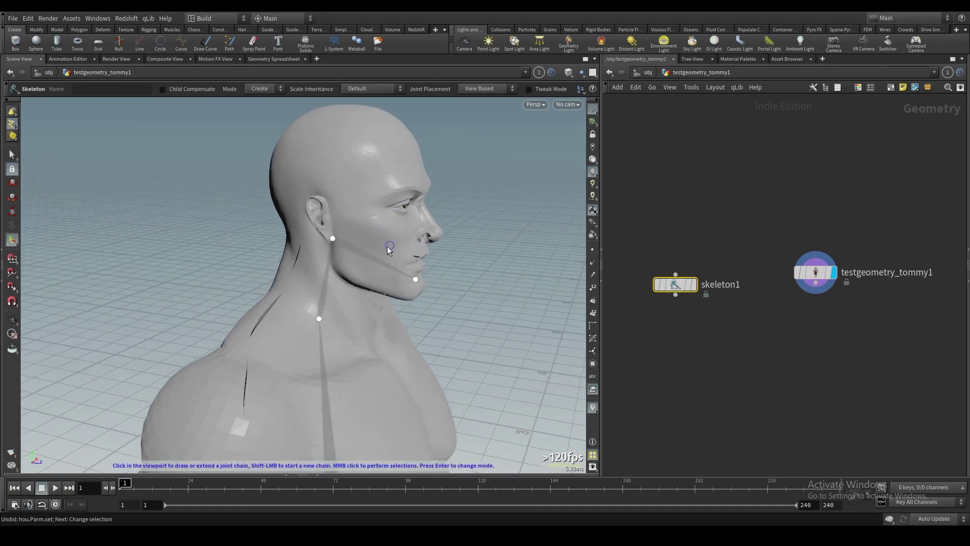
{"action": "middle_click", "coordinate": [333, 238]}
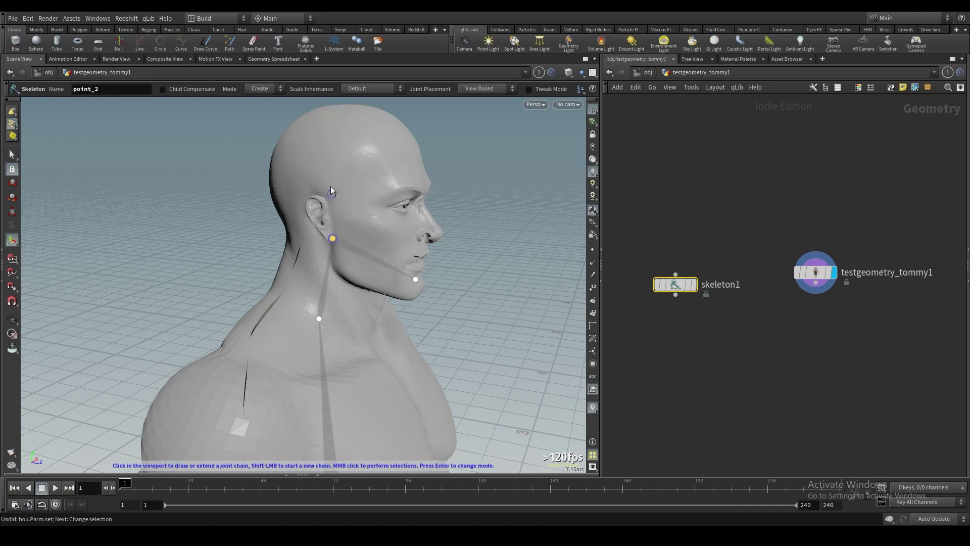
{"action": "left_click", "coordinate": [331, 141]}
{"action": "left_click_drag", "start_coordinate": [375, 201], "coordinate": [275, 220], "text": "alt"}
{"action": "scroll", "coordinate": [331, 283], "scroll_direction": "down", "scroll_amount": 4, "text": "alt"}
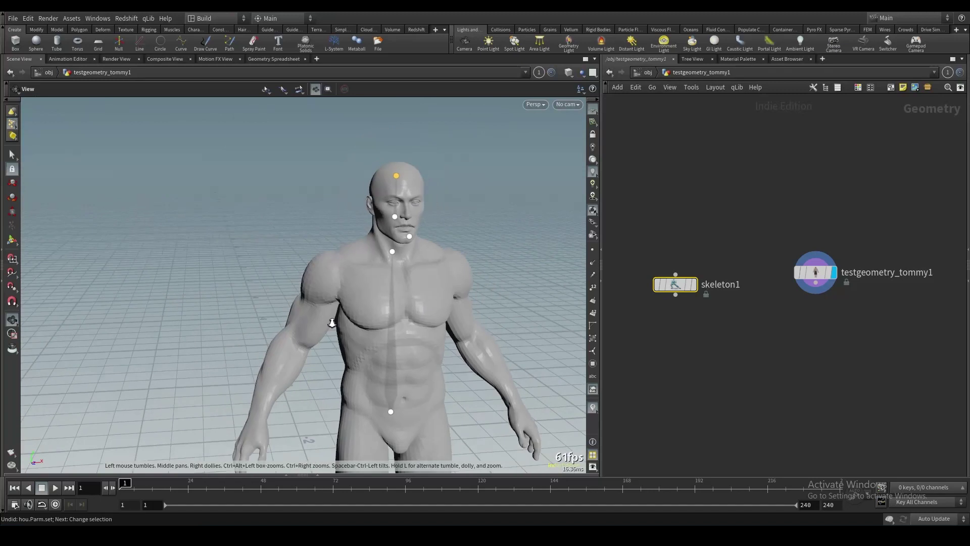
{"action": "middle_click_drag", "start_coordinate": [372, 260], "coordinate": [369, 203], "text": "alt"}
{"action": "left_click_drag", "start_coordinate": [369, 203], "coordinate": [347, 210], "text": "alt"}
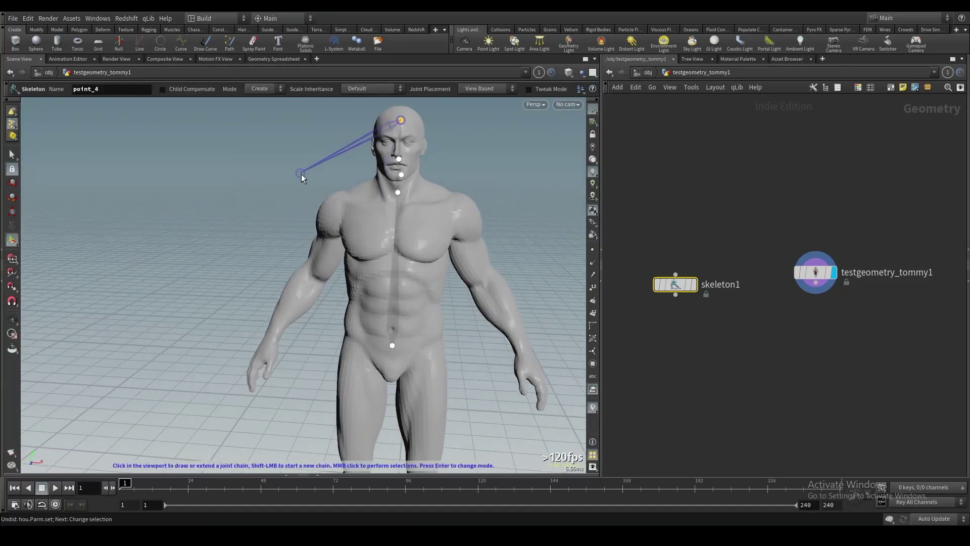
{"action": "middle_click", "coordinate": [345, 160]}
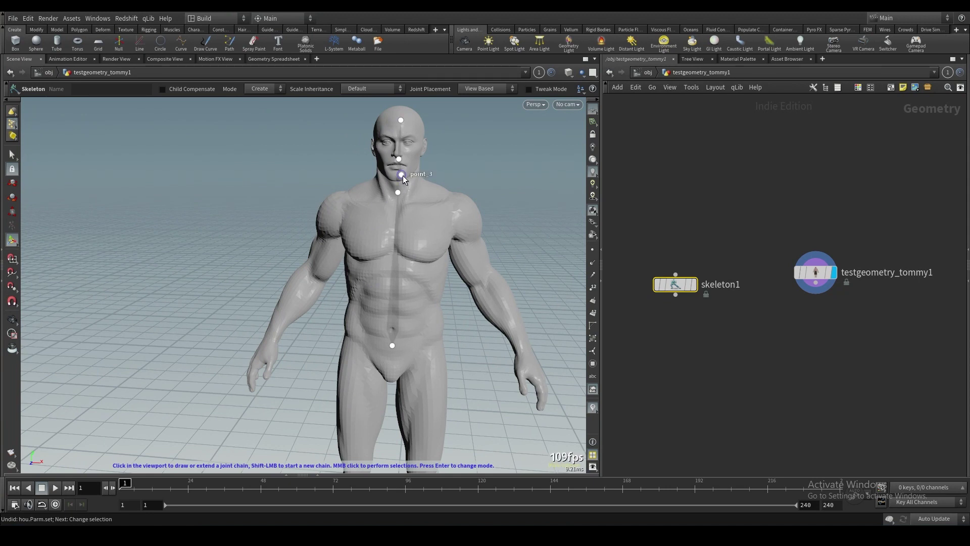
{"action": "middle_click_drag", "start_coordinate": [418, 218], "coordinate": [424, 235], "text": "alt"}
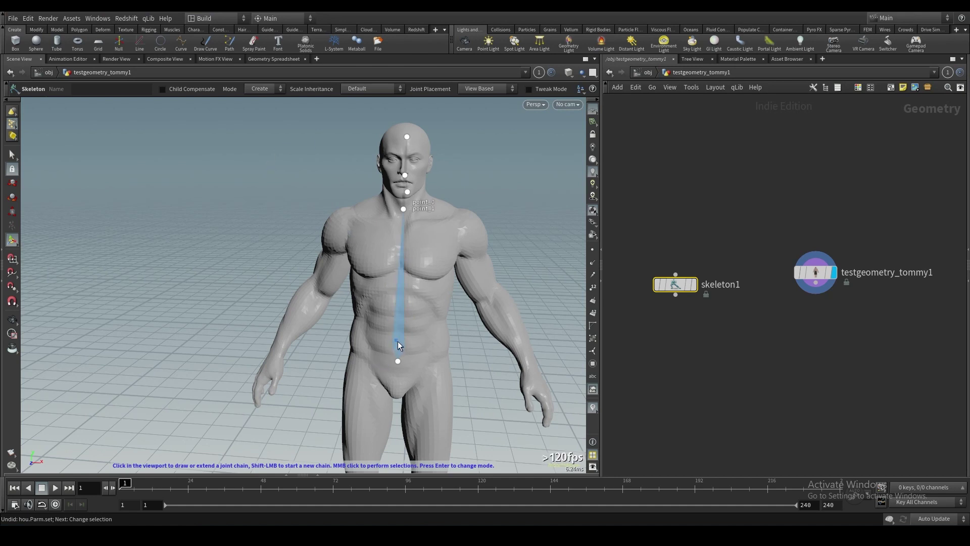
- Try drawing a separate run of joints up the torso beside the spine bone, and undo them all
{"action": "left_click", "coordinate": [414, 292]}
{"action": "left_click", "coordinate": [433, 254]}
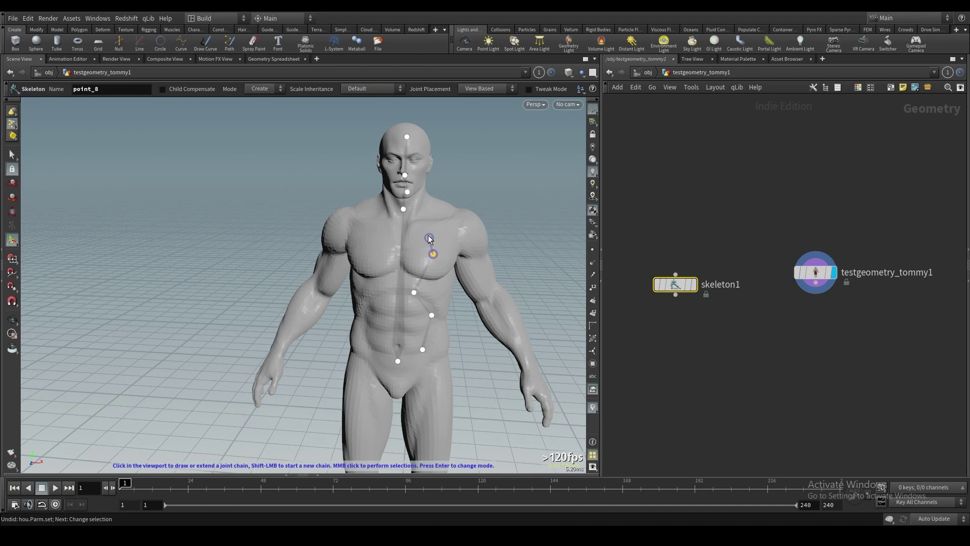
{"action": "key", "text": "ctrl+z"}
{"action": "key", "text": "ctrl+z"}
{"action": "key", "text": "ctrl+z"}
{"action": "key", "text": "ctrl+z"}
{"action": "key", "text": "ctrl+z"}
{"action": "key", "text": "ctrl+z"}
{"action": "key", "text": "ctrl+z"}
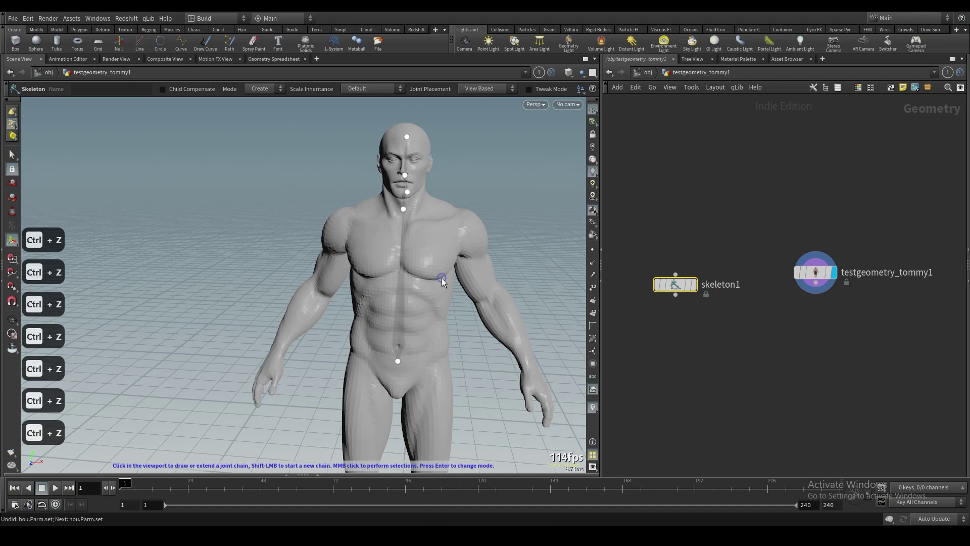
- Change the skeleton mode to Modify and split the pelvis-to-neck bone in two with Split Selected Links
{"action": "left_click", "coordinate": [262, 89]}
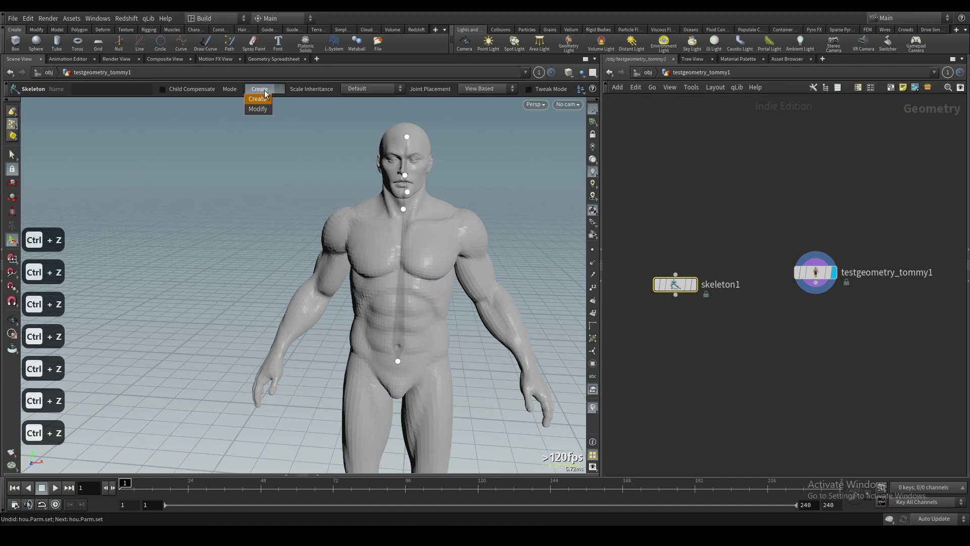
{"action": "left_click", "coordinate": [264, 110]}
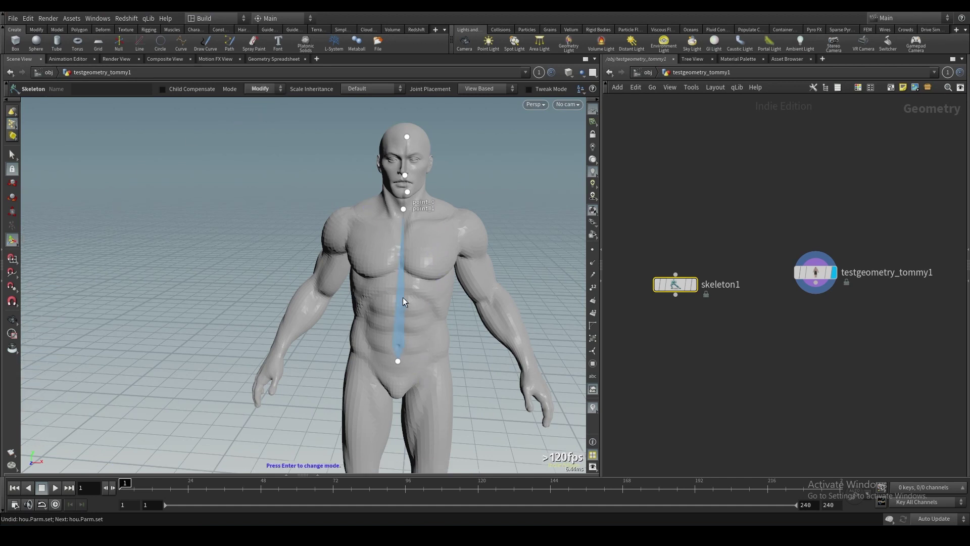
{"action": "left_click", "coordinate": [398, 325]}
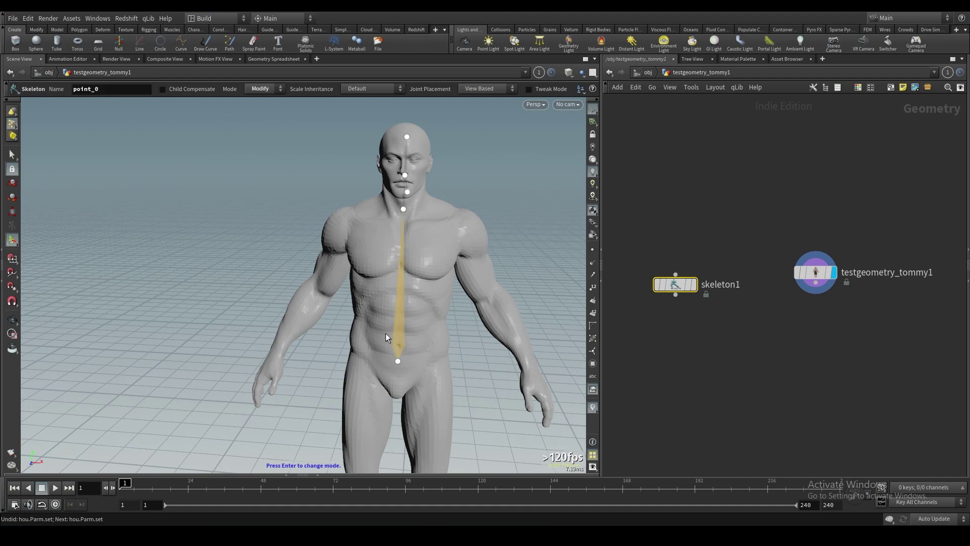
{"action": "right_click", "coordinate": [399, 323]}
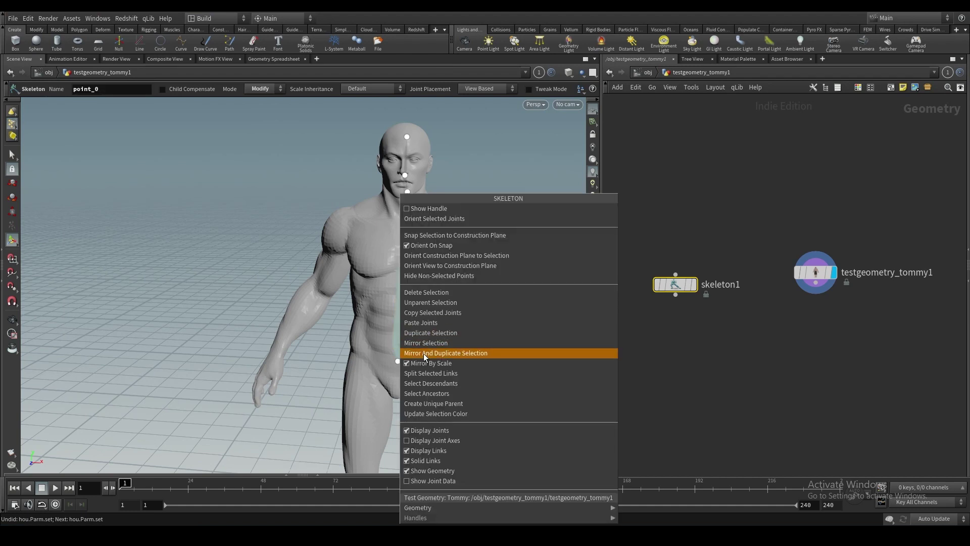
{"action": "left_click", "coordinate": [460, 372]}
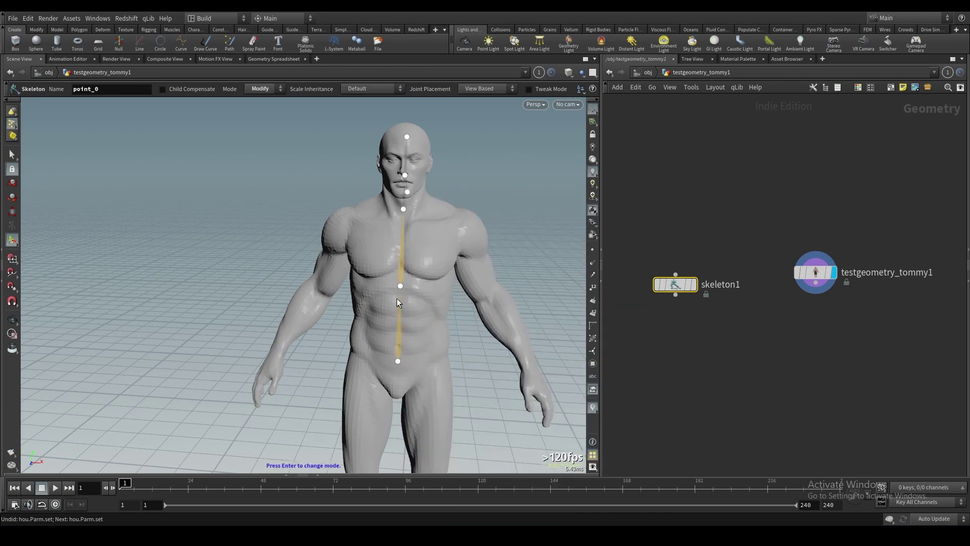
- Split both spine links again to divide the pelvis-to-neck span into four segments, and clear the joint selection
{"action": "right_click", "coordinate": [399, 302]}
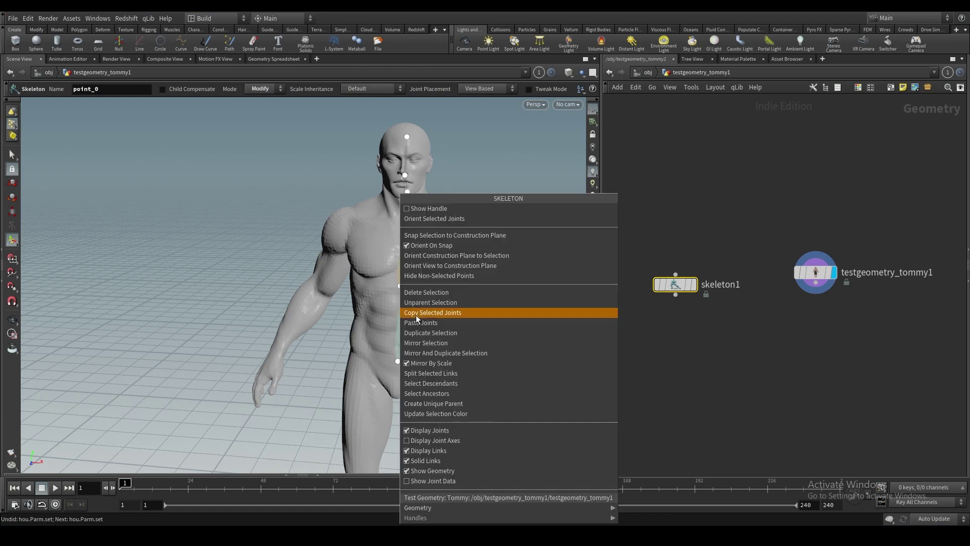
{"action": "left_click", "coordinate": [456, 375]}
{"action": "key", "text": "Escape"}
{"action": "left_click_drag", "start_coordinate": [429, 368], "coordinate": [472, 310]}
{"action": "key", "text": "Return"}
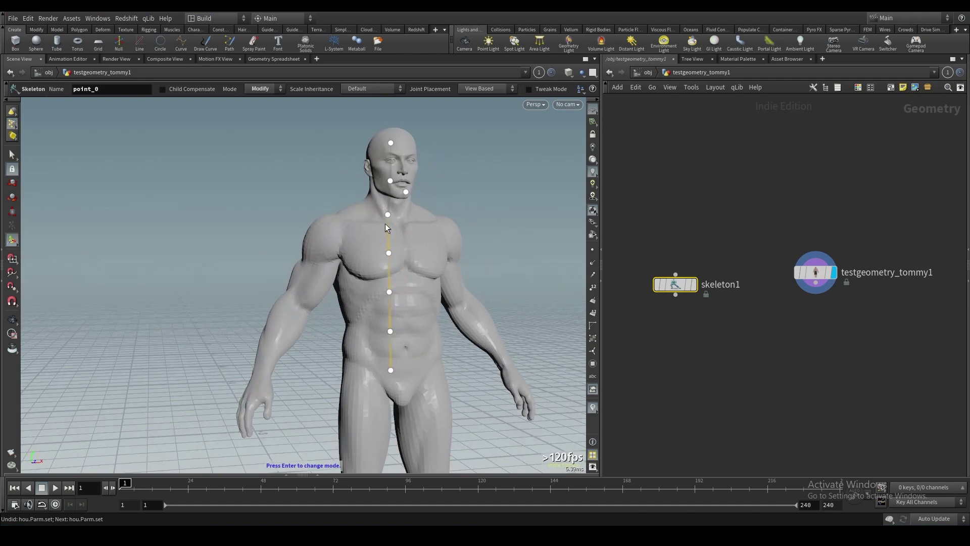
{"action": "key", "text": "Escape"}
{"action": "mouse_move", "coordinate": [354, 244]}
{"action": "left_mouse_down"}
{"action": "mouse_move", "coordinate": [290, 262]}
{"action": "mouse_move", "coordinate": [258, 254]}
{"action": "mouse_move", "coordinate": [361, 246]}
{"action": "left_mouse_up"}
{"action": "key", "text": "Return"}
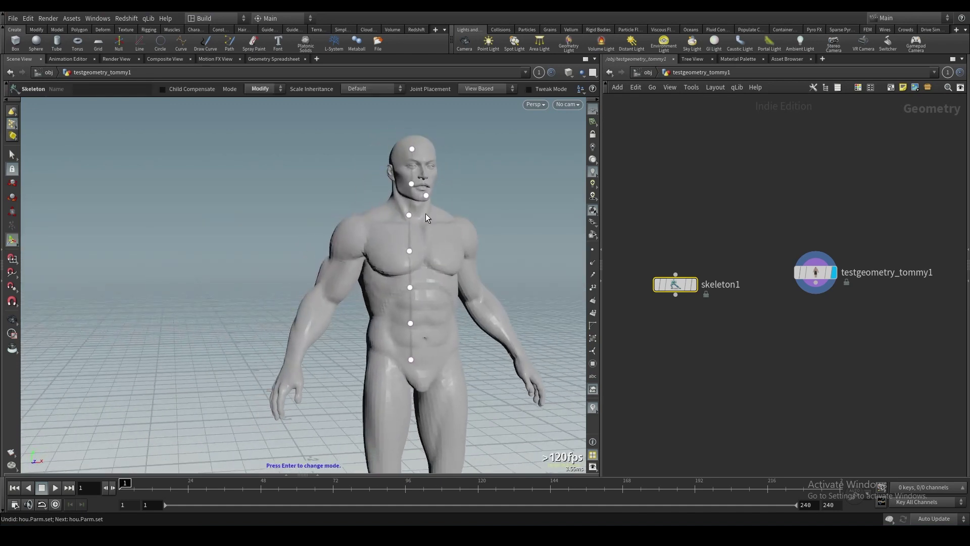
- Return to Create mode and branch from the pelvis joint with joints at the character's left hip and left knee
{"action": "middle_click_drag", "start_coordinate": [423, 253], "coordinate": [446, 205], "text": "alt"}
{"action": "left_click_drag", "start_coordinate": [446, 205], "coordinate": [398, 217], "text": "alt"}
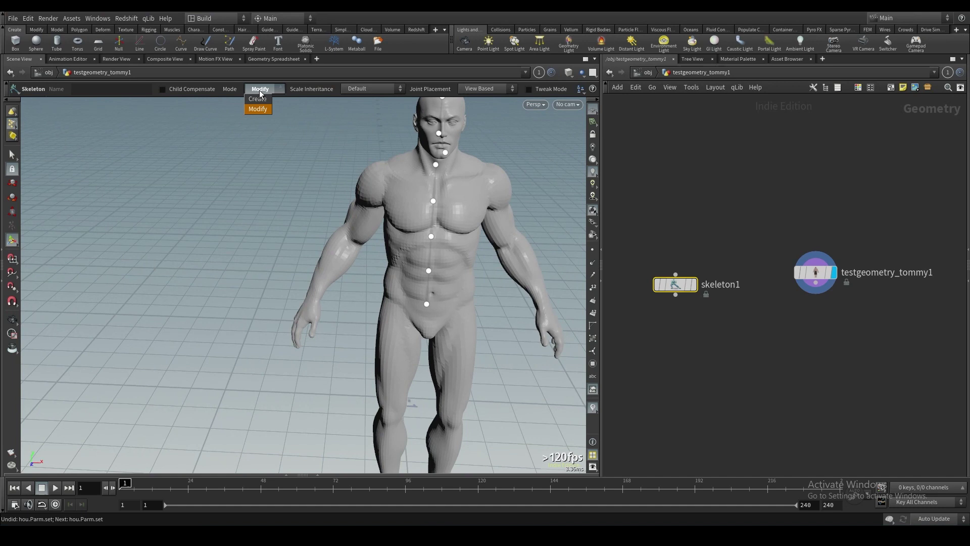
{"action": "middle_click_drag", "start_coordinate": [478, 174], "coordinate": [429, 131], "text": "alt"}
{"action": "mouse_move", "coordinate": [422, 246]}
{"action": "middle_mouse_down", "text": "alt"}
{"action": "mouse_move", "coordinate": [427, 262]}
{"action": "mouse_move", "coordinate": [416, 237]}
{"action": "middle_mouse_up", "text": "alt"}
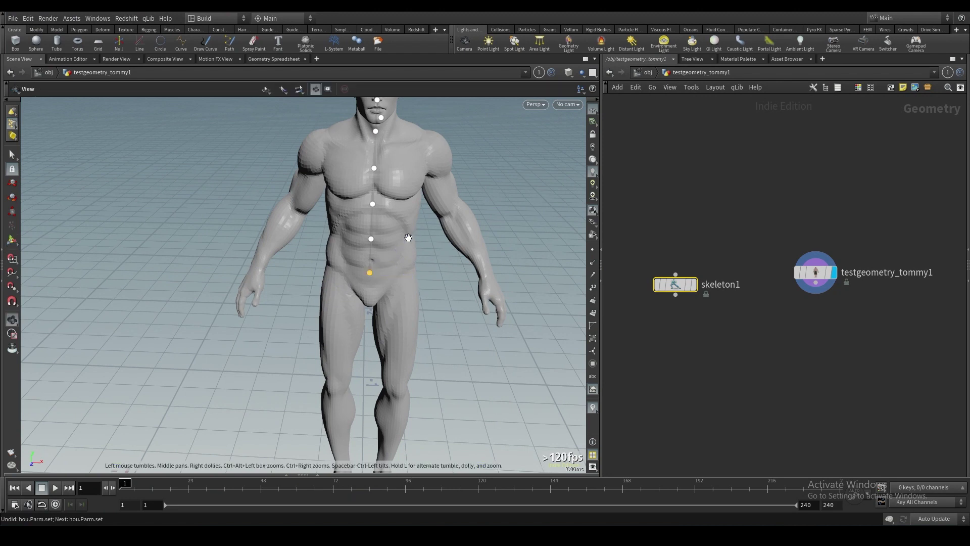
{"action": "left_click_drag", "start_coordinate": [407, 236], "coordinate": [108, 249], "text": "alt"}
{"action": "left_click_drag", "start_coordinate": [425, 284], "coordinate": [679, 261], "text": "alt"}
{"action": "middle_click_drag", "start_coordinate": [414, 303], "coordinate": [417, 253], "text": "alt"}
{"action": "left_click_drag", "start_coordinate": [417, 254], "coordinate": [469, 261], "text": "alt"}
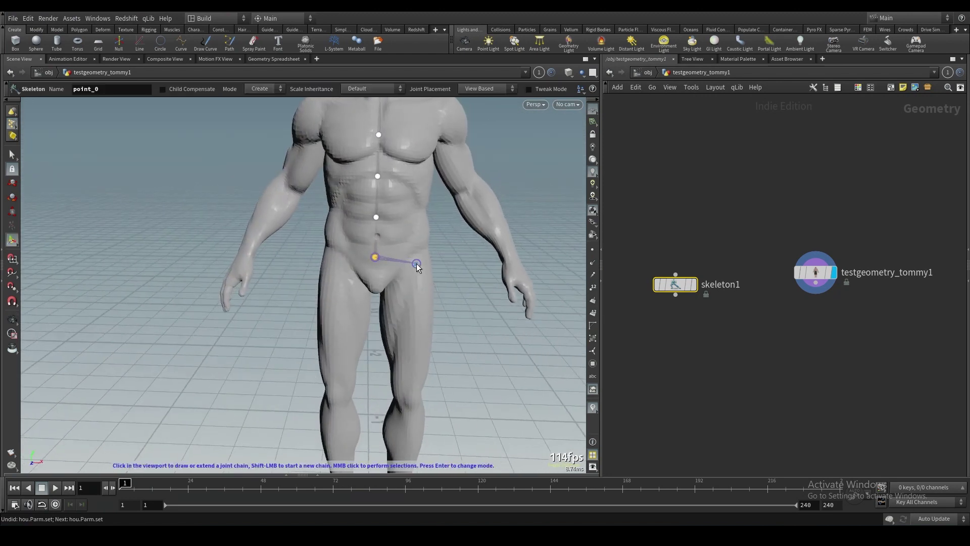
{"action": "left_click", "coordinate": [411, 266]}
{"action": "middle_click_drag", "start_coordinate": [418, 323], "coordinate": [414, 240], "text": "alt"}
{"action": "left_click", "coordinate": [413, 319]}
{"action": "middle_click_drag", "start_coordinate": [414, 318], "coordinate": [417, 238], "text": "alt"}
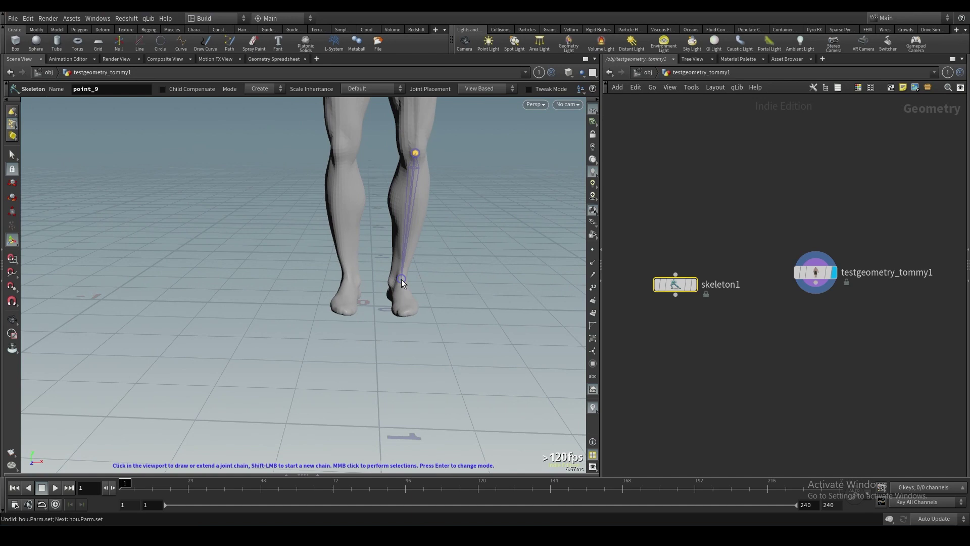
- Continue the left leg chain with joints at the ankle and near the ball of the foot, and end the chain
{"action": "left_click", "coordinate": [401, 281]}
{"action": "left_click", "coordinate": [406, 308]}
{"action": "left_click_drag", "start_coordinate": [406, 308], "coordinate": [377, 314], "text": "alt"}
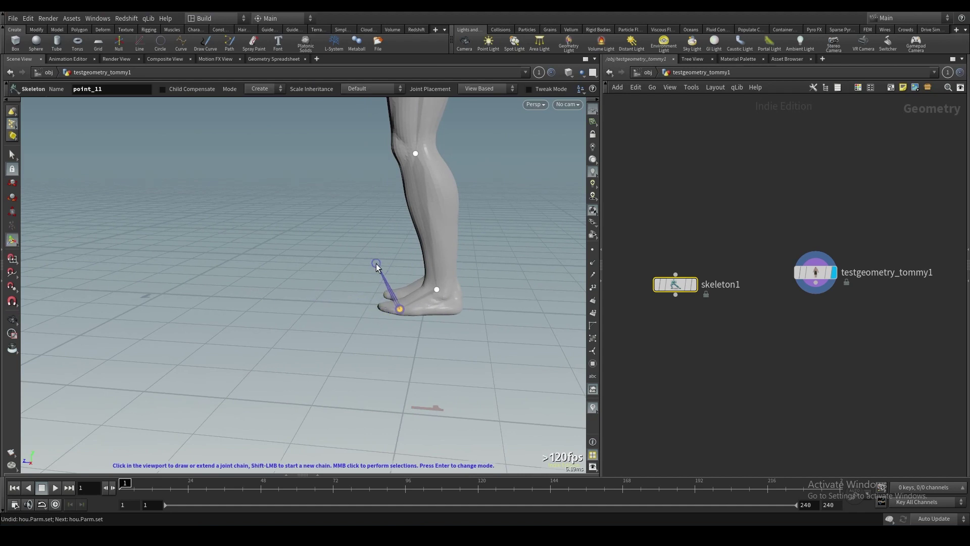
{"action": "middle_click", "coordinate": [370, 260]}
- Branch from the joint at the base of the neck with a joint at the character's left shoulder
{"action": "middle_click_drag", "start_coordinate": [437, 210], "coordinate": [386, 430], "text": "alt"}
{"action": "left_click_drag", "start_coordinate": [404, 242], "coordinate": [513, 225], "text": "alt"}
{"action": "right_click_drag", "start_coordinate": [513, 225], "coordinate": [288, 217], "text": "alt"}
{"action": "left_click_drag", "start_coordinate": [374, 227], "coordinate": [347, 196], "text": "alt"}
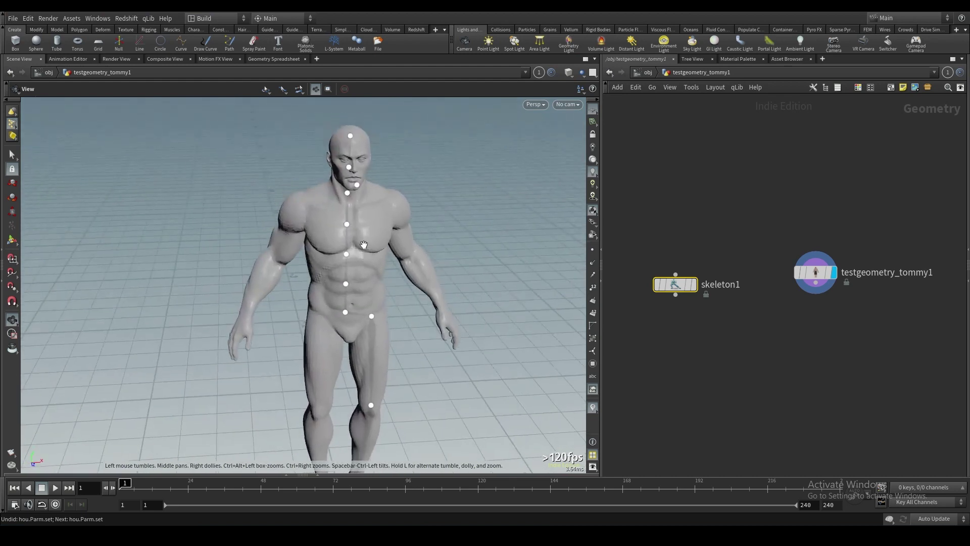
{"action": "scroll", "coordinate": [346, 196], "scroll_direction": "up", "scroll_amount": 5}
{"action": "key", "text": "Return"}
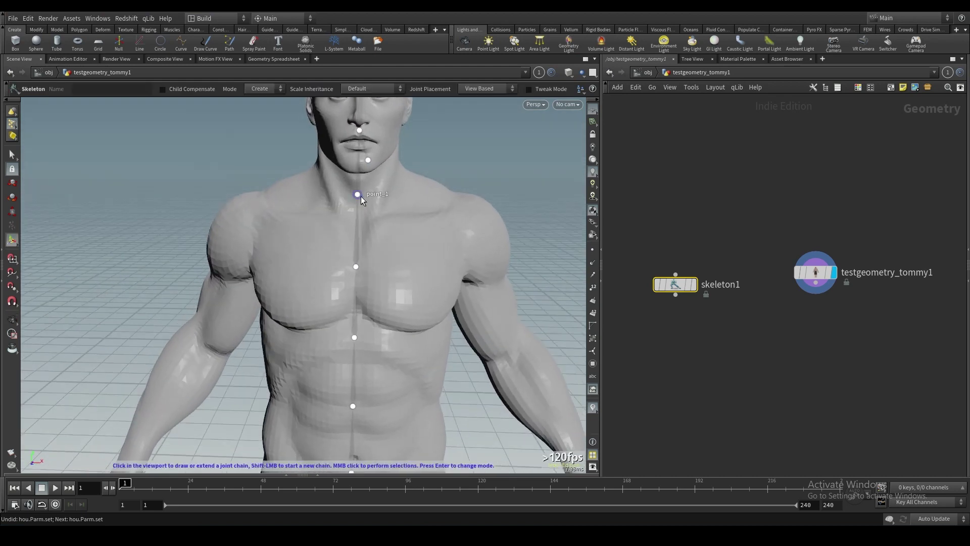
{"action": "middle_click", "coordinate": [359, 194]}
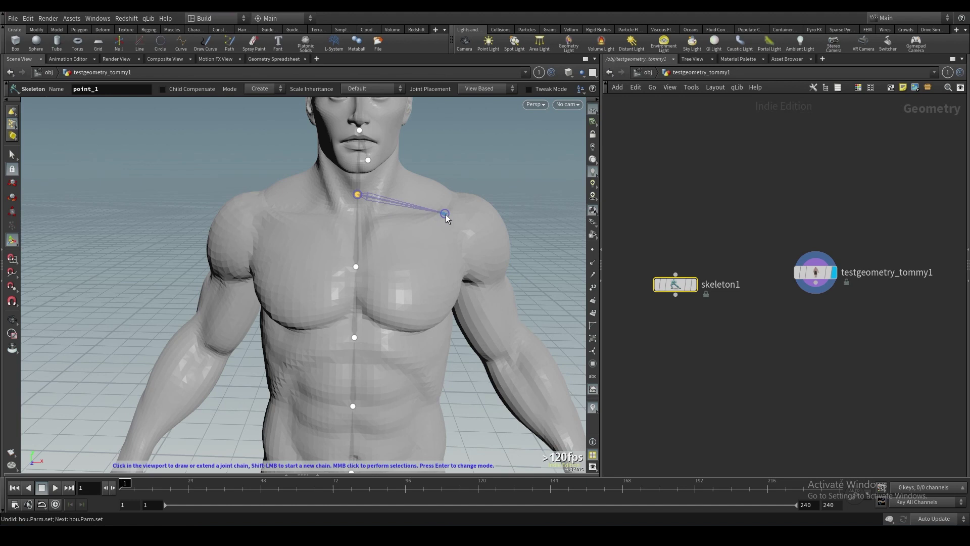
{"action": "left_click", "coordinate": [476, 223]}
- Continue the left arm chain with joints at the elbow and wrist, and end the chain
{"action": "middle_click_drag", "start_coordinate": [490, 271], "coordinate": [381, 150], "text": "alt"}
{"action": "left_click", "coordinate": [412, 242]}
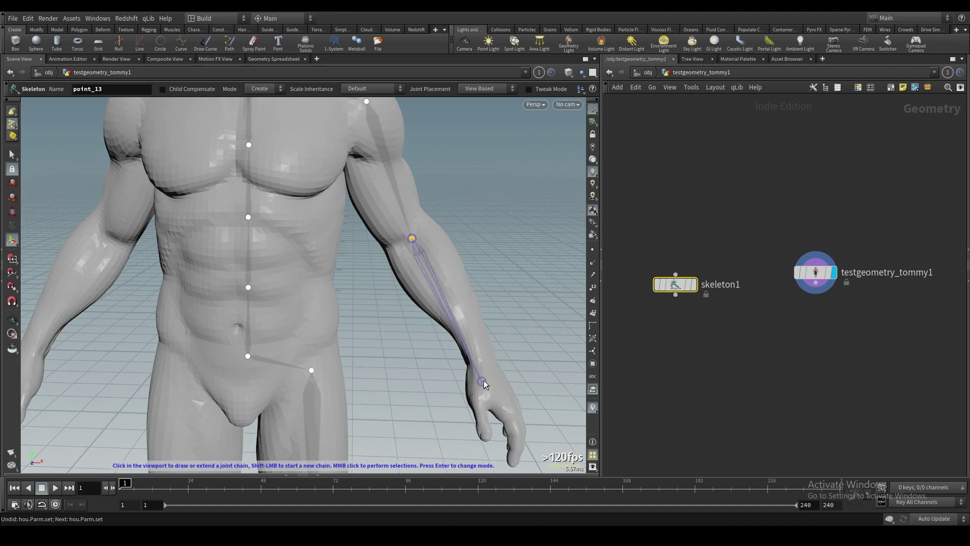
{"action": "left_click", "coordinate": [484, 363]}
{"action": "key", "text": "Escape"}
{"action": "left_click_drag", "start_coordinate": [488, 369], "coordinate": [505, 289]}
{"action": "key", "text": "Return"}
{"action": "key", "text": "Escape"}
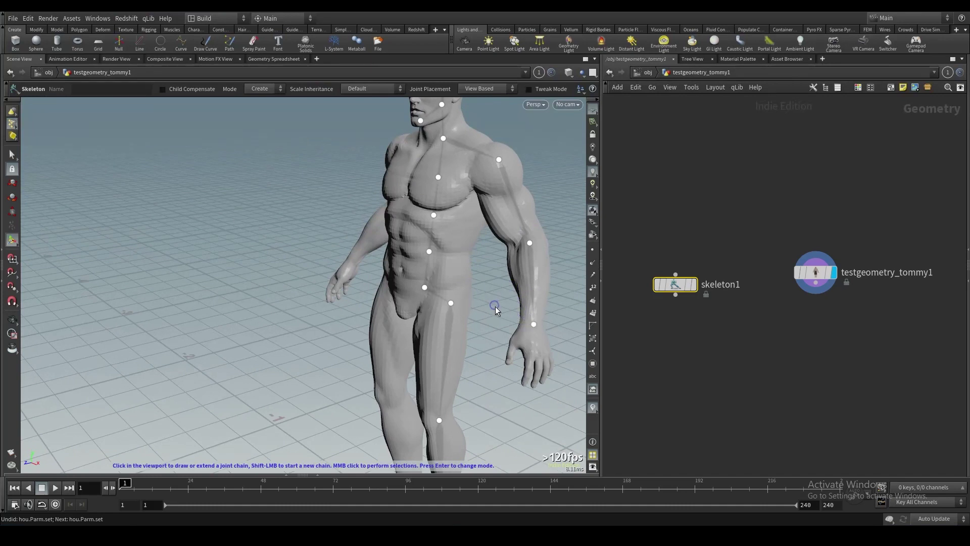
- In the viewport's display options, set the near and far clip planes to 0.001 and 100000, and close the options
{"action": "left_click_drag", "start_coordinate": [532, 270], "coordinate": [473, 259]}
{"action": "right_click_drag", "start_coordinate": [462, 326], "coordinate": [499, 314], "text": "alt"}
{"action": "left_click_drag", "start_coordinate": [498, 314], "coordinate": [457, 283], "text": "alt"}
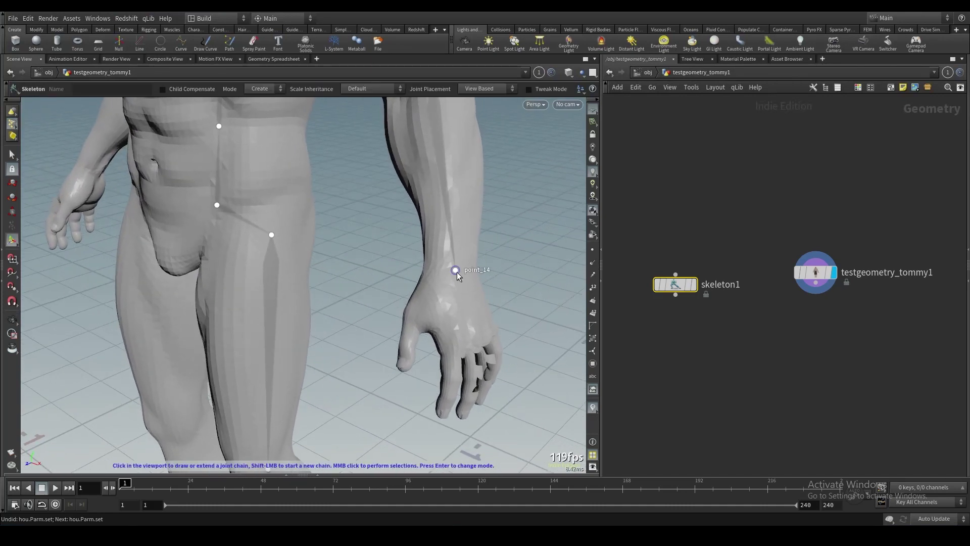
{"action": "left_click_drag", "start_coordinate": [453, 273], "coordinate": [441, 332], "text": "alt"}
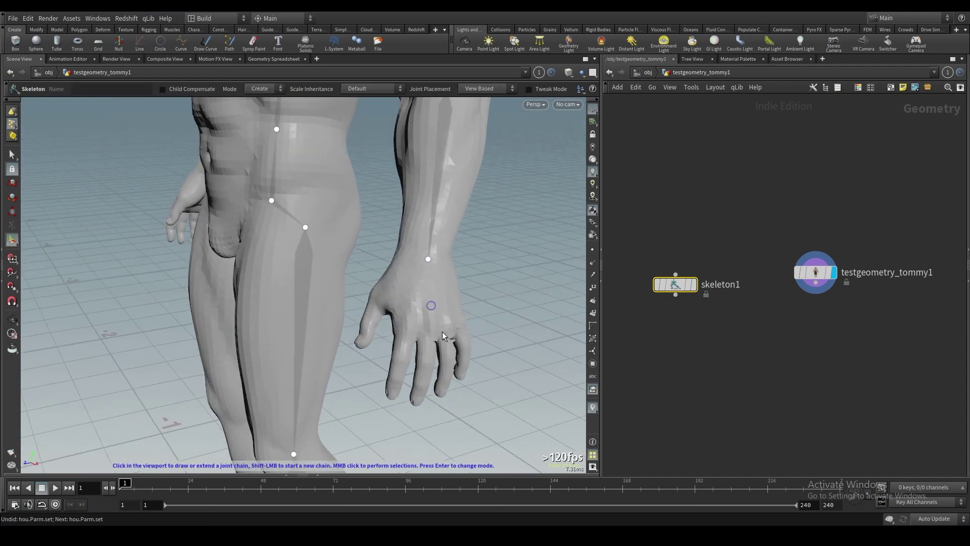
{"action": "key", "text": "d"}
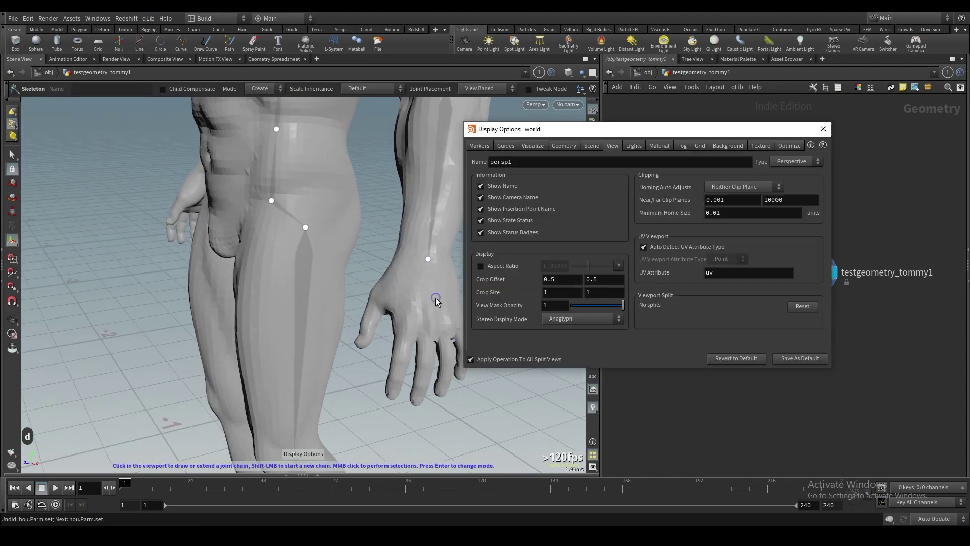
{"action": "left_click", "coordinate": [714, 147]}
{"action": "left_click", "coordinate": [620, 147]}
{"action": "type", "text": "0"}
{"action": "key", "text": "Return"}
{"action": "type", "text": "001"}
{"action": "key", "text": "Return"}
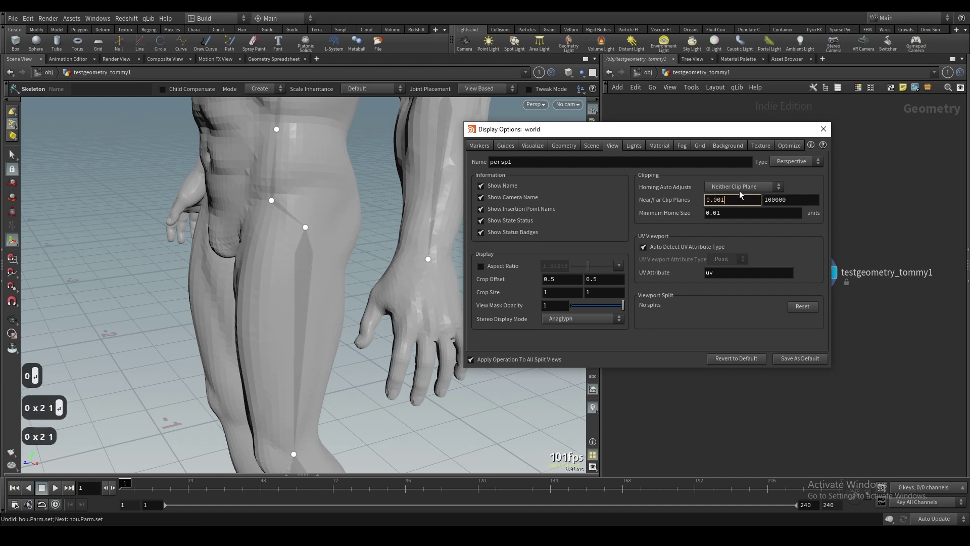
{"action": "left_click", "coordinate": [824, 129]}
- Branch from the left wrist joint with three joints along the thumb, and end the chain
{"action": "right_click_drag", "start_coordinate": [400, 358], "coordinate": [410, 331], "text": "alt"}
{"action": "left_click_drag", "start_coordinate": [409, 332], "coordinate": [387, 317], "text": "alt"}
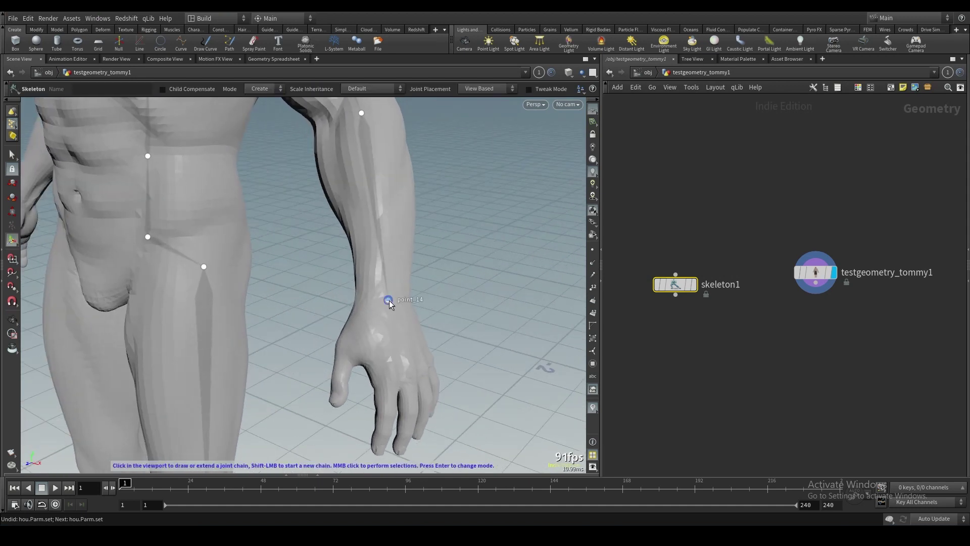
{"action": "left_click", "coordinate": [388, 300]}
{"action": "middle_click_drag", "start_coordinate": [379, 336], "coordinate": [392, 305], "text": "alt"}
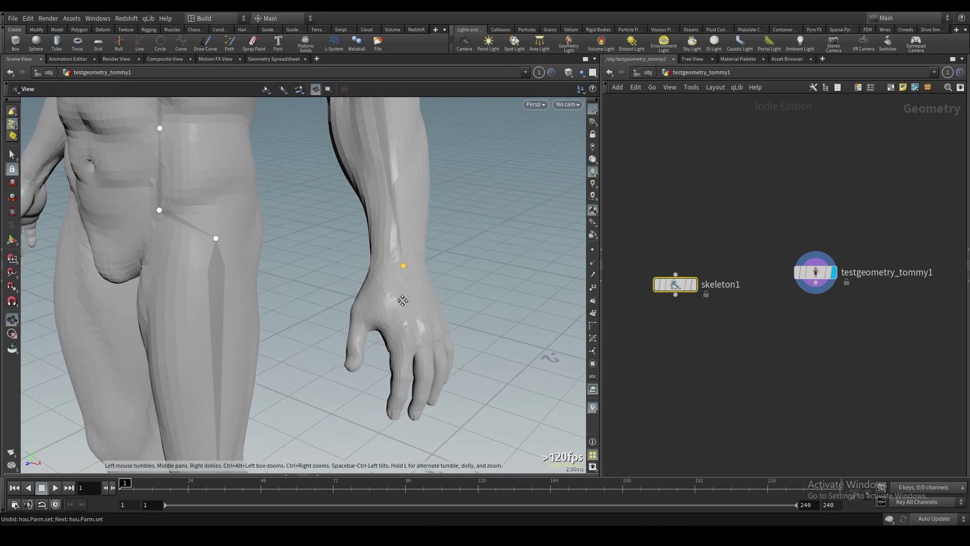
{"action": "left_click", "coordinate": [362, 314]}
{"action": "left_click", "coordinate": [356, 338]}
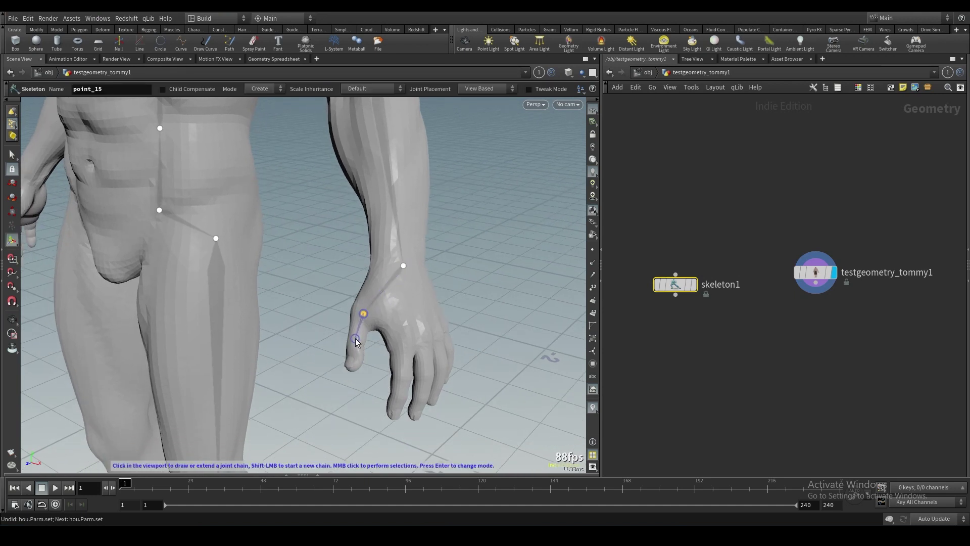
{"action": "left_click", "coordinate": [353, 361]}
{"action": "key", "text": "Escape"}
- Branch from the left wrist joint with four joints along the index finger, from the knuckle to the fingertip
{"action": "mouse_move", "coordinate": [382, 314]}
{"action": "left_mouse_down", "text": "alt"}
{"action": "mouse_move", "coordinate": [483, 267]}
{"action": "mouse_move", "coordinate": [390, 331]}
{"action": "left_mouse_up", "text": "alt"}
{"action": "middle_click", "coordinate": [406, 267]}
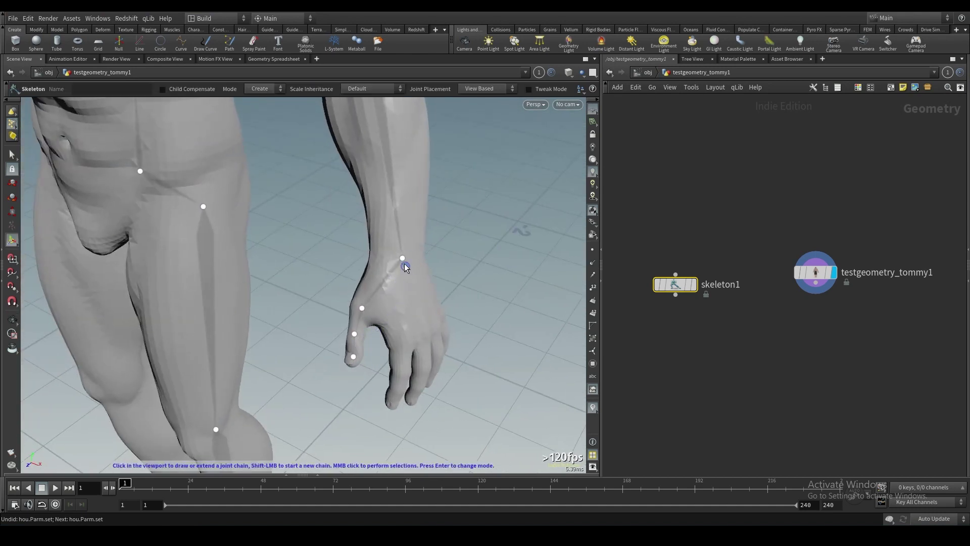
{"action": "left_click", "coordinate": [404, 262]}
{"action": "left_click", "coordinate": [401, 347]}
{"action": "left_click", "coordinate": [403, 375]}
{"action": "left_click_drag", "start_coordinate": [402, 375], "coordinate": [425, 258], "text": "alt"}
{"action": "right_click_drag", "start_coordinate": [425, 257], "coordinate": [437, 242], "text": "alt"}
{"action": "left_click", "coordinate": [400, 294]}
{"action": "left_click", "coordinate": [394, 319]}
{"action": "middle_click_drag", "start_coordinate": [394, 320], "coordinate": [478, 307], "text": "alt"}
{"action": "left_click_drag", "start_coordinate": [477, 306], "coordinate": [497, 253], "text": "alt"}
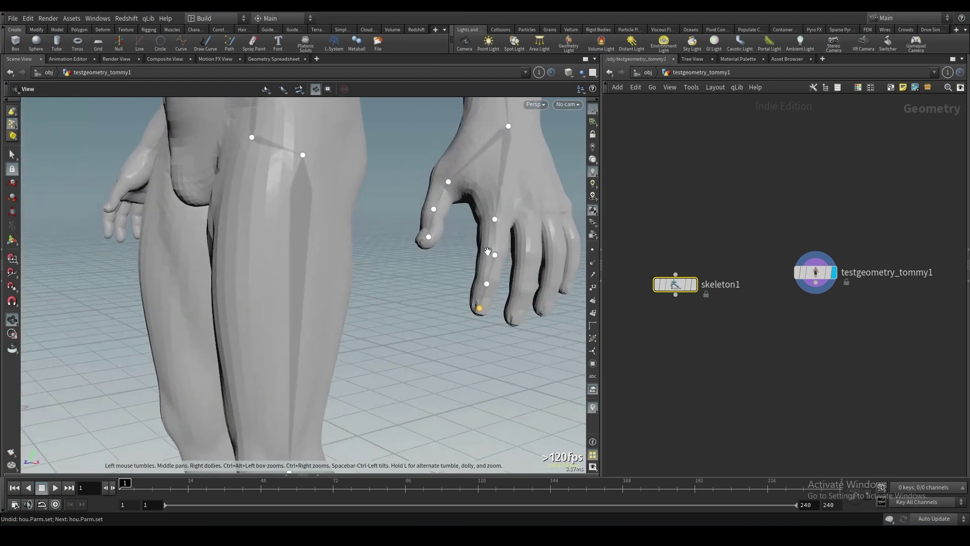
{"action": "middle_click_drag", "start_coordinate": [497, 252], "coordinate": [437, 331], "text": "alt"}
- Branch from the left wrist joint with four joints along the middle finger, from the knuckle to the fingertip
{"action": "middle_click", "coordinate": [474, 249]}
{"action": "left_click", "coordinate": [444, 208]}
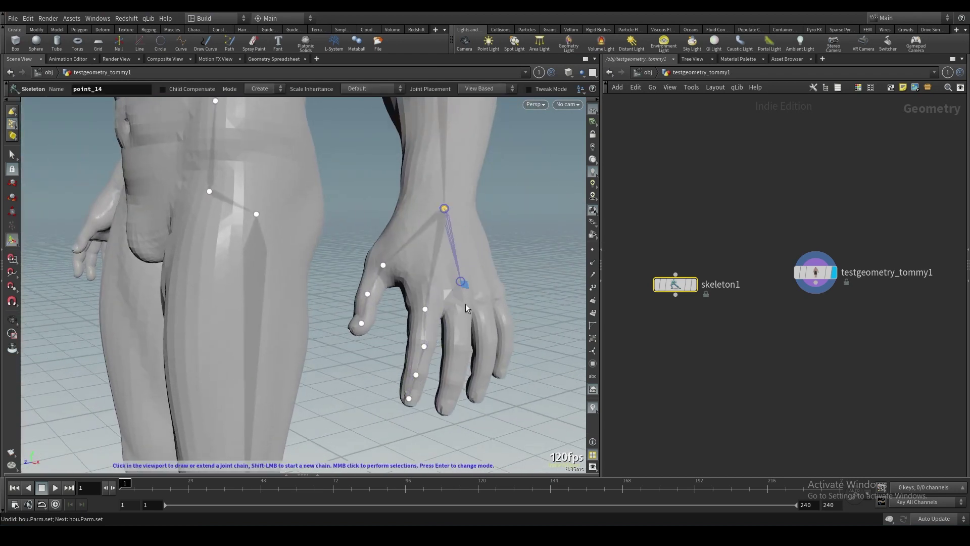
{"action": "left_click", "coordinate": [460, 314]}
{"action": "left_click", "coordinate": [460, 348]}
{"action": "left_click", "coordinate": [453, 379]}
{"action": "left_click_drag", "start_coordinate": [445, 408], "coordinate": [411, 298], "text": "alt"}
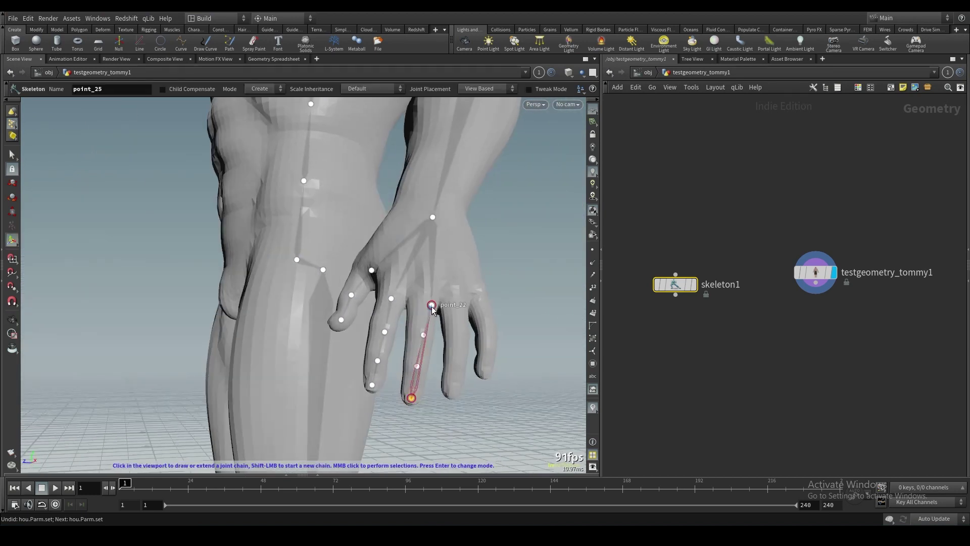
- Enable Tweak Mode and reposition the middle finger's knuckle joint slightly
{"action": "left_click", "coordinate": [532, 91]}
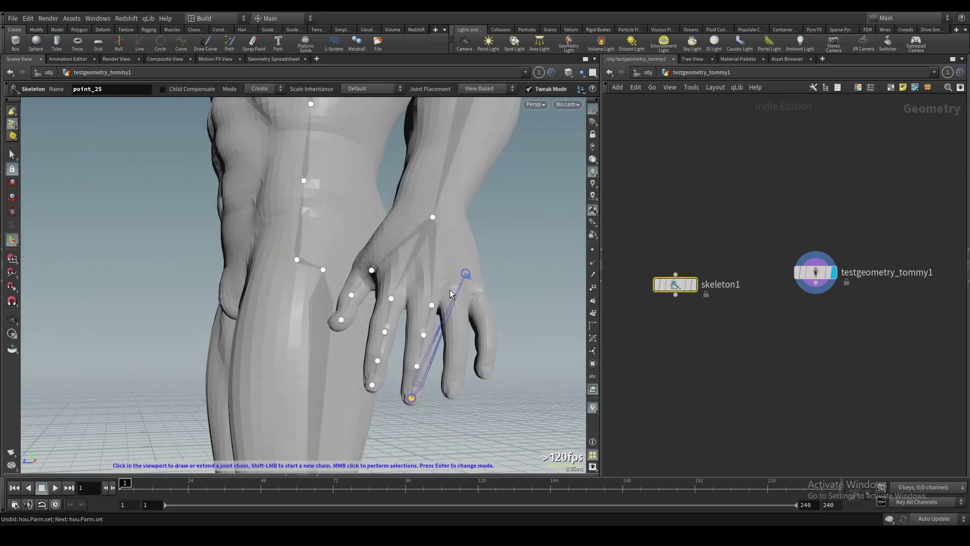
{"action": "middle_click", "coordinate": [438, 315]}
{"action": "mouse_move", "coordinate": [432, 304]}
{"action": "left_mouse_down"}
{"action": "mouse_move", "coordinate": [424, 336]}
{"action": "mouse_move", "coordinate": [639, 308]}
{"action": "mouse_move", "coordinate": [531, 342]}
{"action": "mouse_move", "coordinate": [437, 328]}
{"action": "mouse_move", "coordinate": [426, 297]}
{"action": "left_mouse_up"}
{"action": "key", "text": "Escape"}
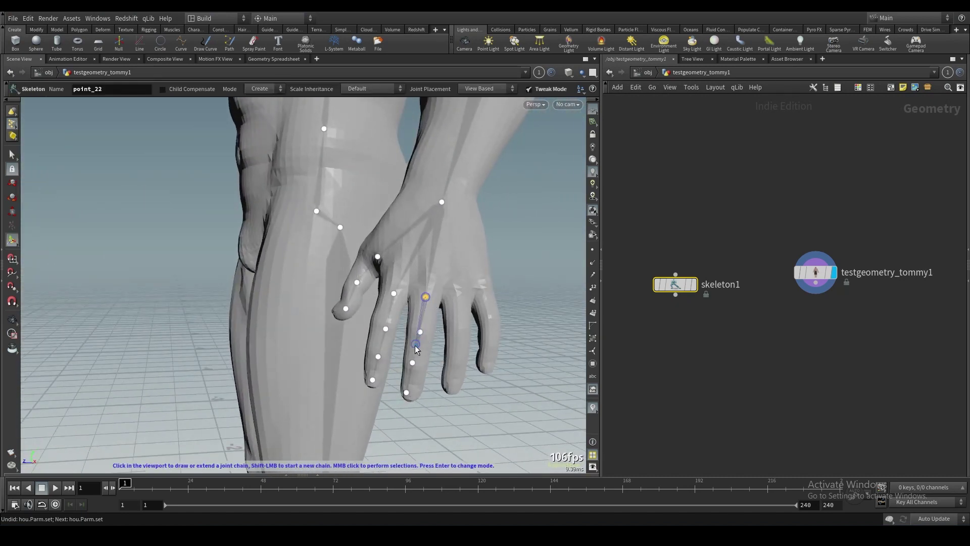
- Select the middle finger's links and tweak the rotation of the one below the knuckle
{"action": "middle_click", "coordinate": [433, 327]}
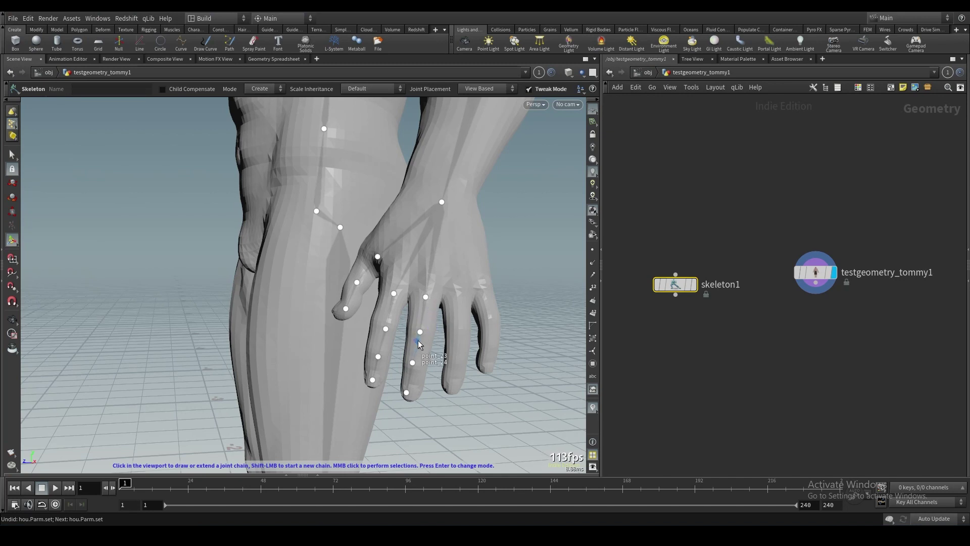
{"action": "middle_click", "coordinate": [418, 340]}
{"action": "scroll", "coordinate": [417, 339], "scroll_direction": "up", "scroll_amount": 3}
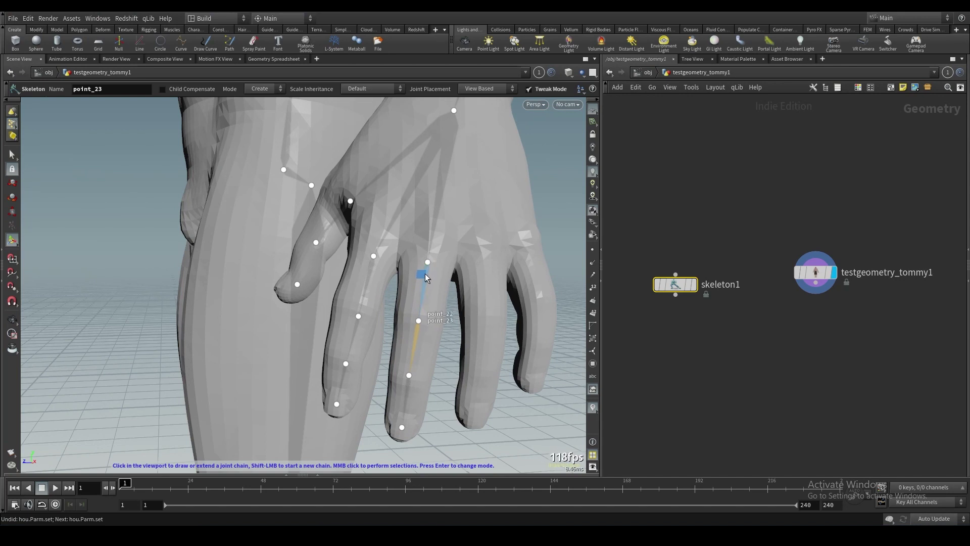
{"action": "left_click_drag", "start_coordinate": [424, 278], "coordinate": [422, 288]}
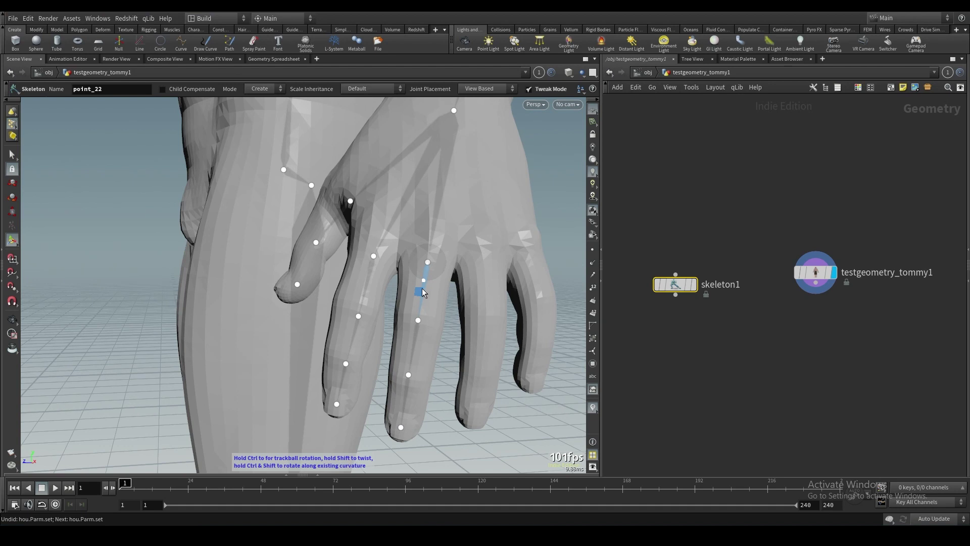
{"action": "left_click_drag", "start_coordinate": [423, 288], "coordinate": [348, 288]}
{"action": "right_click_drag", "start_coordinate": [349, 288], "coordinate": [403, 271], "text": "alt"}
{"action": "left_click_drag", "start_coordinate": [402, 271], "coordinate": [385, 266], "text": "alt"}
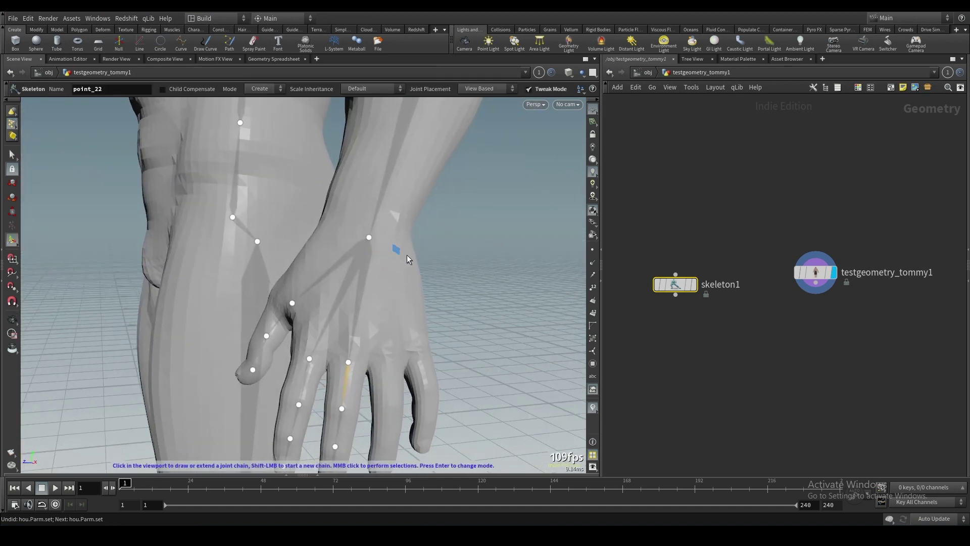
- Disable Tweak Mode and branch from the left wrist with the ring finger's knuckle joint and the joint below it
{"action": "left_click", "coordinate": [530, 89]}
{"action": "middle_click", "coordinate": [445, 275]}
{"action": "left_click", "coordinate": [529, 89]}
{"action": "left_click", "coordinate": [371, 238]}
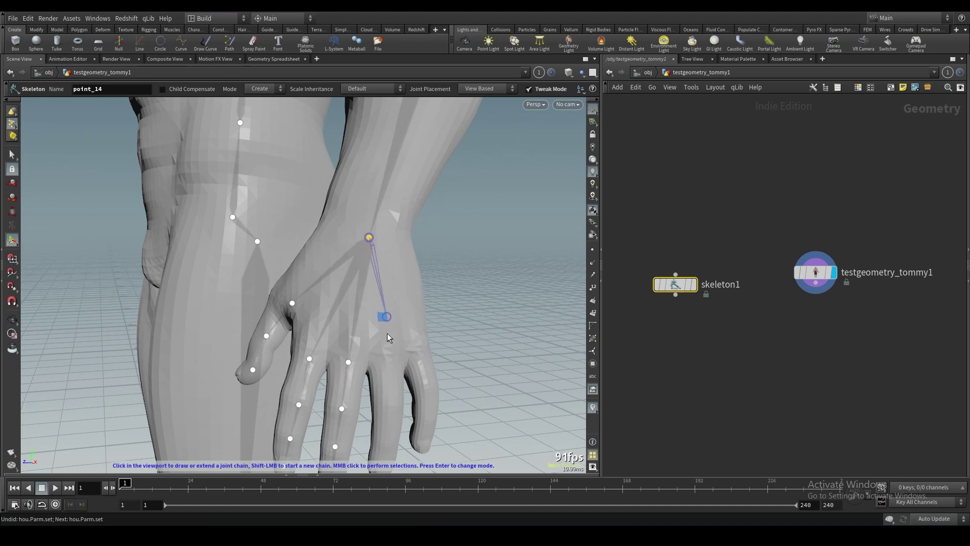
{"action": "middle_click_drag", "start_coordinate": [387, 331], "coordinate": [384, 271], "text": "alt"}
{"action": "right_click_drag", "start_coordinate": [384, 271], "coordinate": [374, 304], "text": "alt"}
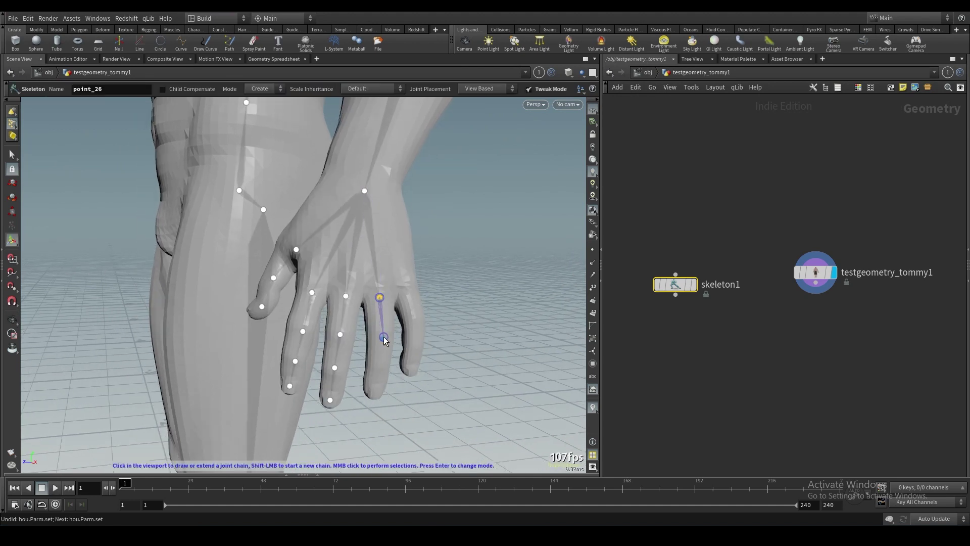
{"action": "left_click", "coordinate": [383, 341]}
- Undo the accidental pose tweak on the ring finger, and continue its chain with two more joints down to the fingertip
{"action": "key", "text": "ctrl+z"}
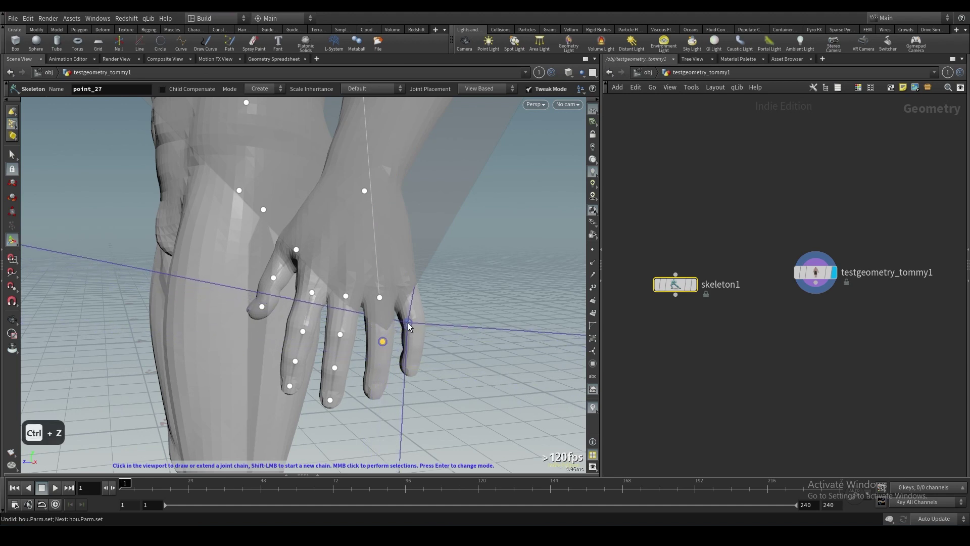
{"action": "key", "text": "ctrl+z"}
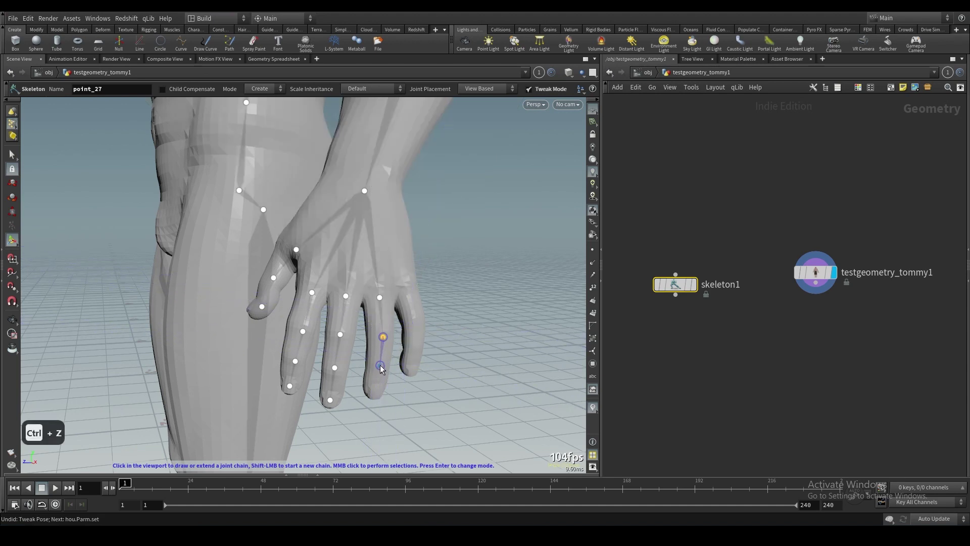
{"action": "left_click", "coordinate": [375, 391]}
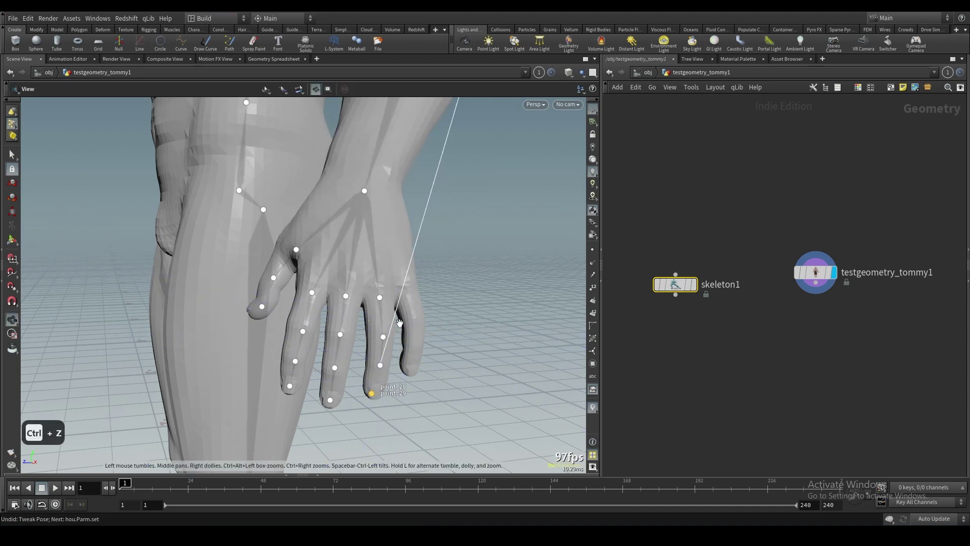
{"action": "key", "text": "ctrl+z"}
{"action": "left_click_drag", "start_coordinate": [395, 362], "coordinate": [428, 339], "text": "alt"}
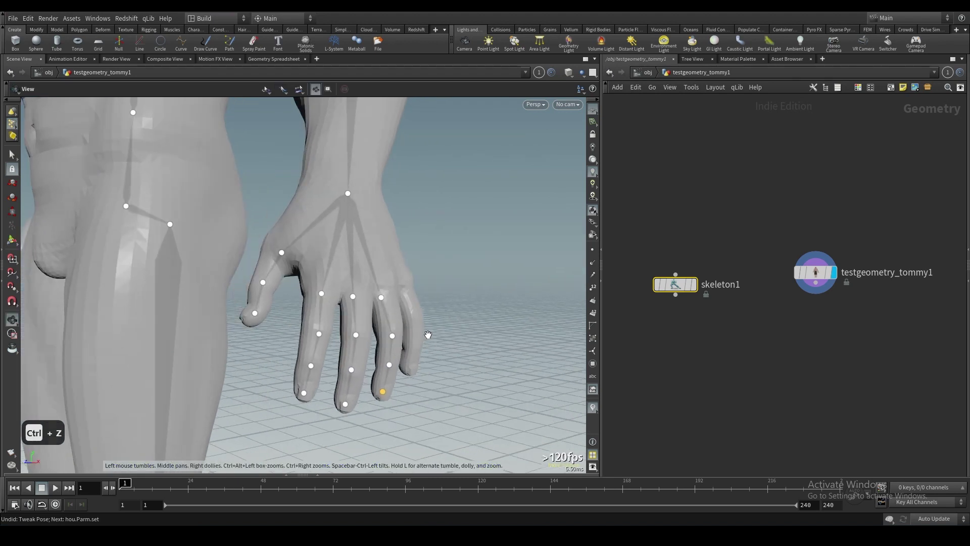
{"action": "middle_click_drag", "start_coordinate": [428, 339], "coordinate": [416, 359], "text": "alt"}
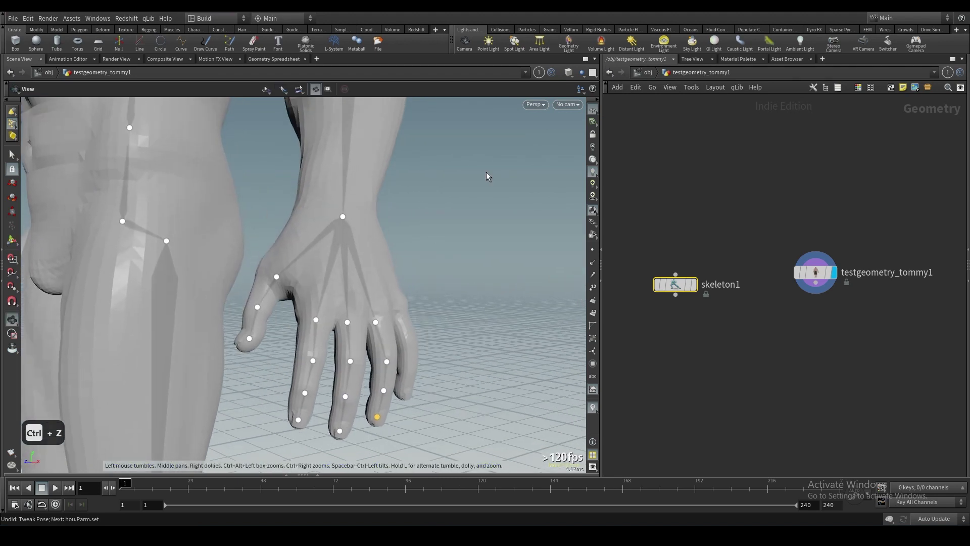
- Branch from the left wrist joint with four joints along the little finger, from the knuckle to the fingertip
{"action": "middle_click", "coordinate": [455, 310]}
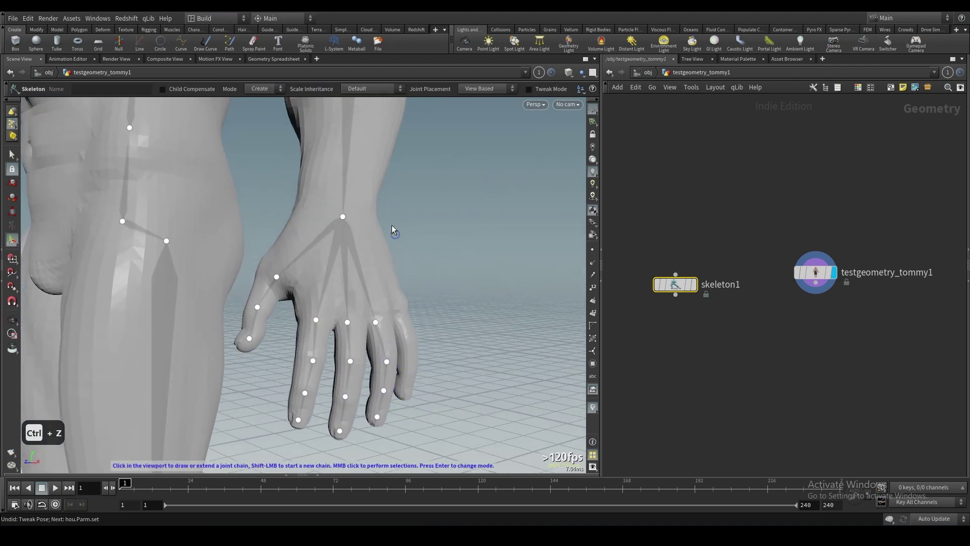
{"action": "left_click", "coordinate": [346, 218]}
{"action": "left_click_drag", "start_coordinate": [404, 319], "coordinate": [359, 334], "text": "alt"}
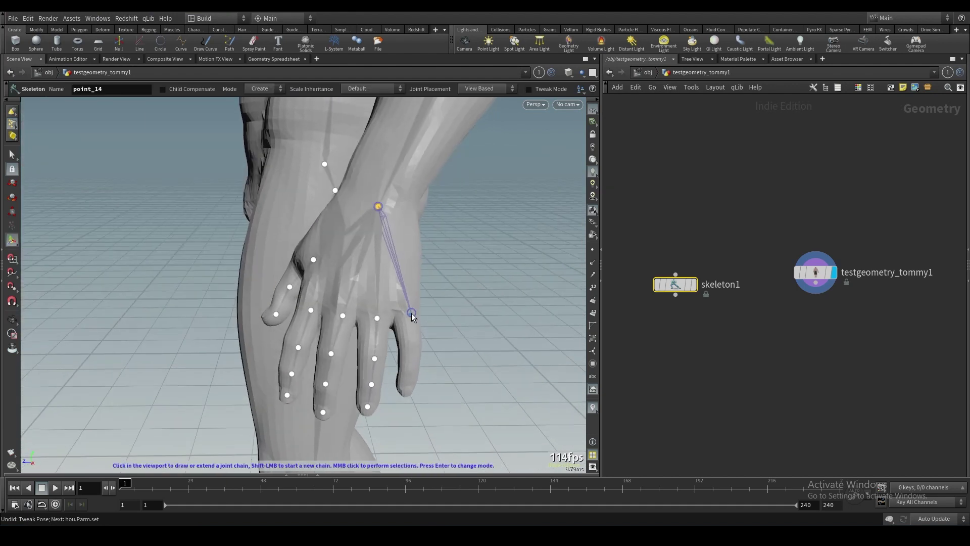
{"action": "left_click", "coordinate": [407, 316]}
{"action": "left_click", "coordinate": [411, 349]}
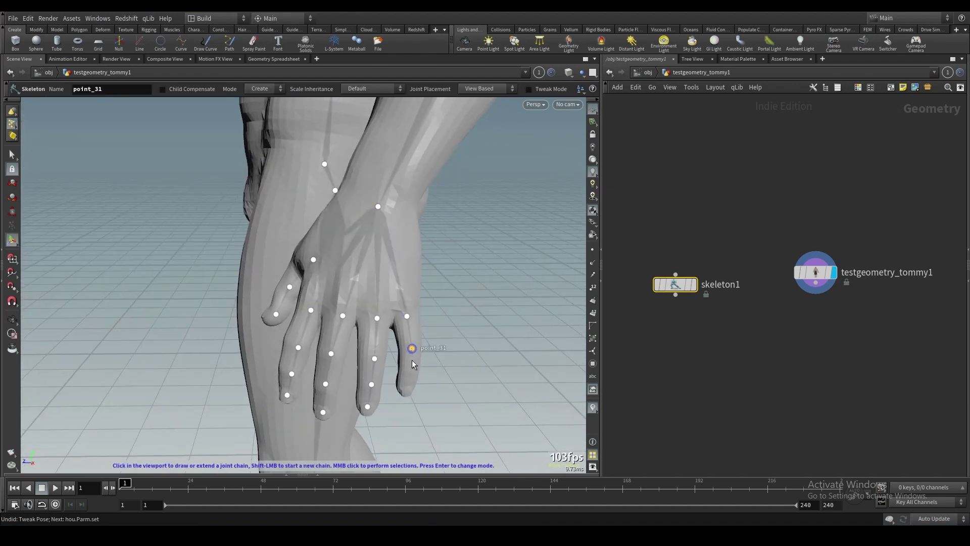
{"action": "left_click", "coordinate": [411, 372]}
{"action": "left_click", "coordinate": [407, 386]}
- Examine the left hand, arm and leg joints against the body, from close up to the whole character
{"action": "left_click_drag", "start_coordinate": [410, 362], "coordinate": [344, 265], "text": "alt"}
{"action": "middle_click_drag", "start_coordinate": [343, 265], "coordinate": [387, 323], "text": "alt"}
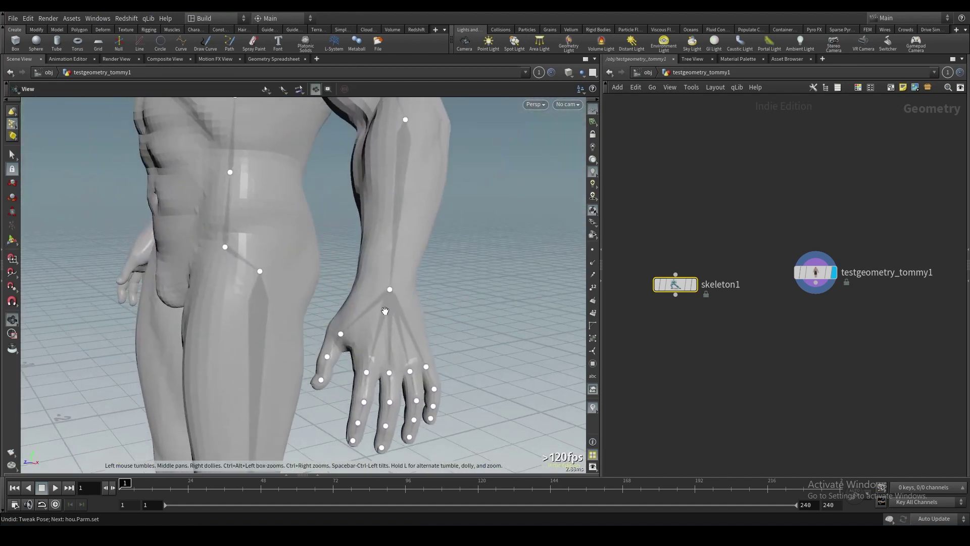
{"action": "left_click_drag", "start_coordinate": [387, 323], "coordinate": [449, 303], "text": "alt"}
{"action": "right_click_drag", "start_coordinate": [450, 303], "coordinate": [223, 258], "text": "alt"}
{"action": "middle_click_drag", "start_coordinate": [222, 257], "coordinate": [387, 439], "text": "alt"}
{"action": "left_click_drag", "start_coordinate": [387, 242], "coordinate": [328, 255], "text": "alt"}
{"action": "middle_click_drag", "start_coordinate": [328, 255], "coordinate": [330, 208], "text": "alt"}
{"action": "right_click_drag", "start_coordinate": [331, 208], "coordinate": [266, 332], "text": "alt"}
{"action": "middle_click_drag", "start_coordinate": [266, 331], "coordinate": [284, 286], "text": "alt"}
{"action": "left_click_drag", "start_coordinate": [284, 286], "coordinate": [379, 255], "text": "alt"}
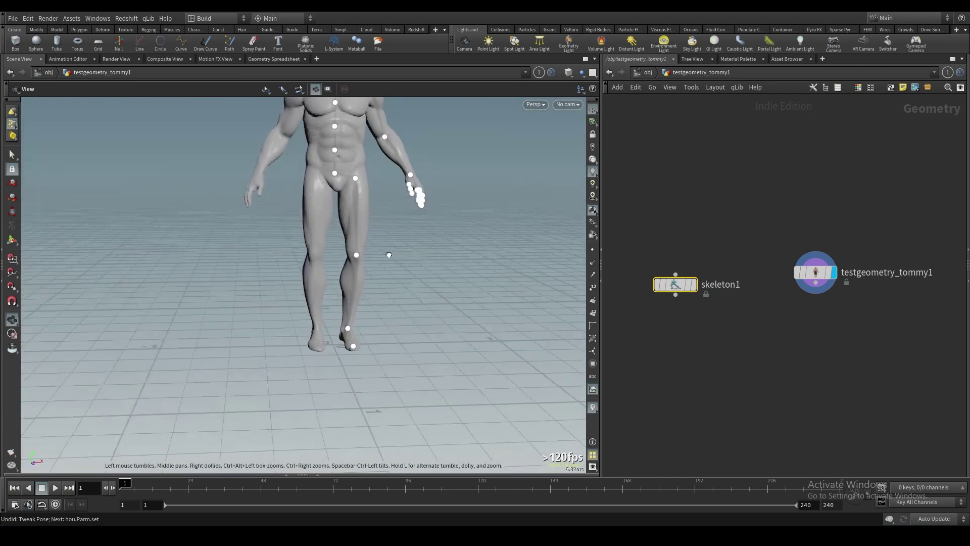
{"action": "middle_click_drag", "start_coordinate": [379, 256], "coordinate": [355, 357], "text": "alt"}
{"action": "left_click_drag", "start_coordinate": [356, 357], "coordinate": [386, 378], "text": "alt"}
{"action": "middle_click_drag", "start_coordinate": [386, 378], "coordinate": [381, 387], "text": "alt"}
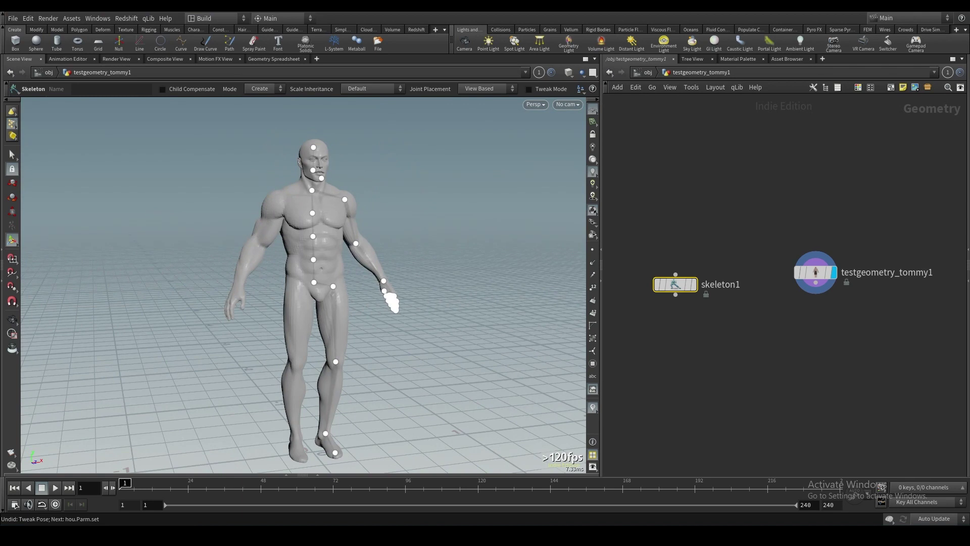
- Examine the drawn joints against the body from head to feet, ending on the whole figure
{"action": "left_click_drag", "start_coordinate": [283, 283], "coordinate": [328, 293], "text": "alt"}
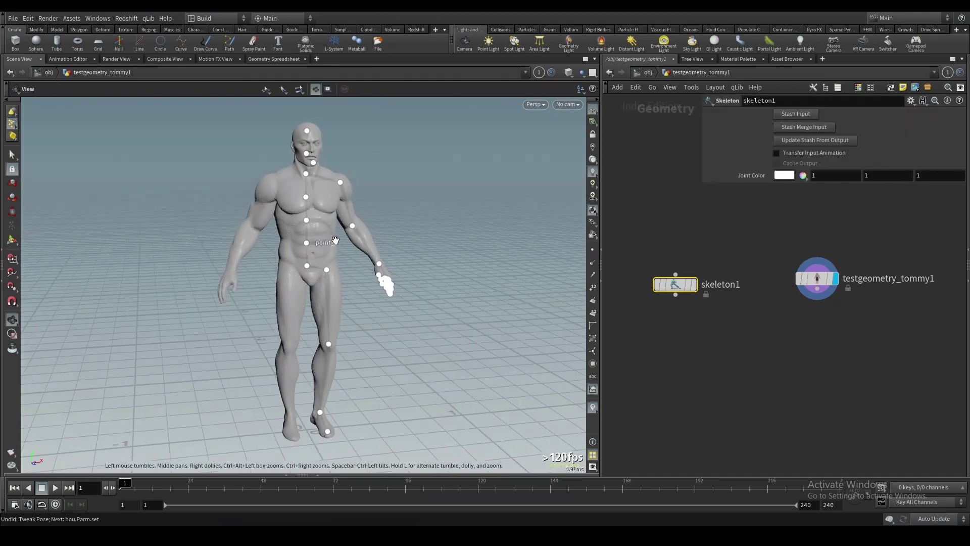
{"action": "middle_click_drag", "start_coordinate": [329, 293], "coordinate": [378, 313], "text": "alt"}
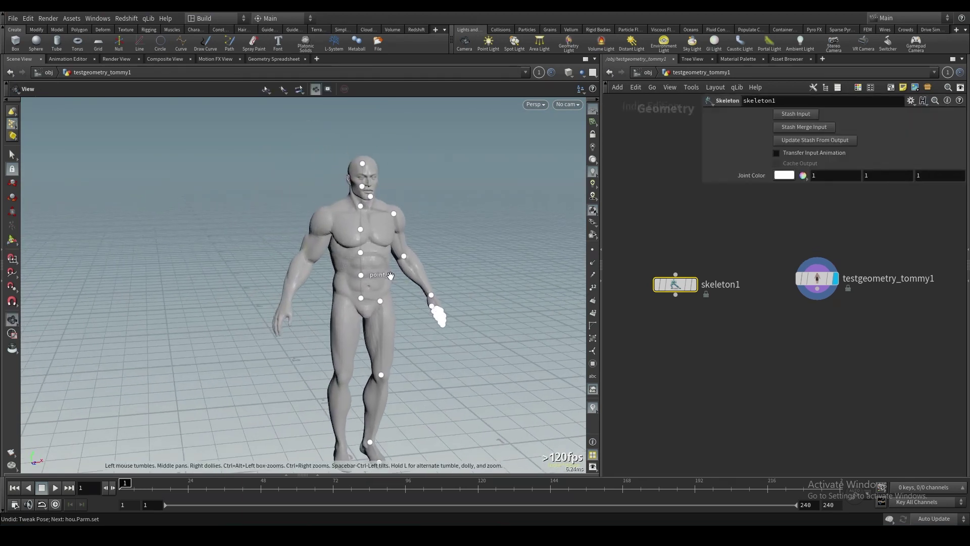
{"action": "right_click_drag", "start_coordinate": [379, 313], "coordinate": [430, 253], "text": "alt"}
{"action": "middle_click_drag", "start_coordinate": [430, 253], "coordinate": [430, 259], "text": "alt"}
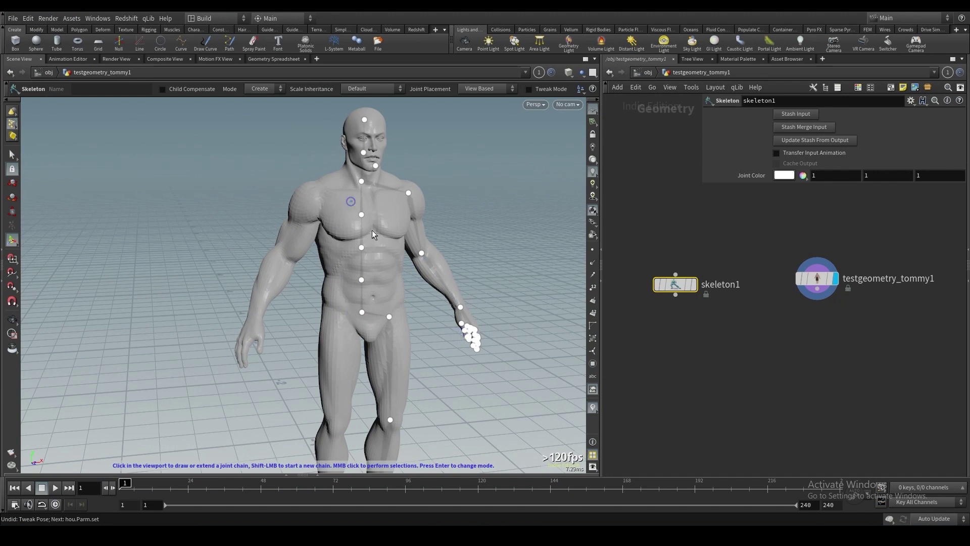
{"action": "middle_click_drag", "start_coordinate": [355, 208], "coordinate": [343, 175], "text": "alt"}
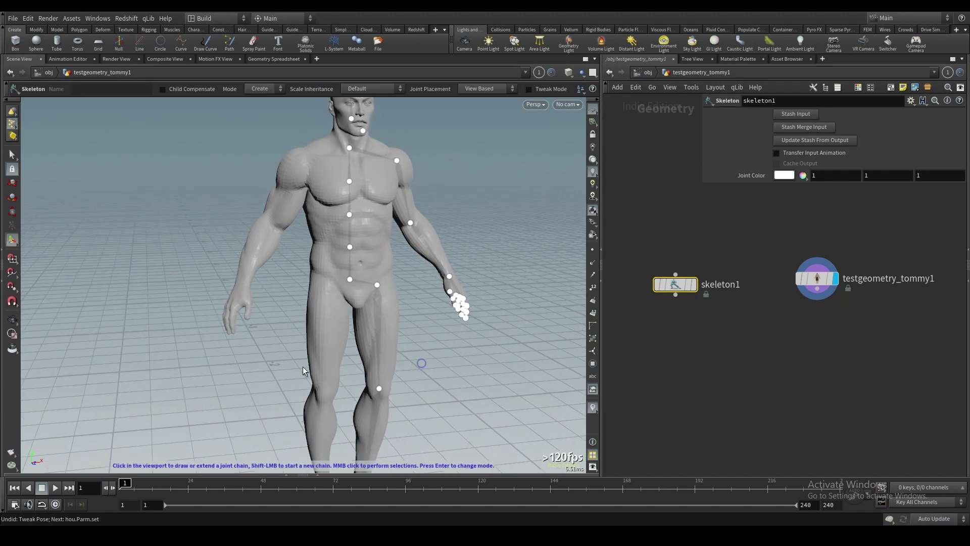
{"action": "middle_click_drag", "start_coordinate": [318, 327], "coordinate": [300, 208], "text": "alt"}
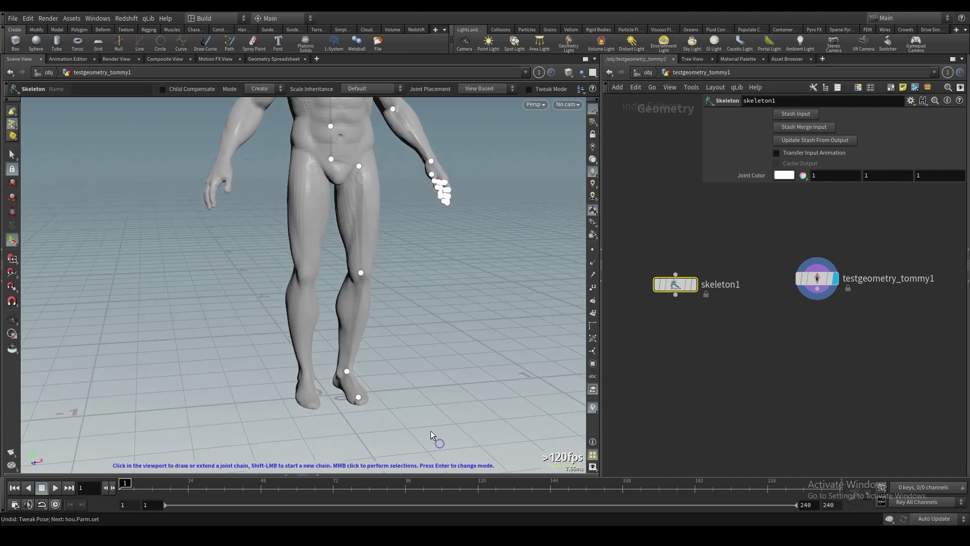
{"action": "left_click_drag", "start_coordinate": [312, 310], "coordinate": [256, 334], "text": "alt"}
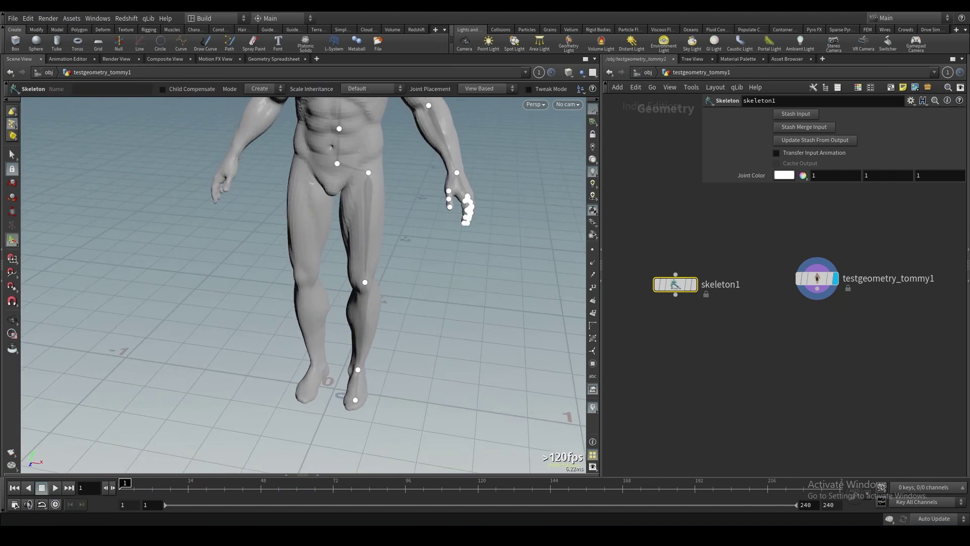
{"action": "right_click_drag", "start_coordinate": [543, 317], "coordinate": [374, 162], "text": "alt"}
{"action": "middle_click_drag", "start_coordinate": [373, 162], "coordinate": [361, 231], "text": "alt"}
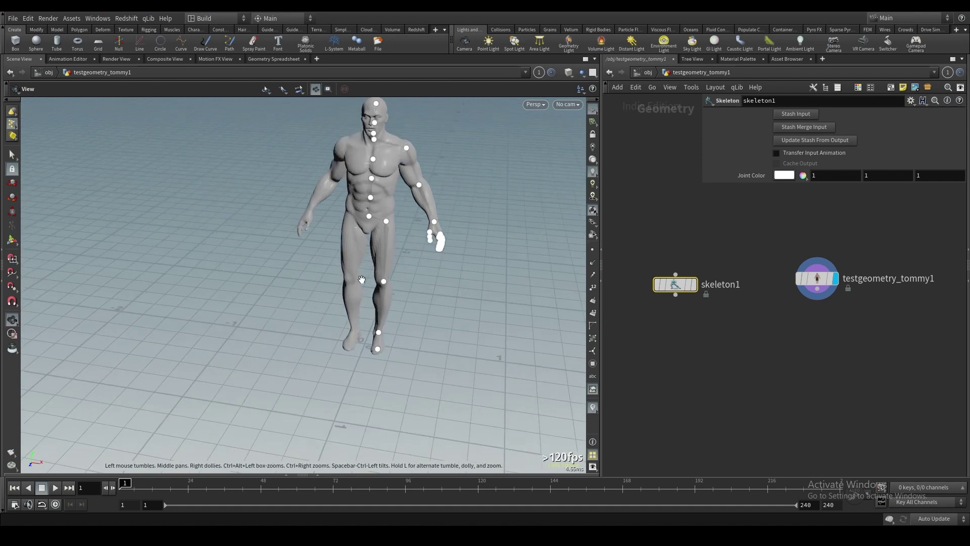
{"action": "left_click_drag", "start_coordinate": [361, 231], "coordinate": [390, 230], "text": "alt"}
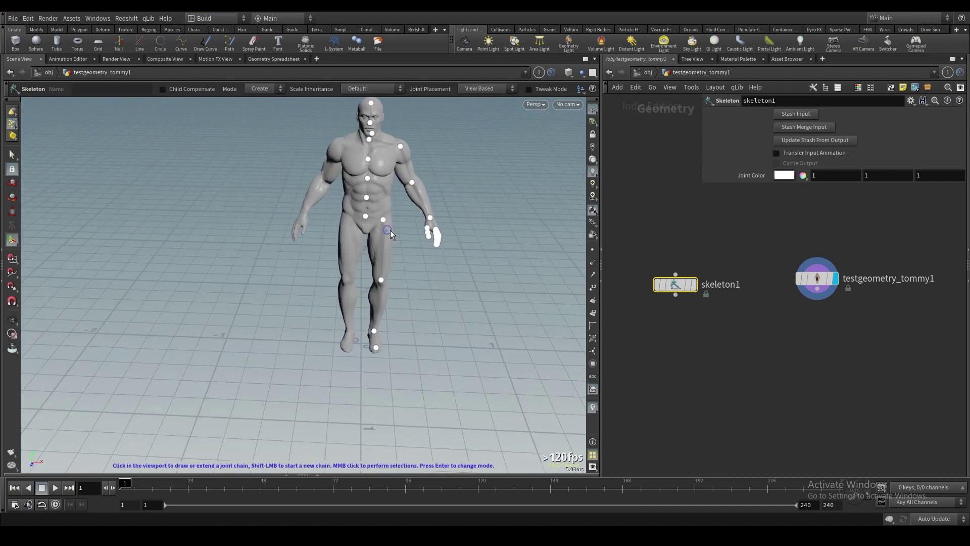
- Display skeleton1 and mirror it with a Skeleton Mirror node wired to its output, using mirror plane direction 1, 0, 0
{"action": "left_click", "coordinate": [697, 284]}
{"action": "key", "text": "Tab"}
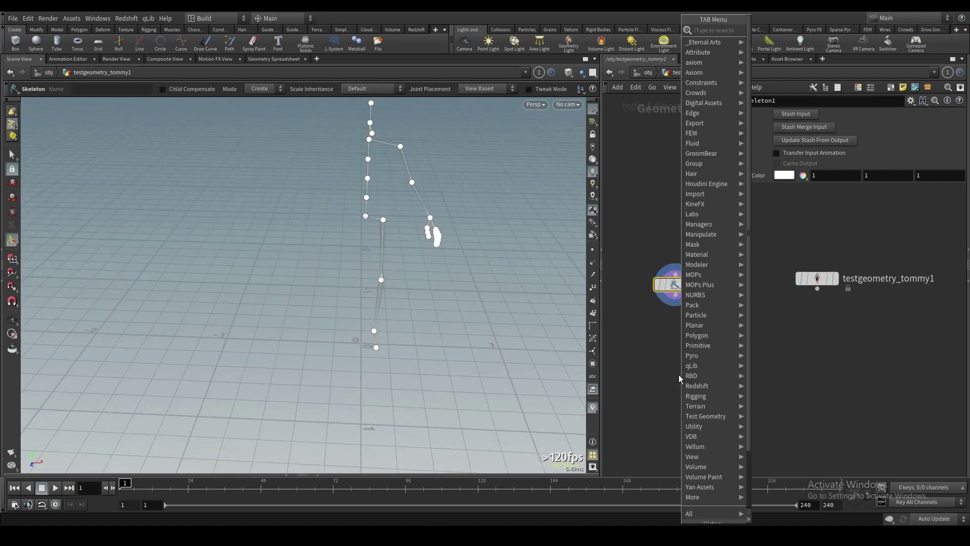
{"action": "type", "text": "mirr"}
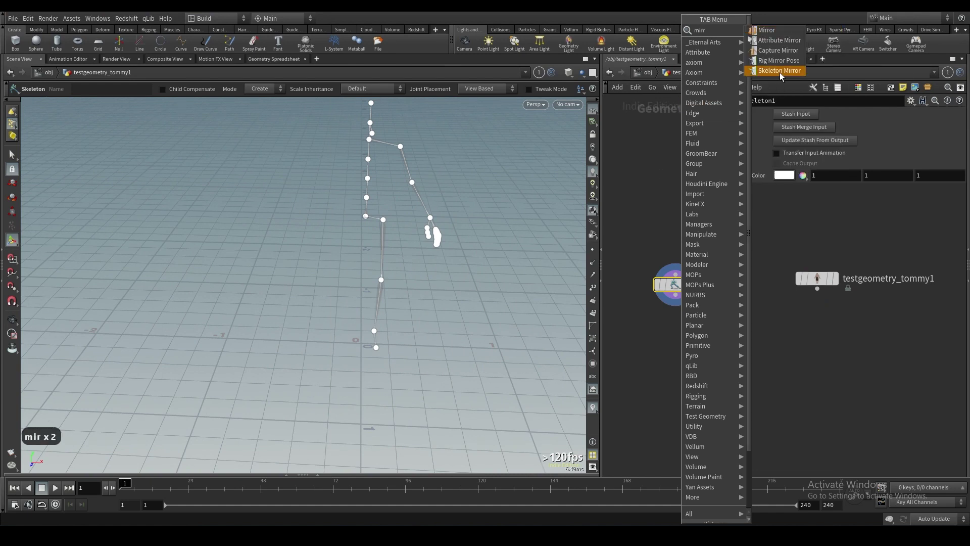
{"action": "left_click", "coordinate": [779, 71]}
{"action": "left_click", "coordinate": [675, 329]}
{"action": "left_click", "coordinate": [675, 294]}
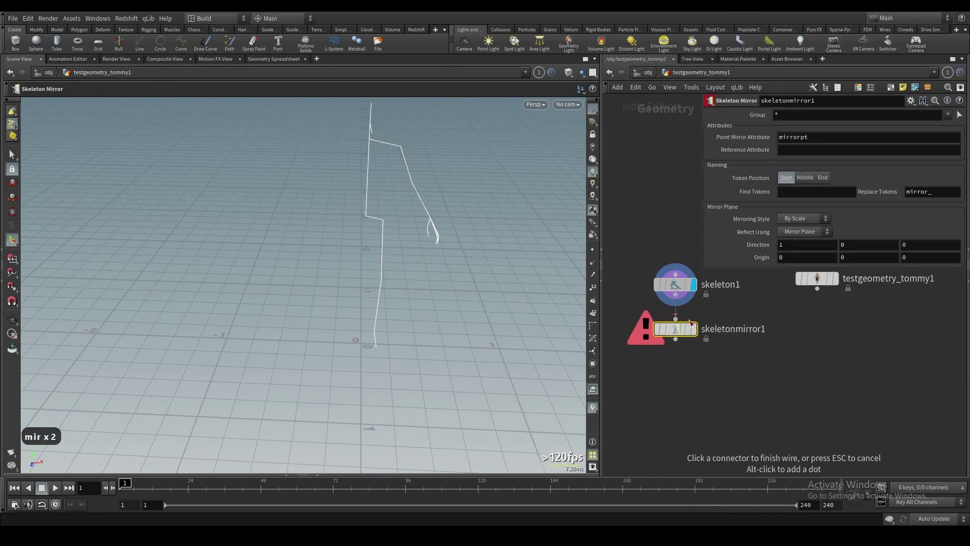
{"action": "left_click", "coordinate": [675, 320]}
{"action": "right_click_drag", "start_coordinate": [396, 275], "coordinate": [458, 233], "text": "alt"}
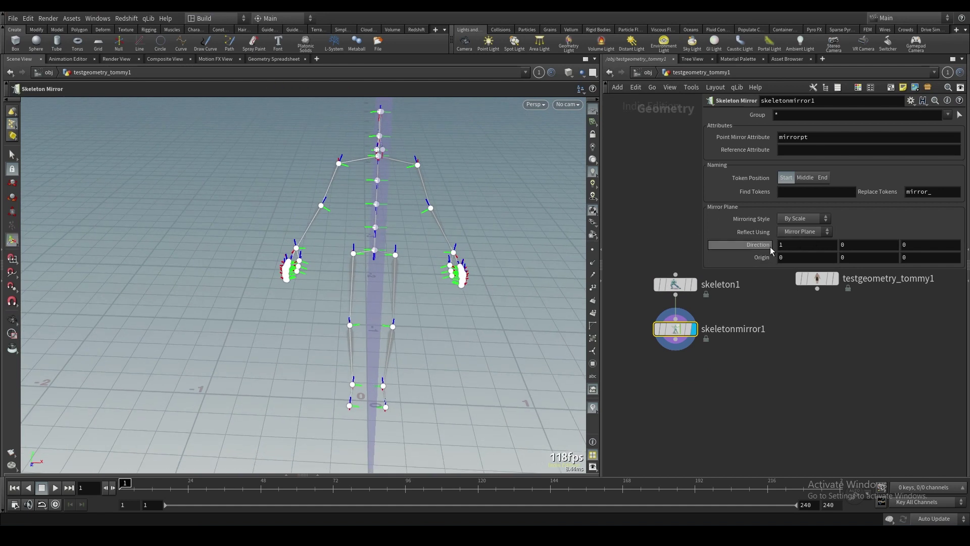
{"action": "type", "text": "1"}
{"action": "key", "text": "Return"}
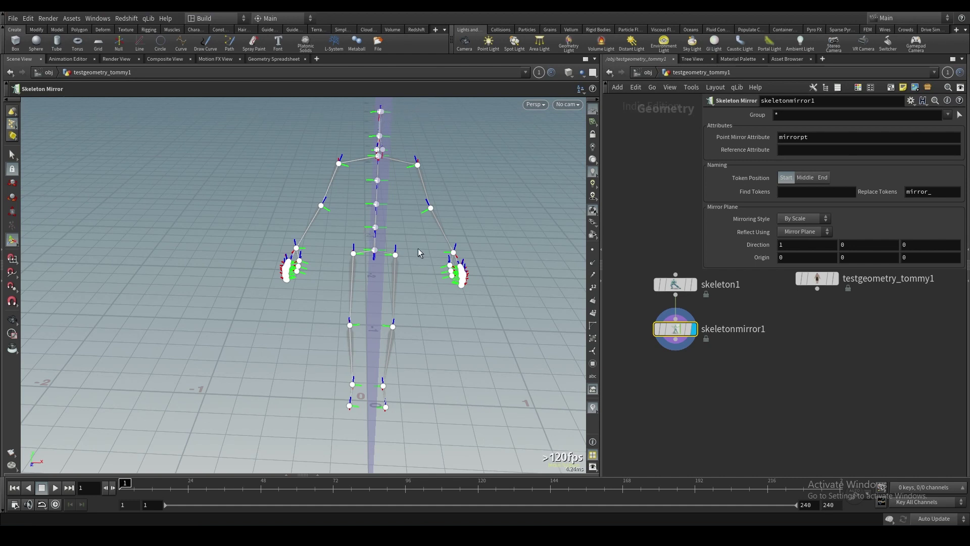
- Limit the Skeleton Mirror's group to the left leg joints and the left arm and finger joints
{"action": "left_click", "coordinate": [959, 115]}
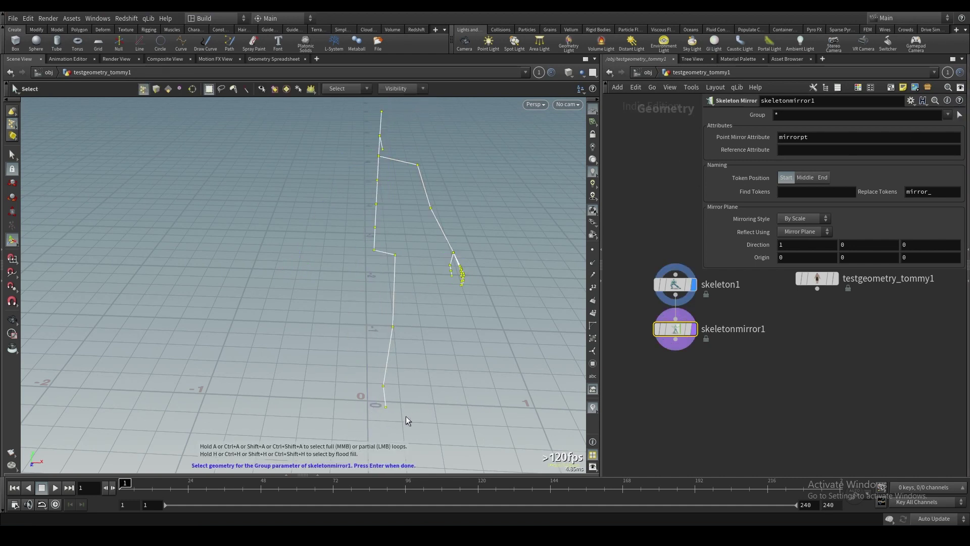
{"action": "key", "text": "Return"}
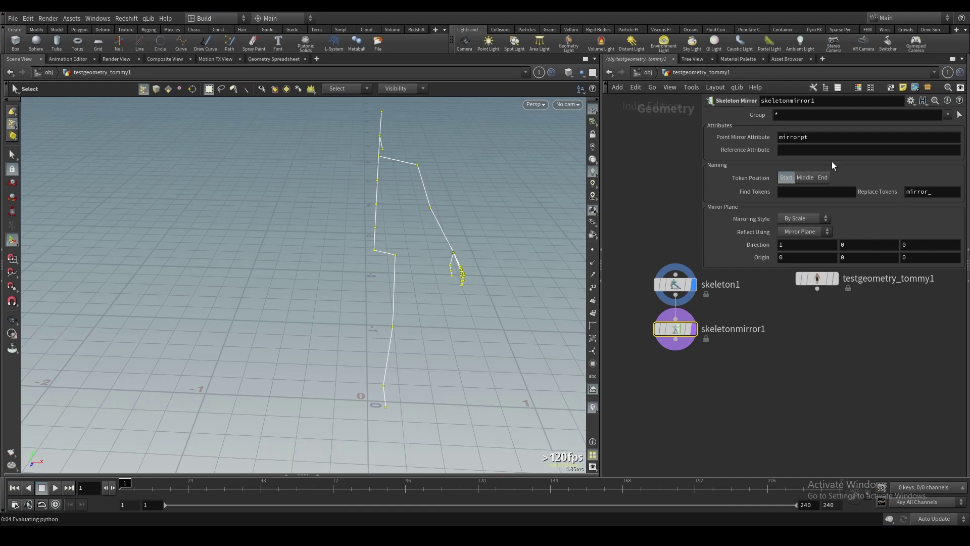
{"action": "left_click", "coordinate": [960, 115]}
{"action": "left_click_drag", "start_coordinate": [395, 425], "coordinate": [380, 409]}
{"action": "left_click_drag", "start_coordinate": [496, 298], "coordinate": [416, 130]}
{"action": "left_click_drag", "start_coordinate": [375, 163], "coordinate": [500, 157], "text": "alt"}
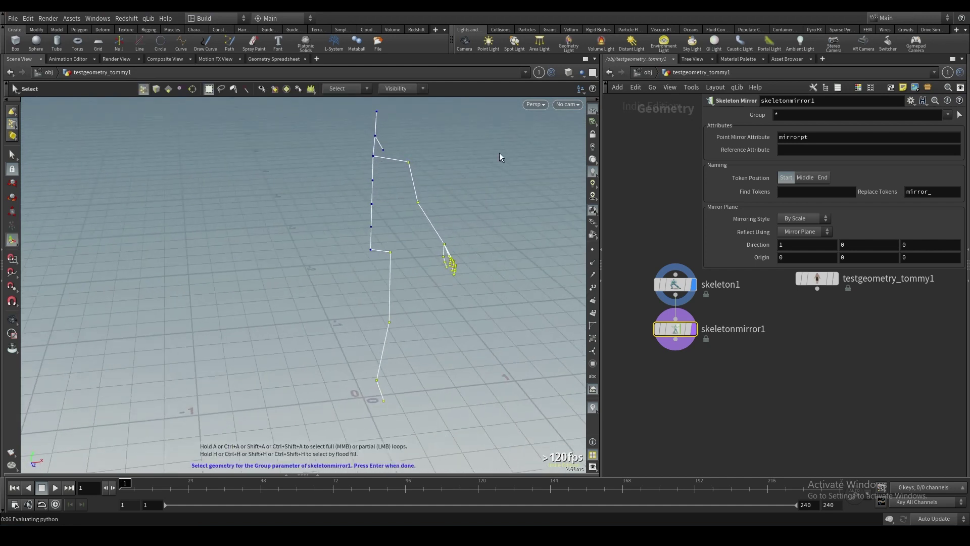
{"action": "key", "text": "Return"}
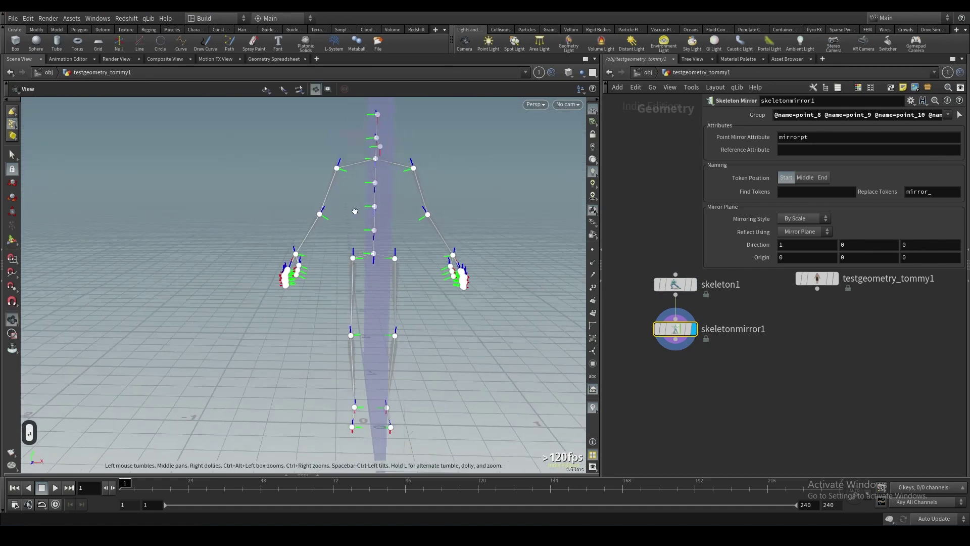
- Show testgeometry_tommy1 as a template around the mirrored skeleton
{"action": "scroll", "coordinate": [775, 374], "scroll_direction": "down", "scroll_amount": 3}
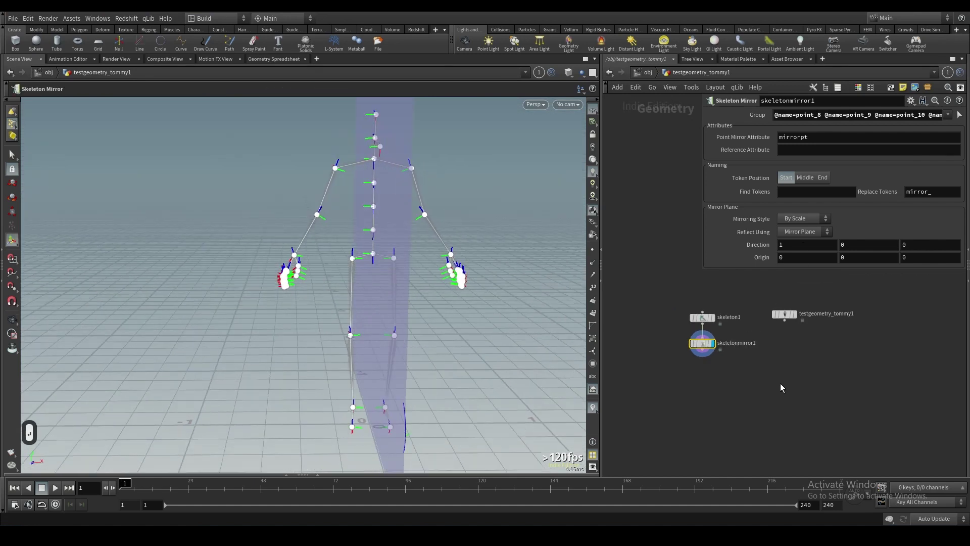
{"action": "left_click", "coordinate": [792, 314]}
{"action": "left_click_drag", "start_coordinate": [486, 347], "coordinate": [534, 343], "text": "alt"}
- Examine the mirrored arm, hand and leg joints against the body from the side, back and front
{"action": "right_click_drag", "start_coordinate": [355, 253], "coordinate": [453, 154], "text": "alt"}
{"action": "right_click_drag", "start_coordinate": [258, 359], "coordinate": [321, 308], "text": "alt"}
{"action": "left_click_drag", "start_coordinate": [339, 311], "coordinate": [309, 368], "text": "alt"}
{"action": "right_click_drag", "start_coordinate": [310, 368], "coordinate": [345, 199], "text": "alt"}
{"action": "middle_click_drag", "start_coordinate": [345, 200], "coordinate": [350, 303], "text": "alt"}
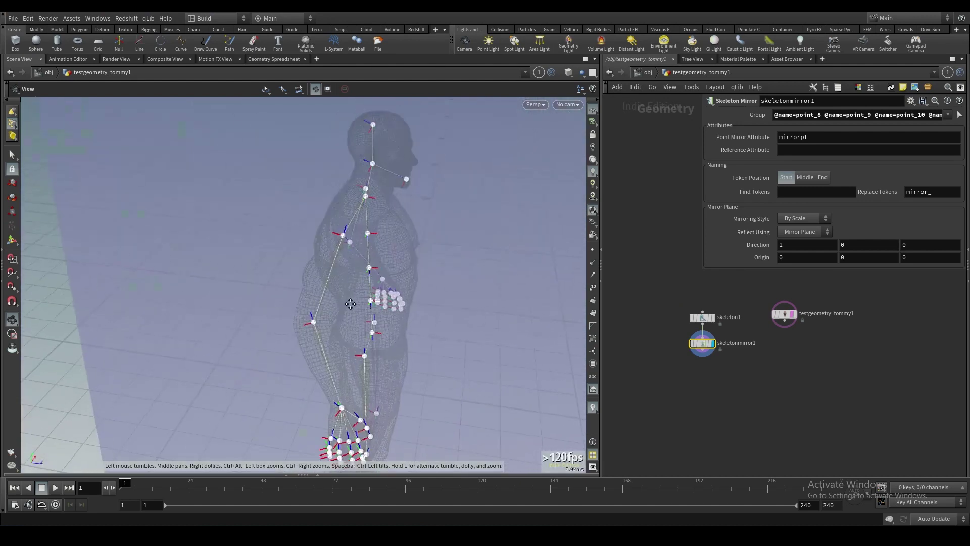
{"action": "left_click_drag", "start_coordinate": [350, 304], "coordinate": [293, 303], "text": "alt"}
{"action": "key", "text": "Return"}
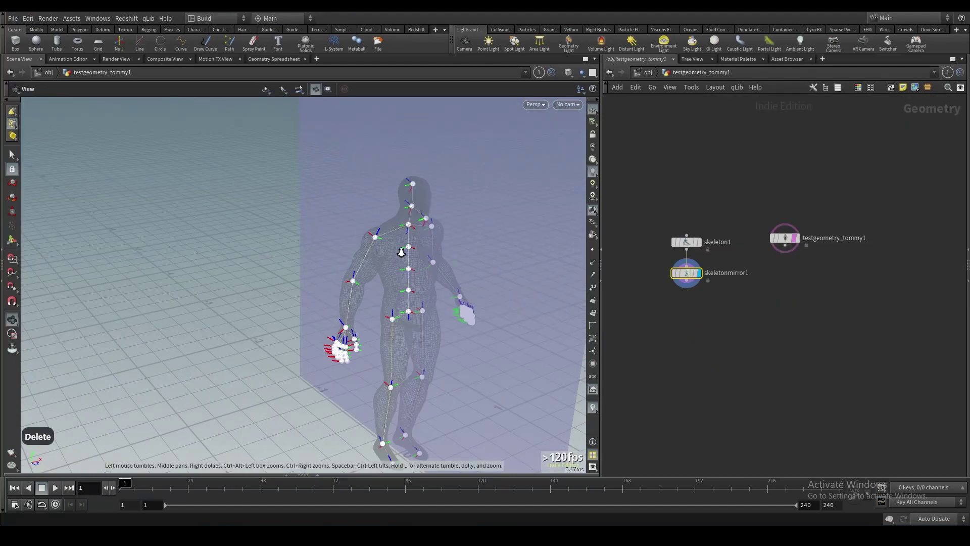
{"action": "right_click_drag", "start_coordinate": [338, 304], "coordinate": [374, 267], "text": "alt"}
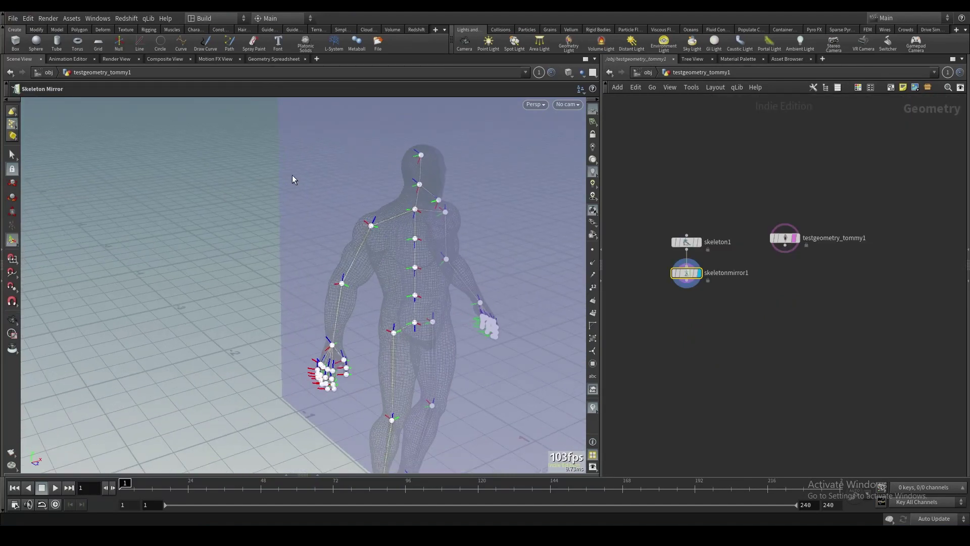
{"action": "left_click_drag", "start_coordinate": [413, 238], "coordinate": [314, 221]}
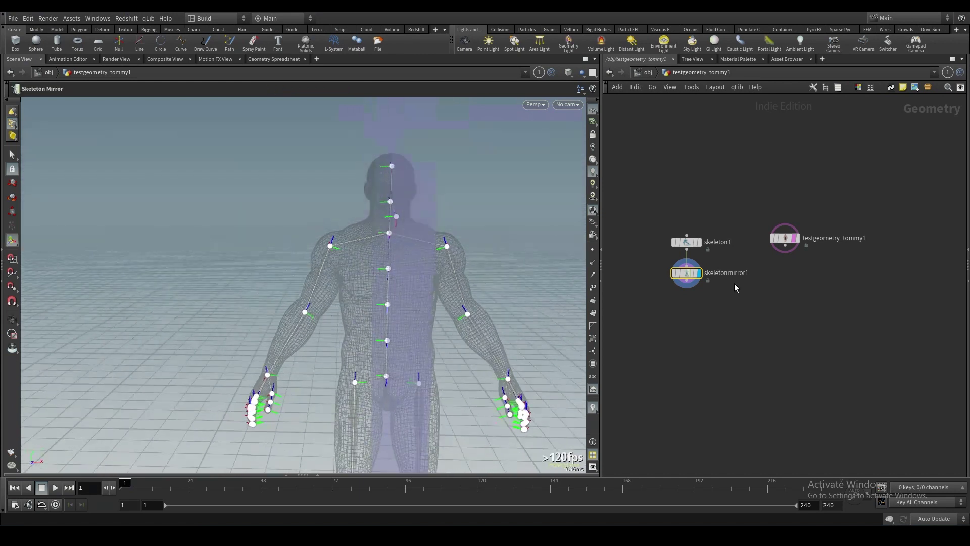
- Add a Rig Pose node below skeletonmirror1, wire it to that node's output and display it
{"action": "key", "text": "Tab"}
{"action": "type", "text": "ri"}
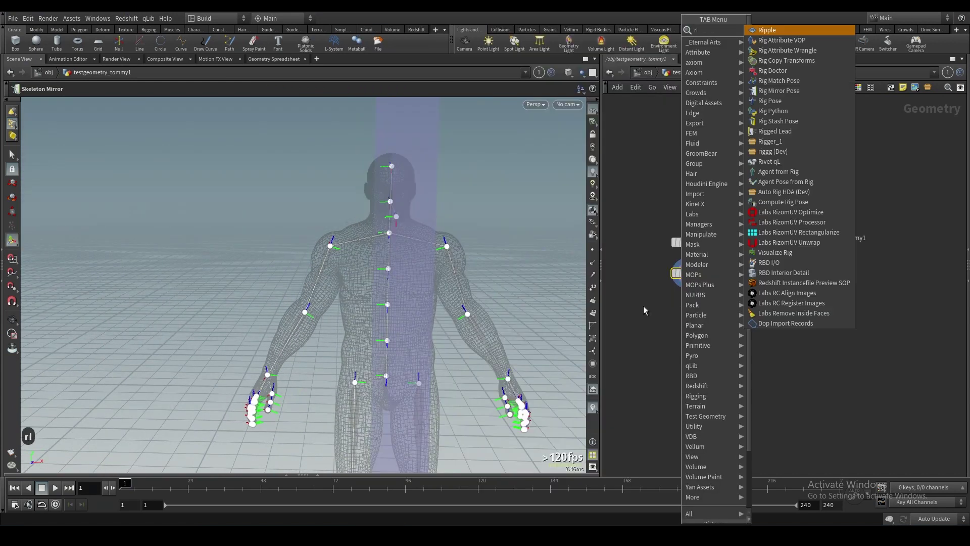
{"action": "type", "text": "gpo"}
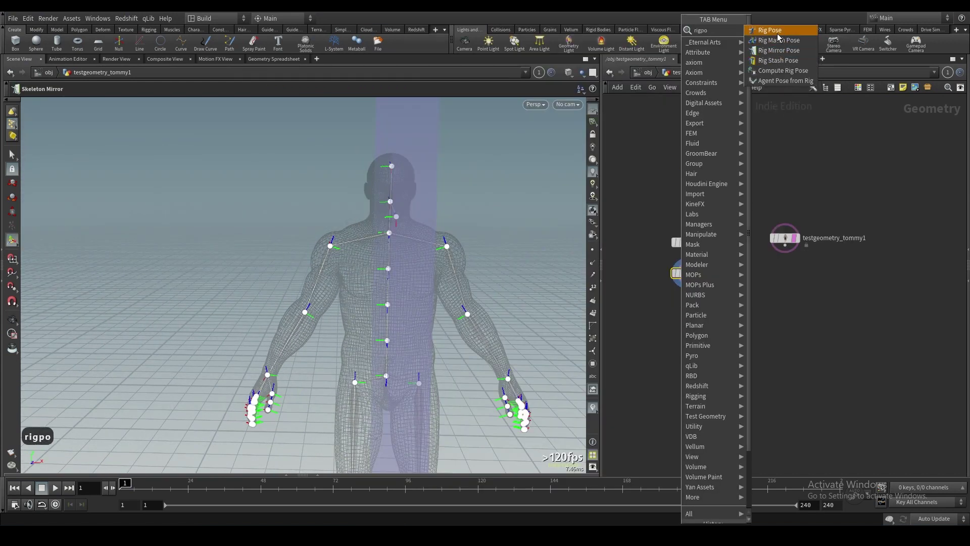
{"action": "key", "text": "Return"}
{"action": "left_click", "coordinate": [678, 340]}
{"action": "left_click", "coordinate": [686, 280]}
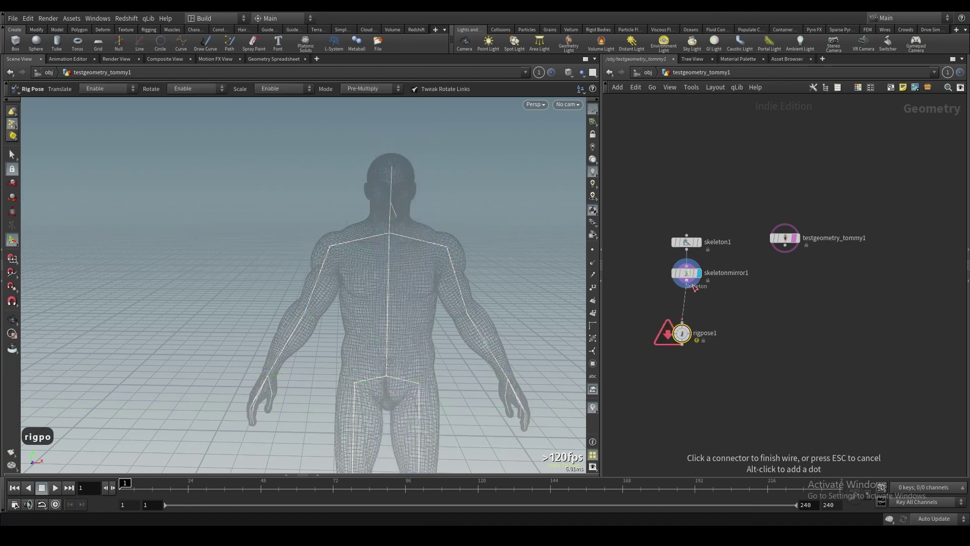
{"action": "left_click", "coordinate": [682, 323]}
{"action": "left_click_drag", "start_coordinate": [682, 338], "coordinate": [687, 317]}
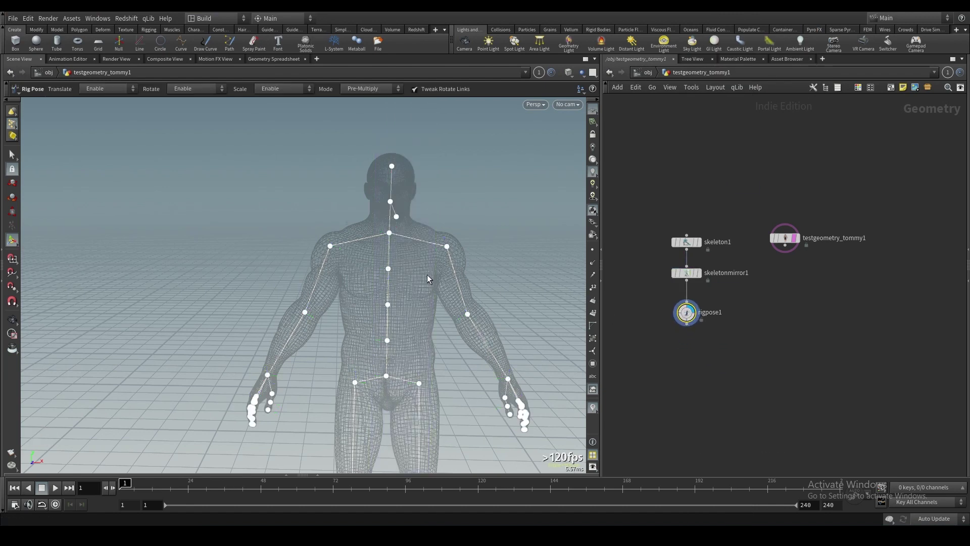
- Move the chin joint sideways onto the body's centre line, working in the front view
{"action": "scroll", "coordinate": [425, 203], "scroll_direction": "up", "scroll_amount": 5}
{"action": "left_click", "coordinate": [419, 200]}
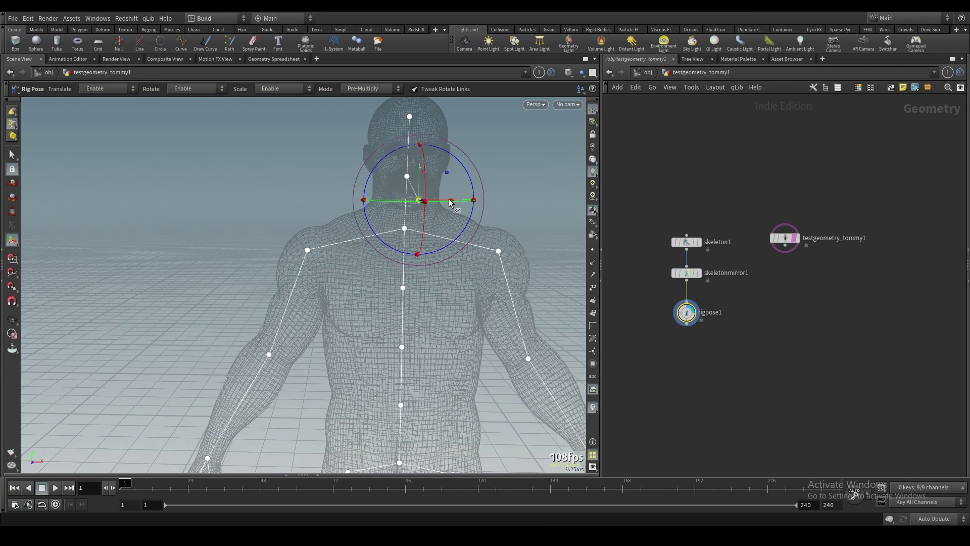
{"action": "left_click", "coordinate": [430, 207]}
{"action": "left_click", "coordinate": [418, 200]}
{"action": "left_click_drag", "start_coordinate": [453, 200], "coordinate": [442, 201]}
{"action": "key", "text": "space+3"}
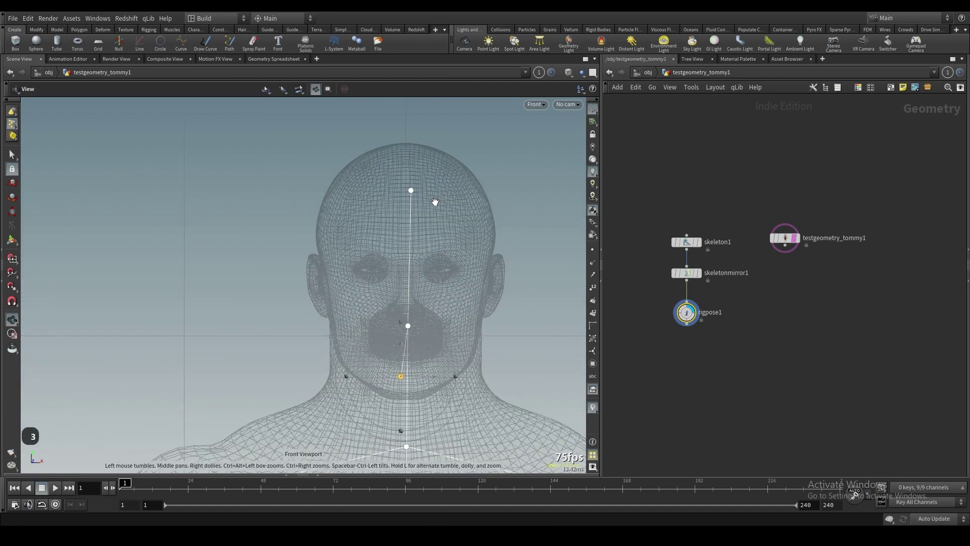
{"action": "left_click_drag", "start_coordinate": [424, 377], "coordinate": [430, 376]}
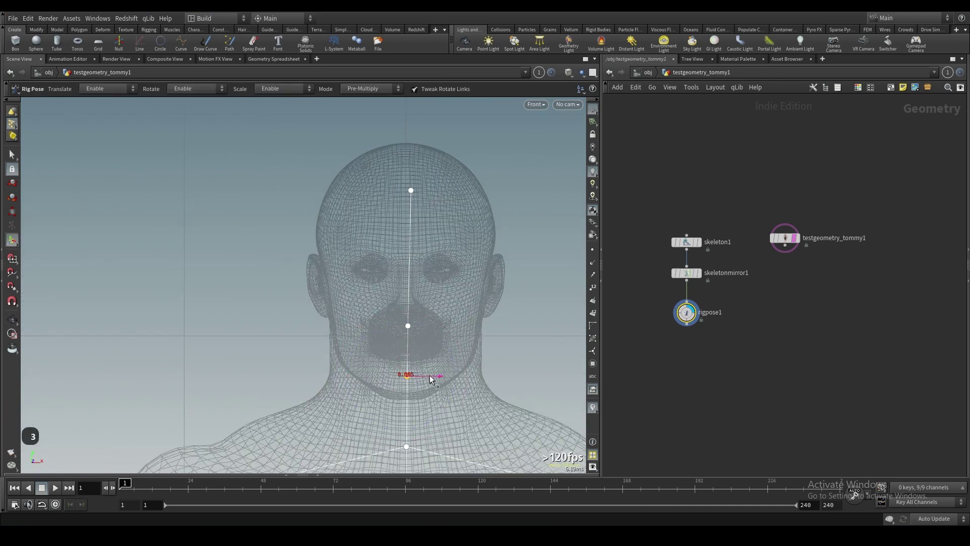
{"action": "left_click_drag", "start_coordinate": [430, 376], "coordinate": [430, 375]}
- Move the head's end joint onto the centre line and up to the crown of the head
{"action": "left_click", "coordinate": [411, 190]}
{"action": "left_click", "coordinate": [427, 189]}
{"action": "left_click", "coordinate": [414, 190]}
{"action": "left_click_drag", "start_coordinate": [426, 191], "coordinate": [407, 142]}
- Check the alignment of the spine, shoulder and head joints in front, top and perspective views
{"action": "scroll", "coordinate": [439, 260], "scroll_direction": "down", "scroll_amount": 3}
{"action": "middle_click_drag", "start_coordinate": [439, 260], "coordinate": [421, 151]}
{"action": "scroll", "coordinate": [416, 314], "scroll_direction": "down", "scroll_amount": 3}
{"action": "middle_click_drag", "start_coordinate": [409, 323], "coordinate": [412, 216]}
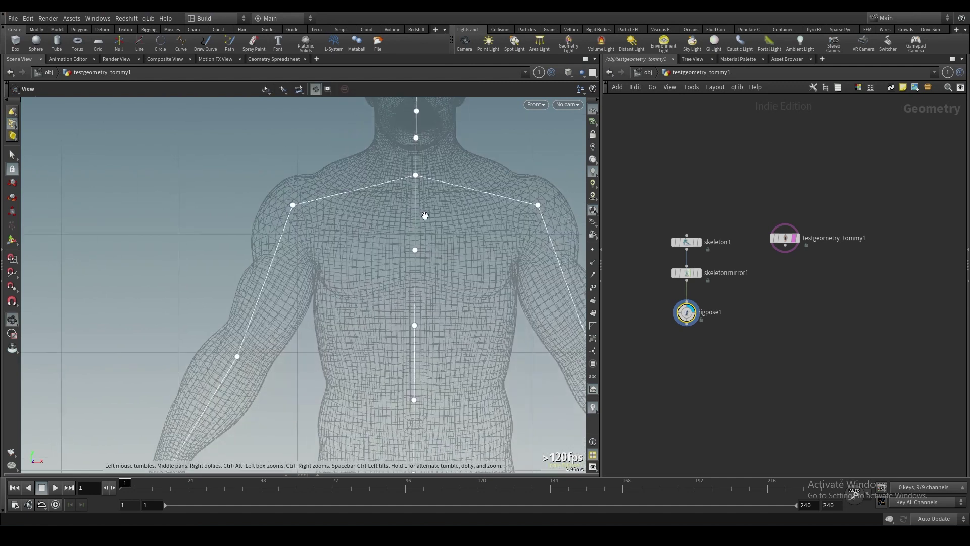
{"action": "key", "text": "space+2"}
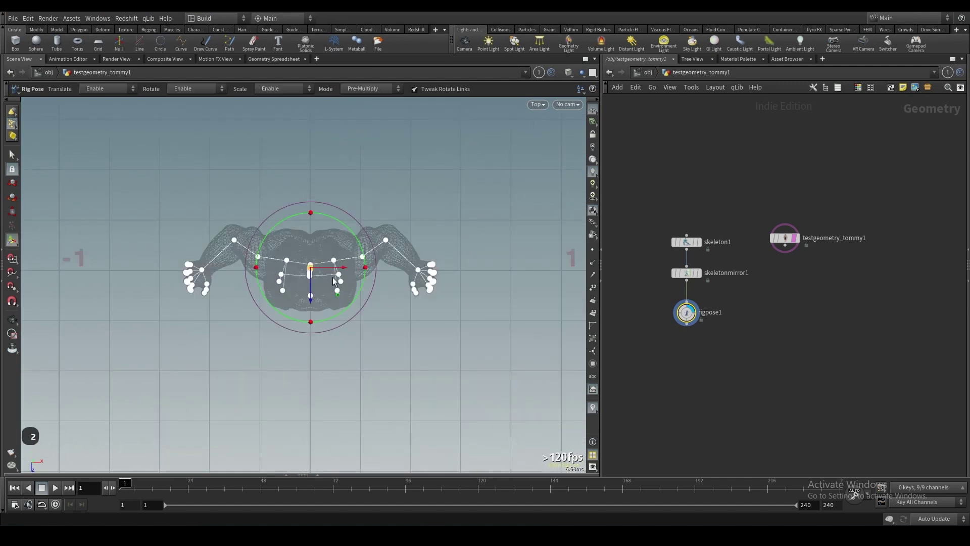
{"action": "key", "text": "space+1"}
{"action": "left_click_drag", "start_coordinate": [381, 282], "coordinate": [435, 234], "text": "alt"}
{"action": "scroll", "coordinate": [435, 234], "scroll_direction": "up", "scroll_amount": 3}
{"action": "middle_click_drag", "start_coordinate": [429, 187], "coordinate": [413, 229], "text": "alt"}
{"action": "scroll", "coordinate": [374, 276], "scroll_direction": "up", "scroll_amount": 3}
{"action": "left_click_drag", "start_coordinate": [413, 229], "coordinate": [372, 278], "text": "alt"}
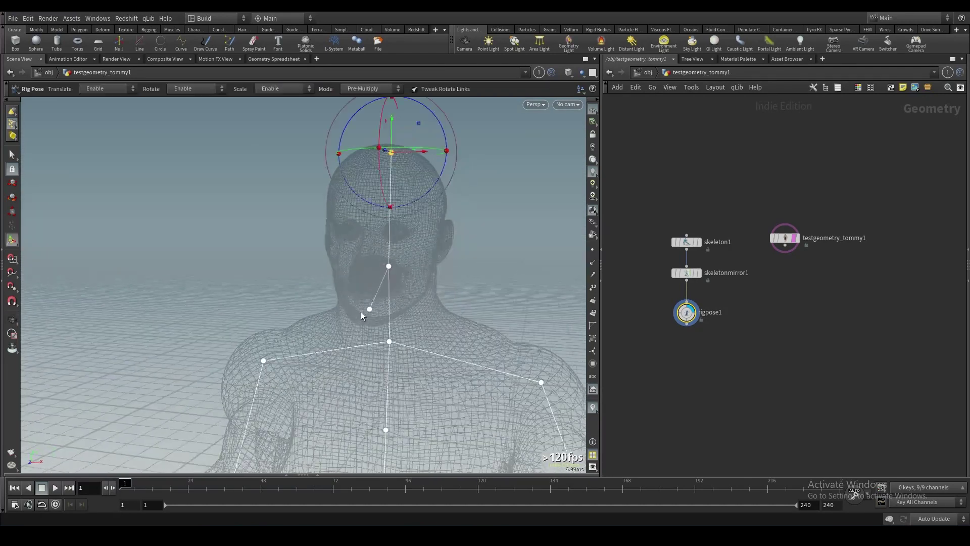
- Try moving the chin joint sideways in the perspective view, and undo the move
{"action": "left_click", "coordinate": [372, 310]}
{"action": "left_click_drag", "start_coordinate": [391, 310], "coordinate": [400, 309]}
{"action": "key", "text": "ctrl+z"}
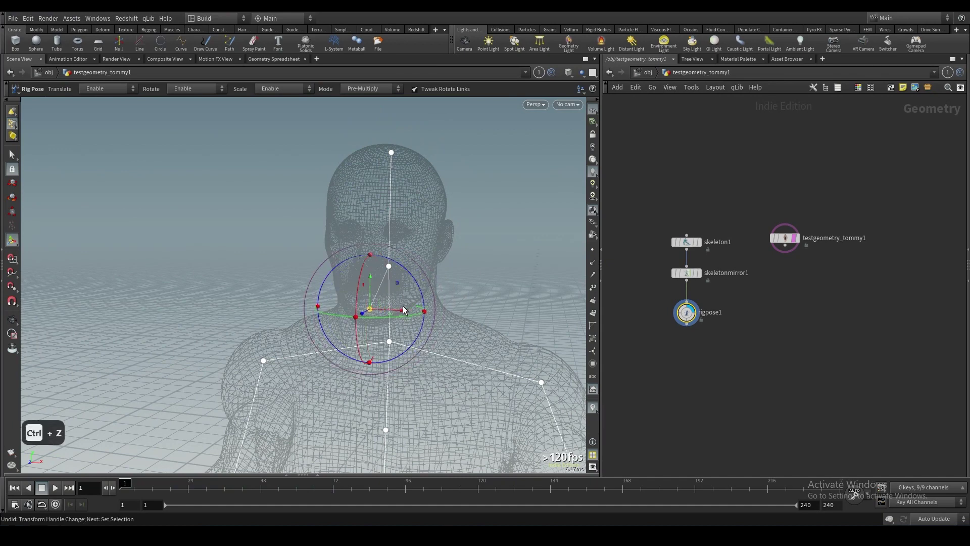
- Examine the posed rig inside the wireframe body from the head down, including the whole figure from the side
{"action": "left_click_drag", "start_coordinate": [406, 244], "coordinate": [362, 298], "text": "alt"}
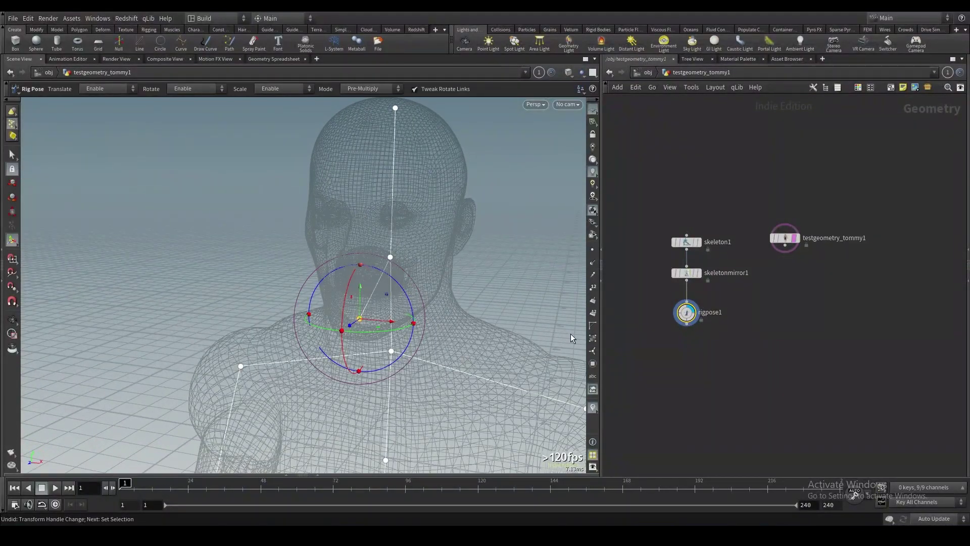
{"action": "left_click_drag", "start_coordinate": [424, 347], "coordinate": [402, 288], "text": "alt"}
{"action": "middle_click_drag", "start_coordinate": [445, 309], "coordinate": [456, 192], "text": "alt"}
{"action": "right_click_drag", "start_coordinate": [456, 192], "coordinate": [422, 379], "text": "alt"}
{"action": "middle_click_drag", "start_coordinate": [422, 379], "coordinate": [381, 319], "text": "alt"}
{"action": "left_click_drag", "start_coordinate": [382, 319], "coordinate": [503, 323], "text": "alt"}
{"action": "middle_click_drag", "start_coordinate": [503, 322], "coordinate": [488, 257], "text": "alt"}
{"action": "right_click_drag", "start_coordinate": [488, 257], "coordinate": [376, 297], "text": "alt"}
{"action": "middle_click_drag", "start_coordinate": [376, 298], "coordinate": [376, 265], "text": "alt"}
{"action": "left_click_drag", "start_coordinate": [376, 265], "coordinate": [435, 276]}
{"action": "middle_click_drag", "start_coordinate": [398, 238], "coordinate": [376, 420], "text": "alt"}
{"action": "right_click_drag", "start_coordinate": [376, 419], "coordinate": [366, 270], "text": "alt"}
{"action": "left_click_drag", "start_coordinate": [366, 270], "coordinate": [176, 290], "text": "alt"}
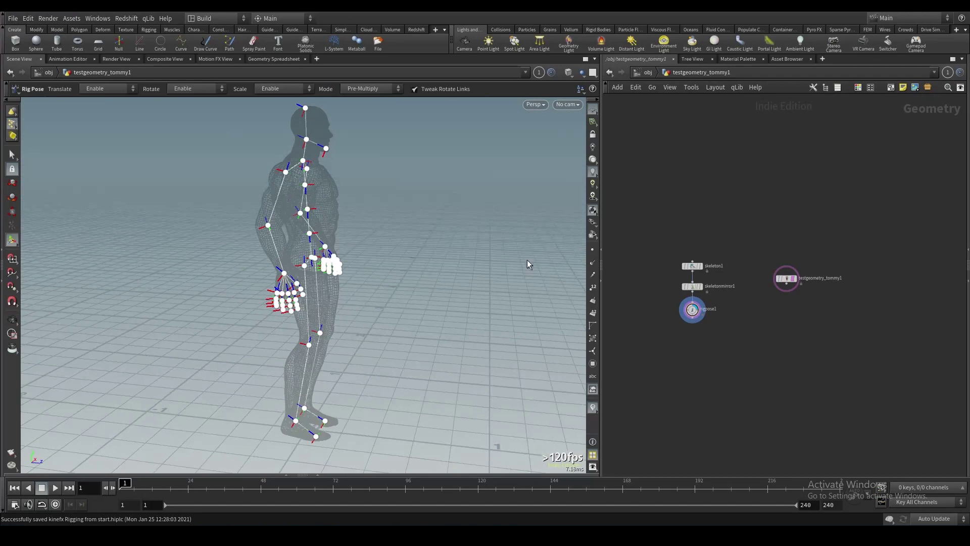
- Add a Null node below the Rig Pose node and wire the Rig Pose output into it
{"action": "left_click_drag", "start_coordinate": [332, 223], "coordinate": [222, 273], "text": "alt"}
{"action": "middle_click_drag", "start_coordinate": [223, 273], "coordinate": [383, 298], "text": "alt"}
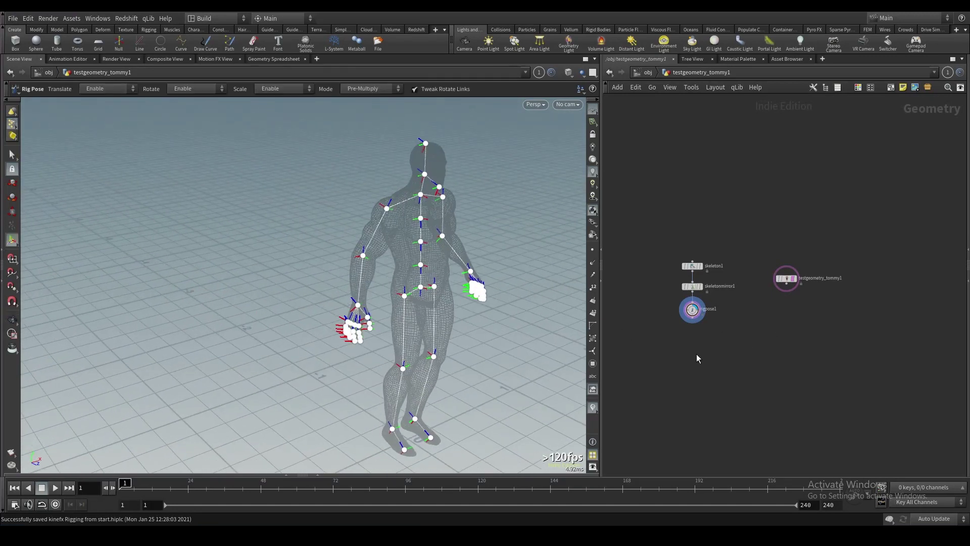
{"action": "key", "text": "Tab"}
{"action": "mouse_move", "coordinate": [698, 356]}
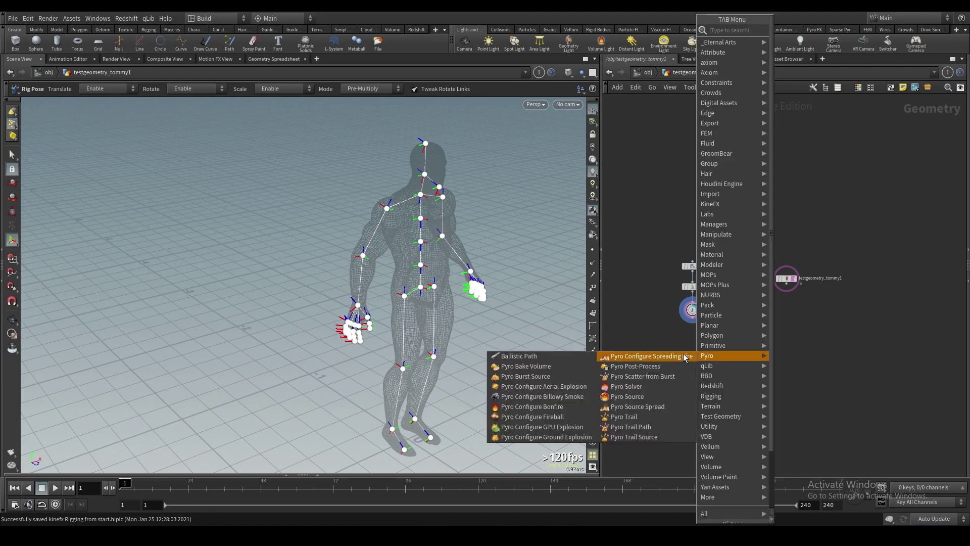
{"action": "type", "text": "null"}
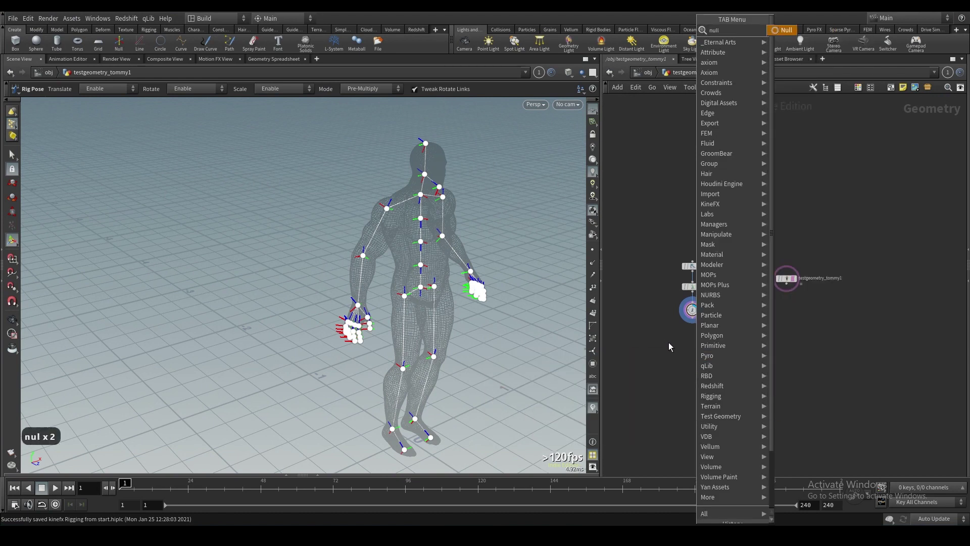
{"action": "key", "text": "Return"}
{"action": "left_click", "coordinate": [693, 348]}
{"action": "left_click", "coordinate": [692, 317]}
{"action": "left_click", "coordinate": [693, 341]}
- Rename the new Null node as Skeleton_Rest
{"action": "left_click", "coordinate": [706, 347]}
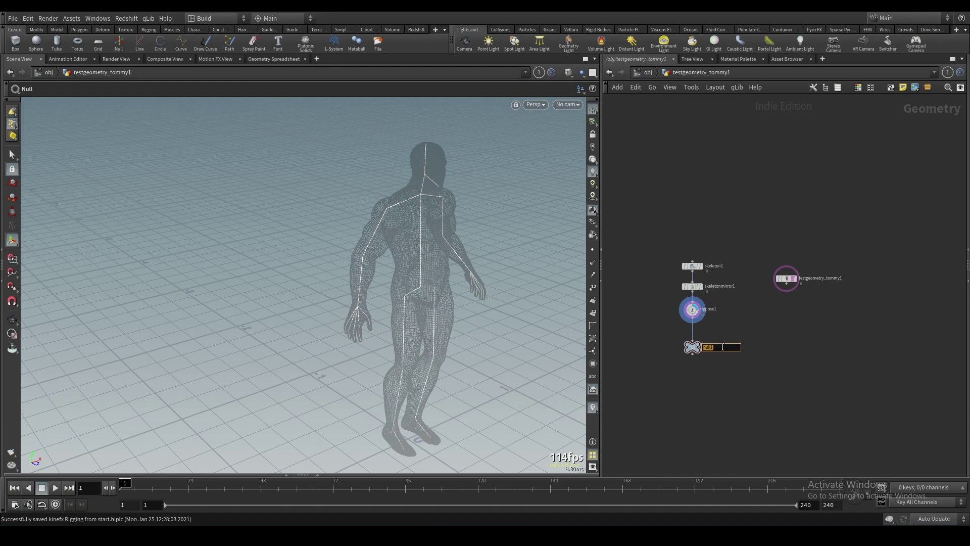
{"action": "type", "text": "SKe"}
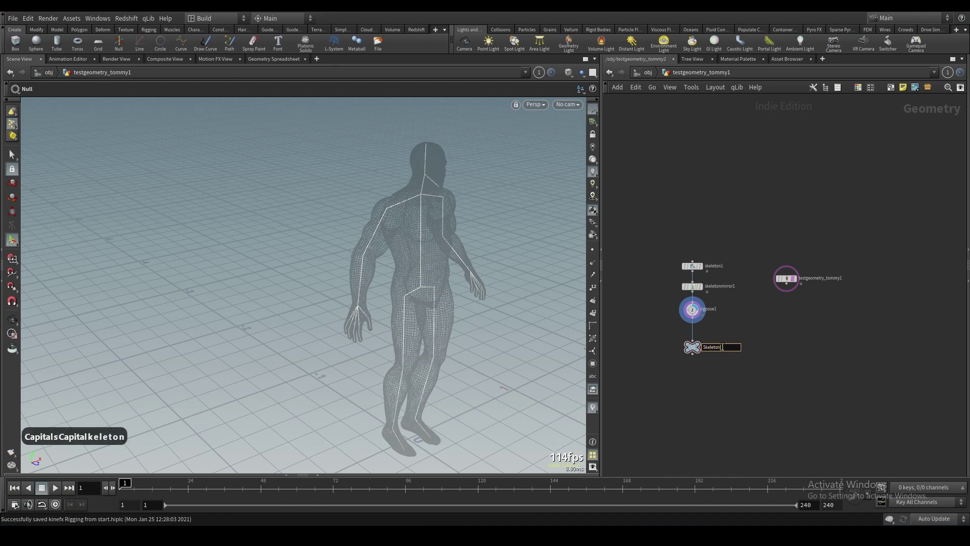
{"action": "type", "text": "leton_Rest"}
{"action": "key", "text": "Return"}
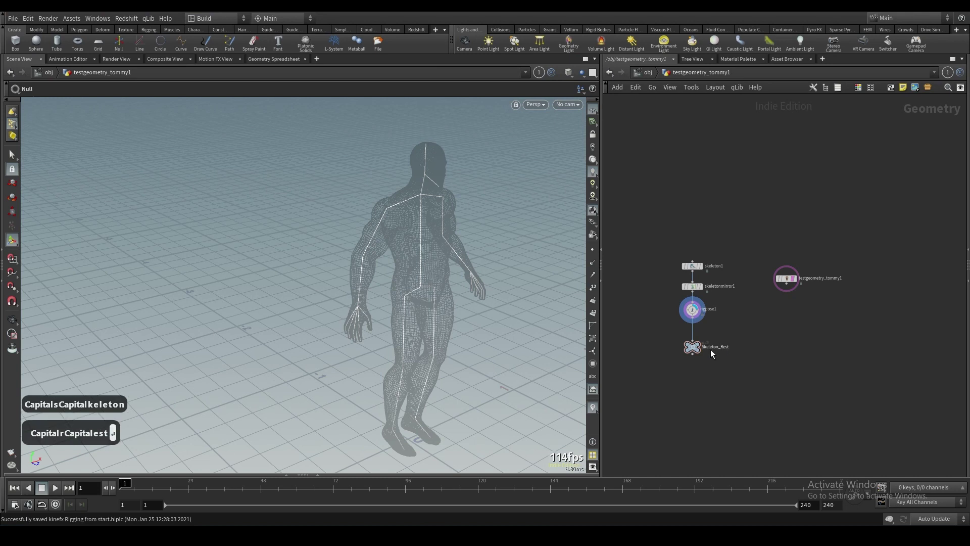
- Duplicate the Skeleton_Rest null, wire the testgeometry_tommy1 output into the copy and line it up below that node
{"action": "left_click_drag", "start_coordinate": [704, 349], "coordinate": [796, 344]}
{"action": "left_click", "coordinate": [796, 338]}
{"action": "left_click", "coordinate": [796, 295]}
{"action": "left_click_drag", "start_coordinate": [791, 348], "coordinate": [786, 350]}
- Rename the null under the Tommy test geometry as Geometry_Rest
{"action": "left_click", "coordinate": [802, 351]}
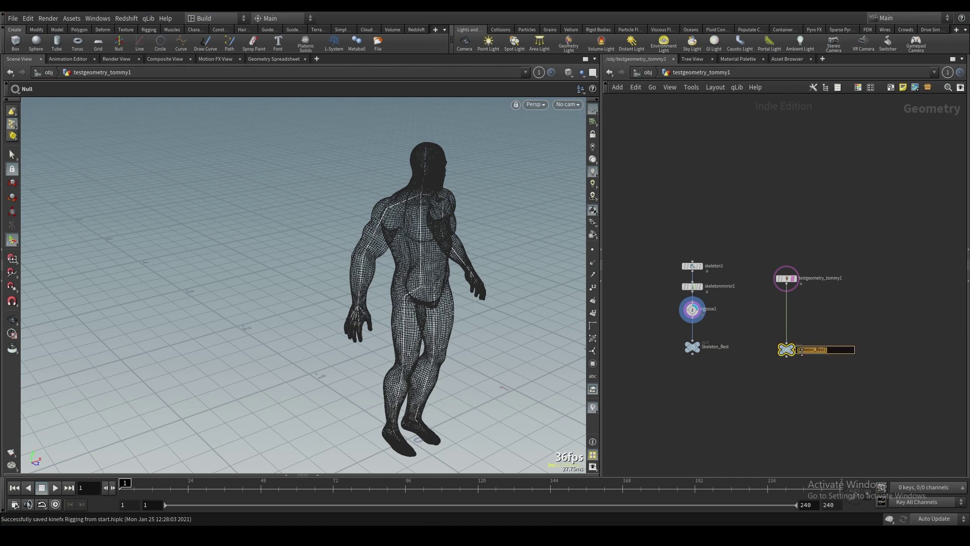
{"action": "key", "text": "Caps_Lock"}
{"action": "type", "text": "G"}
{"action": "key", "text": "Caps_Lock"}
{"action": "type", "text": "eometry_Rest"}
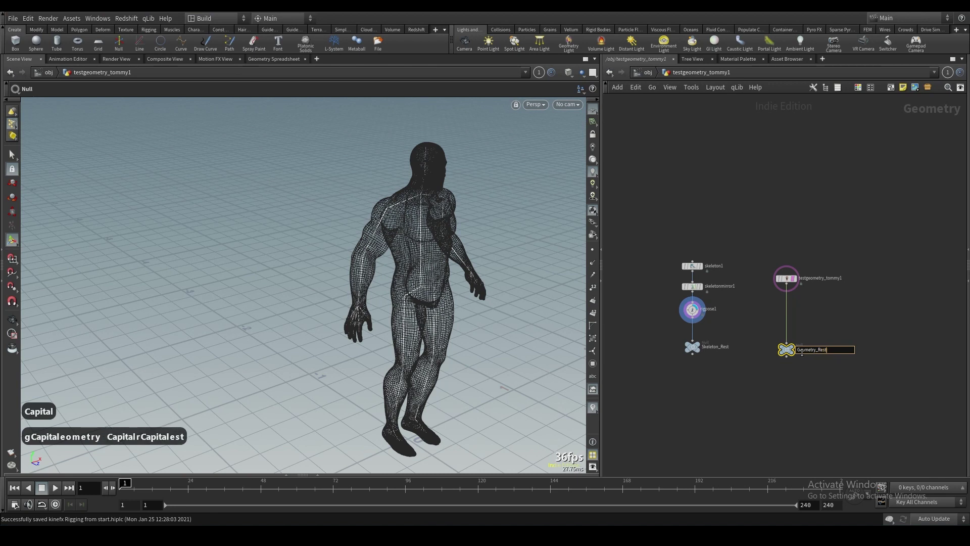
{"action": "key", "text": "Return"}
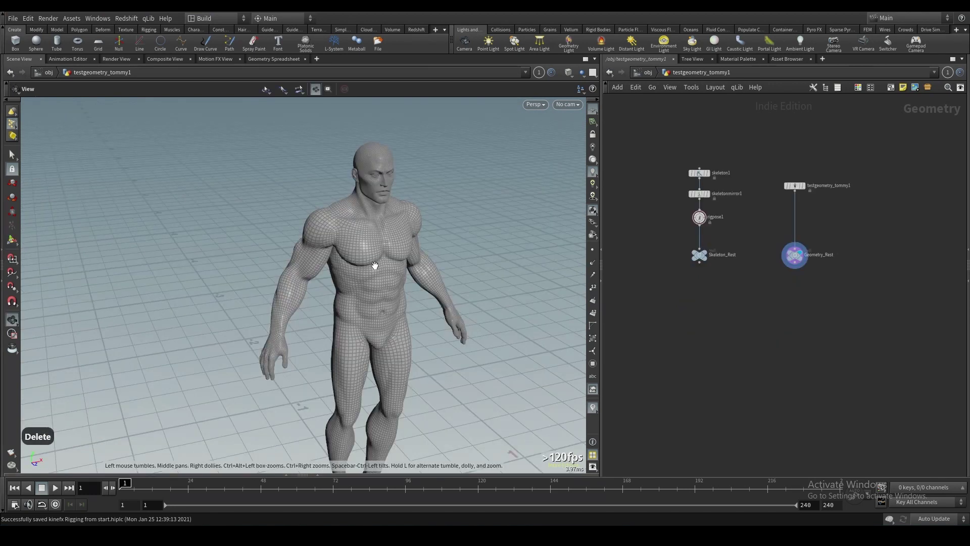
{"action": "left_click_drag", "start_coordinate": [374, 265], "coordinate": [390, 247]}
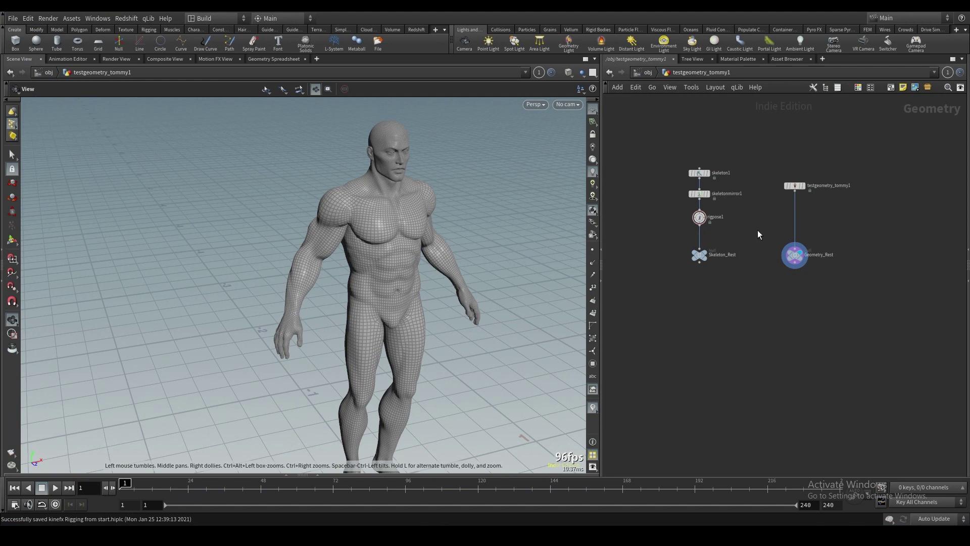
{"action": "key", "text": "Tab"}
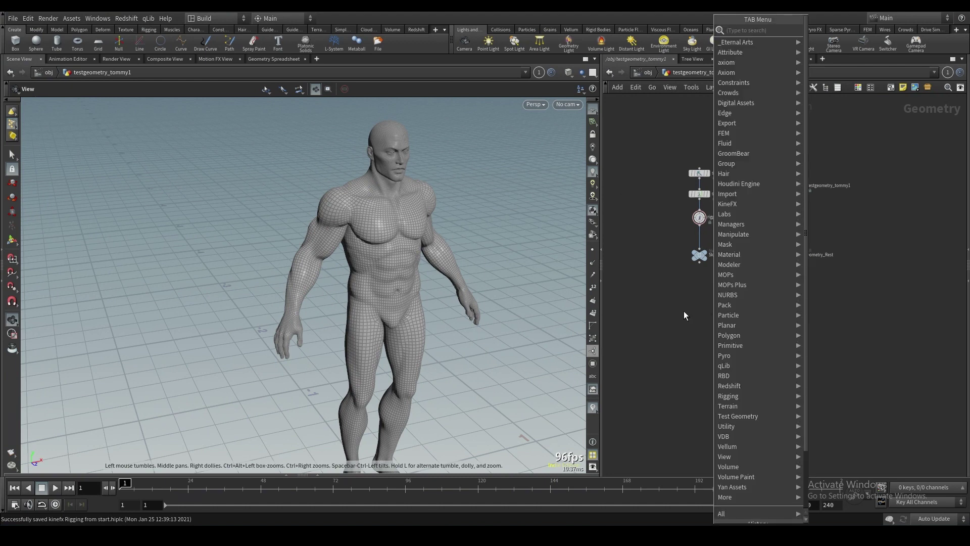
{"action": "type", "text": "bi"}
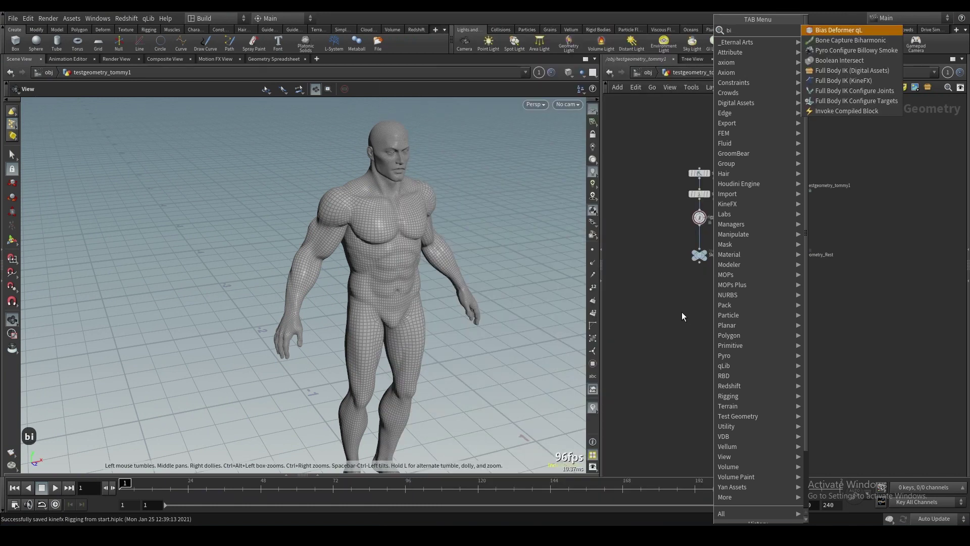
{"action": "left_click", "coordinate": [682, 313]}
- Add a Bone Capture Lines node below the Skeleton_Rest null
{"action": "key", "text": "Tab"}
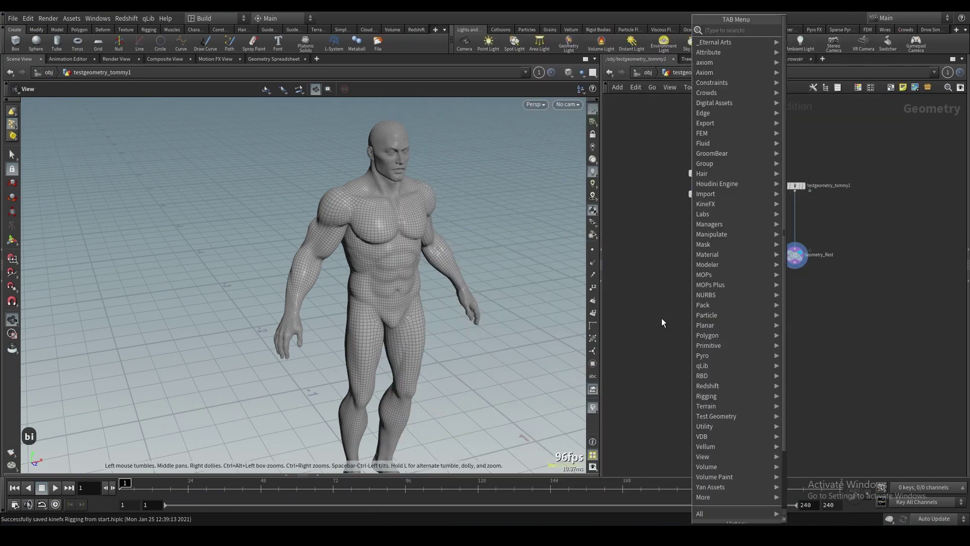
{"action": "type", "text": "bone"}
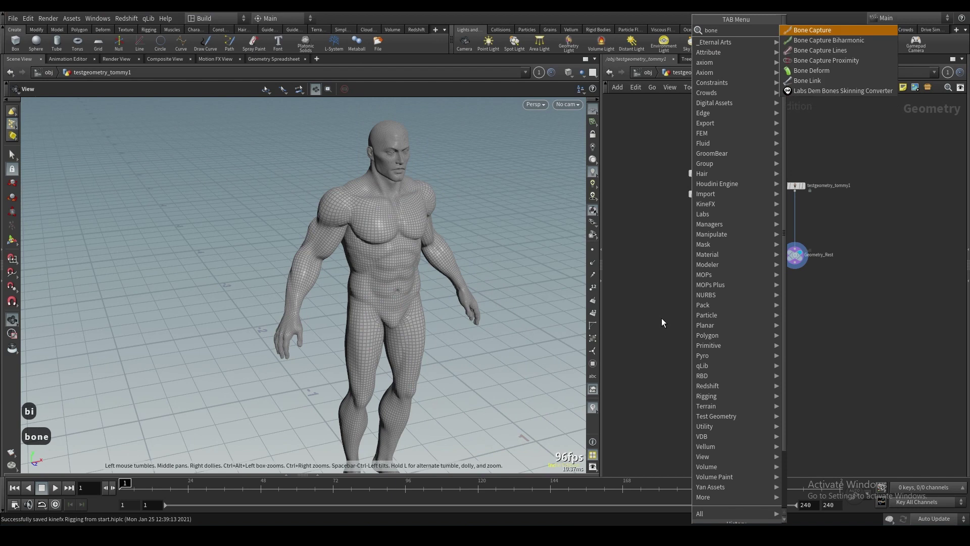
{"action": "left_click", "coordinate": [831, 53]}
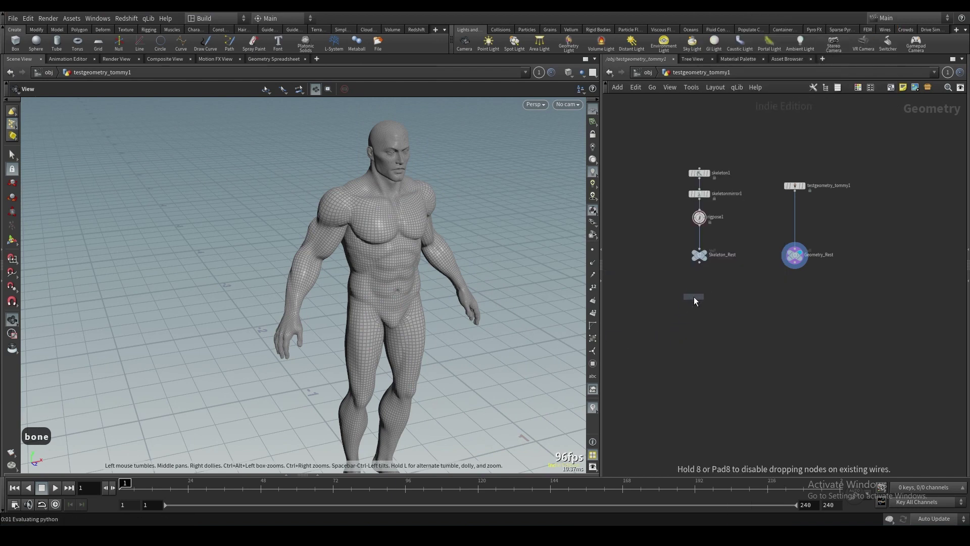
{"action": "left_click", "coordinate": [687, 297]}
{"action": "scroll", "coordinate": [687, 293], "scroll_direction": "up", "scroll_amount": 3}
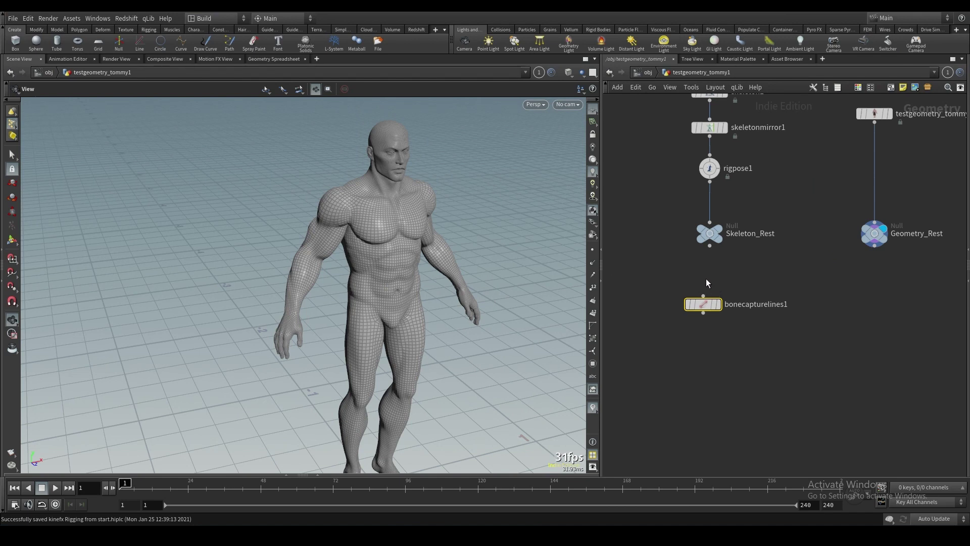
{"action": "left_click", "coordinate": [703, 296]}
{"action": "left_click", "coordinate": [654, 294]}
- Turn on point display for the skeleton, and wire Skeleton_Rest into Bone Capture Lines with that node displayed
{"action": "left_click", "coordinate": [728, 219]}
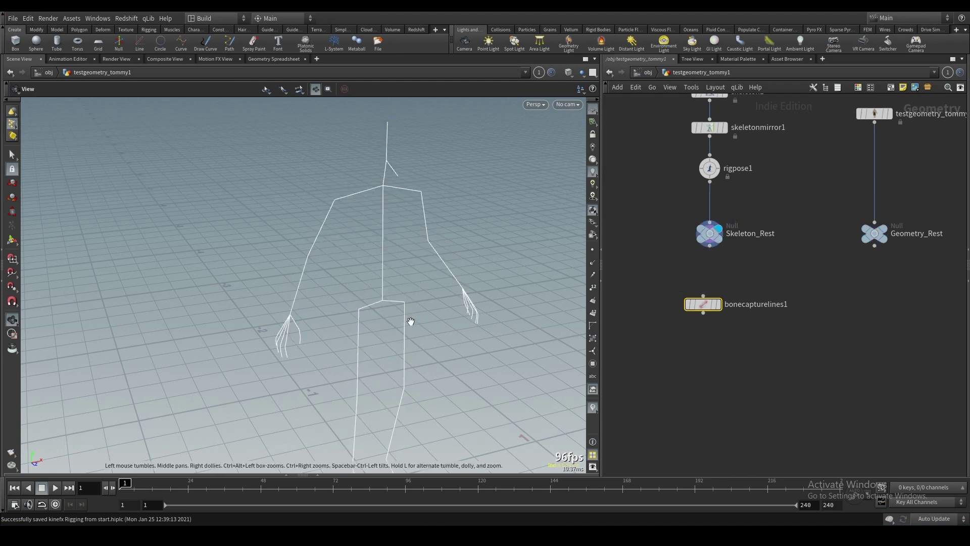
{"action": "left_click", "coordinate": [594, 249]}
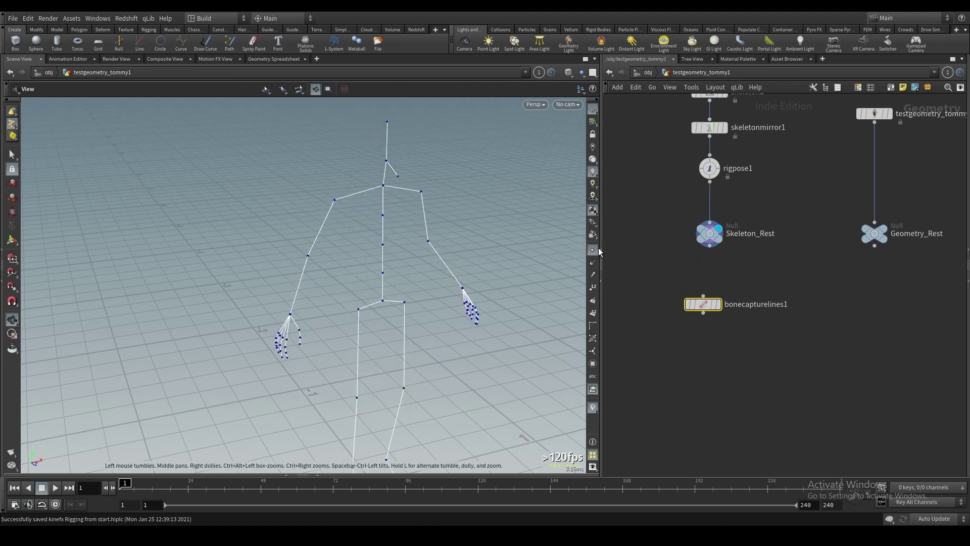
{"action": "left_click_drag", "start_coordinate": [328, 321], "coordinate": [273, 324]}
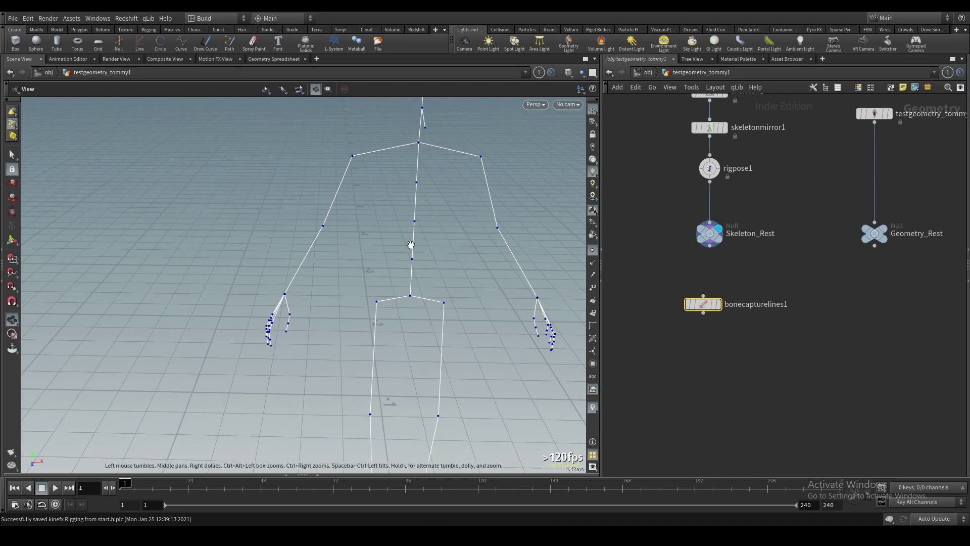
{"action": "left_click_drag", "start_coordinate": [709, 245], "coordinate": [711, 289]}
{"action": "left_click", "coordinate": [719, 304]}
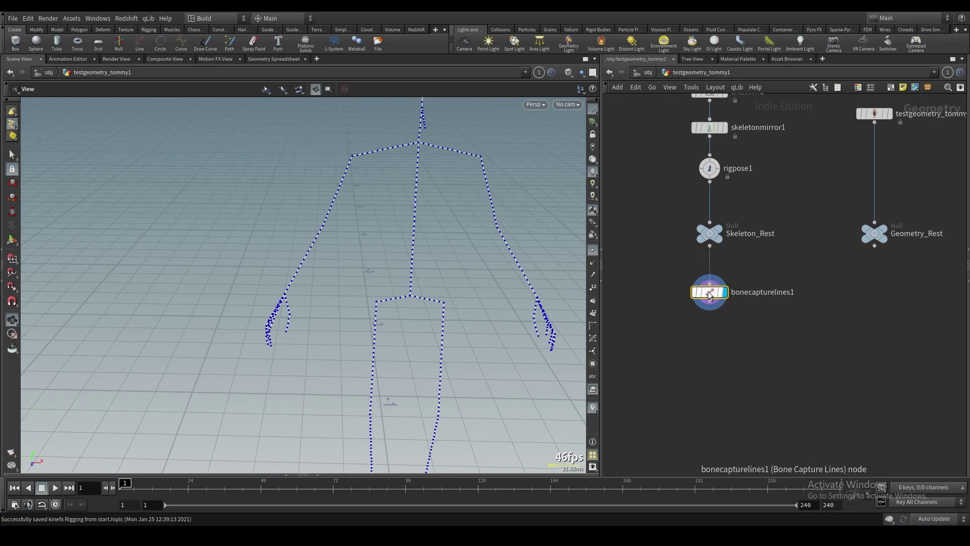
- Try a Max Axis Fraction of 0.001 on the Bone Capture Lines node and restore it to 0.01
{"action": "key", "text": "p"}
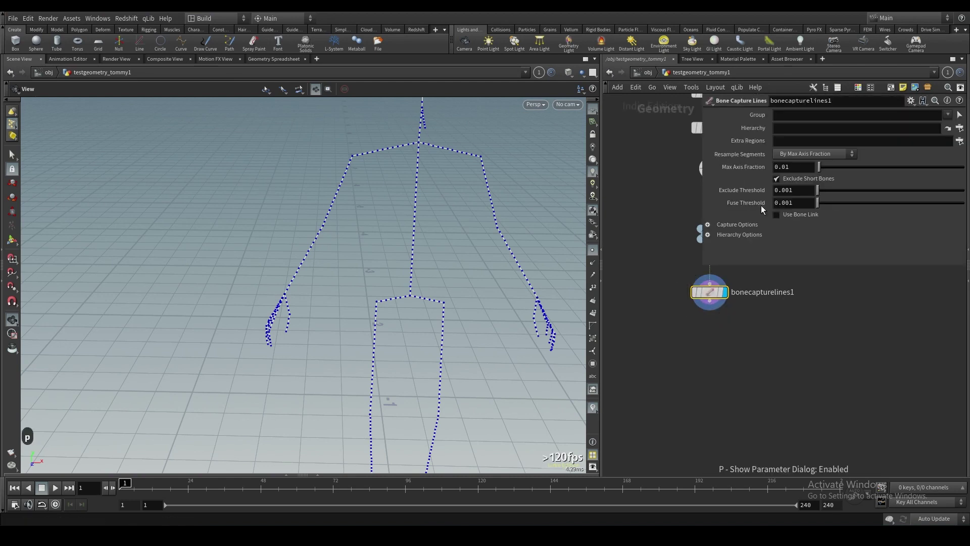
{"action": "left_click", "coordinate": [787, 167]}
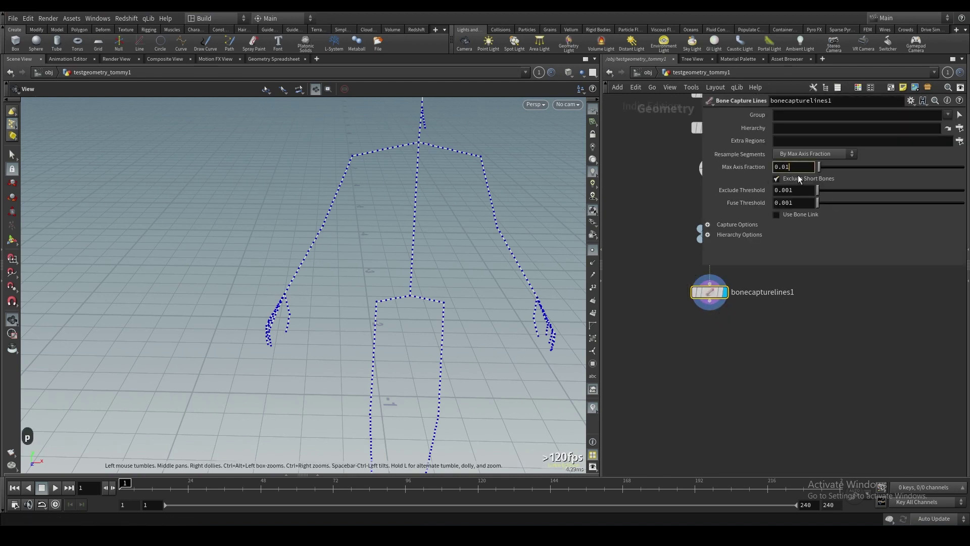
{"action": "key", "text": "BackSpace"}
{"action": "type", "text": "01"}
{"action": "key", "text": "Return"}
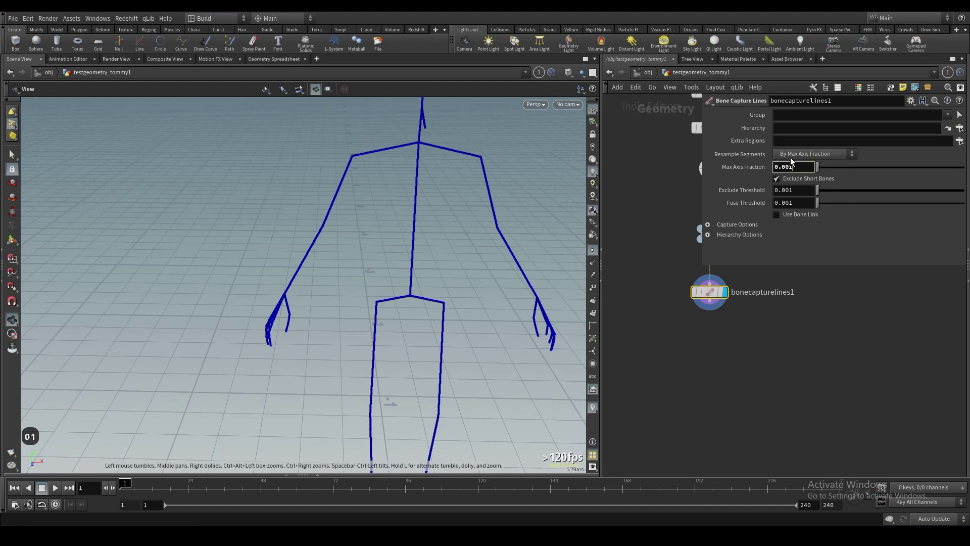
{"action": "left_click", "coordinate": [792, 157]}
{"action": "left_click", "coordinate": [705, 151]}
{"action": "type", "text": "1"}
{"action": "key", "text": "Return"}
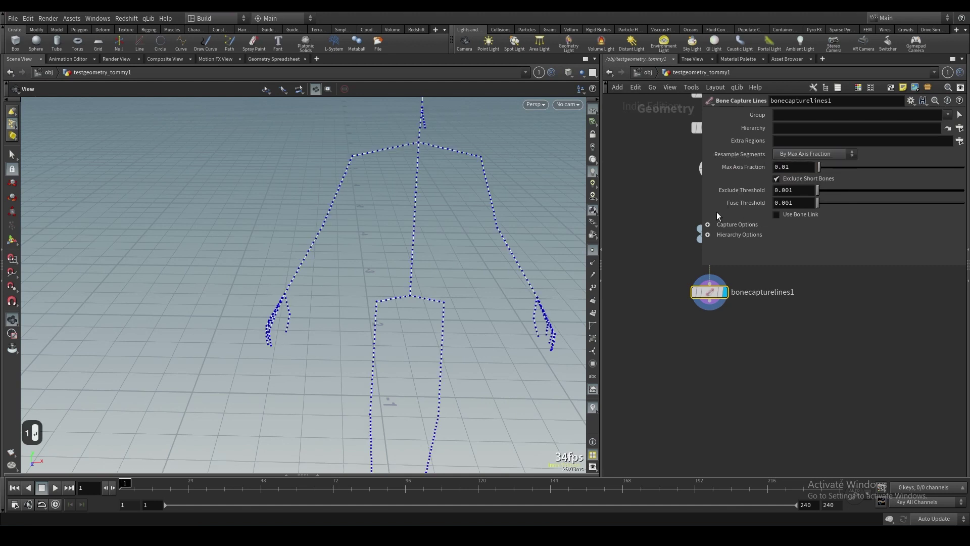
- Inspect the resampled capture lines of the whole skeleton and save the scene
{"action": "left_click_drag", "start_coordinate": [409, 290], "coordinate": [424, 305]}
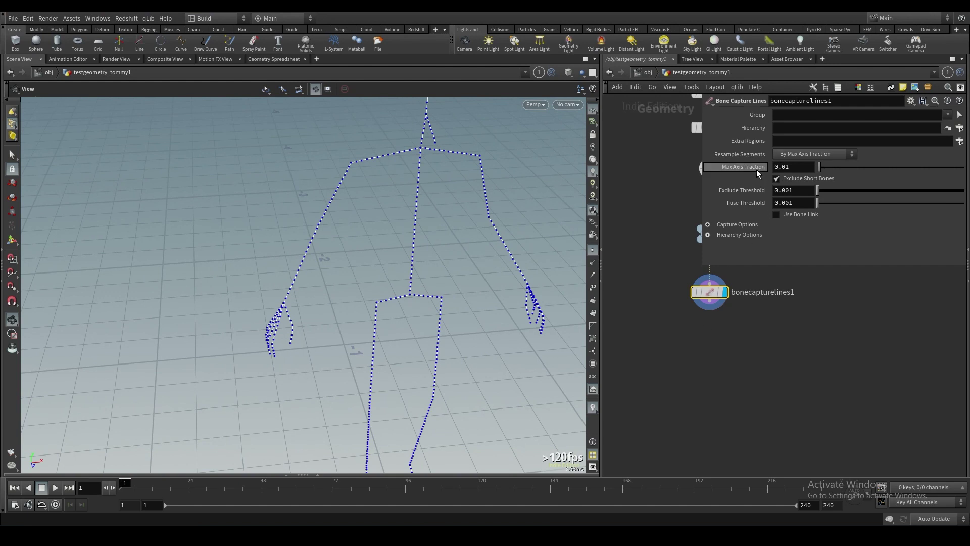
{"action": "key", "text": "p"}
{"action": "key", "text": "p"}
{"action": "left_click_drag", "start_coordinate": [457, 249], "coordinate": [415, 298]}
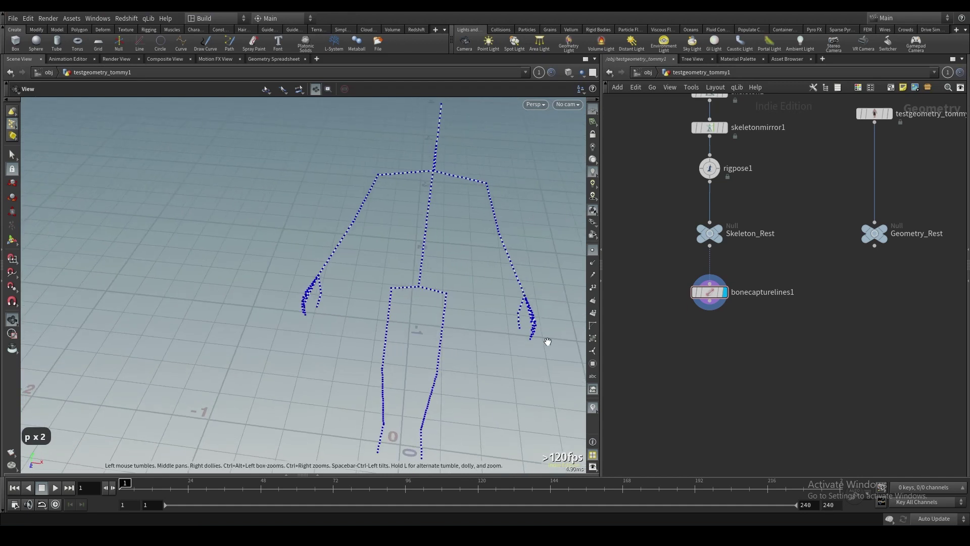
{"action": "key", "text": "ctrl+s"}
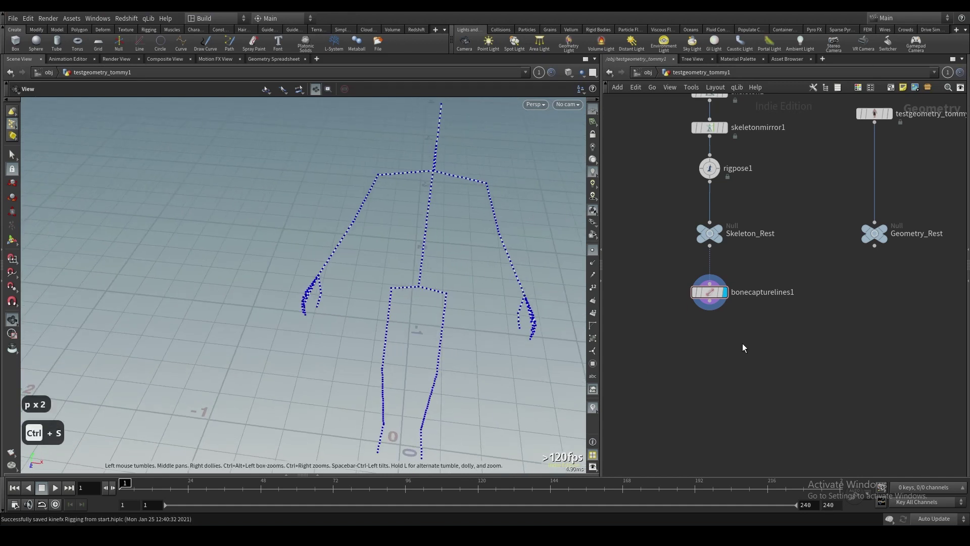
- Add a Tet Embed node below the Bone Capture Lines node
{"action": "right_click", "coordinate": [714, 341]}
{"action": "left_click", "coordinate": [675, 348]}
{"action": "scroll", "coordinate": [726, 323], "scroll_direction": "down", "scroll_amount": 2}
{"action": "middle_click_drag", "start_coordinate": [730, 341], "coordinate": [727, 323]}
{"action": "scroll", "coordinate": [736, 353], "scroll_direction": "down", "scroll_amount": 1}
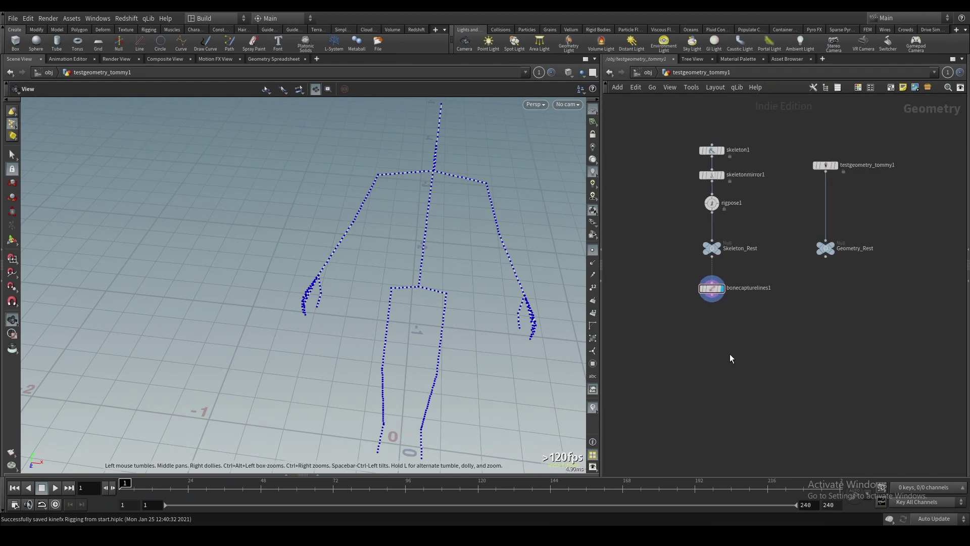
{"action": "key", "text": "Tab"}
{"action": "type", "text": "tet"}
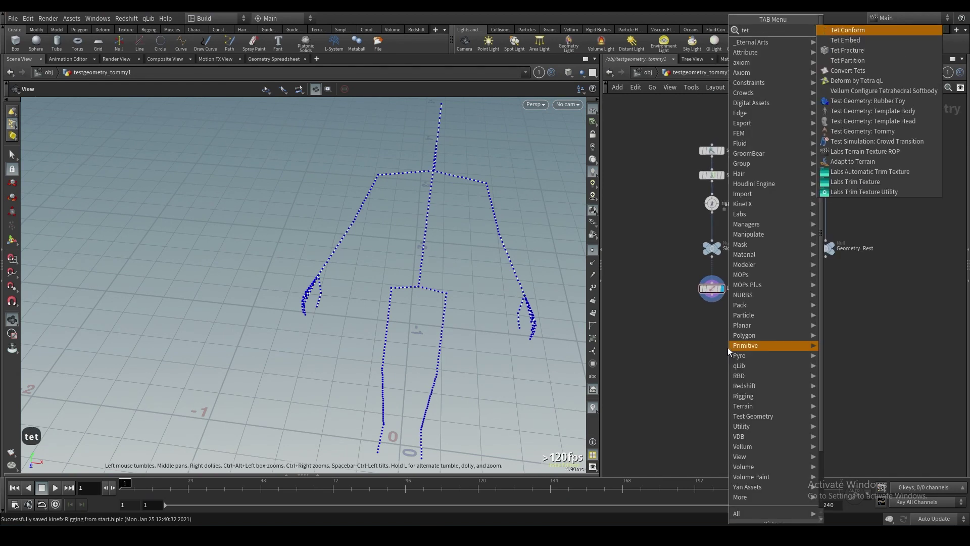
{"action": "left_click", "coordinate": [841, 40]}
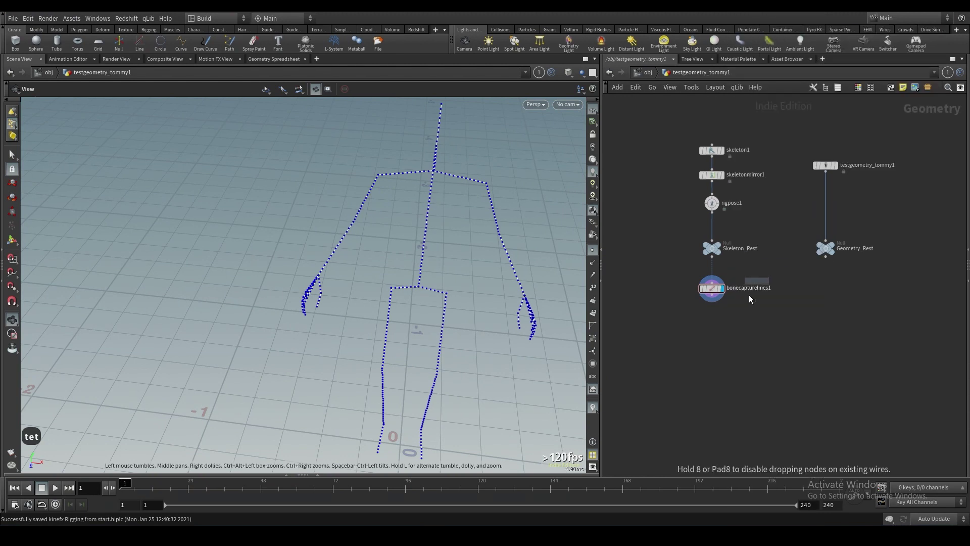
{"action": "left_click", "coordinate": [721, 350]}
{"action": "scroll", "coordinate": [721, 350], "scroll_direction": "up", "scroll_amount": 2}
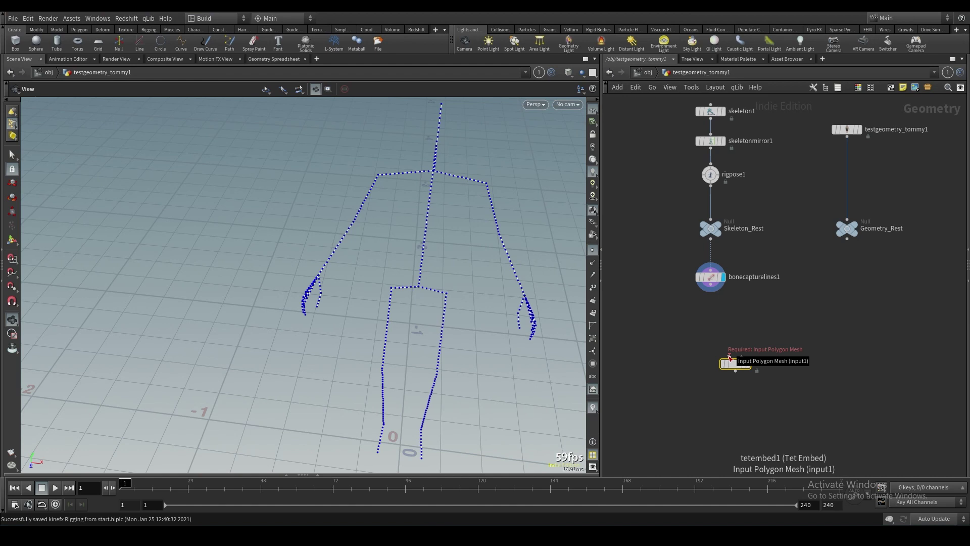
- Wire Geometry_Rest into Tet Embed's polygon mesh input and Bone Capture Lines into its additional points input, and display the Tet Embed node
{"action": "left_click", "coordinate": [729, 356]}
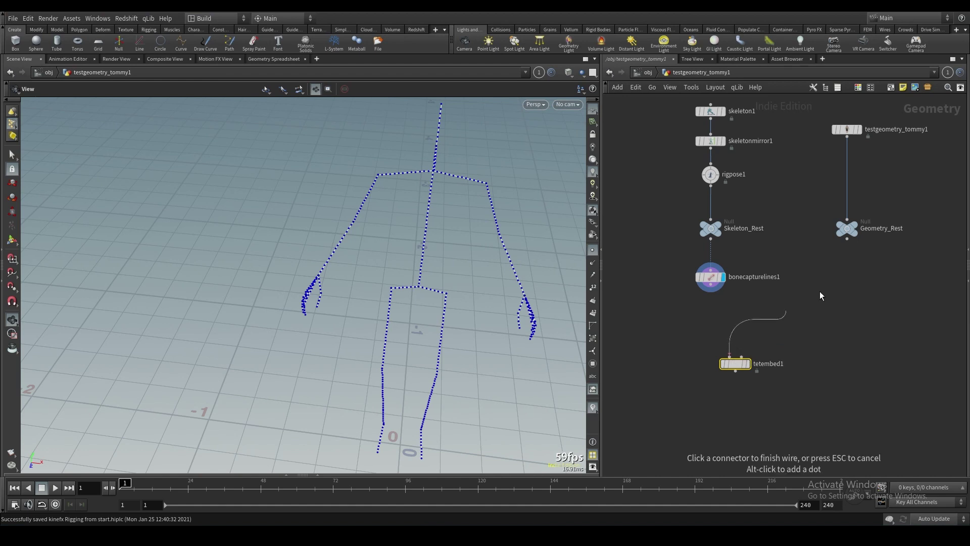
{"action": "left_click", "coordinate": [849, 258]}
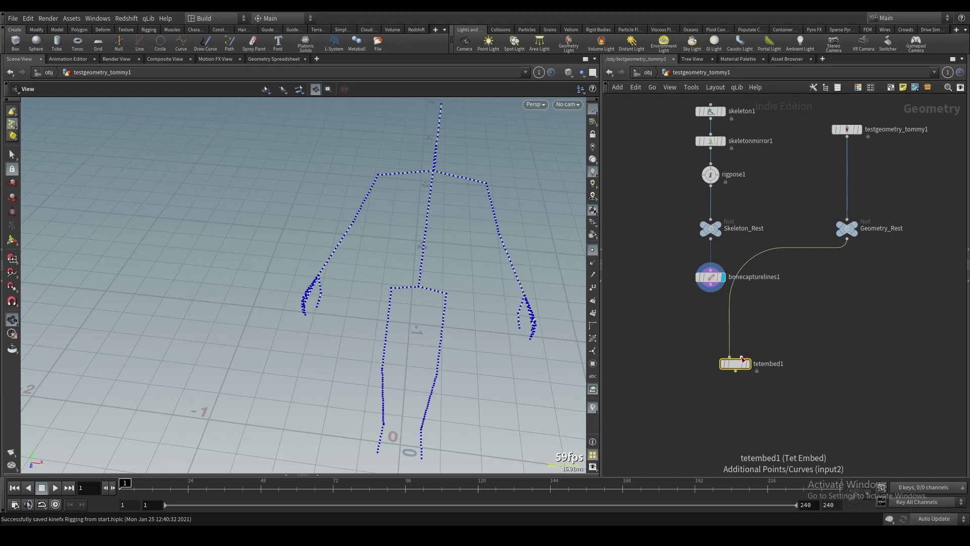
{"action": "left_click", "coordinate": [751, 355]}
{"action": "left_click", "coordinate": [744, 357]}
{"action": "left_click", "coordinate": [710, 290]}
{"action": "left_click_drag", "start_coordinate": [742, 364], "coordinate": [767, 367]}
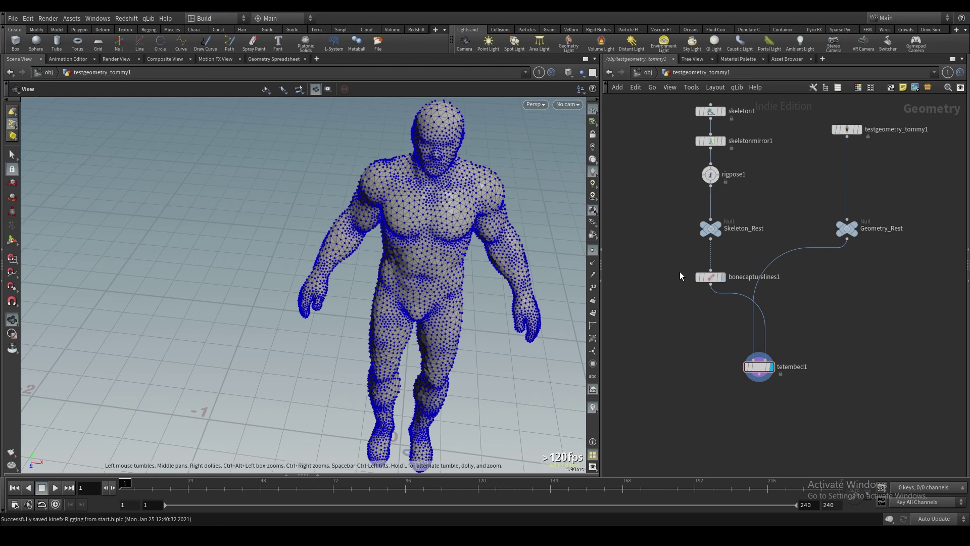
- Turn off point display and view the Tet Embed body mesh up close
{"action": "left_click", "coordinate": [593, 250]}
{"action": "scroll", "coordinate": [425, 227], "scroll_direction": "up", "scroll_amount": 5}
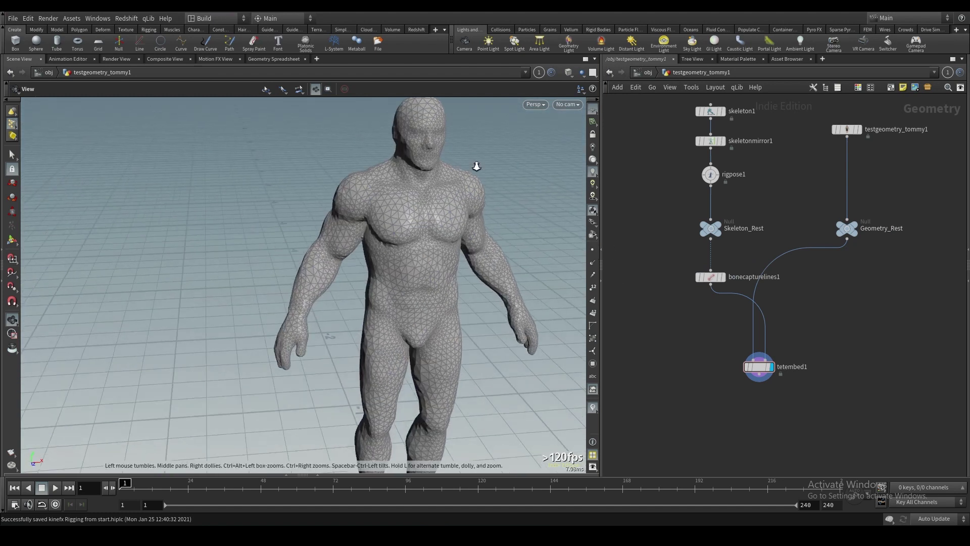
- Compare the original Geometry_Rest mesh with the Tet Embed mesh on the torso, ending on Tet Embed
{"action": "left_click", "coordinate": [854, 227]}
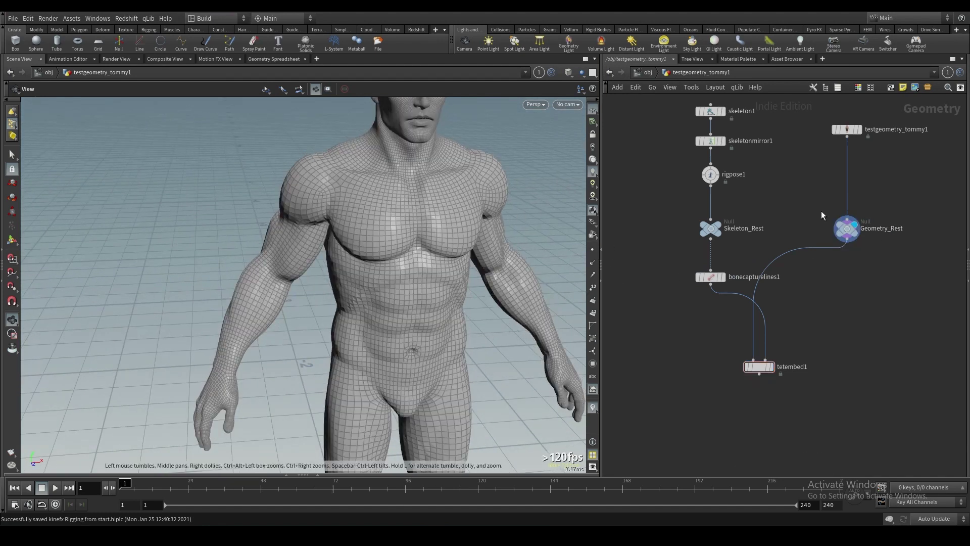
{"action": "left_click_drag", "start_coordinate": [875, 270], "coordinate": [833, 207]}
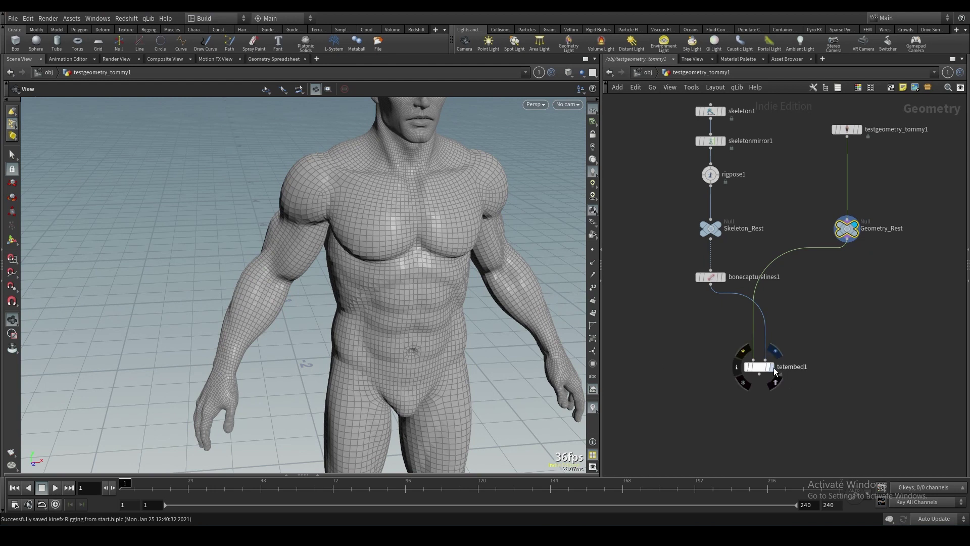
{"action": "left_click", "coordinate": [769, 367]}
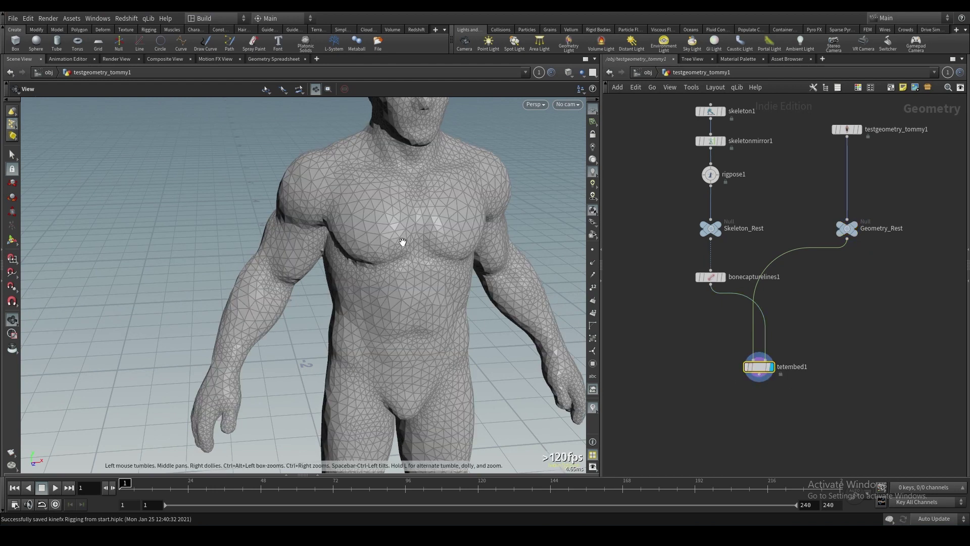
{"action": "left_click_drag", "start_coordinate": [412, 229], "coordinate": [455, 222]}
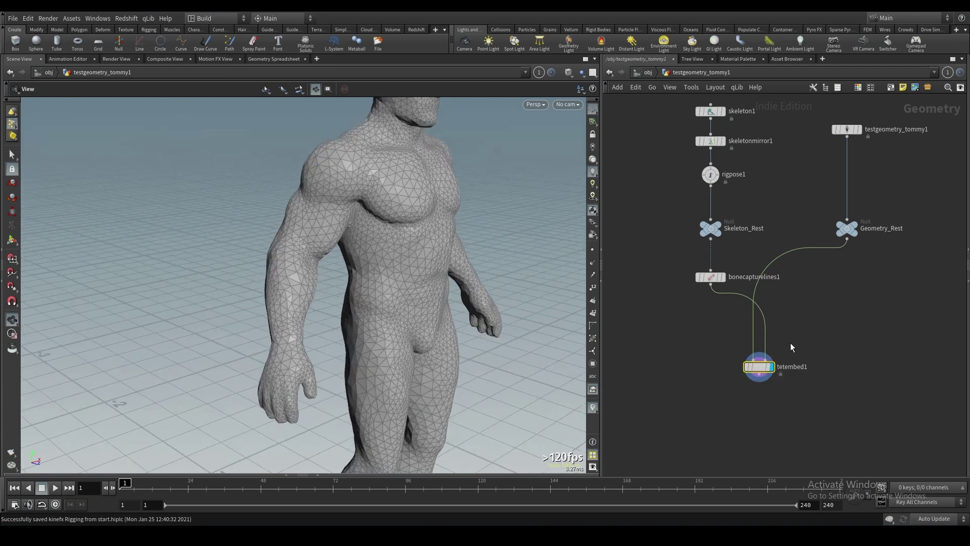
- Show Tet Embed's parameters and compare its mesh with Geometry_Rest again from the side
{"action": "key", "text": "p"}
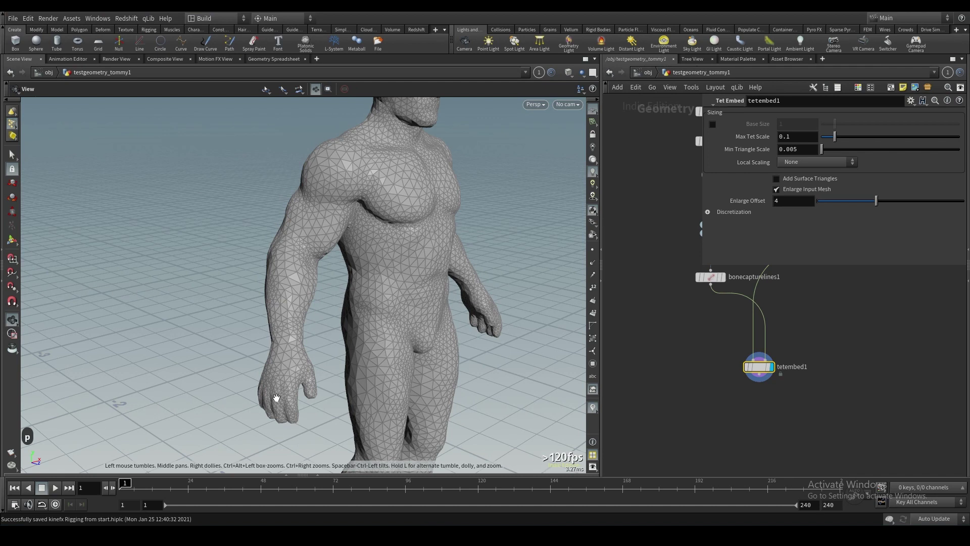
{"action": "middle_click_drag", "start_coordinate": [824, 341], "coordinate": [775, 436]}
{"action": "left_click", "coordinate": [811, 322]}
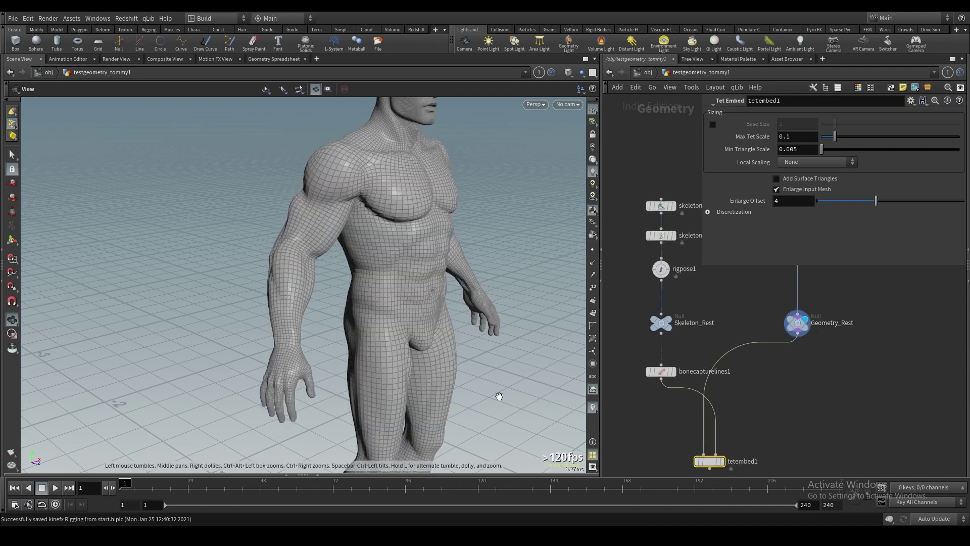
{"action": "middle_click_drag", "start_coordinate": [685, 404], "coordinate": [678, 385]}
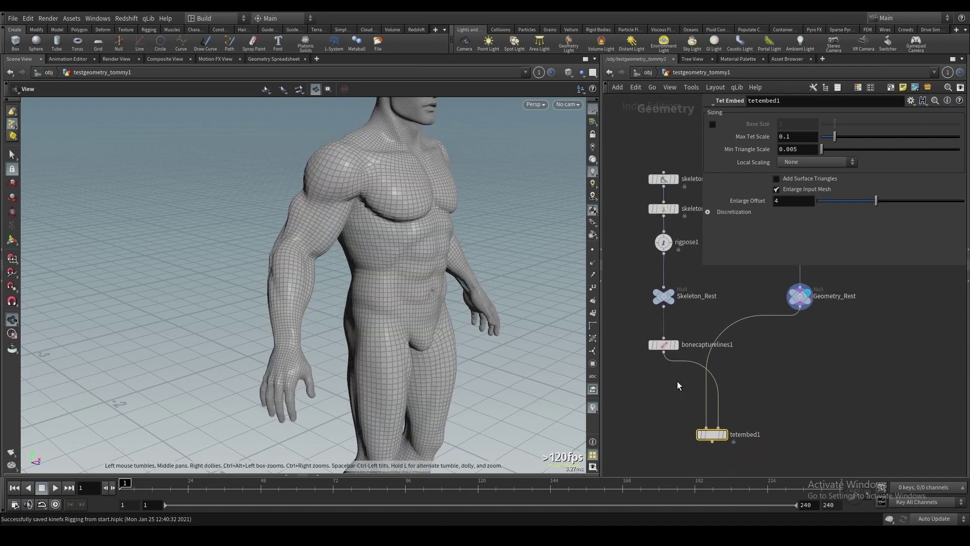
{"action": "left_click", "coordinate": [723, 435]}
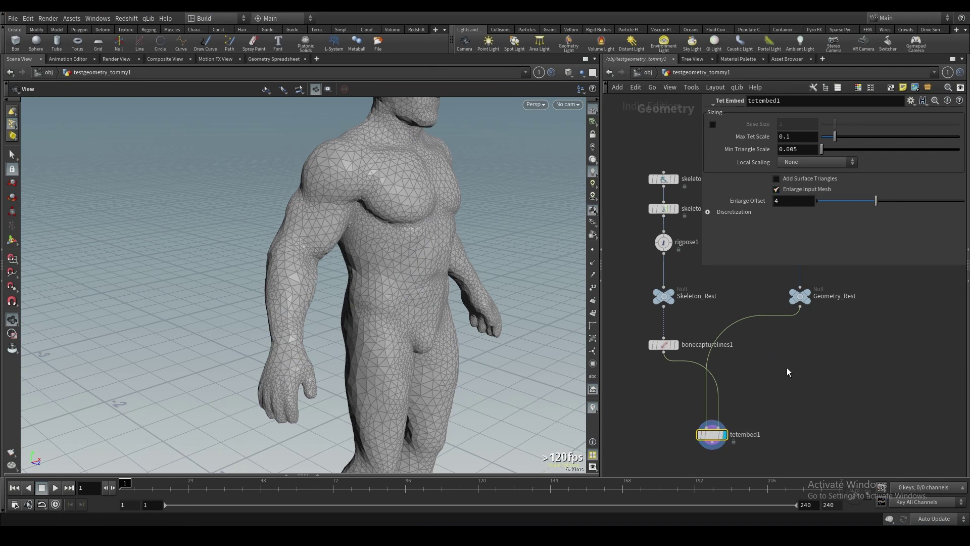
- Compare the fingers in the Tet Embed mesh with those in Geometry_Rest up close
{"action": "right_click_drag", "start_coordinate": [282, 386], "coordinate": [338, 288]}
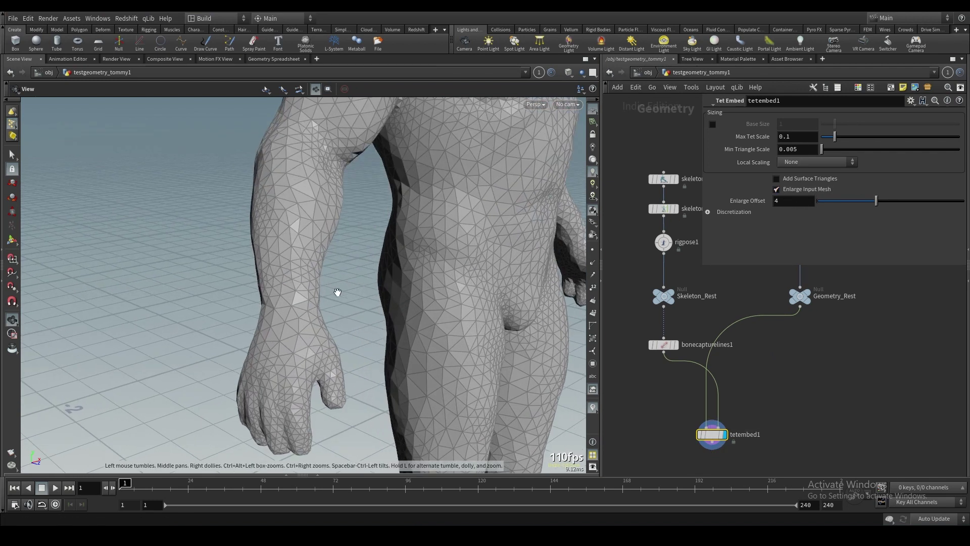
{"action": "middle_click_drag", "start_coordinate": [286, 341], "coordinate": [351, 273]}
{"action": "left_click_drag", "start_coordinate": [330, 302], "coordinate": [371, 289]}
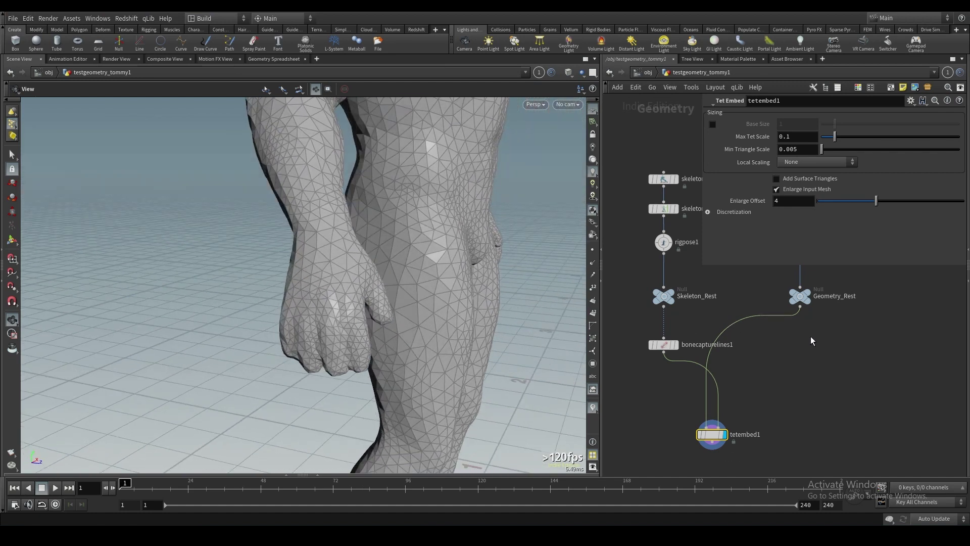
{"action": "left_click", "coordinate": [807, 296]}
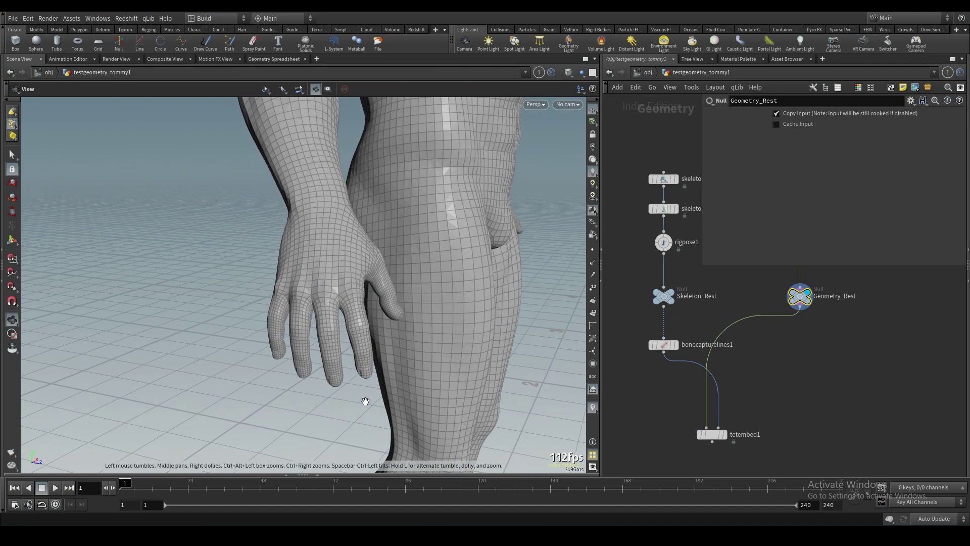
{"action": "left_click", "coordinate": [724, 434]}
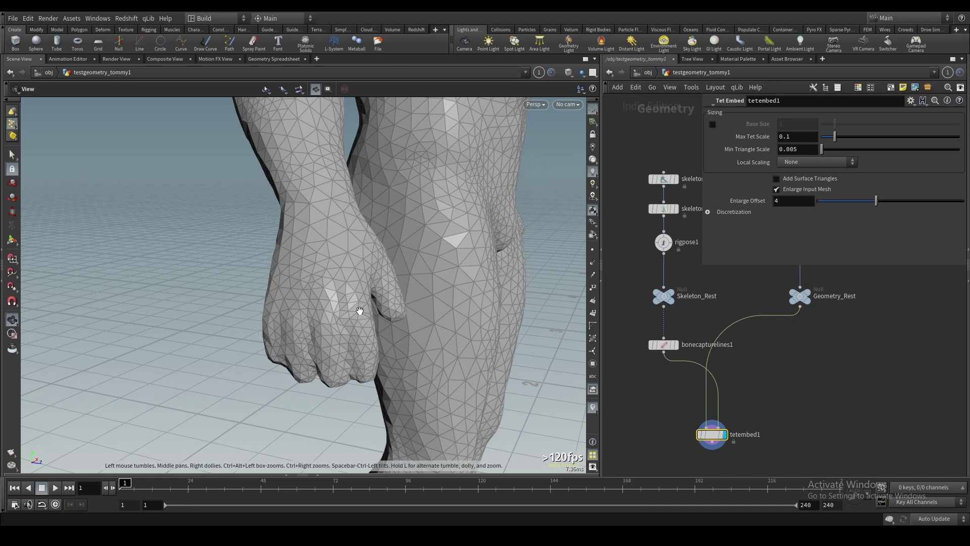
- Display Geometry_Rest with Tet Embed templated over it to compare the hand shapes, and remove the template
{"action": "left_click", "coordinate": [809, 304]}
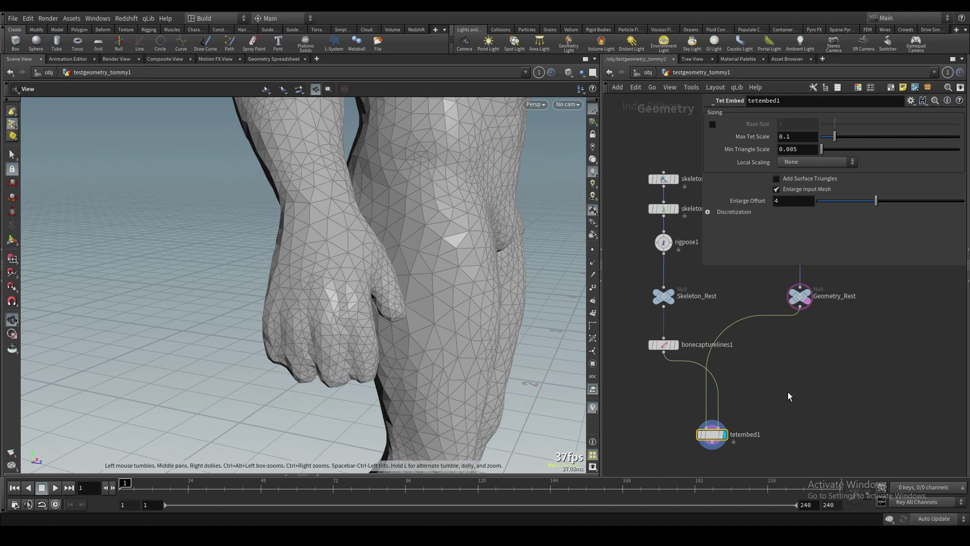
{"action": "left_click", "coordinate": [806, 292]}
{"action": "left_click", "coordinate": [719, 435]}
{"action": "scroll", "coordinate": [343, 318], "scroll_direction": "up", "scroll_amount": 2}
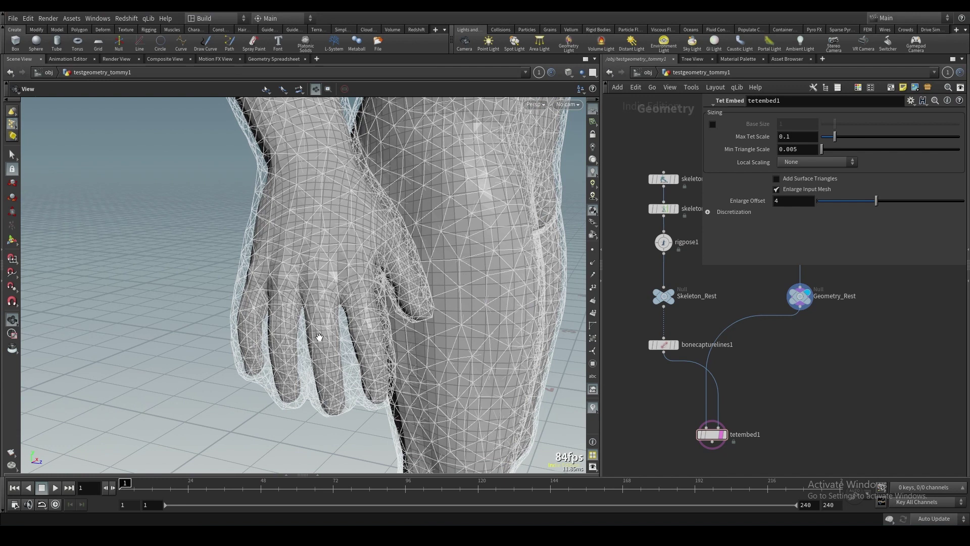
{"action": "scroll", "coordinate": [706, 392], "scroll_direction": "down", "scroll_amount": 2}
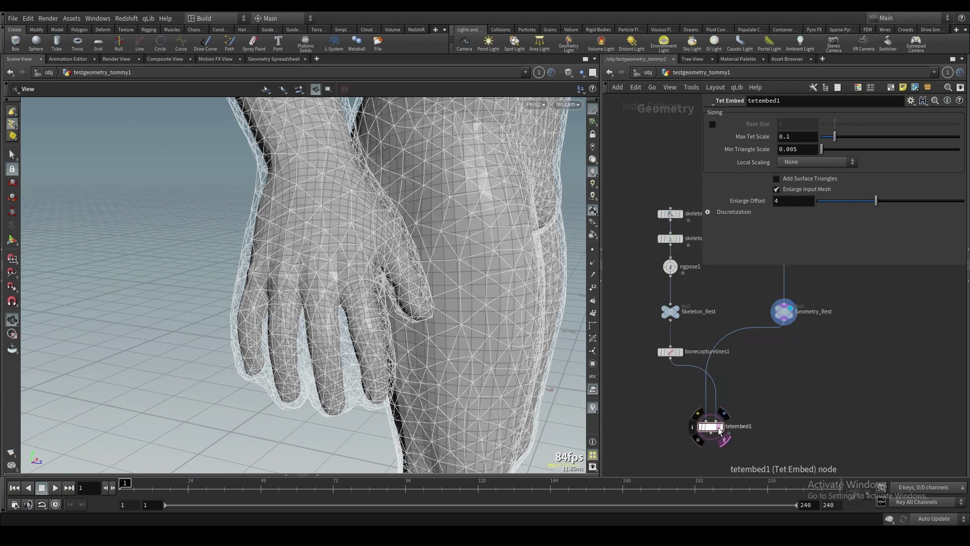
{"action": "left_click", "coordinate": [718, 428]}
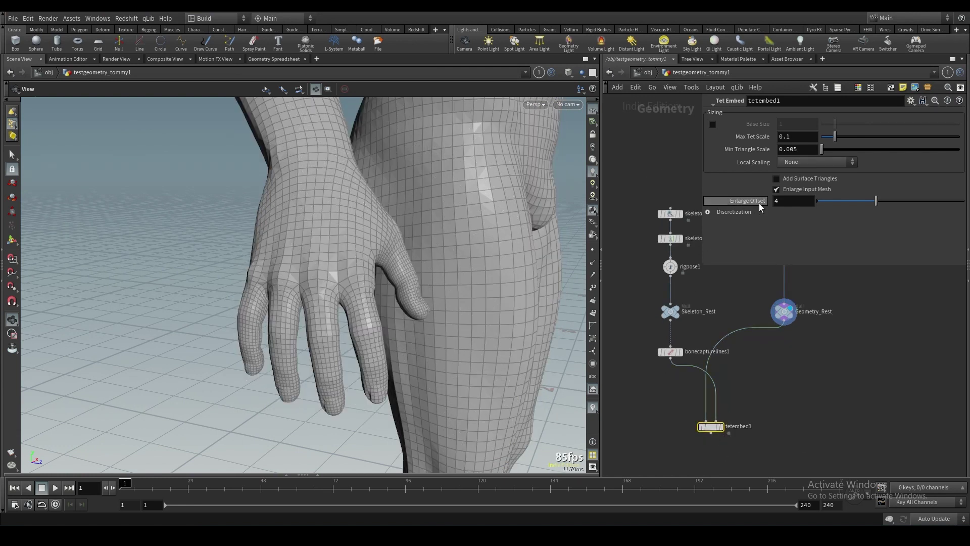
- Turn off Enlarge Input Mesh on the Tet Embed node and display the recalculated body mesh
{"action": "left_click", "coordinate": [777, 190]}
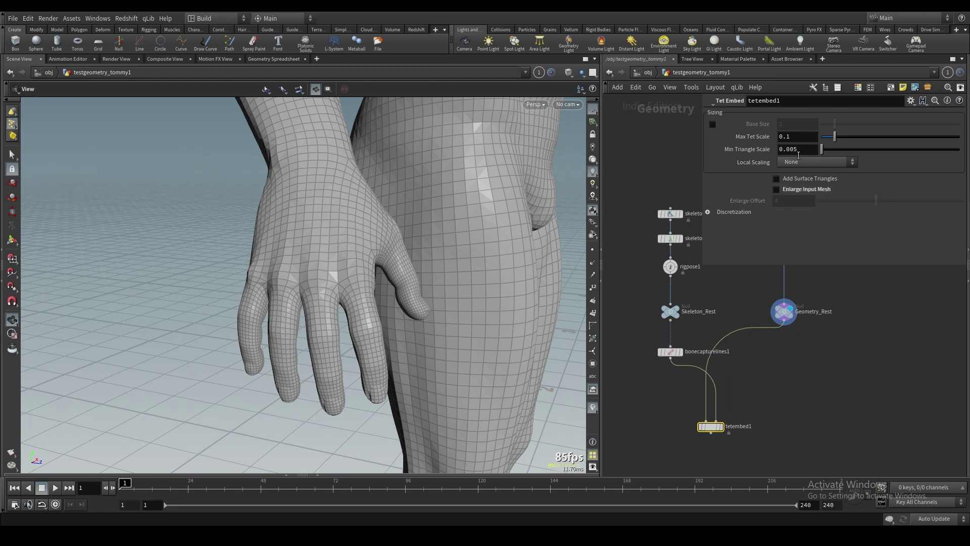
{"action": "left_click", "coordinate": [722, 427]}
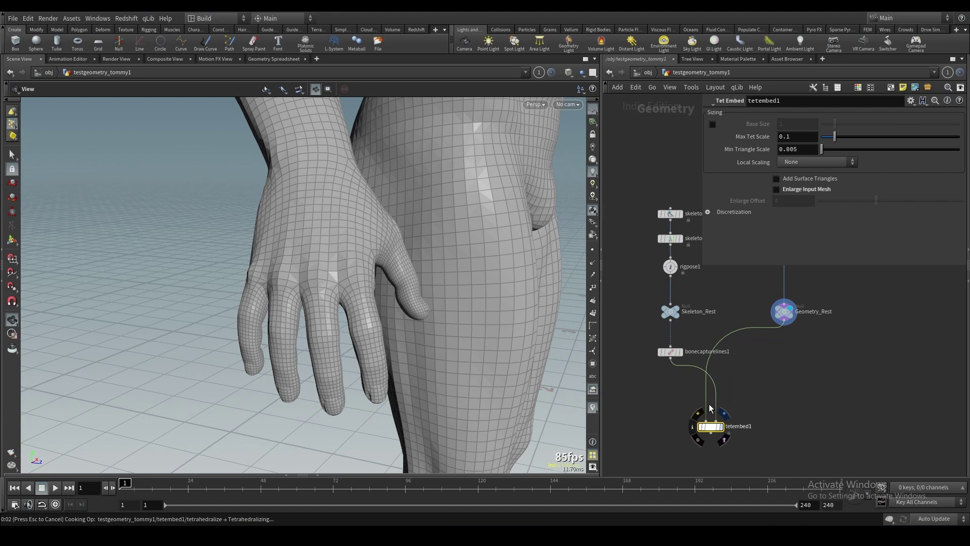
{"action": "left_click_drag", "start_coordinate": [386, 339], "coordinate": [340, 318]}
{"action": "middle_click_drag", "start_coordinate": [340, 319], "coordinate": [282, 475]}
{"action": "right_click_drag", "start_coordinate": [282, 475], "coordinate": [316, 412]}
{"action": "middle_click_drag", "start_coordinate": [406, 243], "coordinate": [390, 361]}
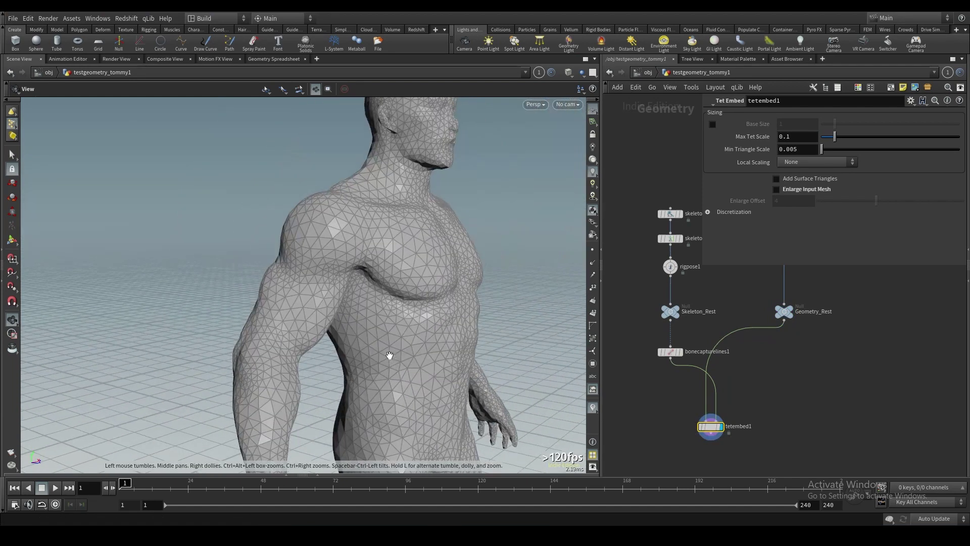
- Set Tet Embed's Min Triangle Scale to 0.001
{"action": "left_click_drag", "start_coordinate": [518, 293], "coordinate": [472, 284]}
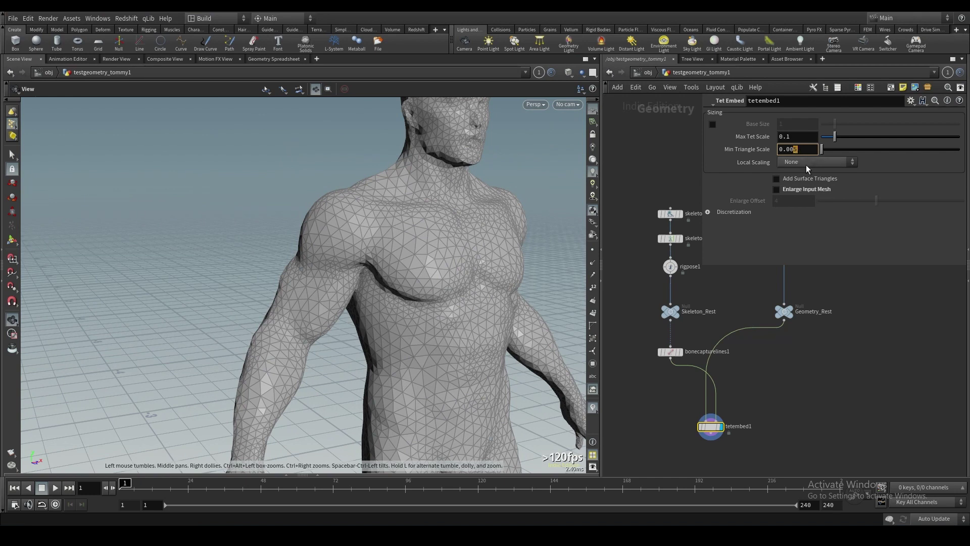
{"action": "type", "text": "1"}
{"action": "key", "text": "Return"}
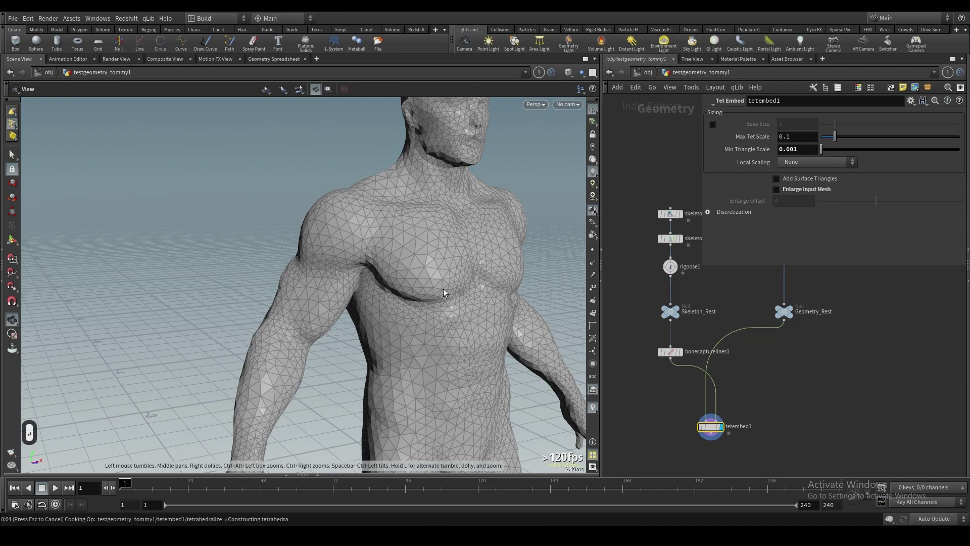
- Examine the refined Tet Embed triangles around the shoulder and armpit
{"action": "right_click_drag", "start_coordinate": [434, 304], "coordinate": [500, 184]}
{"action": "left_click_drag", "start_coordinate": [380, 315], "coordinate": [311, 253]}
{"action": "left_click_drag", "start_coordinate": [385, 290], "coordinate": [294, 296]}
{"action": "right_click_drag", "start_coordinate": [323, 297], "coordinate": [268, 316]}
{"action": "left_click_drag", "start_coordinate": [325, 237], "coordinate": [374, 211]}
{"action": "right_click_drag", "start_coordinate": [379, 209], "coordinate": [518, 126]}
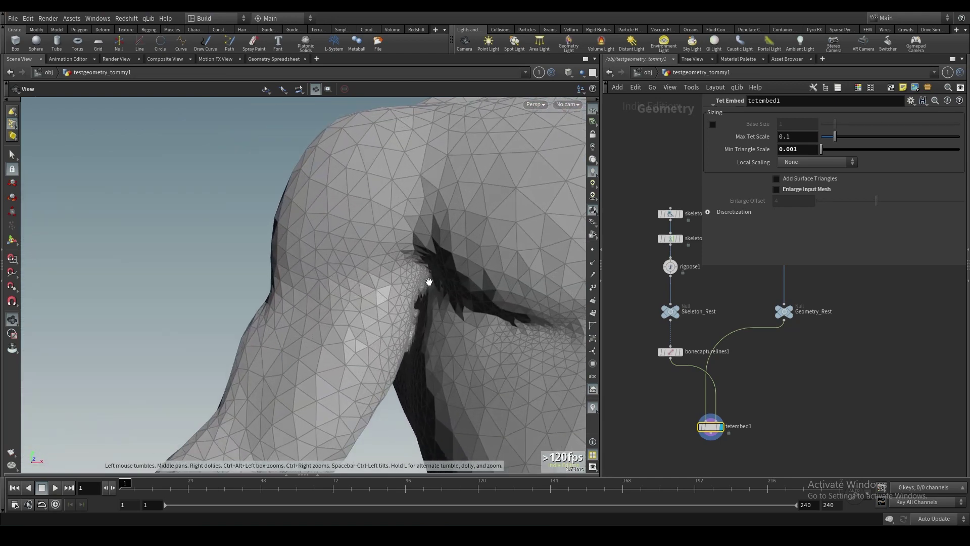
{"action": "left_click_drag", "start_coordinate": [424, 270], "coordinate": [440, 323]}
{"action": "right_click_drag", "start_coordinate": [441, 323], "coordinate": [418, 364]}
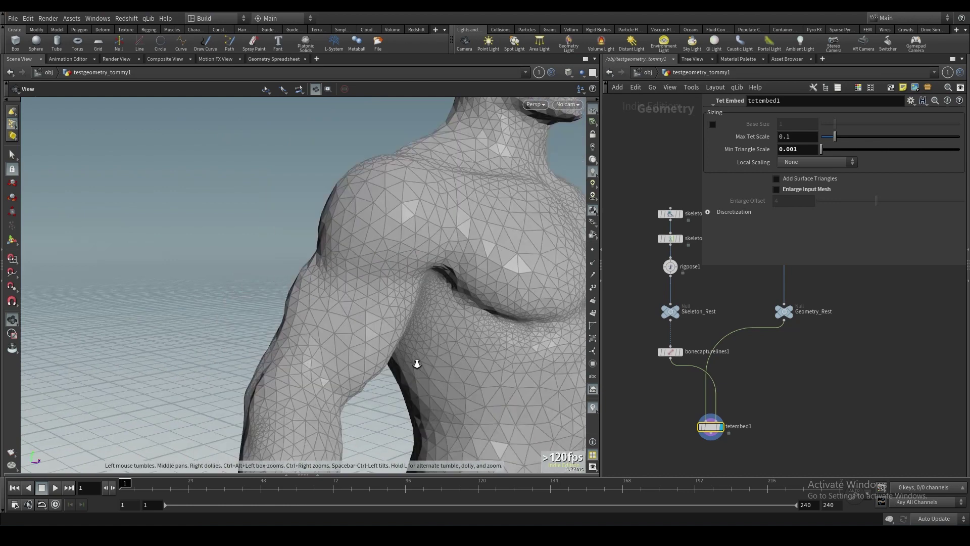
- Examine the Tet Embed mesh over the character's back, front and torso
{"action": "middle_click_drag", "start_coordinate": [417, 364], "coordinate": [359, 249]}
{"action": "left_click_drag", "start_coordinate": [359, 249], "coordinate": [447, 277]}
{"action": "left_click_drag", "start_coordinate": [385, 325], "coordinate": [470, 283]}
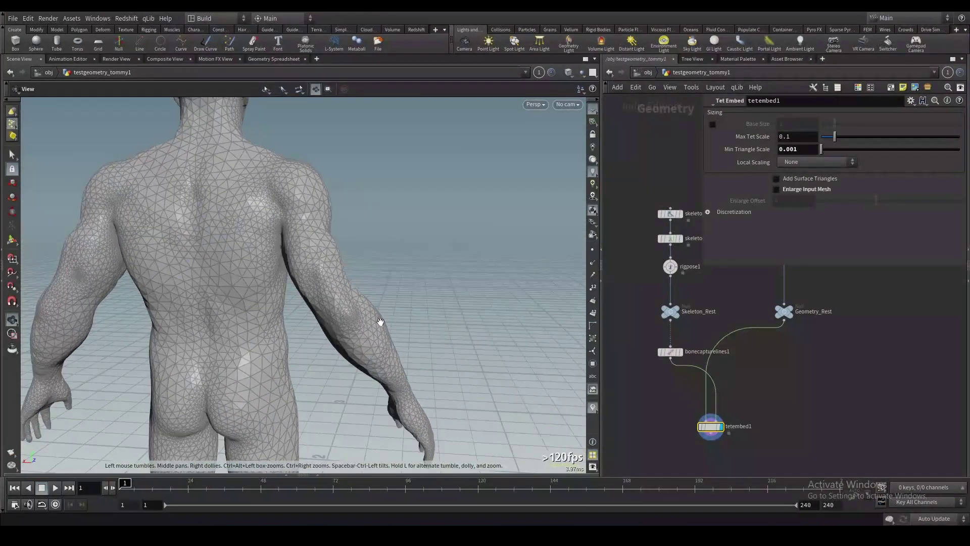
{"action": "middle_click_drag", "start_coordinate": [290, 259], "coordinate": [367, 295]}
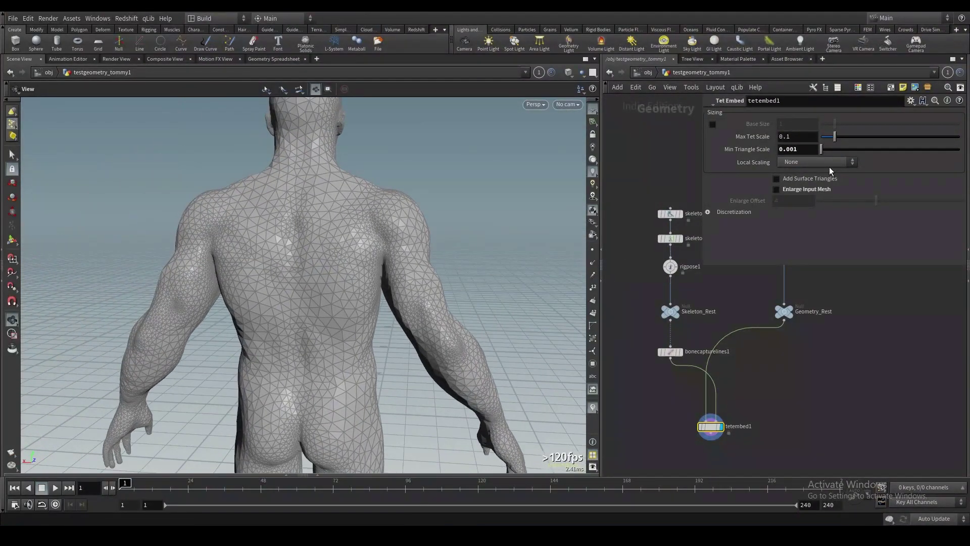
{"action": "left_click_drag", "start_coordinate": [316, 287], "coordinate": [172, 313]}
{"action": "left_click_drag", "start_coordinate": [452, 262], "coordinate": [281, 283]}
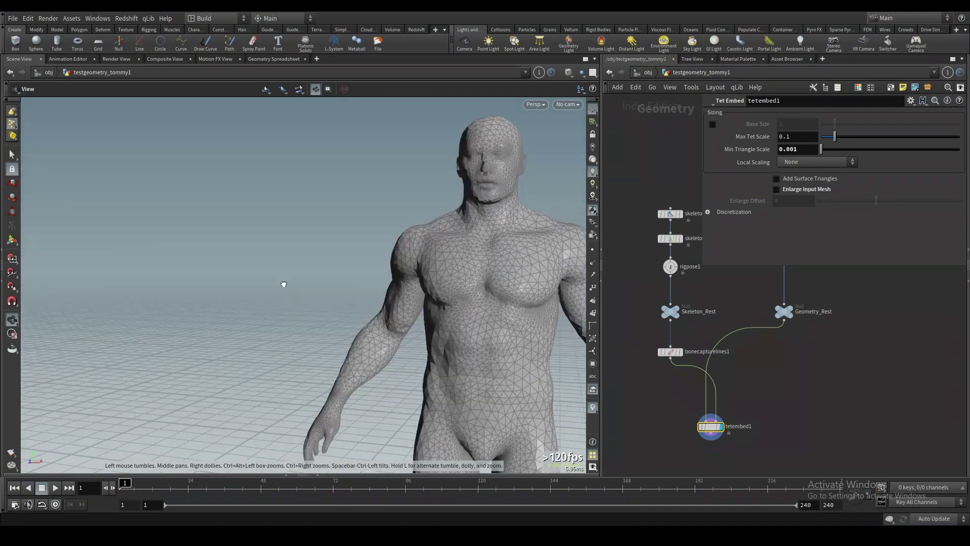
{"action": "middle_click_drag", "start_coordinate": [448, 307], "coordinate": [356, 308]}
{"action": "scroll", "coordinate": [399, 323], "scroll_direction": "down", "scroll_amount": 4}
{"action": "scroll", "coordinate": [650, 399], "scroll_direction": "down", "scroll_amount": 2}
{"action": "middle_click_drag", "start_coordinate": [663, 419], "coordinate": [668, 389]}
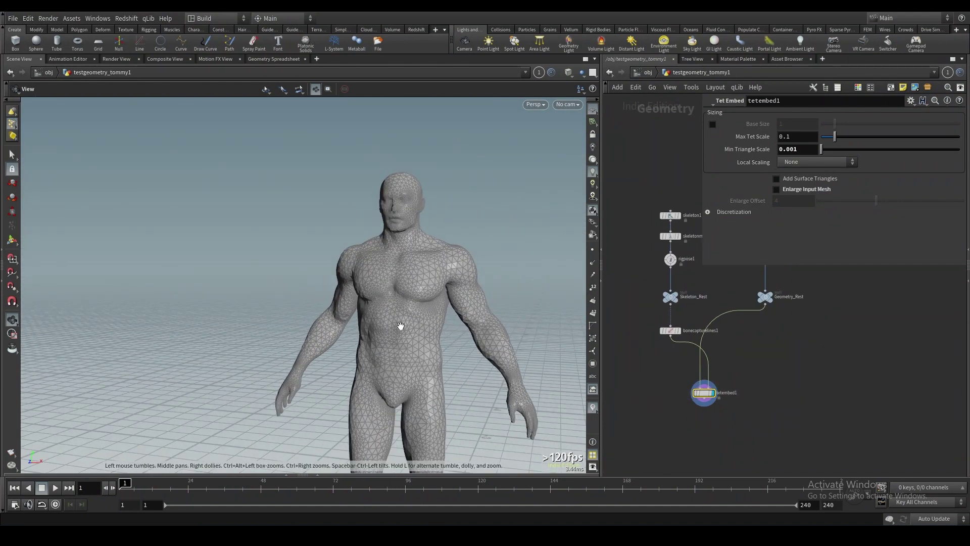
{"action": "left_click_drag", "start_coordinate": [346, 352], "coordinate": [374, 389]}
{"action": "scroll", "coordinate": [657, 424], "scroll_direction": "down", "scroll_amount": 3}
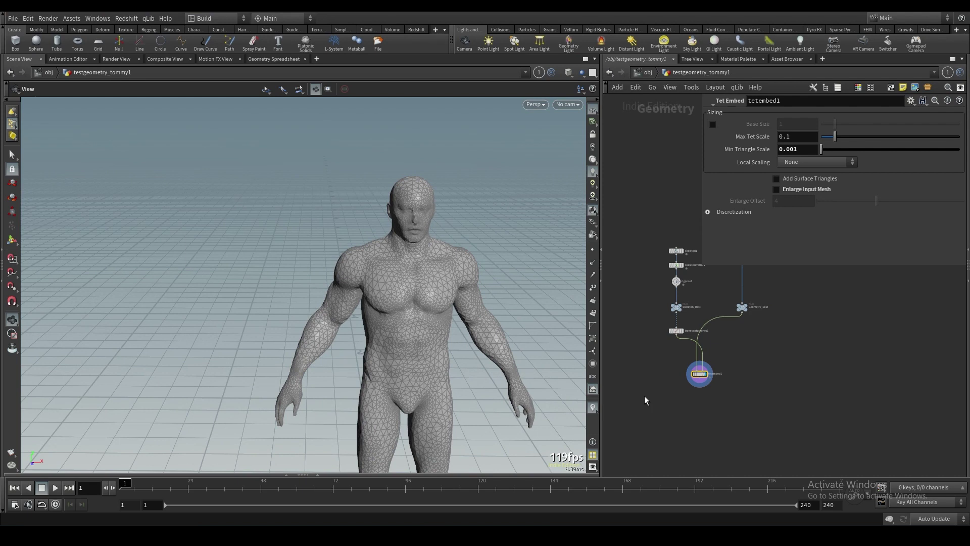
{"action": "right_click_drag", "start_coordinate": [426, 379], "coordinate": [497, 308]}
{"action": "left_click_drag", "start_coordinate": [394, 367], "coordinate": [422, 347]}
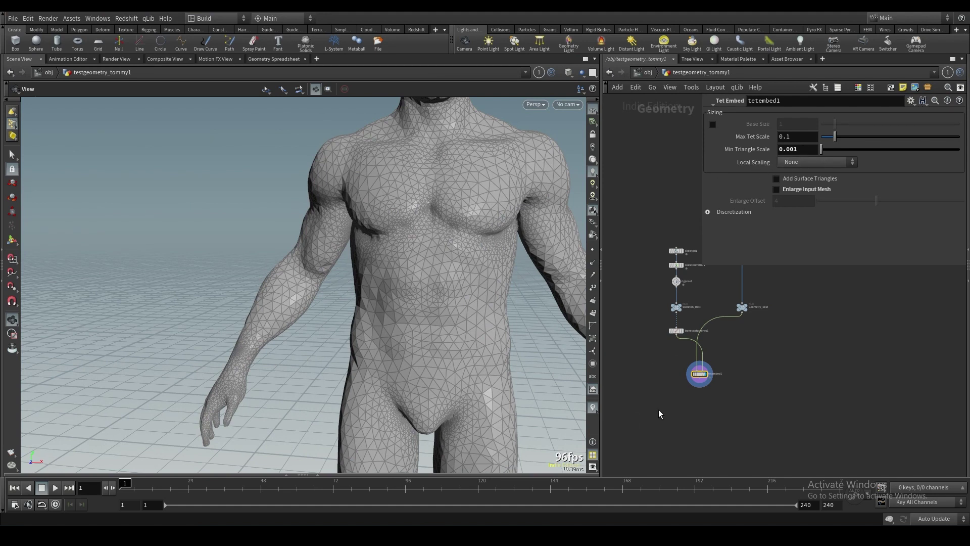
- Hide the node parameters and move the Tet Embed node closer beneath Bone Capture Lines
{"action": "key", "text": "p"}
{"action": "scroll", "coordinate": [658, 402], "scroll_direction": "up", "scroll_amount": 2}
{"action": "mouse_move", "coordinate": [706, 373]}
{"action": "left_click_drag", "start_coordinate": [706, 370], "coordinate": [706, 347]}
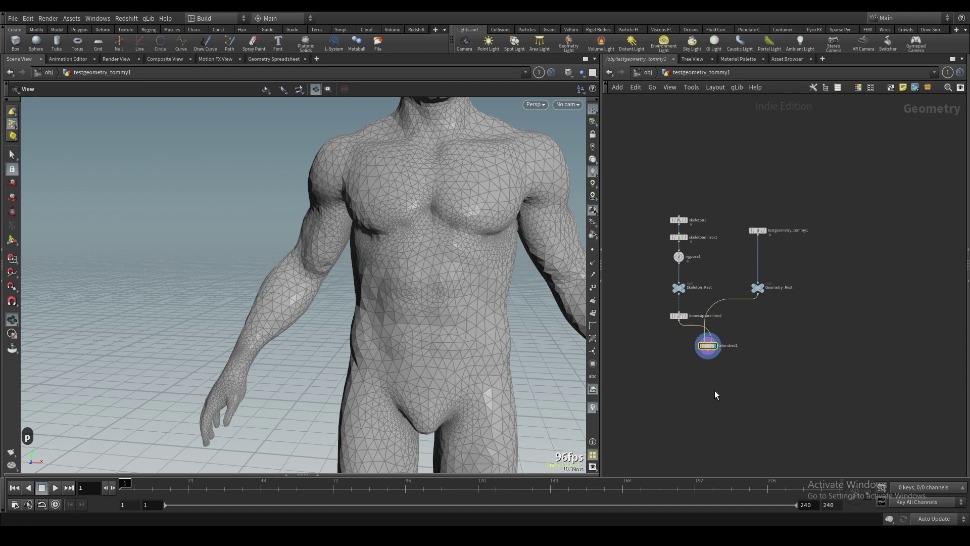
- Add a Tet Conform node and place it below the Tet Embed node
{"action": "key", "text": "Tab"}
{"action": "type", "text": "tet"}
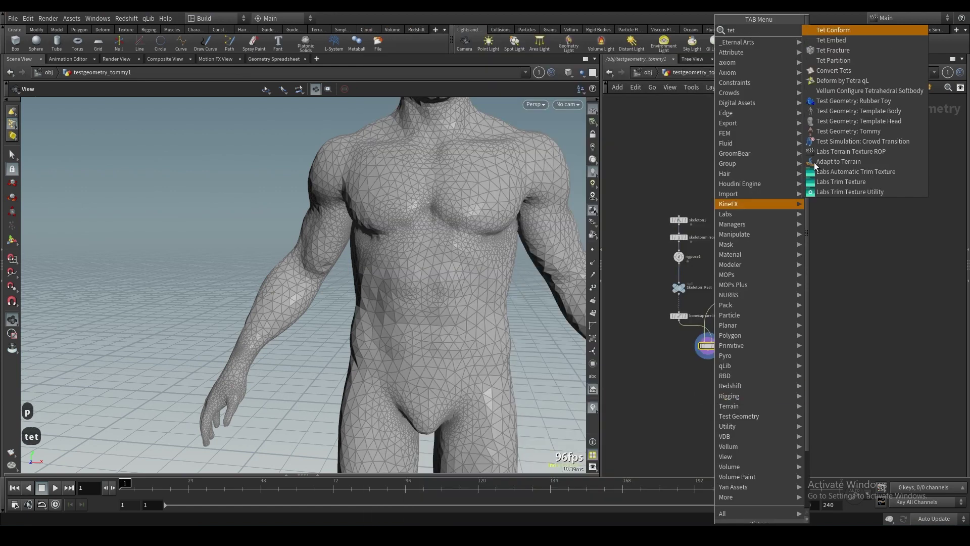
{"action": "key", "text": "Return"}
{"action": "left_click", "coordinate": [742, 368]}
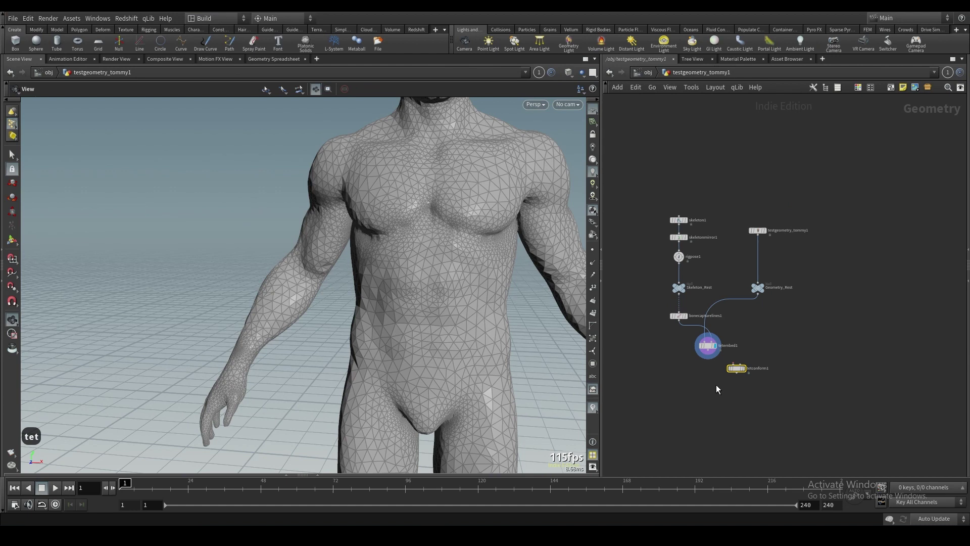
{"action": "scroll", "coordinate": [741, 374], "scroll_direction": "up", "scroll_amount": 4}
{"action": "left_click_drag", "start_coordinate": [741, 374], "coordinate": [712, 403]}
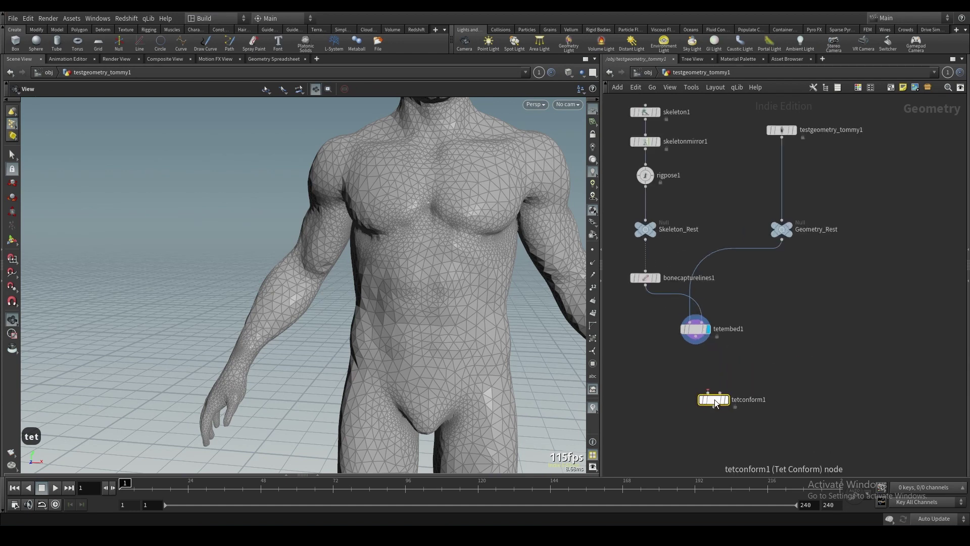
- Display the Geometry_Rest node and view its original body mesh at an angle
{"action": "left_click", "coordinate": [789, 225]}
{"action": "left_click", "coordinate": [784, 234]}
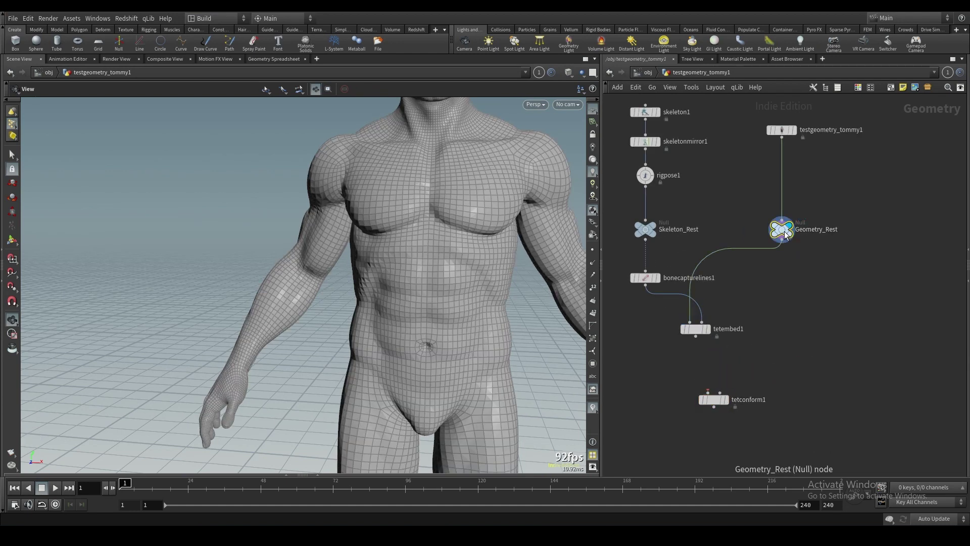
{"action": "left_click_drag", "start_coordinate": [392, 223], "coordinate": [351, 249]}
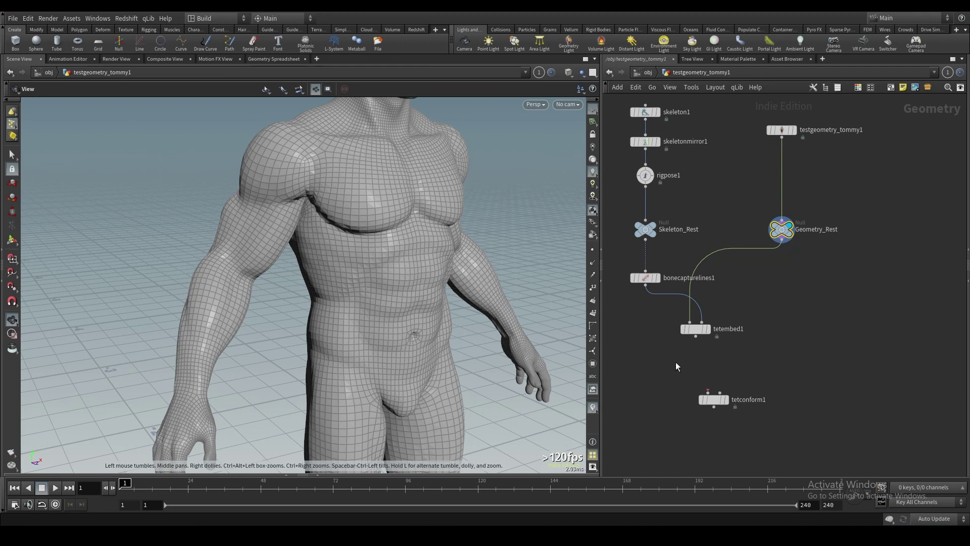
- Examine the Geometry_Rest body mesh around the torso, arms, shoulders and head from several angles
{"action": "left_click_drag", "start_coordinate": [347, 355], "coordinate": [303, 347]}
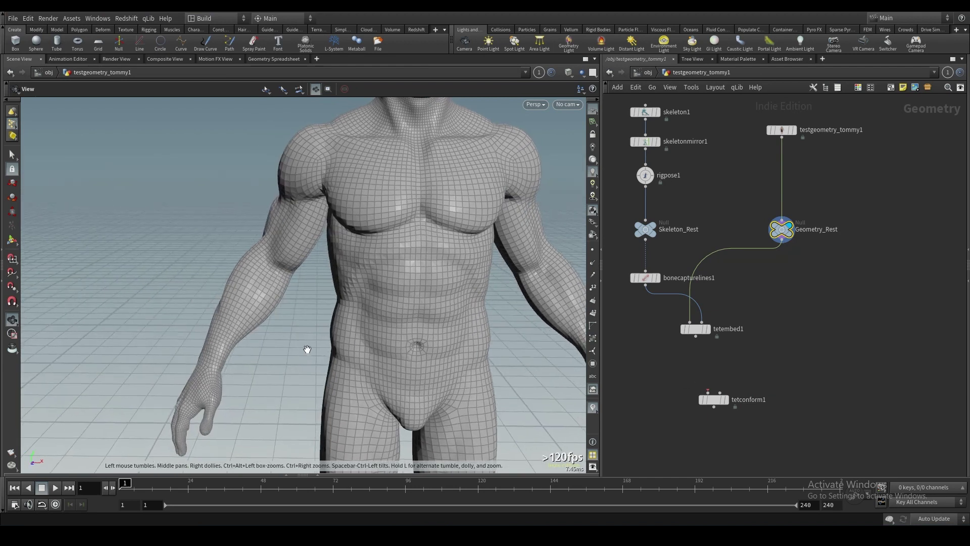
{"action": "right_click_drag", "start_coordinate": [304, 346], "coordinate": [343, 411]}
{"action": "left_click_drag", "start_coordinate": [351, 368], "coordinate": [387, 361]}
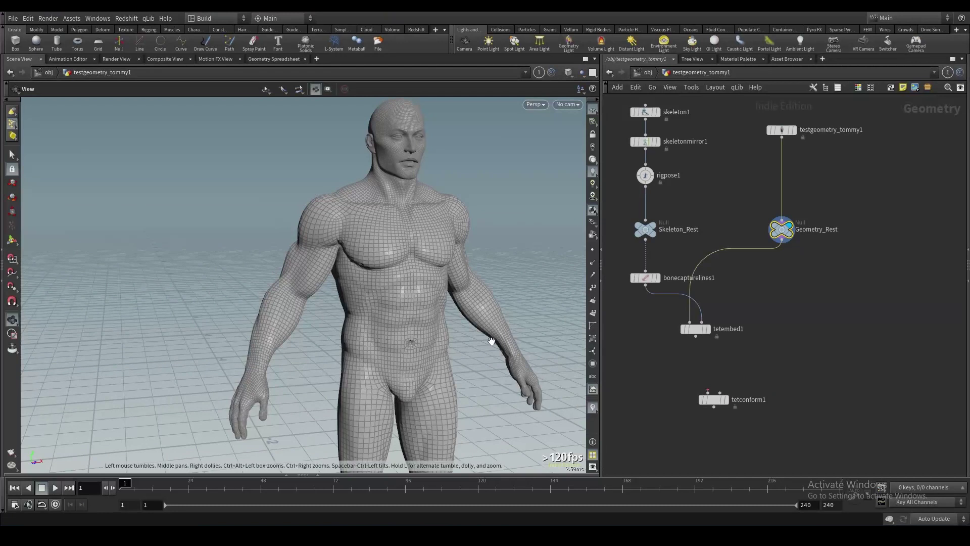
{"action": "right_click_drag", "start_coordinate": [434, 346], "coordinate": [441, 310]}
{"action": "mouse_move", "coordinate": [457, 288]}
{"action": "left_mouse_down"}
{"action": "mouse_move", "coordinate": [385, 288]}
{"action": "mouse_move", "coordinate": [379, 310]}
{"action": "mouse_move", "coordinate": [455, 296]}
{"action": "left_mouse_up"}
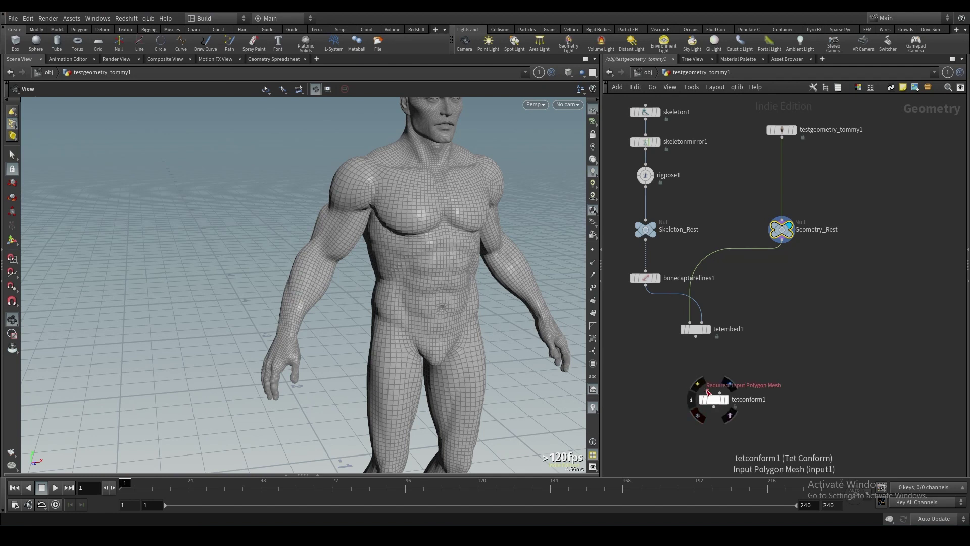
{"action": "middle_click_drag", "start_coordinate": [461, 227], "coordinate": [450, 262]}
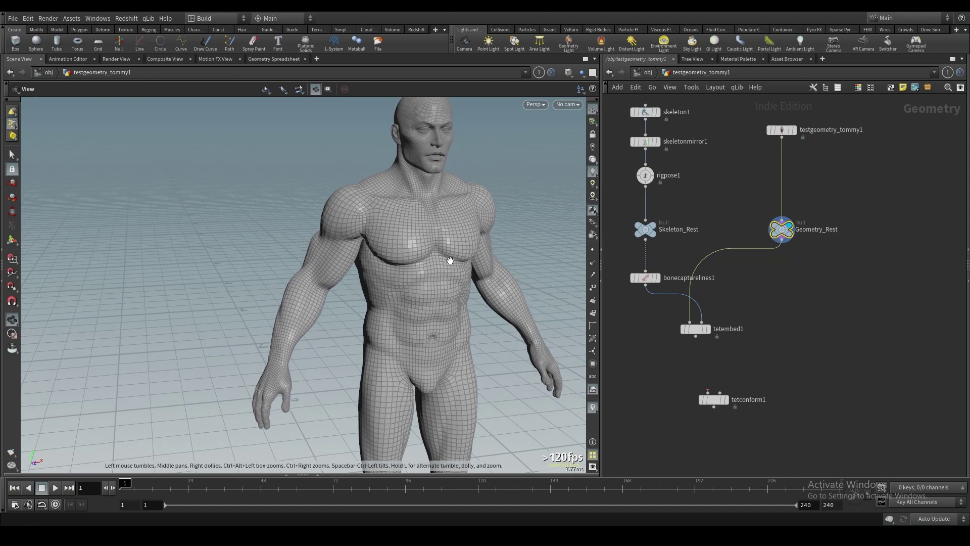
{"action": "right_click_drag", "start_coordinate": [450, 262], "coordinate": [459, 232]}
{"action": "left_click_drag", "start_coordinate": [459, 232], "coordinate": [400, 249]}
{"action": "mouse_move", "coordinate": [400, 249]}
{"action": "middle_mouse_down"}
{"action": "mouse_move", "coordinate": [421, 307]}
{"action": "mouse_move", "coordinate": [390, 247]}
{"action": "middle_mouse_up"}
{"action": "left_click_drag", "start_coordinate": [393, 262], "coordinate": [448, 209]}
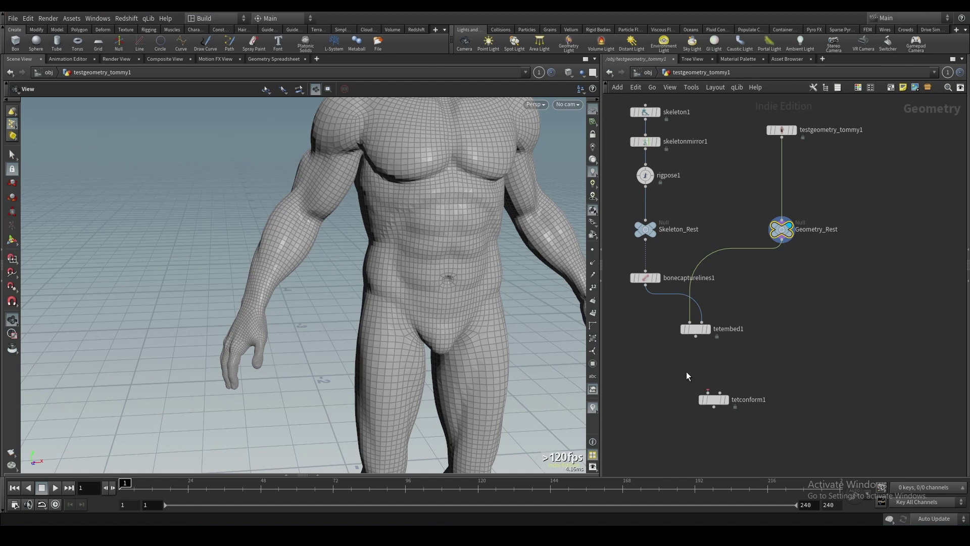
{"action": "middle_click_drag", "start_coordinate": [420, 196], "coordinate": [385, 363]}
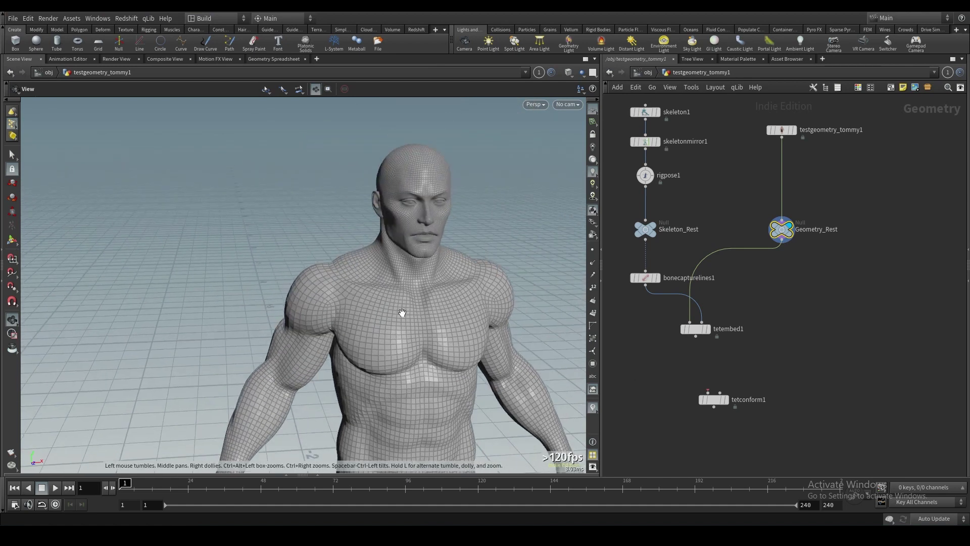
{"action": "scroll", "coordinate": [422, 244], "scroll_direction": "up", "scroll_amount": 4}
{"action": "left_click_drag", "start_coordinate": [353, 218], "coordinate": [393, 224]}
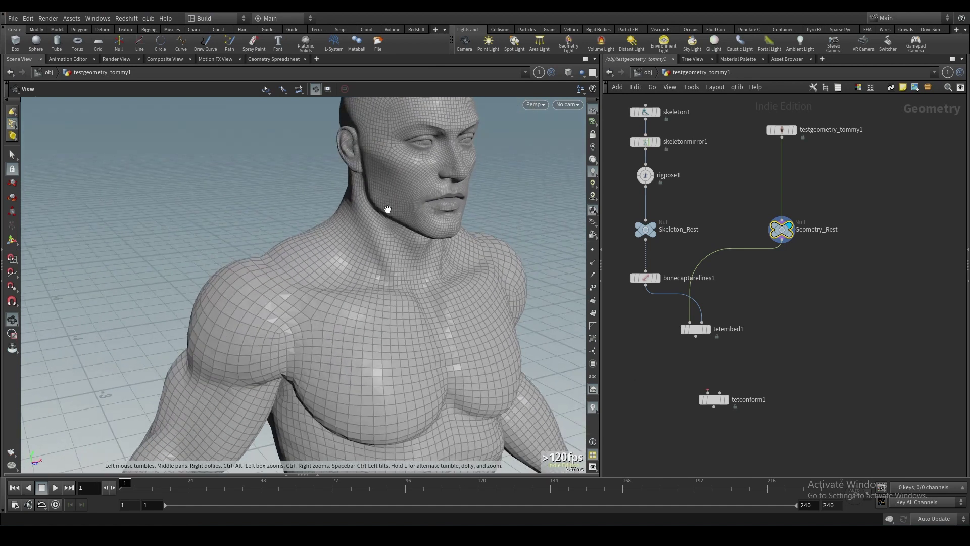
{"action": "middle_click_drag", "start_coordinate": [449, 350], "coordinate": [441, 283]}
{"action": "scroll", "coordinate": [441, 283], "scroll_direction": "down", "scroll_amount": 2}
{"action": "left_click_drag", "start_coordinate": [442, 283], "coordinate": [407, 275]}
- Connect Geometry_Rest to the Tet Conform node's first input and Bone Capture Lines to its second input
{"action": "left_click", "coordinate": [706, 391]}
{"action": "left_click", "coordinate": [780, 249]}
{"action": "left_click", "coordinate": [722, 393]}
{"action": "left_click", "coordinate": [646, 285]}
- Move the Tet Embed node aside and cut its wires from Geometry_Rest and Bone Capture Lines
{"action": "left_click_drag", "start_coordinate": [704, 334], "coordinate": [868, 329]}
{"action": "left_click", "coordinate": [861, 324]}
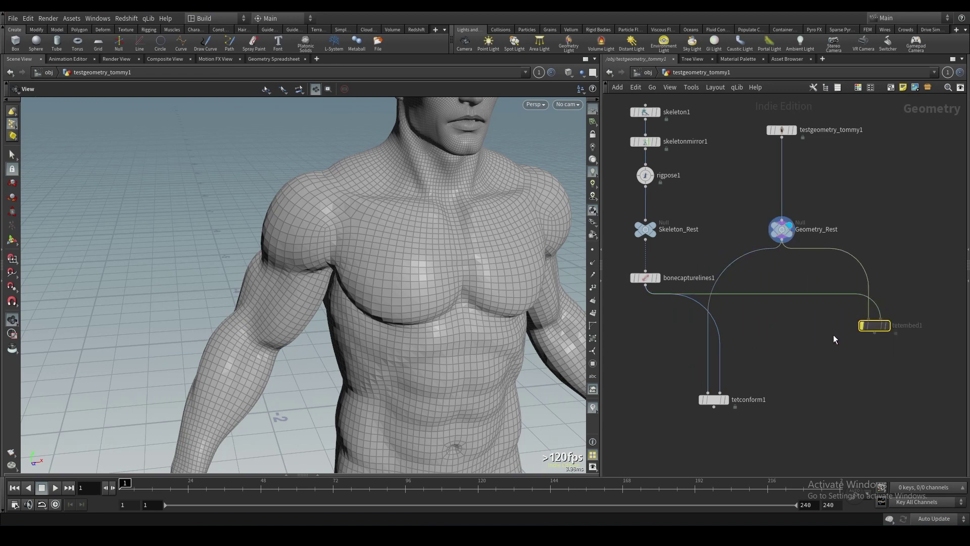
{"action": "left_click", "coordinate": [830, 334]}
{"action": "scroll", "coordinate": [819, 333], "scroll_direction": "down", "scroll_amount": 2}
{"action": "middle_click_drag", "start_coordinate": [772, 345], "coordinate": [796, 336]}
{"action": "scroll", "coordinate": [796, 336], "scroll_direction": "up", "scroll_amount": 2}
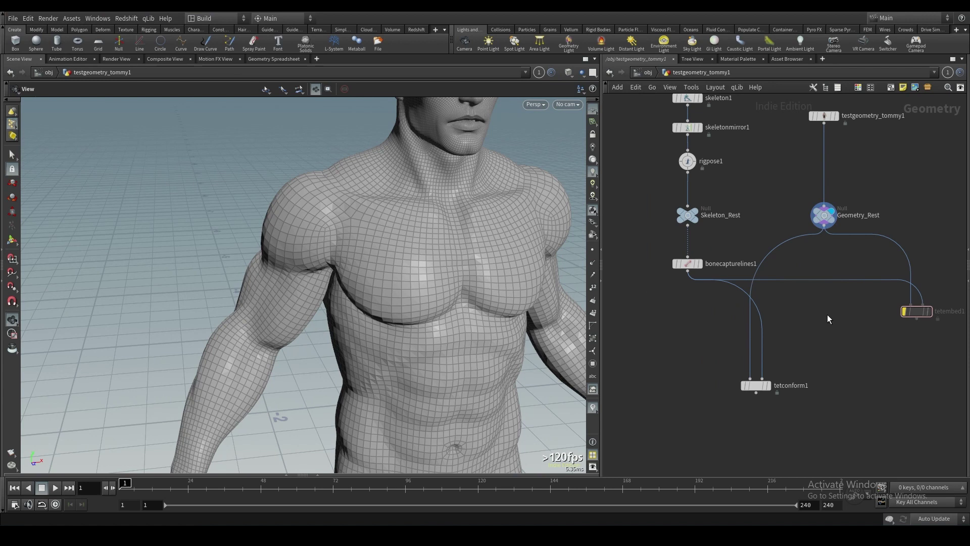
{"action": "key", "text": "y"}
{"action": "left_click_drag", "start_coordinate": [827, 315], "coordinate": [933, 227]}
{"action": "scroll", "coordinate": [932, 227], "scroll_direction": "down", "scroll_amount": 2}
{"action": "left_click_drag", "start_coordinate": [913, 297], "coordinate": [930, 221]}
{"action": "scroll", "coordinate": [797, 300], "scroll_direction": "up", "scroll_amount": 1}
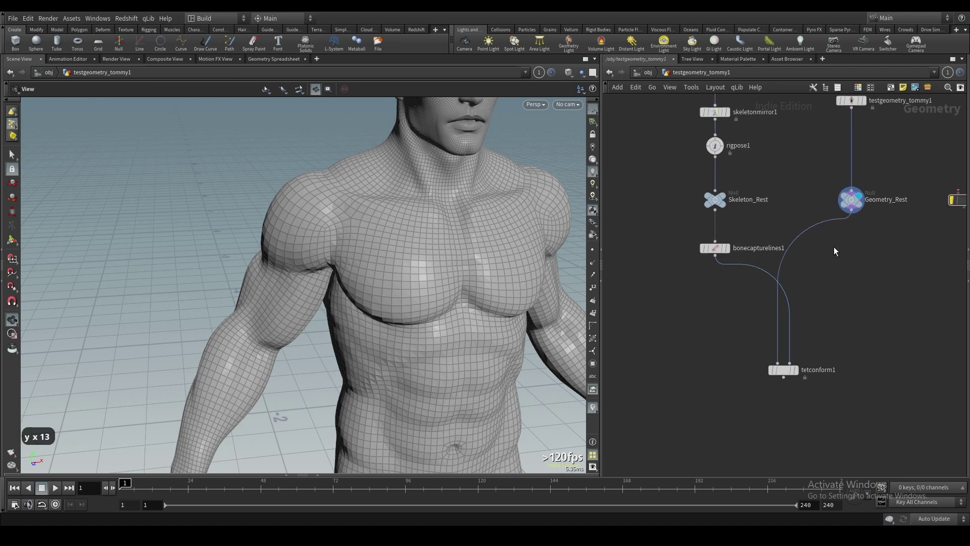
- Display the Tet Conform result and compare its torso mesh with the Geometry_Rest mesh
{"action": "mouse_move", "coordinate": [792, 358]}
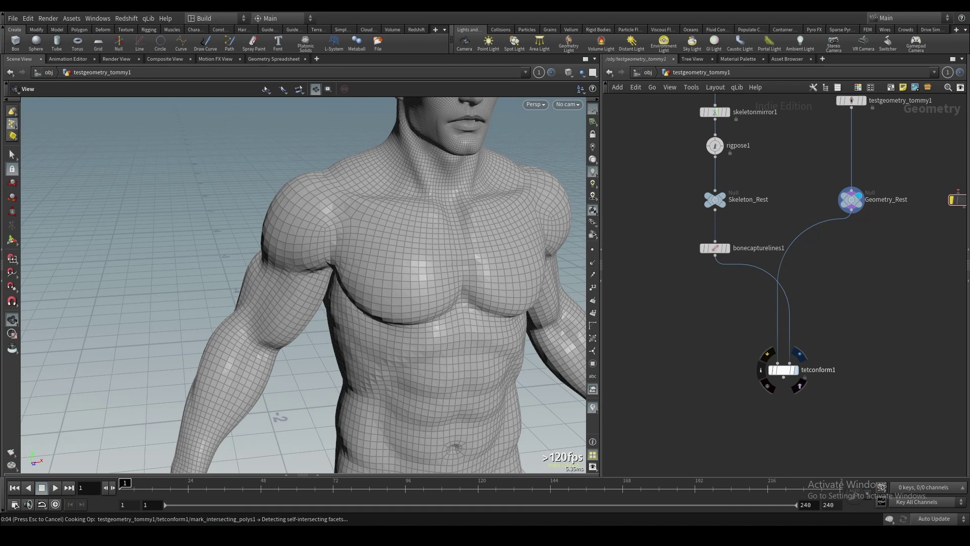
{"action": "left_click_drag", "start_coordinate": [494, 238], "coordinate": [358, 184]}
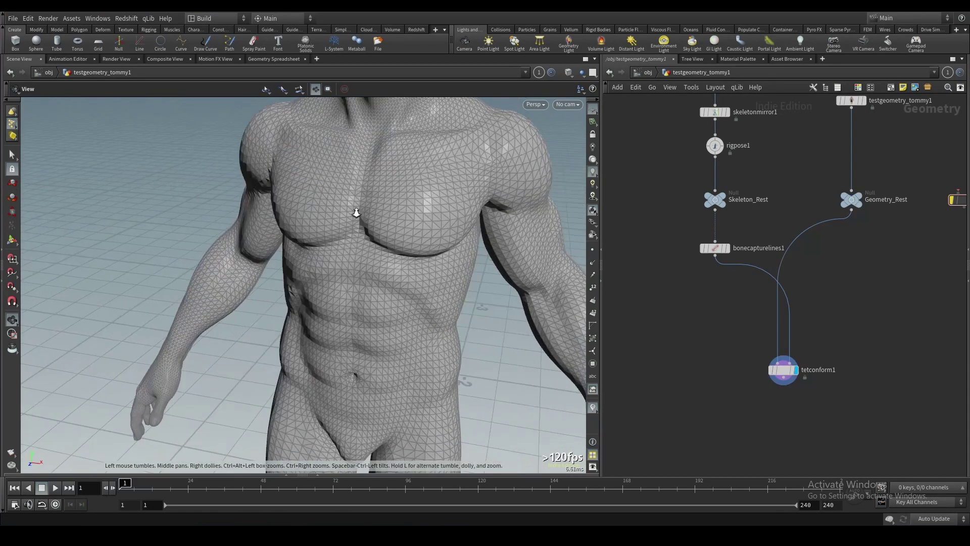
{"action": "scroll", "coordinate": [359, 184], "scroll_direction": "down", "scroll_amount": 3}
{"action": "left_click", "coordinate": [858, 194]}
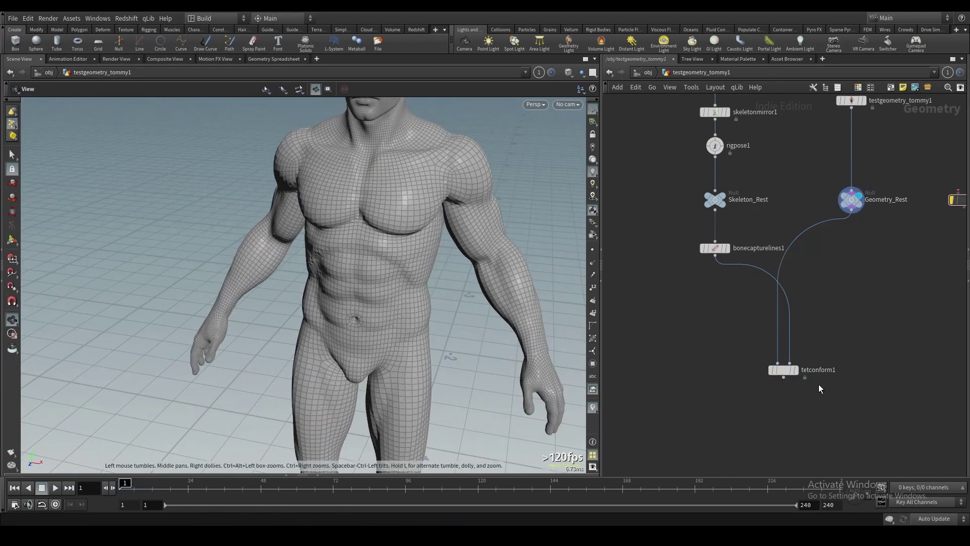
{"action": "left_click", "coordinate": [800, 354]}
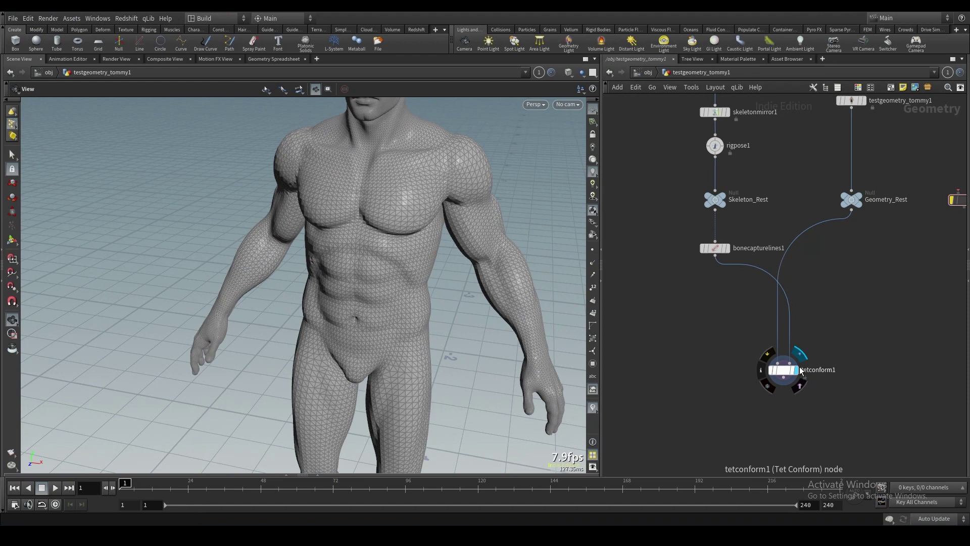
- Examine the Tet Conform mesh over the character's torso, head, arms and legs
{"action": "left_click_drag", "start_coordinate": [387, 262], "coordinate": [372, 284]}
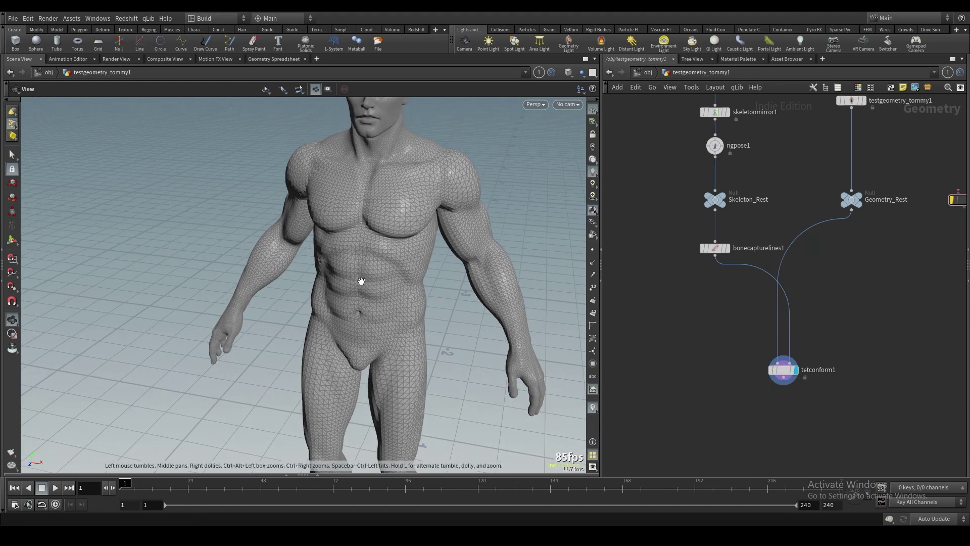
{"action": "left_click_drag", "start_coordinate": [374, 248], "coordinate": [410, 241]}
{"action": "middle_click_drag", "start_coordinate": [356, 220], "coordinate": [361, 279]}
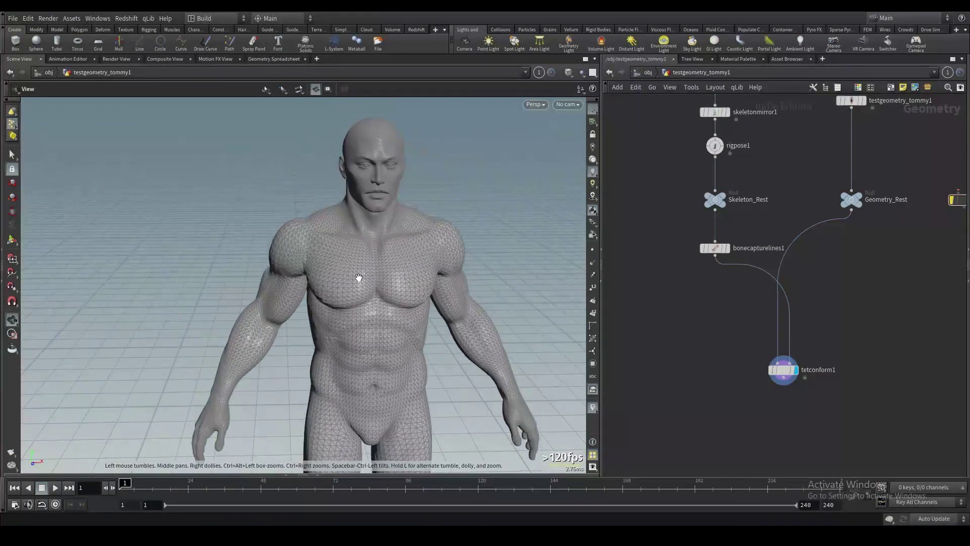
{"action": "left_click_drag", "start_coordinate": [361, 280], "coordinate": [247, 266]}
{"action": "middle_click_drag", "start_coordinate": [338, 297], "coordinate": [344, 230]}
{"action": "right_click_drag", "start_coordinate": [343, 230], "coordinate": [372, 313]}
{"action": "left_click_drag", "start_coordinate": [371, 313], "coordinate": [355, 277]}
{"action": "right_click_drag", "start_coordinate": [452, 227], "coordinate": [396, 262]}
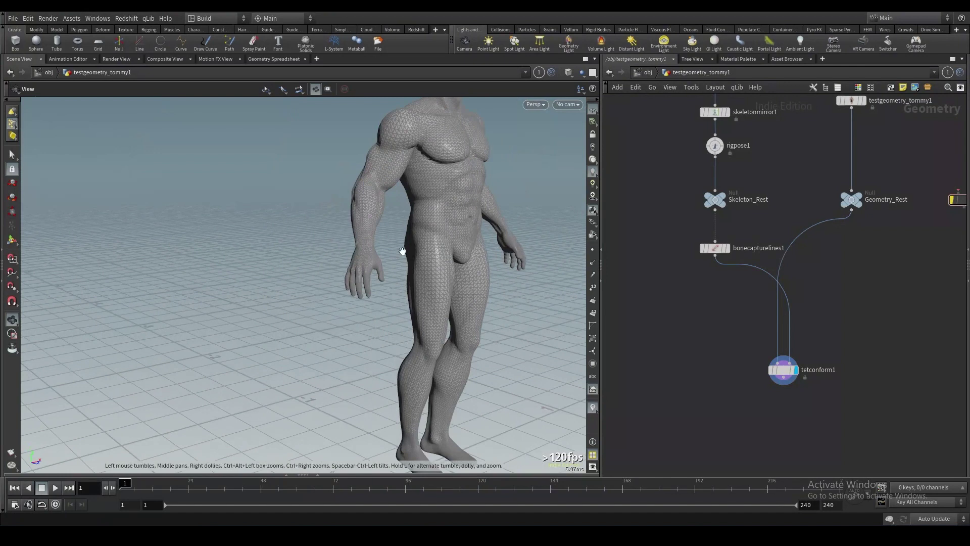
{"action": "middle_click_drag", "start_coordinate": [422, 225], "coordinate": [402, 285]}
{"action": "left_click_drag", "start_coordinate": [402, 285], "coordinate": [361, 311]}
{"action": "scroll", "coordinate": [720, 368], "scroll_direction": "down", "scroll_amount": 3}
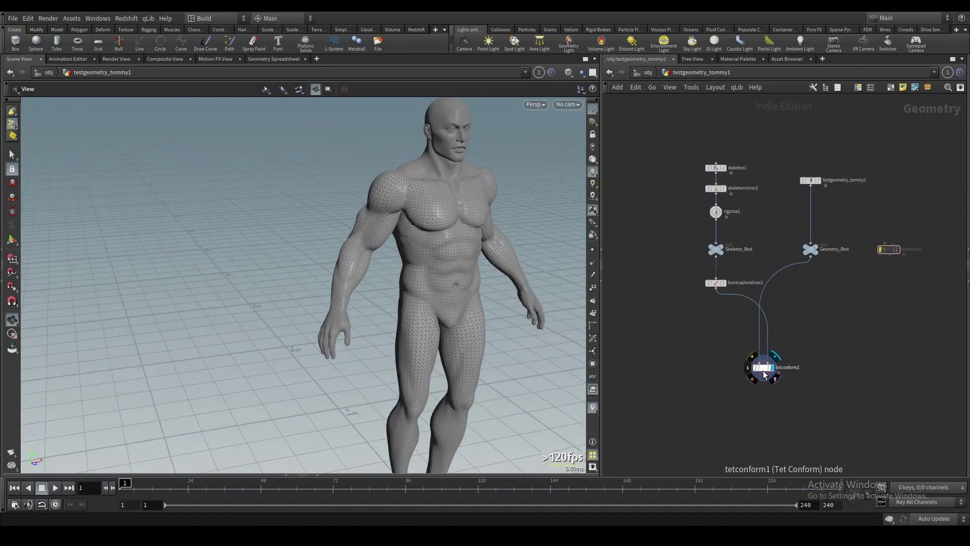
- Move the disconnected Tet Embed node farther aside and shift the Tet Conform node closer beneath Geometry_Rest
{"action": "left_click", "coordinate": [763, 377]}
{"action": "key", "text": "Escape"}
{"action": "left_click_drag", "start_coordinate": [894, 253], "coordinate": [917, 244]}
{"action": "left_click_drag", "start_coordinate": [764, 368], "coordinate": [788, 342]}
{"action": "scroll", "coordinate": [744, 350], "scroll_direction": "up", "scroll_amount": 3}
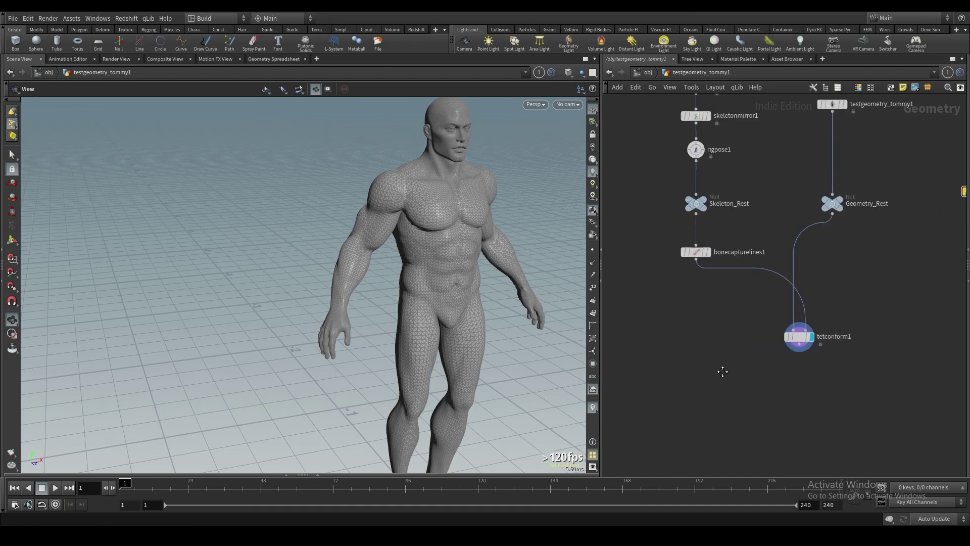
{"action": "middle_click_drag", "start_coordinate": [748, 371], "coordinate": [691, 383]}
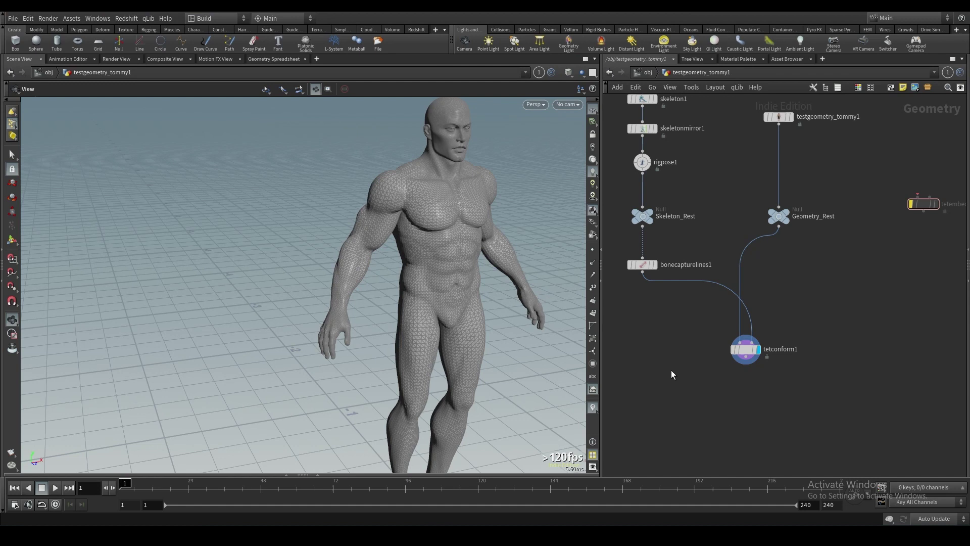
- Add a Bone Capture Biharmonic node below the Tet Conform node
{"action": "key", "text": "Tab"}
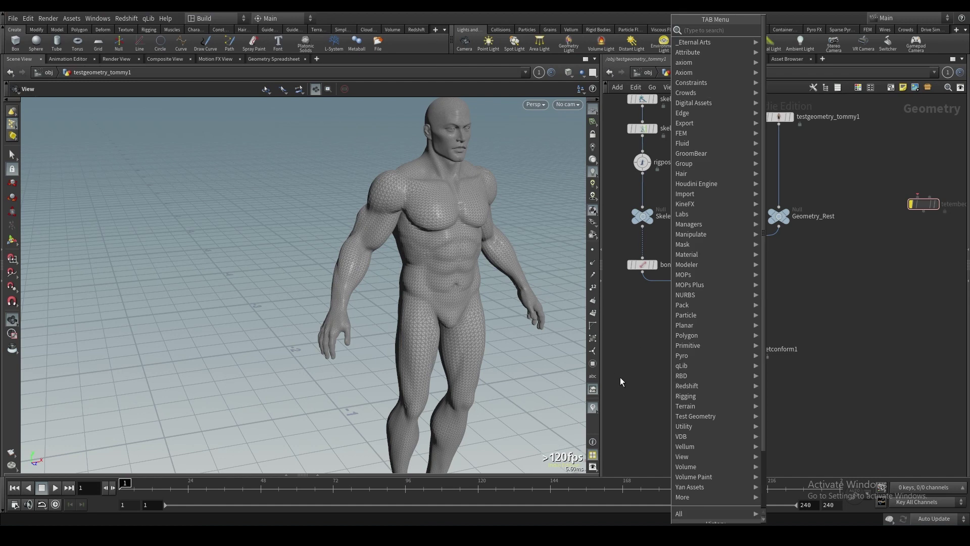
{"action": "type", "text": "bi"}
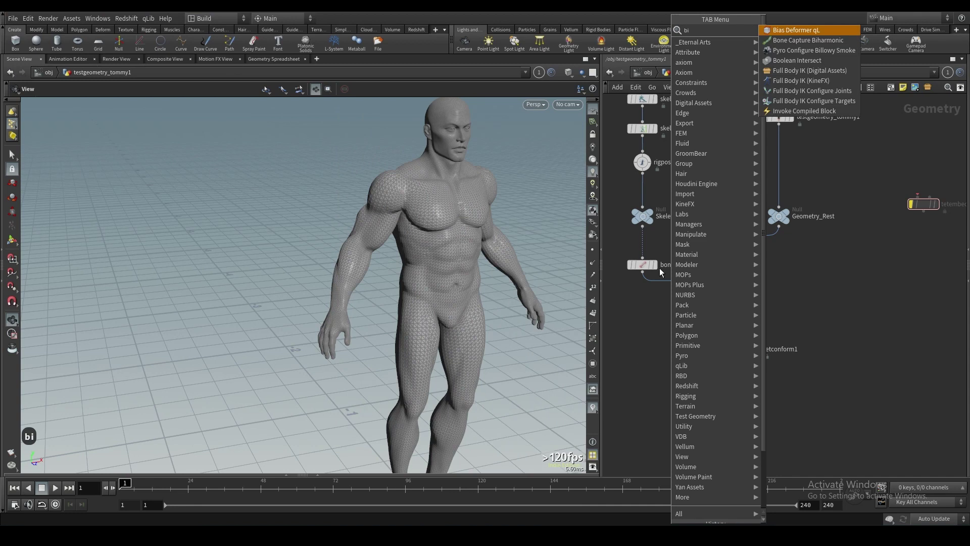
{"action": "left_click", "coordinate": [810, 41]}
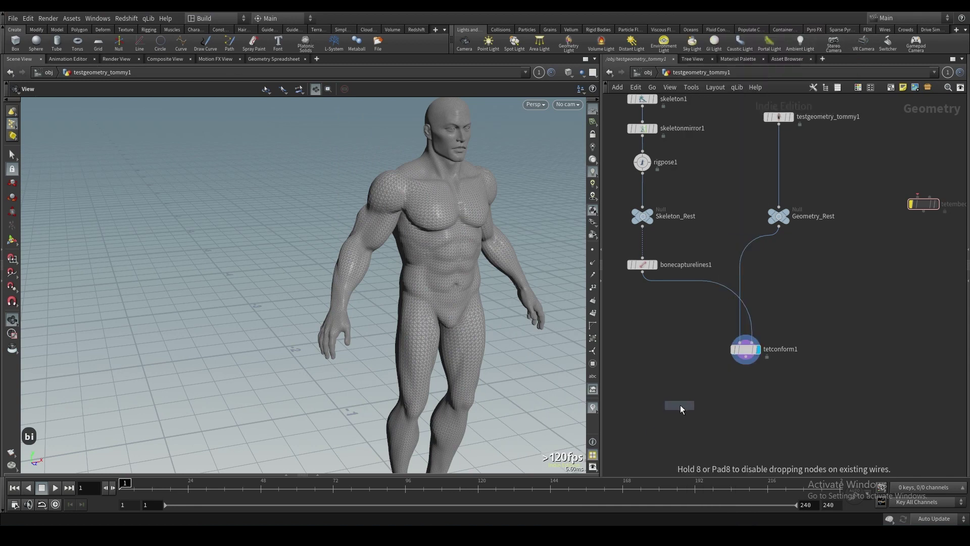
{"action": "left_click", "coordinate": [665, 414]}
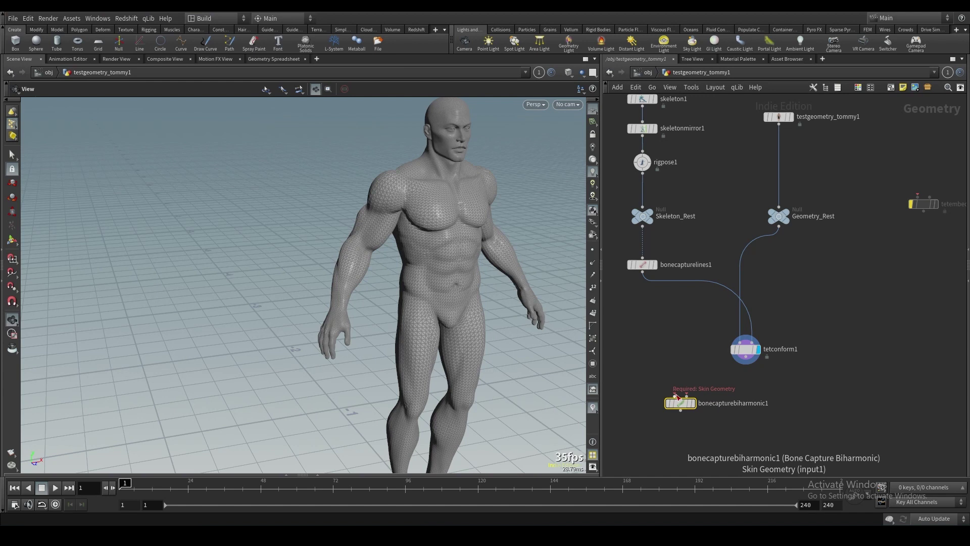
- Connect Geometry_Rest to the biharmonic node's skin geometry input and Tet Conform to its capture geometry input, and display the node
{"action": "left_click", "coordinate": [676, 395]}
{"action": "left_click", "coordinate": [778, 226]}
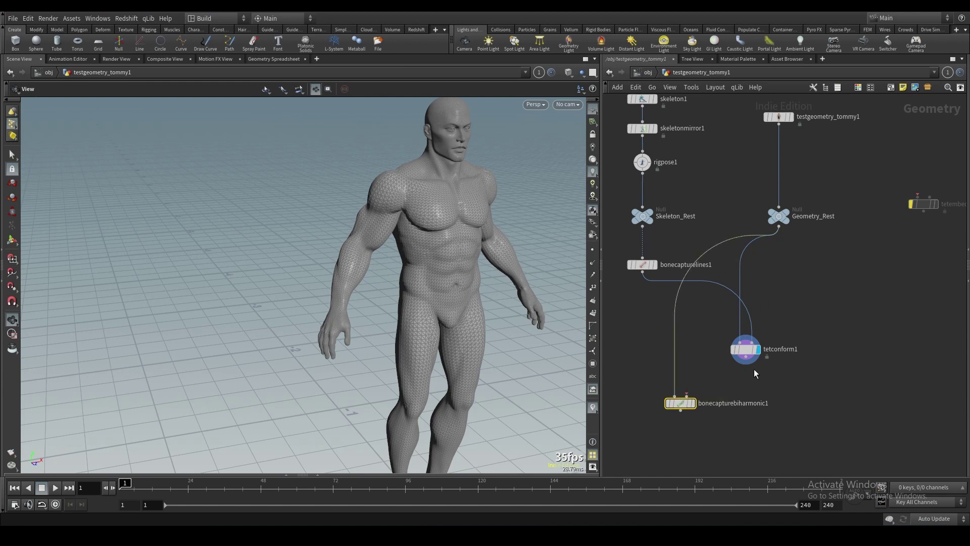
{"action": "left_click", "coordinate": [756, 392]}
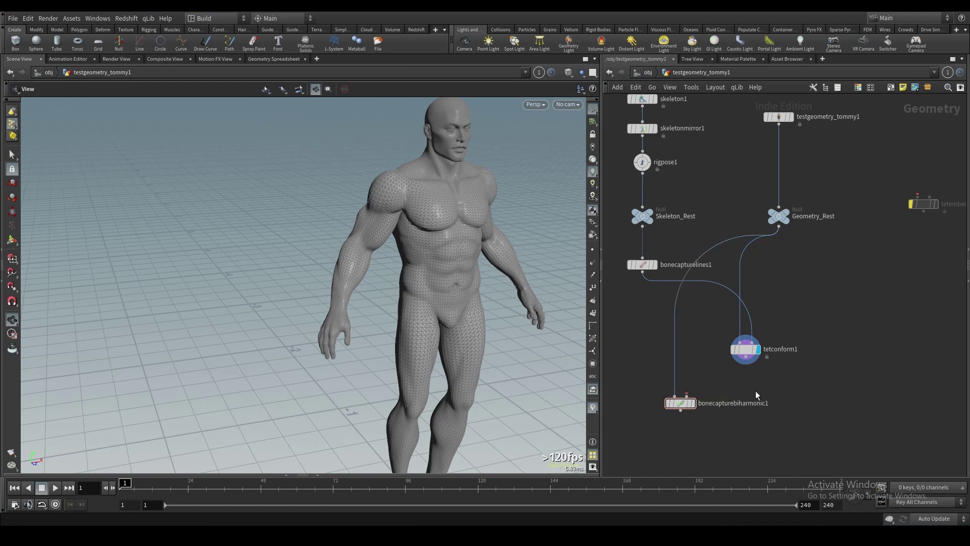
{"action": "left_click", "coordinate": [686, 394]}
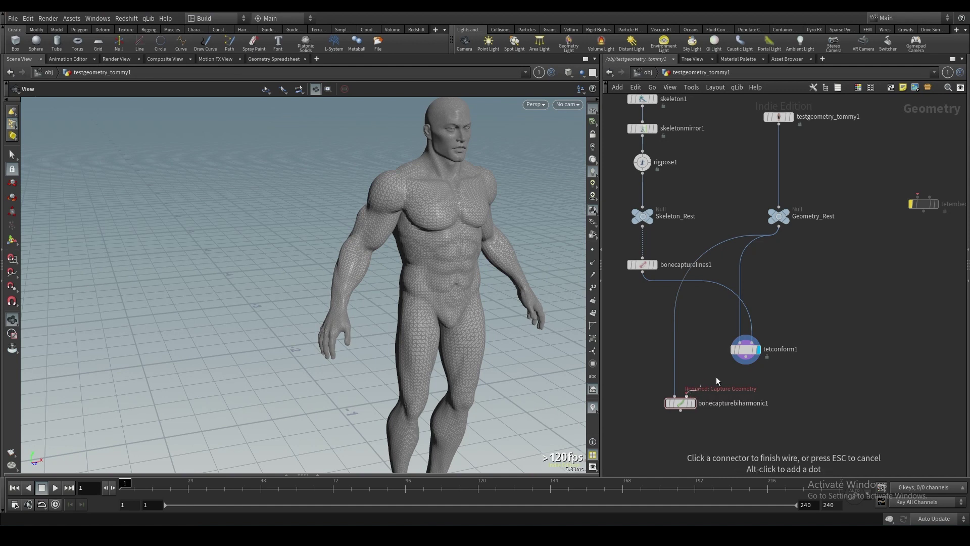
{"action": "left_click", "coordinate": [747, 358]}
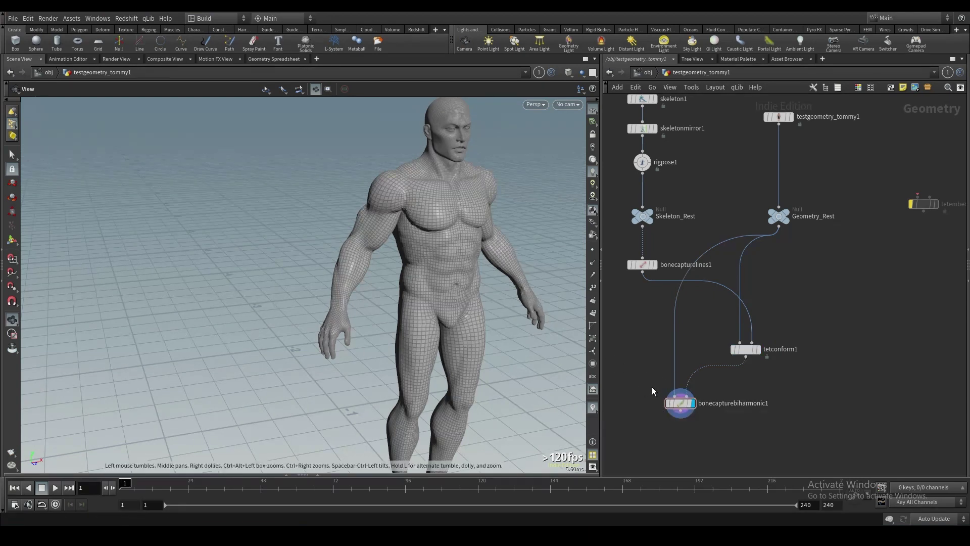
- Add a Null node connected directly below the Bone Capture Biharmonic node
{"action": "scroll", "coordinate": [652, 387], "scroll_direction": "down", "scroll_amount": 3}
{"action": "key", "text": "Tab"}
{"action": "type", "text": "nul"}
{"action": "key", "text": "Return"}
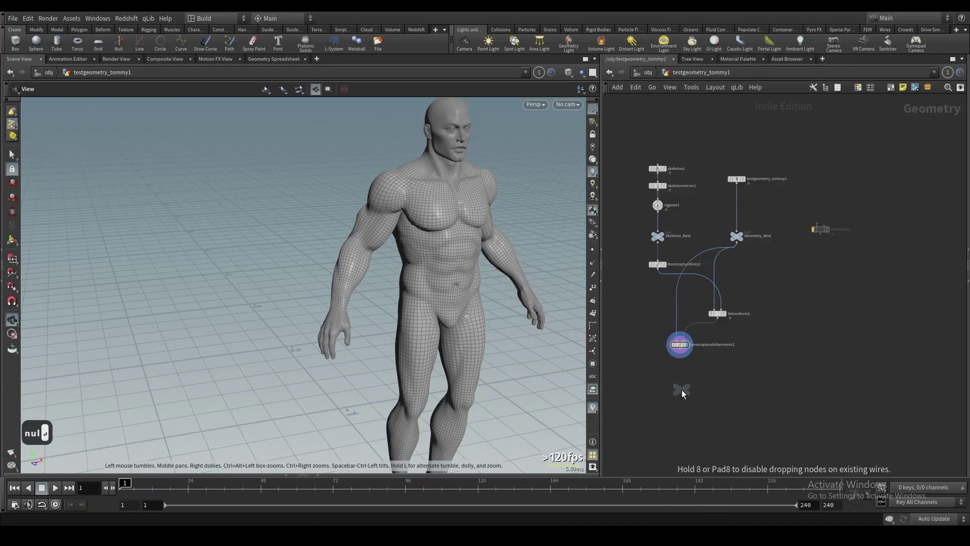
{"action": "left_click", "coordinate": [680, 385]}
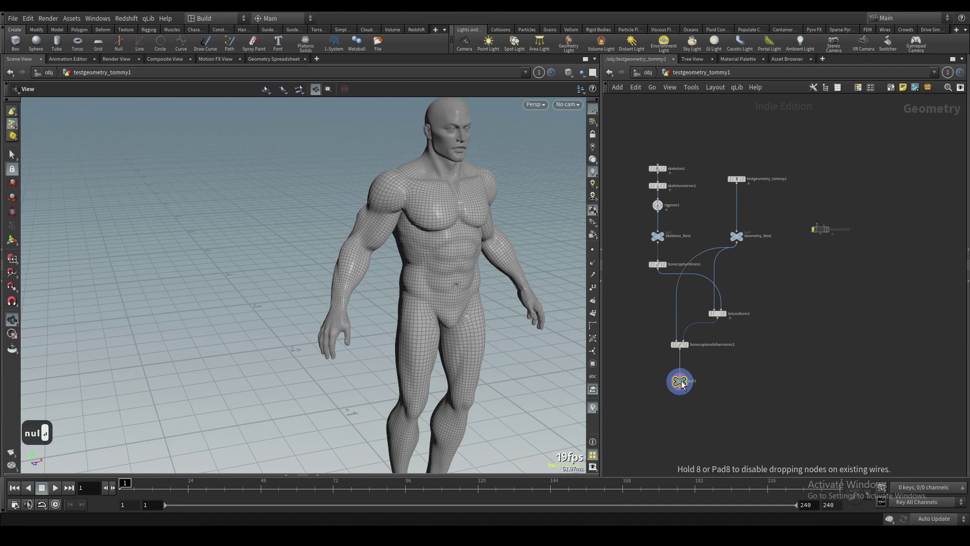
- Rename the new Null node as Charcater_Rest_Bound
{"action": "double_click", "coordinate": [693, 380]}
{"action": "key", "text": "Caps_Lock"}
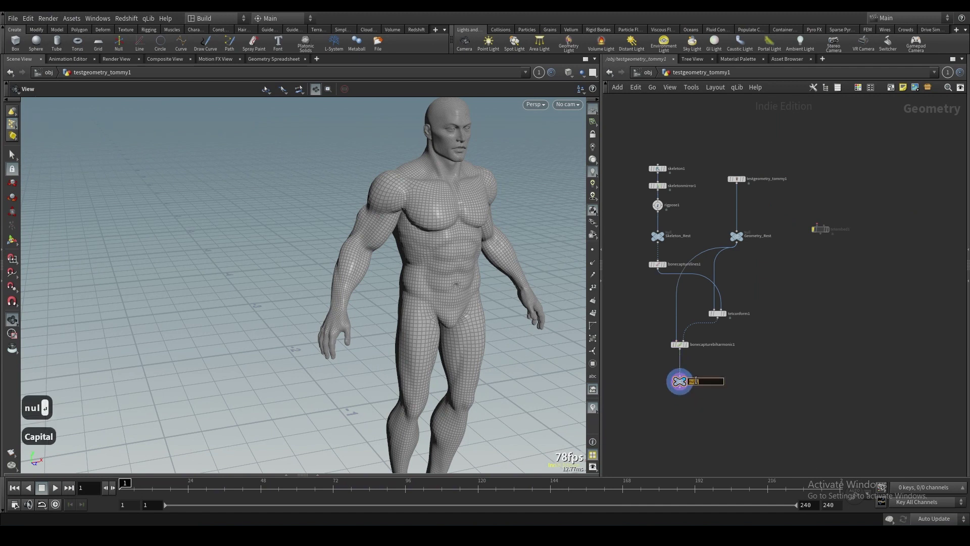
{"action": "type", "text": "C"}
{"action": "key", "text": "Caps_Lock"}
{"action": "type", "text": "harcater"}
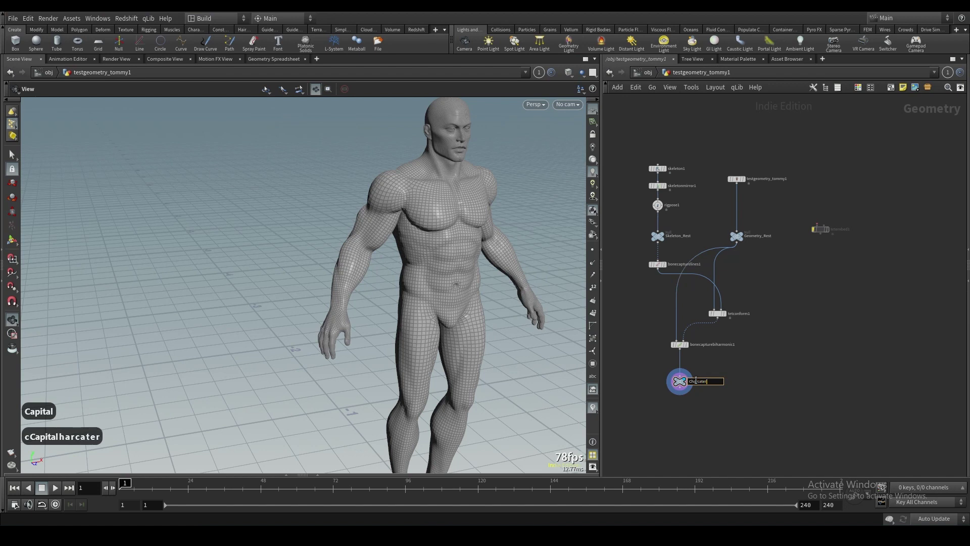
{"action": "type", "text": "_Rest_Bound"}
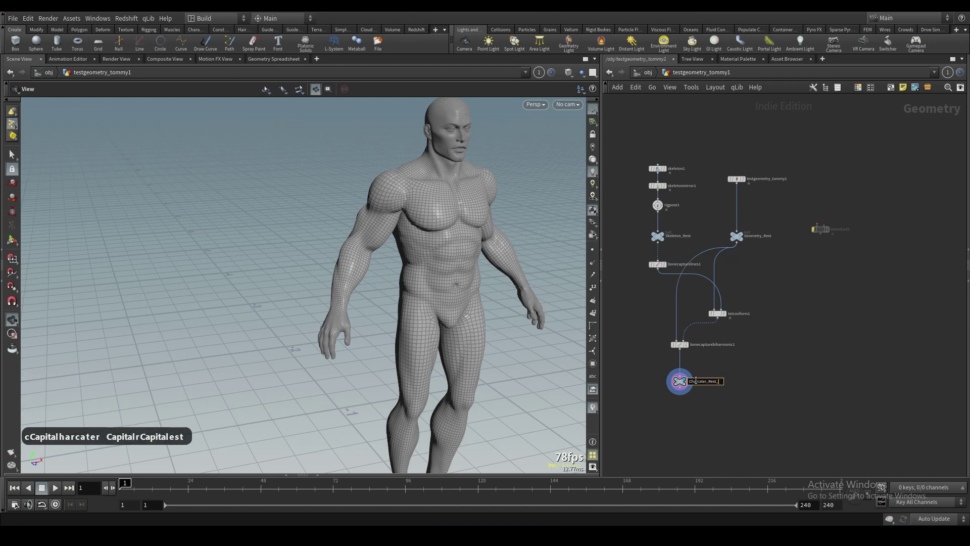
{"action": "key", "text": "Return"}
{"action": "scroll", "coordinate": [659, 439], "scroll_direction": "up", "scroll_amount": 3}
{"action": "left_click_drag", "start_coordinate": [662, 385], "coordinate": [709, 312]}
{"action": "scroll", "coordinate": [696, 361], "scroll_direction": "down", "scroll_amount": 3}
{"action": "middle_click_drag", "start_coordinate": [686, 398], "coordinate": [687, 390]}
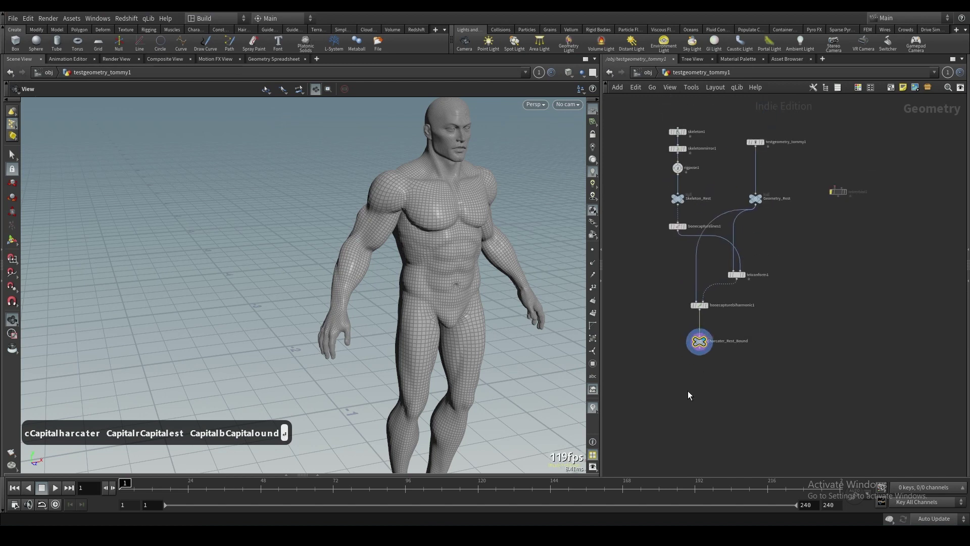
{"action": "right_click", "coordinate": [688, 390]}
{"action": "left_click", "coordinate": [659, 388]}
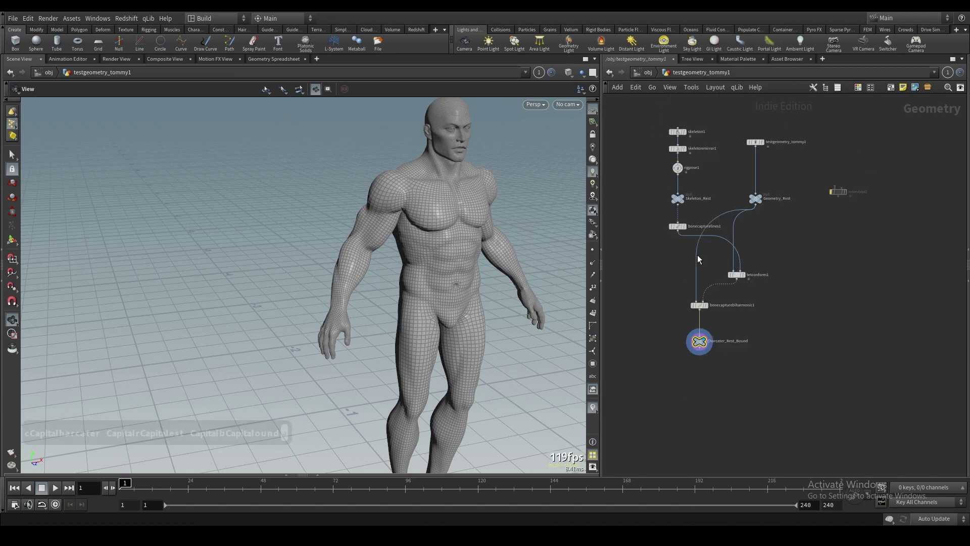
{"action": "middle_click_drag", "start_coordinate": [681, 250], "coordinate": [694, 256]}
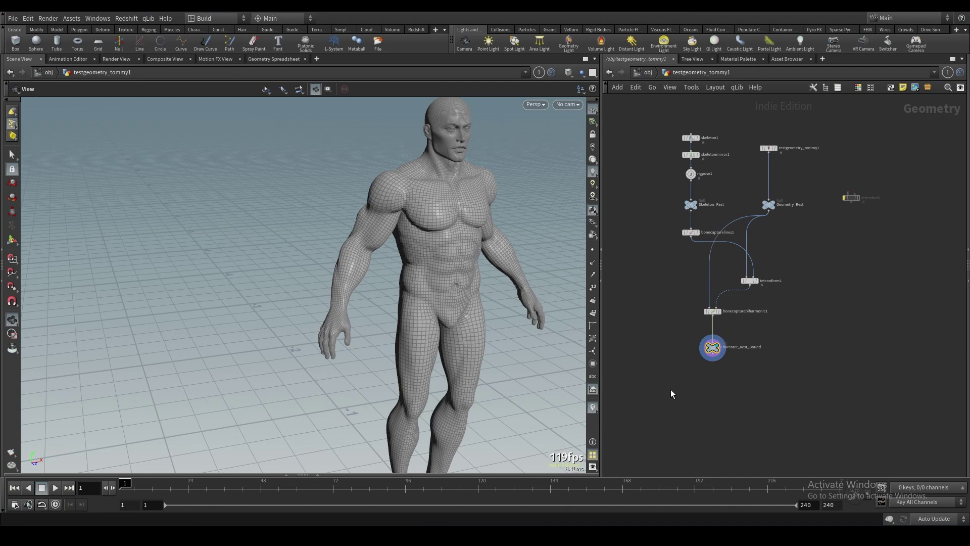
{"action": "key", "text": "Tab"}
{"action": "type", "text": "bgo"}
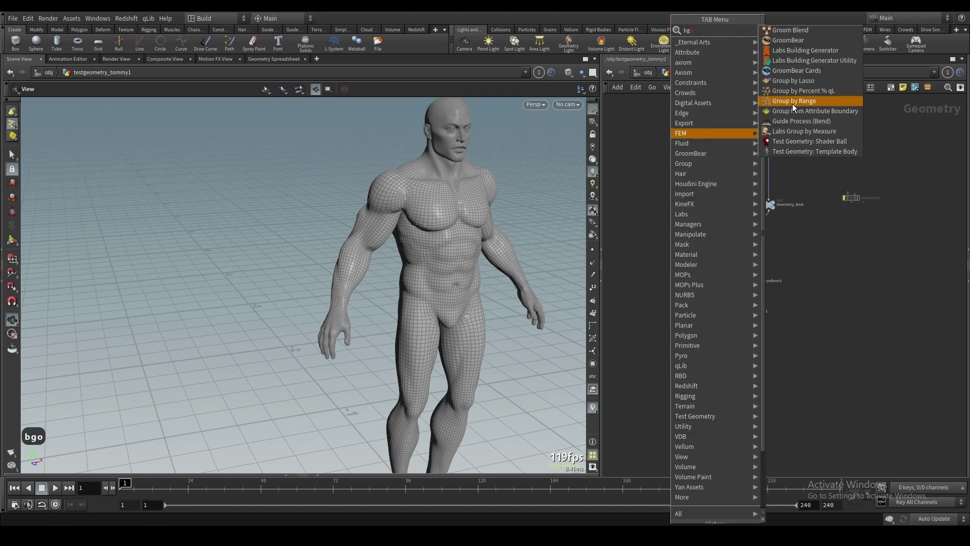
{"action": "key", "text": "Escape"}
- Add a Bone Deform node below Charcater_Rest_Bound and connect that null to its Geometry to Deform input
{"action": "key", "text": "Tab"}
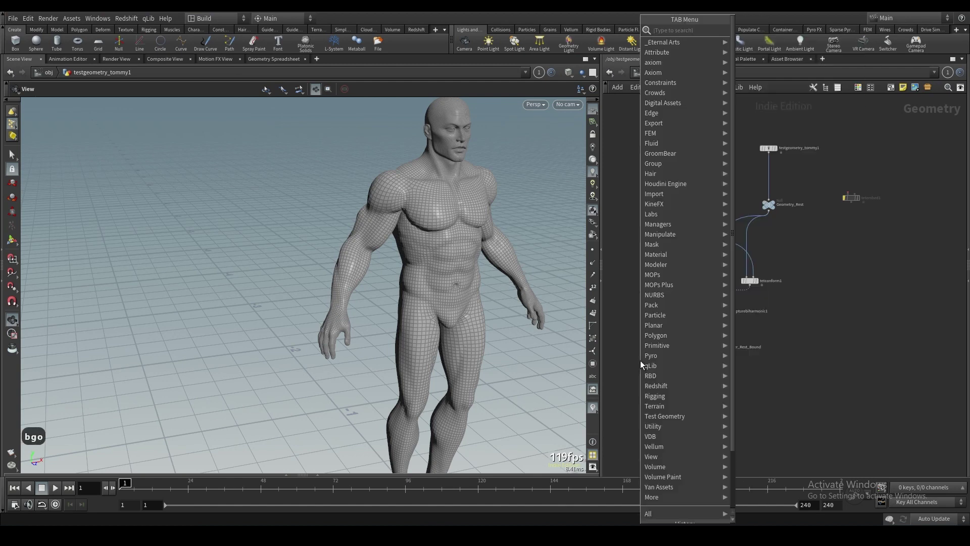
{"action": "type", "text": "bon"}
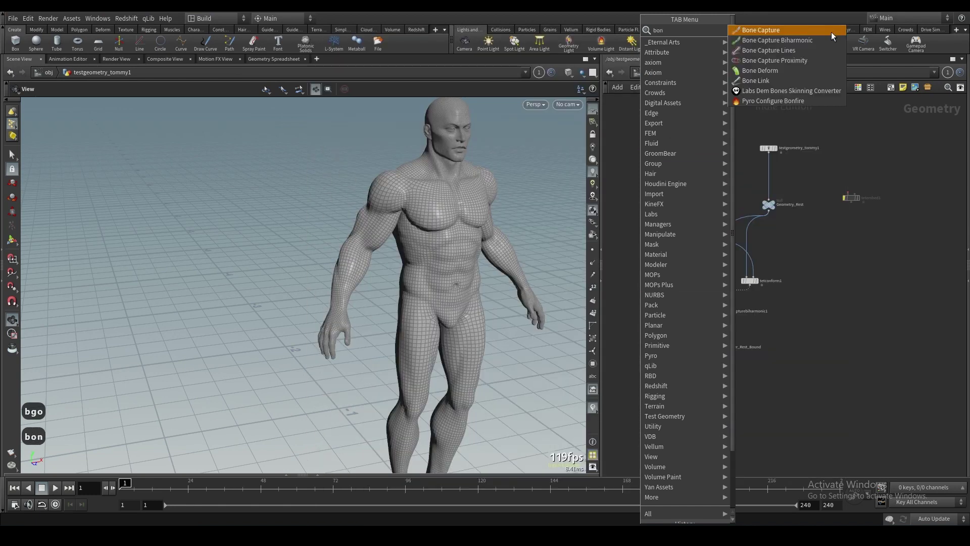
{"action": "left_click", "coordinate": [798, 71]}
{"action": "left_click", "coordinate": [718, 421]}
{"action": "scroll", "coordinate": [714, 415], "scroll_direction": "up", "scroll_amount": 2}
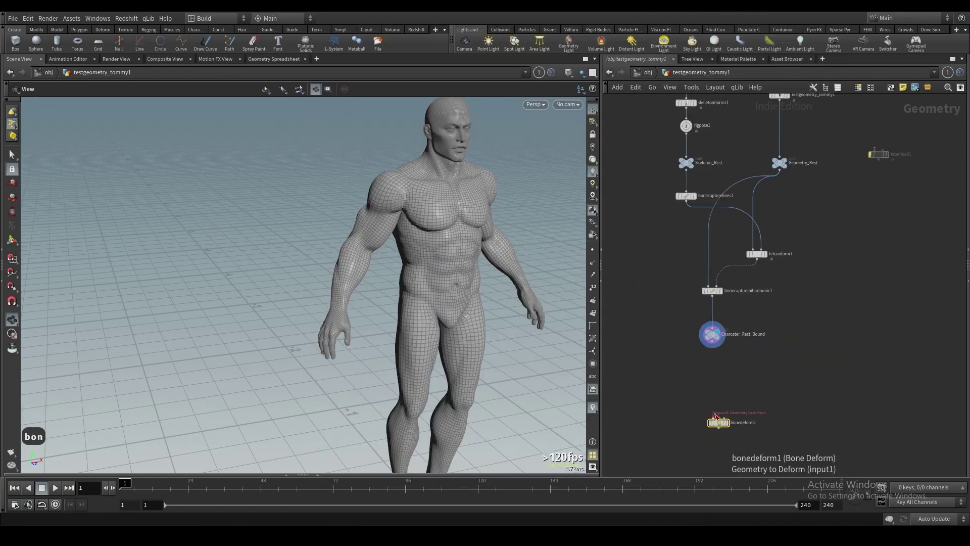
{"action": "left_click", "coordinate": [711, 419]}
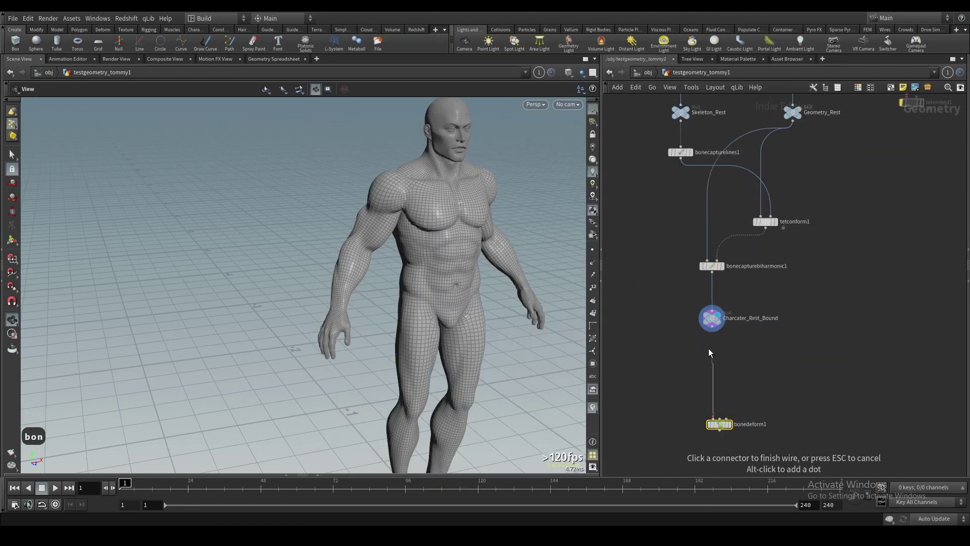
{"action": "left_click", "coordinate": [724, 320]}
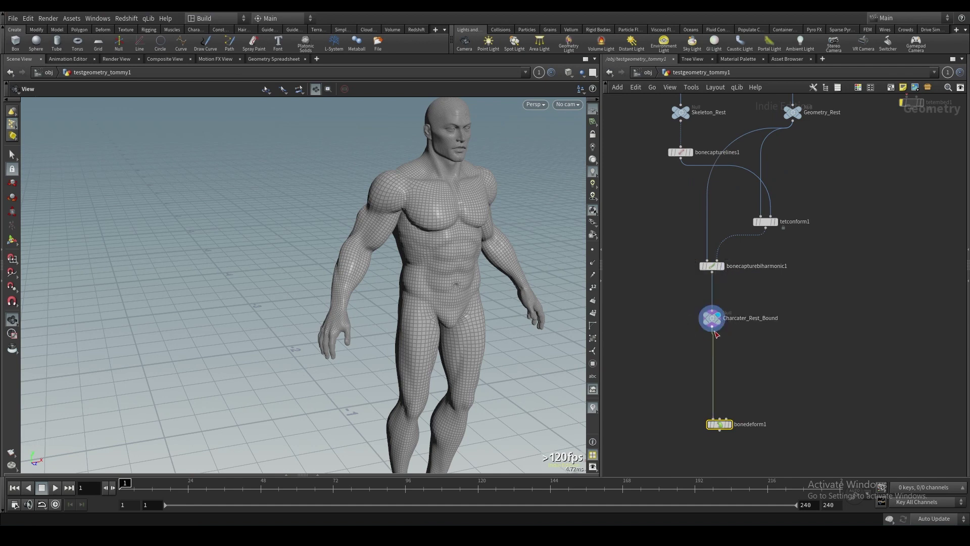
- Connect Skeleton_Rest to the Bone Deform node's second and Deform Point Transforms inputs, moving the node aside and displaying it
{"action": "left_click", "coordinate": [721, 419]}
{"action": "scroll", "coordinate": [699, 333], "scroll_direction": "down", "scroll_amount": 3}
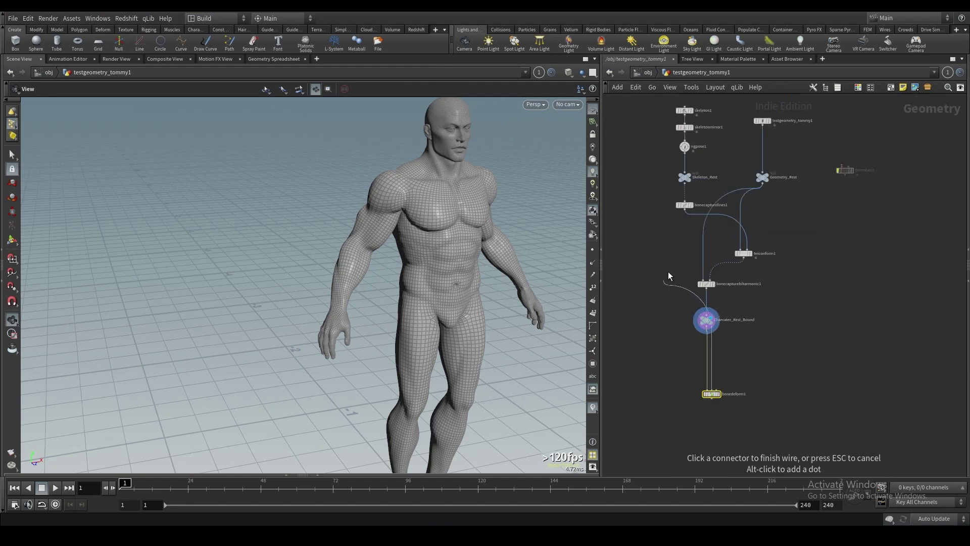
{"action": "left_click", "coordinate": [685, 185]}
{"action": "left_click_drag", "start_coordinate": [715, 394], "coordinate": [639, 396]}
{"action": "middle_click_drag", "start_coordinate": [675, 369], "coordinate": [739, 389]}
{"action": "scroll", "coordinate": [745, 375], "scroll_direction": "up", "scroll_amount": 3}
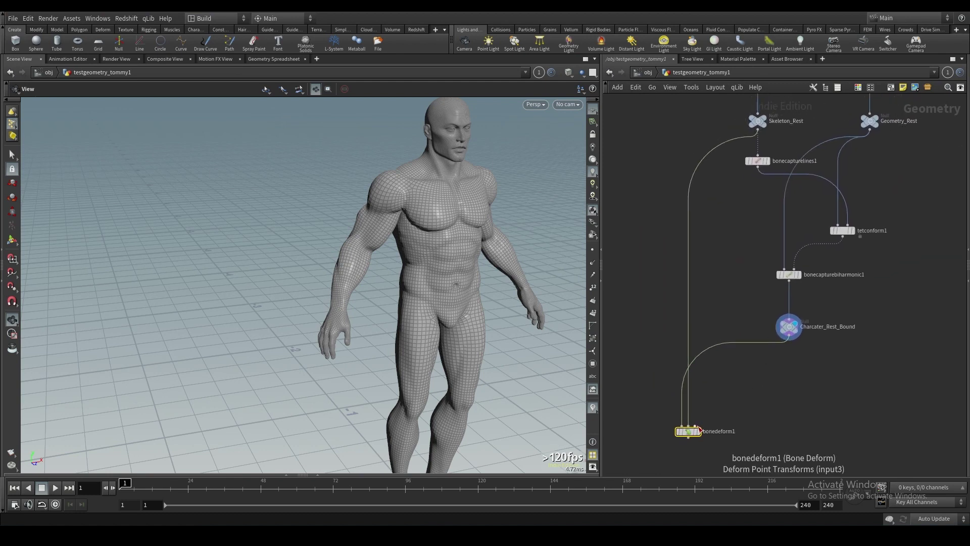
{"action": "left_click", "coordinate": [758, 131]}
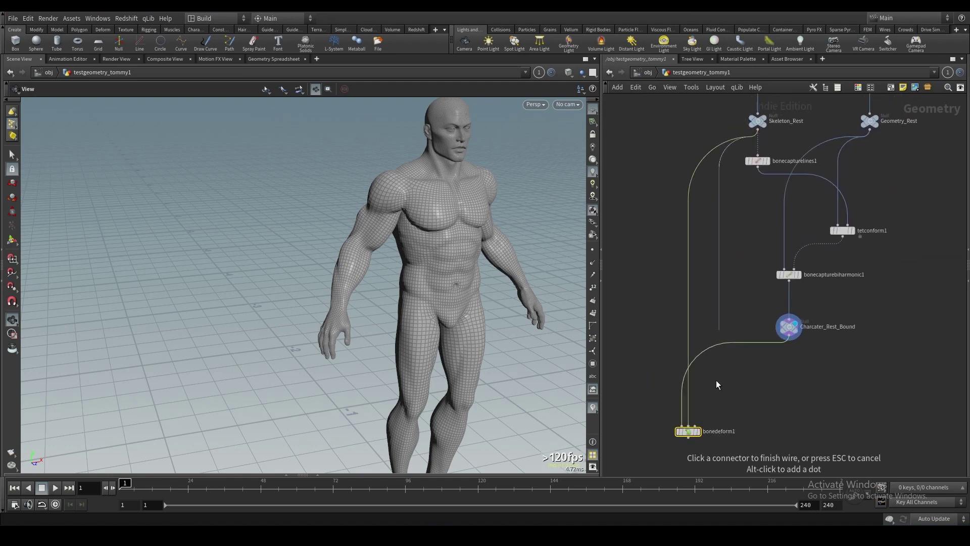
{"action": "left_click", "coordinate": [696, 427]}
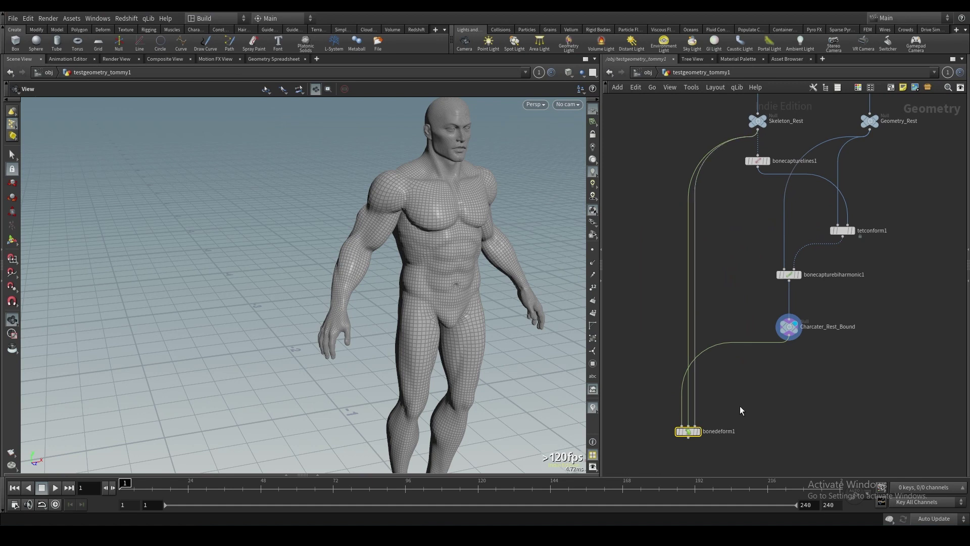
{"action": "left_click", "coordinate": [698, 431]}
{"action": "left_click_drag", "start_coordinate": [689, 432], "coordinate": [675, 438]}
- Insert a Rig Pose node on the wire from Skeleton_Rest to the Bone Deform node's Deform Point Transforms input
{"action": "key", "text": "Tab"}
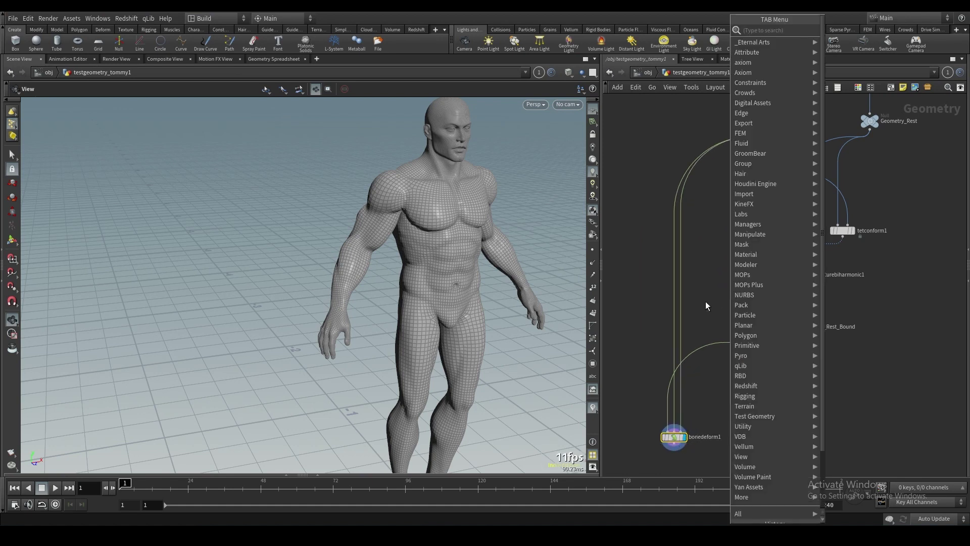
{"action": "type", "text": "rig"}
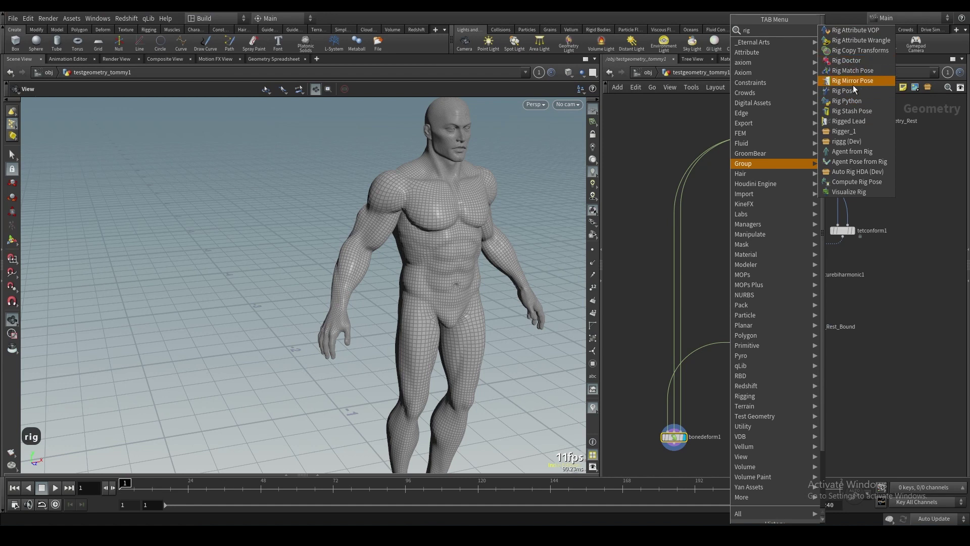
{"action": "left_click", "coordinate": [847, 92]}
{"action": "left_click", "coordinate": [680, 266]}
{"action": "left_click_drag", "start_coordinate": [680, 266], "coordinate": [690, 276]}
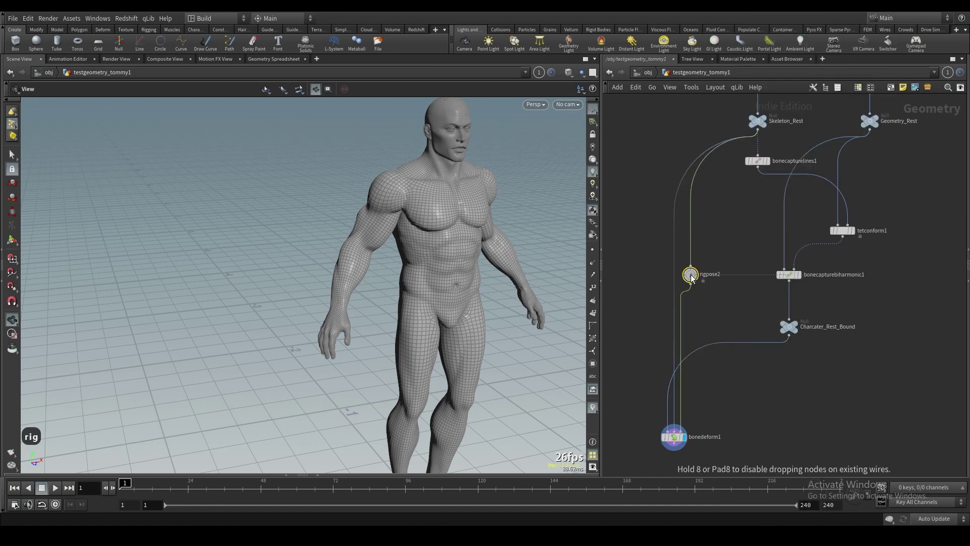
- Try rotating the character's right elbow joint with the new Rig Pose, and undo the rotation
{"action": "key", "text": "Return"}
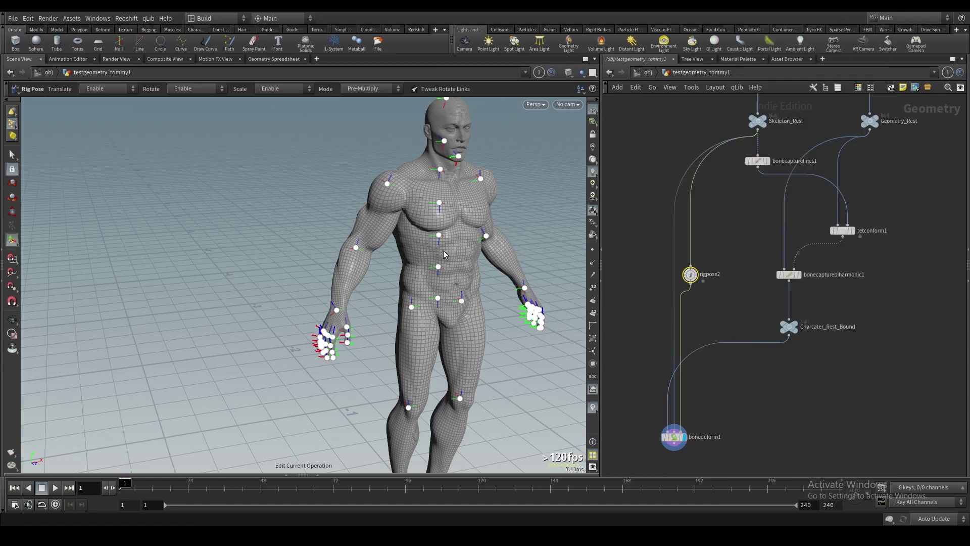
{"action": "left_click", "coordinate": [357, 249]}
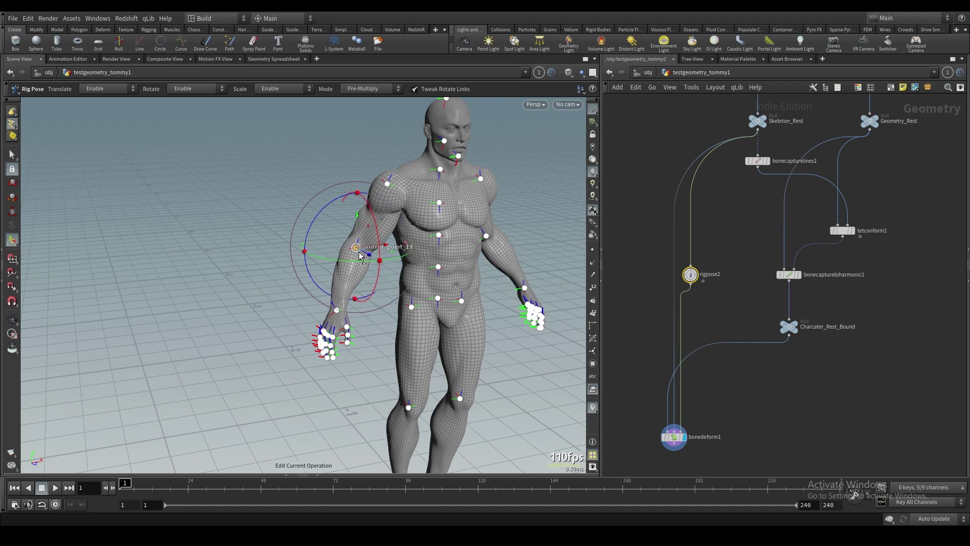
{"action": "key", "text": "m"}
{"action": "key", "text": "m"}
{"action": "left_click_drag", "start_coordinate": [382, 252], "coordinate": [352, 296]}
{"action": "key", "text": "ctrl+z"}
{"action": "key", "text": "Escape"}
- Rotate several body joints in the Rig Pose, including the spine and chest joints, to test the skin deformation
{"action": "left_click_drag", "start_coordinate": [432, 212], "coordinate": [298, 239]}
{"action": "left_click", "coordinate": [464, 238]}
{"action": "left_click_drag", "start_coordinate": [481, 186], "coordinate": [485, 228]}
{"action": "left_click", "coordinate": [405, 308]}
{"action": "left_click_drag", "start_coordinate": [401, 332], "coordinate": [383, 326]}
{"action": "left_click", "coordinate": [410, 277]}
{"action": "left_click_drag", "start_coordinate": [414, 297], "coordinate": [451, 288]}
{"action": "left_click_drag", "start_coordinate": [359, 222], "coordinate": [432, 184], "text": "alt"}
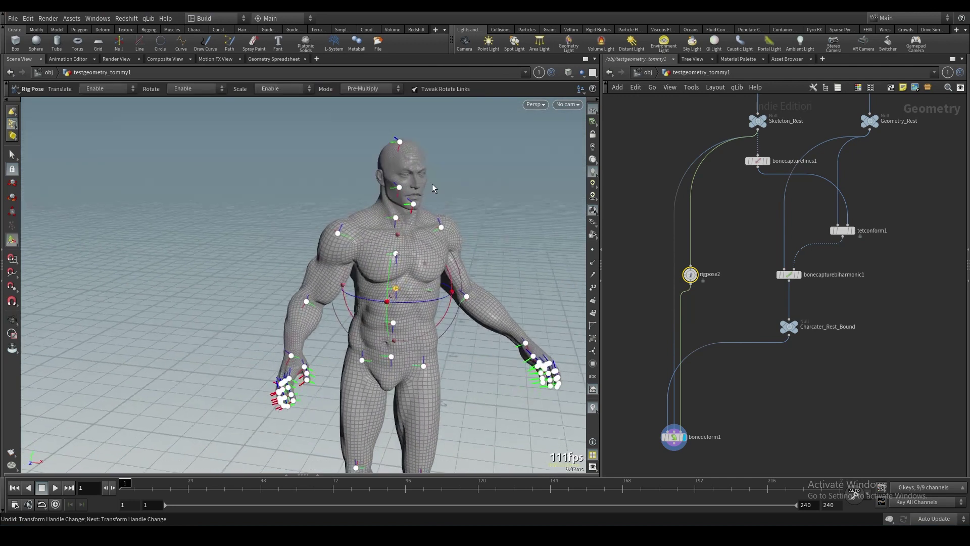
{"action": "left_click", "coordinate": [398, 260]}
{"action": "mouse_move", "coordinate": [400, 265]}
{"action": "left_mouse_down"}
{"action": "mouse_move", "coordinate": [425, 253]}
{"action": "mouse_move", "coordinate": [359, 262]}
{"action": "mouse_move", "coordinate": [403, 271]}
{"action": "left_mouse_up"}
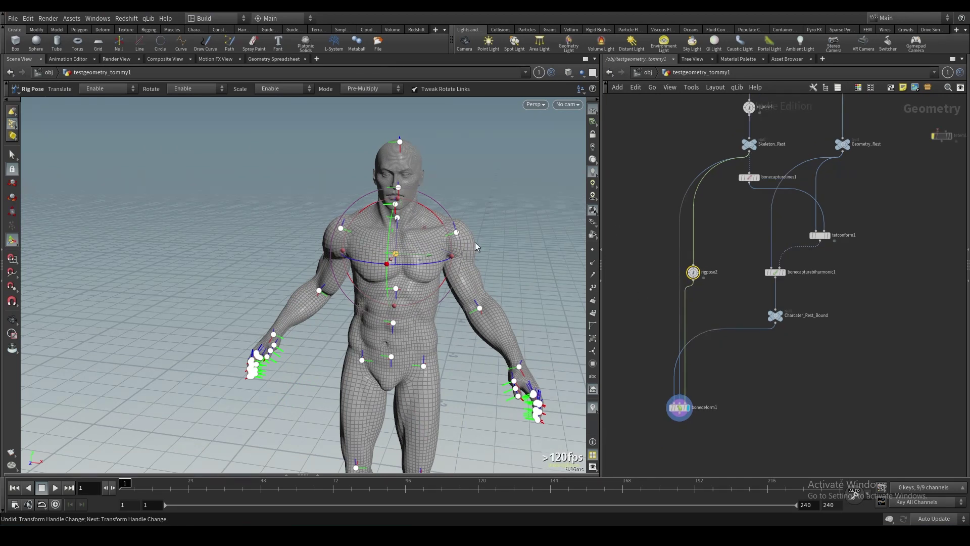
- Delete the test Rig Pose node feeding the Bone Deform node
{"action": "scroll", "coordinate": [799, 334], "scroll_direction": "up", "scroll_amount": 2}
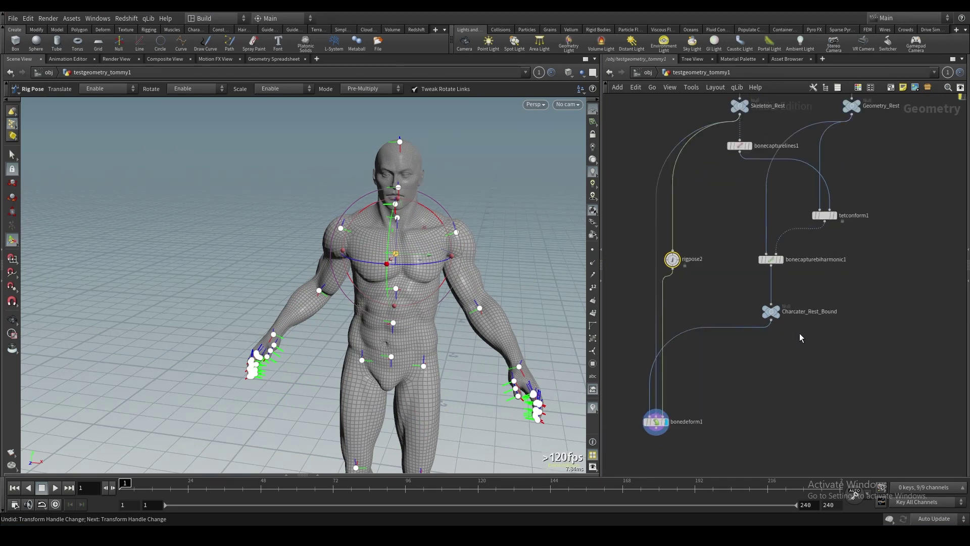
{"action": "left_click", "coordinate": [781, 259]}
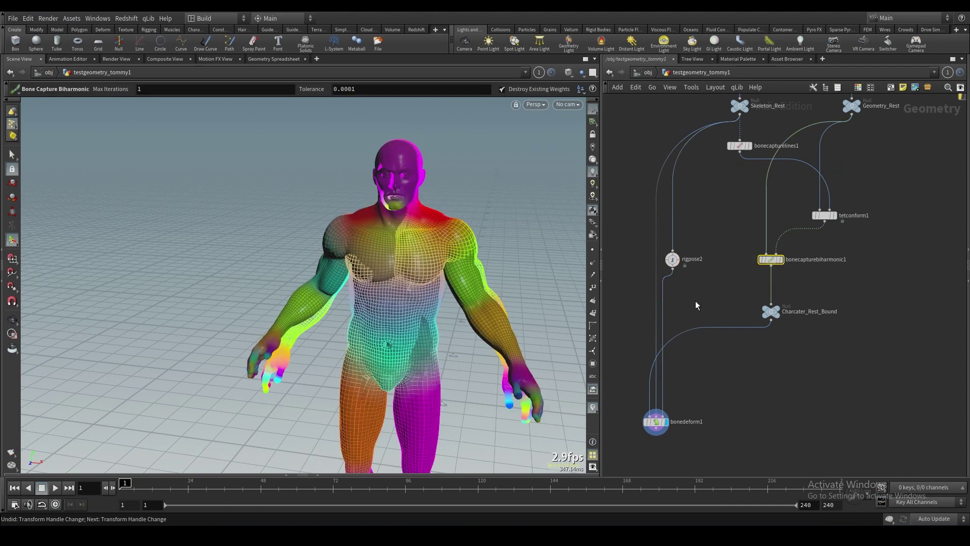
{"action": "left_click", "coordinate": [673, 258]}
{"action": "key", "text": "Delete"}
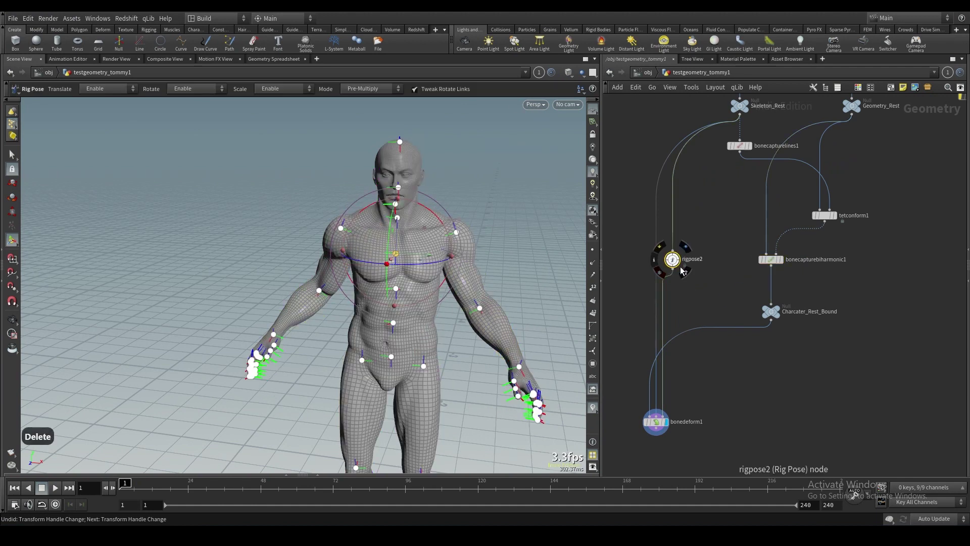
- Set Max Iterations to 3 on the Bone Capture Biharmonic node and close its parameters
{"action": "left_click", "coordinate": [771, 263]}
{"action": "key", "text": "p"}
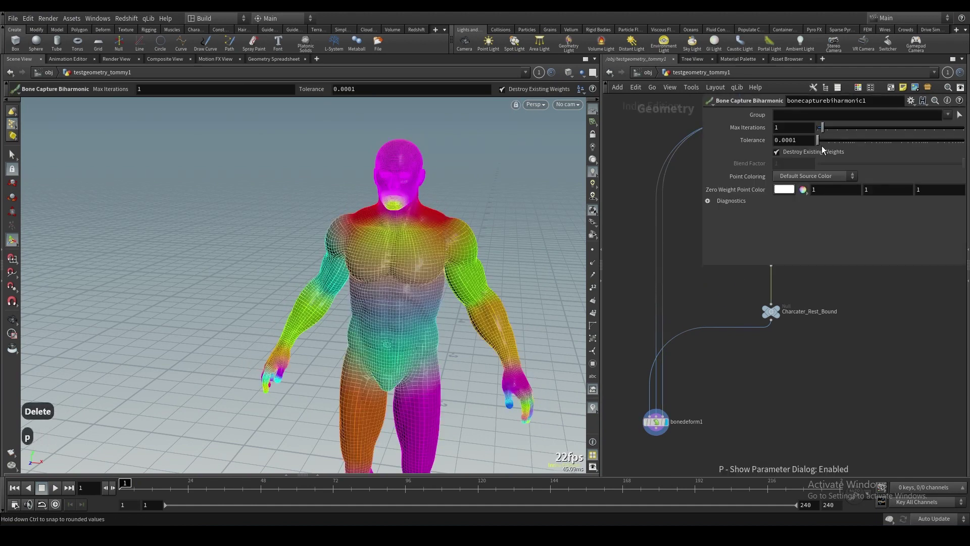
{"action": "middle_click_drag", "start_coordinate": [709, 285], "coordinate": [675, 381]}
{"action": "scroll", "coordinate": [730, 373], "scroll_direction": "up", "scroll_amount": 1}
{"action": "scroll", "coordinate": [730, 374], "scroll_direction": "up", "scroll_amount": 1}
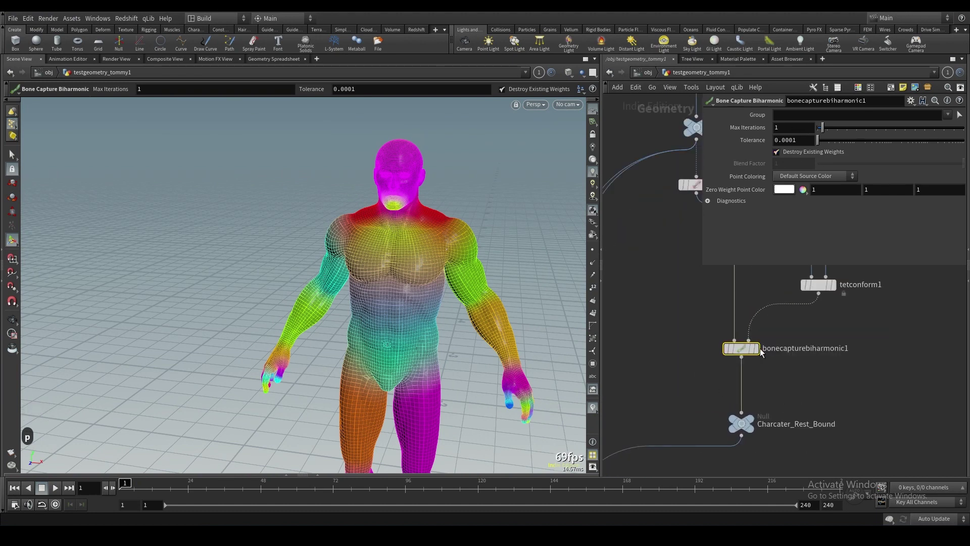
{"action": "left_click", "coordinate": [793, 129]}
{"action": "type", "text": "3"}
{"action": "key", "text": "Return"}
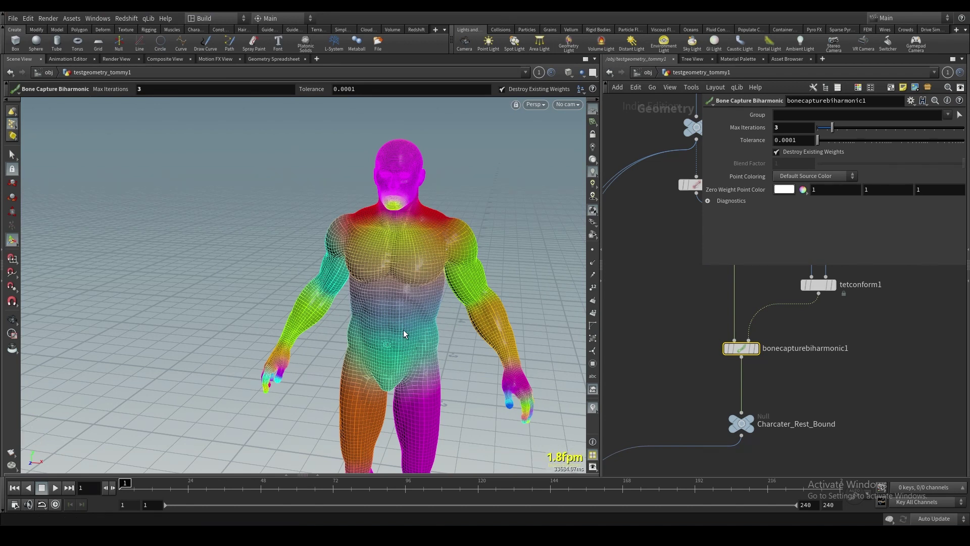
{"action": "key", "text": "Escape"}
{"action": "left_click_drag", "start_coordinate": [389, 303], "coordinate": [492, 280]}
{"action": "scroll", "coordinate": [631, 311], "scroll_direction": "down", "scroll_amount": 2}
{"action": "left_click", "coordinate": [631, 311]}
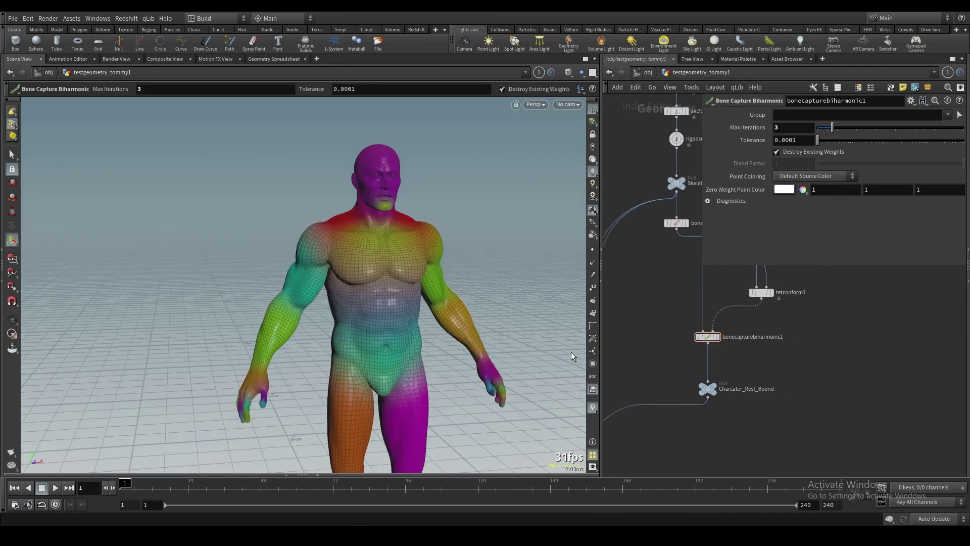
{"action": "key", "text": "p"}
- Move the Charcater_Rest_Bound null lower to make room below the Bone Capture Biharmonic node
{"action": "middle_click_drag", "start_coordinate": [644, 347], "coordinate": [729, 319]}
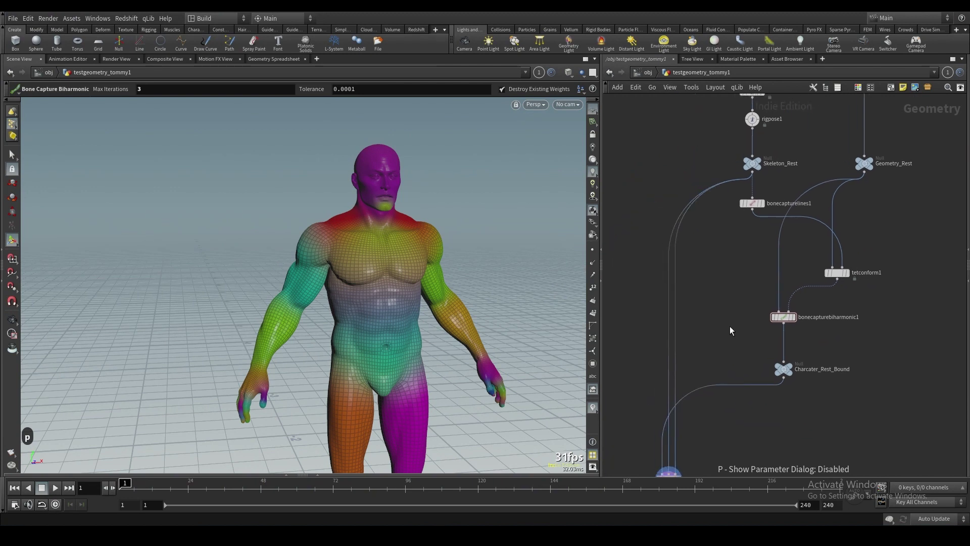
{"action": "scroll", "coordinate": [769, 364], "scroll_direction": "up", "scroll_amount": 1}
{"action": "left_click_drag", "start_coordinate": [786, 371], "coordinate": [788, 406]}
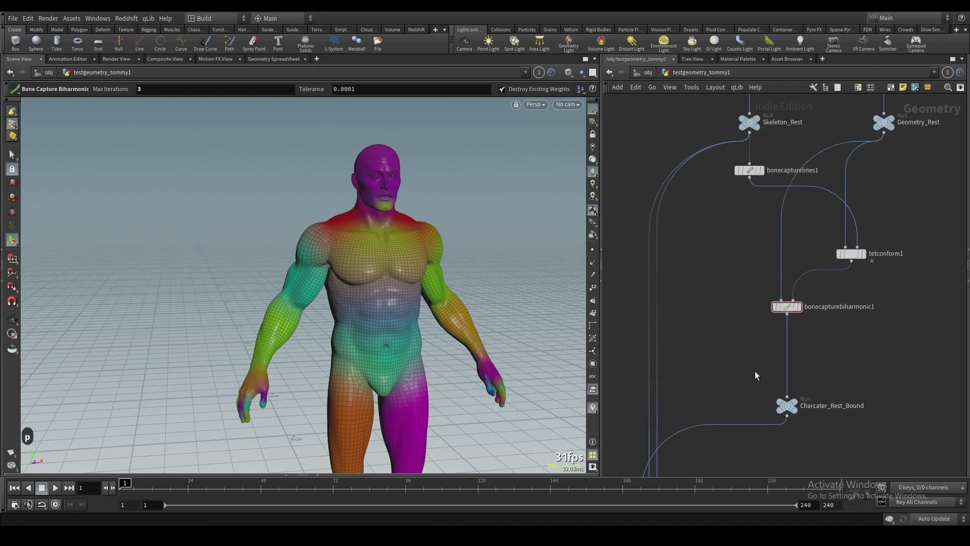
{"action": "scroll", "coordinate": [768, 348], "scroll_direction": "down", "scroll_amount": 2}
{"action": "scroll", "coordinate": [768, 344], "scroll_direction": "down", "scroll_amount": 2}
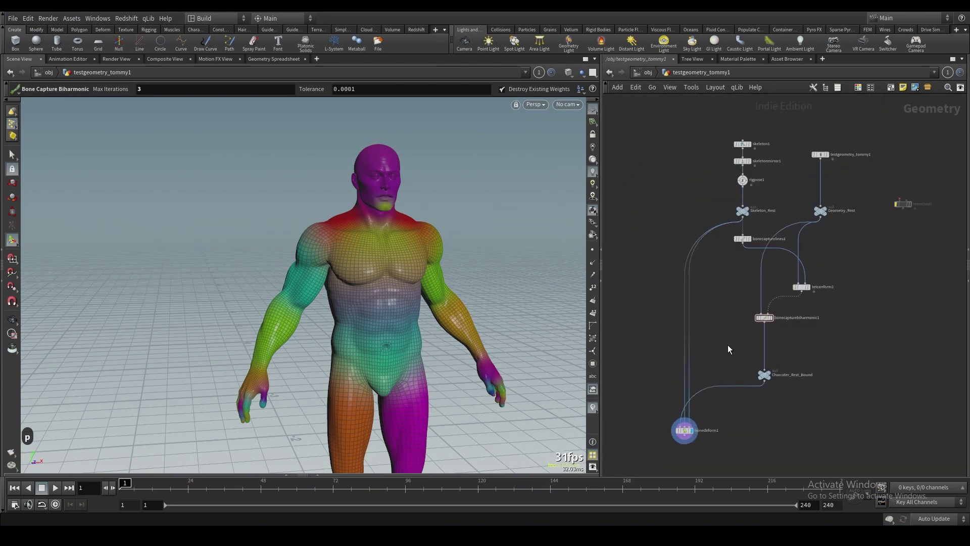
{"action": "scroll", "coordinate": [766, 329], "scroll_direction": "up", "scroll_amount": 1}
{"action": "left_click_drag", "start_coordinate": [766, 324], "coordinate": [780, 317]}
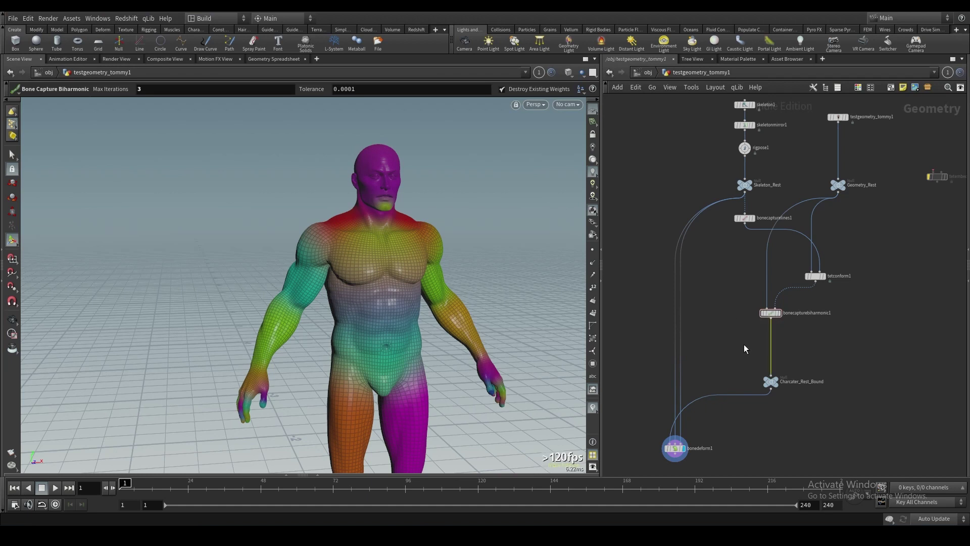
{"action": "scroll", "coordinate": [735, 348], "scroll_direction": "down", "scroll_amount": 2}
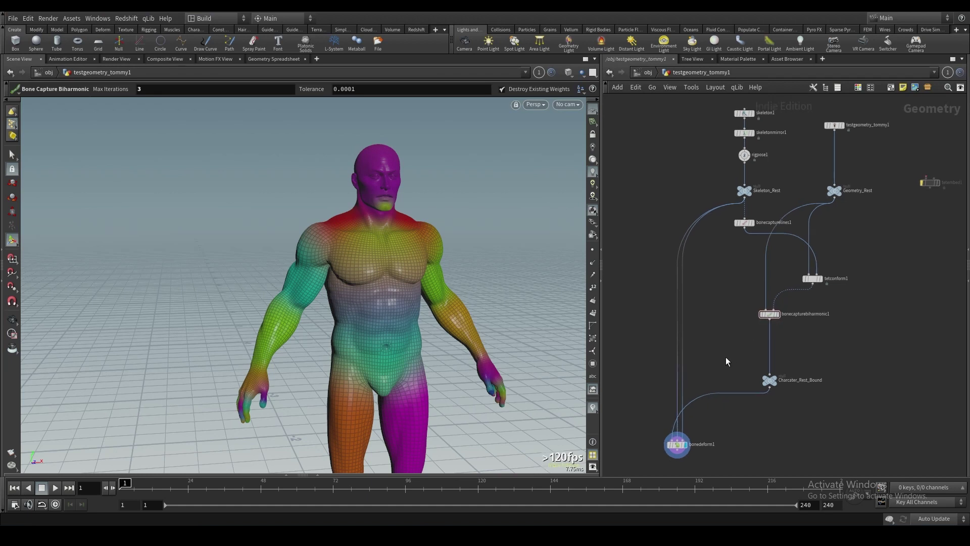
- Insert a Stash node between the Bone Capture Biharmonic node and Charcater_Rest_Bound
{"action": "key", "text": "Tab"}
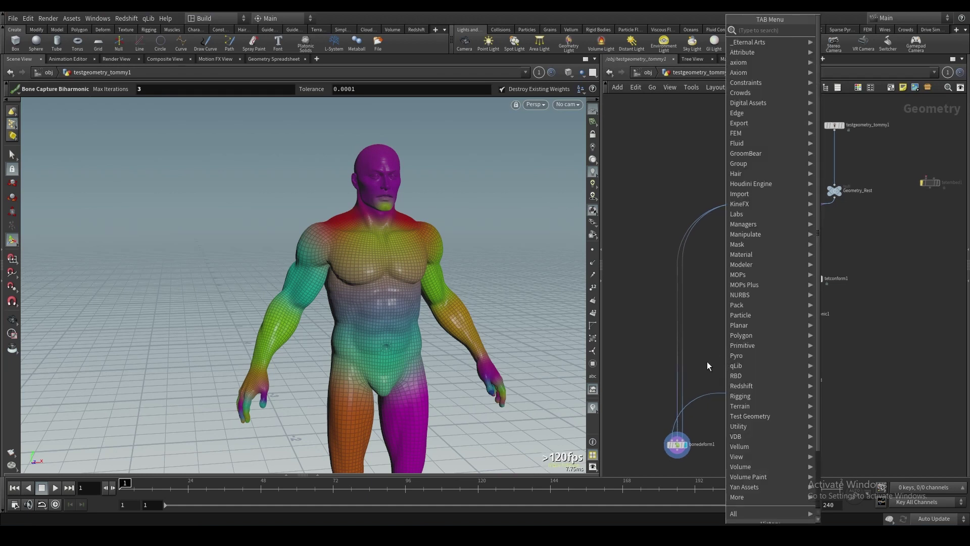
{"action": "type", "text": "stash"}
{"action": "key", "text": "Return"}
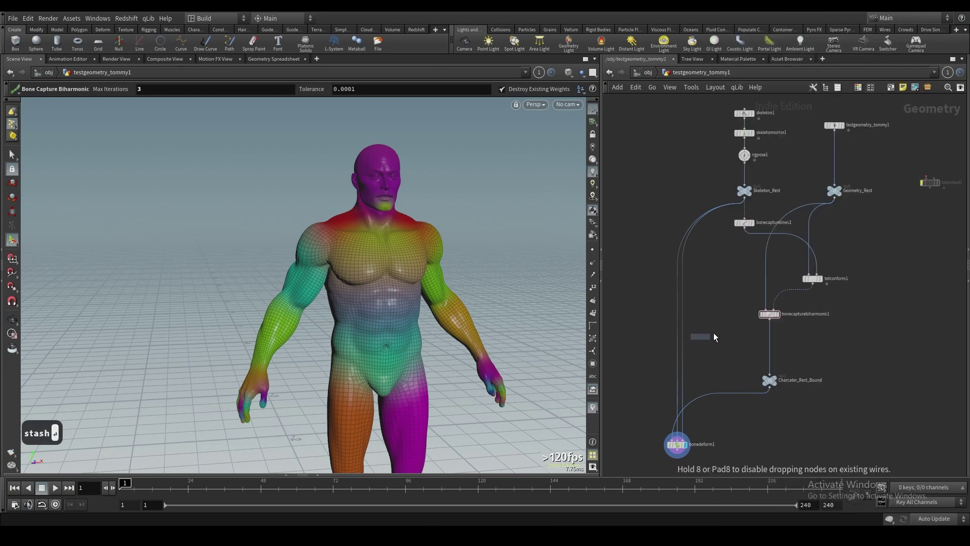
{"action": "left_click", "coordinate": [769, 338]}
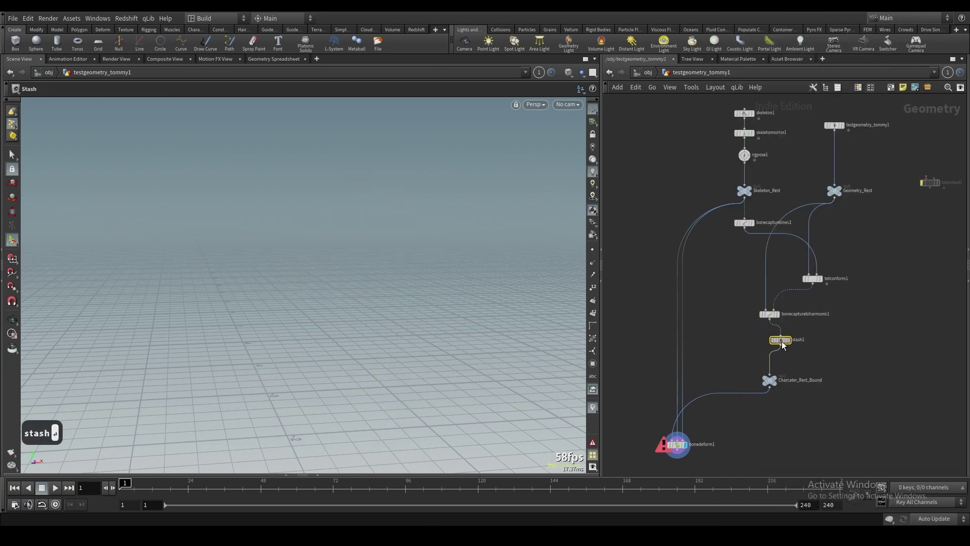
- Align the Stash node under the biharmonic node and stash its input geometry
{"action": "key", "text": "p"}
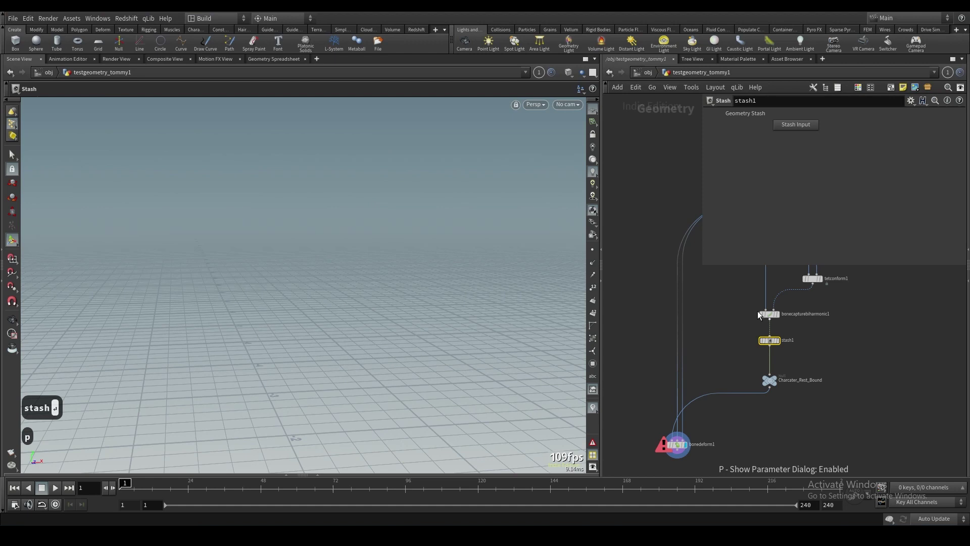
{"action": "left_click", "coordinate": [796, 124]}
{"action": "key", "text": "p"}
{"action": "left_click_drag", "start_coordinate": [731, 350], "coordinate": [817, 329]}
{"action": "key", "text": "b"}
{"action": "key", "text": "b"}
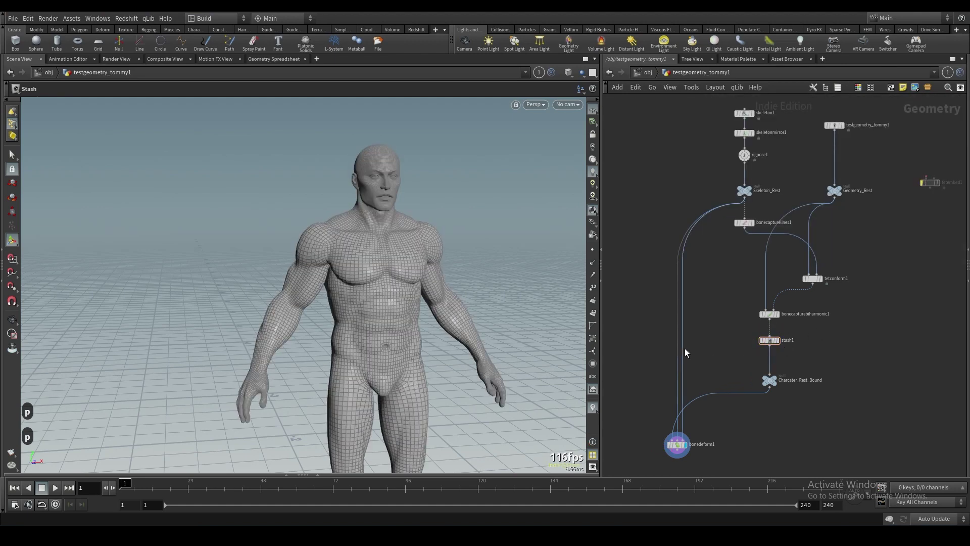
{"action": "scroll", "coordinate": [734, 351], "scroll_direction": "up", "scroll_amount": 2}
{"action": "key", "text": "b"}
{"action": "key", "text": "b"}
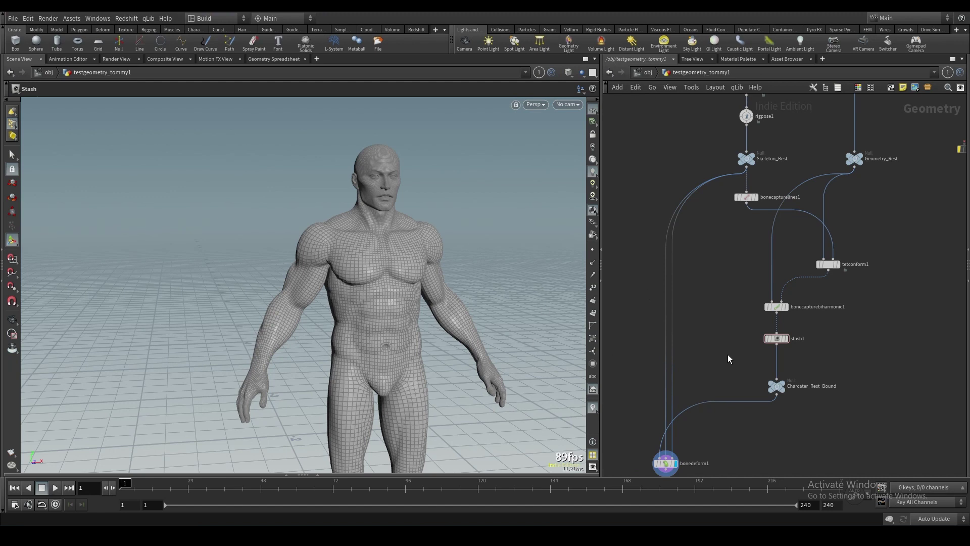
{"action": "scroll", "coordinate": [728, 358], "scroll_direction": "down", "scroll_amount": 2}
{"action": "scroll", "coordinate": [748, 339], "scroll_direction": "up", "scroll_amount": 2}
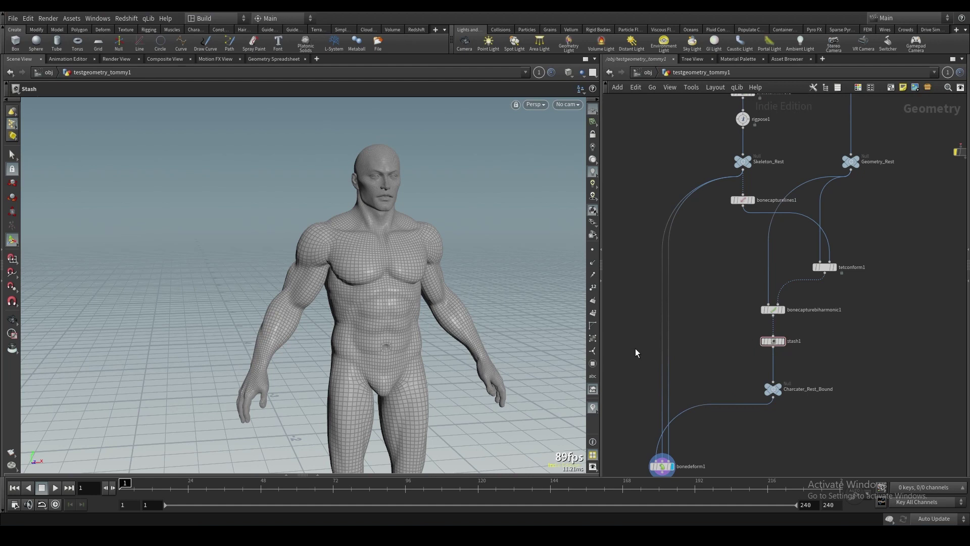
- Save the current scene file
{"action": "key", "text": "ctrl+s"}
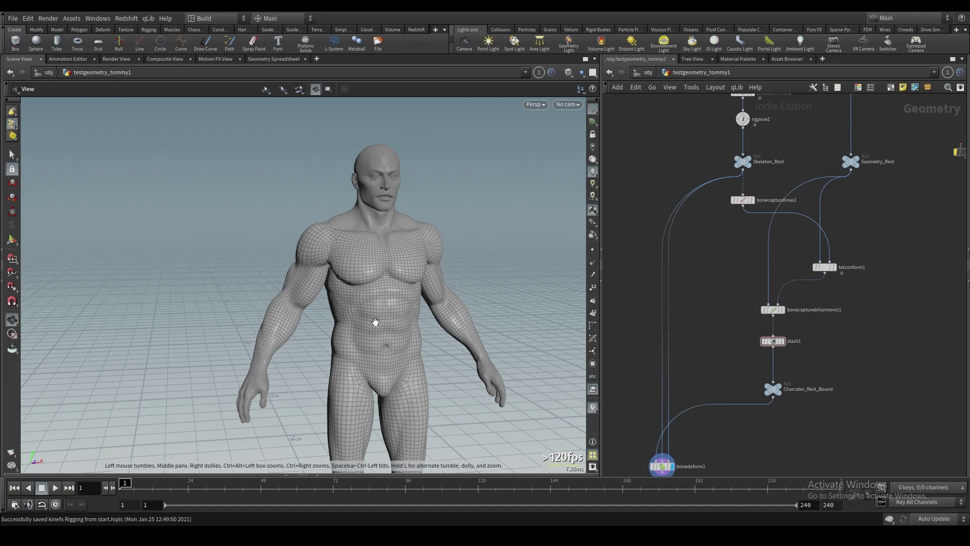
{"action": "left_click_drag", "start_coordinate": [373, 319], "coordinate": [353, 324], "text": "alt"}
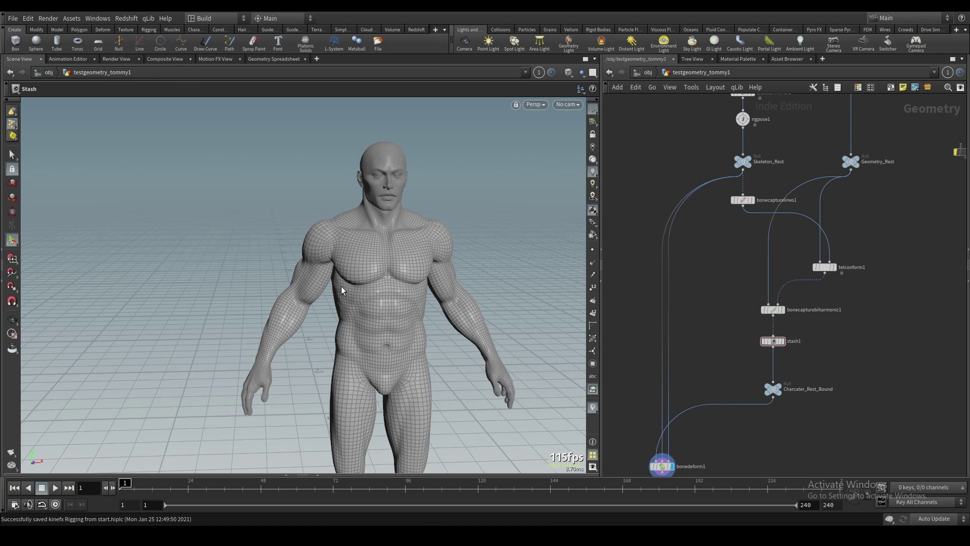
- Add a File node beside the Stash node, fed by the Bone Capture Biharmonic output, and display it
{"action": "middle_click_drag", "start_coordinate": [695, 399], "coordinate": [691, 356]}
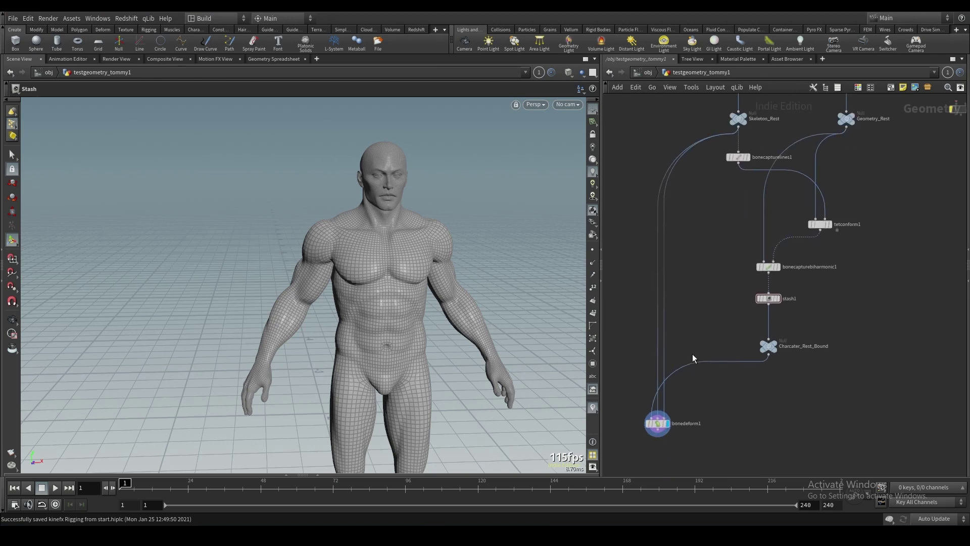
{"action": "key", "text": "Tab"}
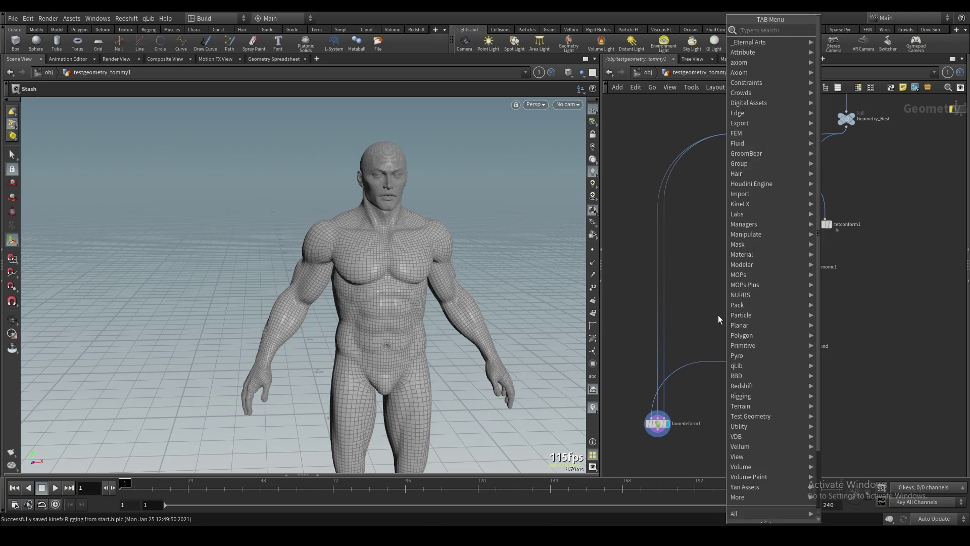
{"action": "type", "text": "fil"}
{"action": "key", "text": "Return"}
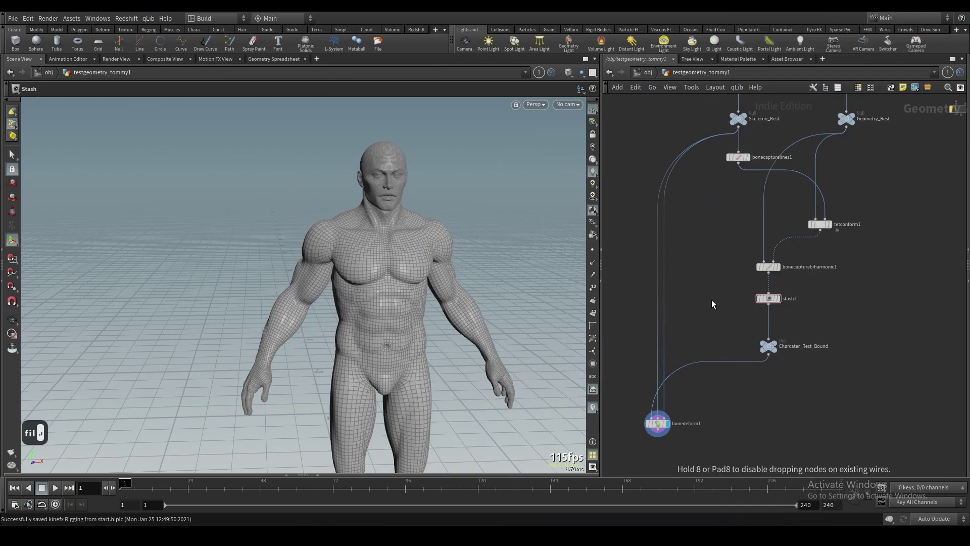
{"action": "left_click", "coordinate": [711, 302]}
{"action": "left_click", "coordinate": [723, 302]}
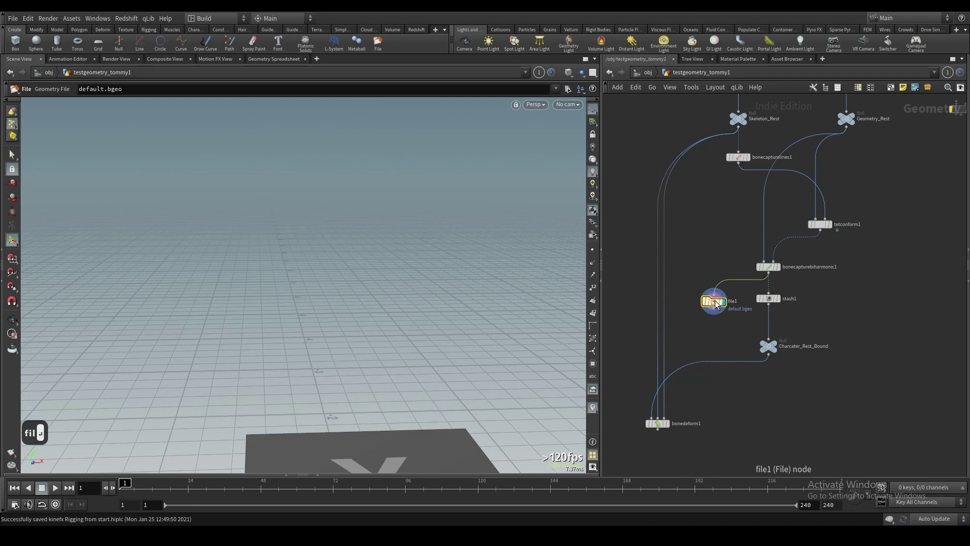
- Set the file1 node's geometry file to $HIP/capture_character.bgeo
{"action": "key", "text": "p"}
{"action": "left_click", "coordinate": [845, 130]}
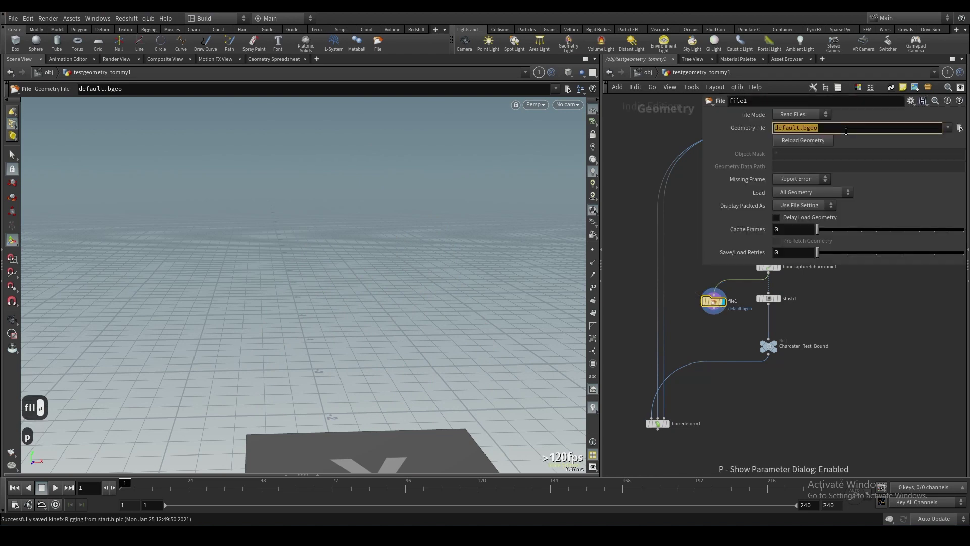
{"action": "left_click", "coordinate": [960, 128]}
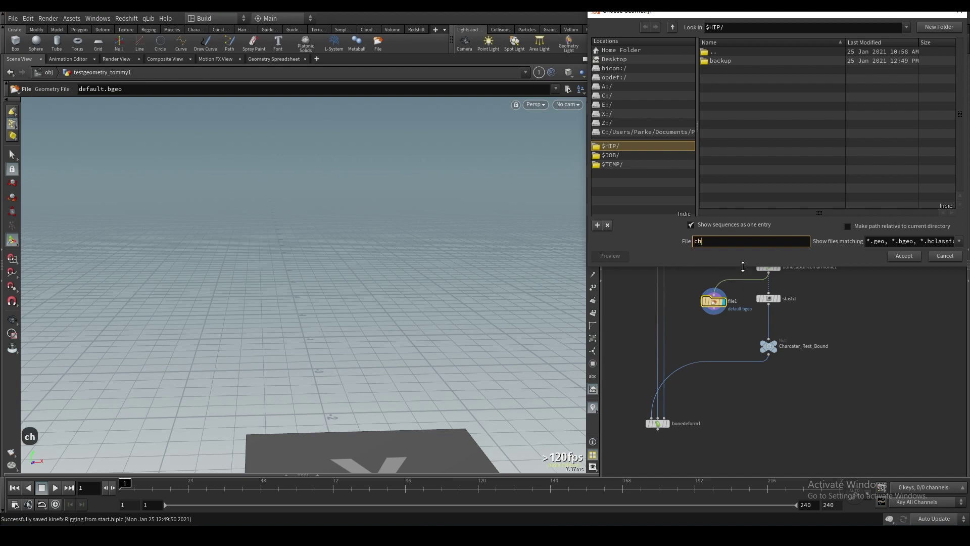
{"action": "key", "text": "BackSpace"}
{"action": "type", "text": "apture_character."}
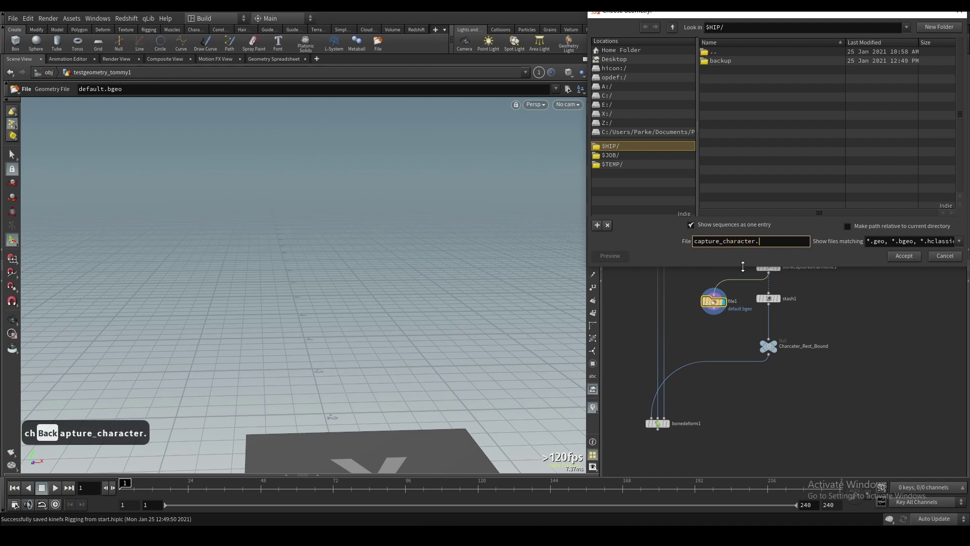
{"action": "type", "text": "bgeo"}
{"action": "key", "text": "Return"}
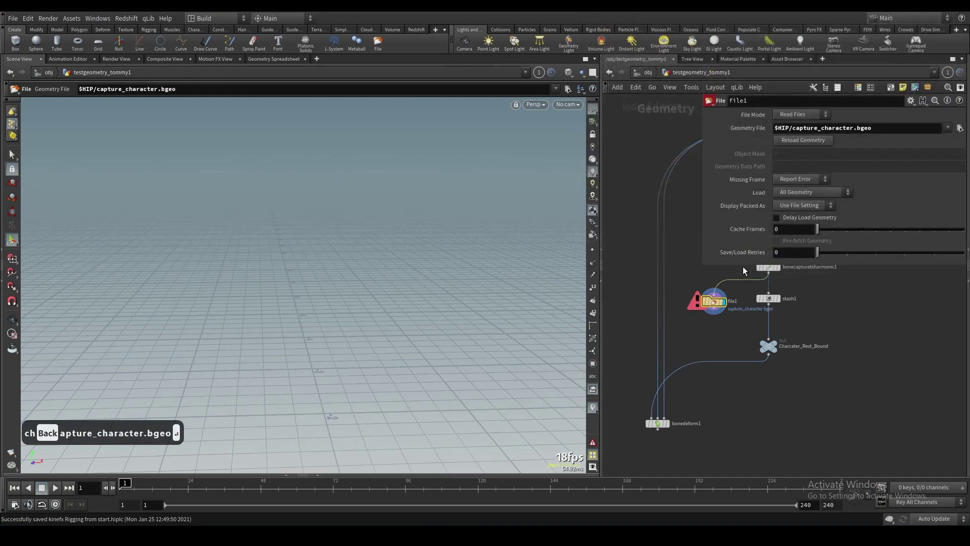
- Write the captured character to disk with Write Files mode, and return the file1 node to Read Files
{"action": "left_click", "coordinate": [791, 145]}
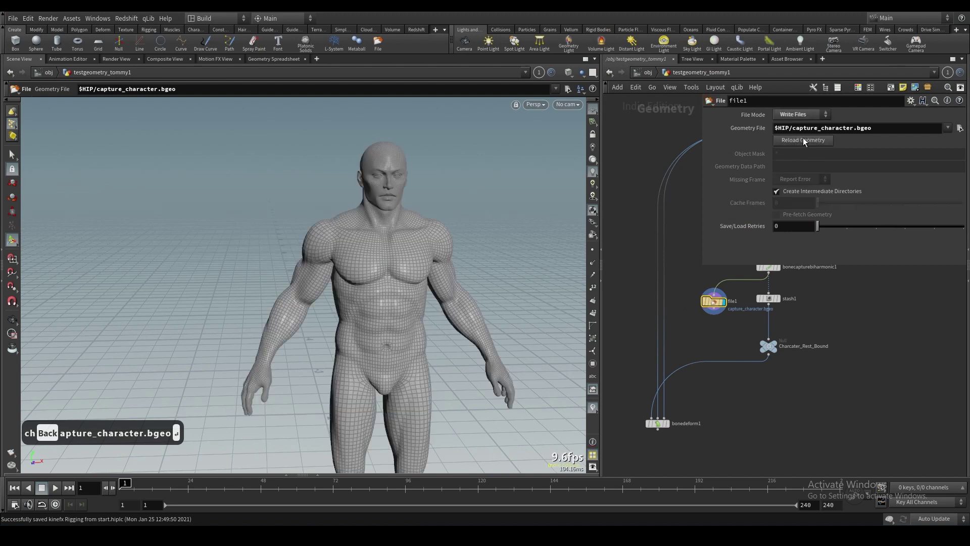
{"action": "left_click", "coordinate": [789, 136]}
- Delete the stash1 node and remove the wires leaving bonecapturebiharmonic1
{"action": "middle_click_drag", "start_coordinate": [746, 321], "coordinate": [748, 348]}
{"action": "left_click_drag", "start_coordinate": [748, 348], "coordinate": [779, 322]}
{"action": "key", "text": "Delete"}
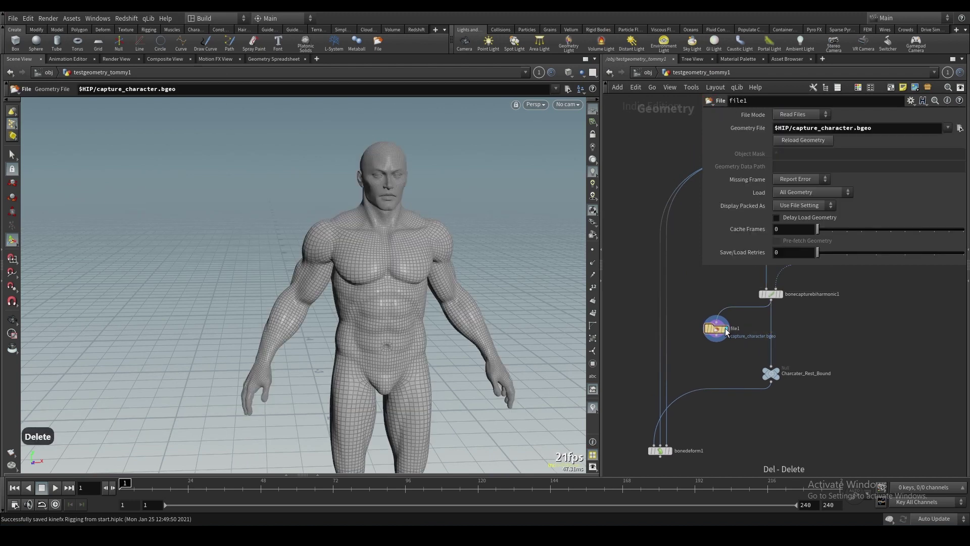
{"action": "left_click", "coordinate": [741, 307]}
{"action": "key", "text": "Delete"}
{"action": "left_click", "coordinate": [771, 317]}
{"action": "key", "text": "Delete"}
- Connect file1 into the Charcater_Rest_Bound null, place it above that null, and save the scene
{"action": "left_click", "coordinate": [716, 336]}
{"action": "left_click", "coordinate": [760, 361]}
{"action": "left_click_drag", "start_coordinate": [719, 331], "coordinate": [774, 334]}
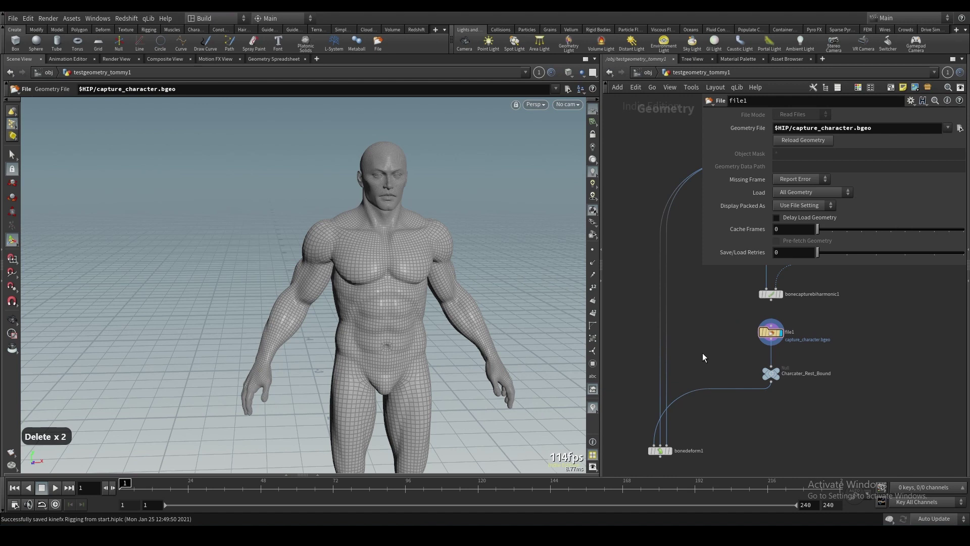
{"action": "key", "text": "ctrl+s"}
- Display bonedeform1 and insert a Rig Pose node on the wire from Skeleton_Rest to its animated pose input
{"action": "left_click", "coordinate": [661, 451]}
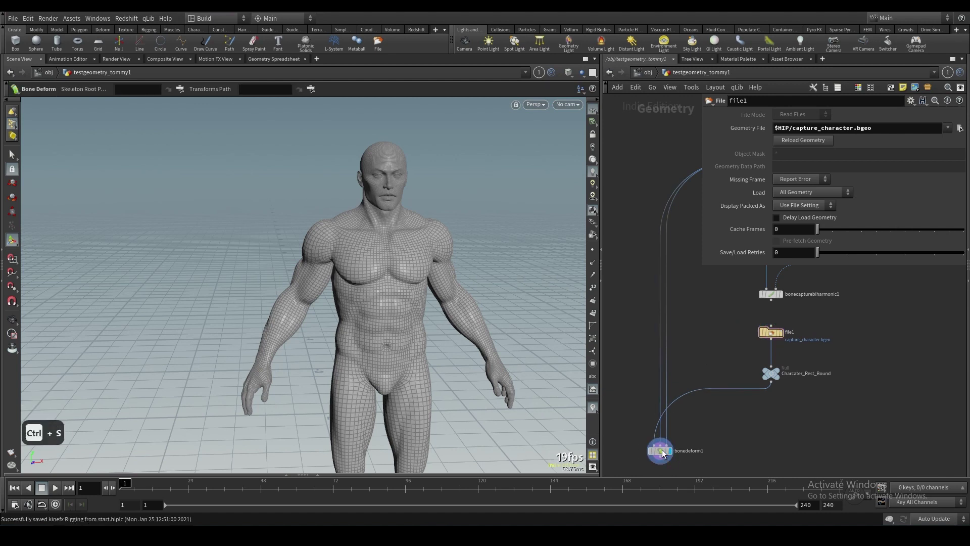
{"action": "key", "text": "p"}
{"action": "key", "text": "Tab"}
{"action": "type", "text": "rig"}
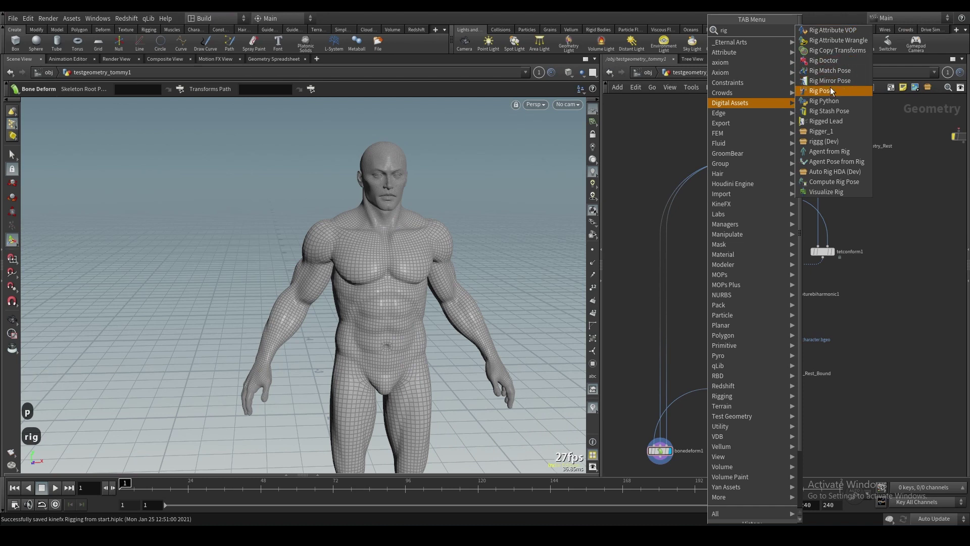
{"action": "left_click", "coordinate": [831, 90]}
{"action": "left_click", "coordinate": [666, 332]}
{"action": "left_click_drag", "start_coordinate": [667, 334], "coordinate": [676, 339]}
- Rotate the head joint point_2 by about -11.6 degrees in Y to test the head deformation
{"action": "right_click_drag", "start_coordinate": [405, 211], "coordinate": [408, 169], "text": "alt"}
{"action": "middle_click_drag", "start_coordinate": [408, 169], "coordinate": [410, 203], "text": "alt"}
{"action": "right_click_drag", "start_coordinate": [410, 202], "coordinate": [414, 212], "text": "alt"}
{"action": "left_click_drag", "start_coordinate": [414, 212], "coordinate": [482, 212], "text": "alt"}
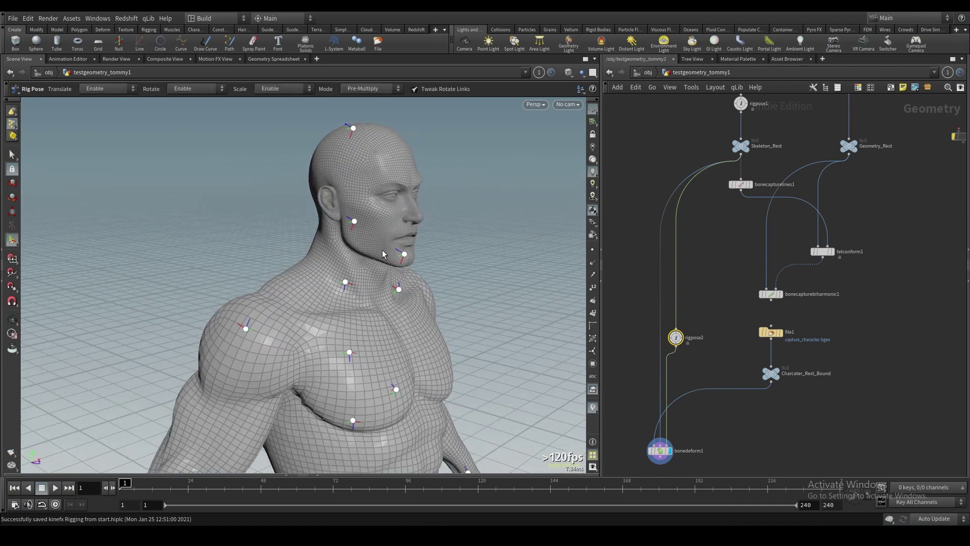
{"action": "left_click", "coordinate": [354, 222]}
{"action": "left_click_drag", "start_coordinate": [394, 201], "coordinate": [397, 212]}
{"action": "left_click", "coordinate": [368, 130]}
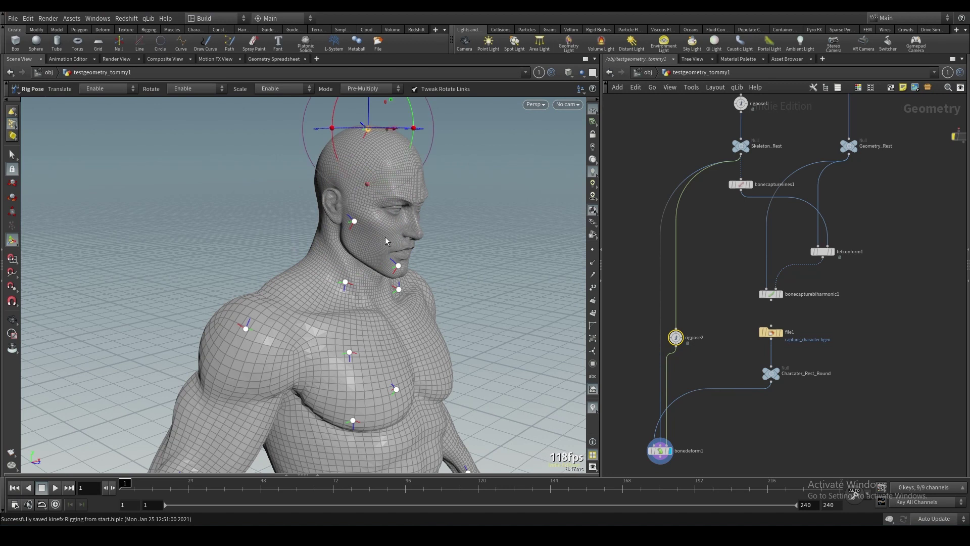
- Clear all transformations from the rigpose2 node
{"action": "key", "text": "p"}
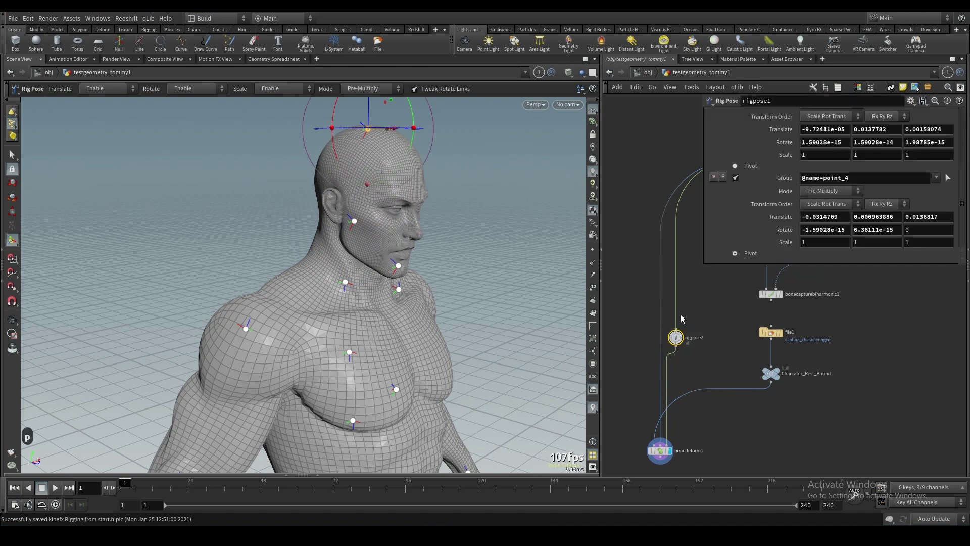
{"action": "scroll", "coordinate": [871, 168], "scroll_direction": "up", "scroll_amount": 4}
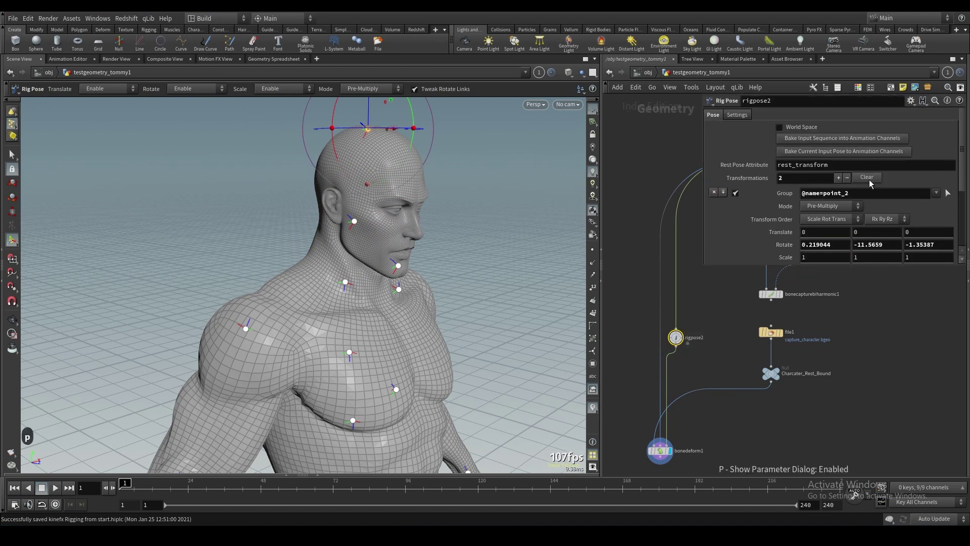
{"action": "left_click", "coordinate": [867, 177]}
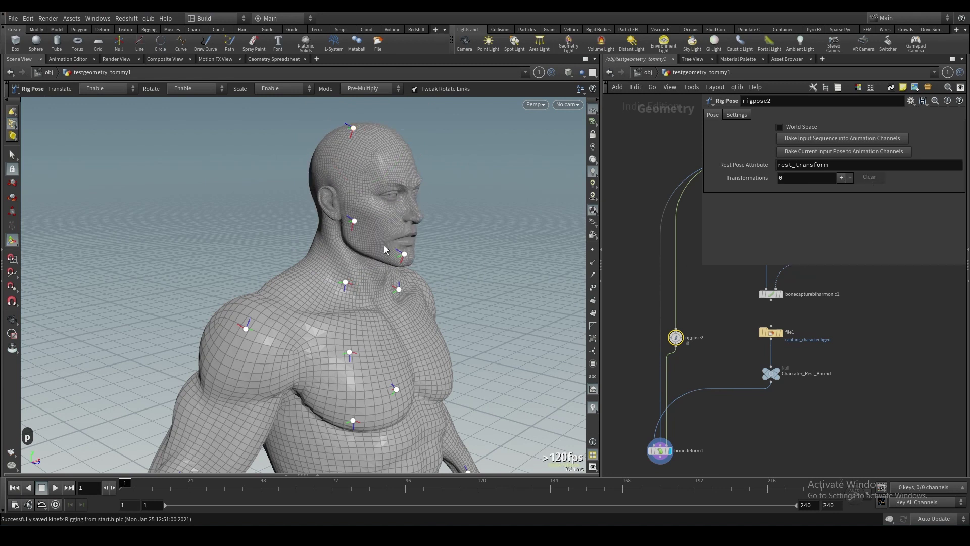
- Try rotating the jaw joint point_3 and the head joint point_2, undoing each test rotation
{"action": "left_click", "coordinate": [405, 254]}
{"action": "left_click_drag", "start_coordinate": [404, 243], "coordinate": [405, 264]}
{"action": "key", "text": "ctrl+z"}
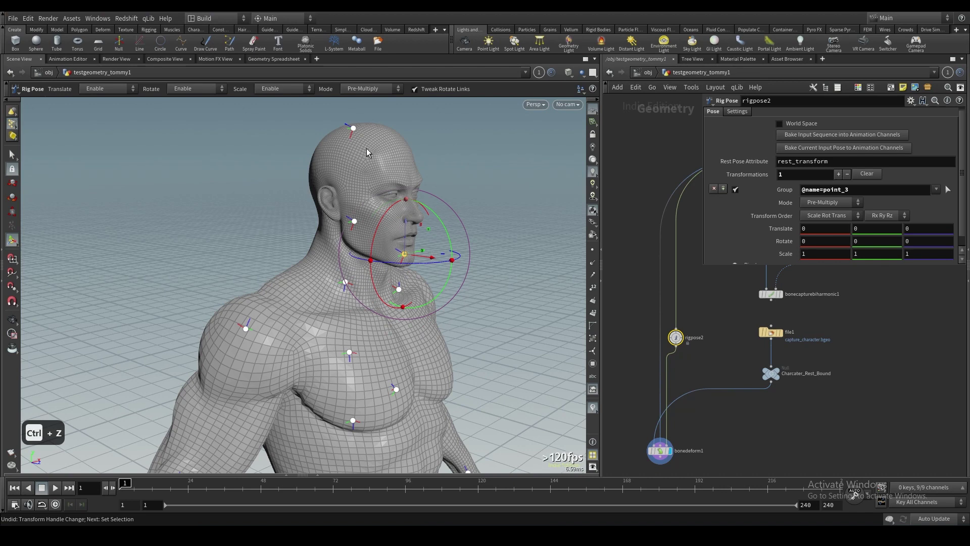
{"action": "left_click_drag", "start_coordinate": [353, 195], "coordinate": [354, 245], "text": "alt"}
{"action": "left_click", "coordinate": [394, 227]}
{"action": "key", "text": "ctrl+z"}
- Try rotating a finger joint and the wrist joint mirror_point_14 on the same hand, undoing each test rotation
{"action": "middle_click_drag", "start_coordinate": [327, 283], "coordinate": [395, 146], "text": "alt"}
{"action": "right_click_drag", "start_coordinate": [394, 146], "coordinate": [324, 266], "text": "alt"}
{"action": "left_click_drag", "start_coordinate": [323, 266], "coordinate": [358, 263], "text": "alt"}
{"action": "right_click_drag", "start_coordinate": [359, 262], "coordinate": [340, 314], "text": "alt"}
{"action": "middle_click_drag", "start_coordinate": [340, 313], "coordinate": [374, 286], "text": "alt"}
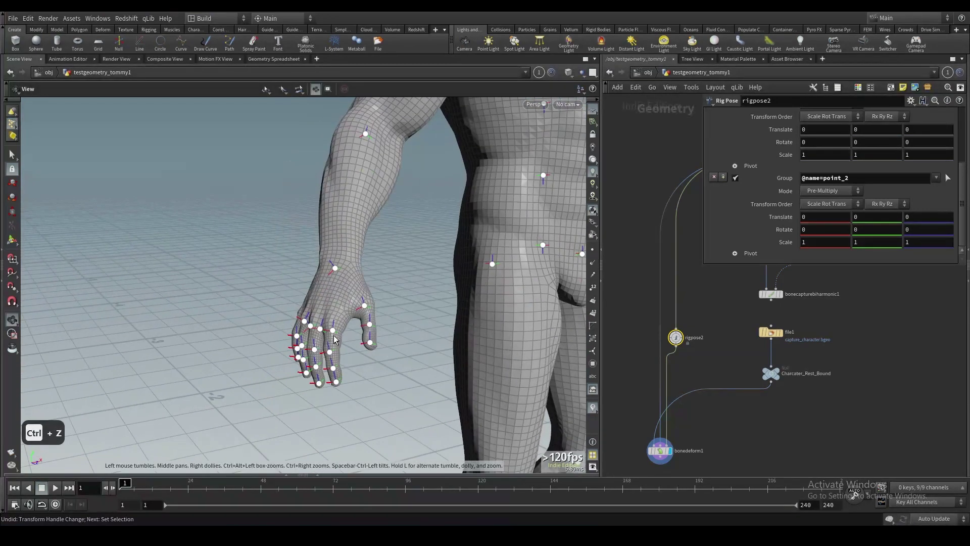
{"action": "left_click", "coordinate": [334, 331]}
{"action": "left_click_drag", "start_coordinate": [313, 290], "coordinate": [298, 304]}
{"action": "key", "text": "ctrl+z"}
{"action": "left_click", "coordinate": [322, 253]}
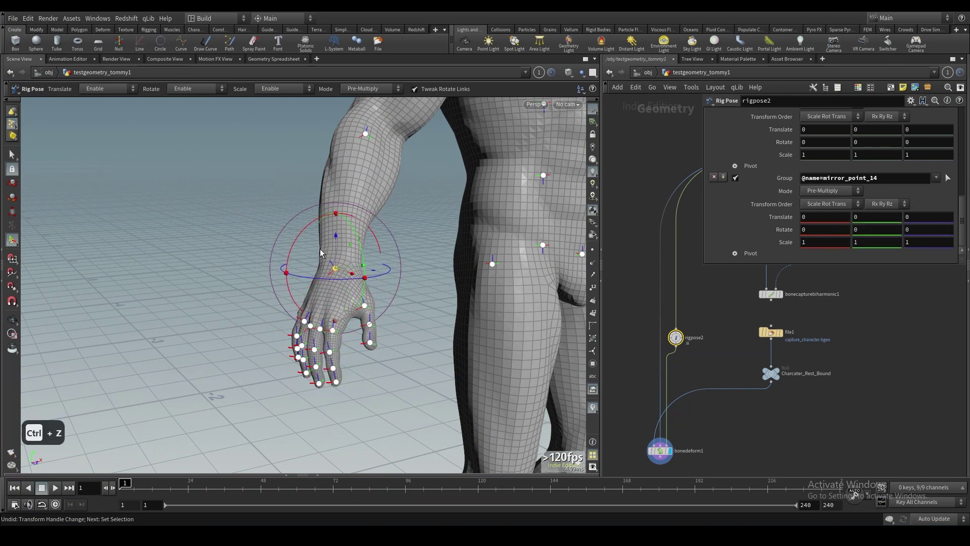
{"action": "mouse_move", "coordinate": [299, 238]}
{"action": "left_mouse_down"}
{"action": "mouse_move", "coordinate": [326, 223]}
{"action": "mouse_move", "coordinate": [297, 243]}
{"action": "left_mouse_up"}
{"action": "key", "text": "ctrl+z"}
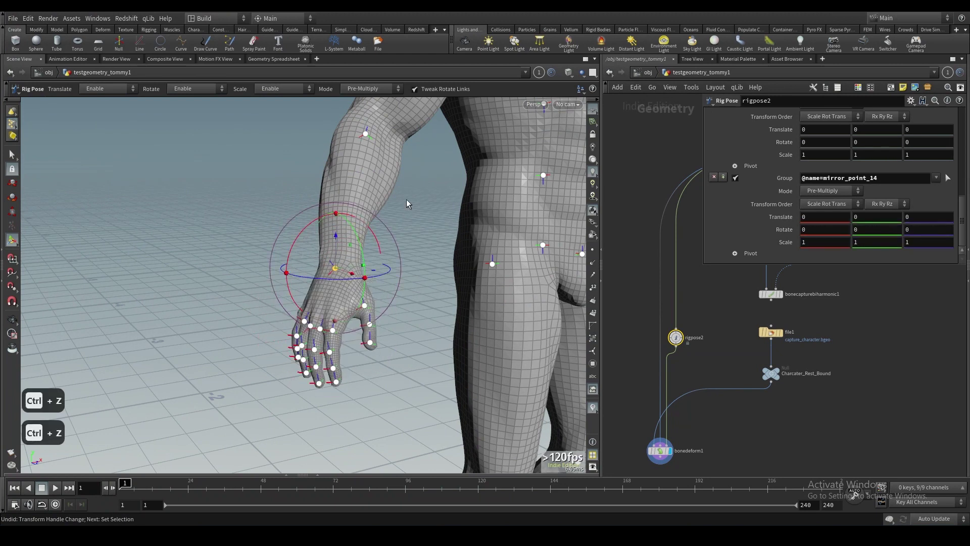
- Try rotating the pelvis joint and undo it, and rotate the hip joint point_8 by about 56 degrees in Y
{"action": "middle_click_drag", "start_coordinate": [485, 179], "coordinate": [362, 376], "text": "alt"}
{"action": "left_click_drag", "start_coordinate": [363, 375], "coordinate": [430, 332], "text": "alt"}
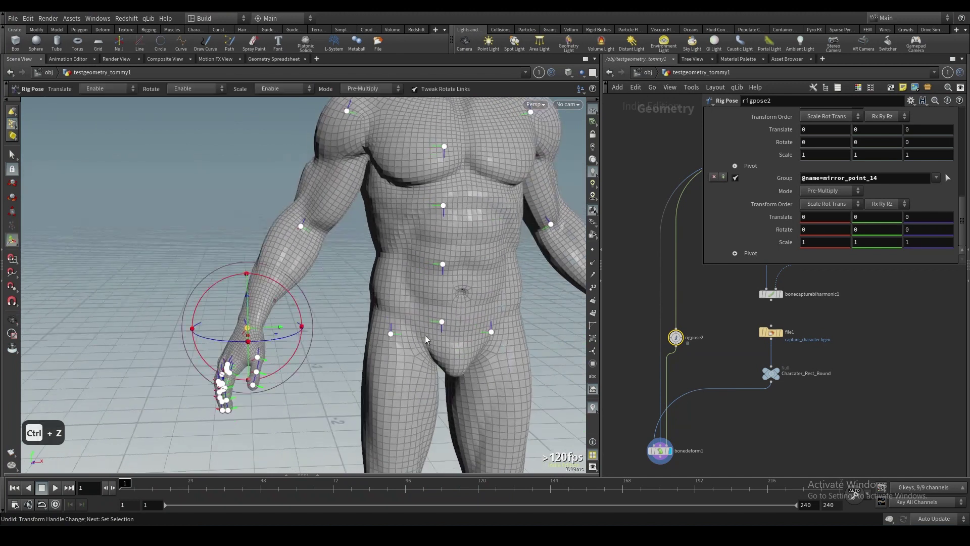
{"action": "left_click", "coordinate": [442, 322]}
{"action": "left_click_drag", "start_coordinate": [428, 334], "coordinate": [495, 221]}
{"action": "key", "text": "ctrl+z"}
{"action": "left_click", "coordinate": [523, 322]}
{"action": "left_click", "coordinate": [493, 332]}
- Rotate the shoulder joint point_12 to raise the character's arm roughly to shoulder height
{"action": "middle_click_drag", "start_coordinate": [543, 329], "coordinate": [418, 392], "text": "alt"}
{"action": "left_click_drag", "start_coordinate": [418, 392], "coordinate": [398, 373], "text": "alt"}
{"action": "left_click", "coordinate": [429, 177]}
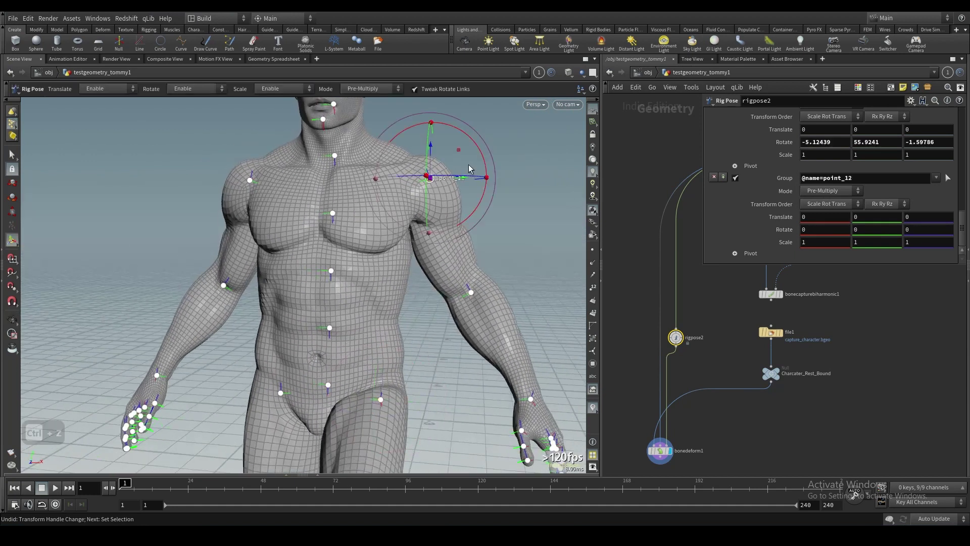
{"action": "left_click_drag", "start_coordinate": [483, 156], "coordinate": [434, 124]}
{"action": "key", "text": "Escape"}
{"action": "key", "text": "Return"}
- Clear every test transformation from rigpose2 to restore the rest pose
{"action": "scroll", "coordinate": [838, 179], "scroll_direction": "down", "scroll_amount": 15}
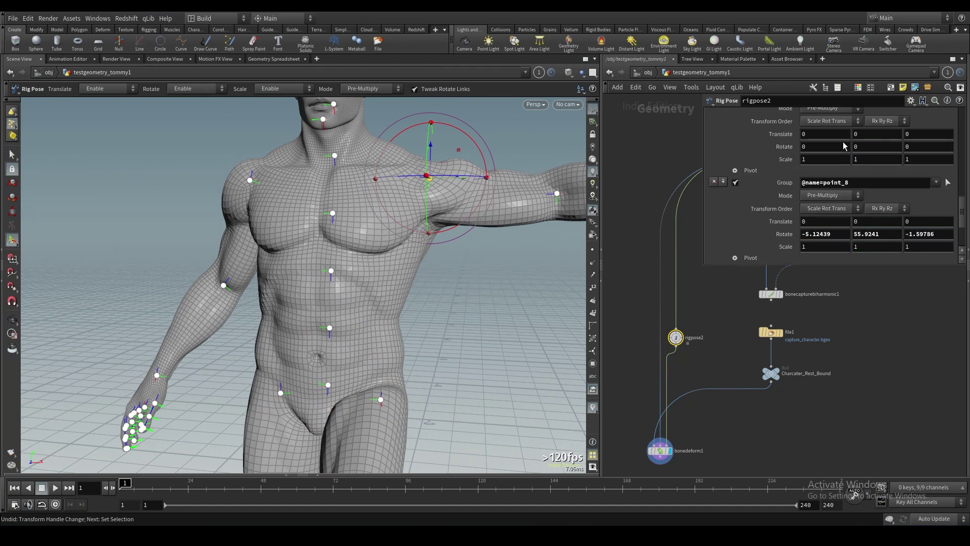
{"action": "scroll", "coordinate": [873, 151], "scroll_direction": "up", "scroll_amount": 6}
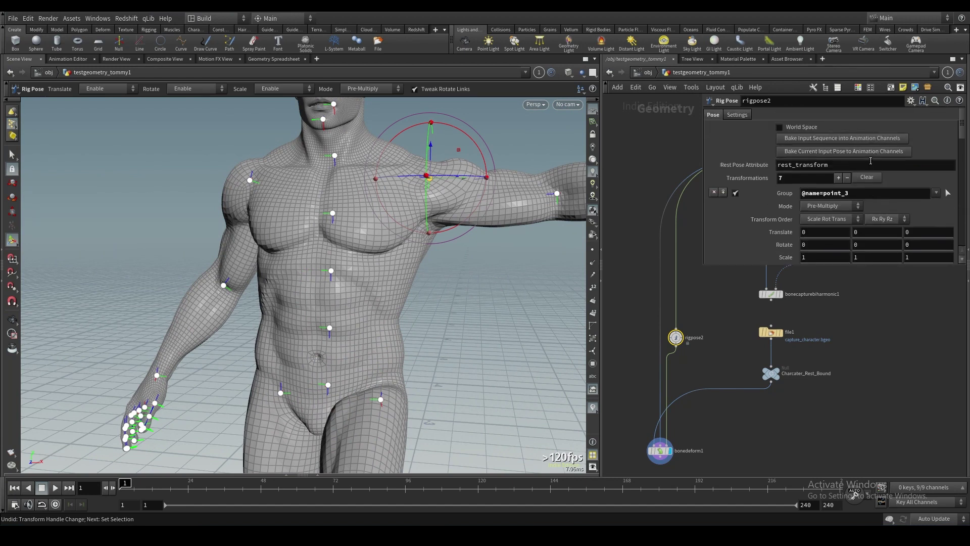
{"action": "left_click", "coordinate": [866, 177]}
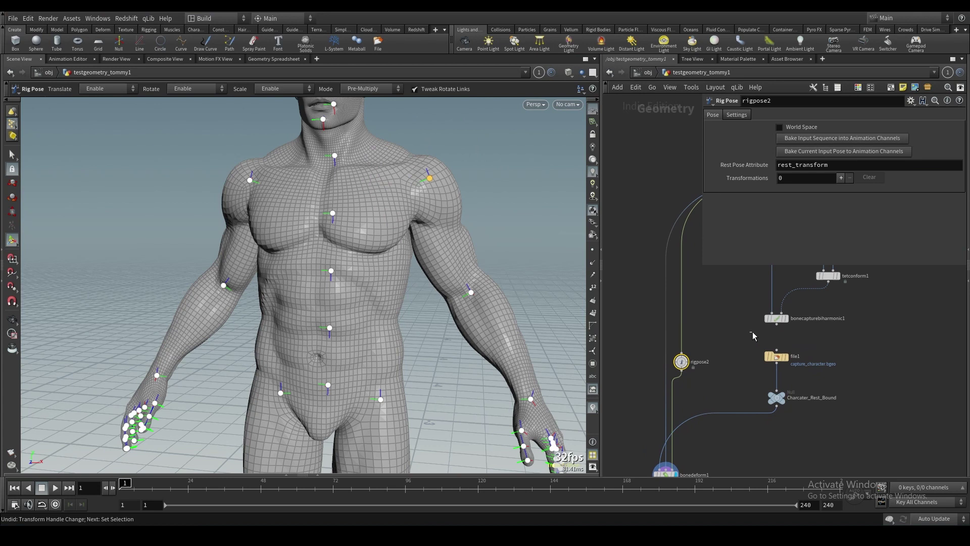
- Pick the shoulder joint point_12, and display bonecapturebiharmonic1 to examine the capture weight colours around the chest and shoulder
{"action": "left_click", "coordinate": [428, 179]}
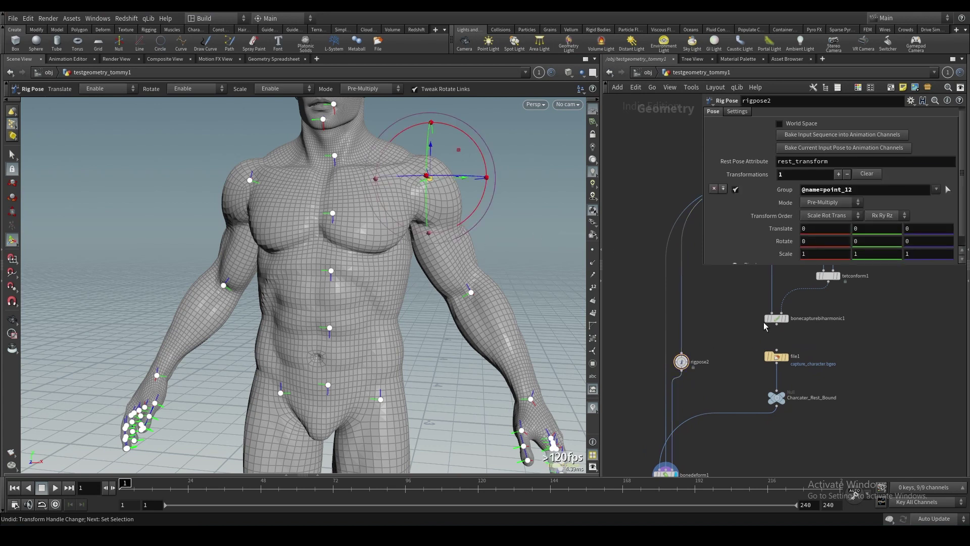
{"action": "mouse_move", "coordinate": [778, 322]}
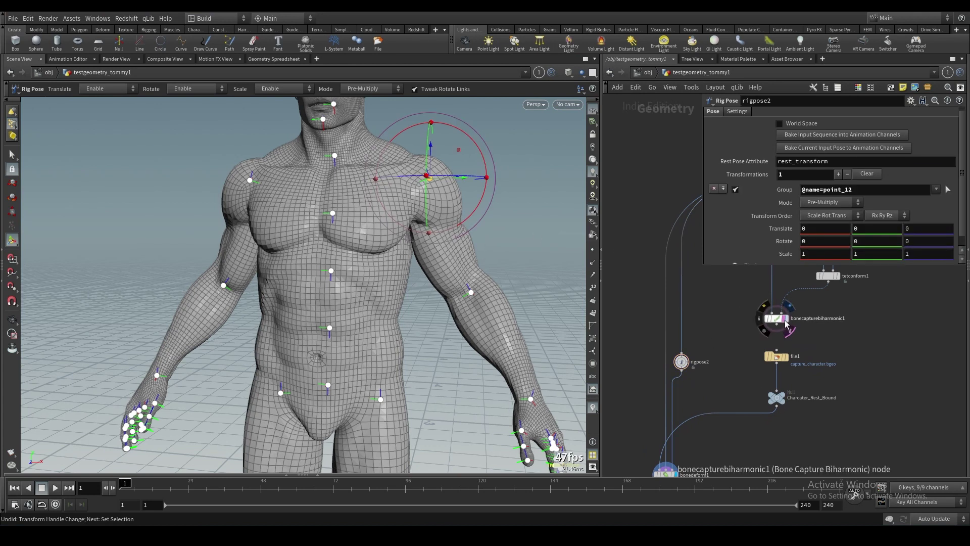
{"action": "left_click", "coordinate": [779, 322]}
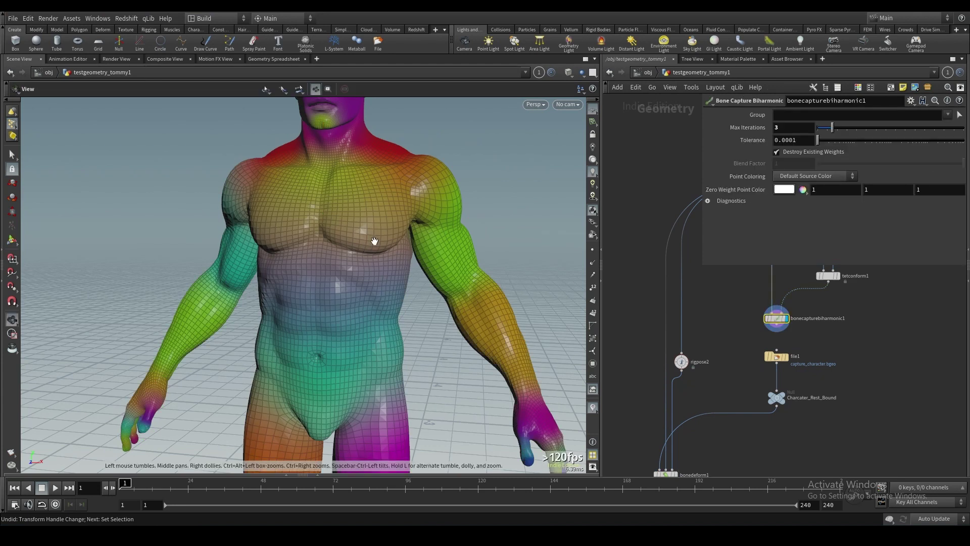
{"action": "scroll", "coordinate": [353, 277], "scroll_direction": "up", "scroll_amount": 5}
{"action": "left_click_drag", "start_coordinate": [353, 276], "coordinate": [350, 281], "text": "alt"}
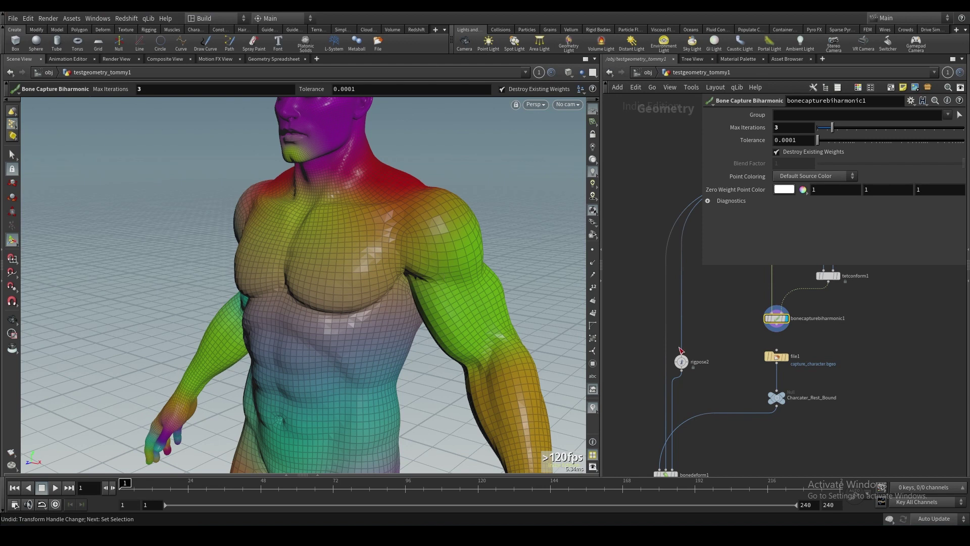
{"action": "scroll", "coordinate": [724, 355], "scroll_direction": "down", "scroll_amount": 1}
{"action": "middle_click_drag", "start_coordinate": [724, 356], "coordinate": [717, 326]}
{"action": "key", "text": "Escape"}
{"action": "left_click_drag", "start_coordinate": [411, 296], "coordinate": [447, 265]}
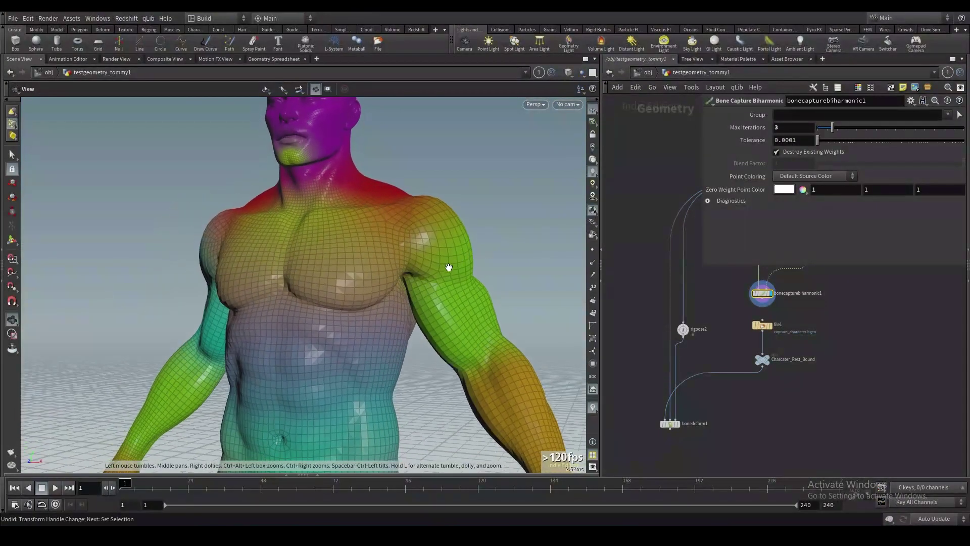
{"action": "key", "text": "Return"}
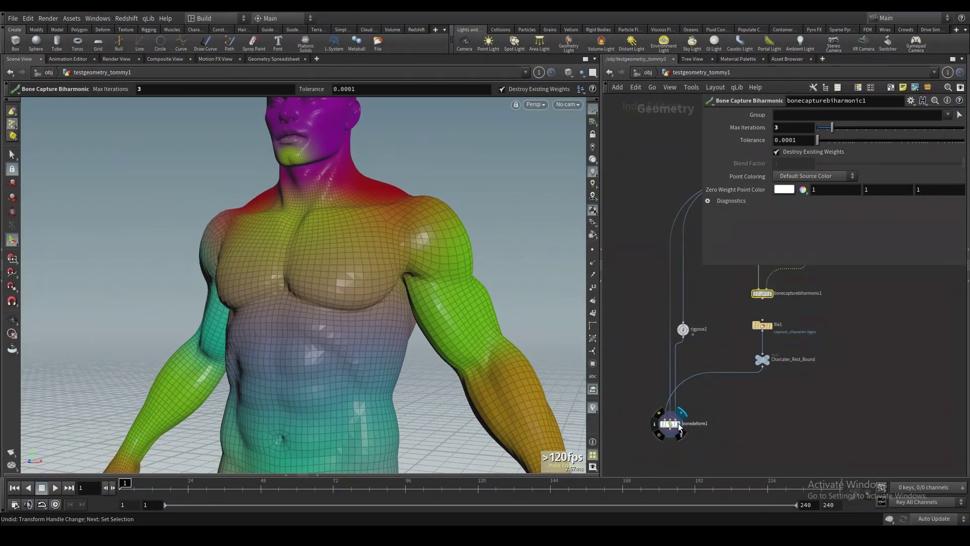
- Display bonedeform1 and raise the arm in rigpose2 by rotating point_12 to about -68, 0.17, 18.6 degrees, inspecting the armpit
{"action": "left_click", "coordinate": [677, 424]}
{"action": "left_click", "coordinate": [682, 328]}
{"action": "left_click_drag", "start_coordinate": [482, 196], "coordinate": [410, 153]}
{"action": "left_click_drag", "start_coordinate": [469, 282], "coordinate": [444, 291], "text": "alt"}
{"action": "middle_click_drag", "start_coordinate": [444, 291], "coordinate": [373, 268], "text": "alt"}
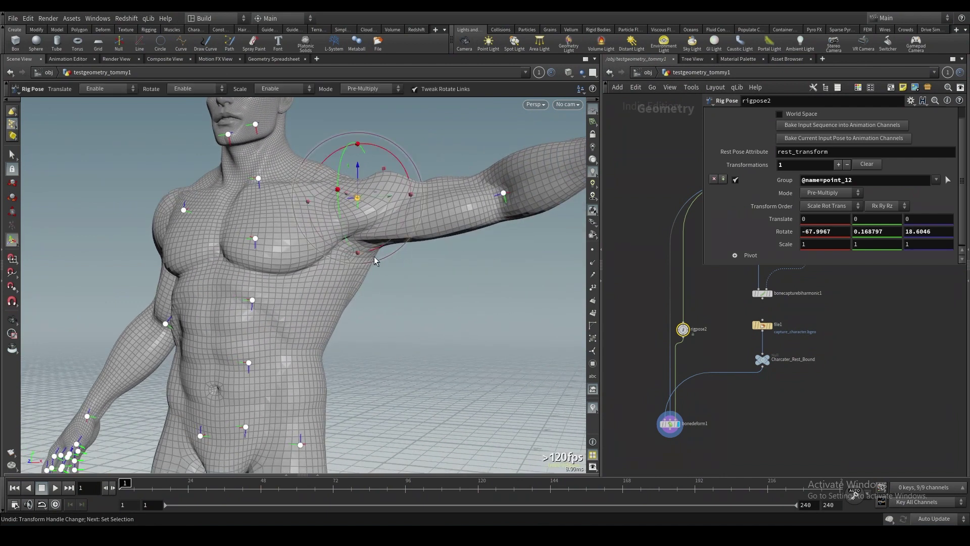
{"action": "left_click_drag", "start_coordinate": [365, 288], "coordinate": [172, 290], "text": "alt"}
{"action": "left_click_drag", "start_coordinate": [348, 268], "coordinate": [457, 307], "text": "alt"}
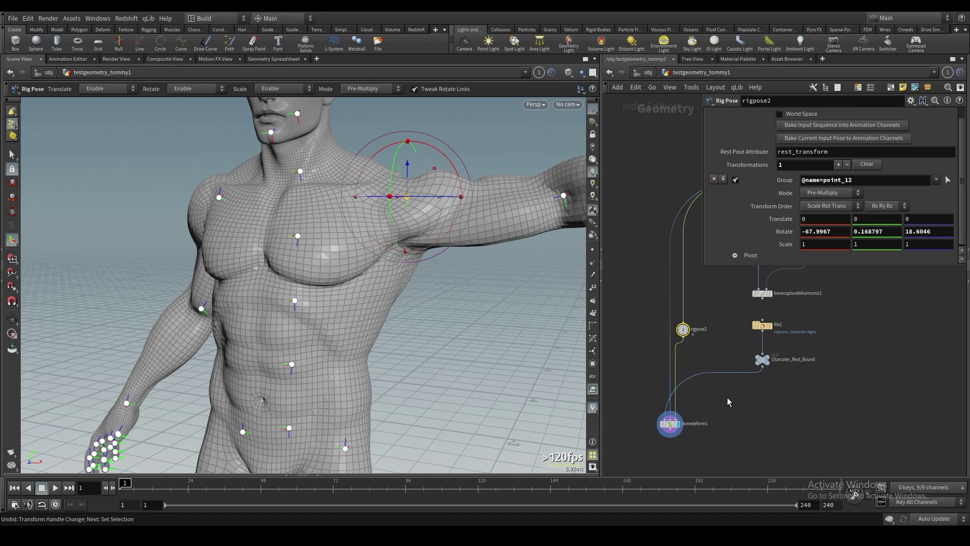
- Insert a Capture Layer Paint node between Charcater_Rest_Bound and bonedeform1, and reduce its brush radius to about 0.061
{"action": "key", "text": "Tab"}
{"action": "type", "text": "layer"}
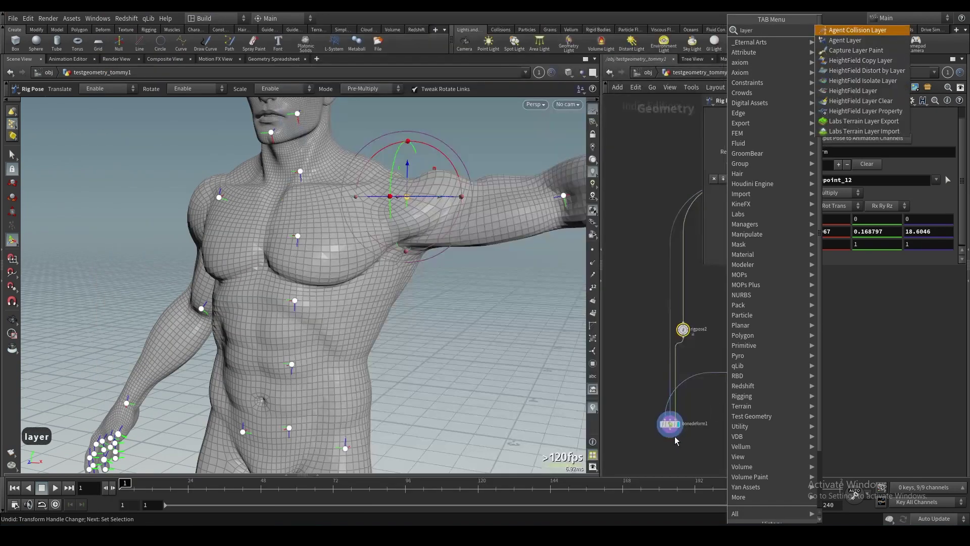
{"action": "left_click", "coordinate": [849, 50]}
{"action": "left_click", "coordinate": [753, 425]}
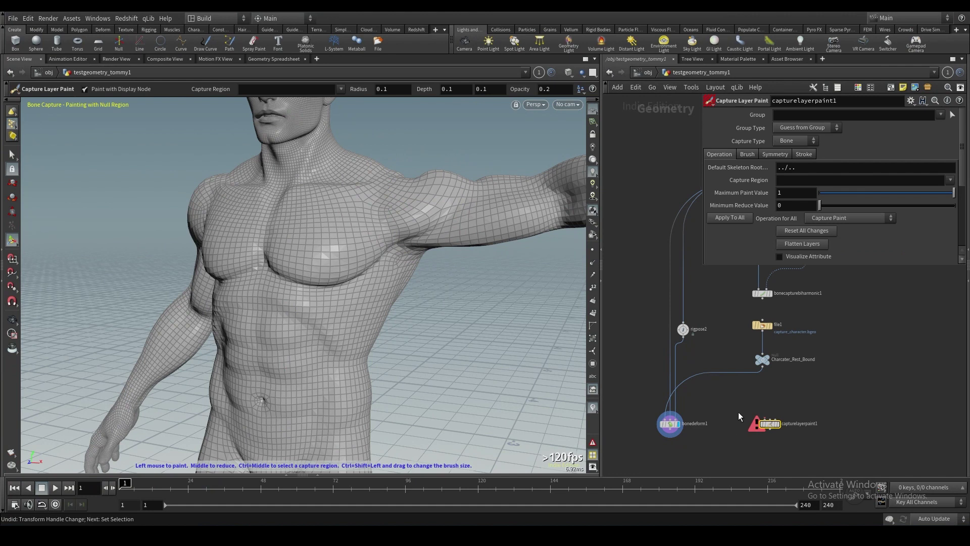
{"action": "left_click_drag", "start_coordinate": [773, 423], "coordinate": [721, 381]}
{"action": "left_click", "coordinate": [718, 380]}
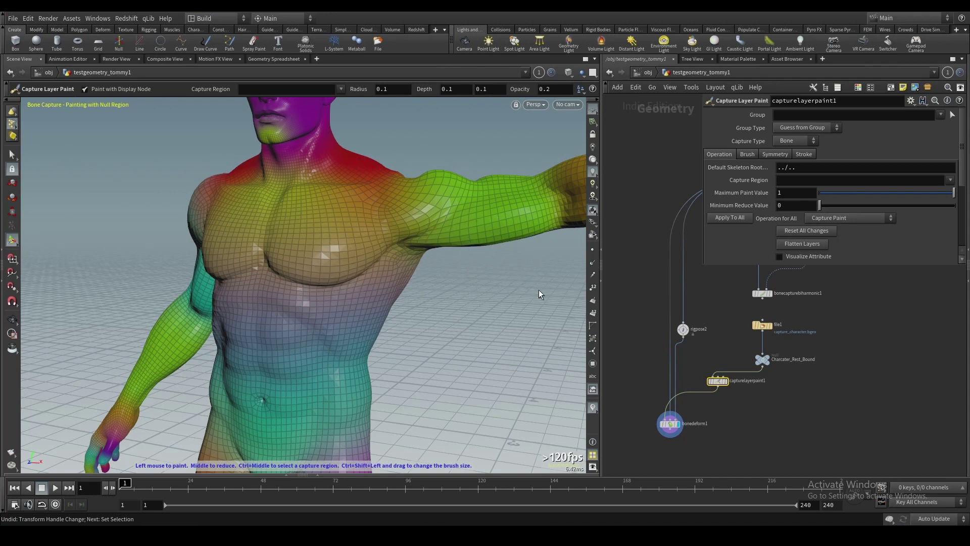
{"action": "left_click_drag", "start_coordinate": [393, 274], "coordinate": [375, 286], "text": "ctrl+shift"}
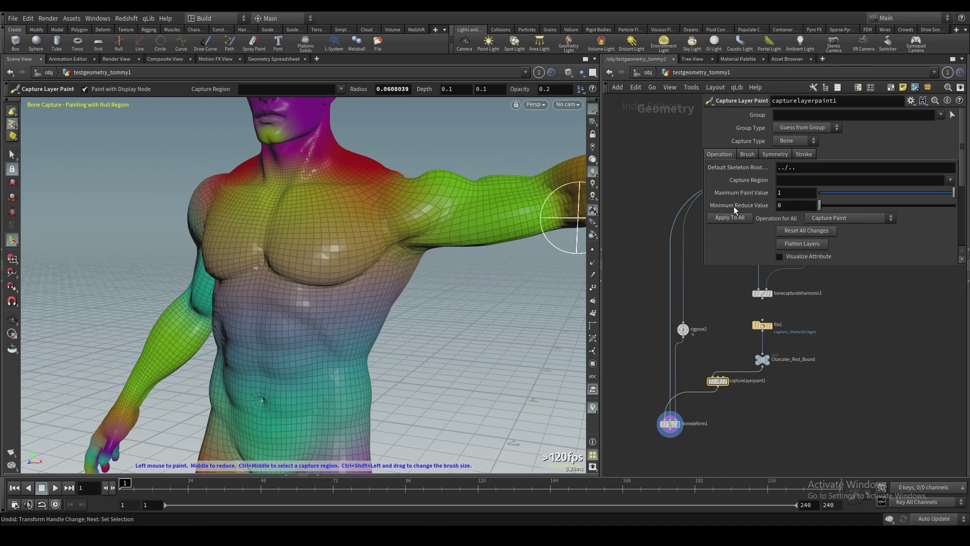
- Set the visualization of capturelayerpaint1 to Selected Capture Region
{"action": "scroll", "coordinate": [765, 224], "scroll_direction": "down", "scroll_amount": 3}
{"action": "scroll", "coordinate": [752, 235], "scroll_direction": "up", "scroll_amount": 3}
{"action": "scroll", "coordinate": [742, 244], "scroll_direction": "down", "scroll_amount": 4}
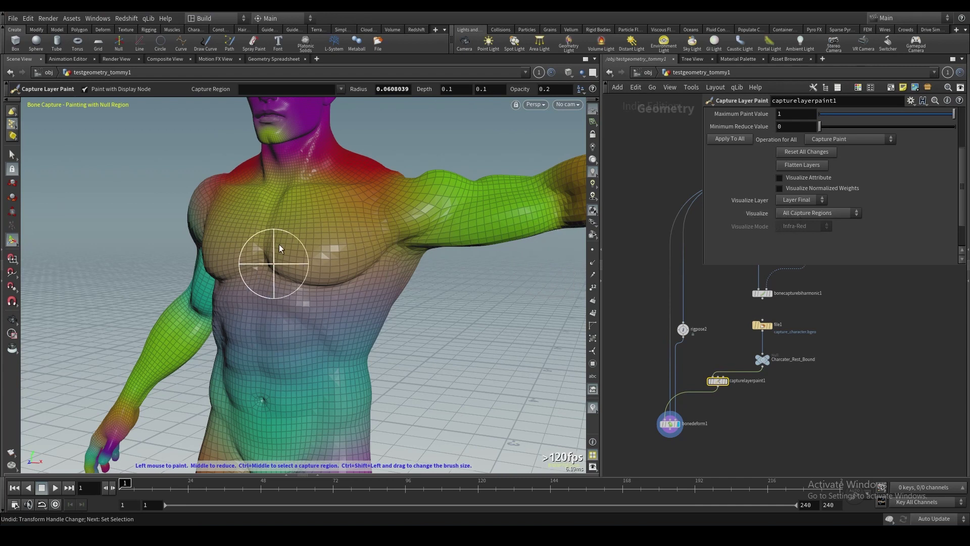
{"action": "right_click_drag", "start_coordinate": [424, 261], "coordinate": [300, 264], "text": "alt"}
{"action": "left_click_drag", "start_coordinate": [370, 252], "coordinate": [324, 257], "text": "alt"}
{"action": "mouse_move", "coordinate": [324, 257]}
{"action": "right_mouse_down", "text": "alt"}
{"action": "mouse_move", "coordinate": [379, 231]}
{"action": "mouse_move", "coordinate": [434, 173]}
{"action": "mouse_move", "coordinate": [386, 217]}
{"action": "right_mouse_up", "text": "alt"}
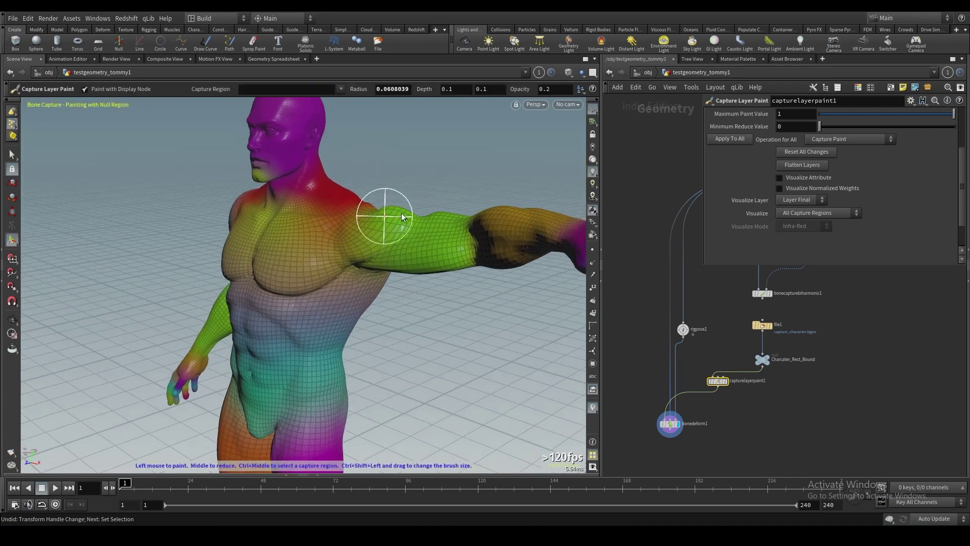
{"action": "left_click", "coordinate": [793, 213]}
{"action": "left_click", "coordinate": [795, 224]}
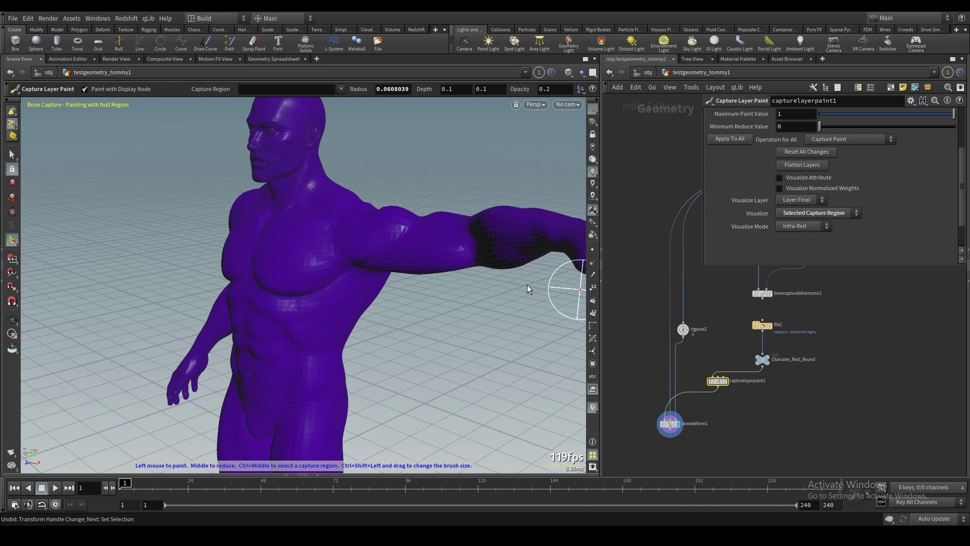
{"action": "scroll", "coordinate": [735, 193], "scroll_direction": "up", "scroll_amount": 3}
{"action": "scroll", "coordinate": [732, 191], "scroll_direction": "up", "scroll_amount": 1}
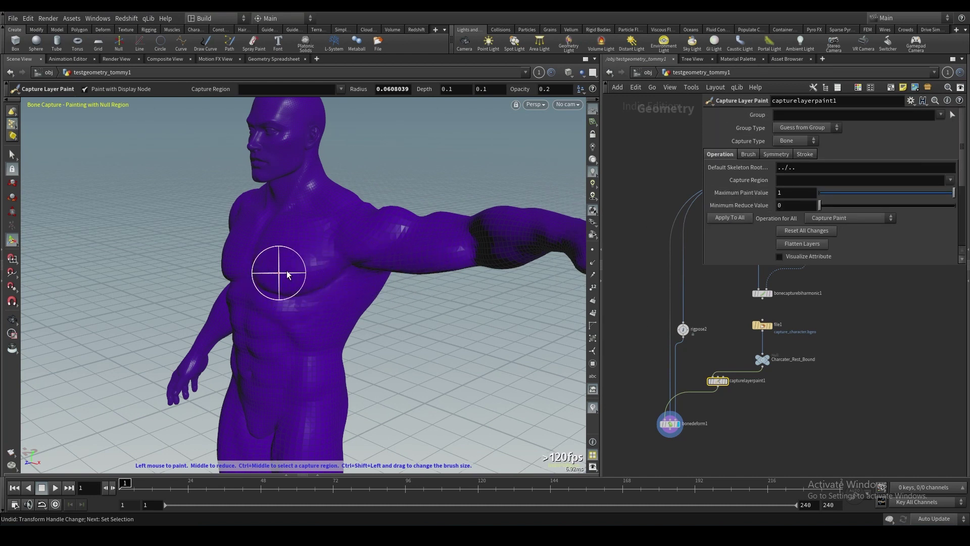
{"action": "key", "text": "Escape"}
{"action": "left_click_drag", "start_coordinate": [327, 265], "coordinate": [348, 272]}
{"action": "key", "text": "Return"}
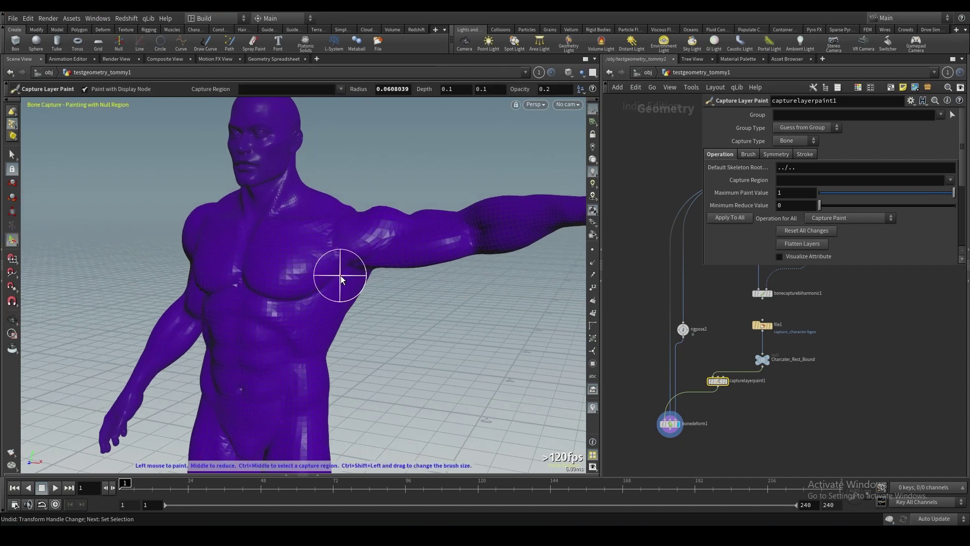
{"action": "right_click", "coordinate": [345, 277]}
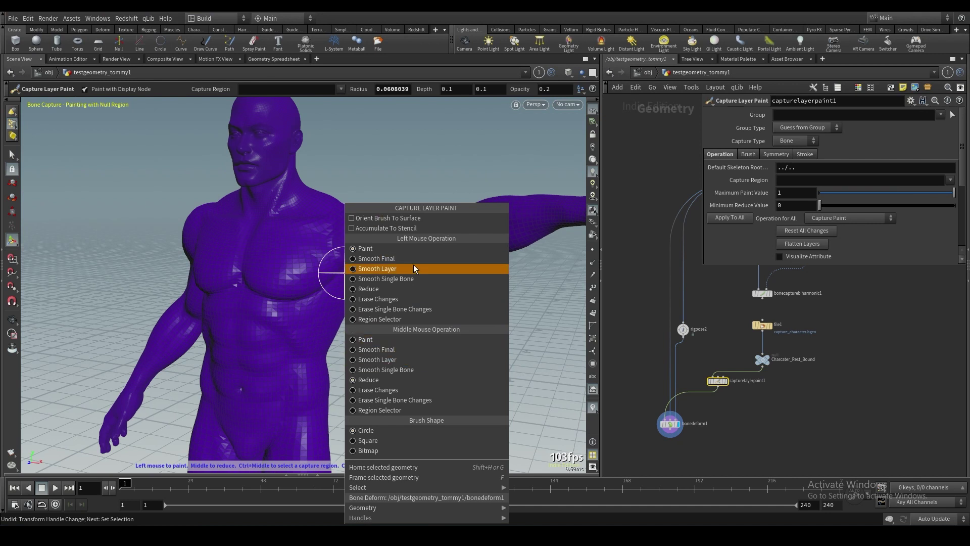
{"action": "left_click", "coordinate": [303, 274]}
{"action": "left_click", "coordinate": [341, 90]}
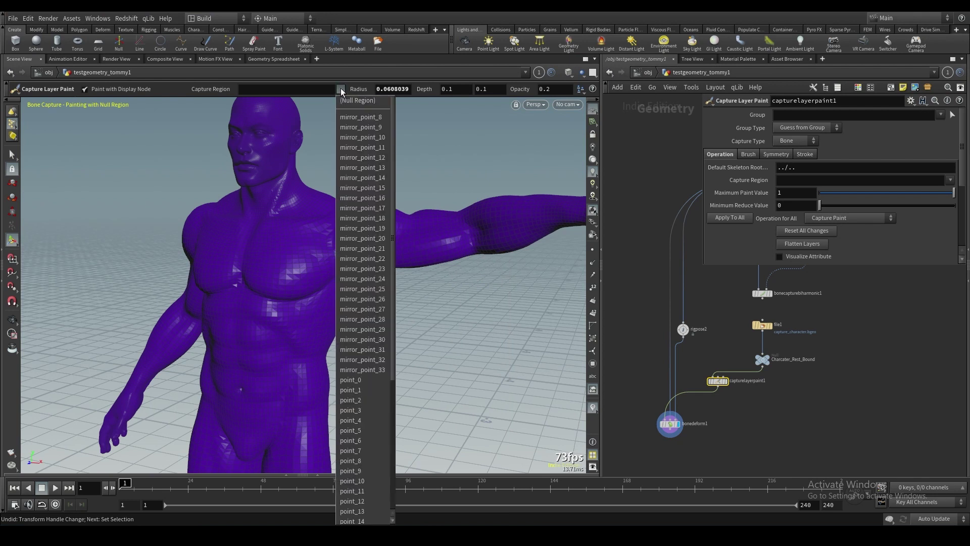
{"action": "scroll", "coordinate": [377, 336], "scroll_direction": "down", "scroll_amount": 6}
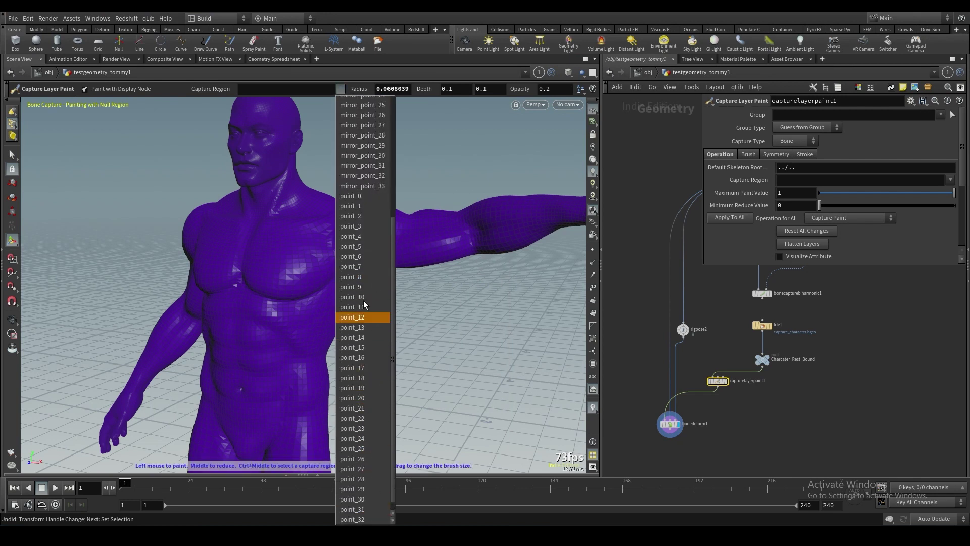
{"action": "left_click", "coordinate": [341, 89]}
{"action": "left_click", "coordinate": [341, 90]}
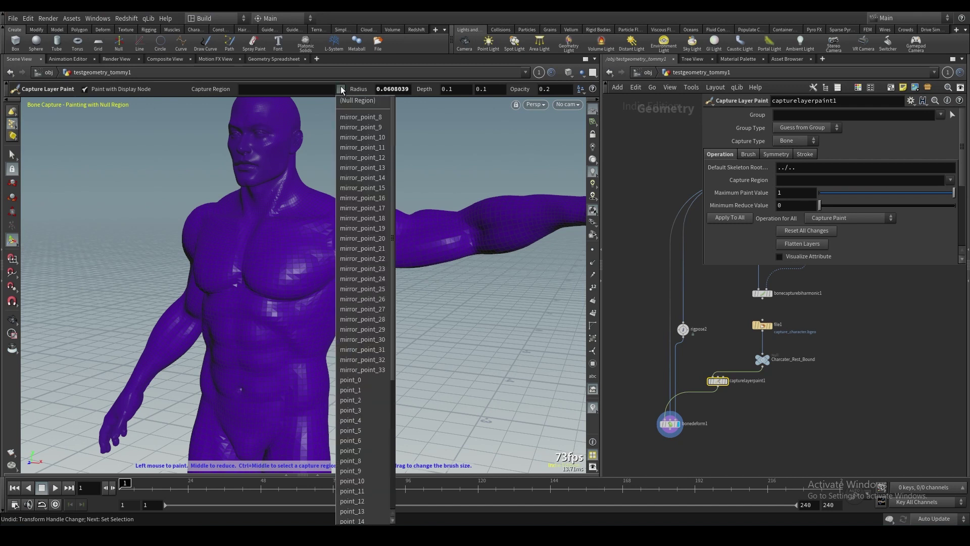
{"action": "scroll", "coordinate": [377, 429], "scroll_direction": "down", "scroll_amount": 6}
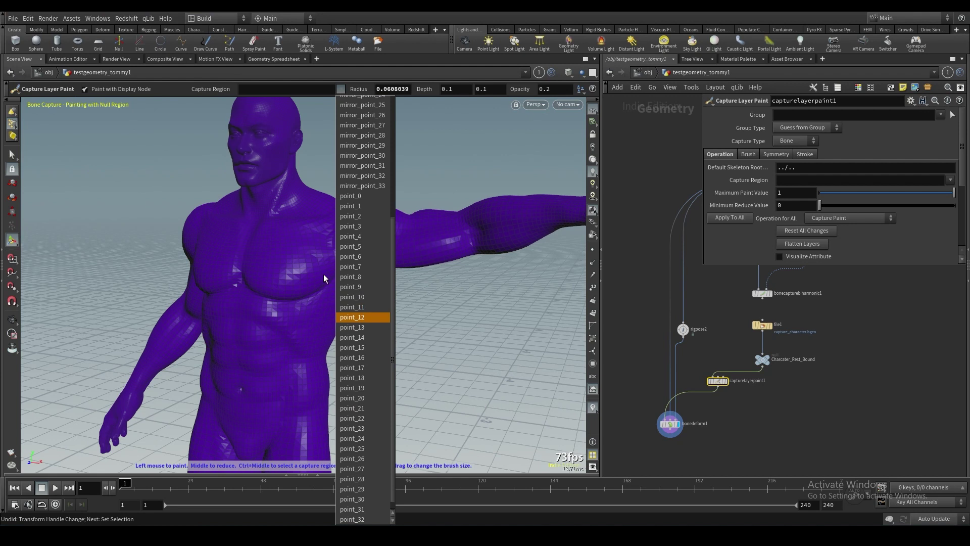
{"action": "scroll", "coordinate": [341, 89], "scroll_direction": "up", "scroll_amount": 6}
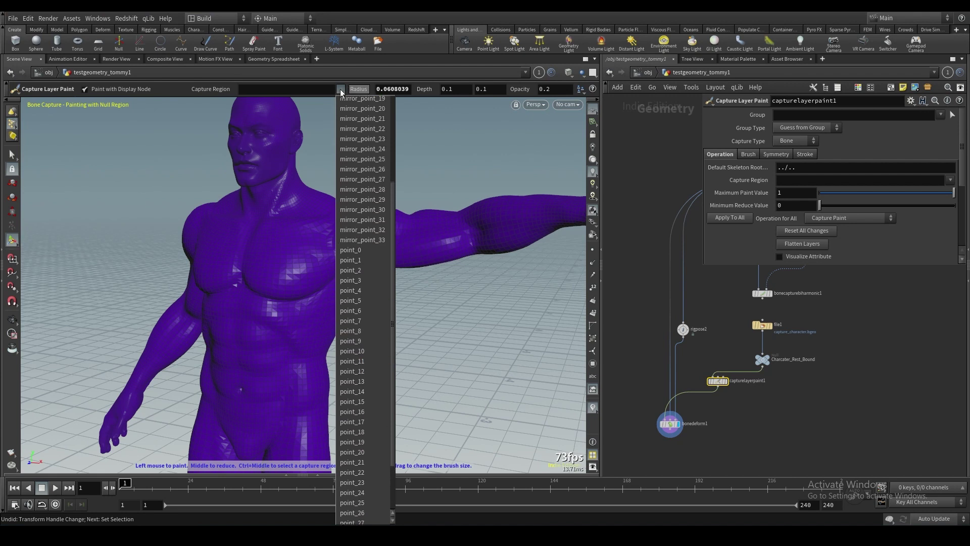
{"action": "left_click", "coordinate": [342, 90]}
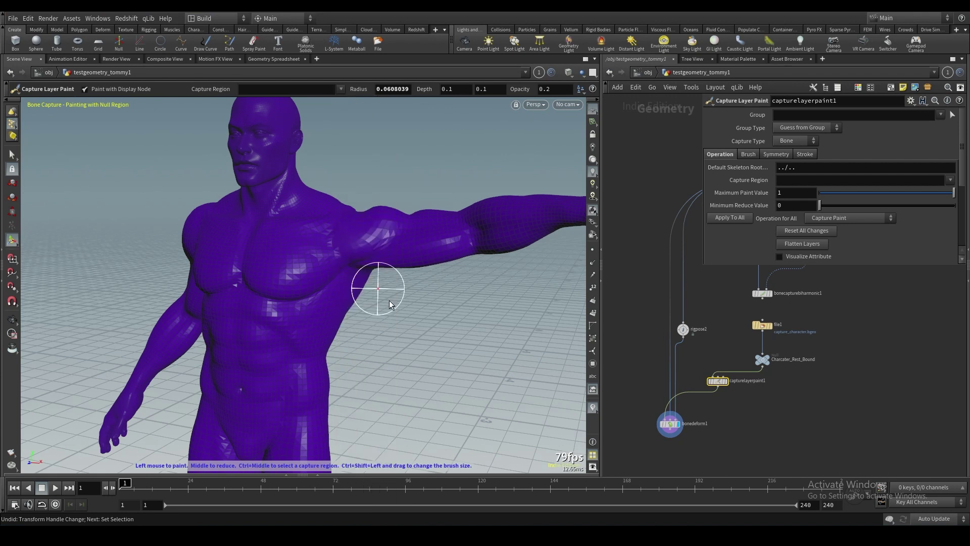
- Use the Region Selector brush operation to pick the upper-arm capture region point_12 on the character
{"action": "right_click", "coordinate": [353, 286]}
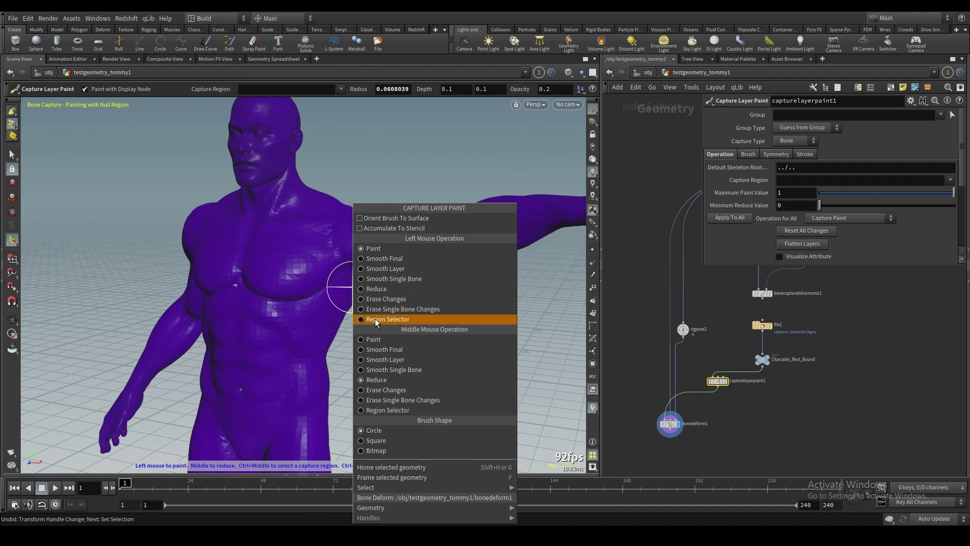
{"action": "left_click", "coordinate": [375, 318]}
{"action": "left_click", "coordinate": [353, 293]}
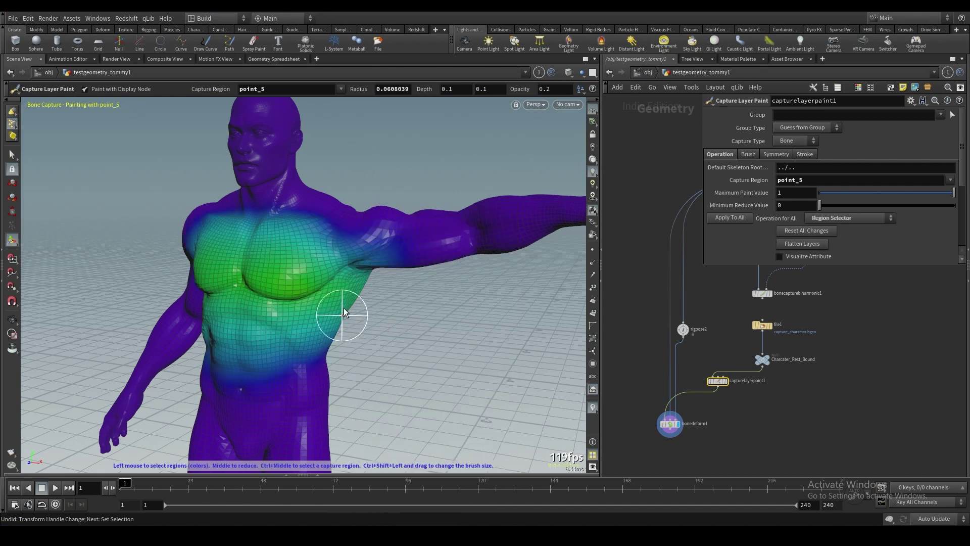
{"action": "right_click", "coordinate": [350, 281]}
{"action": "left_click", "coordinate": [389, 319]}
{"action": "left_click", "coordinate": [366, 265]}
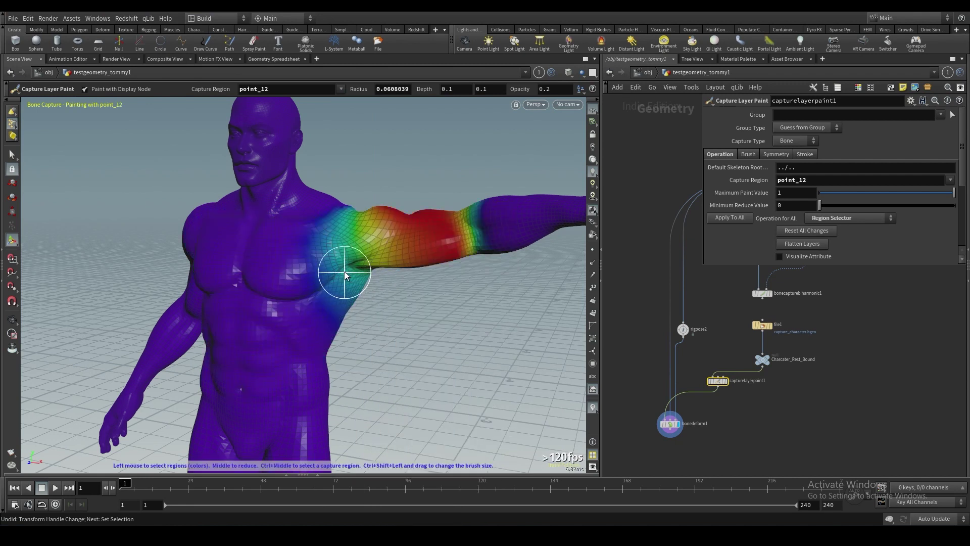
{"action": "left_click", "coordinate": [359, 237]}
{"action": "left_click", "coordinate": [418, 256]}
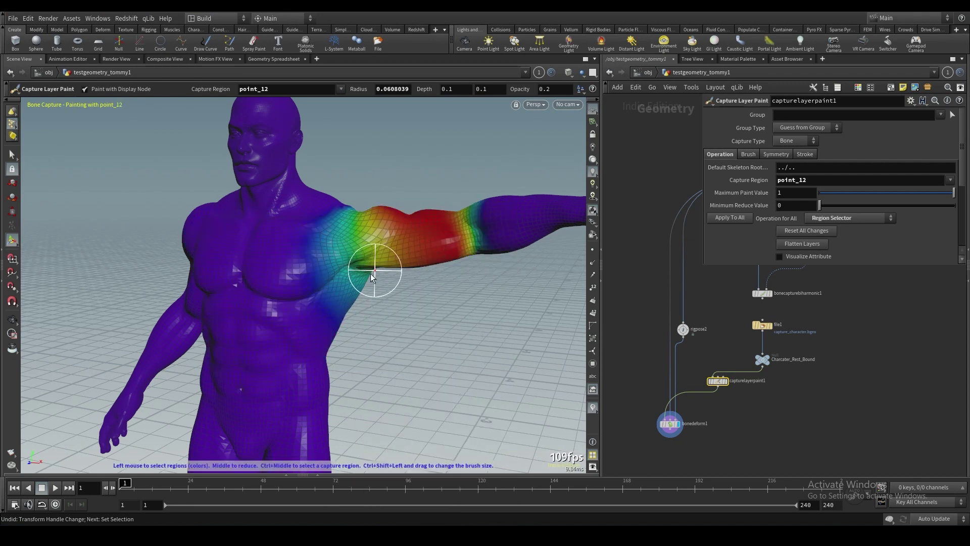
- Set the brush operation to Reduce with a radius of about 0.037, and reduce the point_12 weights on the torso below the armpit
{"action": "right_click_drag", "start_coordinate": [378, 269], "coordinate": [370, 250], "text": "alt"}
{"action": "left_click_drag", "start_coordinate": [370, 250], "coordinate": [342, 232], "text": "alt"}
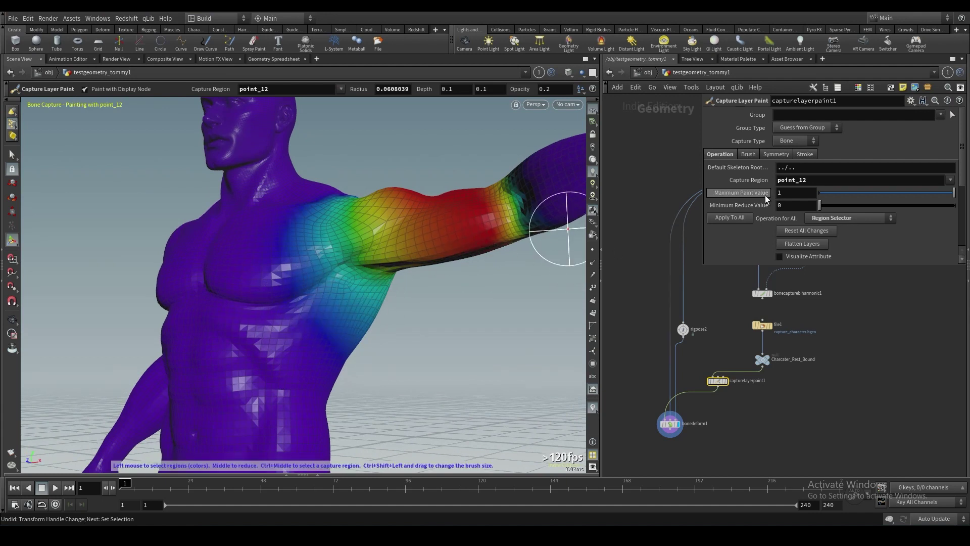
{"action": "right_click_drag", "start_coordinate": [336, 292], "coordinate": [377, 266], "text": "alt"}
{"action": "left_click_drag", "start_coordinate": [377, 266], "coordinate": [396, 263], "text": "alt"}
{"action": "right_click", "coordinate": [346, 295]}
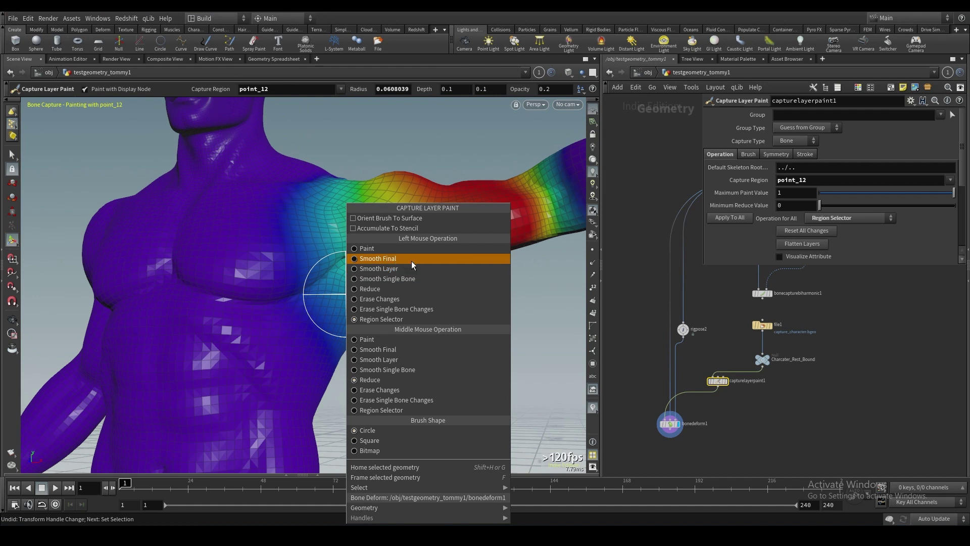
{"action": "left_click", "coordinate": [402, 291]}
{"action": "scroll", "coordinate": [350, 292], "scroll_direction": "down", "scroll_amount": 5}
{"action": "mouse_move", "coordinate": [374, 282]}
{"action": "left_mouse_down"}
{"action": "mouse_move", "coordinate": [353, 275]}
{"action": "mouse_move", "coordinate": [363, 318]}
{"action": "left_mouse_up"}
{"action": "mouse_move", "coordinate": [301, 327]}
{"action": "left_mouse_down"}
{"action": "mouse_move", "coordinate": [357, 301]}
{"action": "mouse_move", "coordinate": [325, 323]}
{"action": "mouse_move", "coordinate": [283, 303]}
{"action": "left_mouse_up"}
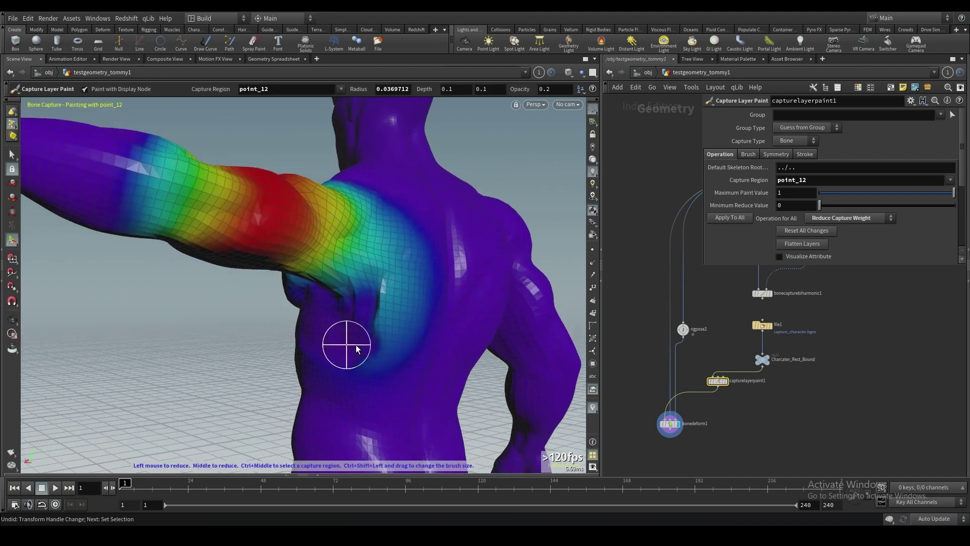
- Enlarge the brush radius to about 0.061 and reduce the point_12 weights on the back and chest beside the shoulder
{"action": "mouse_move", "coordinate": [345, 340]}
{"action": "left_mouse_down", "text": "ctrl+shift"}
{"action": "mouse_move", "coordinate": [379, 325]}
{"action": "mouse_move", "coordinate": [333, 297]}
{"action": "mouse_move", "coordinate": [343, 281]}
{"action": "mouse_move", "coordinate": [467, 307]}
{"action": "left_mouse_up", "text": "ctrl+shift"}
{"action": "mouse_move", "coordinate": [281, 296]}
{"action": "left_mouse_down"}
{"action": "mouse_move", "coordinate": [270, 242]}
{"action": "mouse_move", "coordinate": [307, 258]}
{"action": "left_mouse_up"}
{"action": "middle_click_drag", "start_coordinate": [307, 258], "coordinate": [313, 292], "text": "alt"}
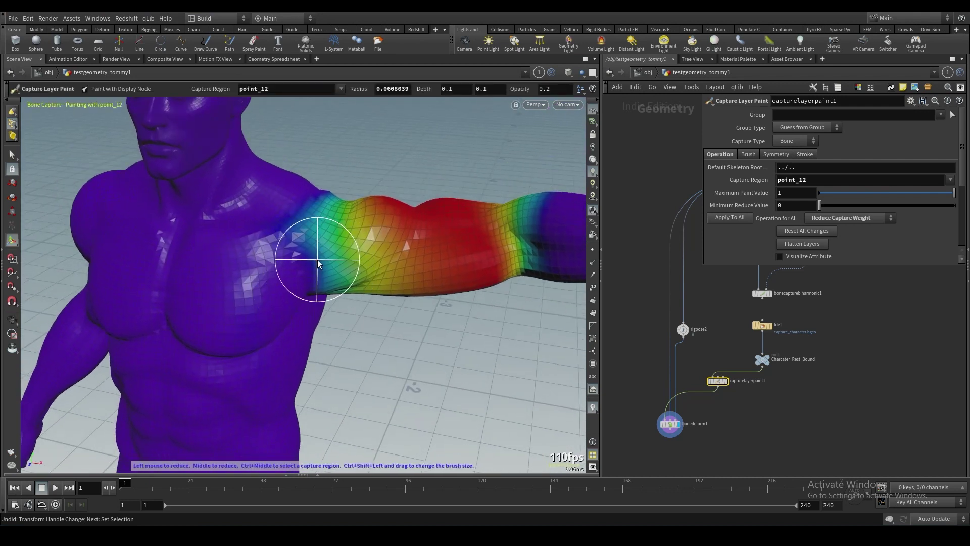
{"action": "left_click_drag", "start_coordinate": [315, 297], "coordinate": [304, 262], "text": "alt"}
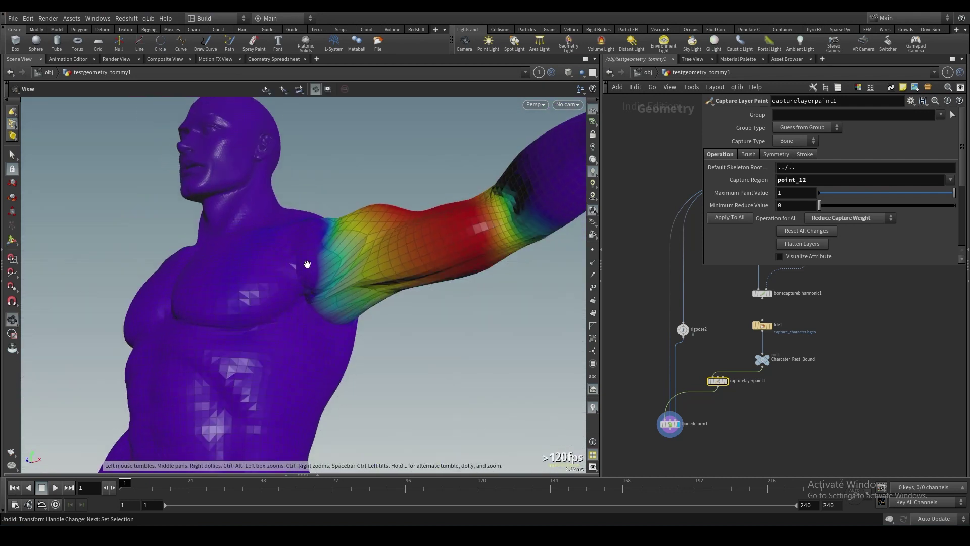
{"action": "left_click_drag", "start_coordinate": [291, 296], "coordinate": [282, 320], "text": "alt"}
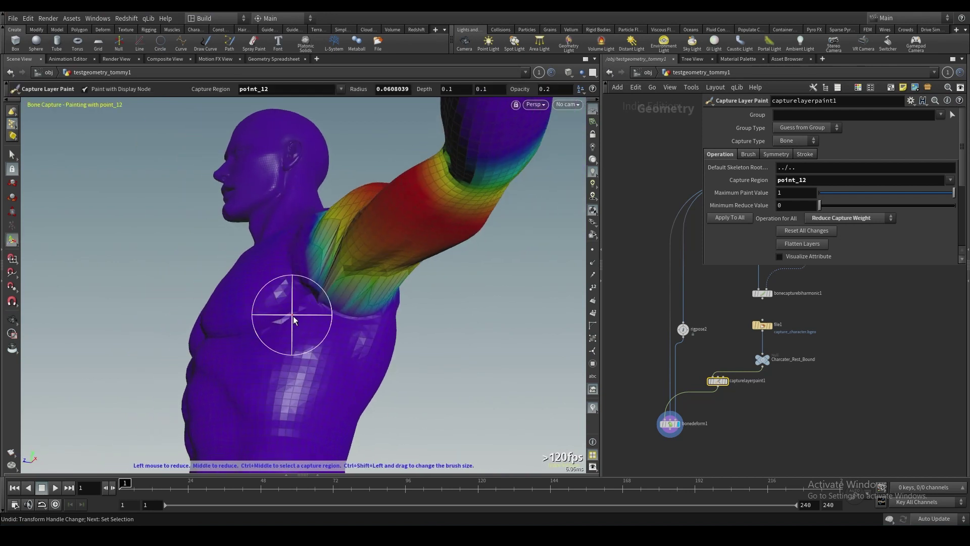
- Switch the brush operation to Smooth Layer and smooth the point_12 weights around the shoulder and armpit
{"action": "right_click", "coordinate": [288, 309]}
{"action": "left_click", "coordinate": [318, 259]}
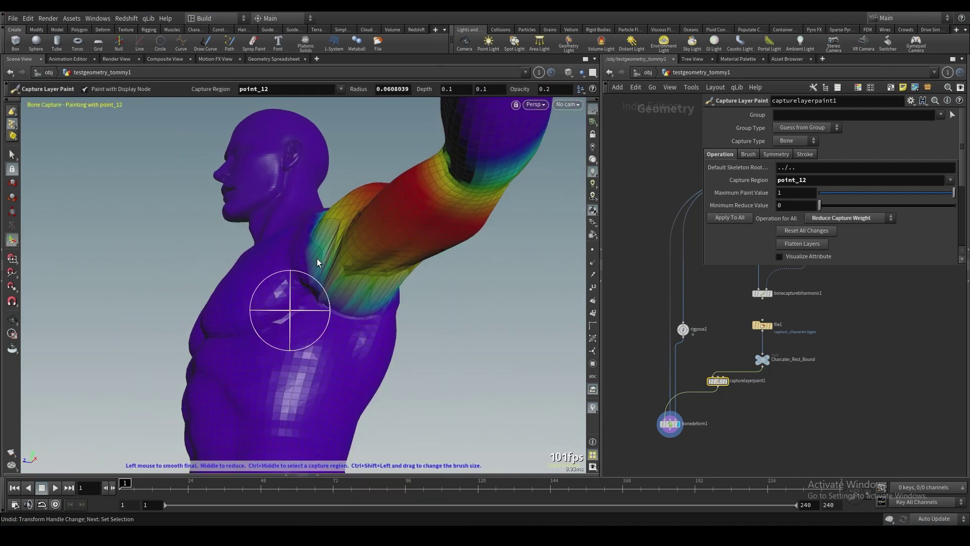
{"action": "right_click", "coordinate": [319, 302]}
{"action": "left_click", "coordinate": [354, 271]}
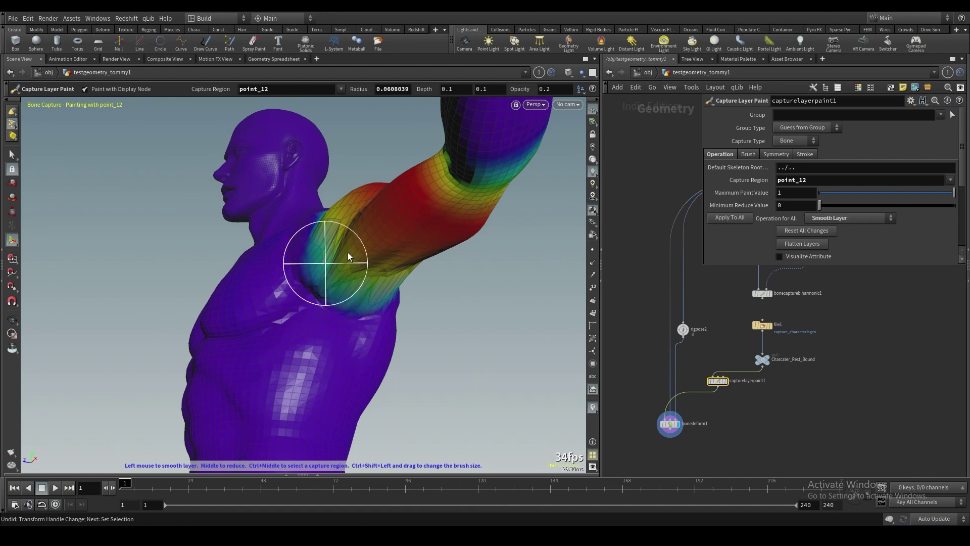
{"action": "left_click_drag", "start_coordinate": [333, 250], "coordinate": [286, 291], "text": "alt"}
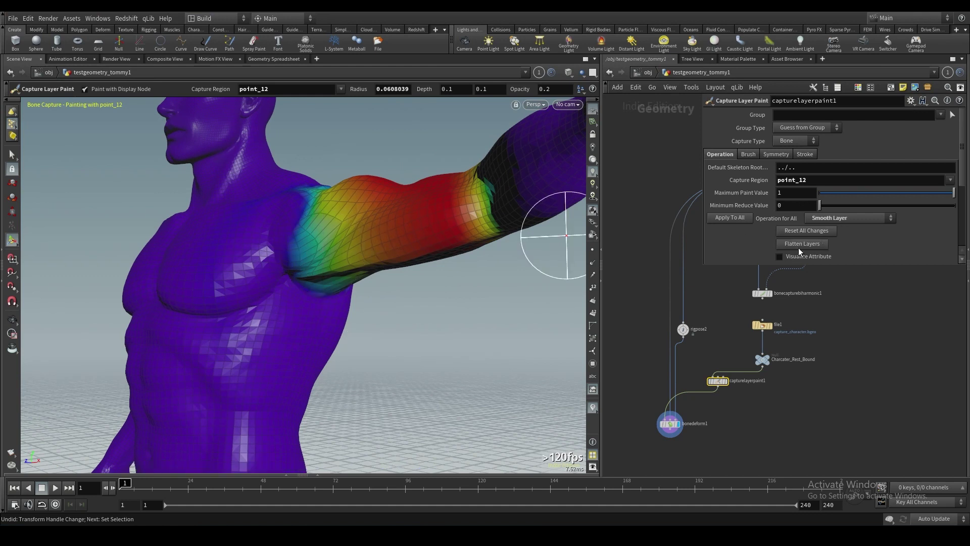
- Visualize all capture regions and set the brush operation to Smooth Final
{"action": "scroll", "coordinate": [758, 251], "scroll_direction": "down", "scroll_amount": 3}
{"action": "left_click", "coordinate": [824, 187]}
{"action": "left_click", "coordinate": [816, 204]}
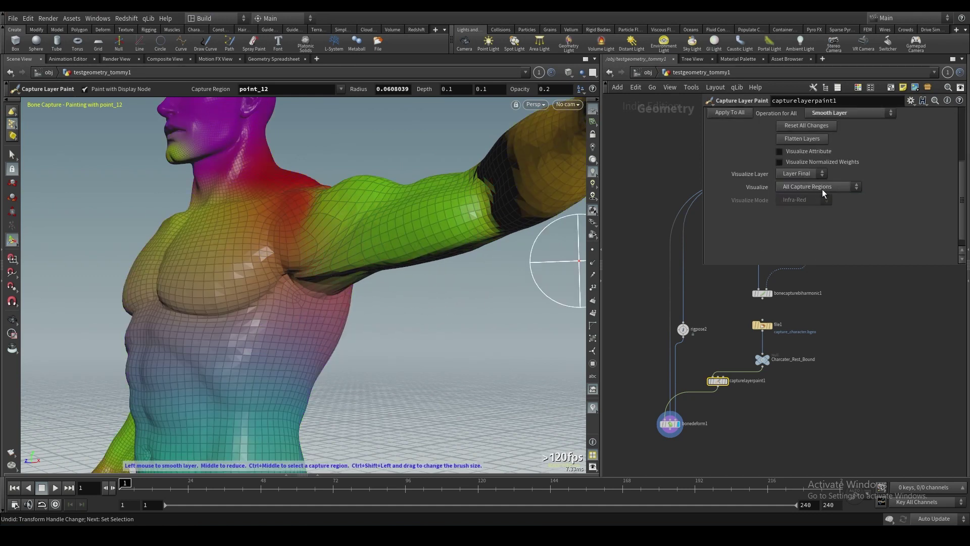
{"action": "right_click", "coordinate": [321, 277]}
{"action": "left_click", "coordinate": [333, 259]}
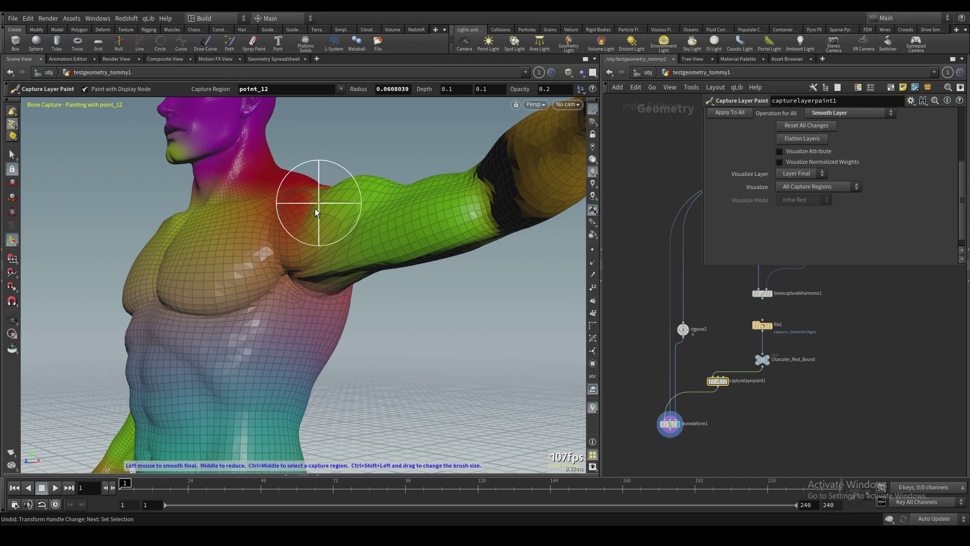
{"action": "right_click", "coordinate": [327, 295]}
{"action": "left_click", "coordinate": [356, 260]}
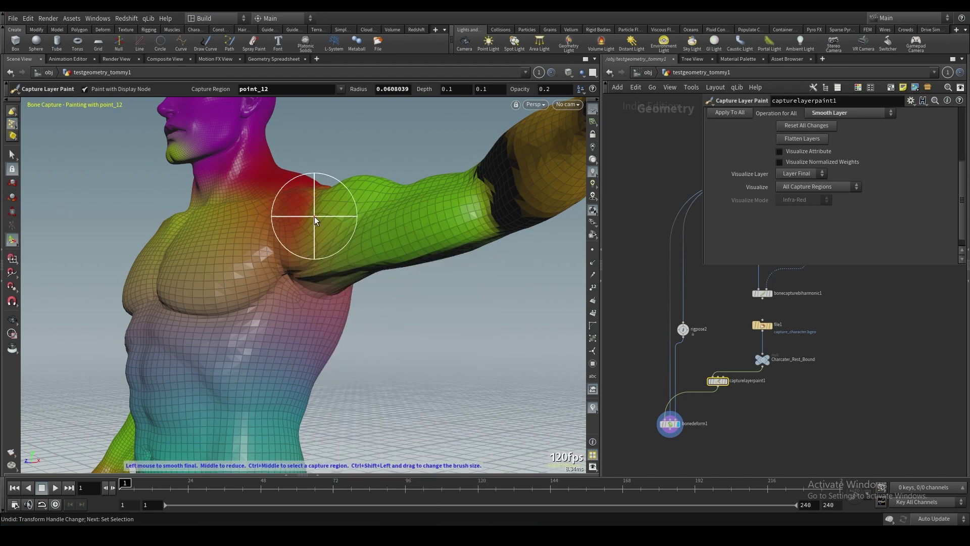
- Enlarge the brush radius to about 0.082 and smooth the final weights across the front of the shoulder and armpit
{"action": "key", "text": "Escape"}
{"action": "mouse_move", "coordinate": [325, 277]}
{"action": "left_mouse_down"}
{"action": "mouse_move", "coordinate": [330, 298]}
{"action": "mouse_move", "coordinate": [338, 288]}
{"action": "left_mouse_up"}
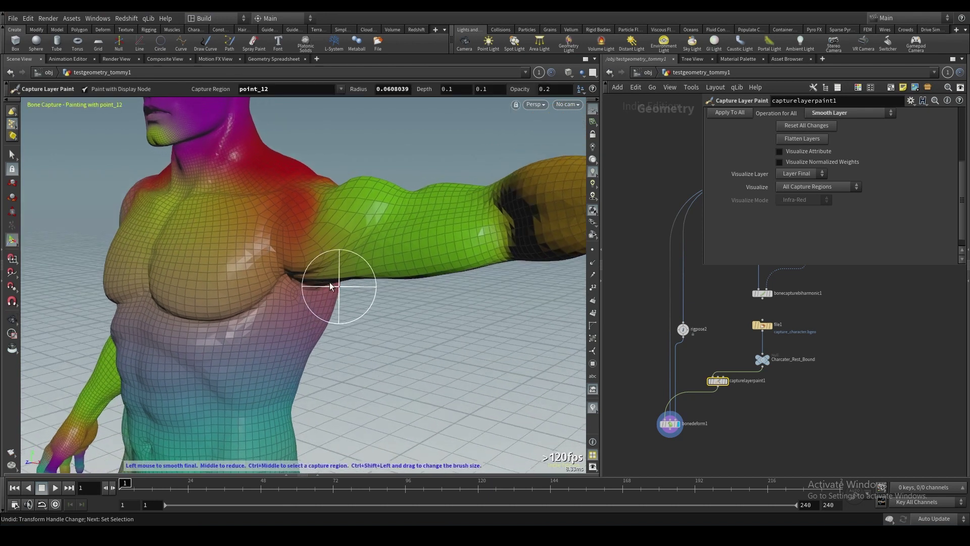
{"action": "scroll", "coordinate": [307, 280], "scroll_direction": "up", "scroll_amount": 3}
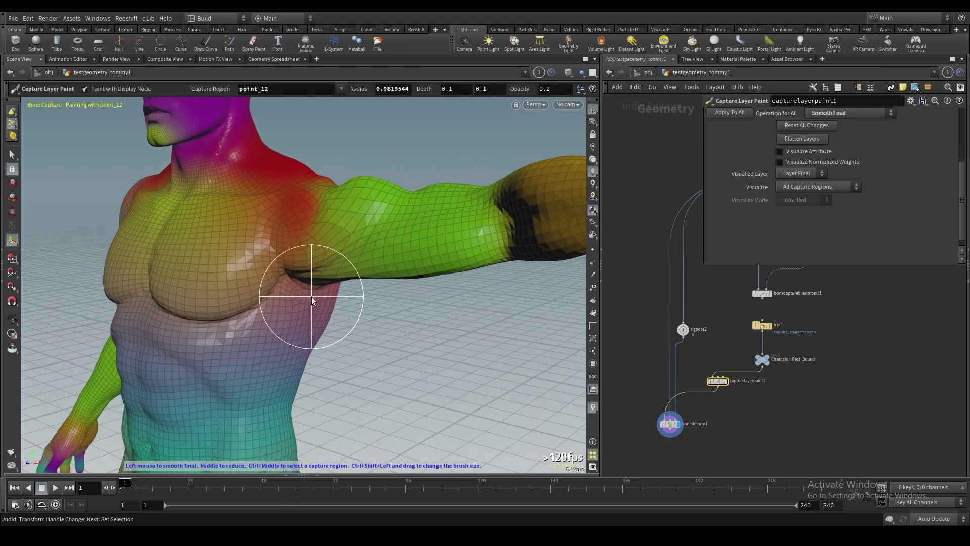
{"action": "mouse_move", "coordinate": [295, 237]}
{"action": "left_mouse_down"}
{"action": "mouse_move", "coordinate": [320, 299]}
{"action": "mouse_move", "coordinate": [327, 279]}
{"action": "mouse_move", "coordinate": [298, 302]}
{"action": "mouse_move", "coordinate": [347, 291]}
{"action": "left_mouse_up"}
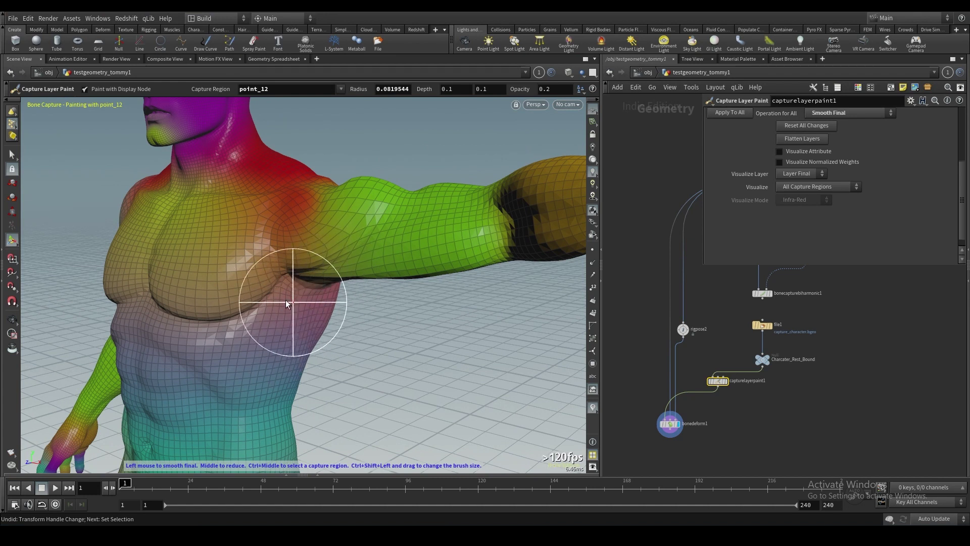
{"action": "left_click_drag", "start_coordinate": [298, 288], "coordinate": [273, 241], "text": "alt"}
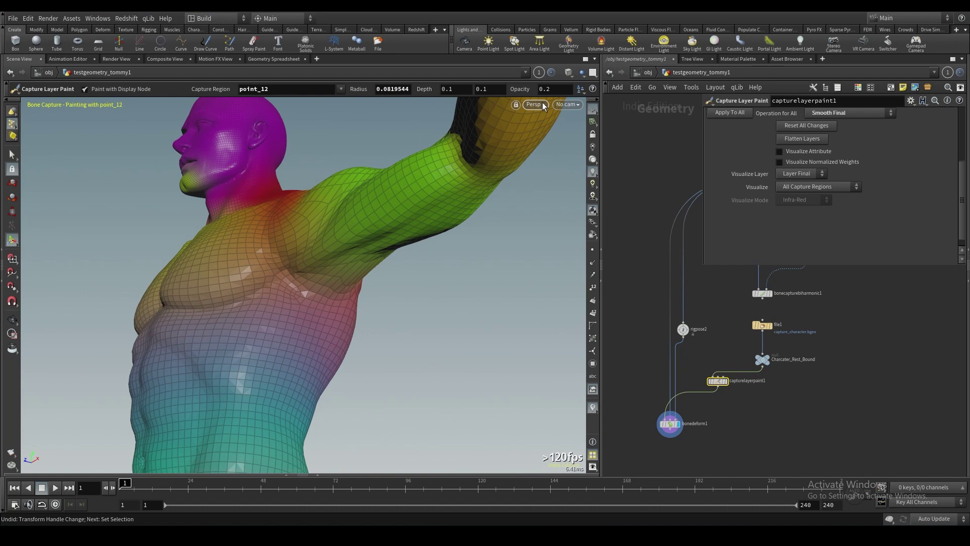
- Set the brush opacity to 1 and smooth the final weights under the raised arm, checking the shoulder from front and back
{"action": "type", "text": "1"}
{"action": "key", "text": "Return"}
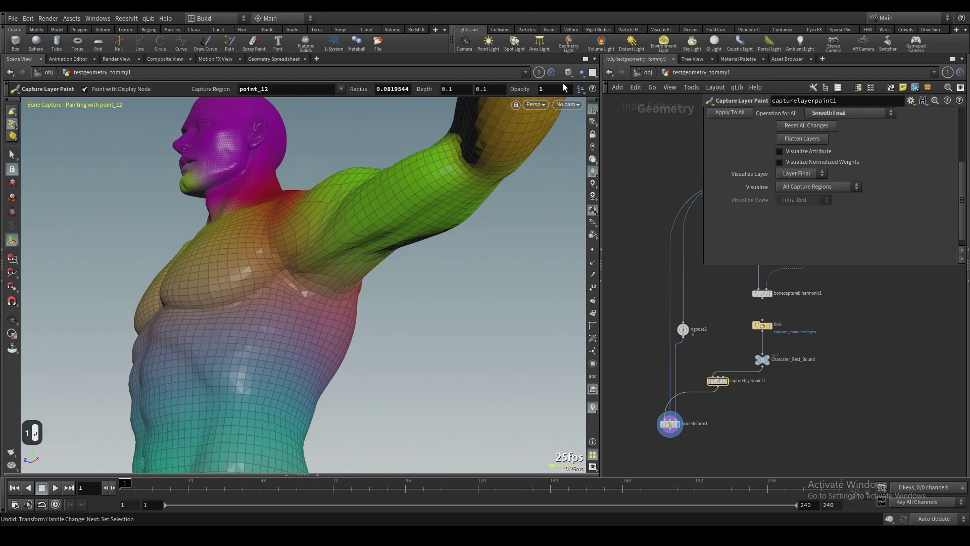
{"action": "mouse_move", "coordinate": [306, 280]}
{"action": "left_mouse_down"}
{"action": "mouse_move", "coordinate": [292, 268]}
{"action": "mouse_move", "coordinate": [323, 284]}
{"action": "left_mouse_up"}
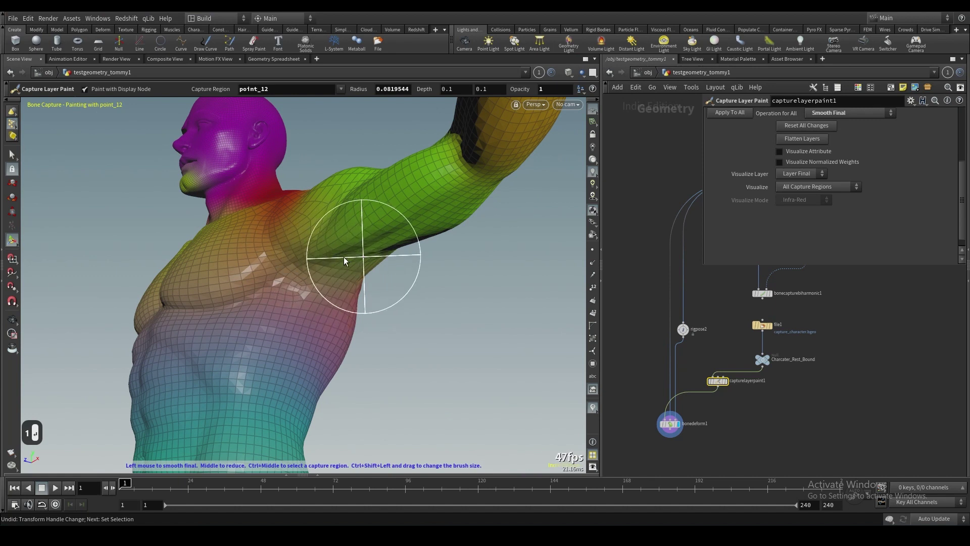
{"action": "left_click_drag", "start_coordinate": [290, 246], "coordinate": [327, 283], "text": "alt"}
{"action": "mouse_move", "coordinate": [296, 248]}
{"action": "left_mouse_down", "text": "alt"}
{"action": "mouse_move", "coordinate": [338, 244]}
{"action": "mouse_move", "coordinate": [306, 267]}
{"action": "left_mouse_up", "text": "alt"}
{"action": "left_click_drag", "start_coordinate": [324, 205], "coordinate": [325, 181], "text": "alt"}
{"action": "middle_click_drag", "start_coordinate": [328, 184], "coordinate": [301, 257], "text": "alt"}
{"action": "left_click_drag", "start_coordinate": [301, 256], "coordinate": [219, 310], "text": "alt"}
{"action": "left_click_drag", "start_coordinate": [310, 211], "coordinate": [168, 205], "text": "alt"}
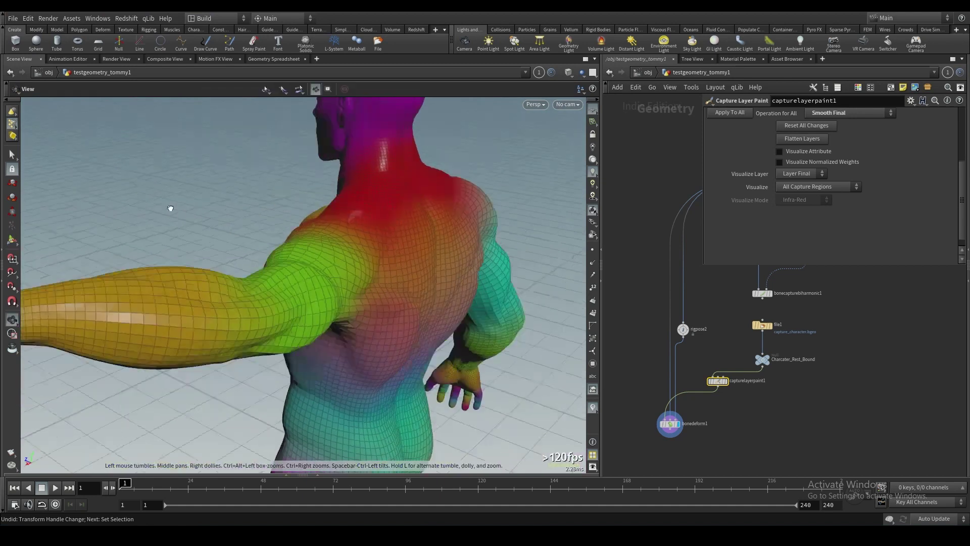
- Examine the shoulder, armpit and upper back of the raised arm from front and back with all capture regions visualized
{"action": "left_click_drag", "start_coordinate": [317, 270], "coordinate": [407, 271], "text": "alt"}
{"action": "right_click_drag", "start_coordinate": [408, 271], "coordinate": [354, 271], "text": "alt"}
{"action": "left_click_drag", "start_coordinate": [354, 271], "coordinate": [352, 295], "text": "alt"}
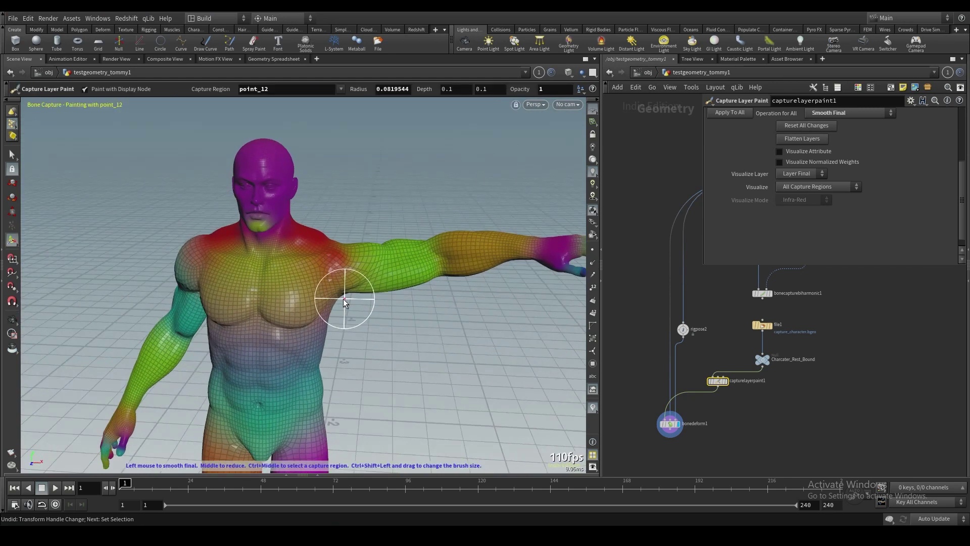
{"action": "right_click_drag", "start_coordinate": [326, 314], "coordinate": [314, 314], "text": "alt"}
{"action": "left_click_drag", "start_coordinate": [314, 314], "coordinate": [348, 315], "text": "alt"}
{"action": "right_click", "coordinate": [348, 315]}
{"action": "left_click", "coordinate": [384, 248]}
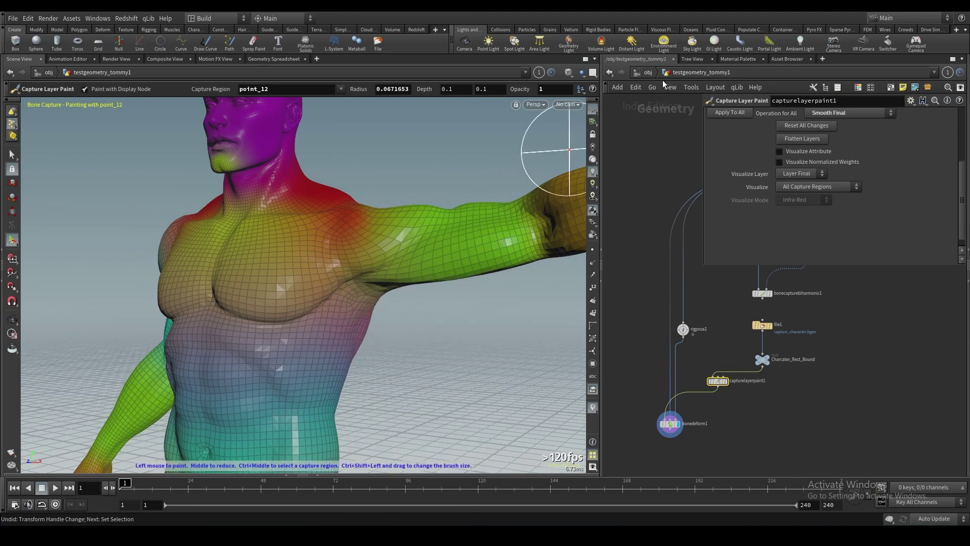
{"action": "mouse_move", "coordinate": [346, 281]}
{"action": "left_mouse_down", "text": "alt"}
{"action": "mouse_move", "coordinate": [325, 255]}
{"action": "mouse_move", "coordinate": [123, 253]}
{"action": "mouse_move", "coordinate": [293, 301]}
{"action": "left_mouse_up", "text": "alt"}
{"action": "right_click", "coordinate": [293, 301]}
{"action": "left_click", "coordinate": [342, 261]}
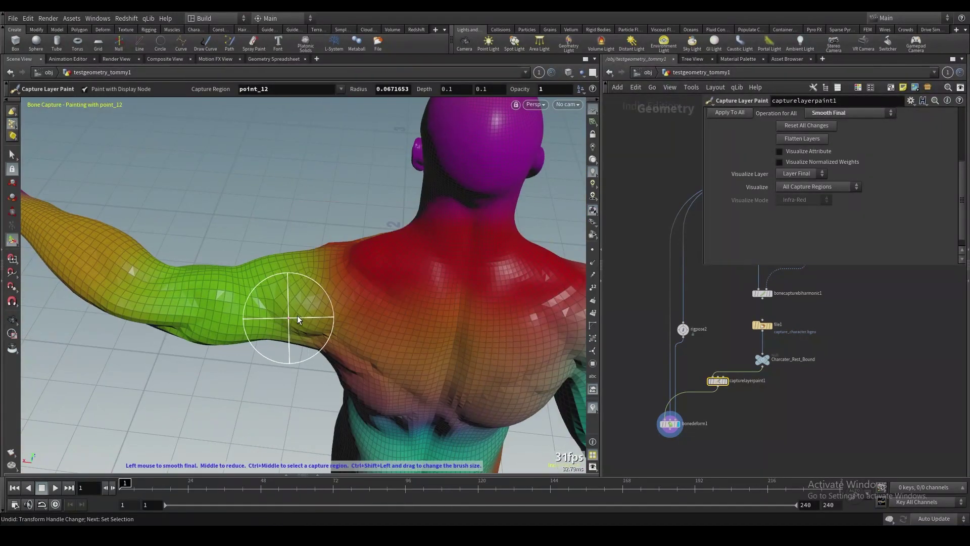
{"action": "key", "text": "Escape"}
{"action": "left_click_drag", "start_coordinate": [354, 310], "coordinate": [416, 213]}
{"action": "right_click_drag", "start_coordinate": [417, 214], "coordinate": [323, 283], "text": "alt"}
{"action": "mouse_move", "coordinate": [323, 284]}
{"action": "left_mouse_down", "text": "alt"}
{"action": "mouse_move", "coordinate": [266, 227]}
{"action": "mouse_move", "coordinate": [308, 261]}
{"action": "mouse_move", "coordinate": [356, 275]}
{"action": "mouse_move", "coordinate": [309, 268]}
{"action": "mouse_move", "coordinate": [399, 308]}
{"action": "left_mouse_up", "text": "alt"}
{"action": "scroll", "coordinate": [352, 284], "scroll_direction": "up", "scroll_amount": 4}
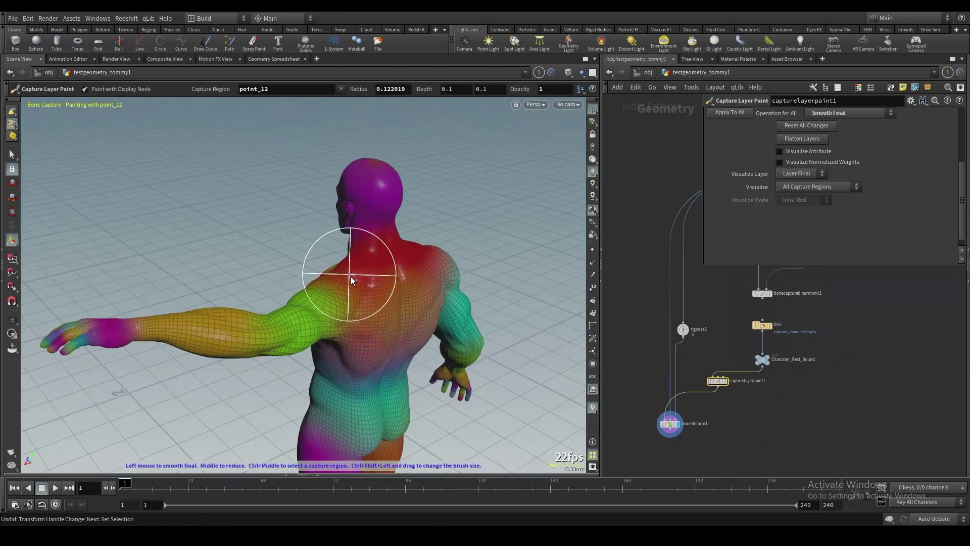
{"action": "mouse_move", "coordinate": [344, 277]}
{"action": "left_mouse_down", "text": "alt"}
{"action": "mouse_move", "coordinate": [401, 279]}
{"action": "mouse_move", "coordinate": [377, 268]}
{"action": "mouse_move", "coordinate": [381, 278]}
{"action": "mouse_move", "coordinate": [328, 308]}
{"action": "left_mouse_up", "text": "alt"}
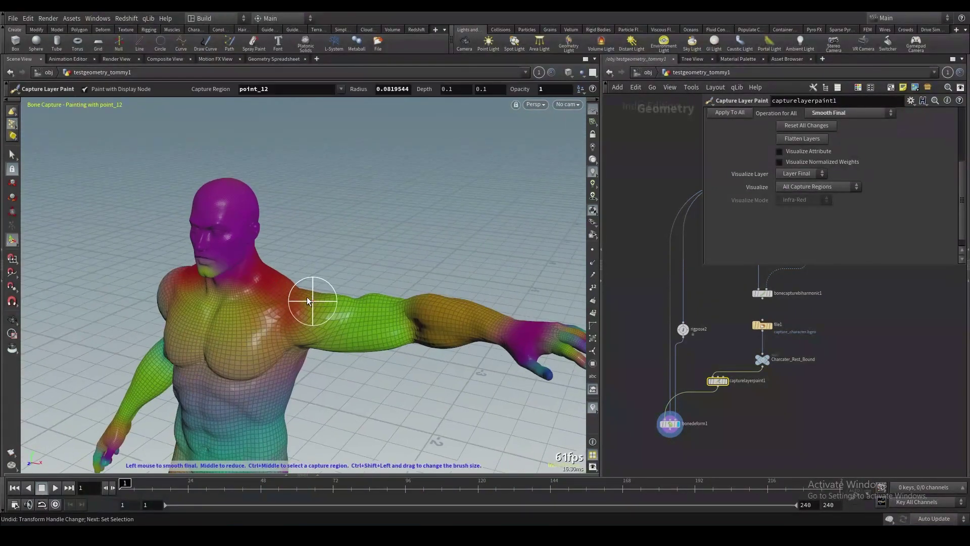
{"action": "scroll", "coordinate": [695, 390], "scroll_direction": "up", "scroll_amount": 3}
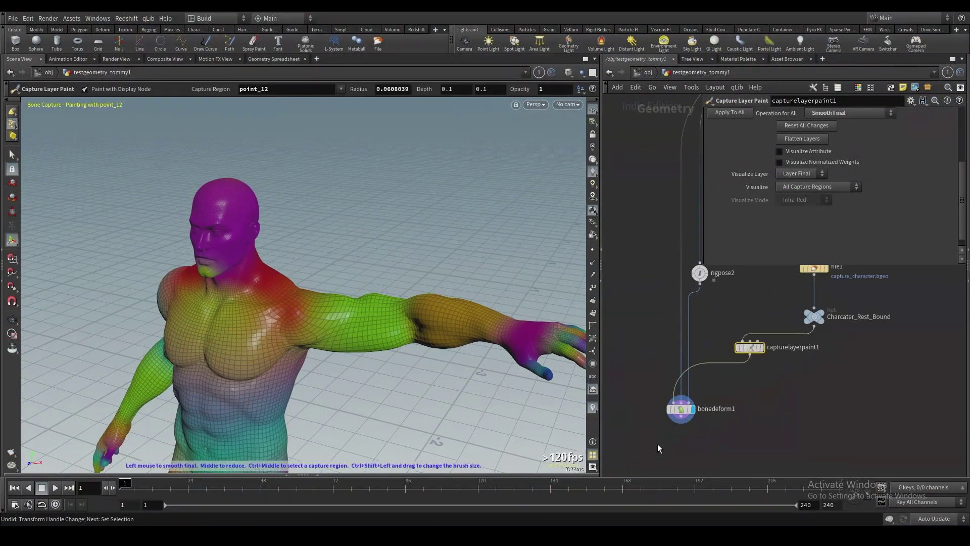
- Adjust the shoulder joint point_12 in rigpose2 to a rotation of about -78.3, 2.1, 20.9
{"action": "left_click", "coordinate": [685, 413]}
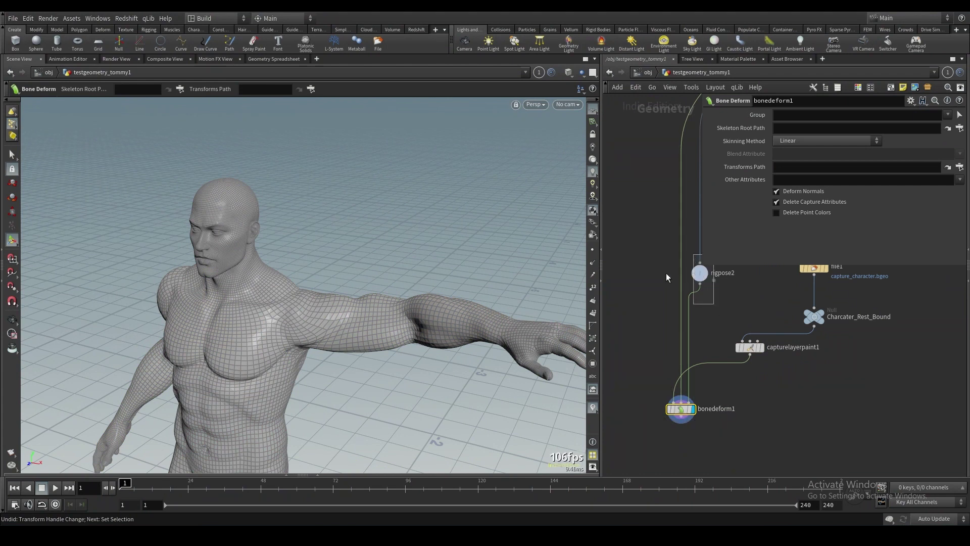
{"action": "left_click", "coordinate": [699, 273]}
{"action": "mouse_move", "coordinate": [346, 279]}
{"action": "left_mouse_down"}
{"action": "mouse_move", "coordinate": [354, 308]}
{"action": "mouse_move", "coordinate": [332, 271]}
{"action": "mouse_move", "coordinate": [354, 321]}
{"action": "mouse_move", "coordinate": [338, 280]}
{"action": "mouse_move", "coordinate": [345, 290]}
{"action": "left_mouse_up"}
{"action": "mouse_move", "coordinate": [238, 348]}
{"action": "left_mouse_down", "text": "alt"}
{"action": "mouse_move", "coordinate": [309, 287]}
{"action": "mouse_move", "coordinate": [325, 329]}
{"action": "mouse_move", "coordinate": [311, 287]}
{"action": "mouse_move", "coordinate": [221, 352]}
{"action": "left_mouse_up", "text": "alt"}
- Add a Delta Mush node and place it below bonedeform1 in the network
{"action": "scroll", "coordinate": [638, 411], "scroll_direction": "down", "scroll_amount": 2}
{"action": "middle_click_drag", "start_coordinate": [628, 410], "coordinate": [622, 358]}
{"action": "key", "text": "Tab"}
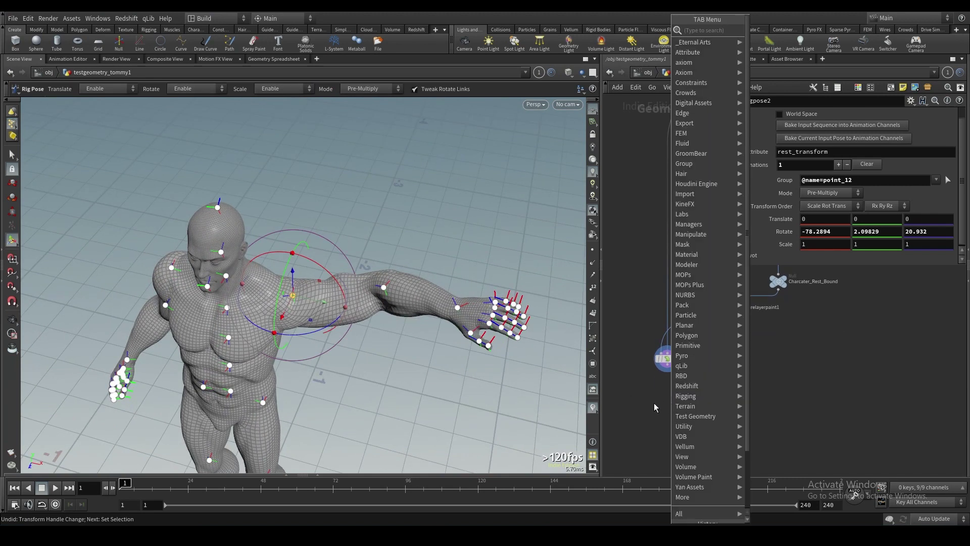
{"action": "type", "text": "del"}
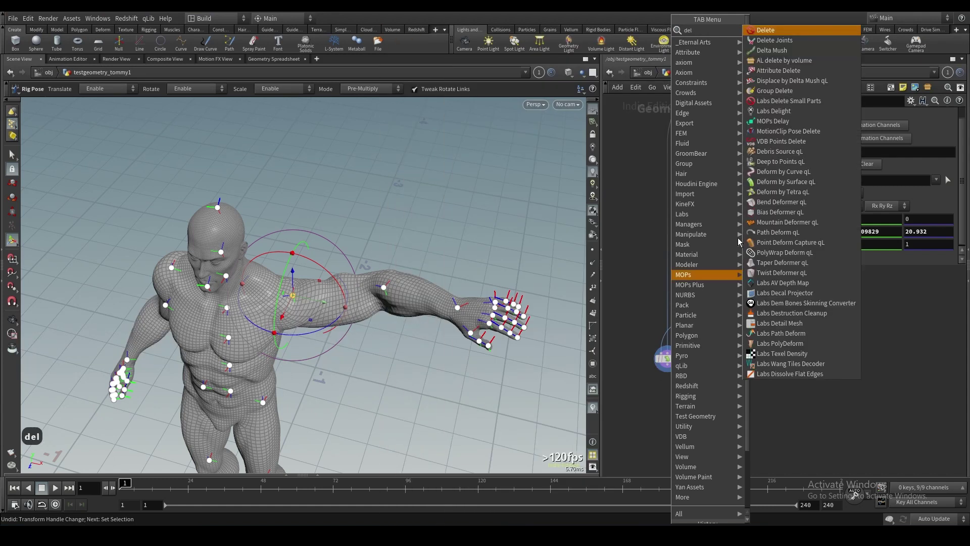
{"action": "left_click", "coordinate": [762, 54]}
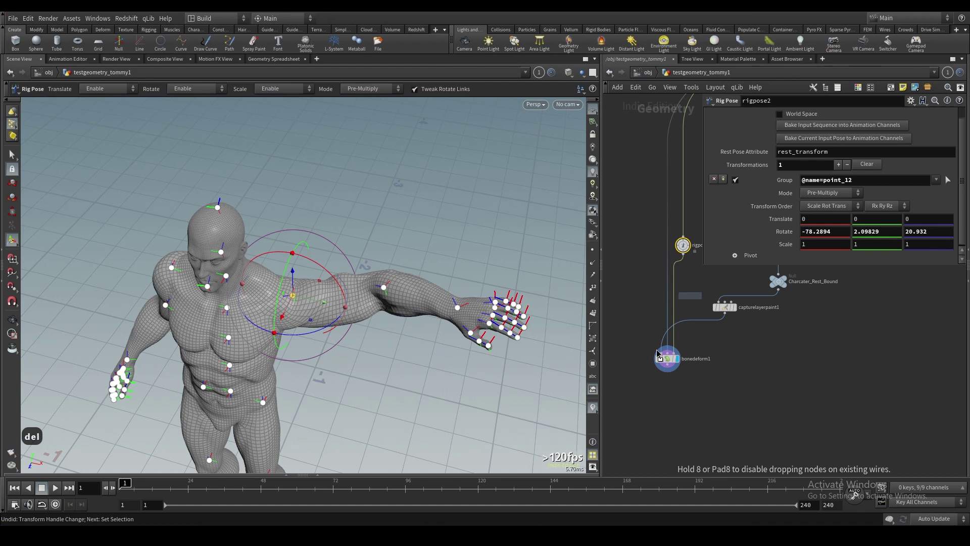
{"action": "left_click", "coordinate": [687, 412]}
{"action": "middle_click_drag", "start_coordinate": [784, 338], "coordinate": [785, 369]}
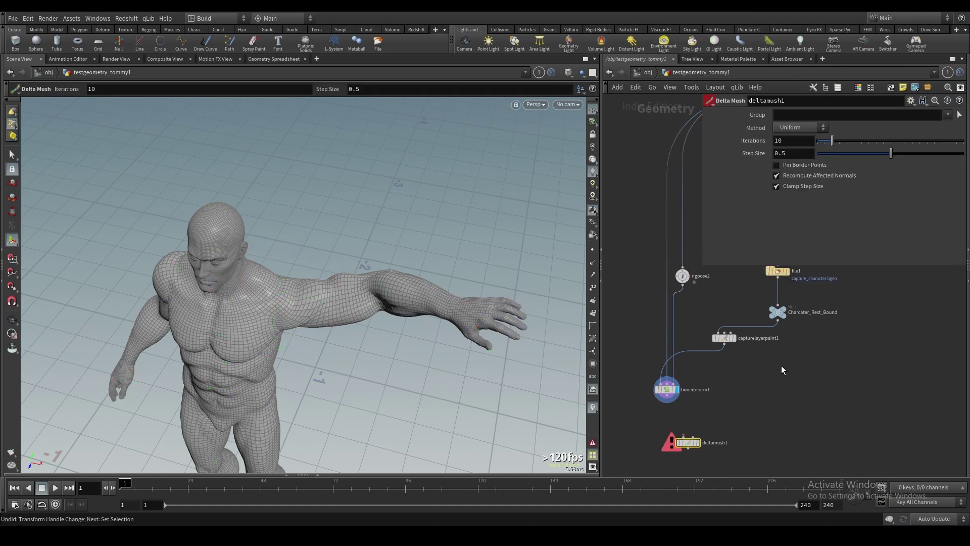
- Bend the elbow joint point_13 in rigpose2 to a rotation of about -0.6, 59.9, 24.0
{"action": "left_click", "coordinate": [682, 275]}
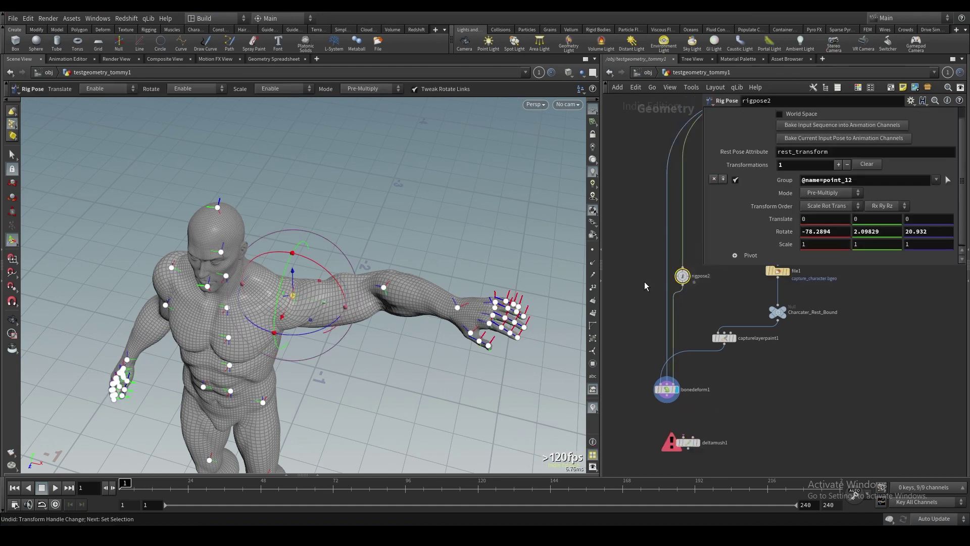
{"action": "left_click", "coordinate": [384, 289]}
{"action": "left_click_drag", "start_coordinate": [417, 321], "coordinate": [334, 255]}
{"action": "scroll", "coordinate": [358, 279], "scroll_direction": "up", "scroll_amount": 5}
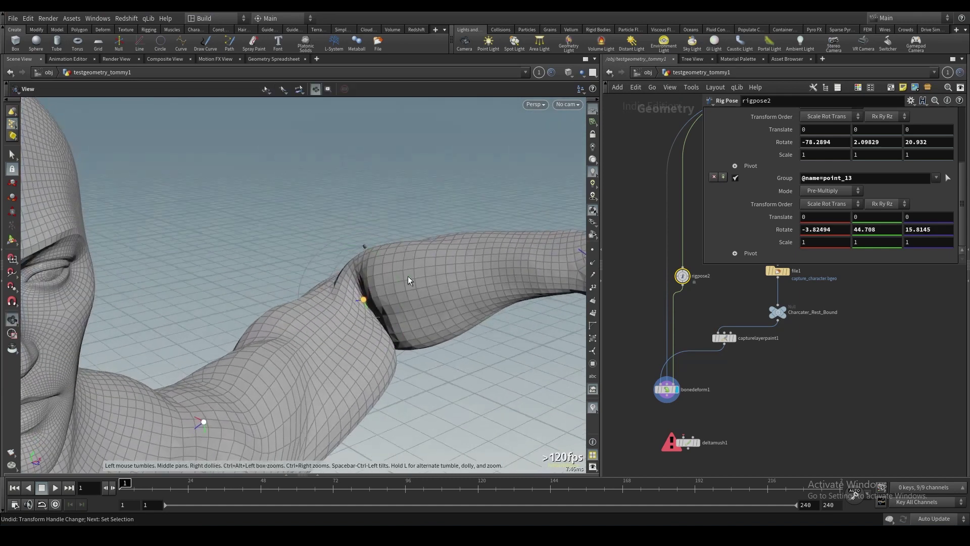
{"action": "mouse_move", "coordinate": [386, 319]}
{"action": "left_mouse_down"}
{"action": "mouse_move", "coordinate": [374, 320]}
{"action": "mouse_move", "coordinate": [388, 329]}
{"action": "mouse_move", "coordinate": [383, 321]}
{"action": "mouse_move", "coordinate": [370, 328]}
{"action": "left_mouse_up"}
{"action": "left_click_drag", "start_coordinate": [382, 370], "coordinate": [396, 354], "text": "alt"}
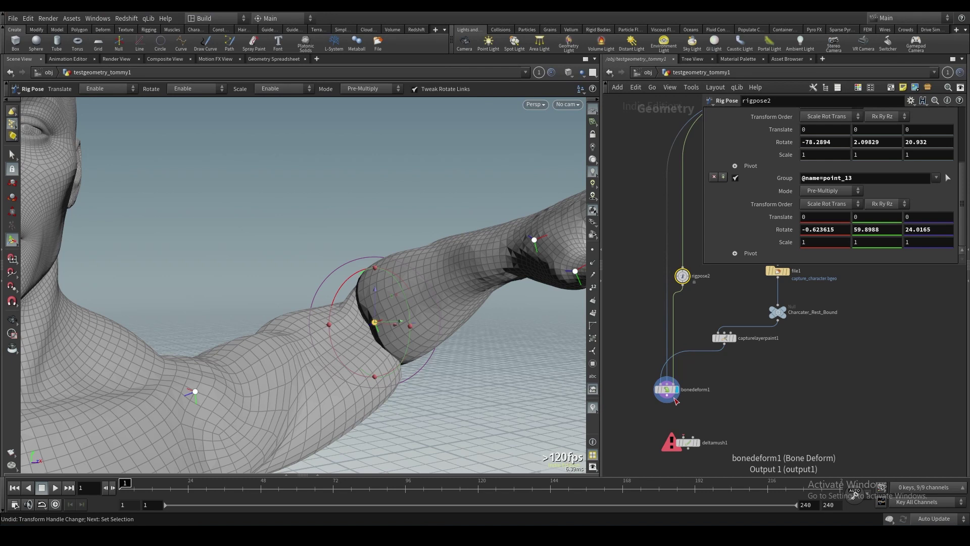
- Connect bonedeform1's output to deltamush1's Deformed Geometry input and display deltamush1
{"action": "scroll", "coordinate": [677, 405], "scroll_direction": "up", "scroll_amount": 2}
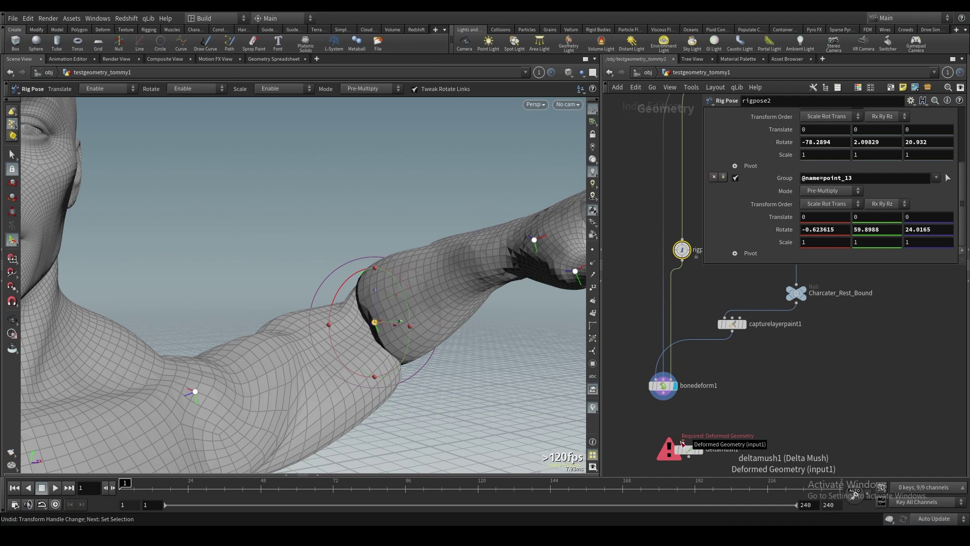
{"action": "left_click", "coordinate": [683, 442]}
{"action": "left_click", "coordinate": [663, 400]}
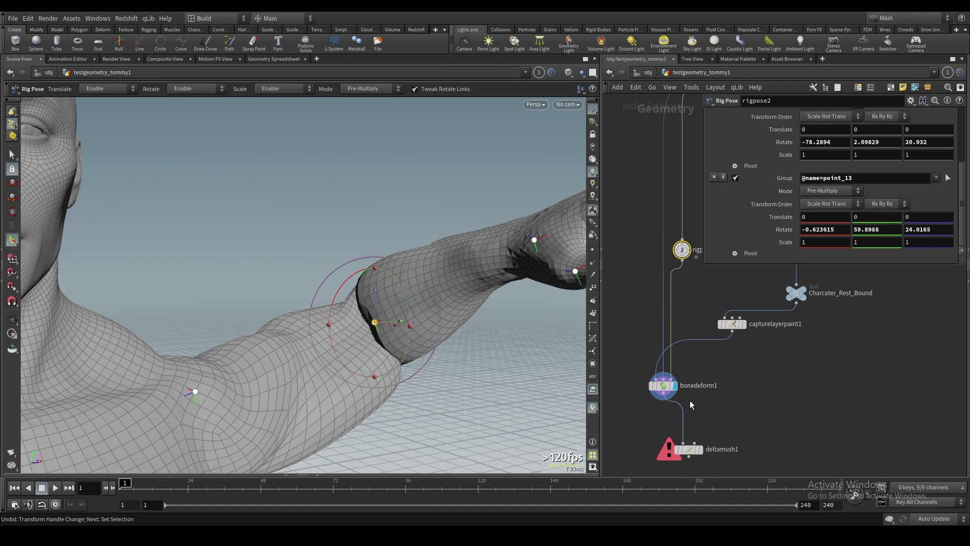
{"action": "left_click", "coordinate": [705, 449]}
{"action": "key", "text": "l"}
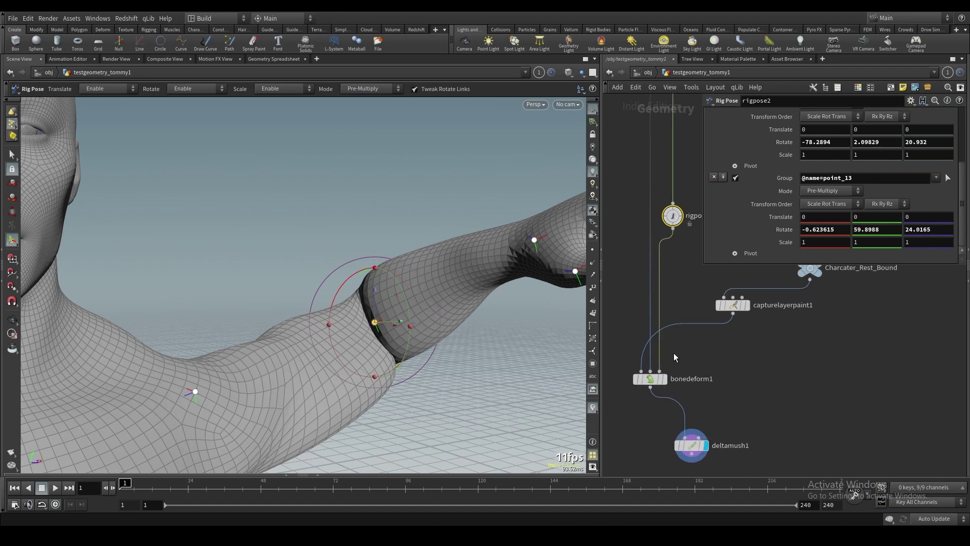
- Rearrange the capture chain so the Charcater_Rest_Bound null follows capturelayerpaint1, with file1 feeding the paint node, and align the nodes
{"action": "mouse_move", "coordinate": [630, 383]}
{"action": "scroll", "coordinate": [765, 358], "scroll_direction": "down", "scroll_amount": 2}
{"action": "middle_click_drag", "start_coordinate": [787, 319], "coordinate": [789, 353]}
{"action": "scroll", "coordinate": [789, 354], "scroll_direction": "up", "scroll_amount": 1}
{"action": "left_click_drag", "start_coordinate": [801, 326], "coordinate": [817, 374]}
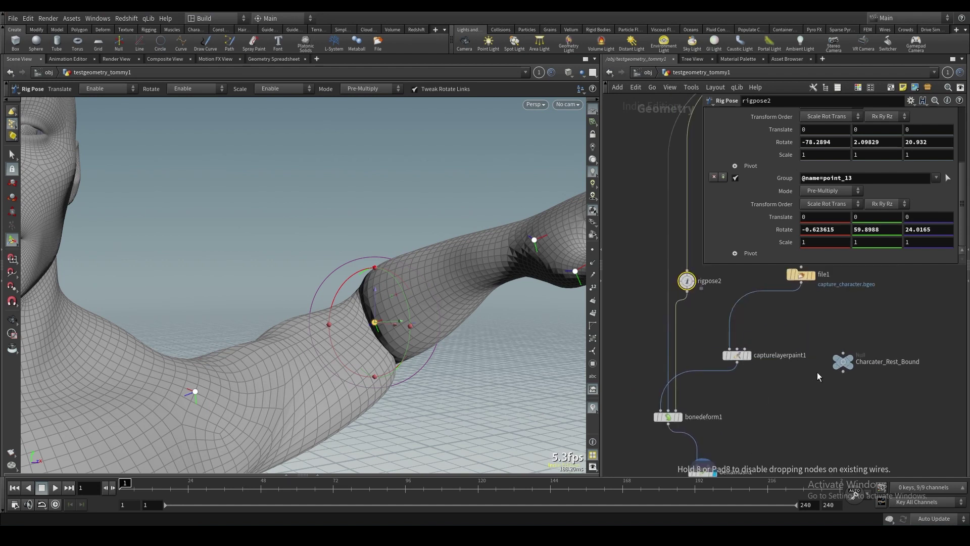
{"action": "left_click_drag", "start_coordinate": [756, 409], "coordinate": [735, 385]}
{"action": "left_click_drag", "start_coordinate": [741, 311], "coordinate": [741, 310]}
{"action": "key", "text": "a"}
{"action": "left_click_drag", "start_coordinate": [738, 360], "coordinate": [808, 314]}
{"action": "key", "text": "a"}
{"action": "left_click_drag", "start_coordinate": [802, 314], "coordinate": [823, 376]}
- Connect Charcater_Rest_Bound to deltamush1's second input and select the Delta Mush node
{"action": "left_click", "coordinate": [823, 376]}
{"action": "left_click", "coordinate": [802, 344]}
{"action": "left_click", "coordinate": [709, 465]}
{"action": "middle_click_drag", "start_coordinate": [769, 440], "coordinate": [772, 399]}
{"action": "left_click_drag", "start_coordinate": [756, 454], "coordinate": [709, 431]}
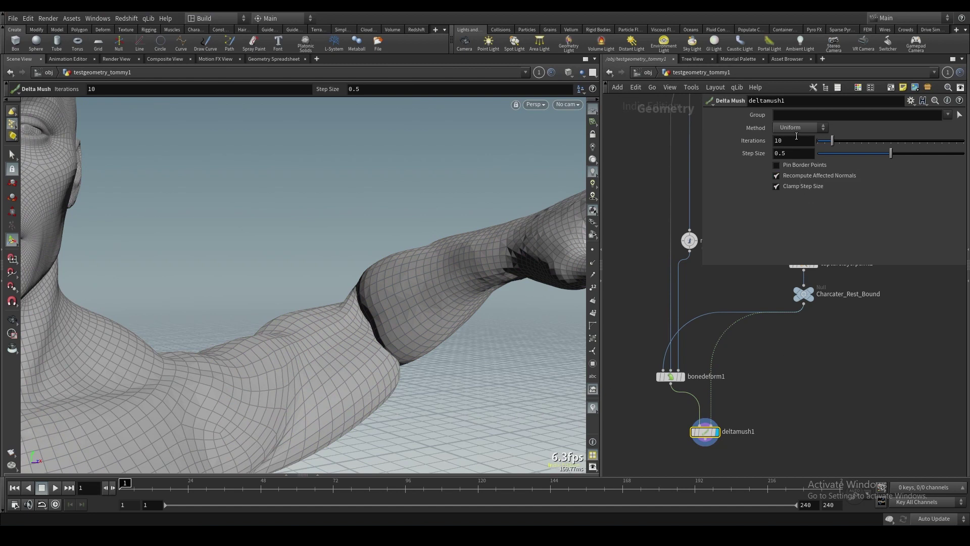
- Compare the arm's deformation with and without Delta Mush by alternating the display between bonedeform1 and deltamush1
{"action": "left_click", "coordinate": [682, 378]}
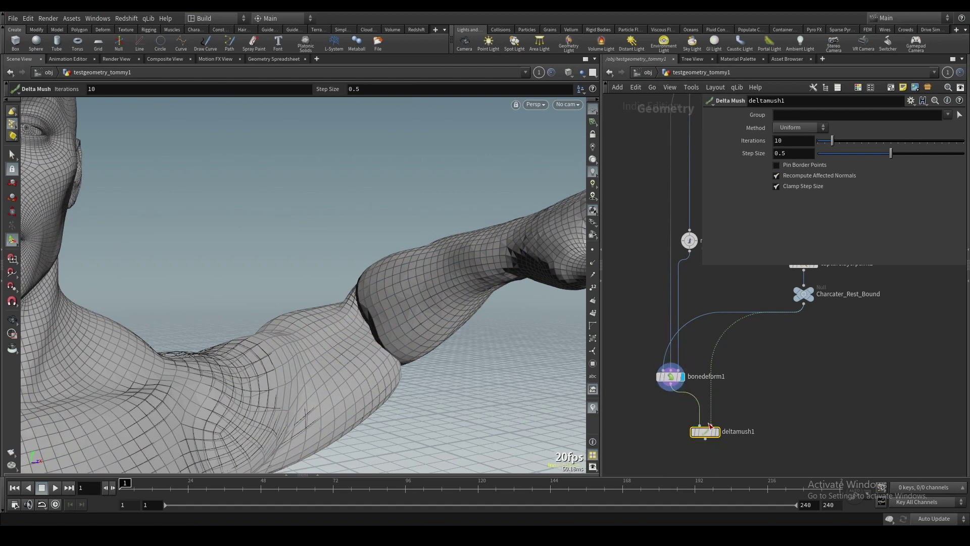
{"action": "left_click", "coordinate": [673, 378]}
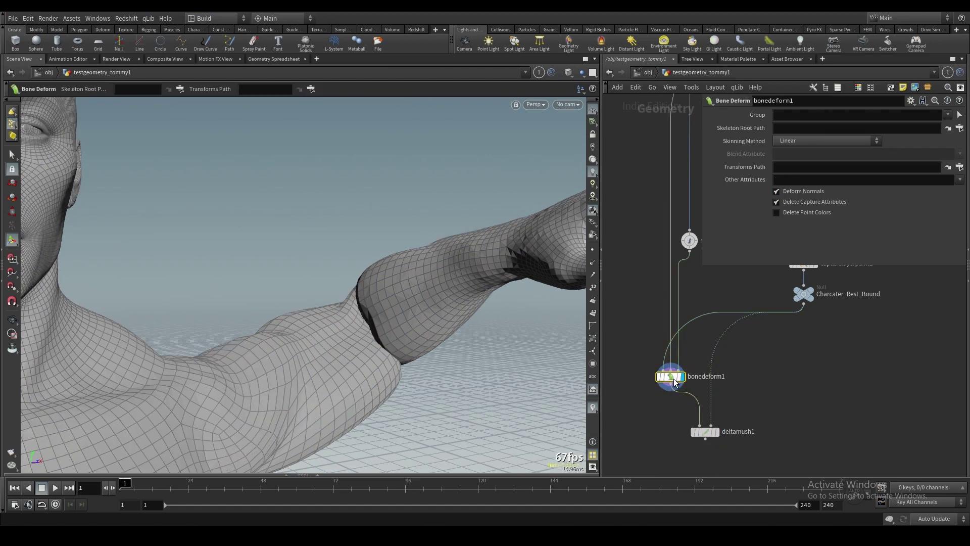
{"action": "left_click", "coordinate": [717, 432]}
{"action": "left_click", "coordinate": [705, 433]}
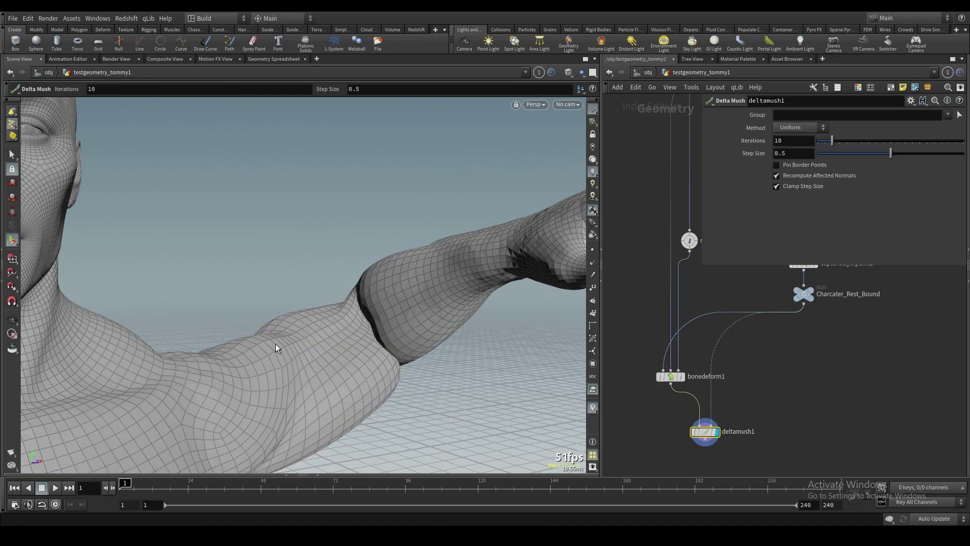
{"action": "left_click_drag", "start_coordinate": [287, 351], "coordinate": [290, 307], "text": "alt"}
{"action": "left_click_drag", "start_coordinate": [727, 423], "coordinate": [727, 422]}
{"action": "left_click_drag", "start_coordinate": [457, 298], "coordinate": [548, 286], "text": "alt"}
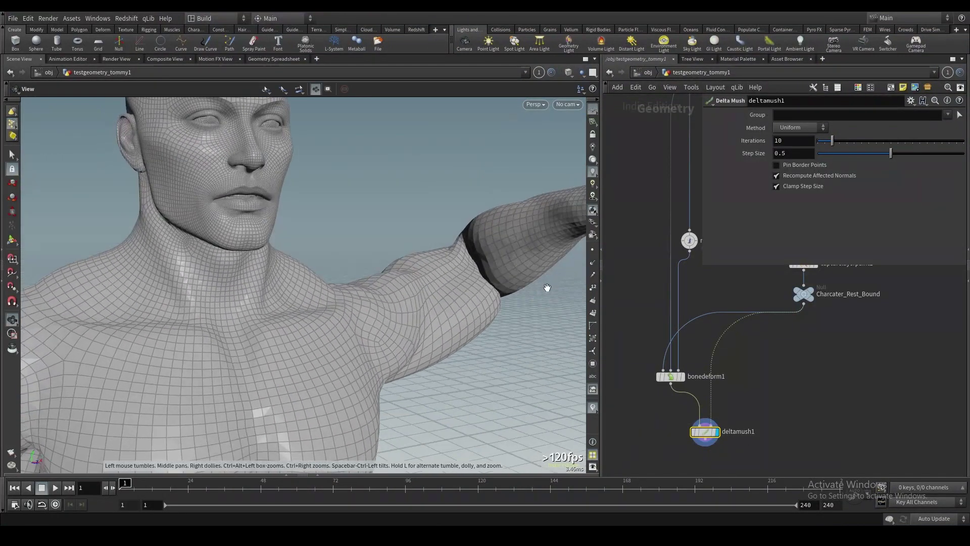
- Set the Delta Mush iterations to 500 and its step size to 0.2
{"action": "left_click", "coordinate": [794, 141]}
{"action": "type", "text": "50"}
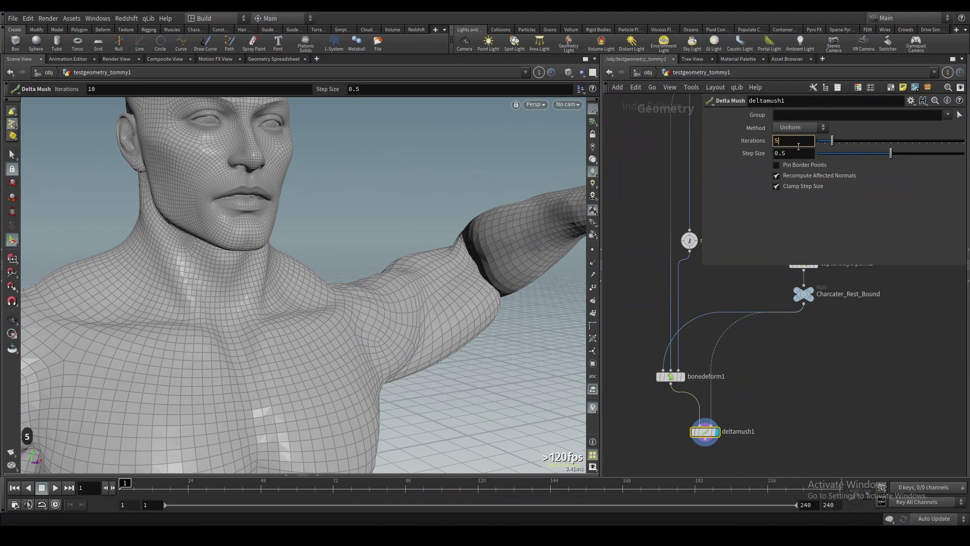
{"action": "key", "text": "Return"}
{"action": "type", "text": "0"}
{"action": "key", "text": "Return"}
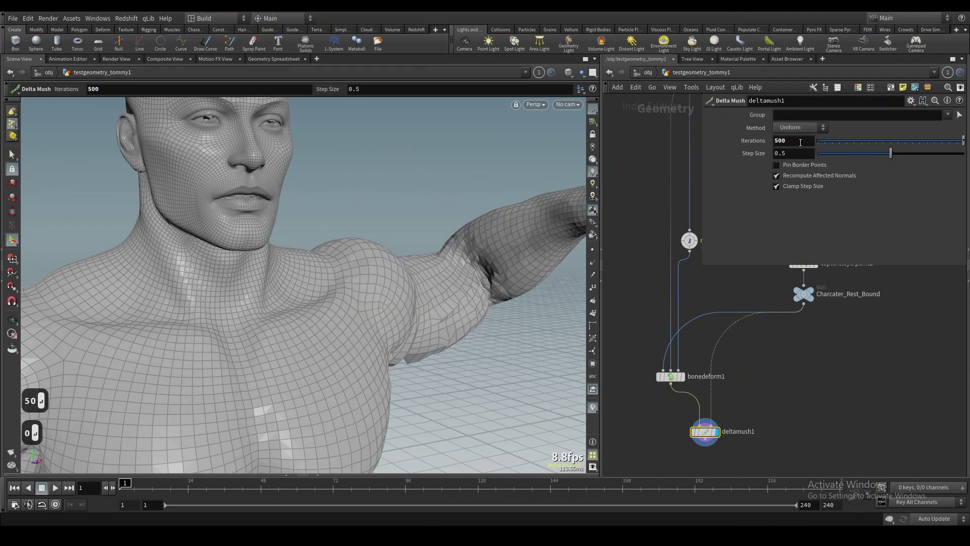
{"action": "left_click", "coordinate": [801, 142]}
{"action": "left_click", "coordinate": [798, 153]}
{"action": "key", "text": "BackSpace"}
{"action": "type", "text": "2"}
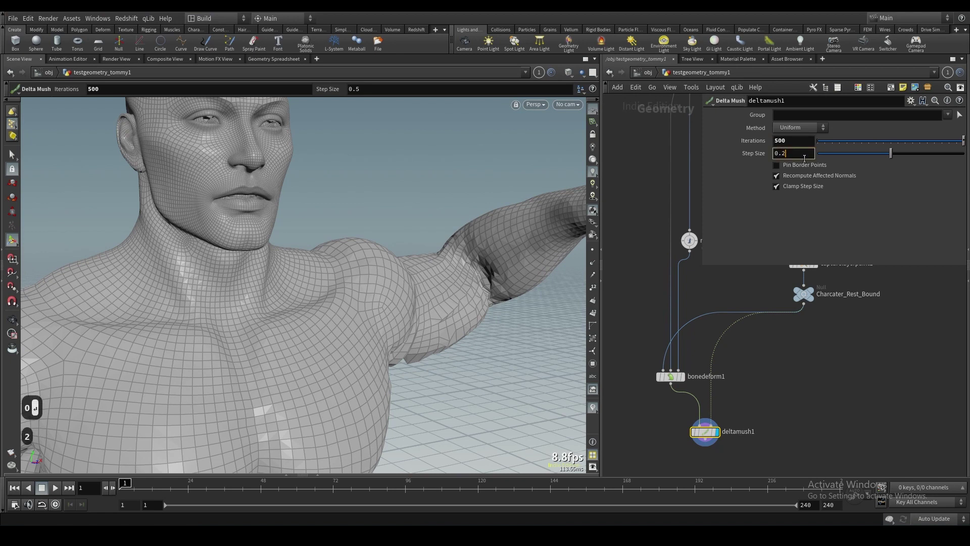
{"action": "key", "text": "Return"}
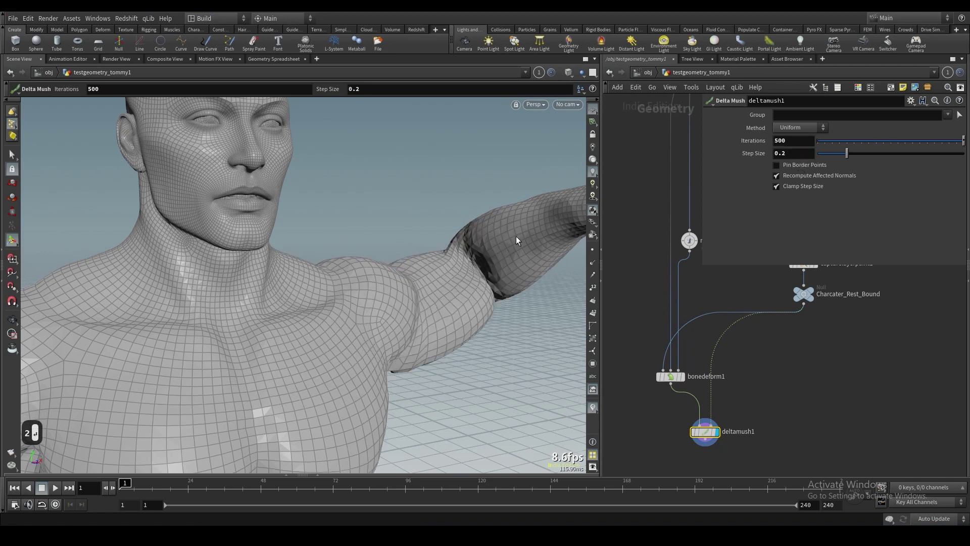
- Set the Delta Mush step size to 0.1 and compare the result against bonedeform1
{"action": "left_click_drag", "start_coordinate": [511, 247], "coordinate": [398, 204], "text": "alt"}
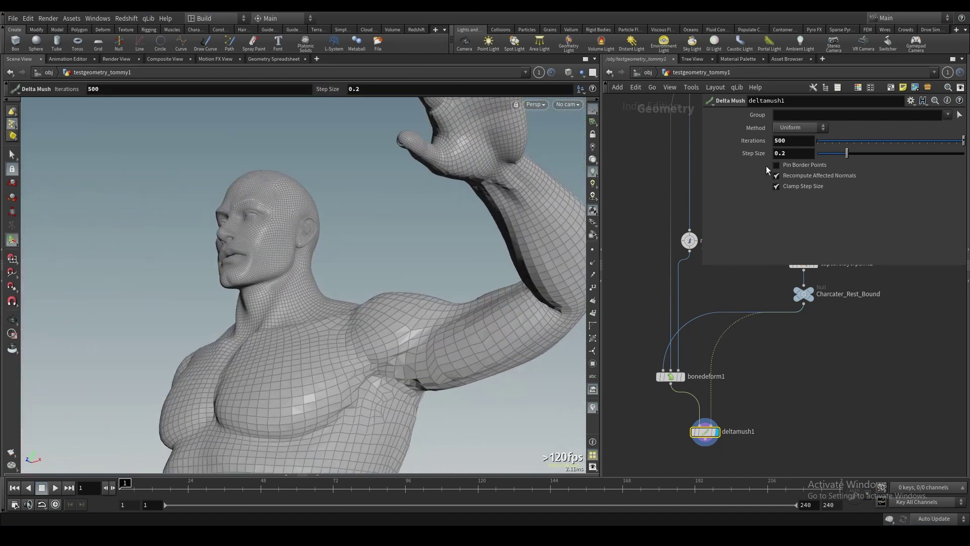
{"action": "type", "text": "1"}
{"action": "key", "text": "Return"}
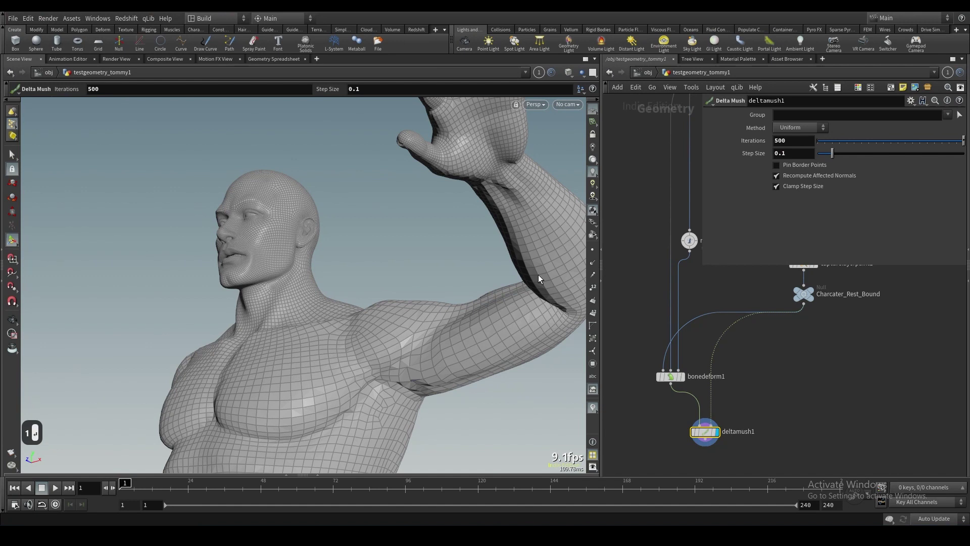
{"action": "left_click_drag", "start_coordinate": [462, 317], "coordinate": [513, 371], "text": "alt"}
{"action": "left_click", "coordinate": [683, 378]}
{"action": "left_click", "coordinate": [718, 432]}
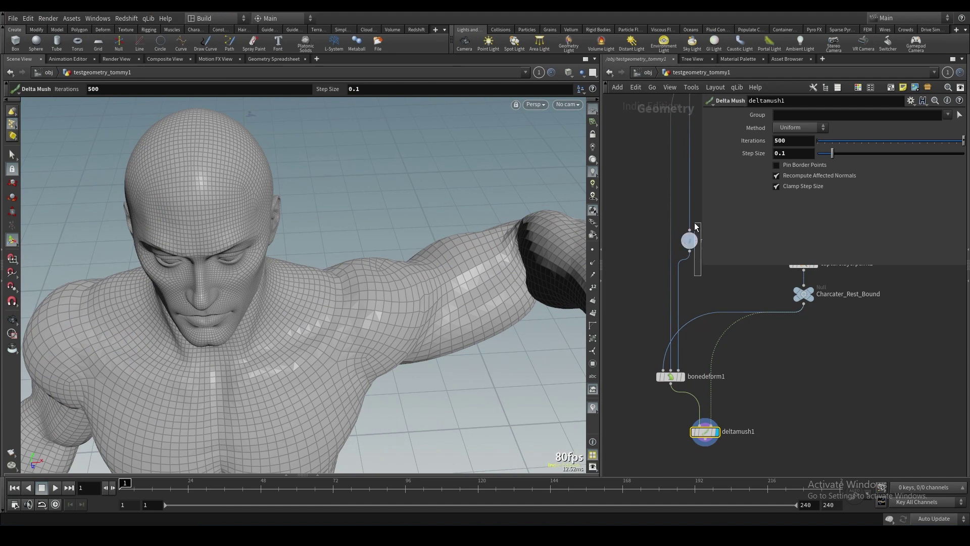
- Rotate the shoulder joint point_12 in rigpose2 to about -47.5, 6.8, -22.8 to lower the arm
{"action": "left_click_drag", "start_coordinate": [695, 224], "coordinate": [686, 221]}
{"action": "scroll", "coordinate": [552, 194], "scroll_direction": "down", "scroll_amount": 5}
{"action": "left_click_drag", "start_coordinate": [552, 194], "coordinate": [511, 170], "text": "alt"}
{"action": "left_click", "coordinate": [413, 313]}
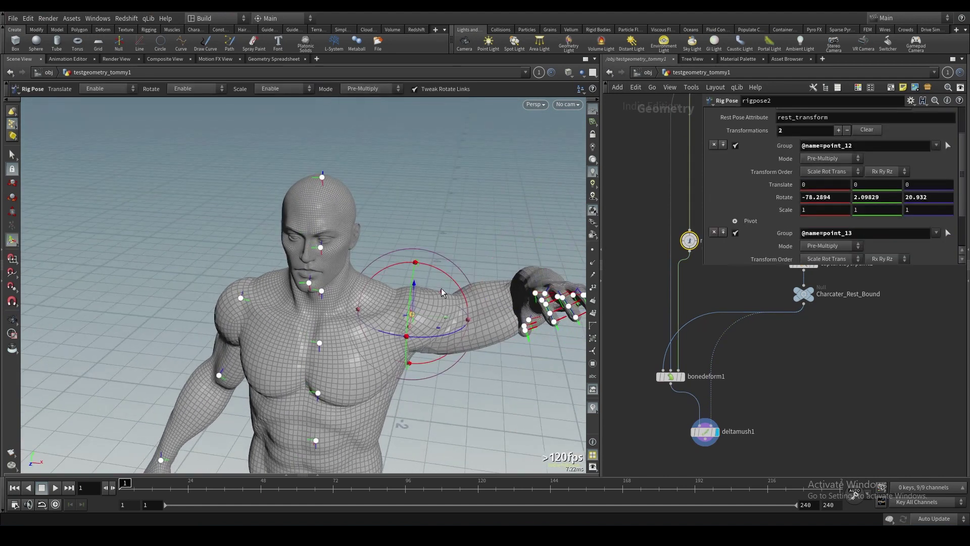
{"action": "left_click_drag", "start_coordinate": [468, 320], "coordinate": [392, 346]}
{"action": "left_click_drag", "start_coordinate": [391, 346], "coordinate": [329, 413], "text": "alt"}
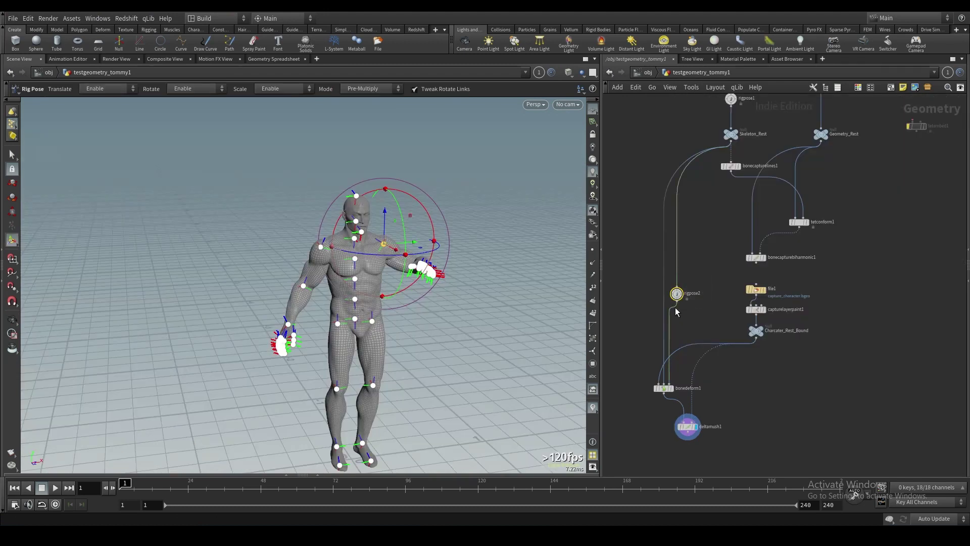
- Clear rigpose2's transformations to restore the rest pose and select deltamush1
{"action": "key", "text": "p"}
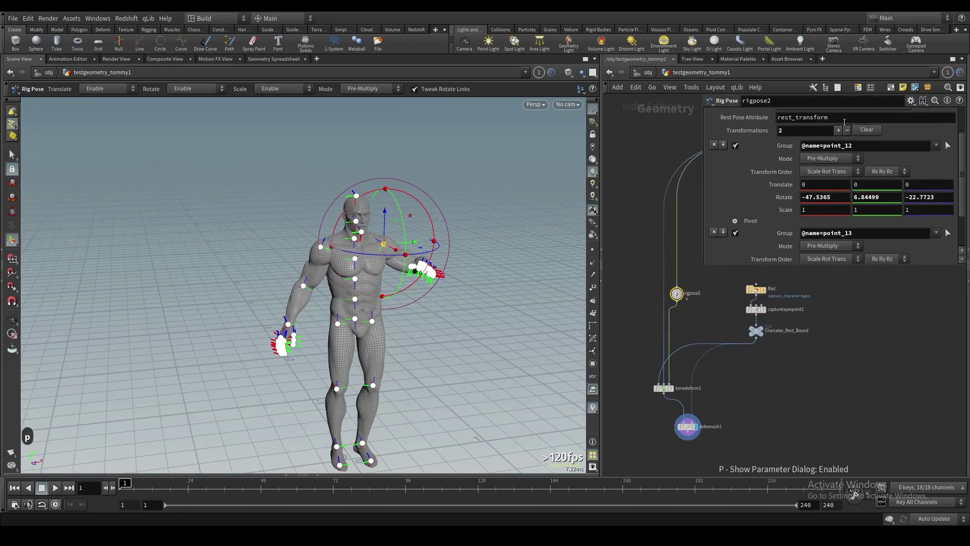
{"action": "left_click", "coordinate": [688, 426]}
{"action": "scroll", "coordinate": [444, 189], "scroll_direction": "up", "scroll_amount": 5}
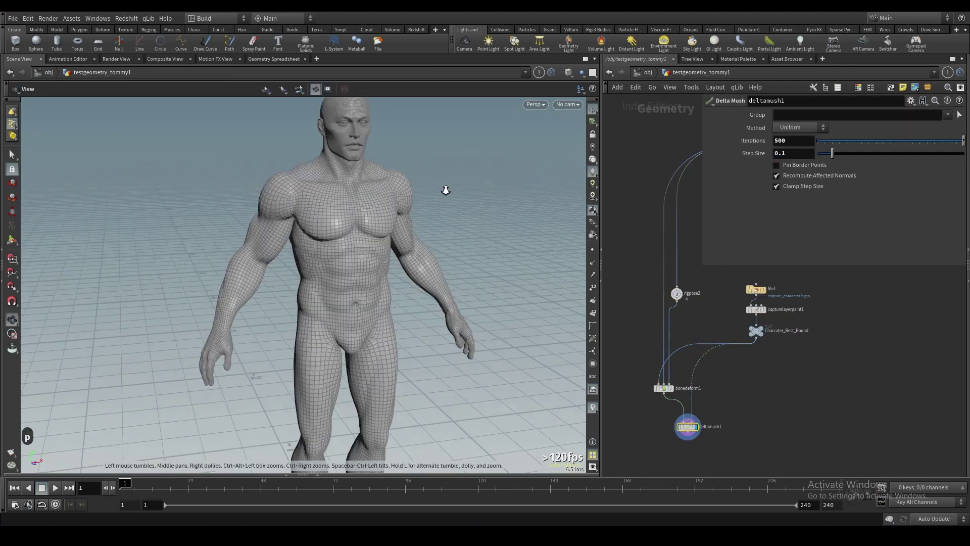
- Set the Delta Mush step size to 0.5 and its iterations to 50
{"action": "left_click", "coordinate": [796, 151]}
{"action": "type", "text": "0.5"}
{"action": "key", "text": "Return"}
{"action": "left_click", "coordinate": [792, 141]}
{"action": "type", "text": "20"}
{"action": "key", "text": "Return"}
{"action": "left_click", "coordinate": [796, 140]}
{"action": "type", "text": "50"}
{"action": "key", "text": "Return"}
{"action": "double_click", "coordinate": [796, 141]}
{"action": "type", "text": "50"}
{"action": "key", "text": "Return"}
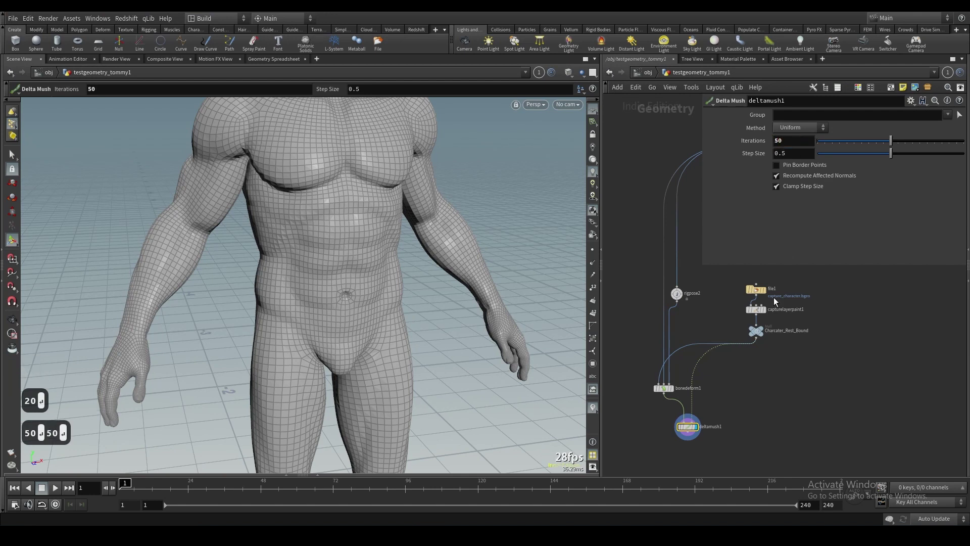
- Save the scene file and inspect the character's rest pose with the delta mush applied
{"action": "middle_click_drag", "start_coordinate": [464, 219], "coordinate": [493, 346], "text": "alt"}
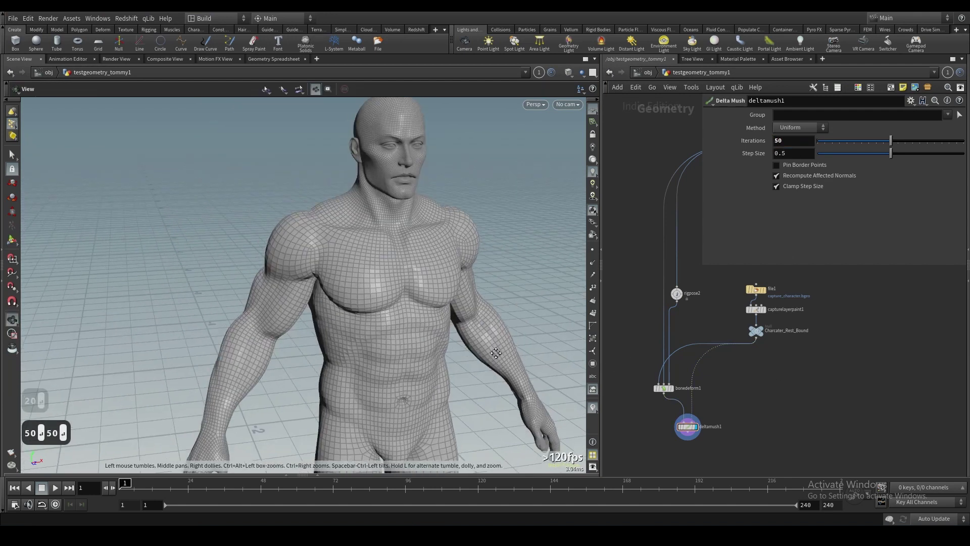
{"action": "left_click_drag", "start_coordinate": [493, 347], "coordinate": [425, 301], "text": "alt"}
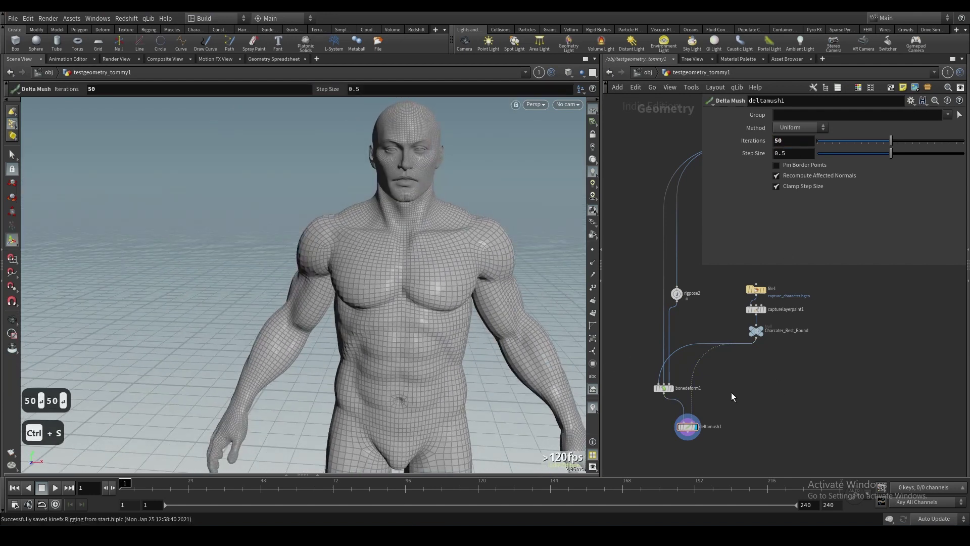
{"action": "key", "text": "Escape"}
{"action": "key", "text": "ctrl+s"}
{"action": "left_click_drag", "start_coordinate": [445, 281], "coordinate": [384, 282]}
{"action": "key", "text": "Return"}
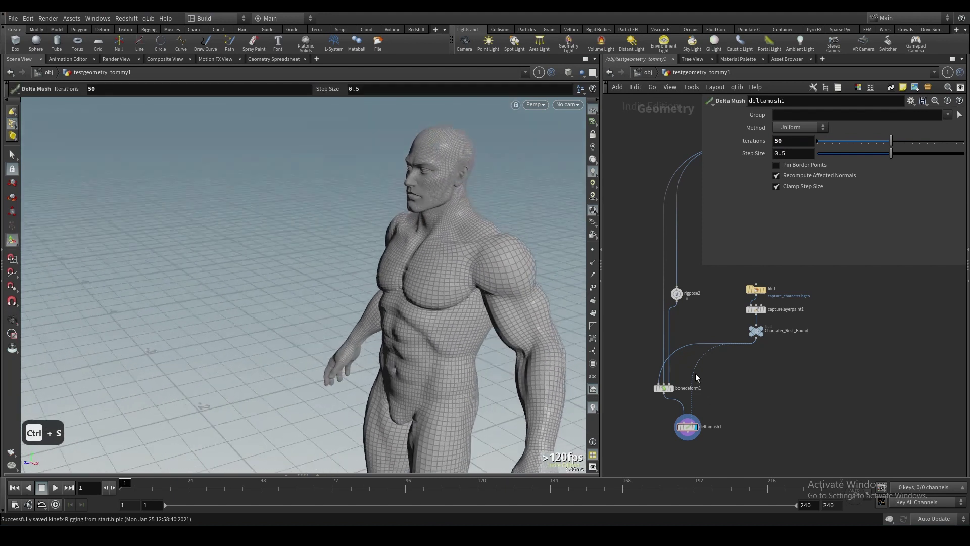
- Move bonedeform1 further away from the capture nodes and delete the rigpose2 node
{"action": "scroll", "coordinate": [717, 399], "scroll_direction": "down", "scroll_amount": 2}
{"action": "left_click_drag", "start_coordinate": [680, 408], "coordinate": [653, 437]}
{"action": "left_click", "coordinate": [744, 349]}
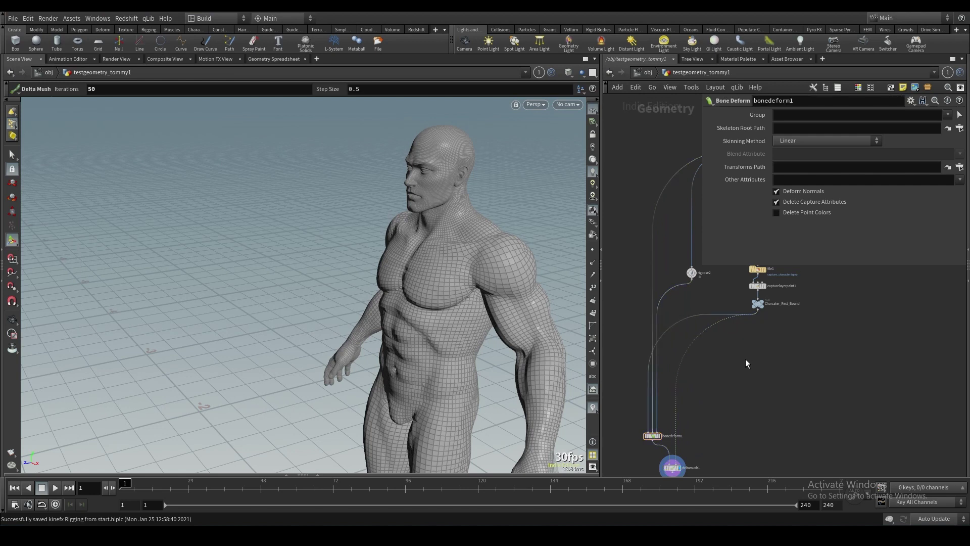
{"action": "key", "text": "p"}
{"action": "scroll", "coordinate": [750, 311], "scroll_direction": "down", "scroll_amount": 2}
{"action": "middle_click_drag", "start_coordinate": [750, 309], "coordinate": [797, 297]}
{"action": "mouse_move", "coordinate": [752, 272]}
{"action": "left_mouse_down"}
{"action": "mouse_move", "coordinate": [647, 258]}
{"action": "mouse_move", "coordinate": [716, 238]}
{"action": "mouse_move", "coordinate": [757, 257]}
{"action": "left_mouse_up"}
{"action": "left_click", "coordinate": [754, 252]}
{"action": "key", "text": "Delete"}
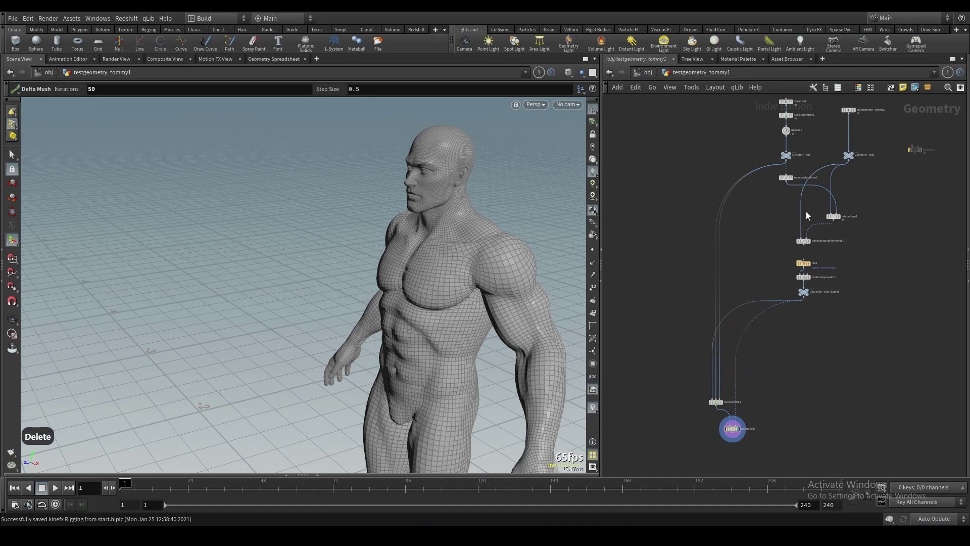
- Spread out the network by moving the geometry and capture branch away from the skeleton branch and spacing deltamush1 below bonedeform1
{"action": "mouse_move", "coordinate": [849, 324]}
{"action": "left_mouse_down"}
{"action": "mouse_move", "coordinate": [785, 217]}
{"action": "mouse_move", "coordinate": [793, 202]}
{"action": "mouse_move", "coordinate": [781, 177]}
{"action": "mouse_move", "coordinate": [920, 240]}
{"action": "left_mouse_up"}
{"action": "left_click", "coordinate": [852, 160]}
{"action": "left_click_drag", "start_coordinate": [852, 159], "coordinate": [896, 159]}
{"action": "scroll", "coordinate": [852, 231], "scroll_direction": "down", "scroll_amount": 2}
{"action": "scroll", "coordinate": [852, 231], "scroll_direction": "down", "scroll_amount": 1}
{"action": "middle_click_drag", "start_coordinate": [851, 231], "coordinate": [840, 218]}
{"action": "scroll", "coordinate": [731, 329], "scroll_direction": "up", "scroll_amount": 2}
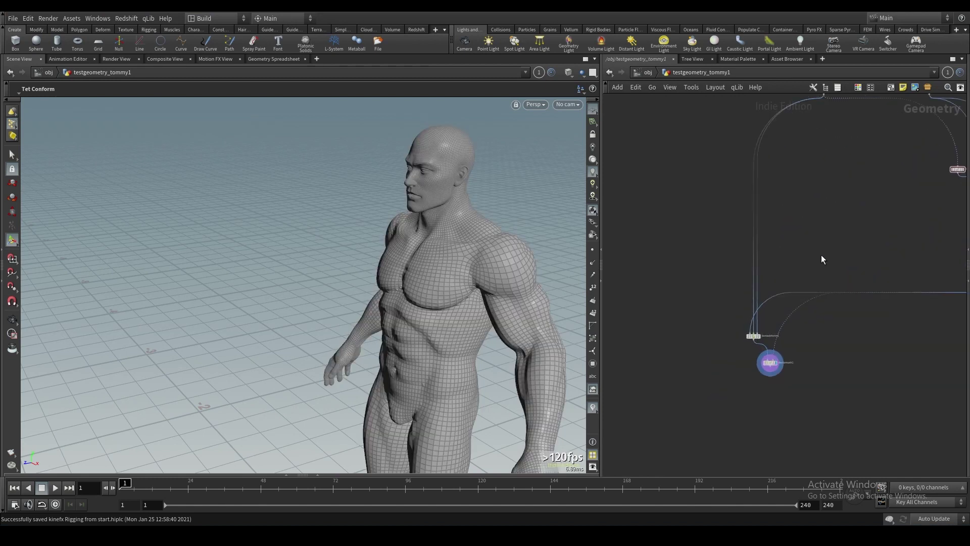
{"action": "middle_click_drag", "start_coordinate": [823, 260], "coordinate": [804, 273]}
{"action": "left_click_drag", "start_coordinate": [750, 382], "coordinate": [756, 411]}
{"action": "key", "text": "Escape"}
{"action": "right_click_drag", "start_coordinate": [404, 291], "coordinate": [460, 262]}
{"action": "left_click_drag", "start_coordinate": [459, 263], "coordinate": [509, 260]}
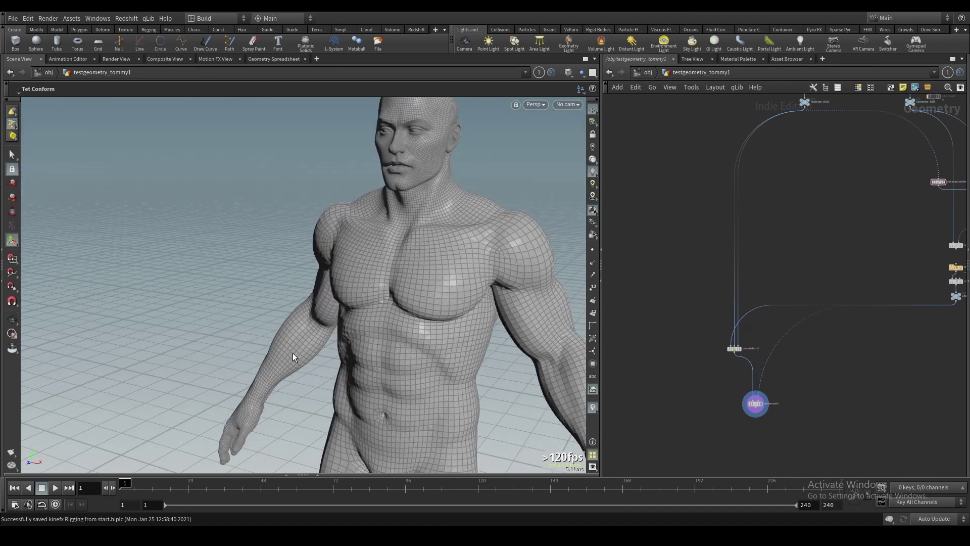
{"action": "left_click_drag", "start_coordinate": [451, 310], "coordinate": [329, 323]}
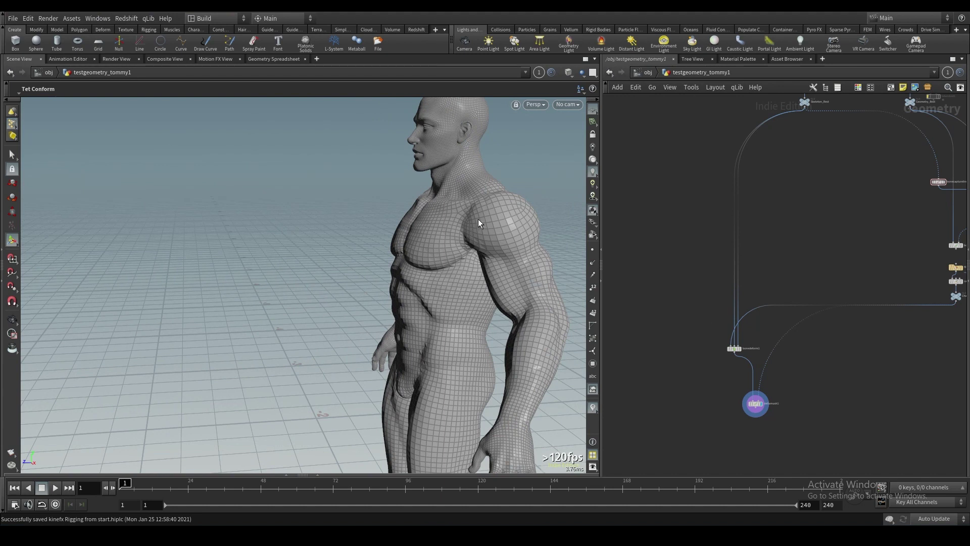
- Insert a Rig Pose node on the skeleton wire into bonedeform1's last input and offset it from the wires
{"action": "scroll", "coordinate": [774, 276], "scroll_direction": "up", "scroll_amount": 2}
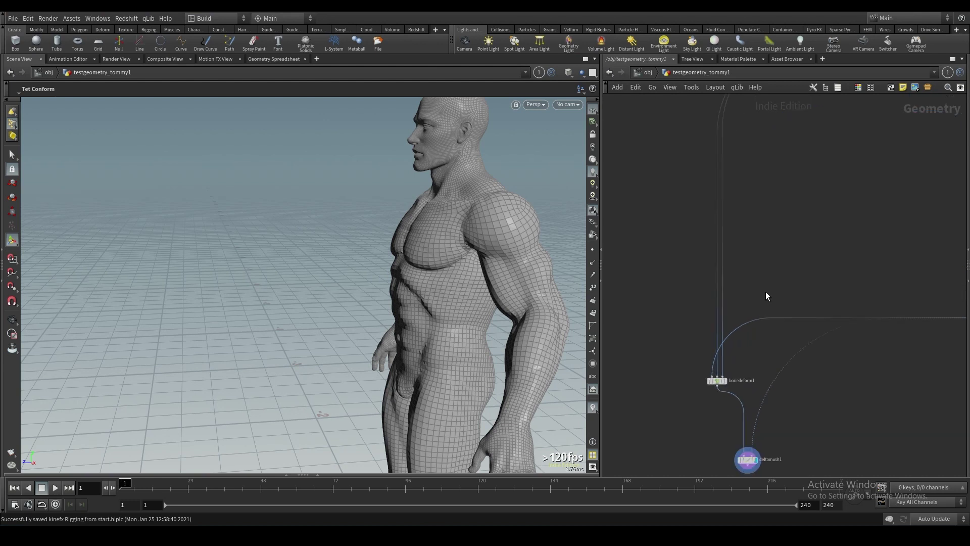
{"action": "key", "text": "Tab"}
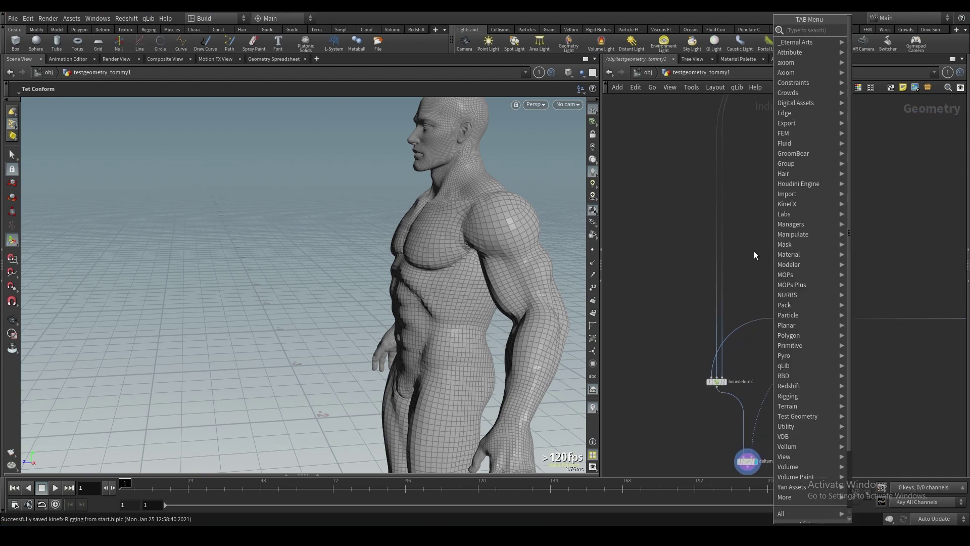
{"action": "type", "text": "s"}
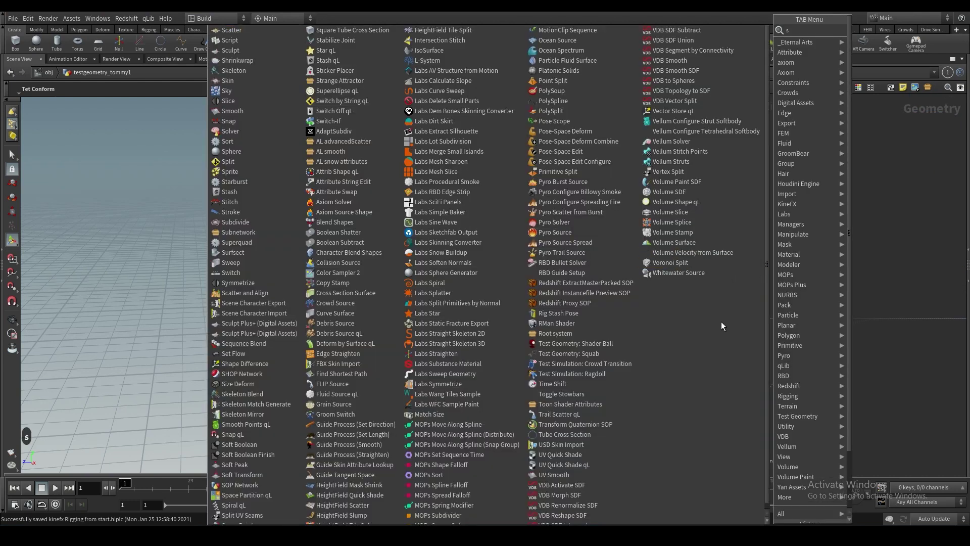
{"action": "key", "text": "BackSpace"}
{"action": "type", "text": "rig"}
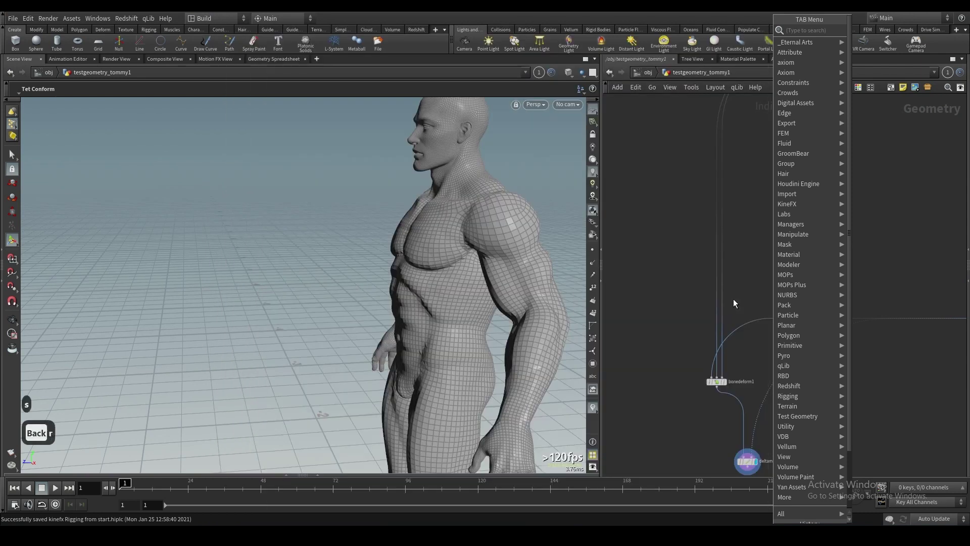
{"action": "type", "text": "po"}
{"action": "key", "text": "Return"}
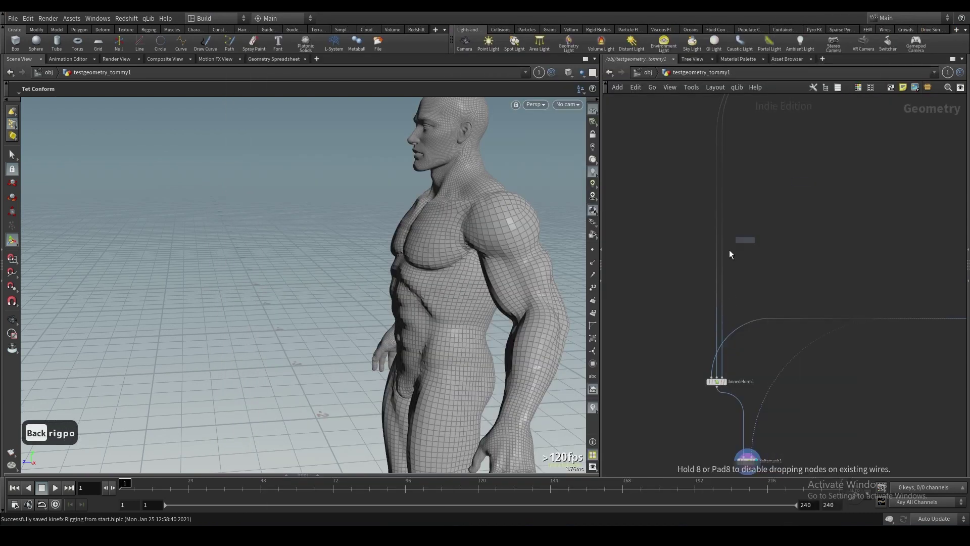
{"action": "left_click", "coordinate": [722, 247]}
{"action": "left_click_drag", "start_coordinate": [723, 251], "coordinate": [753, 252]}
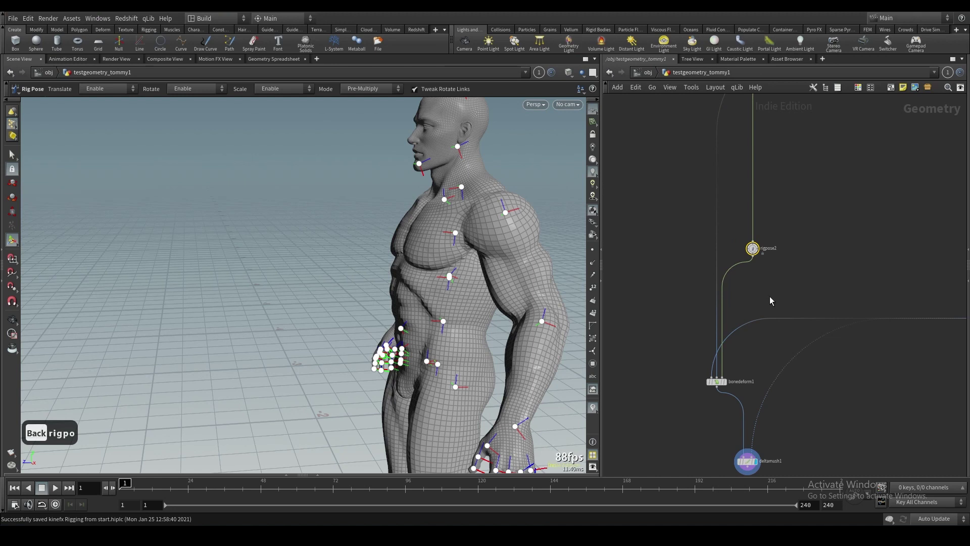
- Select the four spine joints from the waist to the neck base in rigpose2 and rotate them together to twist the torso
{"action": "left_click_drag", "start_coordinate": [445, 304], "coordinate": [447, 339], "text": "alt"}
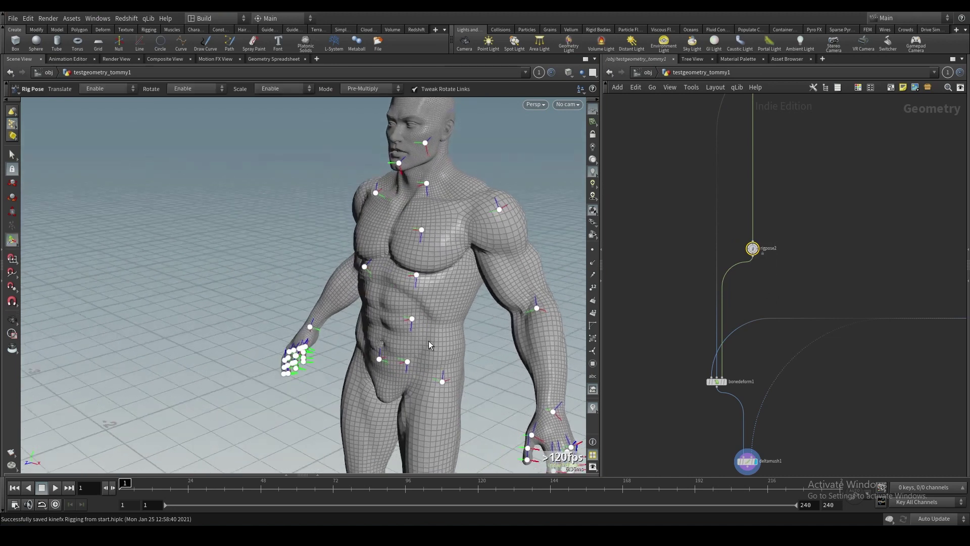
{"action": "left_click", "coordinate": [414, 322]}
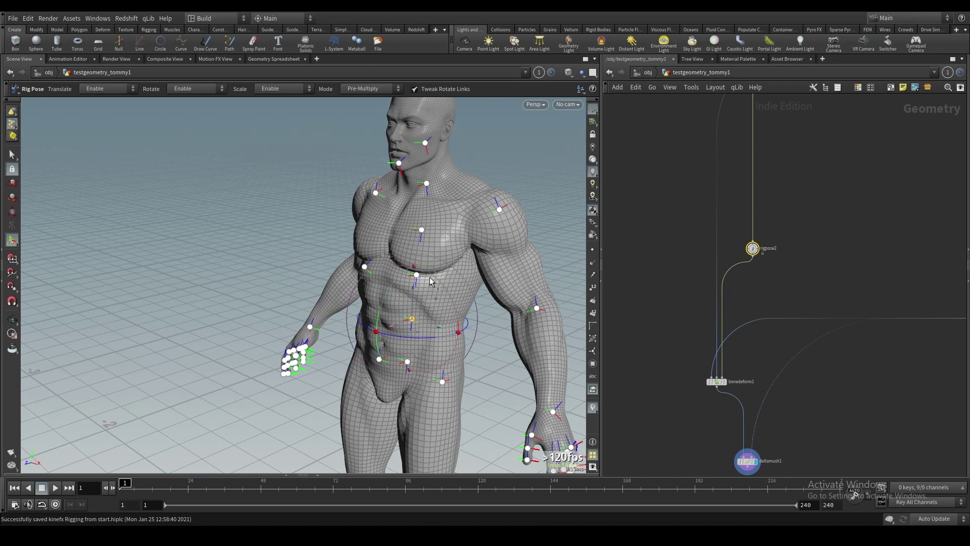
{"action": "left_click", "coordinate": [418, 278], "text": "shift"}
{"action": "left_click", "coordinate": [423, 234], "text": "shift"}
{"action": "left_click", "coordinate": [426, 183], "text": "shift"}
{"action": "left_click_drag", "start_coordinate": [438, 201], "coordinate": [398, 230], "text": "alt"}
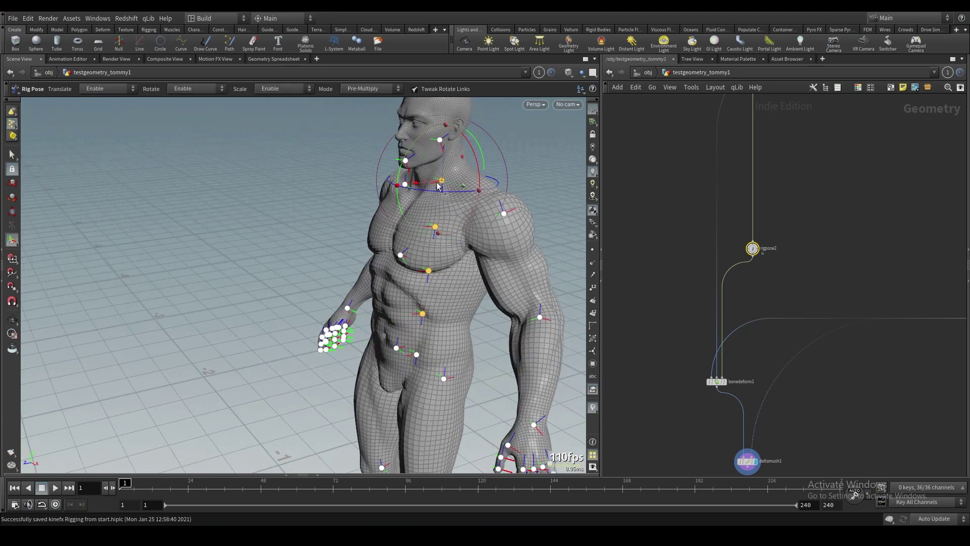
{"action": "left_click_drag", "start_coordinate": [432, 191], "coordinate": [450, 193]}
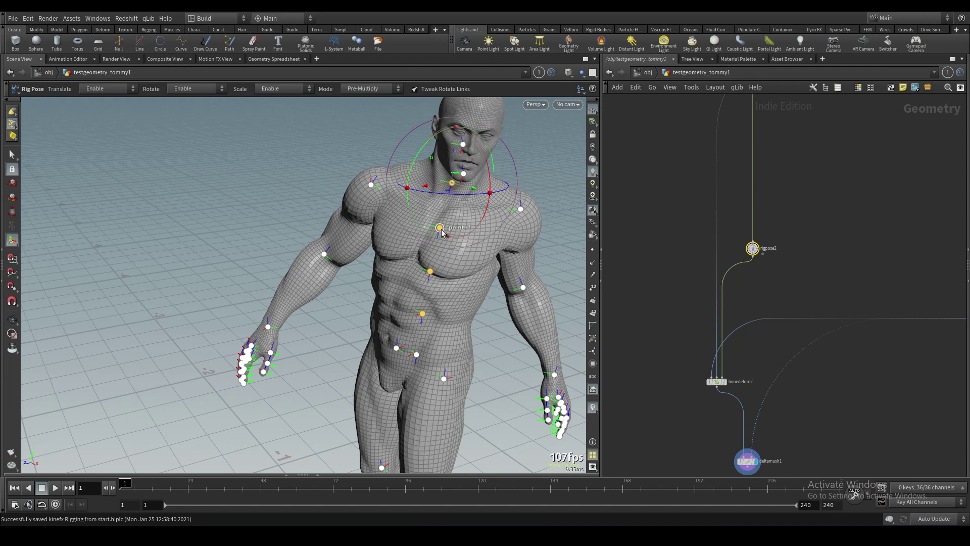
- Bend the selected spine joints forward and sideways and examine the torso deformation from several angles
{"action": "left_click_drag", "start_coordinate": [456, 227], "coordinate": [445, 203], "text": "alt"}
{"action": "left_click_drag", "start_coordinate": [464, 256], "coordinate": [412, 324], "text": "alt"}
{"action": "right_click_drag", "start_coordinate": [412, 323], "coordinate": [420, 356], "text": "alt"}
{"action": "middle_click_drag", "start_coordinate": [420, 356], "coordinate": [319, 341], "text": "alt"}
{"action": "left_click_drag", "start_coordinate": [318, 341], "coordinate": [687, 283], "text": "alt"}
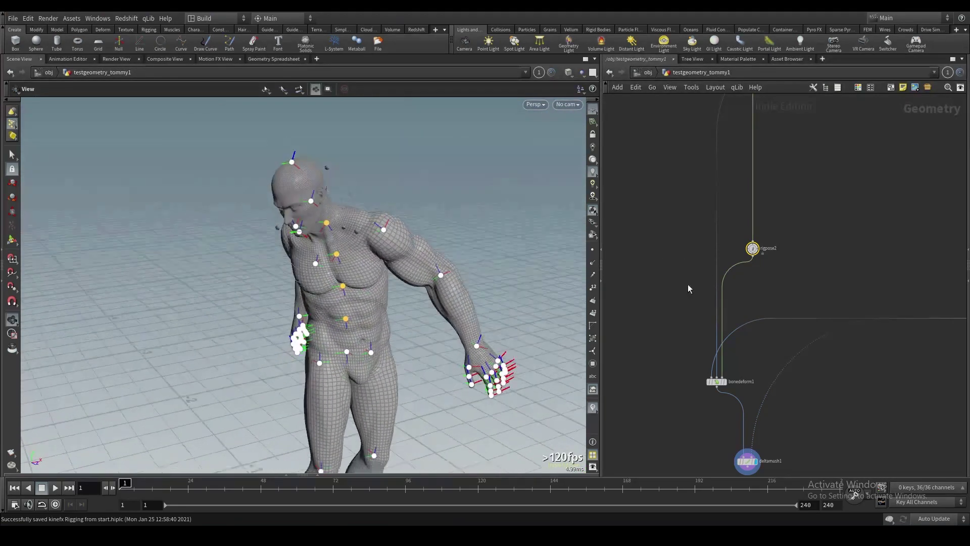
{"action": "left_click_drag", "start_coordinate": [345, 236], "coordinate": [374, 236]}
{"action": "left_click_drag", "start_coordinate": [450, 252], "coordinate": [611, 271], "text": "alt"}
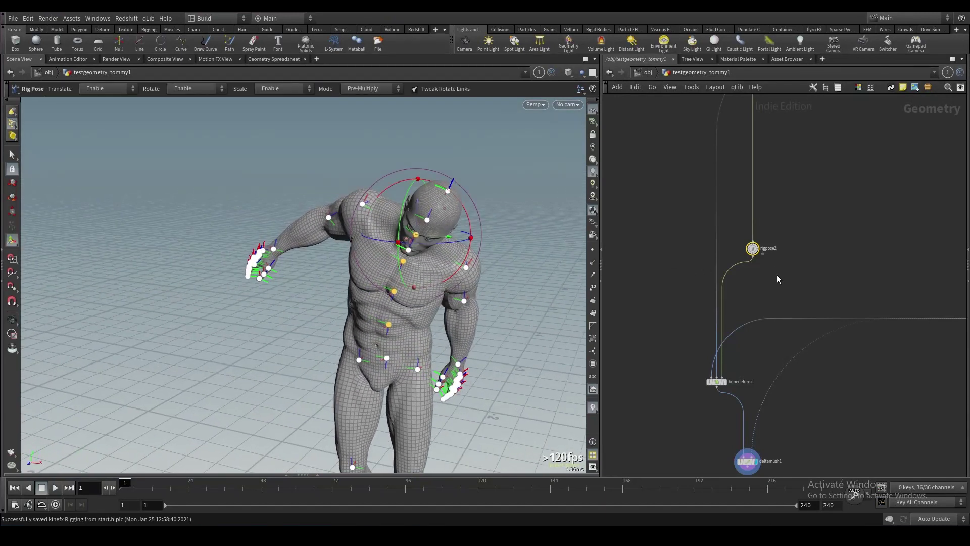
{"action": "left_click_drag", "start_coordinate": [511, 286], "coordinate": [581, 288], "text": "alt"}
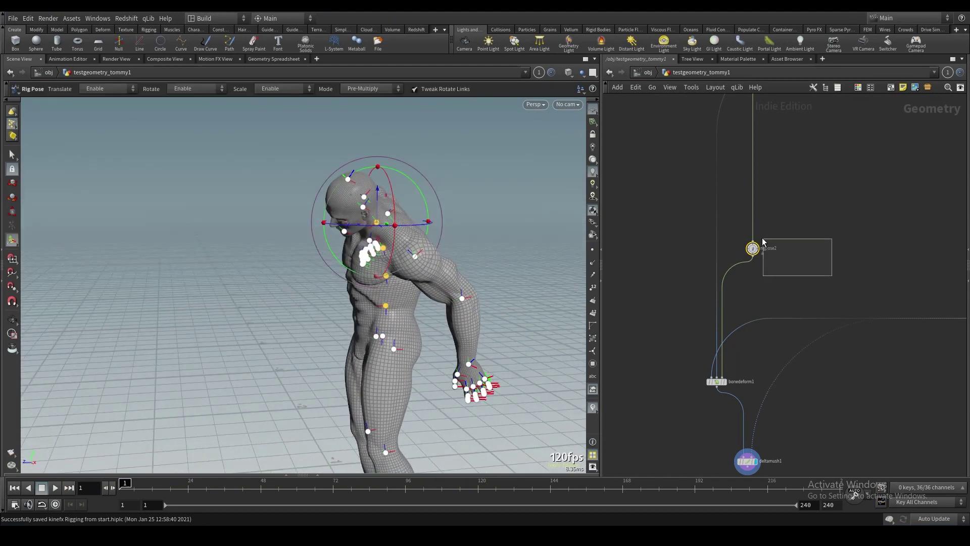
- Set point_6's X and Y rotation to 0 in rigpose2, then clear all of its transformations
{"action": "key", "text": "p"}
{"action": "scroll", "coordinate": [902, 148], "scroll_direction": "up", "scroll_amount": 3}
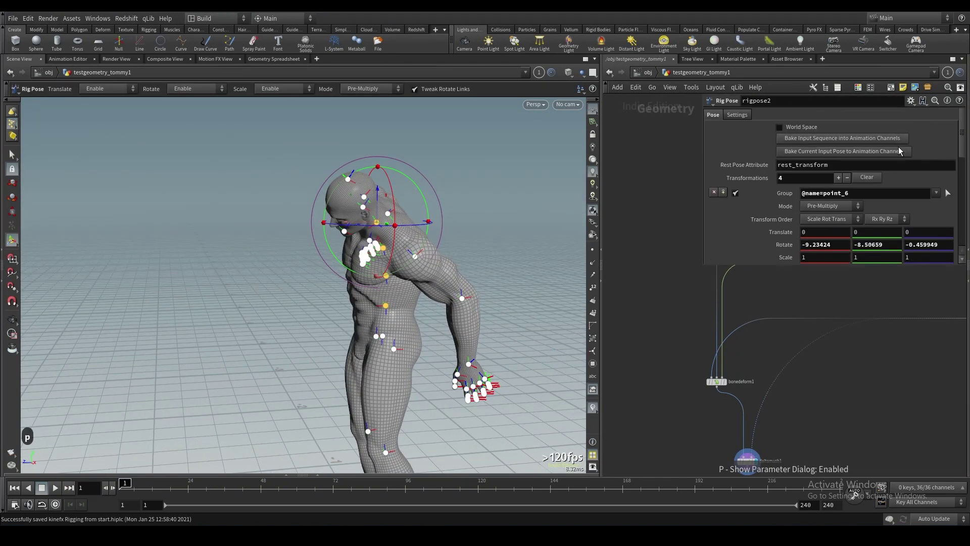
{"action": "scroll", "coordinate": [865, 183], "scroll_direction": "down", "scroll_amount": 1}
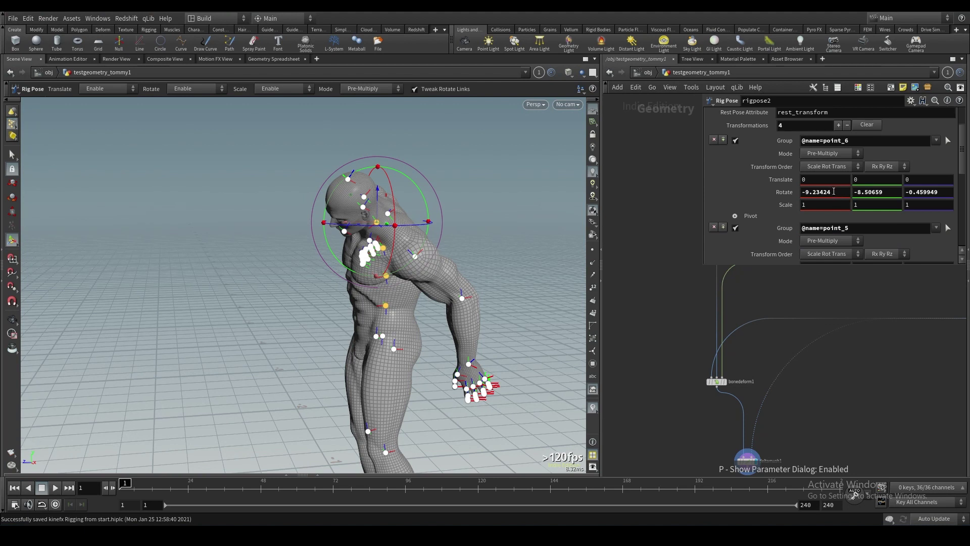
{"action": "type", "text": "0"}
{"action": "key", "text": "Return"}
{"action": "left_click", "coordinate": [858, 192]}
{"action": "type", "text": "0"}
{"action": "key", "text": "Return"}
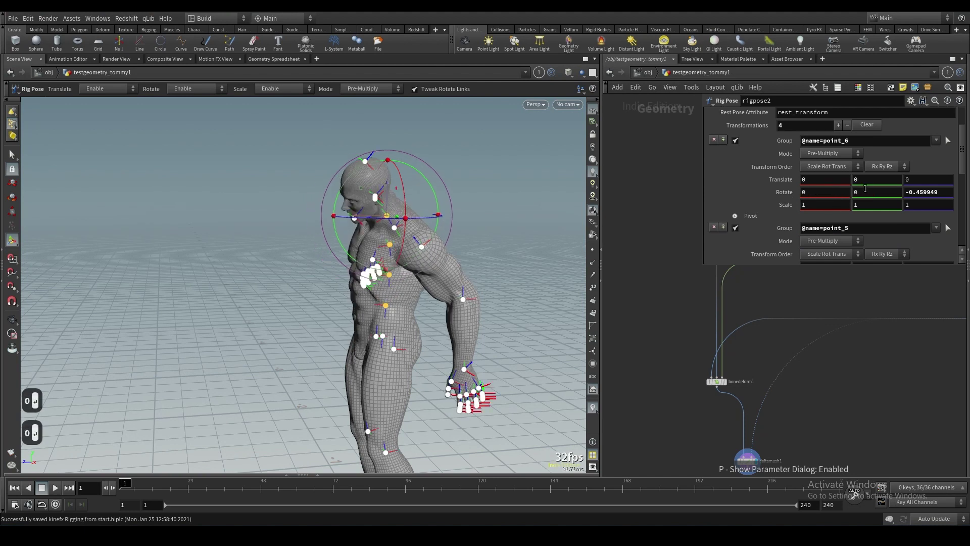
{"action": "left_click", "coordinate": [876, 125]}
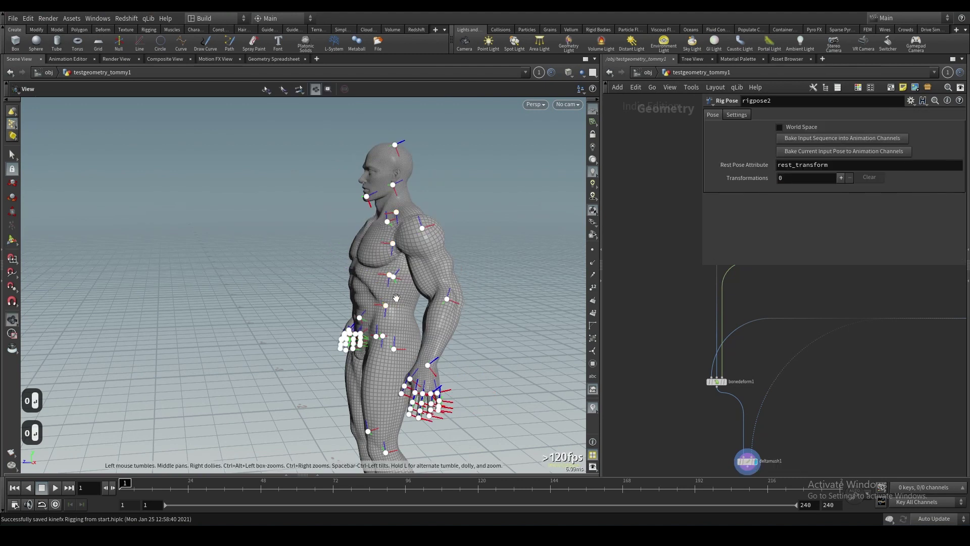
- Select the four spine joints again and twist them together to a rotation of about -1.5, 0.1, -9.7
{"action": "left_click_drag", "start_coordinate": [483, 346], "coordinate": [368, 309], "text": "alt"}
{"action": "left_click", "coordinate": [368, 308]}
{"action": "mouse_move", "coordinate": [362, 273]}
{"action": "left_mouse_down", "text": "alt"}
{"action": "mouse_move", "coordinate": [372, 275]}
{"action": "mouse_move", "coordinate": [362, 272]}
{"action": "left_mouse_up", "text": "alt"}
{"action": "left_click", "coordinate": [362, 273]}
{"action": "left_click", "coordinate": [362, 240]}
{"action": "left_click", "coordinate": [364, 208]}
{"action": "left_click_drag", "start_coordinate": [377, 220], "coordinate": [298, 221]}
- Duplicate rigpose2 beside itself and clear all transformations from the original node
{"action": "middle_click_drag", "start_coordinate": [756, 288], "coordinate": [726, 351]}
{"action": "left_click_drag", "start_coordinate": [723, 310], "coordinate": [761, 311], "text": "alt"}
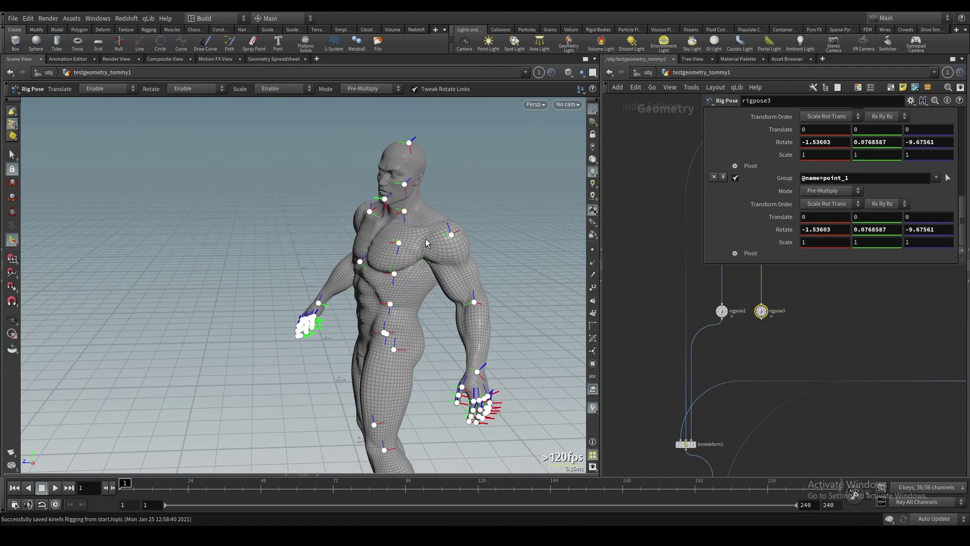
{"action": "left_click", "coordinate": [722, 311]}
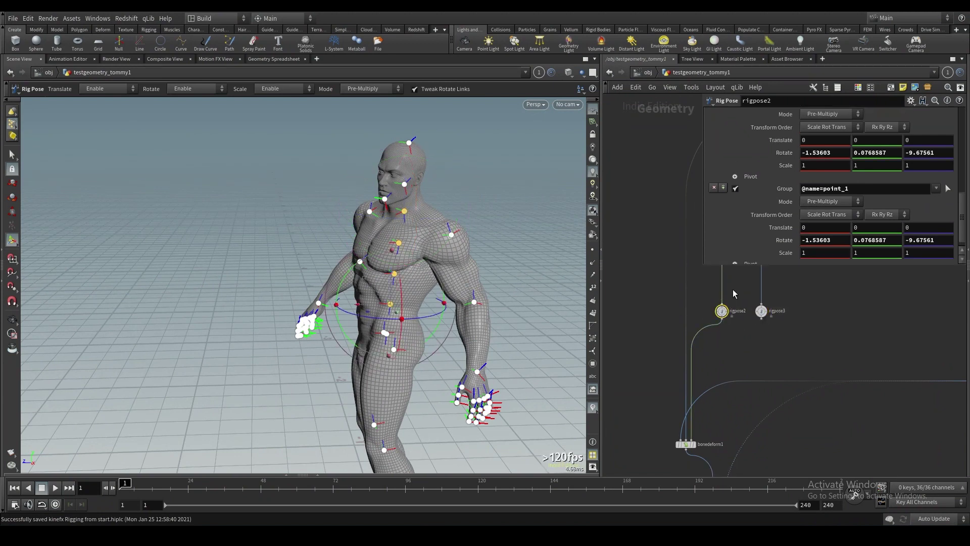
{"action": "scroll", "coordinate": [807, 217], "scroll_direction": "up", "scroll_amount": 8}
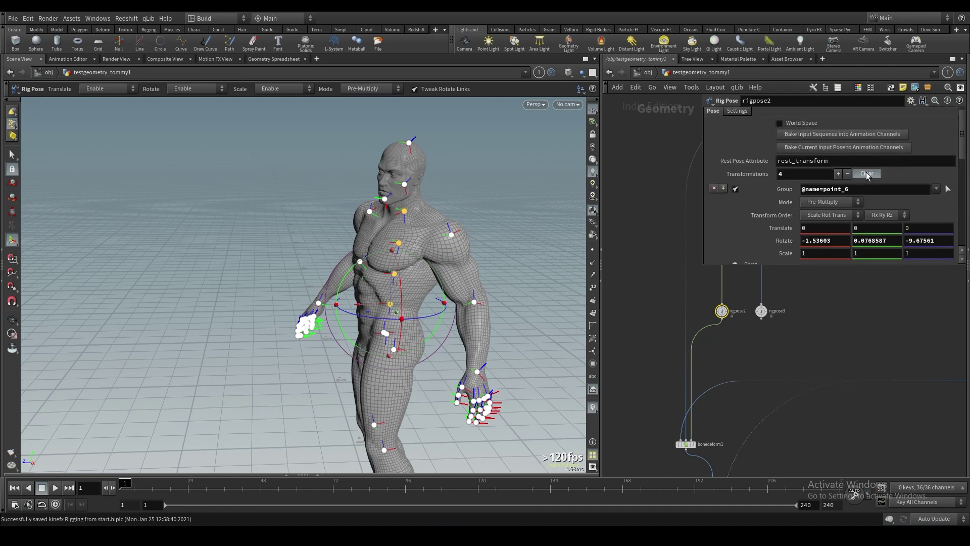
{"action": "left_click", "coordinate": [869, 177]}
- Rename the duplicated rig pose node as turn_right
{"action": "double_click", "coordinate": [783, 310]}
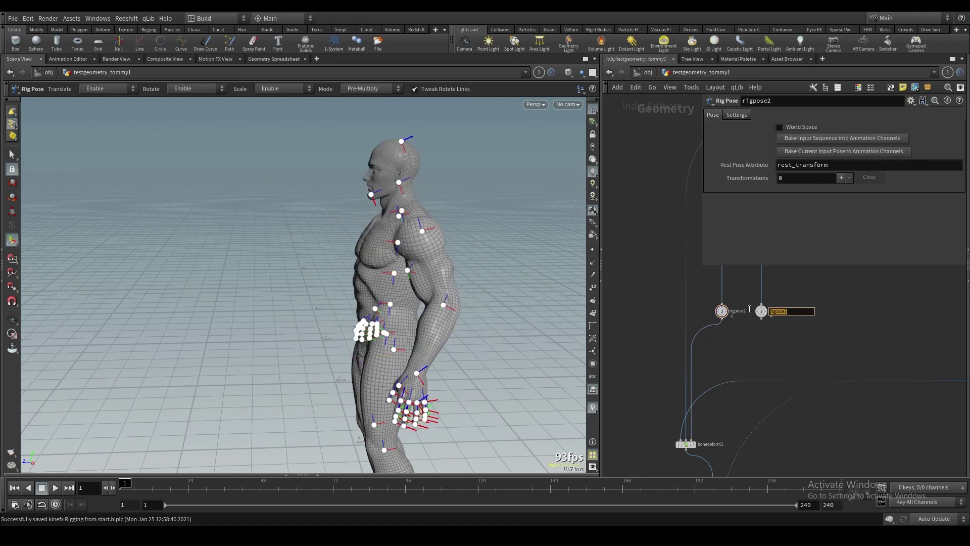
{"action": "type", "text": "turn_right"}
{"action": "key", "text": "Return"}
- Twist the four spine joints in rigpose2 the opposite way, to a rotation of about 1.9, -0.5, 12.5
{"action": "left_click", "coordinate": [724, 312]}
{"action": "left_click_drag", "start_coordinate": [548, 260], "coordinate": [466, 232], "text": "alt"}
{"action": "left_click", "coordinate": [366, 304]}
{"action": "left_click", "coordinate": [368, 273], "text": "shift"}
{"action": "left_click", "coordinate": [371, 241]}
{"action": "left_click_drag", "start_coordinate": [388, 223], "coordinate": [429, 258]}
- Rename the rigpose2 node as turn_left
{"action": "double_click", "coordinate": [744, 310]}
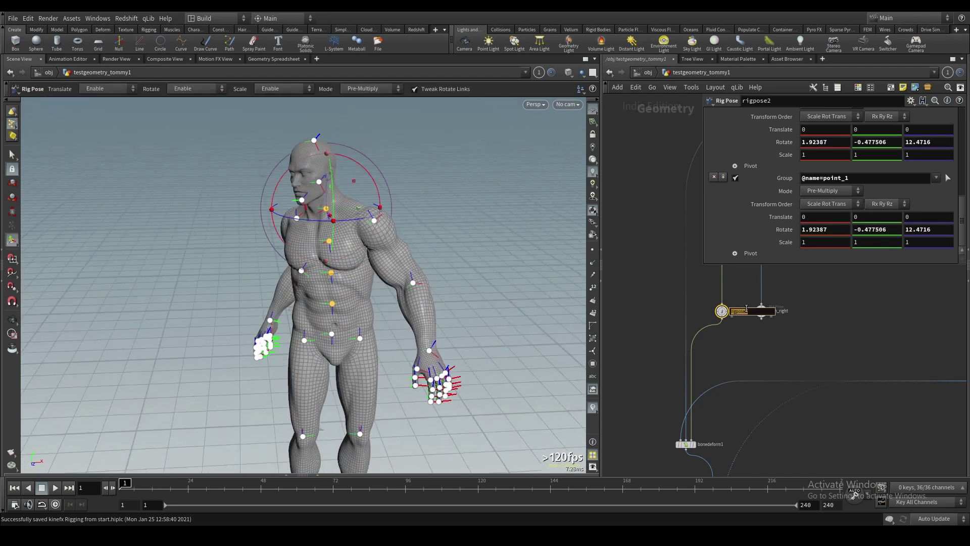
{"action": "type", "text": "turn_lefy"}
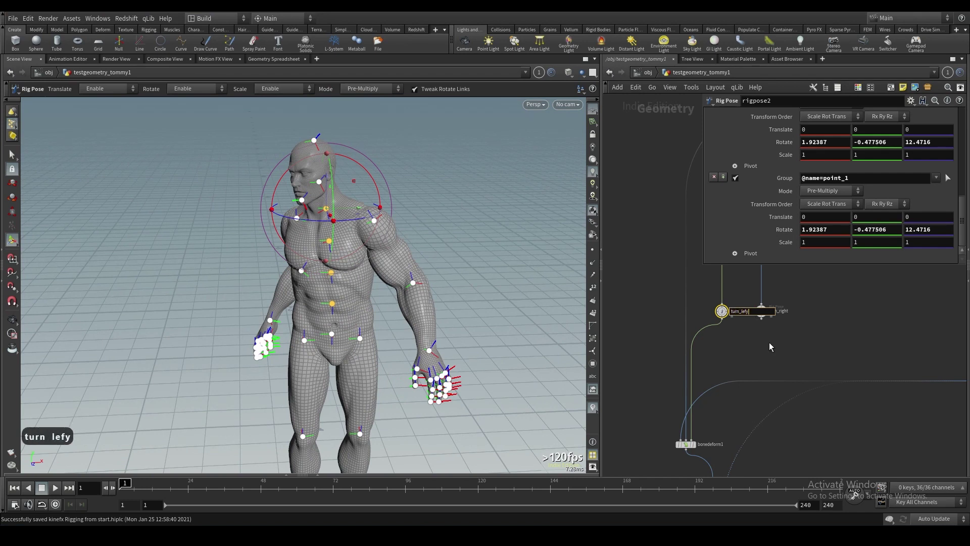
{"action": "key", "text": "BackSpace"}
{"action": "type", "text": "t"}
{"action": "key", "text": "Return"}
- Add a Skeleton Blend node taking turn_left and turn_right as inputs and wire it into bonedeform1's animated pose
{"action": "key", "text": "Tab"}
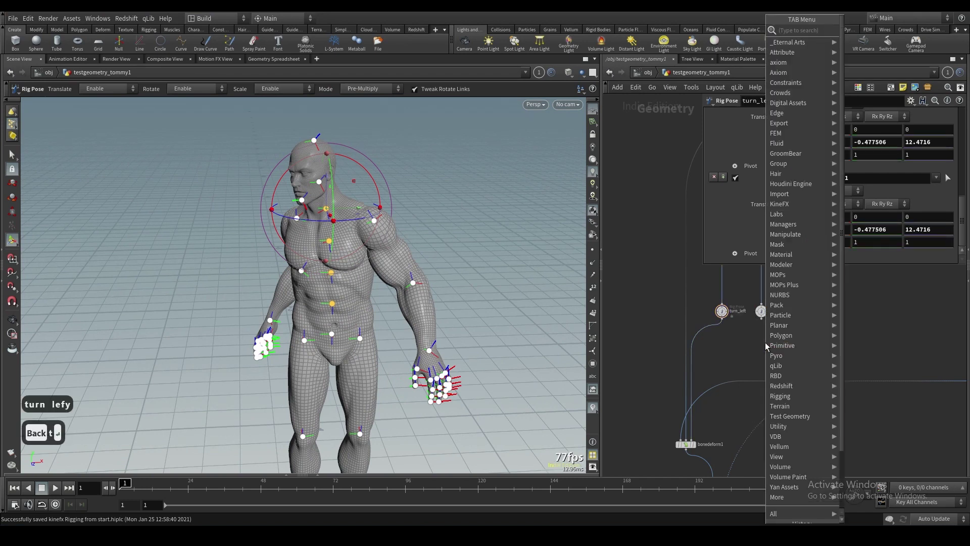
{"action": "type", "text": "skel"}
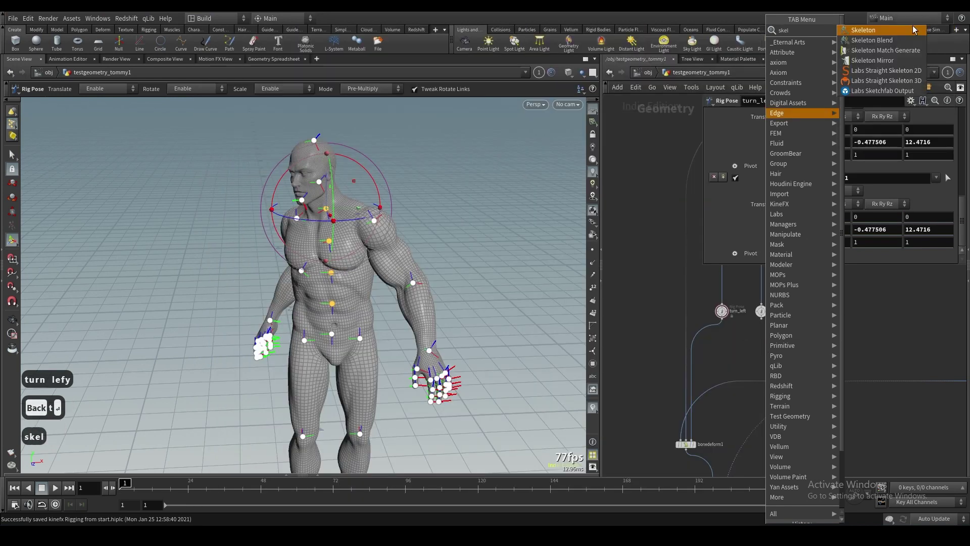
{"action": "left_click", "coordinate": [903, 39]}
{"action": "left_click", "coordinate": [723, 344]}
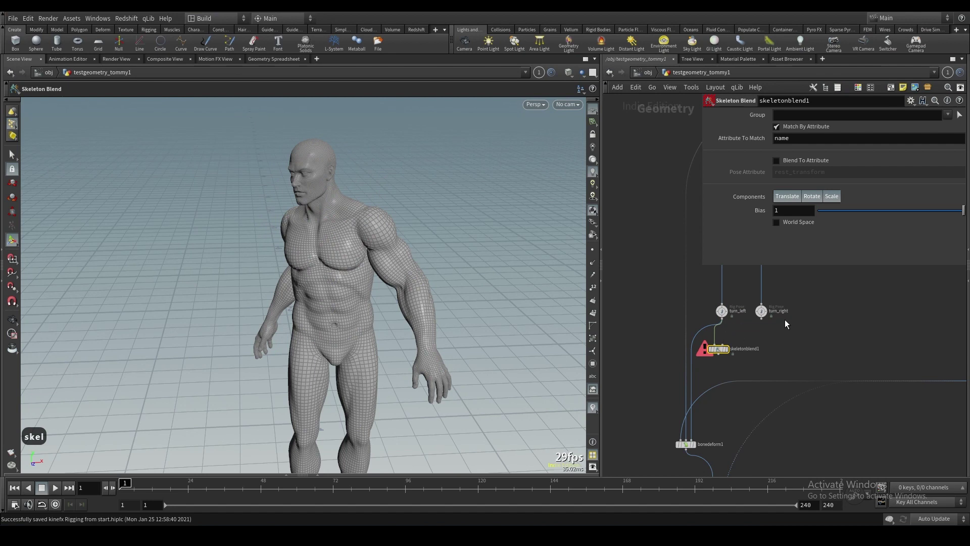
{"action": "left_click", "coordinate": [723, 345]}
{"action": "left_click", "coordinate": [771, 322]}
{"action": "left_click", "coordinate": [691, 339]}
{"action": "left_click_drag", "start_coordinate": [709, 368], "coordinate": [720, 352]}
- Vary the Skeleton Blend bias to test the blend between the two turns, leaving it at about -0.41
{"action": "left_click_drag", "start_coordinate": [859, 212], "coordinate": [905, 233]}
{"action": "middle_click_drag", "start_coordinate": [790, 210], "coordinate": [743, 213]}
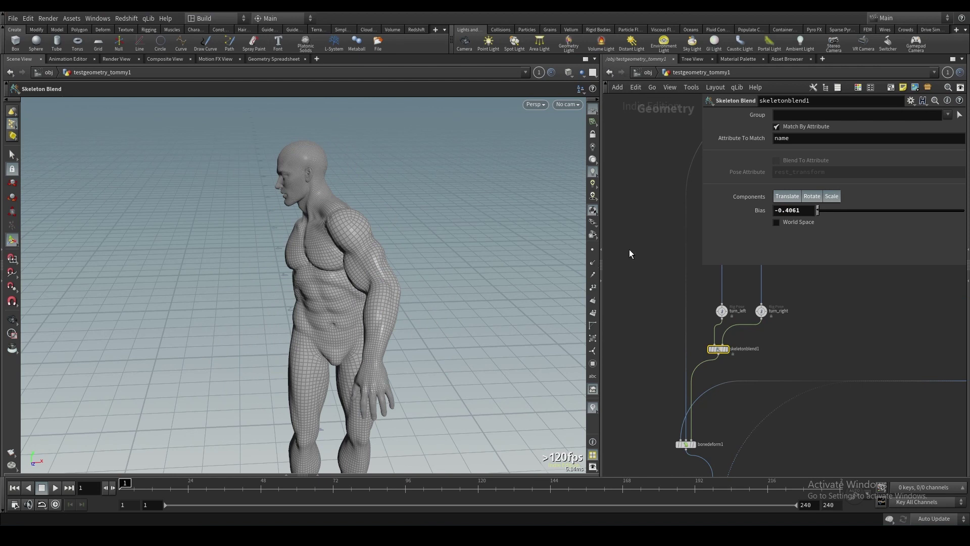
- Scrub the skeletonblend1 bias through about 0.89 and 0.70 to test the body deformation between the two turns
{"action": "left_click_drag", "start_coordinate": [340, 256], "coordinate": [338, 288], "text": "alt"}
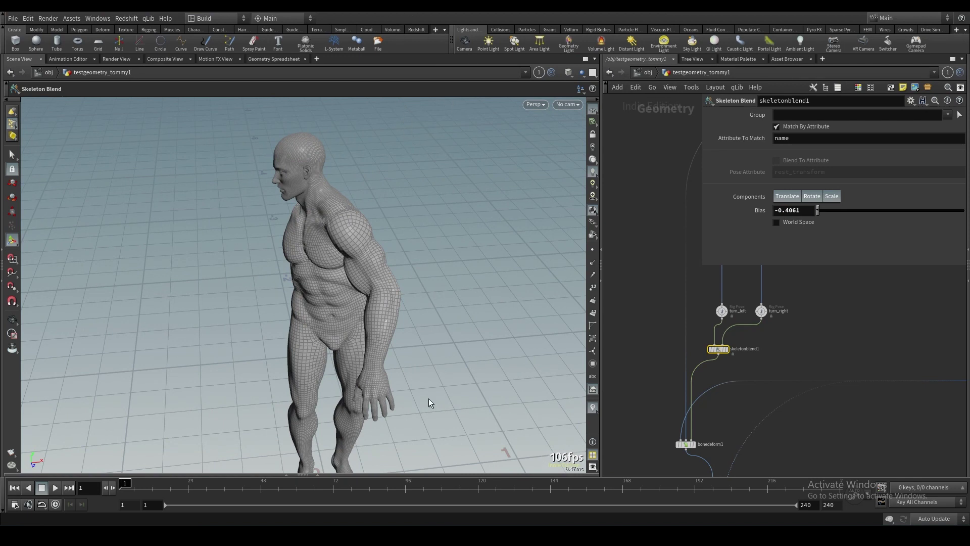
{"action": "mouse_move", "coordinate": [434, 535]}
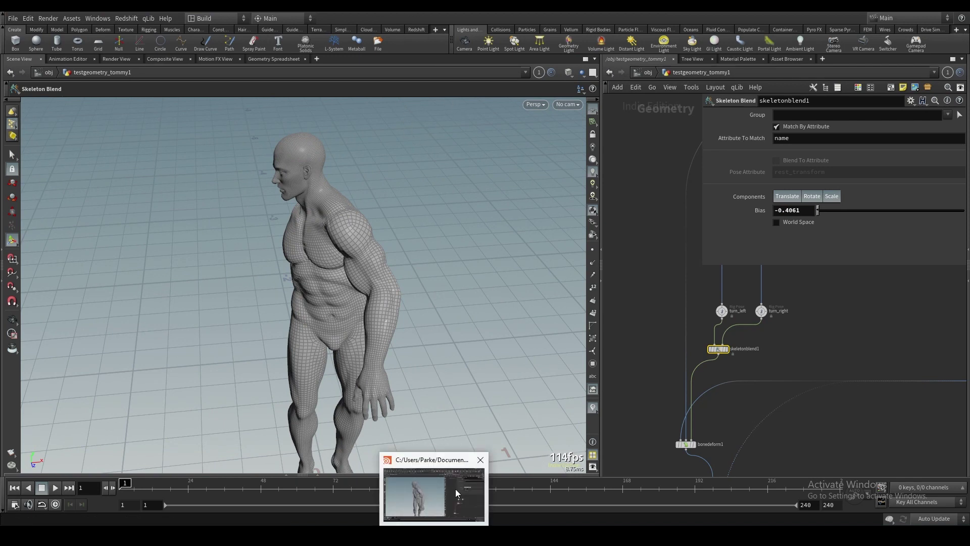
{"action": "scroll", "coordinate": [652, 283], "scroll_direction": "down", "scroll_amount": 1}
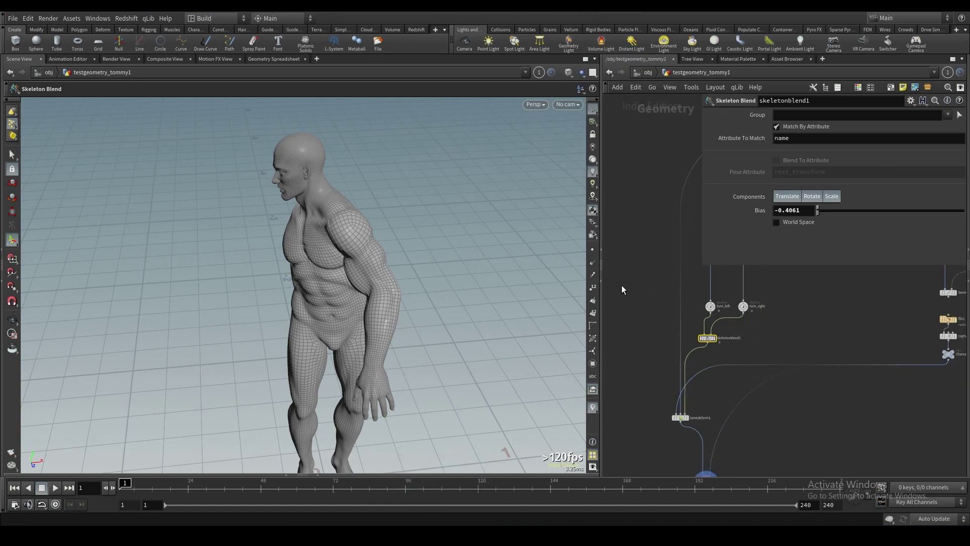
{"action": "middle_click_drag", "start_coordinate": [810, 205], "coordinate": [875, 198]}
{"action": "scroll", "coordinate": [691, 356], "scroll_direction": "up", "scroll_amount": 2}
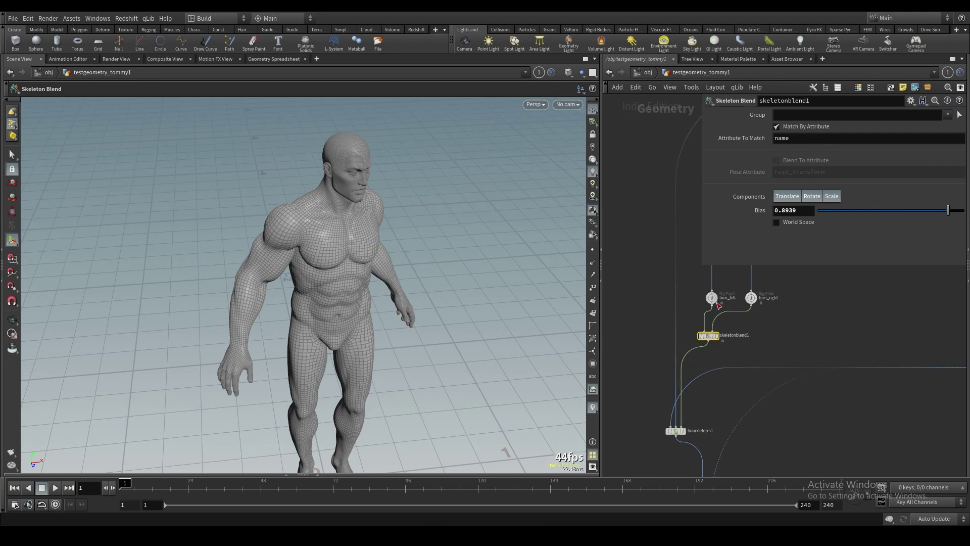
{"action": "left_click_drag", "start_coordinate": [712, 302], "coordinate": [736, 300]}
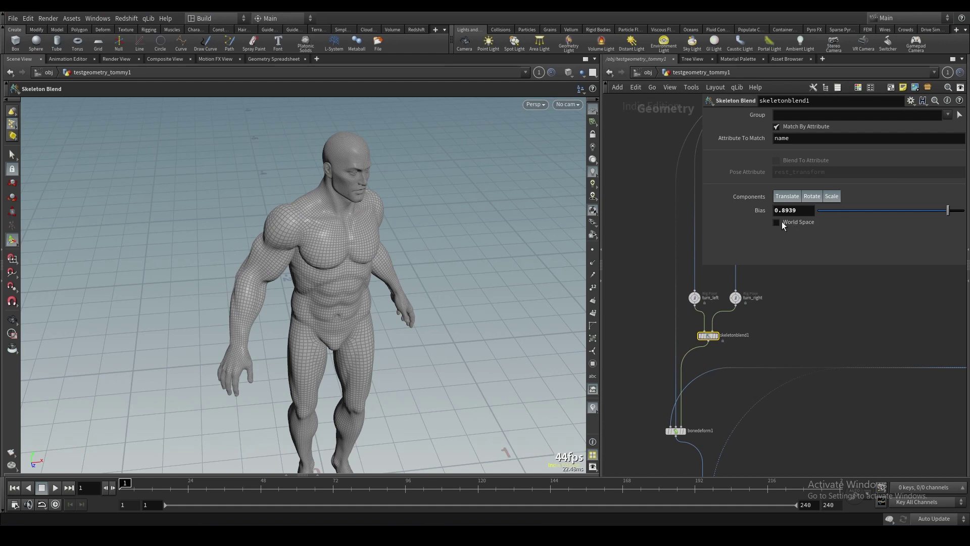
{"action": "scroll", "coordinate": [752, 329], "scroll_direction": "up", "scroll_amount": 2}
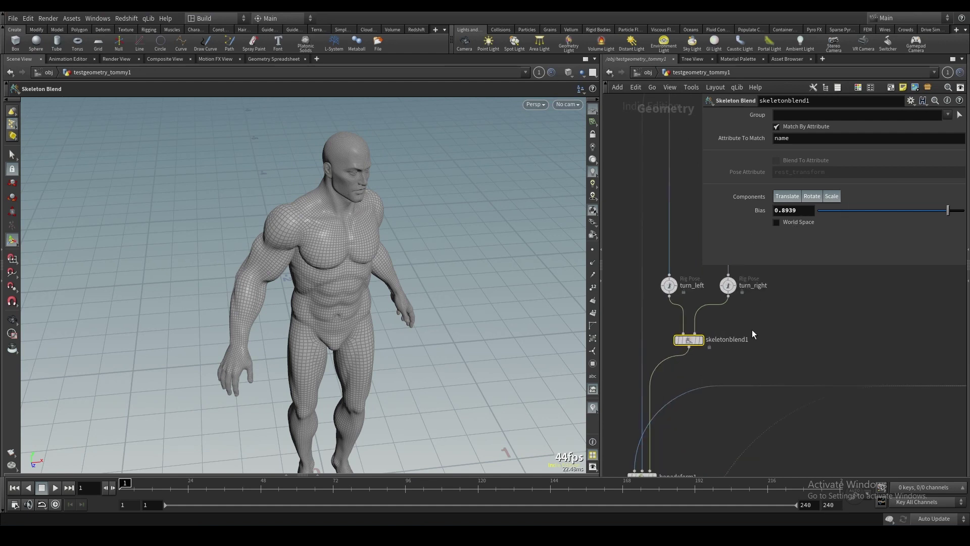
{"action": "double_click", "coordinate": [802, 214]}
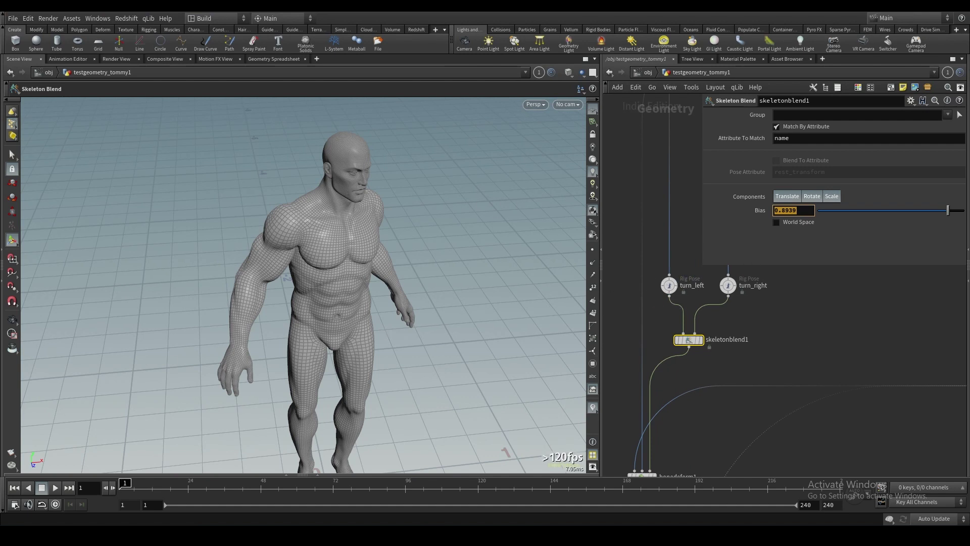
{"action": "scroll", "coordinate": [723, 355], "scroll_direction": "down", "scroll_amount": 3}
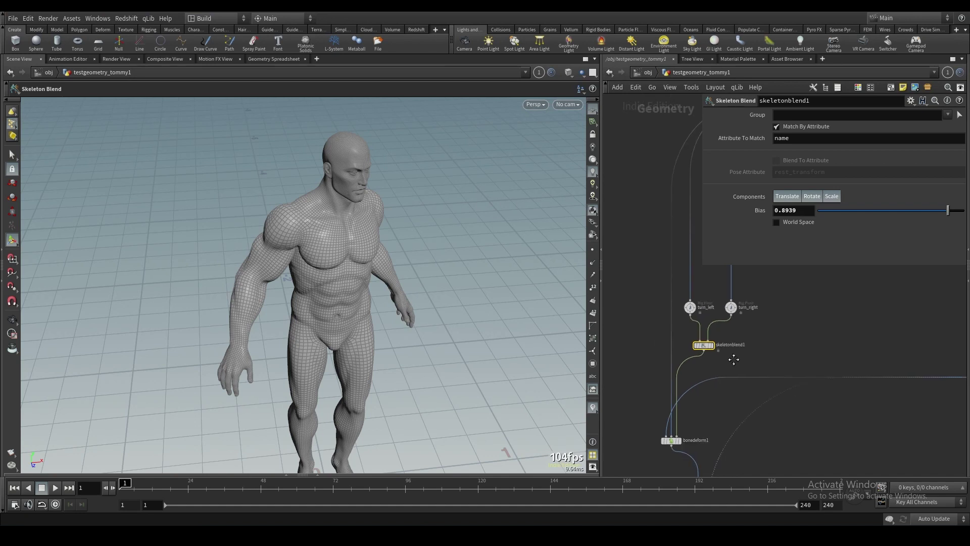
{"action": "left_click_drag", "start_coordinate": [827, 211], "coordinate": [316, 299]}
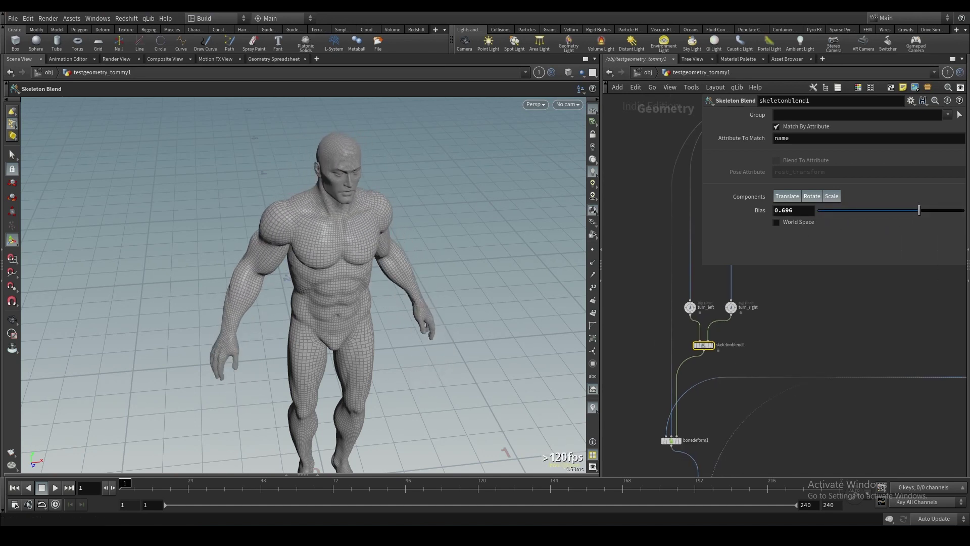
- Delete the turn_left, turn_right and skeletonblend1 nodes from the network
{"action": "left_click_drag", "start_coordinate": [777, 359], "coordinate": [676, 285]}
{"action": "key", "text": "Delete"}
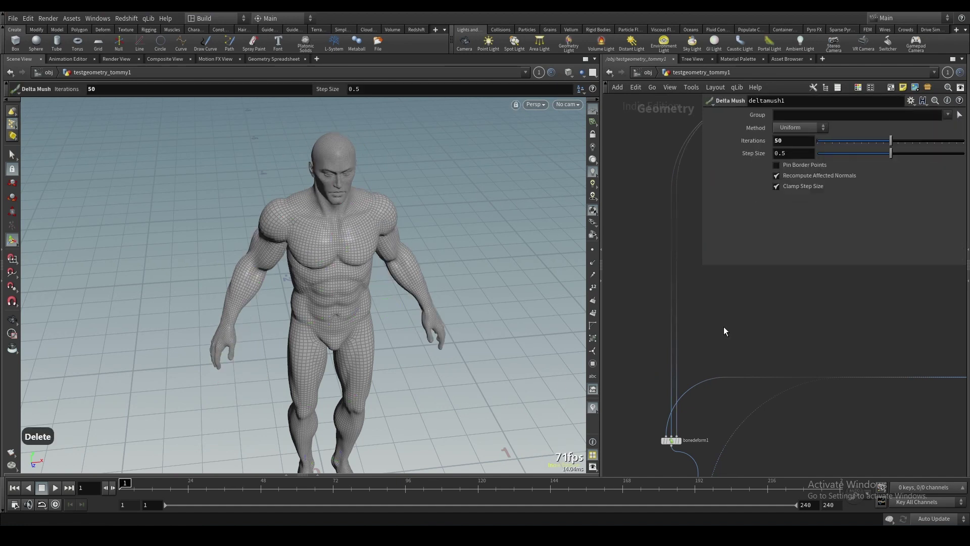
{"action": "key", "text": "p"}
{"action": "left_click_drag", "start_coordinate": [440, 319], "coordinate": [249, 282], "text": "alt"}
{"action": "right_click_drag", "start_coordinate": [249, 282], "coordinate": [278, 379], "text": "alt"}
{"action": "left_click_drag", "start_coordinate": [278, 379], "coordinate": [369, 303], "text": "alt"}
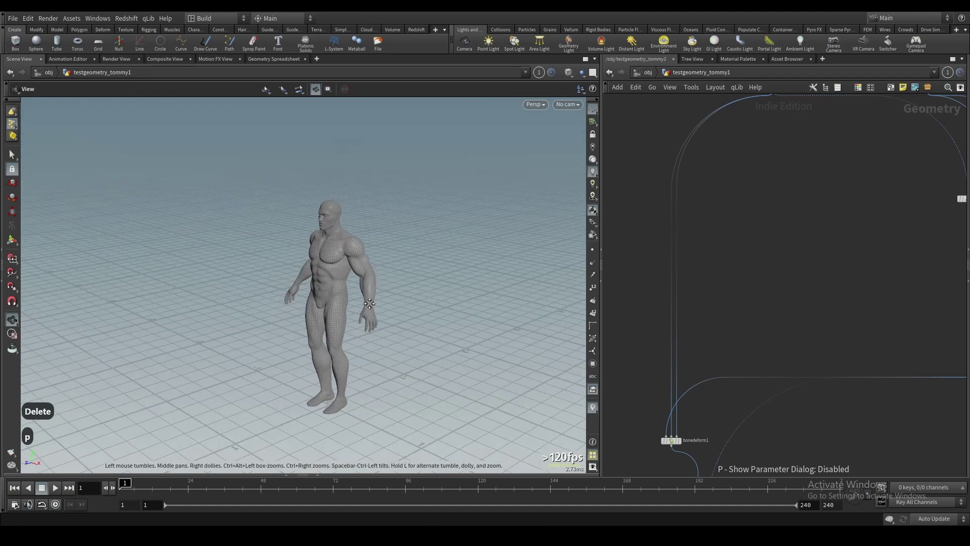
- Add an IK Chains node above bonedeform1
{"action": "key", "text": "Tab"}
{"action": "type", "text": "ik"}
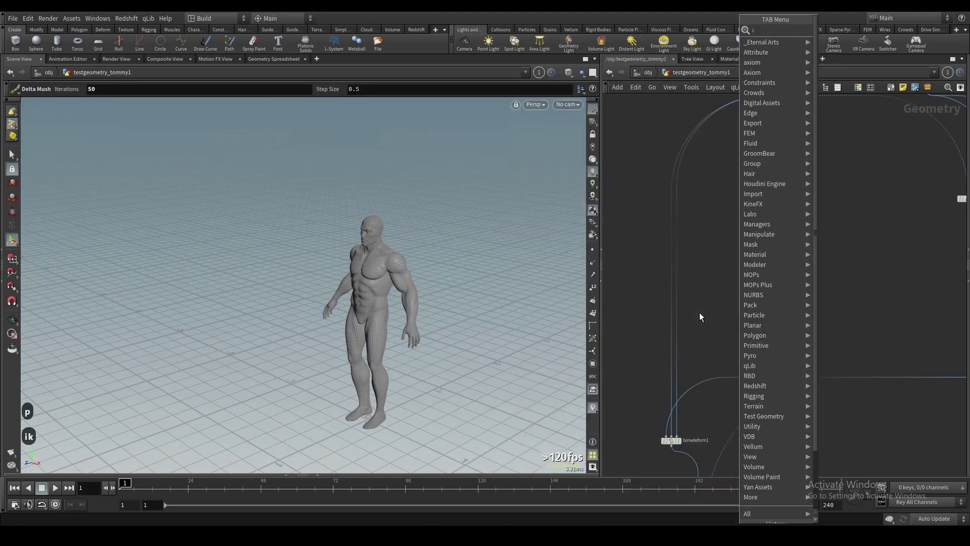
{"action": "left_click", "coordinate": [865, 32]}
{"action": "left_click", "coordinate": [696, 328]}
- Add a Null on the skeleton wire above the IK Chains node and name it deformed_skeleton
{"action": "key", "text": "Tab"}
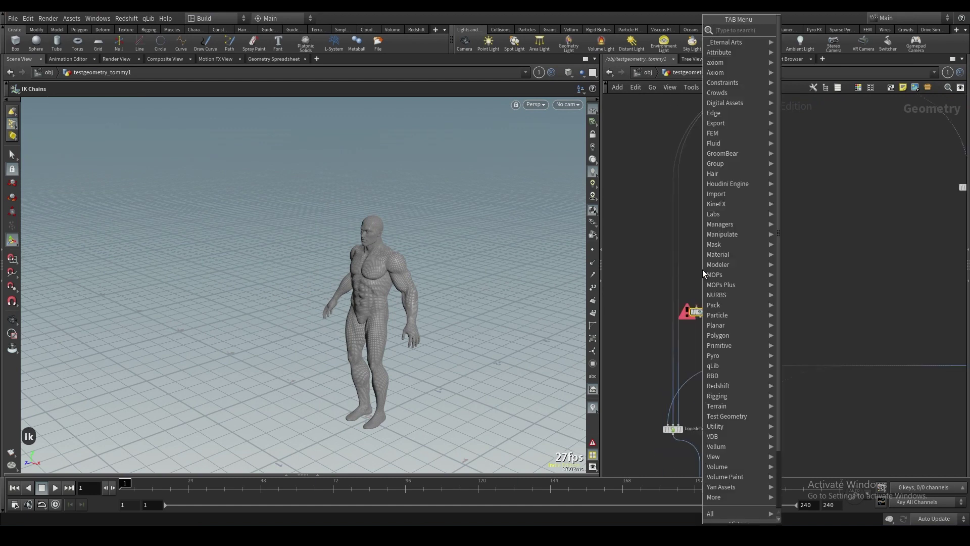
{"action": "type", "text": "null"}
{"action": "key", "text": "Return"}
{"action": "left_click", "coordinate": [699, 265]}
{"action": "left_click_drag", "start_coordinate": [678, 272], "coordinate": [699, 259]}
{"action": "scroll", "coordinate": [723, 303], "scroll_direction": "up", "scroll_amount": 2}
{"action": "double_click", "coordinate": [717, 253]}
{"action": "type", "text": "deformed_skeleton"}
{"action": "key", "text": "Return"}
- Wire deformed_skeleton into both inputs of ikchains1 and feed the ikchains1 output into bonedeform1's animated pose
{"action": "left_click", "coordinate": [680, 303]}
{"action": "left_click", "coordinate": [697, 263]}
{"action": "left_click_drag", "start_coordinate": [683, 312], "coordinate": [699, 342]}
{"action": "left_click", "coordinate": [685, 348]}
{"action": "left_click", "coordinate": [698, 264]}
{"action": "left_click_drag", "start_coordinate": [654, 368], "coordinate": [694, 350]}
{"action": "left_click", "coordinate": [710, 343]}
{"action": "right_click_drag", "start_coordinate": [710, 317], "coordinate": [711, 315]}
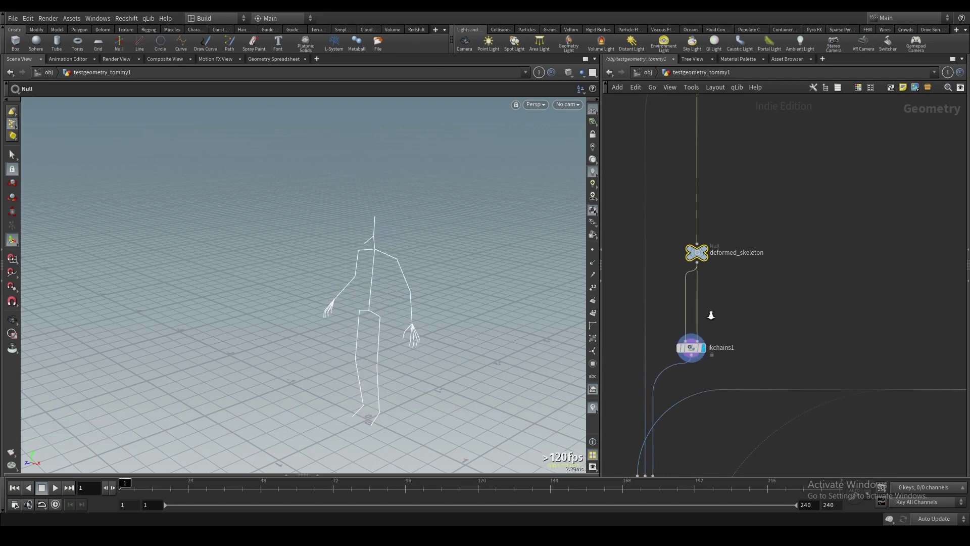
- Add a Blast node fed by deformed_skeleton and display it
{"action": "key", "text": "Tab"}
{"action": "type", "text": "blast"}
{"action": "key", "text": "Return"}
{"action": "left_click", "coordinate": [708, 304]}
{"action": "left_click", "coordinate": [709, 297]}
{"action": "left_click", "coordinate": [696, 263]}
{"action": "left_click", "coordinate": [721, 304]}
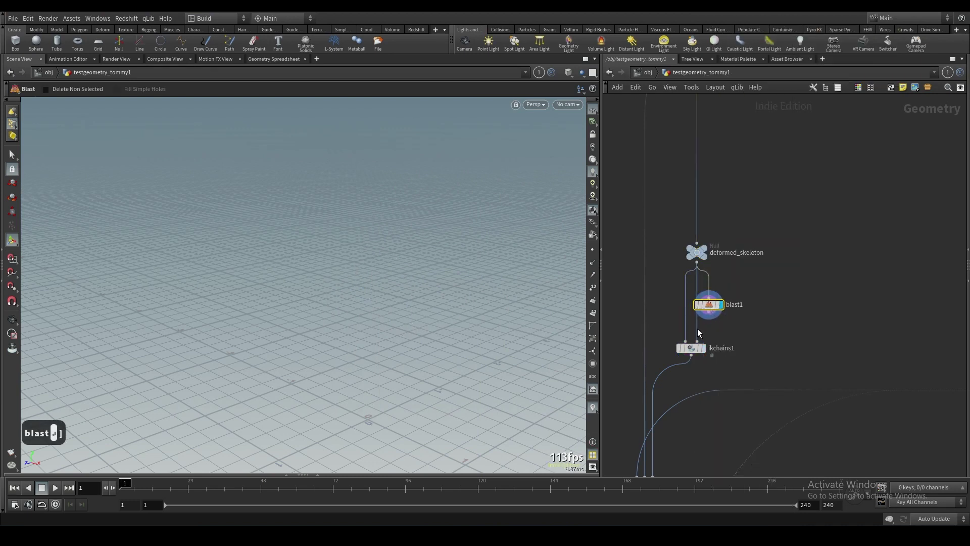
- Set the group type of blast1 to Points
{"action": "key", "text": "p"}
{"action": "left_click", "coordinate": [809, 128]}
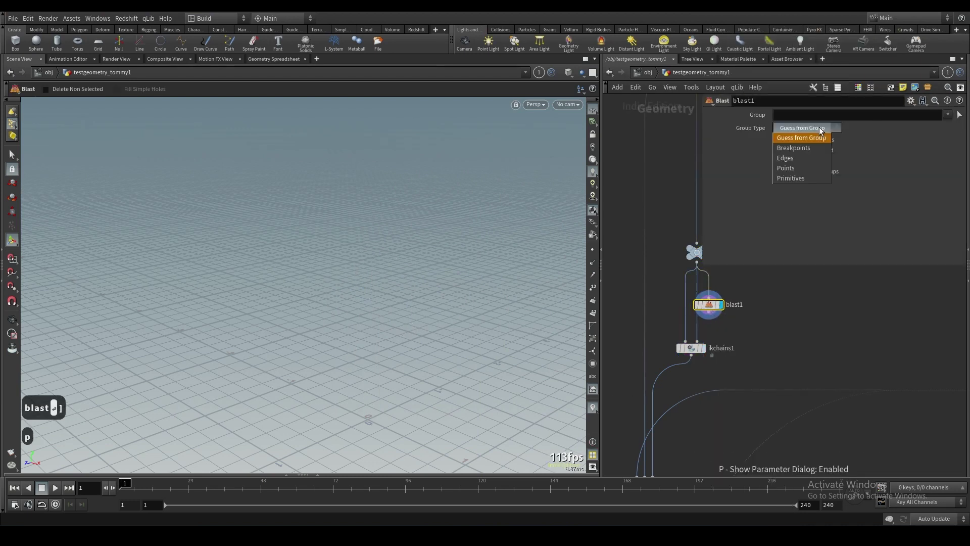
{"action": "left_click", "coordinate": [804, 161]}
- Pick both elbow, wrist, knee and ankle joints as blast1's group and enable Delete Non Selected to keep only them
{"action": "left_click", "coordinate": [960, 117]}
{"action": "scroll", "coordinate": [384, 264], "scroll_direction": "up", "scroll_amount": 4}
{"action": "left_click_drag", "start_coordinate": [384, 264], "coordinate": [422, 275], "text": "alt"}
{"action": "middle_click_drag", "start_coordinate": [422, 275], "coordinate": [427, 304], "text": "alt"}
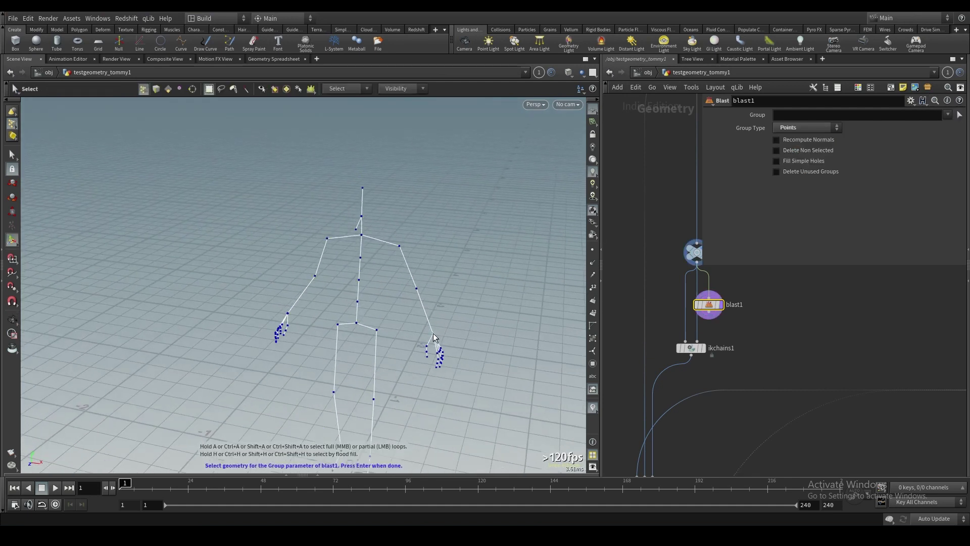
{"action": "left_click", "coordinate": [417, 289], "text": "shift"}
{"action": "double_click", "coordinate": [289, 311], "text": "shift"}
{"action": "left_click", "coordinate": [452, 307]}
{"action": "left_click_drag", "start_coordinate": [453, 310], "coordinate": [425, 340]}
{"action": "left_click_drag", "start_coordinate": [430, 279], "coordinate": [413, 293], "text": "shift"}
{"action": "left_click", "coordinate": [288, 313], "text": "shift"}
{"action": "left_click", "coordinate": [314, 276], "text": "shift"}
{"action": "left_click_drag", "start_coordinate": [364, 384], "coordinate": [384, 412], "text": "shift"}
{"action": "left_click_drag", "start_coordinate": [324, 383], "coordinate": [346, 400], "text": "shift"}
{"action": "middle_click_drag", "start_coordinate": [351, 398], "coordinate": [347, 338], "text": "alt"}
{"action": "mouse_move", "coordinate": [356, 387]}
{"action": "left_mouse_down", "text": "shift"}
{"action": "mouse_move", "coordinate": [376, 411]}
{"action": "mouse_move", "coordinate": [353, 401]}
{"action": "left_mouse_up", "text": "shift"}
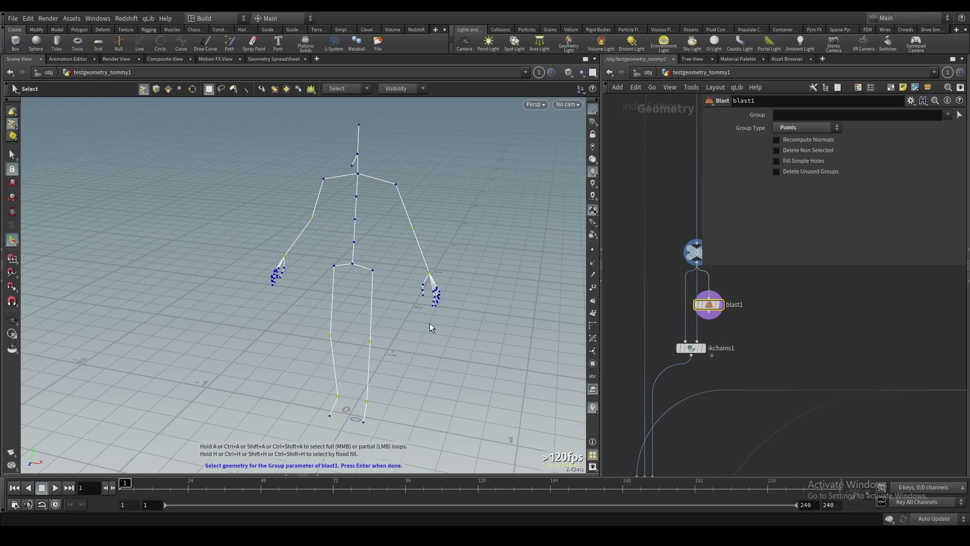
{"action": "key", "text": "Return"}
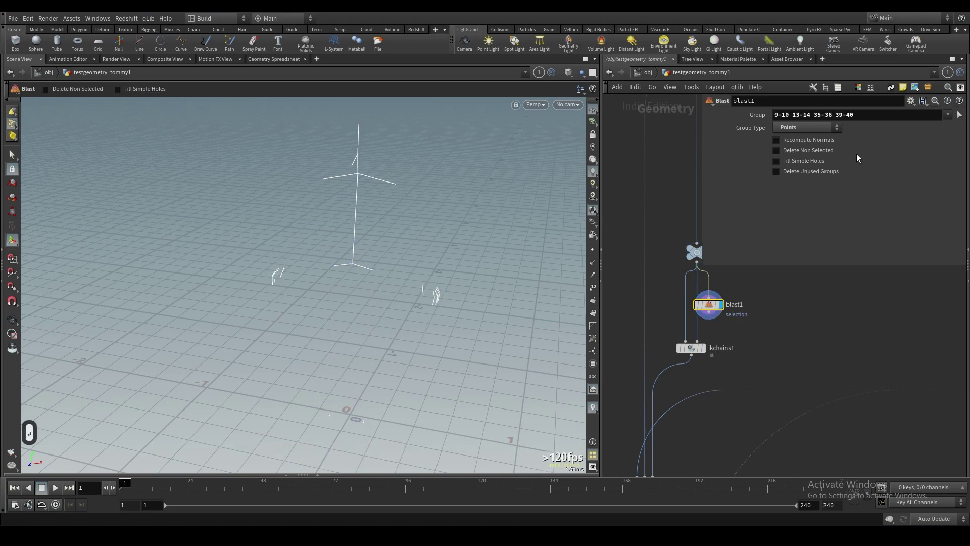
{"action": "left_click", "coordinate": [796, 152]}
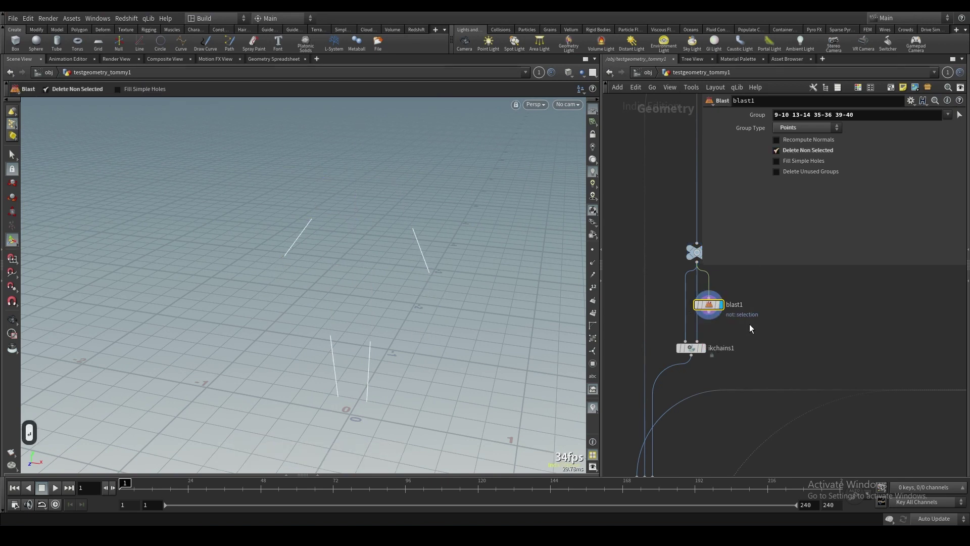
- Add an Add node after blast1 and enable Delete Geometry But Keep the Points
{"action": "key", "text": "Tab"}
{"action": "type", "text": "add"}
{"action": "key", "text": "Return"}
{"action": "left_click", "coordinate": [707, 327]}
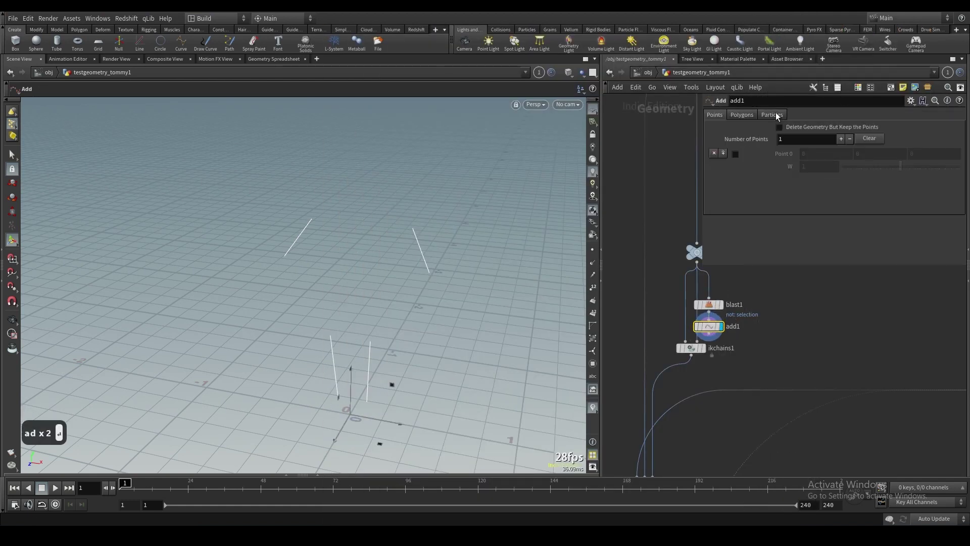
{"action": "left_click", "coordinate": [780, 127]}
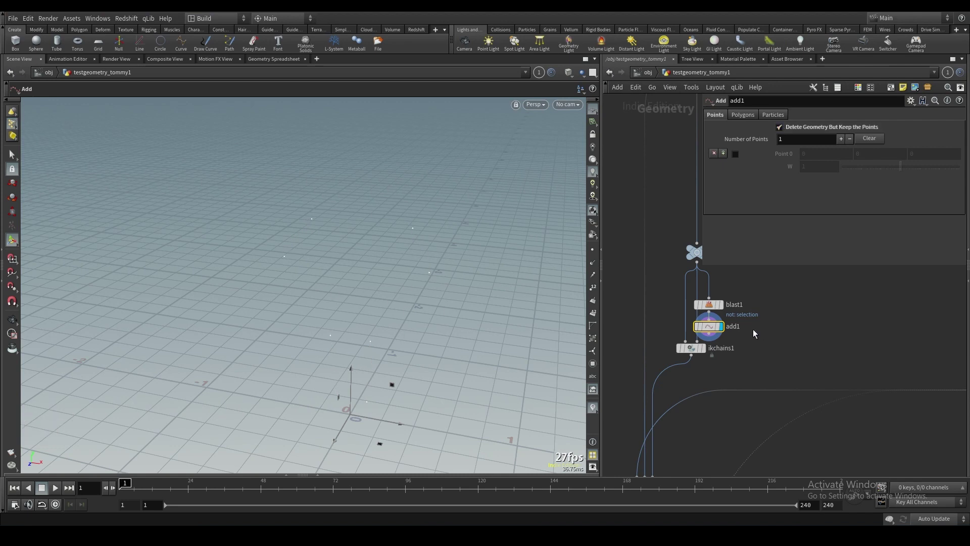
- Move ikchains1 down, wire add1 into its second input and display ikchains1
{"action": "left_click_drag", "start_coordinate": [692, 348], "coordinate": [677, 374]}
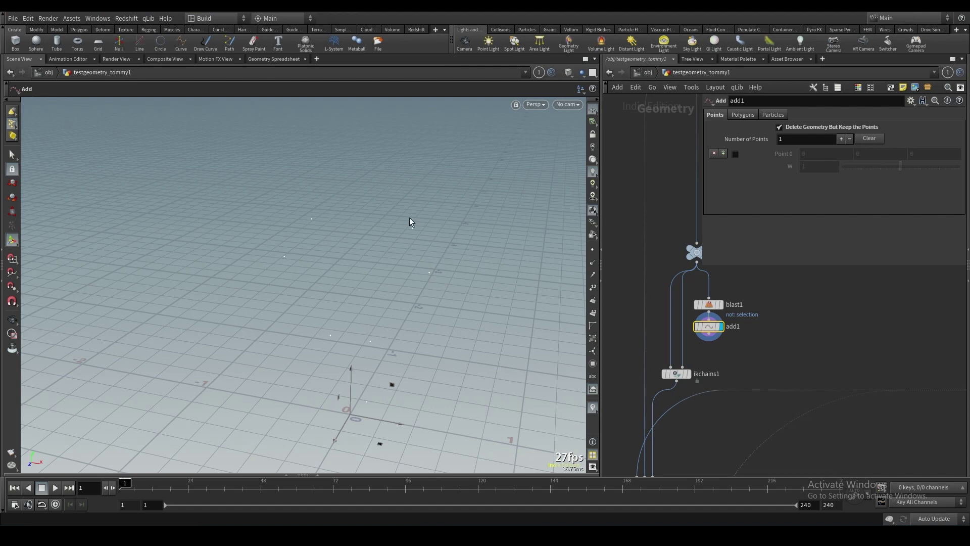
{"action": "left_click_drag", "start_coordinate": [682, 367], "coordinate": [708, 333]}
{"action": "left_click", "coordinate": [692, 374]}
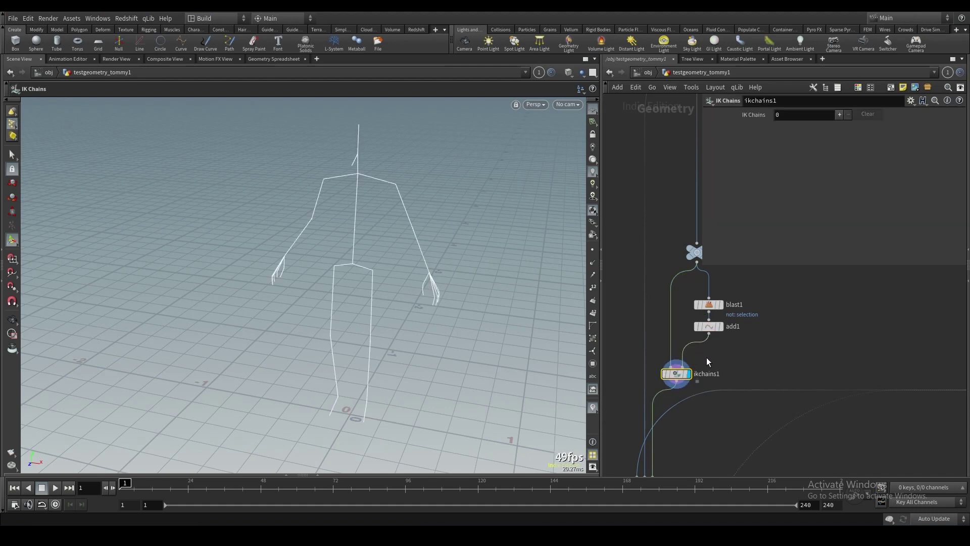
- Insert a Rig Pose node between add1 and ikchains1
{"action": "key", "text": "Tab"}
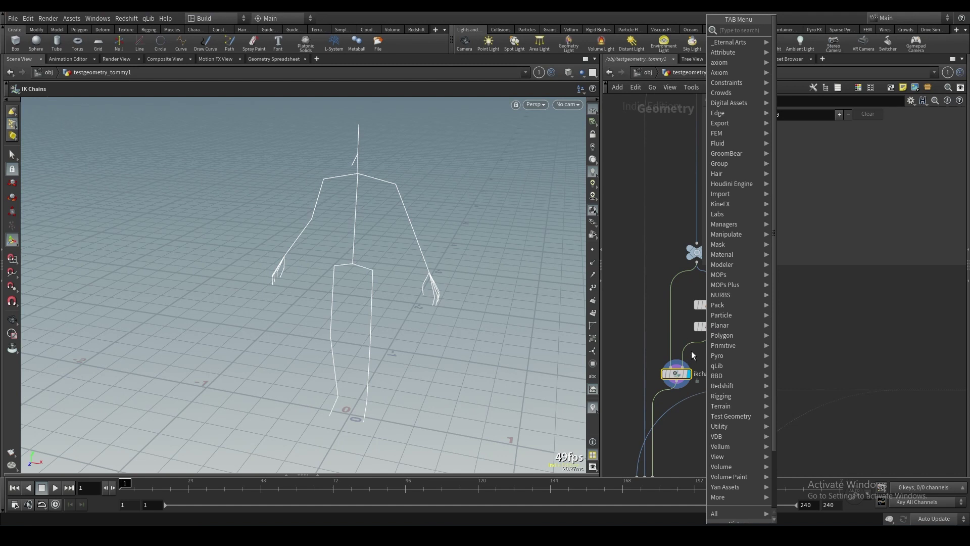
{"action": "type", "text": "rig"}
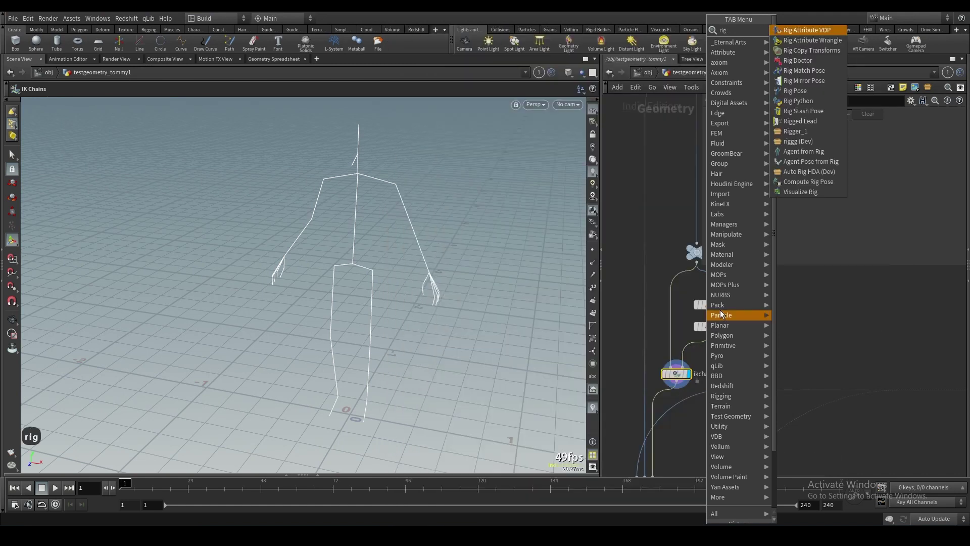
{"action": "left_click", "coordinate": [803, 110]}
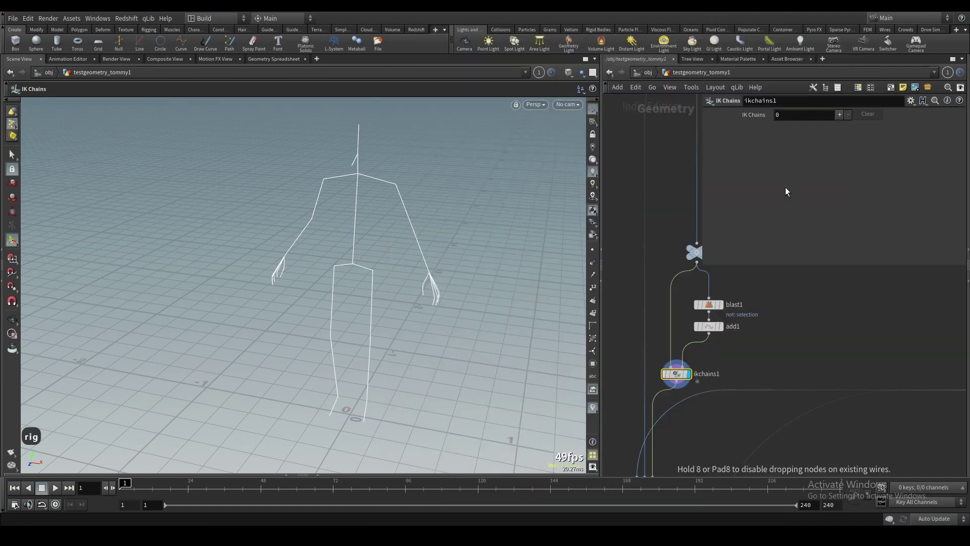
{"action": "left_click", "coordinate": [706, 357]}
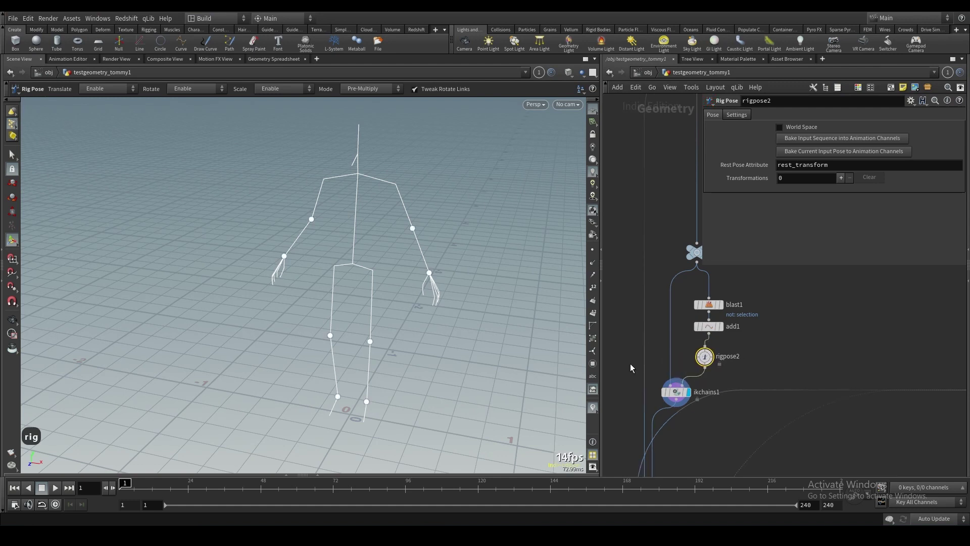
- Add one IK chain entry to ikchains1
{"action": "left_click", "coordinate": [674, 391]}
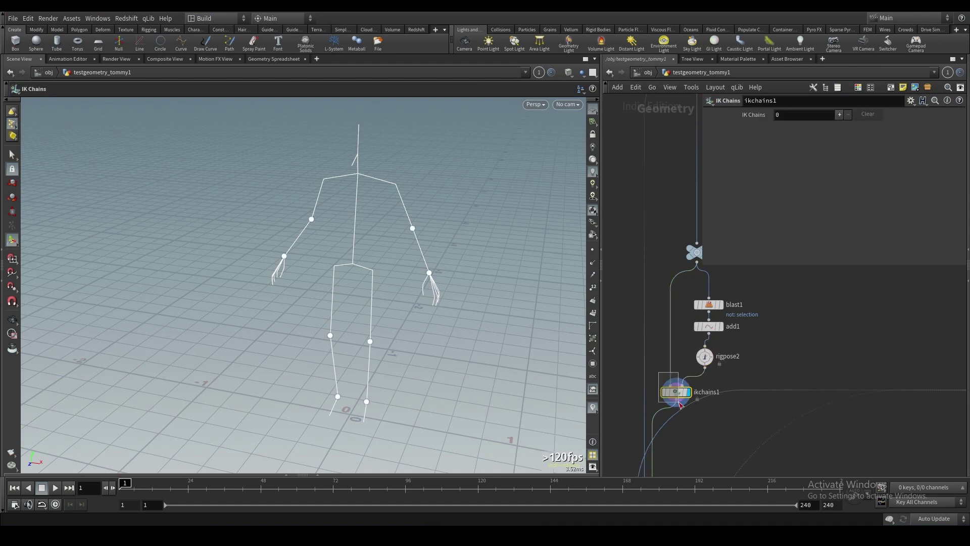
{"action": "left_click", "coordinate": [838, 113]}
{"action": "left_click", "coordinate": [949, 141]}
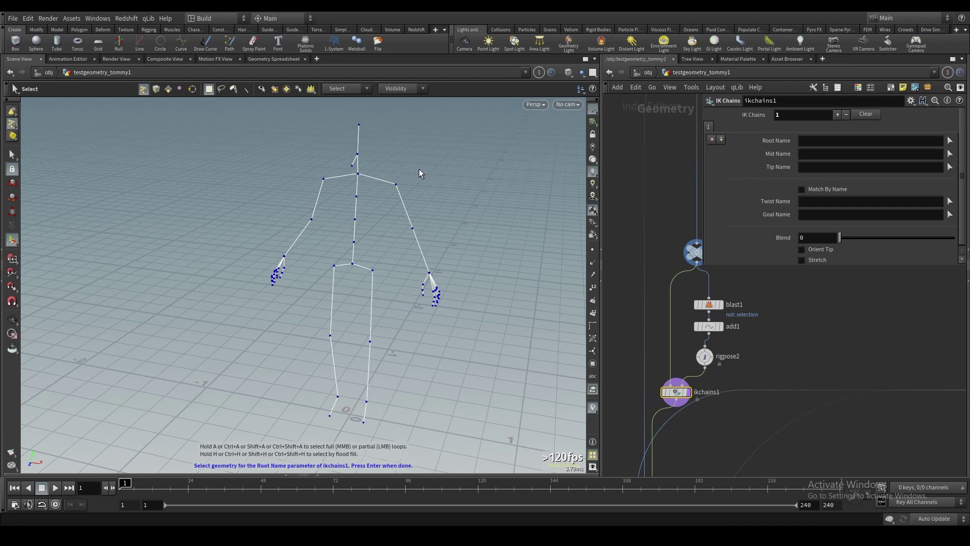
{"action": "key", "text": "Return"}
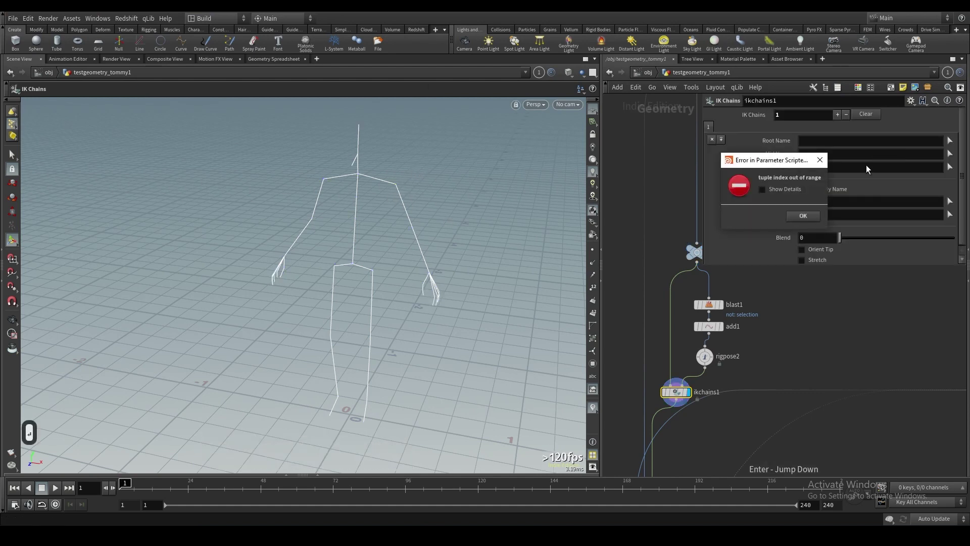
{"action": "key", "text": "Return"}
- Set the IK chain's Root Name to the shoulder joint point_12 by picking it on the skeleton
{"action": "left_click", "coordinate": [950, 141]}
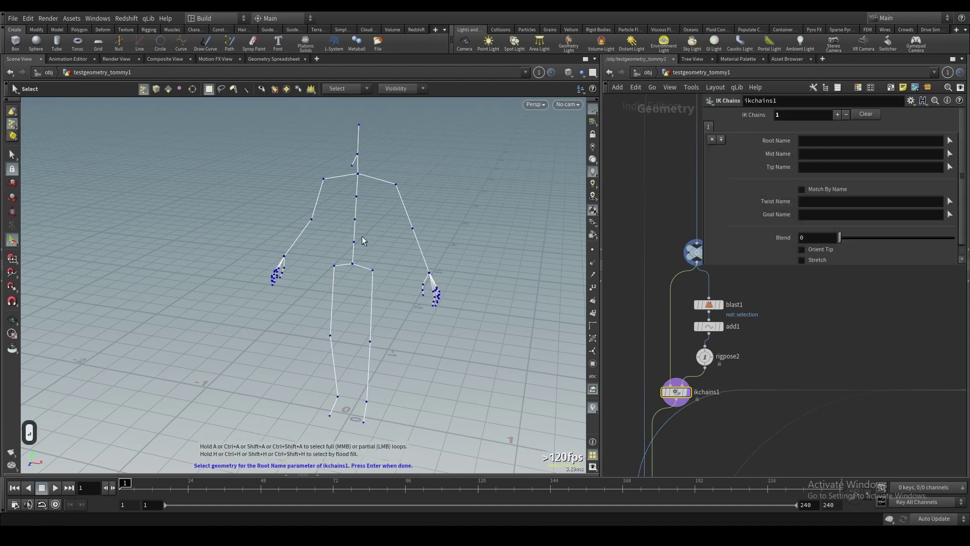
{"action": "left_click", "coordinate": [402, 201]}
{"action": "key", "text": "Return"}
{"action": "left_click", "coordinate": [950, 154]}
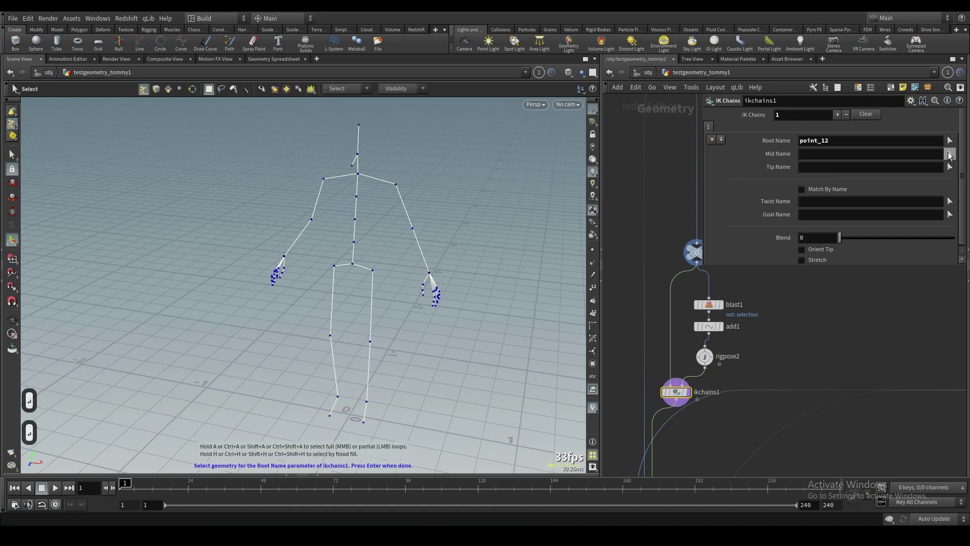
{"action": "key", "text": "Escape"}
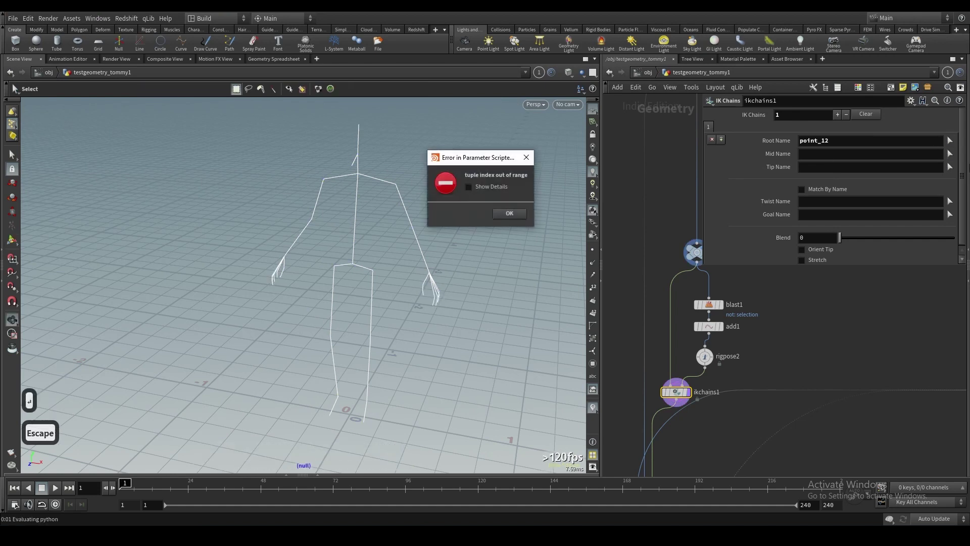
{"action": "left_click", "coordinate": [524, 217]}
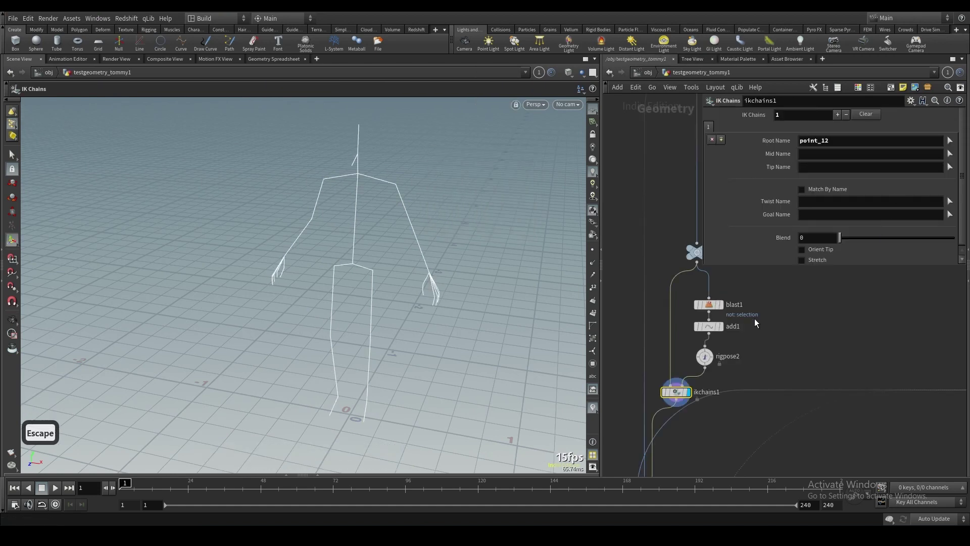
- Complete the first IK chain with Mid Name point_13 and Tip Name point_14, matched by name at Blend 1
{"action": "left_click", "coordinate": [949, 154]}
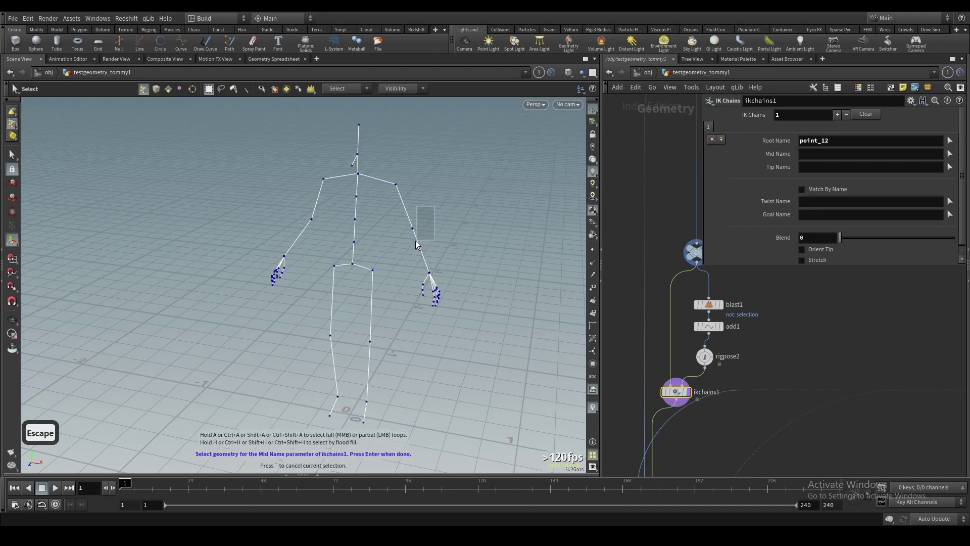
{"action": "left_click", "coordinate": [413, 249]}
{"action": "key", "text": "Return"}
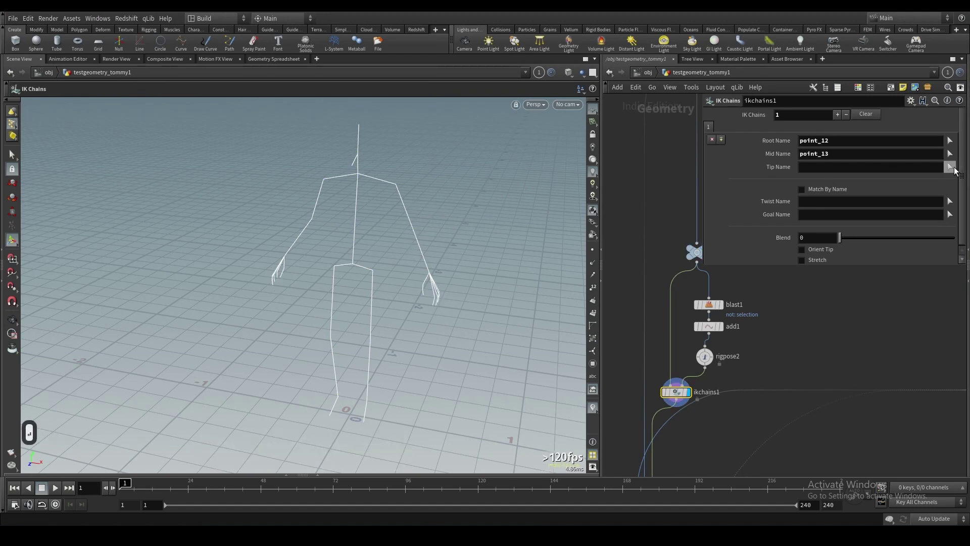
{"action": "key", "text": "Return"}
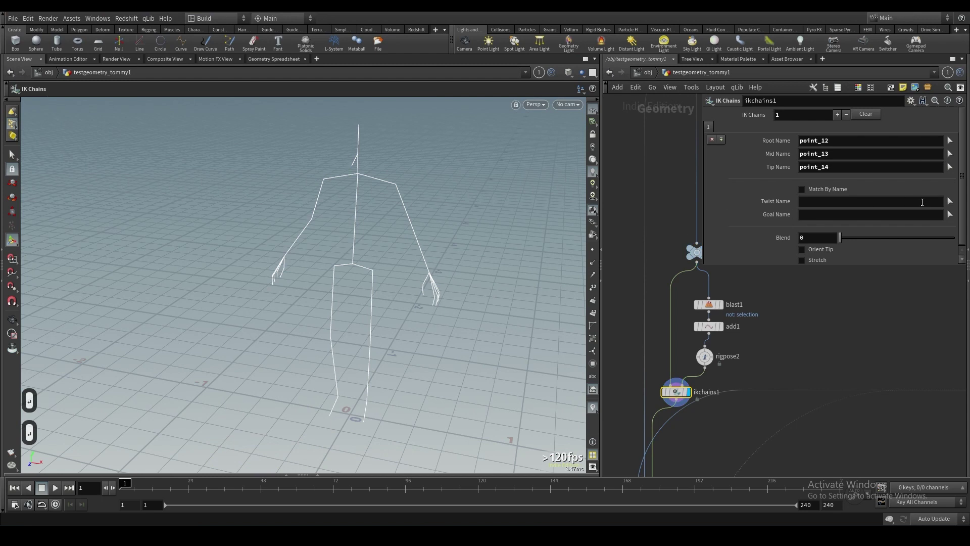
{"action": "left_click", "coordinate": [802, 190]}
{"action": "key", "text": "Return"}
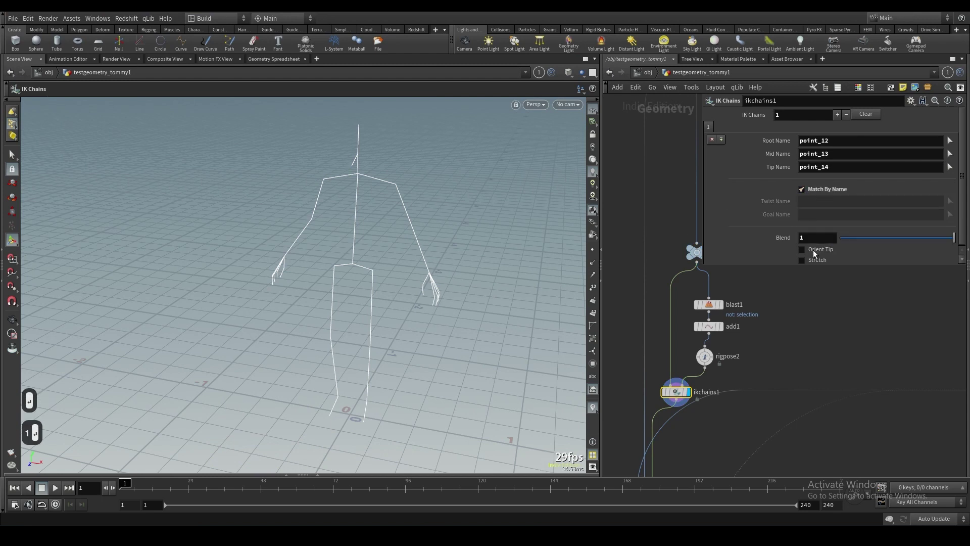
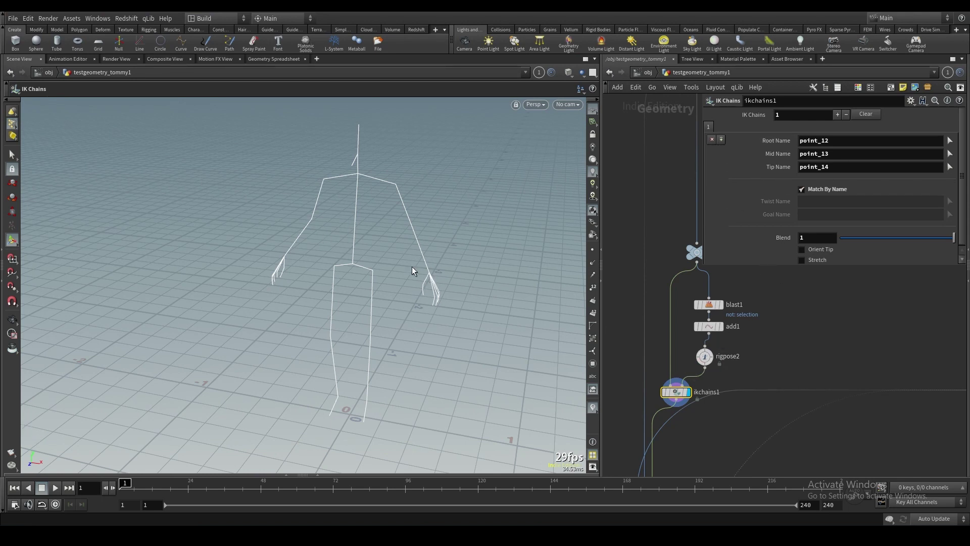
- Add a second IK chain and pick the opposite shoulder joint mirror_point_12 as its Root Name
{"action": "left_click", "coordinate": [721, 139]}
{"action": "left_click", "coordinate": [719, 127]}
{"action": "left_click", "coordinate": [709, 127]}
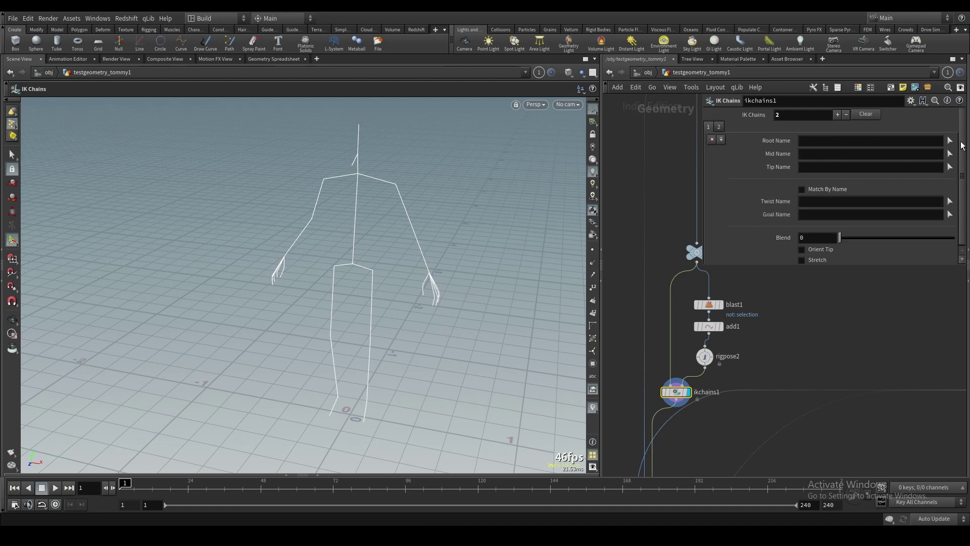
{"action": "left_click", "coordinate": [950, 141]}
{"action": "left_click", "coordinate": [322, 182]}
{"action": "key", "text": "Return"}
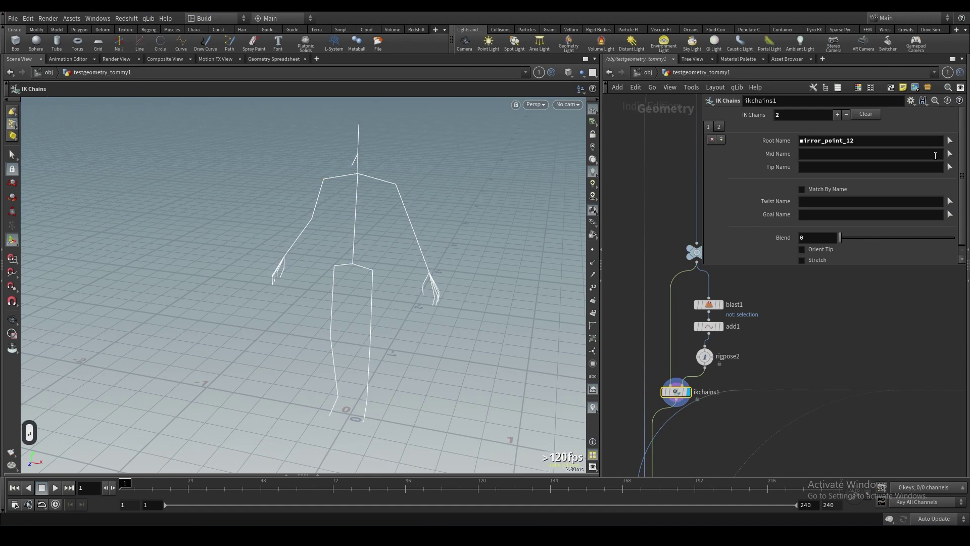
- Complete the second IK chain with Mid Name mirror_point_13 and Tip Name mirror_point_14, matched by name at Blend 1
{"action": "left_click", "coordinate": [950, 154]}
{"action": "left_click", "coordinate": [309, 221]}
{"action": "key", "text": "Return"}
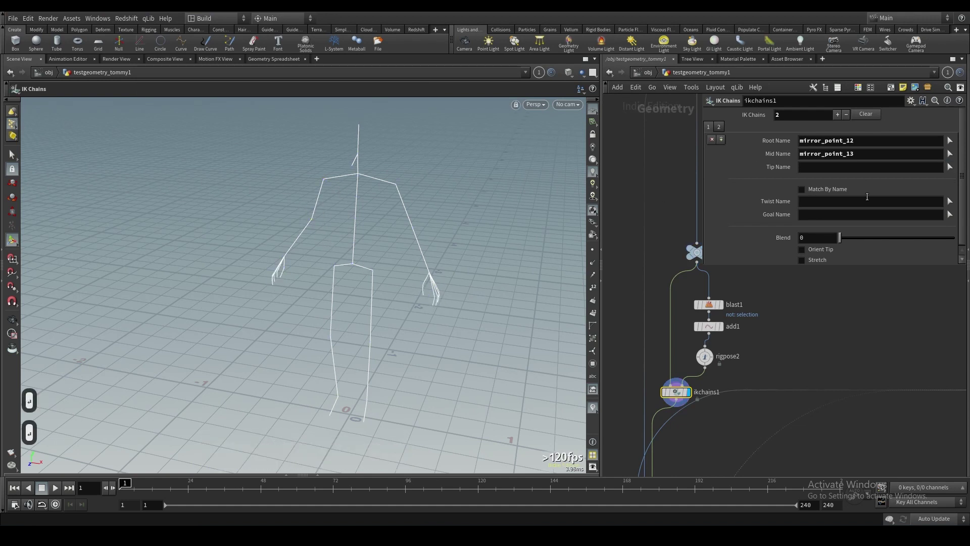
{"action": "left_click", "coordinate": [950, 167]}
{"action": "left_click", "coordinate": [281, 254]}
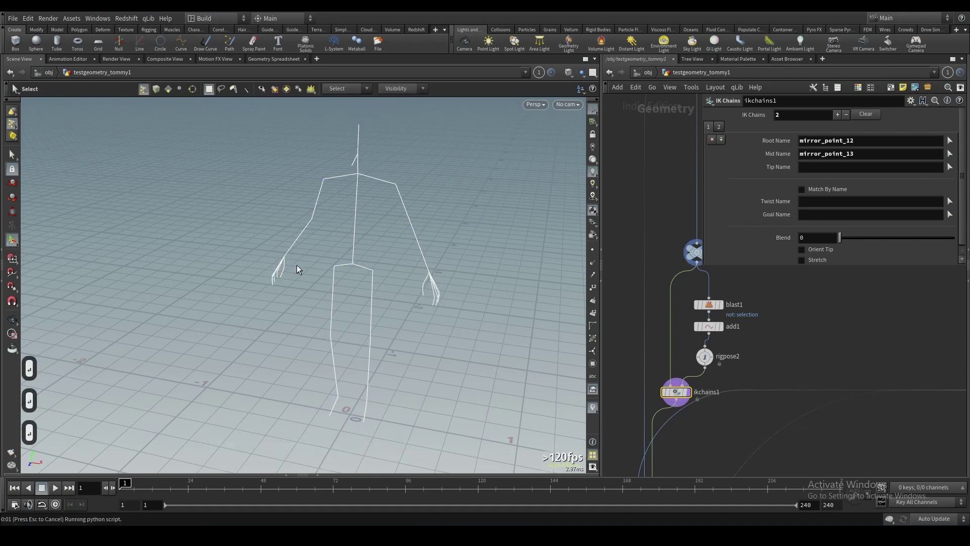
{"action": "key", "text": "Return"}
{"action": "left_click", "coordinate": [802, 189]}
{"action": "left_click_drag", "start_coordinate": [849, 241], "coordinate": [954, 239]}
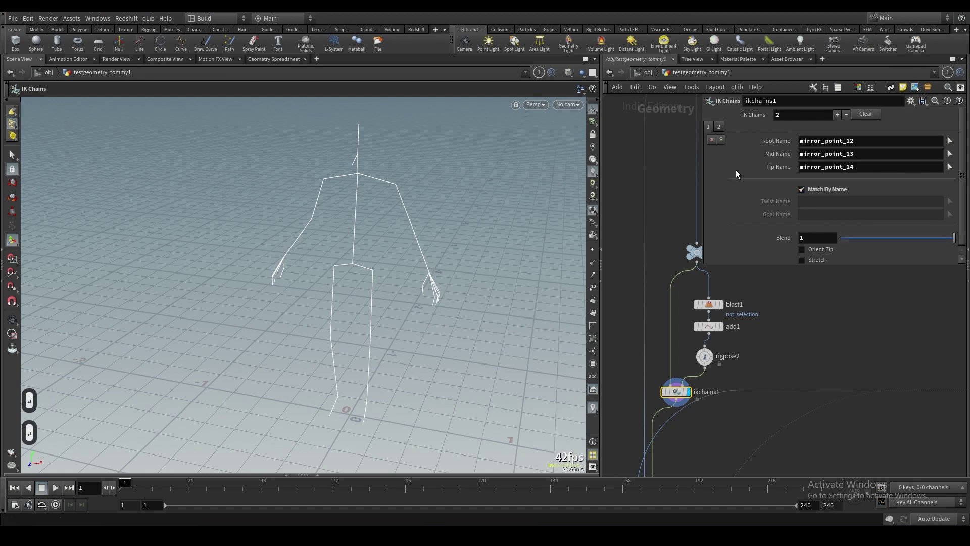
- Add a third IK chain and pick the hip joint point_8 as its Root Name
{"action": "left_click", "coordinate": [721, 140]}
{"action": "left_click", "coordinate": [950, 140]}
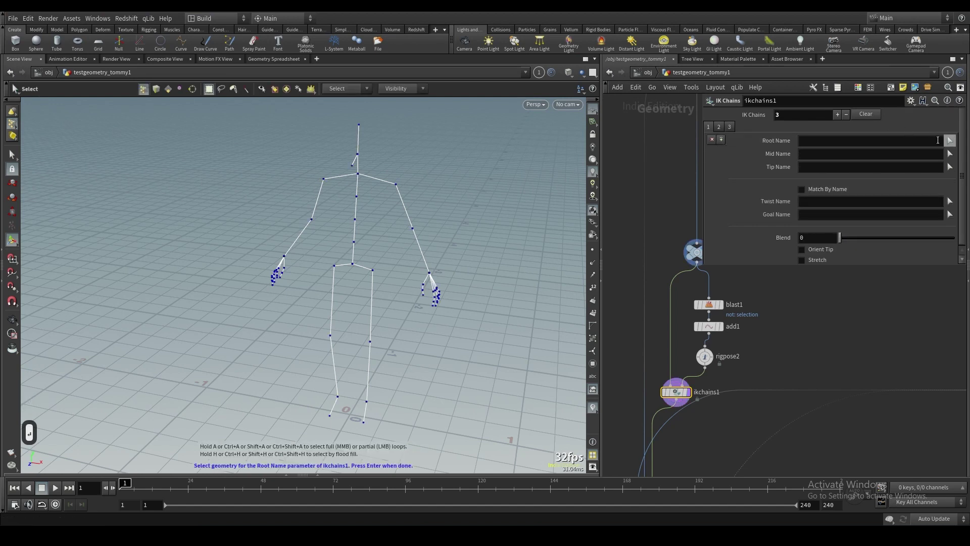
{"action": "key", "text": "Return"}
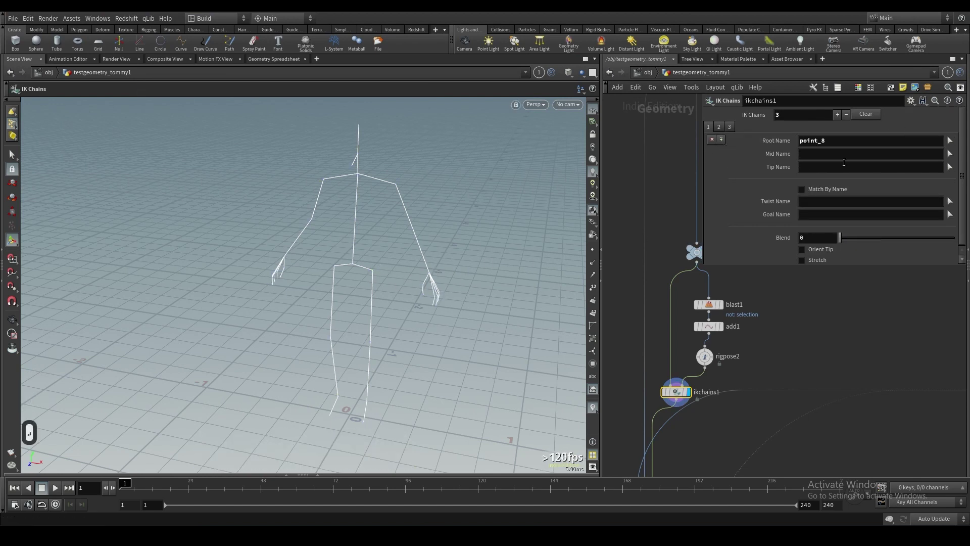
- Complete the third IK chain with Mid Name point_9 and Tip Name point_10, matched by name at Blend 1
{"action": "left_click", "coordinate": [950, 154]}
{"action": "left_click", "coordinate": [372, 340]}
{"action": "key", "text": "Return"}
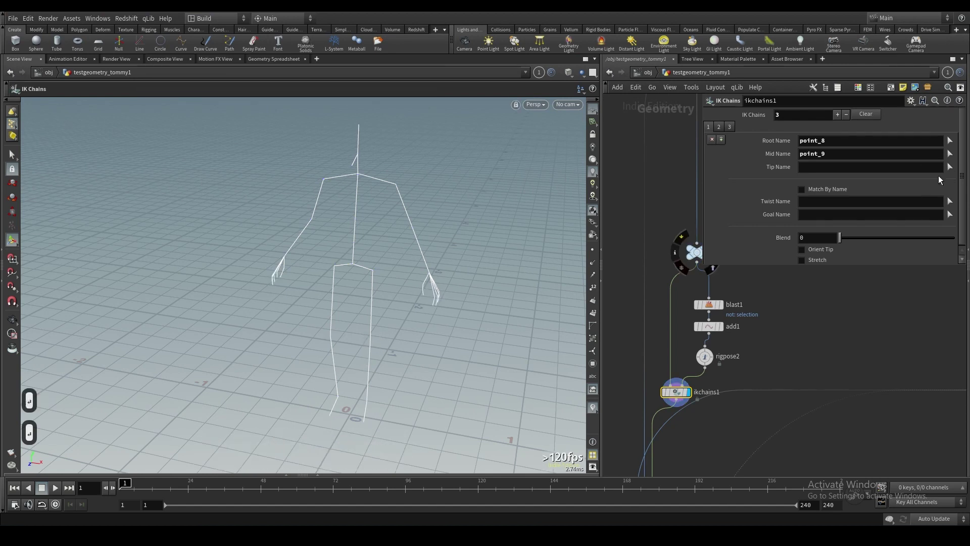
{"action": "left_click", "coordinate": [950, 167]}
{"action": "left_click", "coordinate": [384, 404]}
{"action": "key", "text": "Return"}
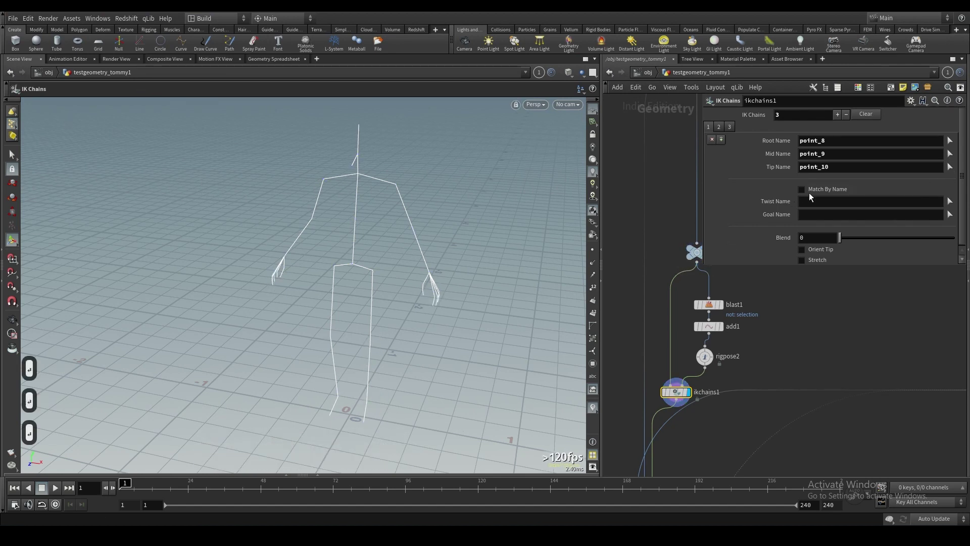
{"action": "left_click", "coordinate": [802, 189]}
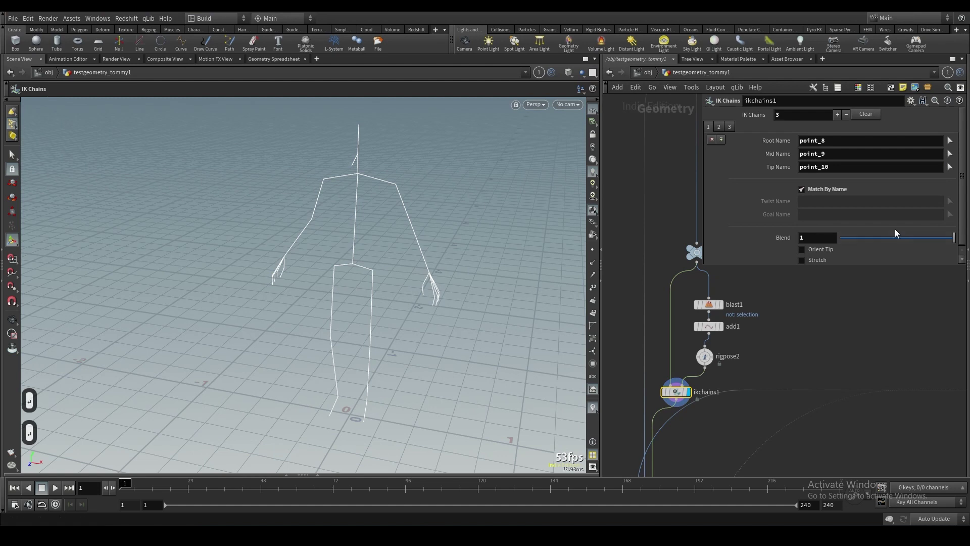
- Add a fourth IK chain and pick the opposite hip joint mirror_point_8 as its Root Name
{"action": "left_click", "coordinate": [837, 114]}
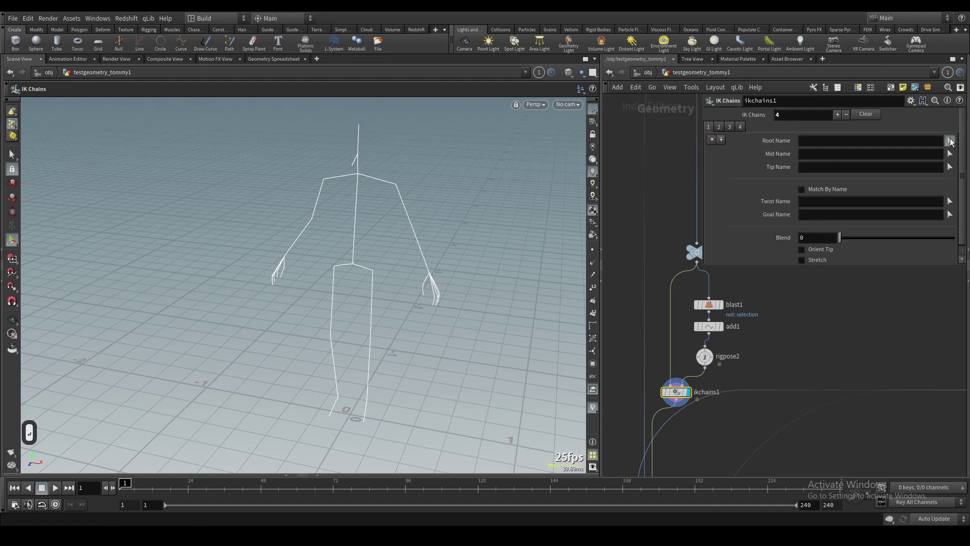
{"action": "left_click", "coordinate": [950, 141]}
{"action": "left_click", "coordinate": [333, 266]}
{"action": "key", "text": "Return"}
- Complete the fourth IK chain with Mid Name mirror_point_9 and Tip Name mirror_point_10, matched by name at Blend 1
{"action": "left_click", "coordinate": [950, 154]}
{"action": "left_click", "coordinate": [331, 336]}
{"action": "key", "text": "Return"}
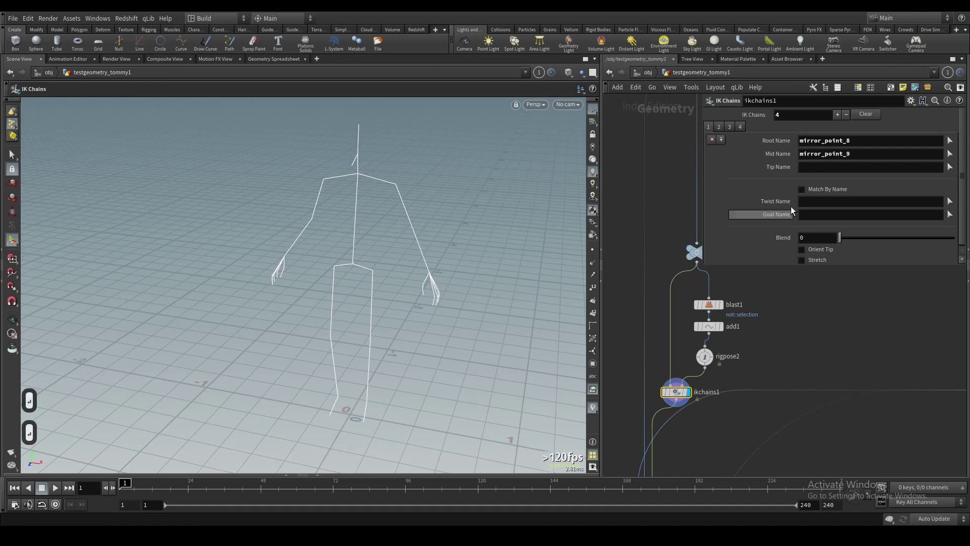
{"action": "left_click", "coordinate": [950, 167]}
{"action": "left_click", "coordinate": [337, 396]}
{"action": "key", "text": "Return"}
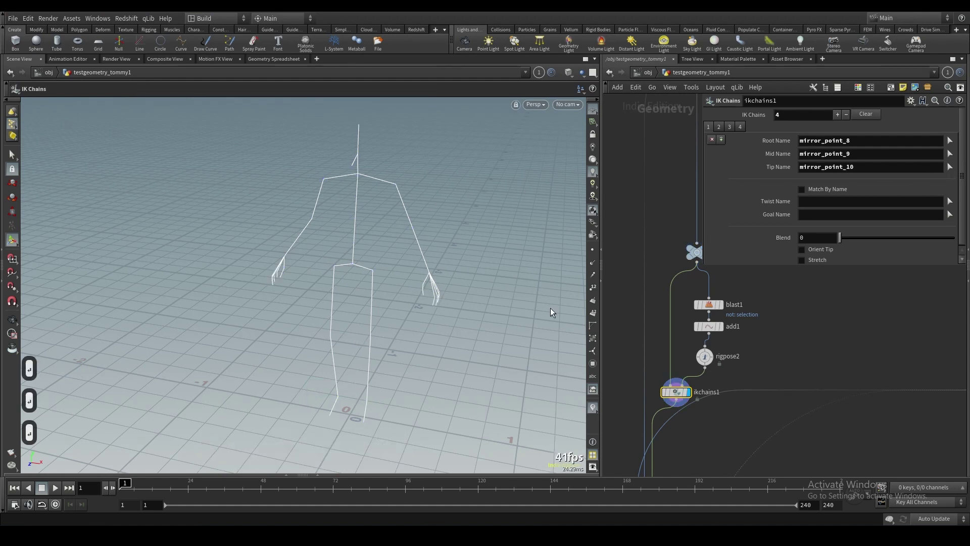
{"action": "left_click", "coordinate": [801, 189]}
{"action": "left_click_drag", "start_coordinate": [840, 238], "coordinate": [962, 240]}
- Activate rigpose2's elbow control point_13 and display the deformed character mesh in the viewport
{"action": "left_click_drag", "start_coordinate": [769, 372], "coordinate": [698, 351]}
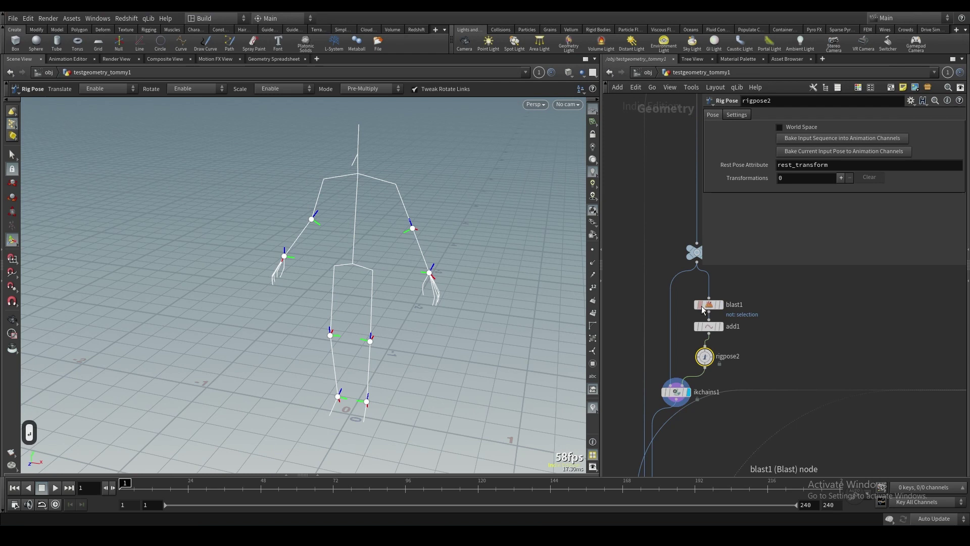
{"action": "left_click", "coordinate": [412, 229]}
{"action": "scroll", "coordinate": [701, 376], "scroll_direction": "down", "scroll_amount": 4}
{"action": "middle_click_drag", "start_coordinate": [716, 455], "coordinate": [698, 390]}
{"action": "scroll", "coordinate": [698, 388], "scroll_direction": "up", "scroll_amount": 3}
{"action": "left_click", "coordinate": [702, 378]}
{"action": "middle_click_drag", "start_coordinate": [760, 335], "coordinate": [723, 462]}
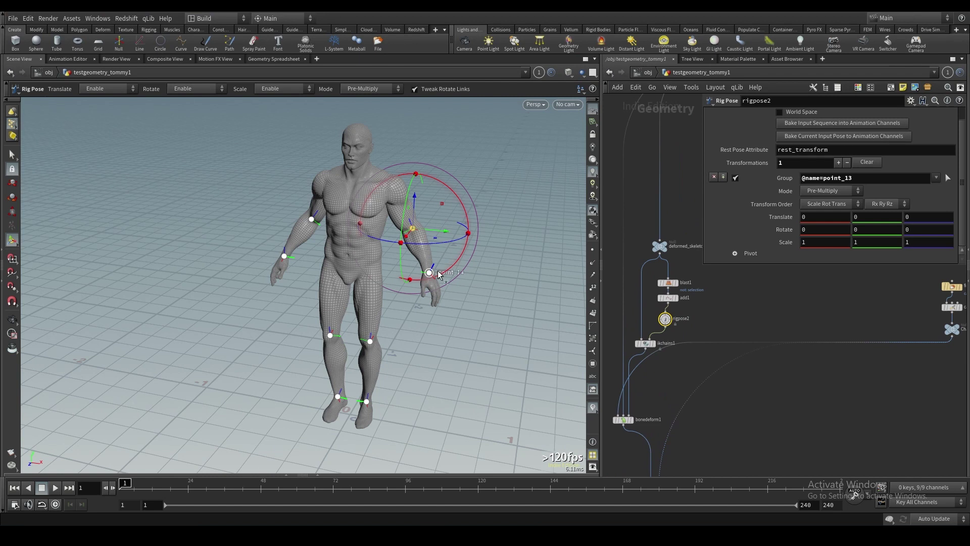
- Translate the wrist control point_14 by about -0.37, -0.06, -0.13 and the elbow control point_13 by about 0.03, -0.09, -0.05
{"action": "left_click", "coordinate": [430, 271]}
{"action": "left_click_drag", "start_coordinate": [432, 276], "coordinate": [307, 255]}
{"action": "left_click_drag", "start_coordinate": [393, 279], "coordinate": [370, 247]}
{"action": "left_click_drag", "start_coordinate": [430, 231], "coordinate": [409, 284], "text": "alt"}
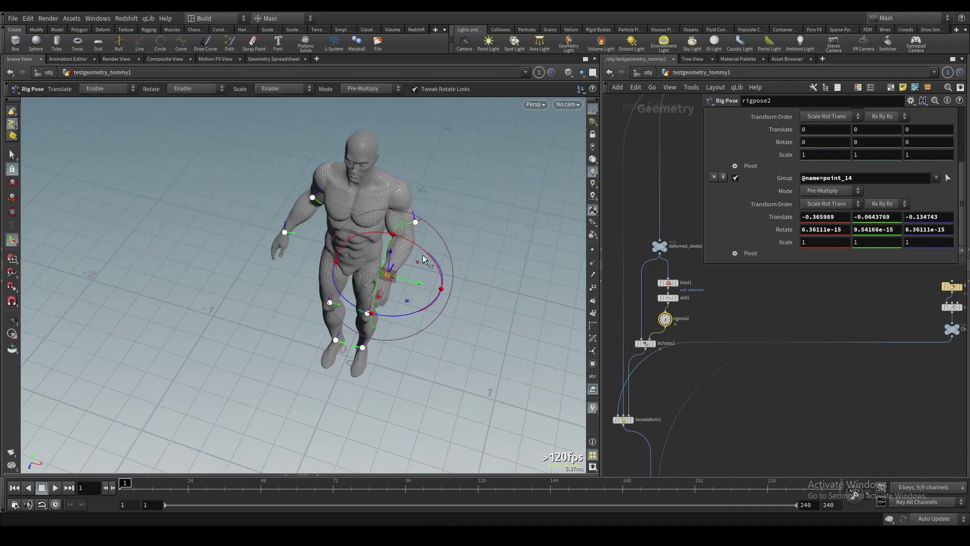
{"action": "left_click", "coordinate": [416, 222]}
{"action": "mouse_move", "coordinate": [444, 229]}
{"action": "left_mouse_down"}
{"action": "mouse_move", "coordinate": [505, 241]}
{"action": "mouse_move", "coordinate": [430, 235]}
{"action": "mouse_move", "coordinate": [450, 230]}
{"action": "left_mouse_up"}
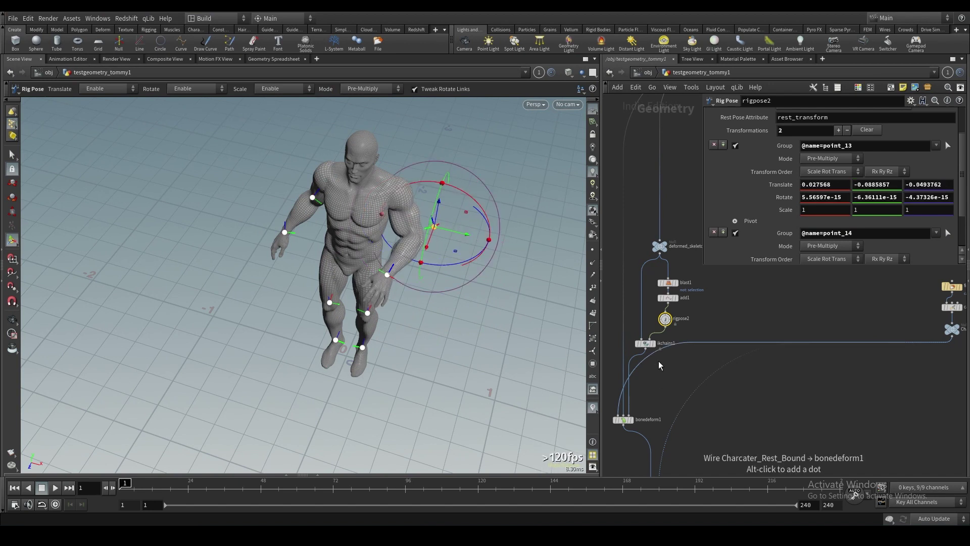
- Translate the knee control by about -0.23, -0.01, 0.04 and the ankle control point_10 by about 0.01, 0.01, 0.11
{"action": "left_click", "coordinate": [369, 314]}
{"action": "left_click_drag", "start_coordinate": [363, 330], "coordinate": [379, 367]}
{"action": "left_click", "coordinate": [362, 352]}
{"action": "left_click_drag", "start_coordinate": [380, 356], "coordinate": [386, 343]}
{"action": "left_click_drag", "start_coordinate": [379, 340], "coordinate": [302, 272], "text": "alt"}
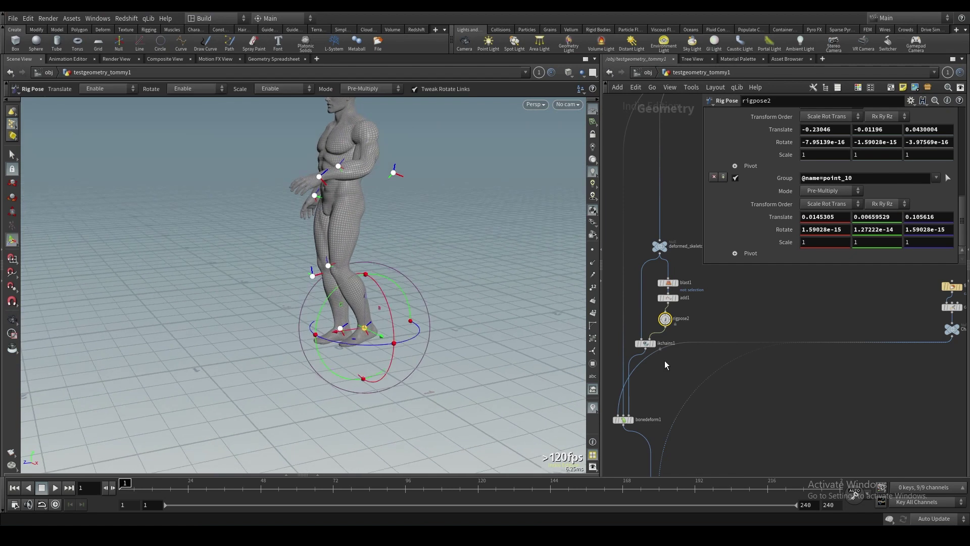
- Enable Orient Tip on the IK chains in ikchains1
{"action": "left_click", "coordinate": [646, 344]}
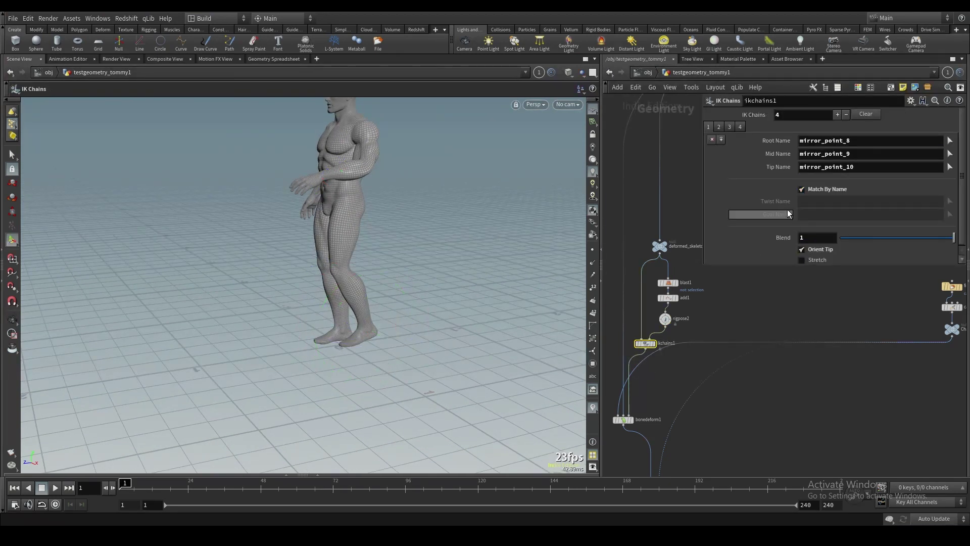
{"action": "left_click", "coordinate": [739, 126]}
{"action": "left_click", "coordinate": [824, 249]}
{"action": "left_click", "coordinate": [729, 127]}
{"action": "left_click", "coordinate": [719, 127]}
{"action": "left_click", "coordinate": [802, 251]}
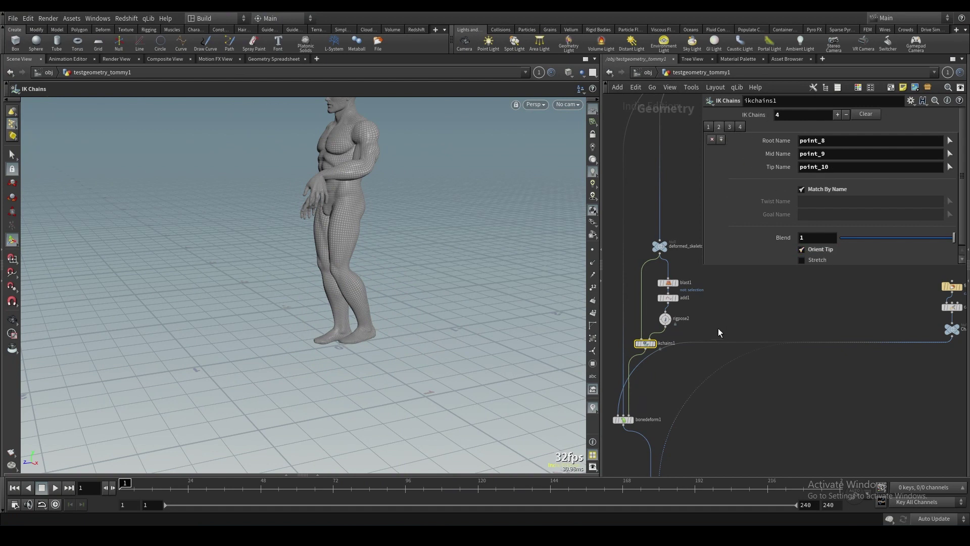
- Clear all transformations on rigpose2
{"action": "left_click", "coordinate": [667, 318]}
{"action": "middle_click_drag", "start_coordinate": [374, 236], "coordinate": [413, 293], "text": "alt"}
{"action": "scroll", "coordinate": [413, 293], "scroll_direction": "up", "scroll_amount": 5}
{"action": "key", "text": "Return"}
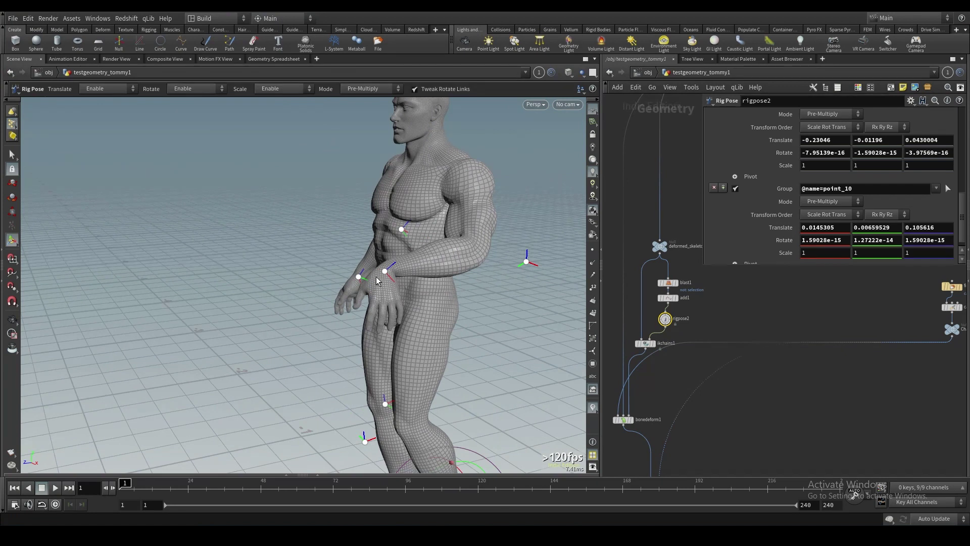
{"action": "scroll", "coordinate": [863, 166], "scroll_direction": "up", "scroll_amount": 10}
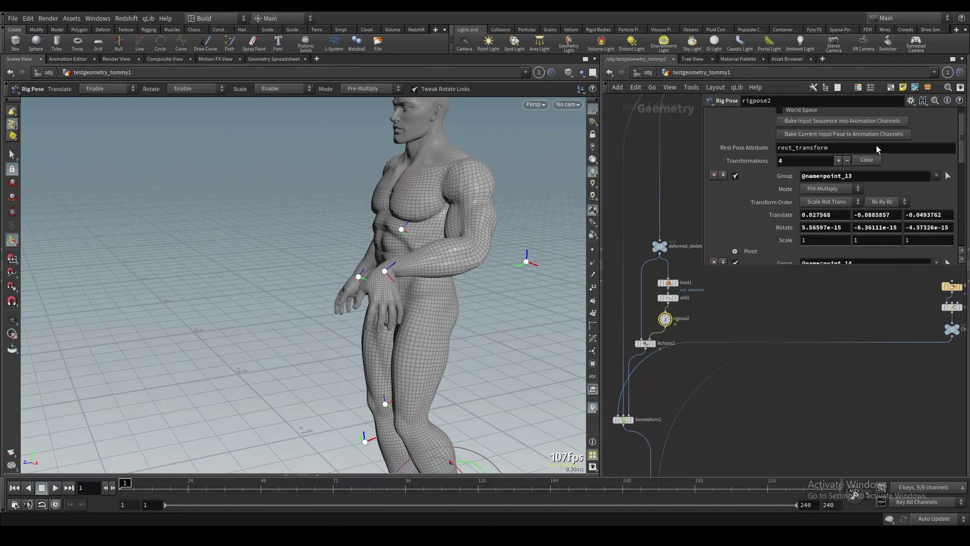
{"action": "left_click", "coordinate": [864, 178]}
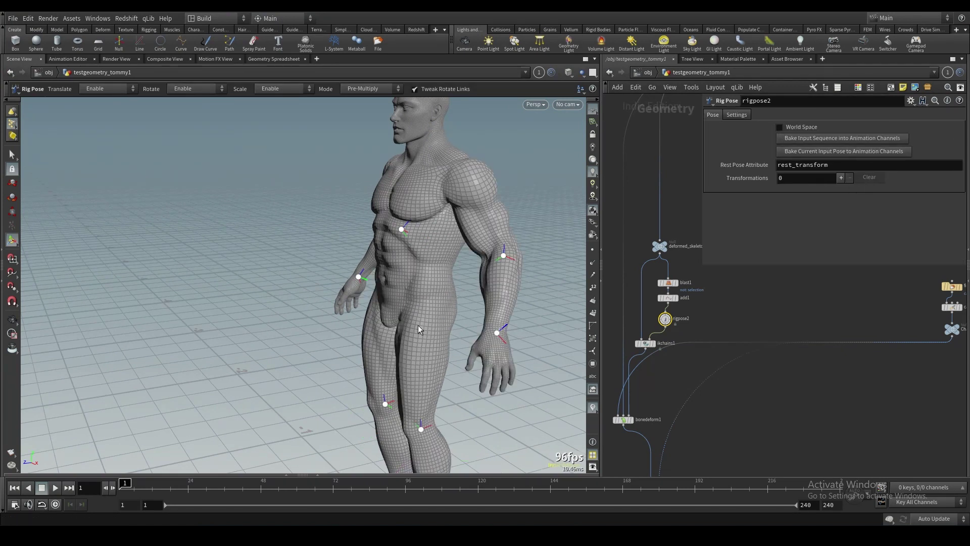
- Rotate the wrist control point_14 to about 10.4, 3.3, 8.4 in rigpose2
{"action": "left_click", "coordinate": [498, 334]}
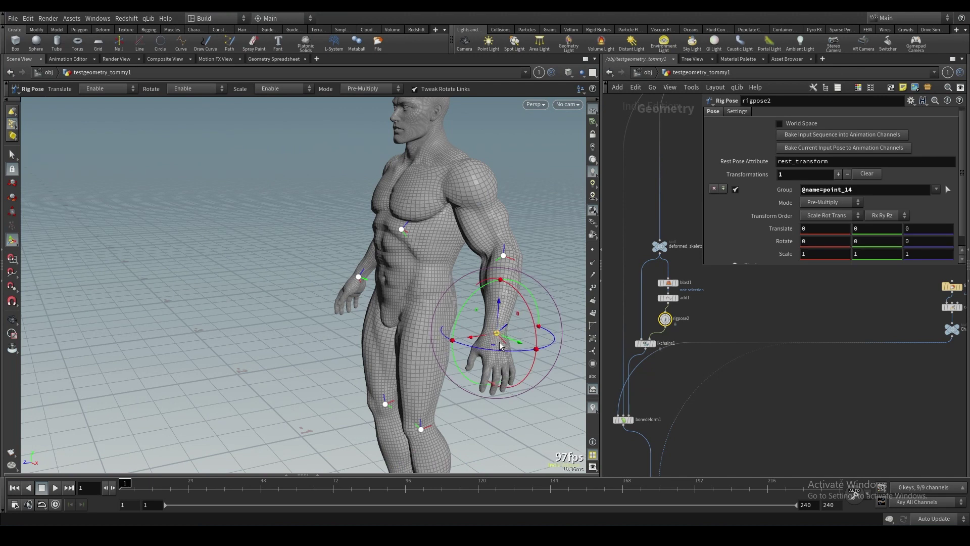
{"action": "mouse_move", "coordinate": [465, 303]}
{"action": "left_mouse_down"}
{"action": "mouse_move", "coordinate": [508, 285]}
{"action": "mouse_move", "coordinate": [458, 313]}
{"action": "left_mouse_up"}
{"action": "left_click_drag", "start_coordinate": [536, 306], "coordinate": [524, 336]}
{"action": "left_click", "coordinate": [546, 306]}
{"action": "left_click", "coordinate": [498, 332]}
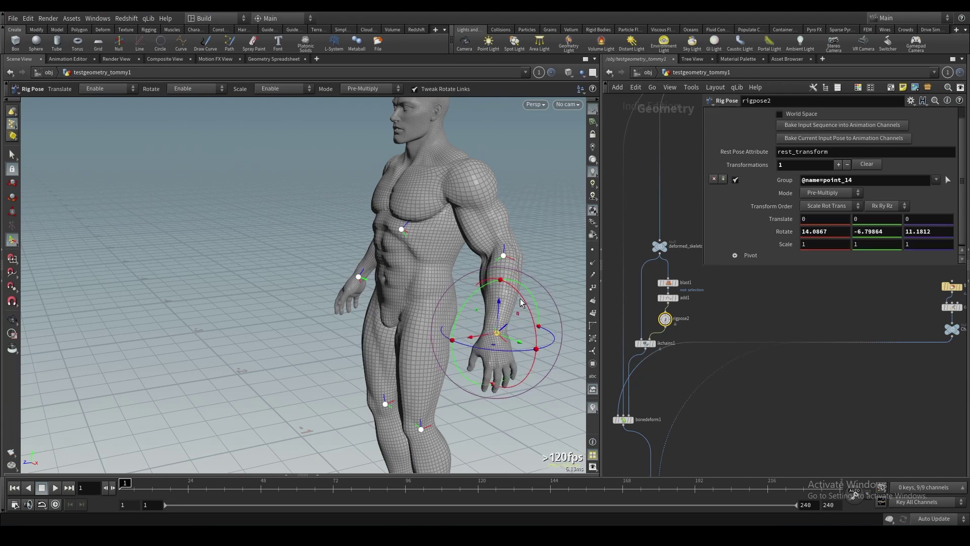
{"action": "mouse_move", "coordinate": [516, 287]}
{"action": "left_mouse_down"}
{"action": "mouse_move", "coordinate": [525, 308]}
{"action": "mouse_move", "coordinate": [522, 293]}
{"action": "left_mouse_up"}
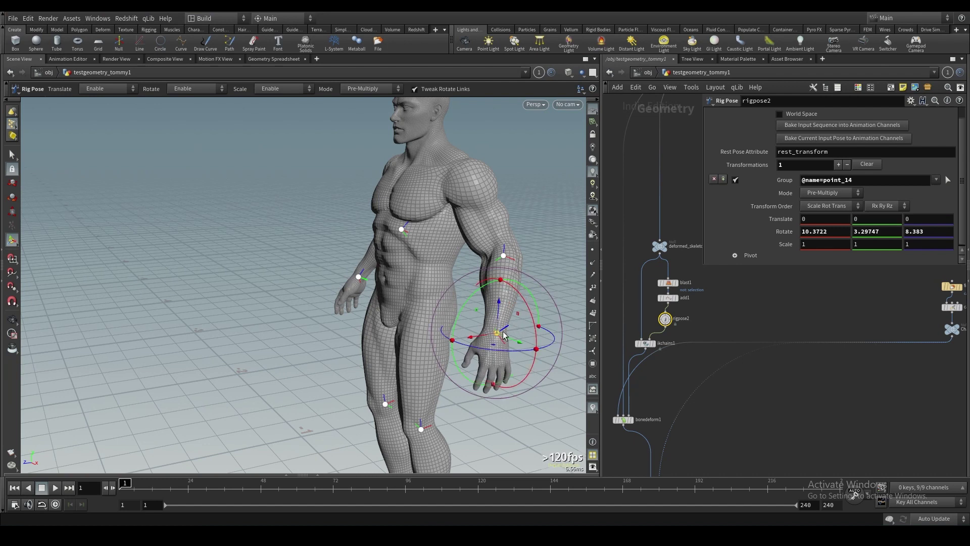
- Move the wrist control point_14 in front of the torso, translating it by about -0.45, 0.04, -0.05
{"action": "mouse_move", "coordinate": [480, 339]}
{"action": "left_mouse_down", "text": "alt"}
{"action": "mouse_move", "coordinate": [553, 337]}
{"action": "mouse_move", "coordinate": [466, 355]}
{"action": "mouse_move", "coordinate": [492, 345]}
{"action": "left_mouse_up", "text": "alt"}
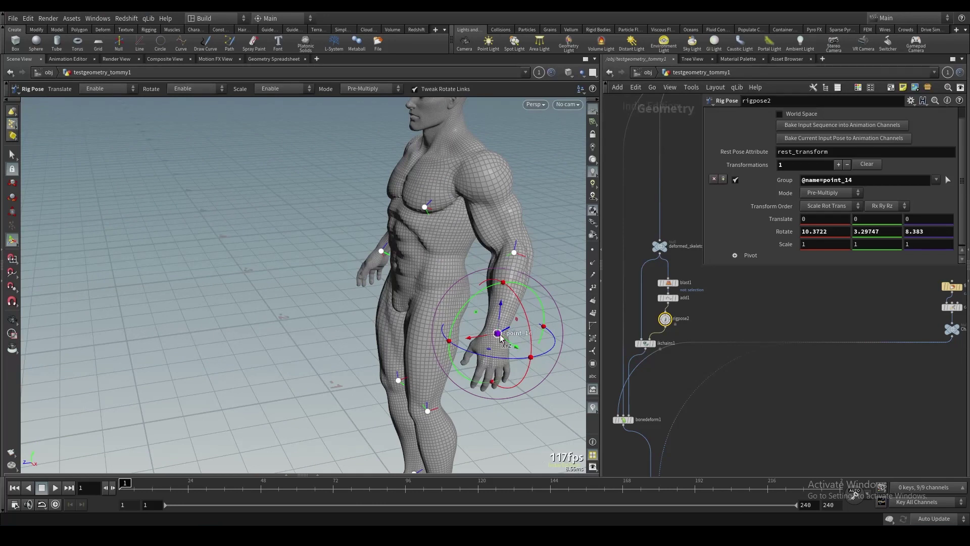
{"action": "left_click_drag", "start_coordinate": [487, 339], "coordinate": [487, 261]}
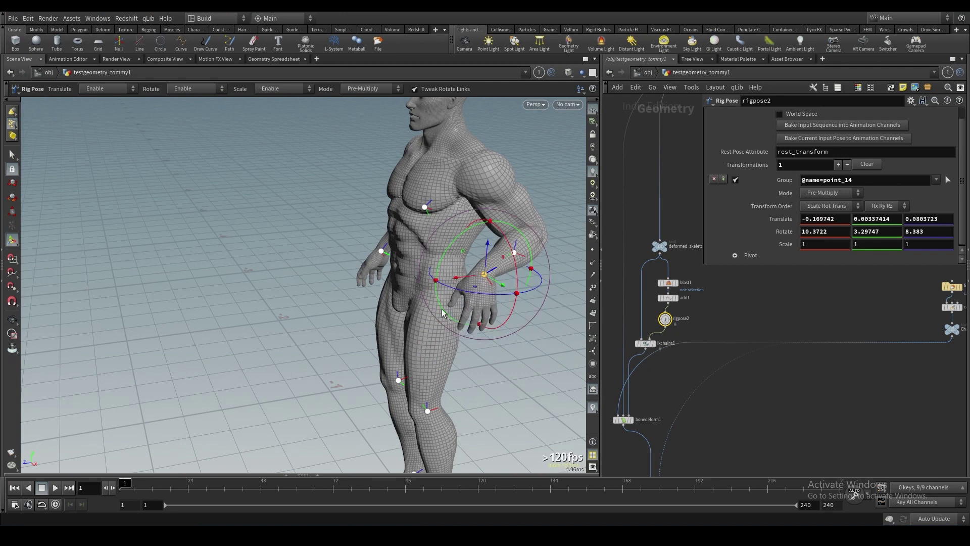
{"action": "left_click_drag", "start_coordinate": [438, 283], "coordinate": [393, 243], "text": "alt"}
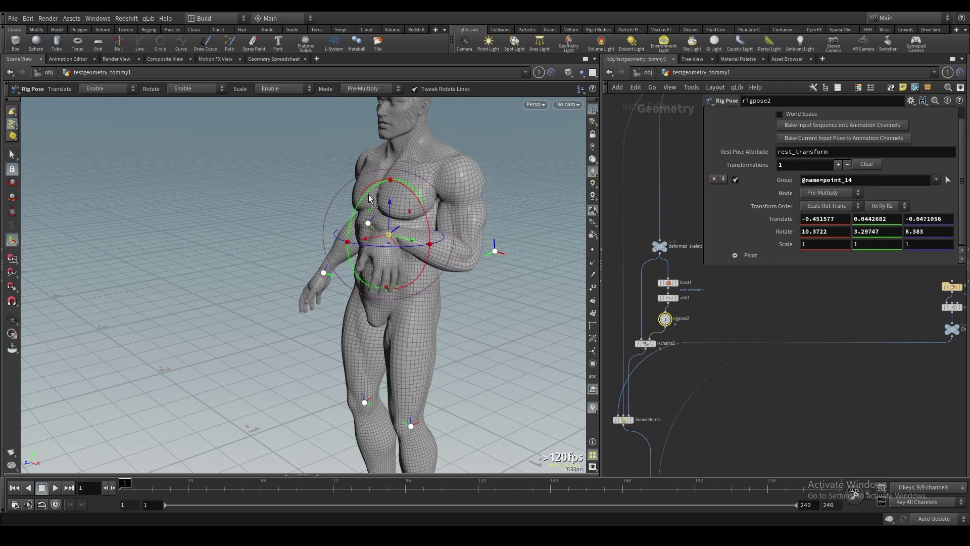
- Disable Orient Tip for the point_12 to point_14 chain in ikchains1
{"action": "left_click", "coordinate": [643, 345]}
{"action": "left_click", "coordinate": [729, 127]}
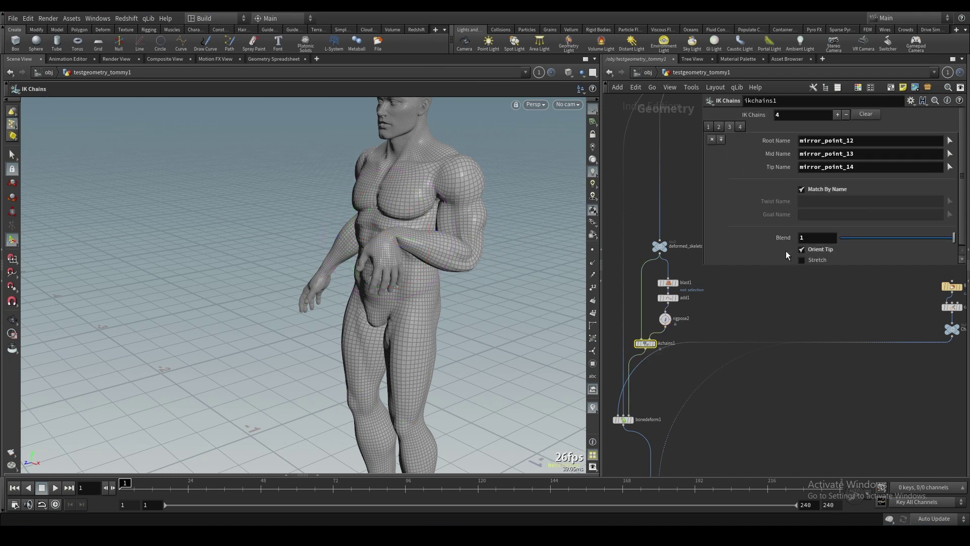
{"action": "left_click", "coordinate": [741, 126]}
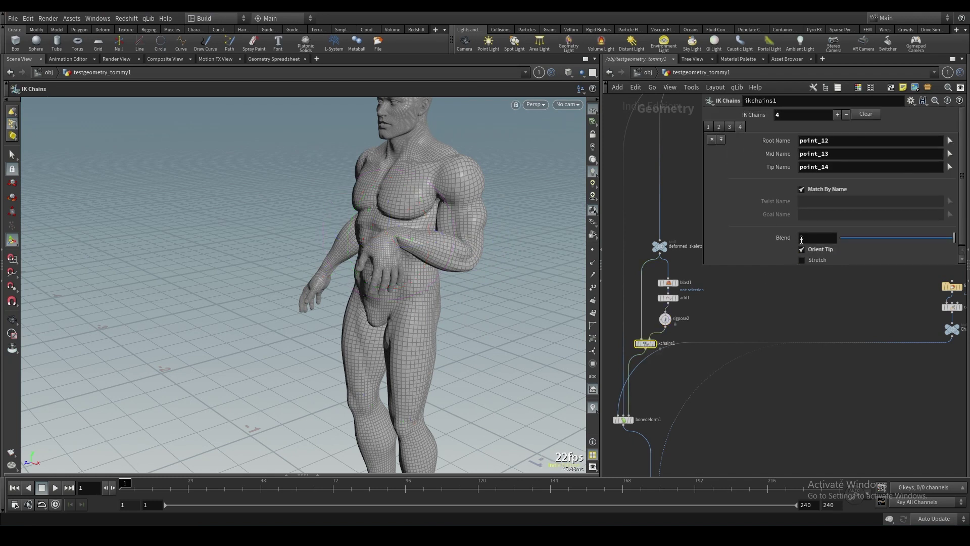
{"action": "left_click", "coordinate": [709, 128]}
{"action": "left_click", "coordinate": [801, 249]}
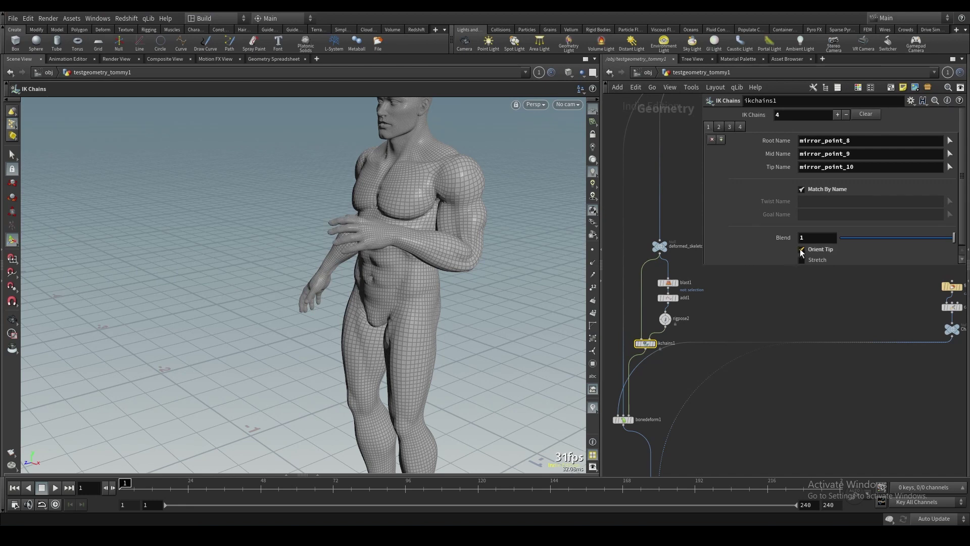
- Rotate the wrist control point_14 to about -7.8, -19.4, -19.1 in rigpose2
{"action": "left_click", "coordinate": [665, 318]}
{"action": "left_click_drag", "start_coordinate": [425, 230], "coordinate": [397, 234]}
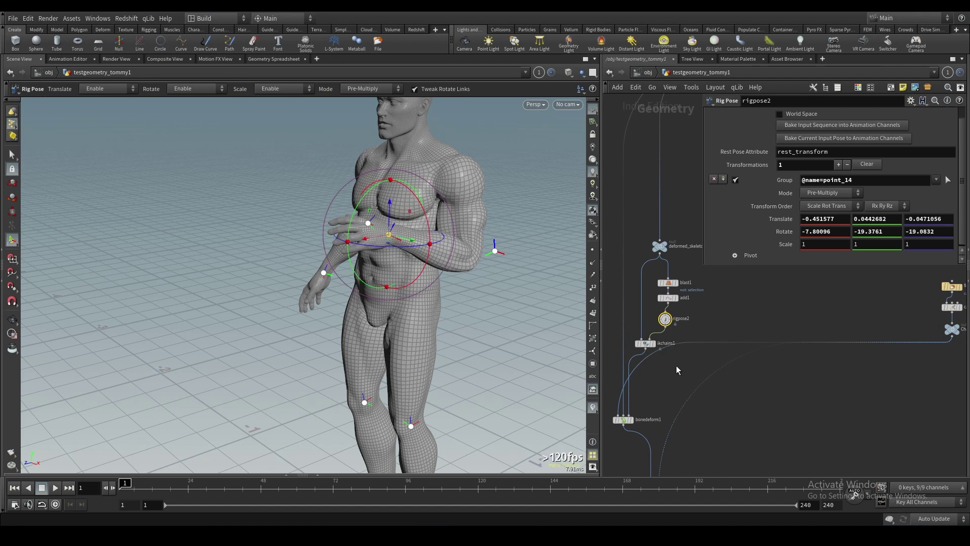
- Turn Orient Tip back on for the point_12 to point_14 chain in ikchains1
{"action": "left_click", "coordinate": [646, 343]}
{"action": "left_click", "coordinate": [741, 127]}
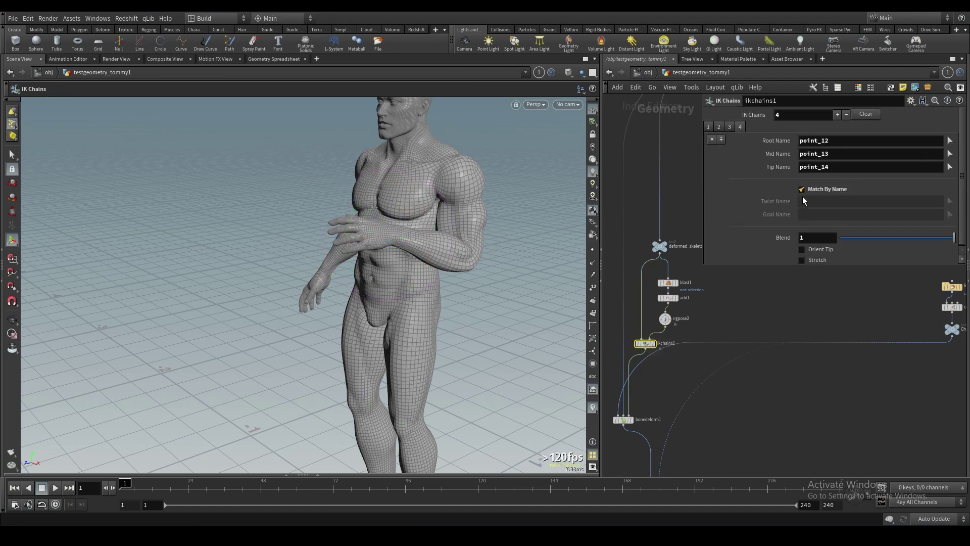
{"action": "left_click", "coordinate": [802, 249]}
- Clear rigpose2's transformations and pose wrist control point_14 in front of the torso, translated about -0.46, 0.06, -0.06 and rotated about -2, 28, -88
{"action": "left_click", "coordinate": [666, 318]}
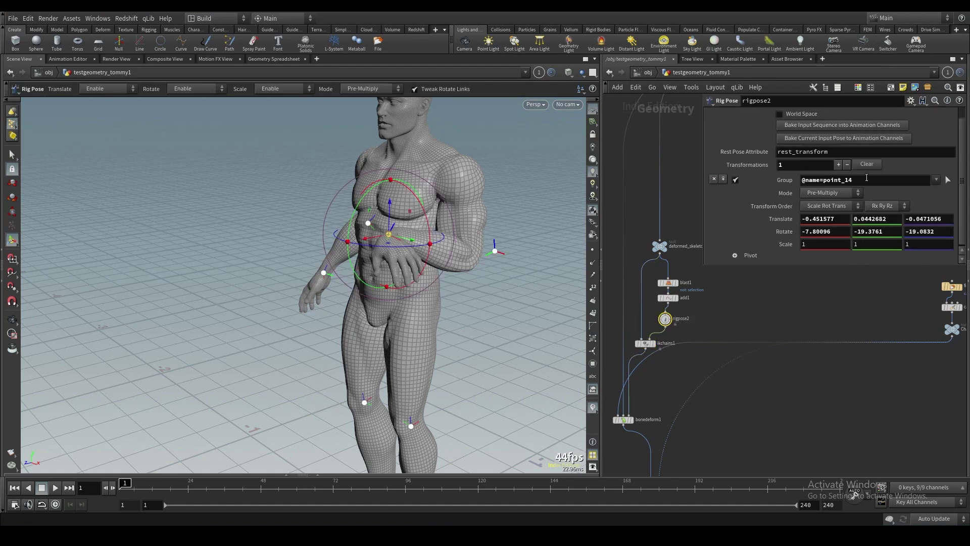
{"action": "left_click", "coordinate": [867, 164]}
{"action": "left_click", "coordinate": [499, 331]}
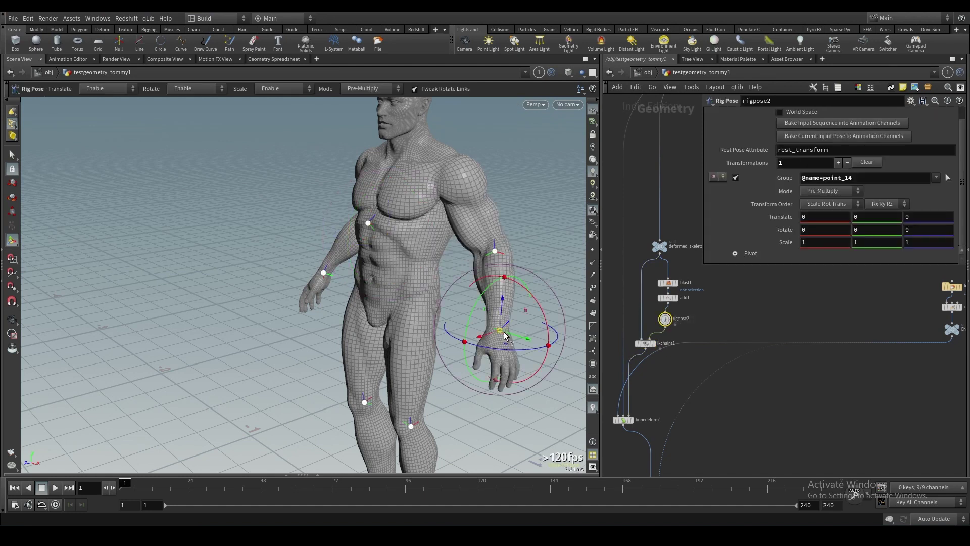
{"action": "left_click_drag", "start_coordinate": [502, 331], "coordinate": [406, 208]}
{"action": "left_click_drag", "start_coordinate": [389, 246], "coordinate": [304, 234]}
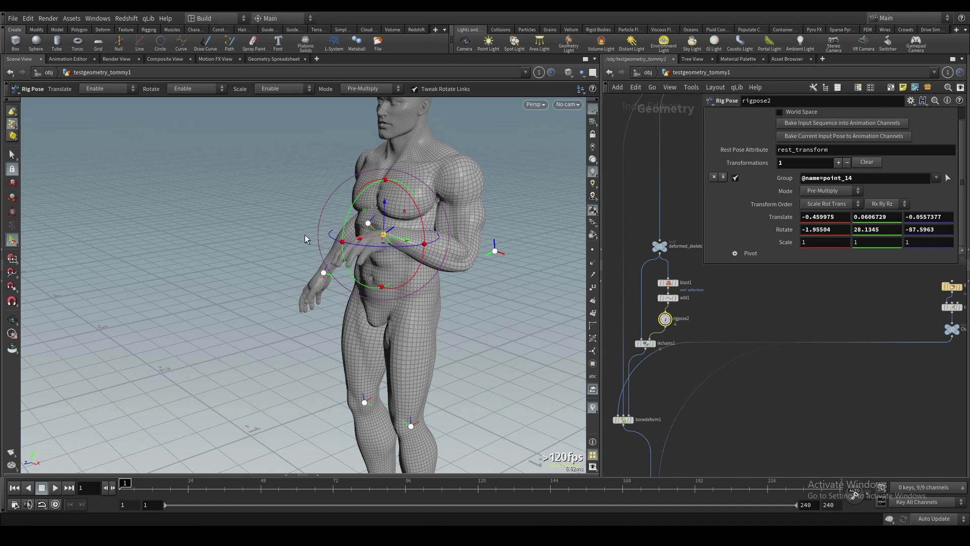
{"action": "left_click_drag", "start_coordinate": [385, 238], "coordinate": [451, 313]}
- Clear all transformations on rigpose2 and hide the node parameters
{"action": "scroll", "coordinate": [903, 181], "scroll_direction": "up", "scroll_amount": 1}
{"action": "left_click", "coordinate": [867, 176]}
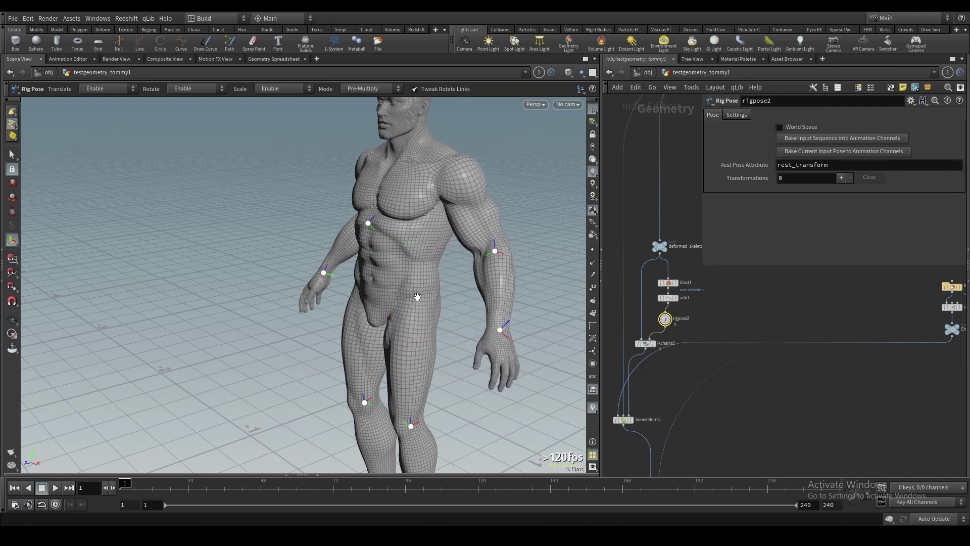
{"action": "middle_click_drag", "start_coordinate": [659, 345], "coordinate": [672, 344]}
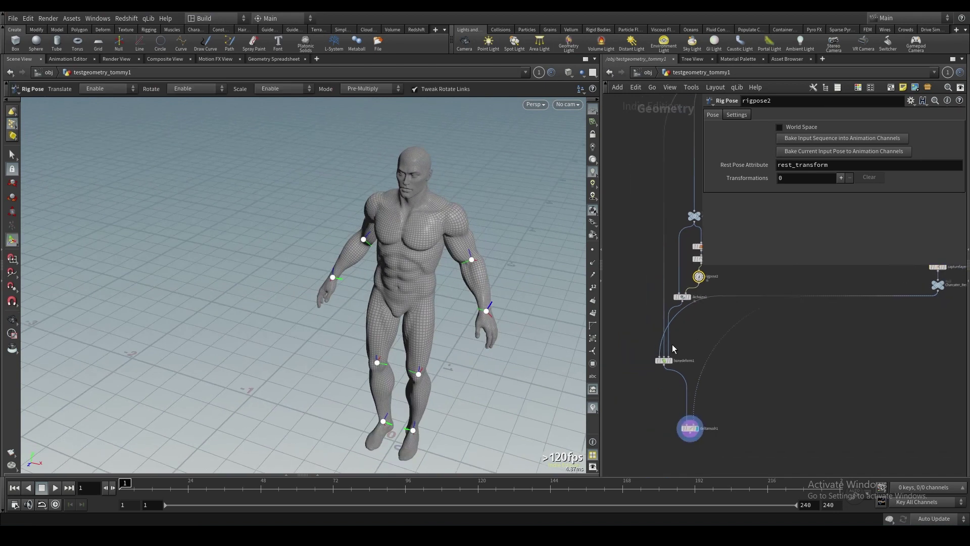
{"action": "key", "text": "p"}
- Insert a Rig Pose node on the connection between Skeleton_Rest and deformed_skeleton
{"action": "middle_click_drag", "start_coordinate": [724, 245], "coordinate": [764, 271]}
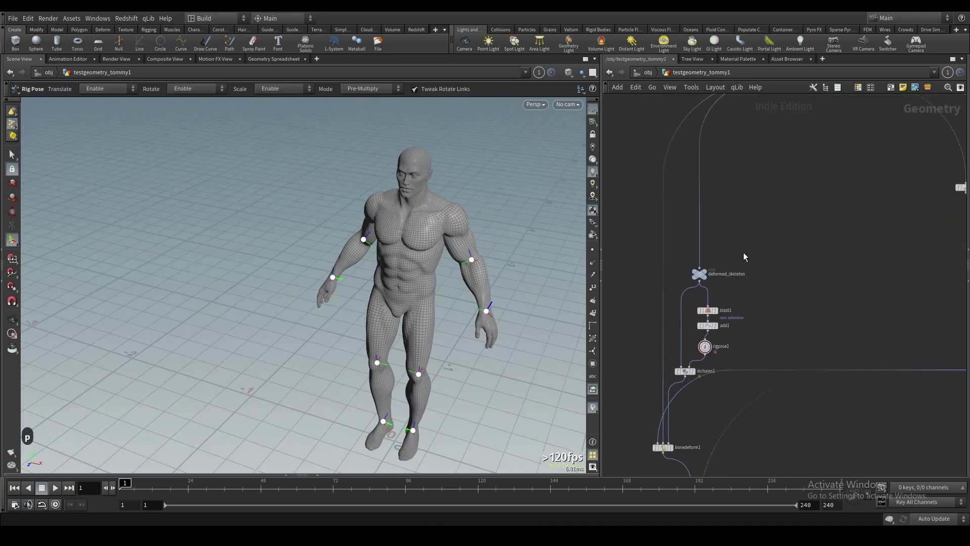
{"action": "key", "text": "Tab"}
{"action": "left_click", "coordinate": [718, 238]}
{"action": "key", "text": "Tab"}
{"action": "type", "text": "rig"}
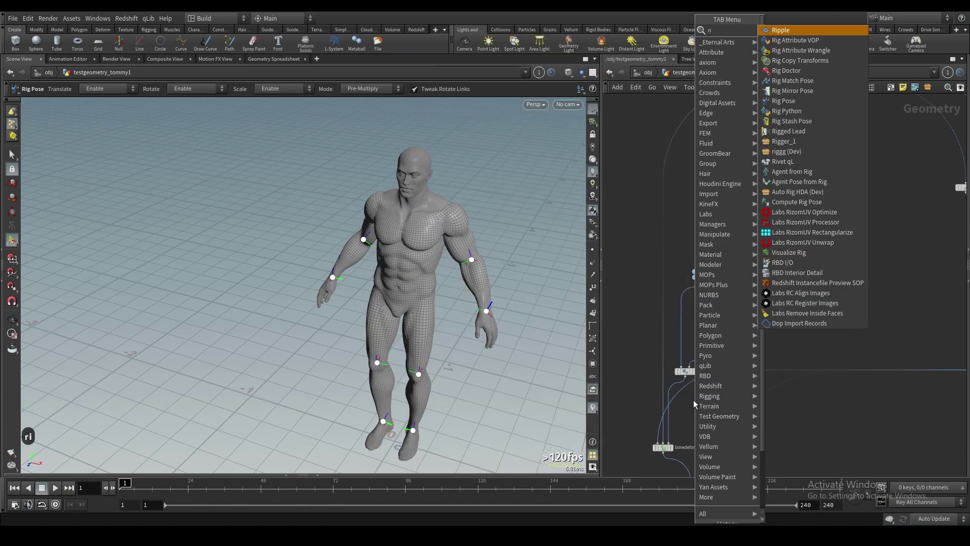
{"action": "left_click", "coordinate": [808, 90]}
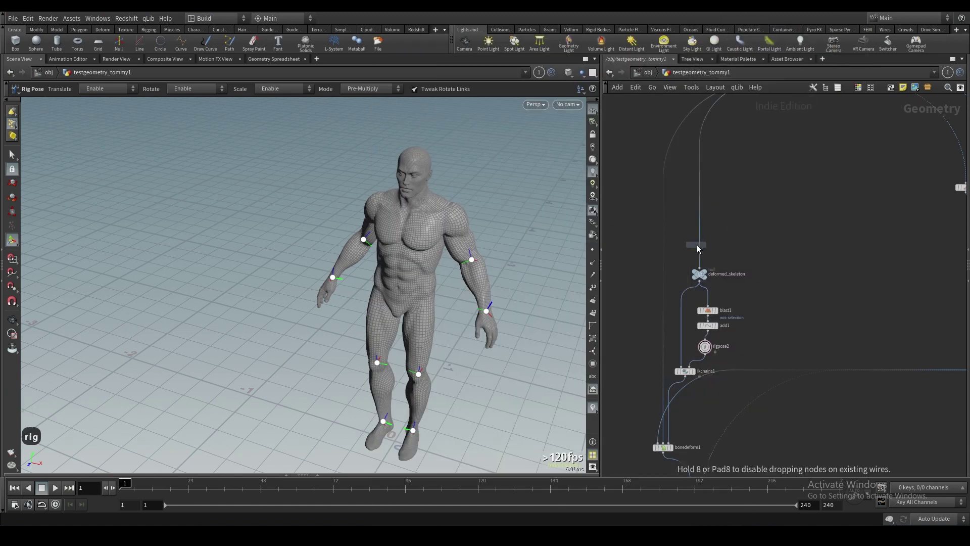
{"action": "left_click", "coordinate": [699, 248]}
- Move the root control at the hips with the new Rig Pose node, rigpose3
{"action": "left_click", "coordinate": [405, 297]}
{"action": "left_click_drag", "start_coordinate": [389, 307], "coordinate": [419, 296]}
{"action": "scroll", "coordinate": [791, 217], "scroll_direction": "down", "scroll_amount": 2}
{"action": "scroll", "coordinate": [758, 226], "scroll_direction": "up", "scroll_amount": 2}
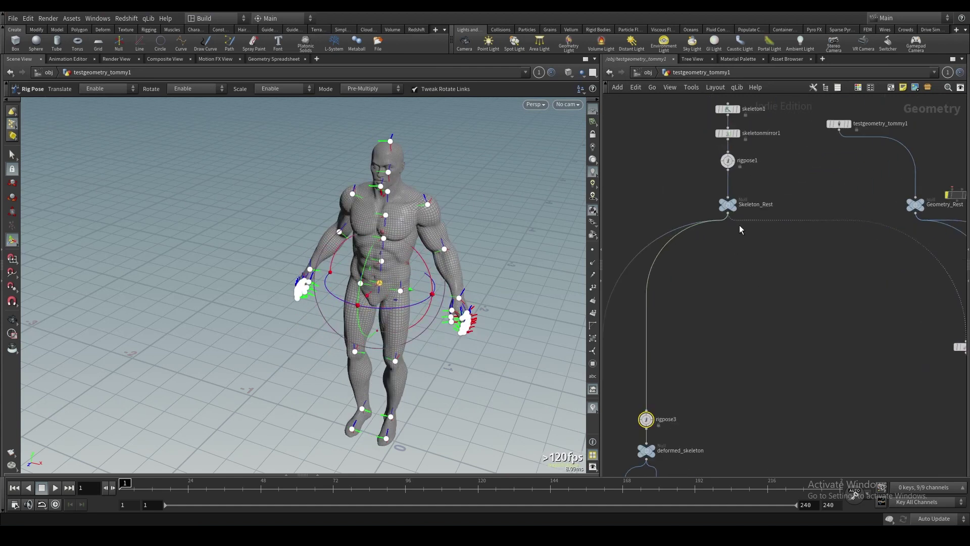
- Display the Skeleton_Rest node to inspect the rest skeleton
{"action": "left_click", "coordinate": [734, 202]}
{"action": "left_click", "coordinate": [718, 198]}
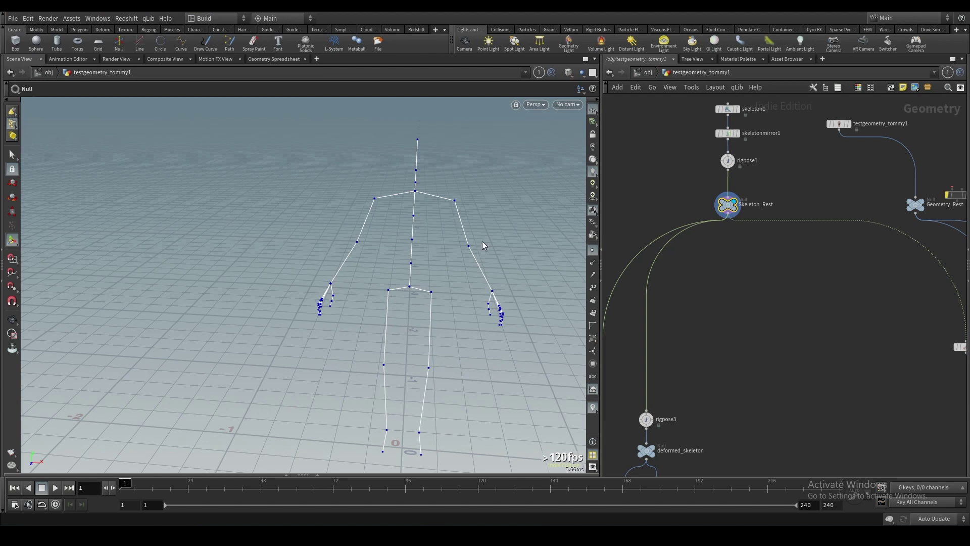
{"action": "scroll", "coordinate": [768, 281], "scroll_direction": "down", "scroll_amount": 4}
{"action": "scroll", "coordinate": [706, 389], "scroll_direction": "up", "scroll_amount": 2}
- Display rigpose3 and pose root control point_0, translated about 0.06, -0.25, 0.005 and rotated about -3.5, 1.3, 41.1
{"action": "left_click", "coordinate": [699, 313]}
{"action": "left_click", "coordinate": [695, 317]}
{"action": "left_click_drag", "start_coordinate": [381, 301], "coordinate": [342, 298]}
{"action": "left_click_drag", "start_coordinate": [414, 297], "coordinate": [384, 282]}
{"action": "left_click_drag", "start_coordinate": [384, 282], "coordinate": [475, 328], "text": "alt"}
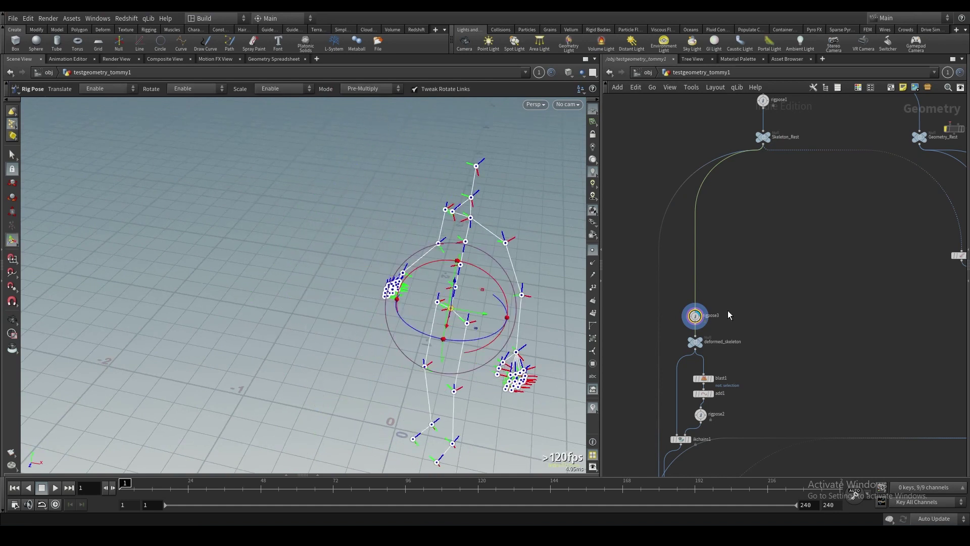
- Clear all transformations on rigpose3 and display the bonedeform1 node
{"action": "key", "text": "p"}
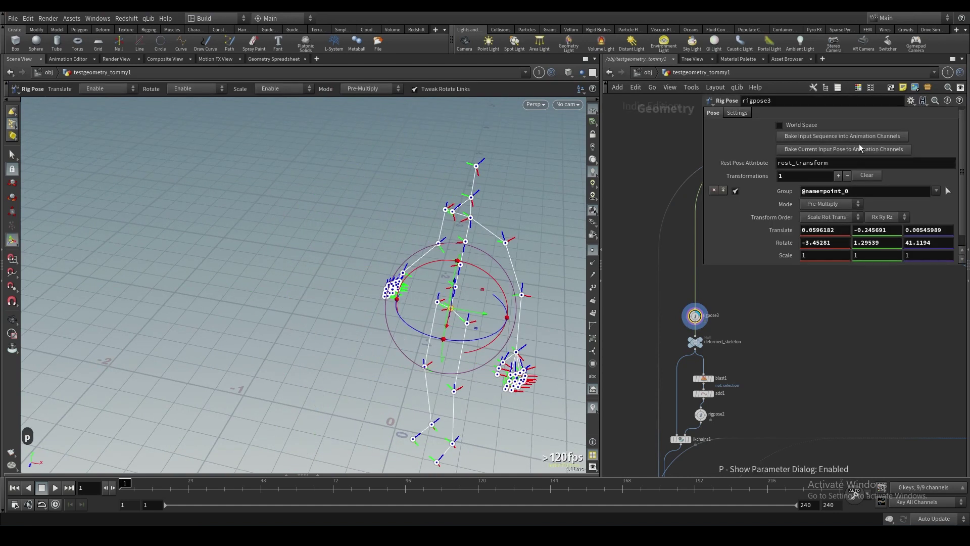
{"action": "left_click", "coordinate": [871, 177]}
{"action": "scroll", "coordinate": [770, 351], "scroll_direction": "down", "scroll_amount": 1}
{"action": "middle_click_drag", "start_coordinate": [771, 350], "coordinate": [778, 285]}
{"action": "left_click", "coordinate": [691, 422]}
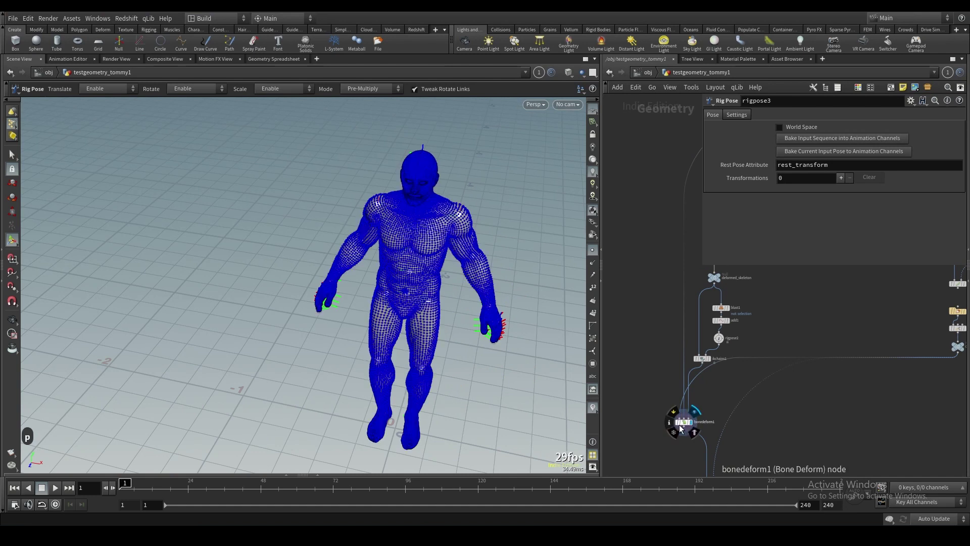
{"action": "scroll", "coordinate": [714, 357], "scroll_direction": "up", "scroll_amount": 1}
{"action": "scroll", "coordinate": [705, 361], "scroll_direction": "down", "scroll_amount": 2}
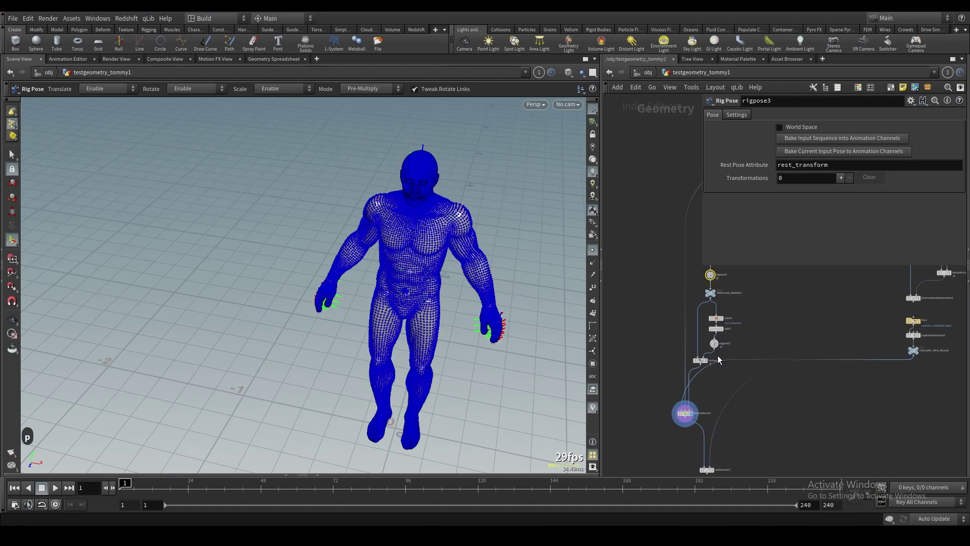
- Move the nodes from rigpose3 through ikchains1 up to make room above bonedeform1
{"action": "middle_click_drag", "start_coordinate": [739, 277], "coordinate": [738, 333]}
{"action": "left_click_drag", "start_coordinate": [742, 314], "coordinate": [695, 417]}
{"action": "left_click_drag", "start_coordinate": [695, 417], "coordinate": [704, 378]}
- Rename the rigpose3 node to master
{"action": "left_click", "coordinate": [763, 314]}
{"action": "scroll", "coordinate": [748, 304], "scroll_direction": "up", "scroll_amount": 2}
{"action": "type", "text": "master"}
{"action": "key", "text": "Return"}
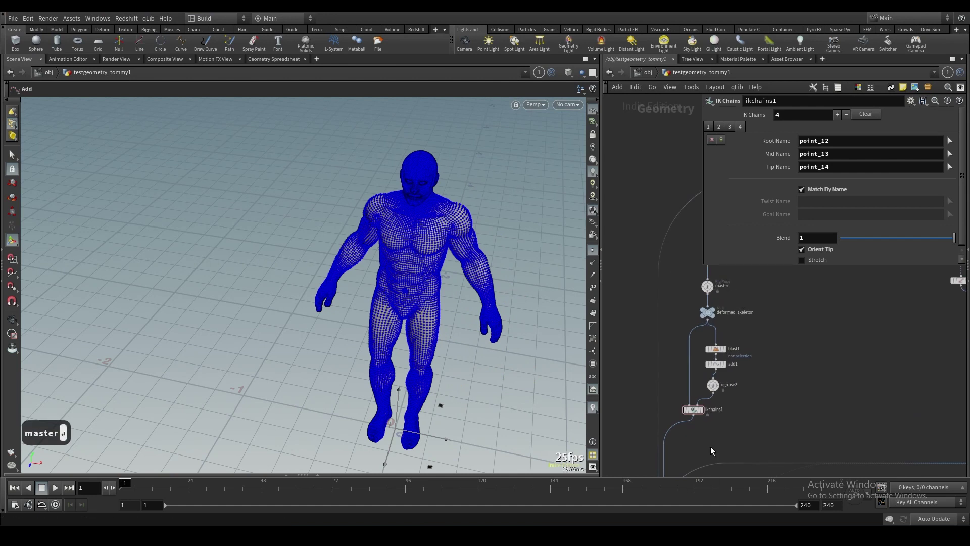
- Add a Full Body IK (KineFX) node below ikchains1
{"action": "key", "text": "Tab"}
{"action": "type", "text": "full"}
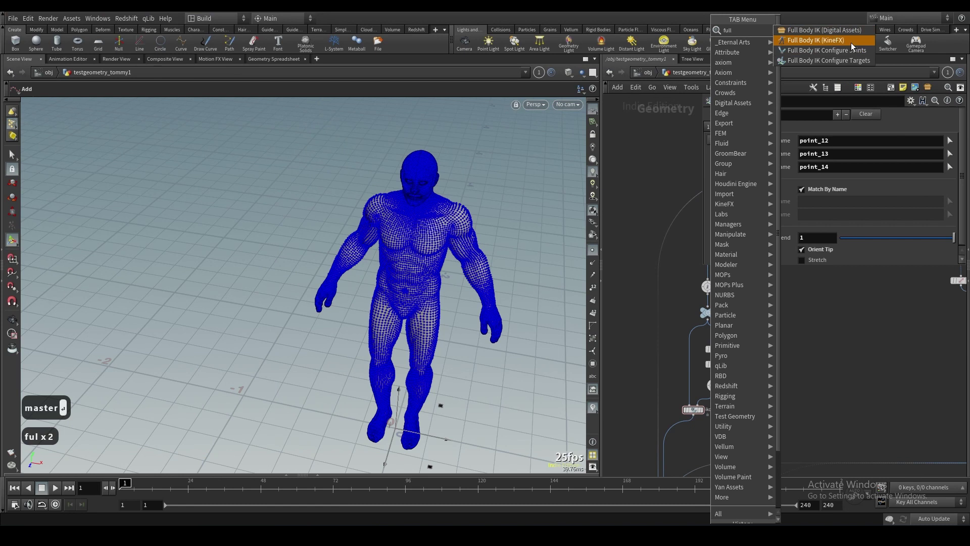
{"action": "left_click", "coordinate": [843, 40]}
{"action": "left_click", "coordinate": [696, 451]}
- Enclose deformed_skeleton, blast1, add1, rigpose2 and ikchains1 in a network box
{"action": "scroll", "coordinate": [714, 386], "scroll_direction": "down", "scroll_amount": 3}
{"action": "left_click_drag", "start_coordinate": [780, 289], "coordinate": [715, 349]}
{"action": "left_click", "coordinate": [792, 342]}
{"action": "middle_click_drag", "start_coordinate": [787, 362], "coordinate": [786, 377]}
{"action": "left_click_drag", "start_coordinate": [788, 380], "coordinate": [701, 294]}
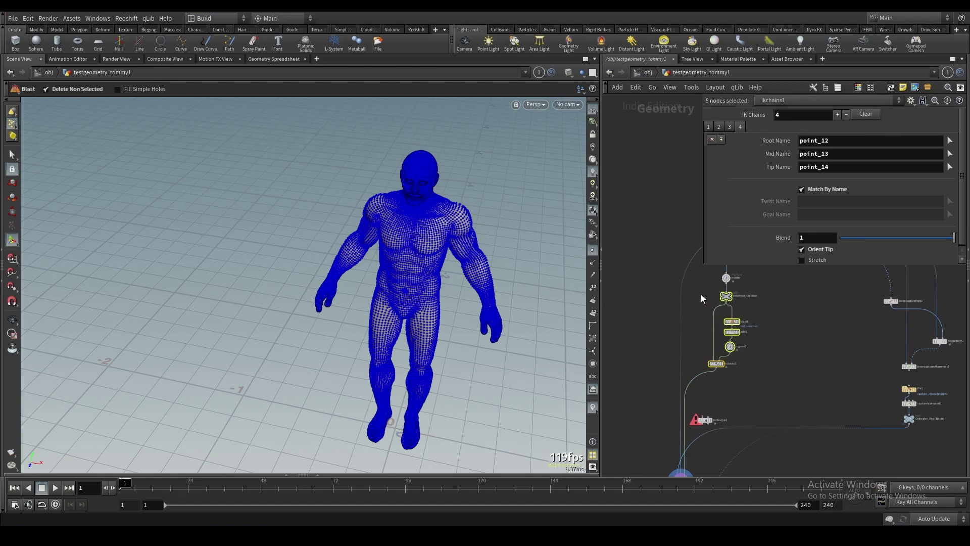
{"action": "key", "text": "shift+o"}
- Align blast1, add1 and rigpose2 in a vertical column inside the network box and hide the node parameters
{"action": "scroll", "coordinate": [773, 307], "scroll_direction": "up", "scroll_amount": 2}
{"action": "left_click_drag", "start_coordinate": [736, 396], "coordinate": [733, 334]}
{"action": "key", "text": "a"}
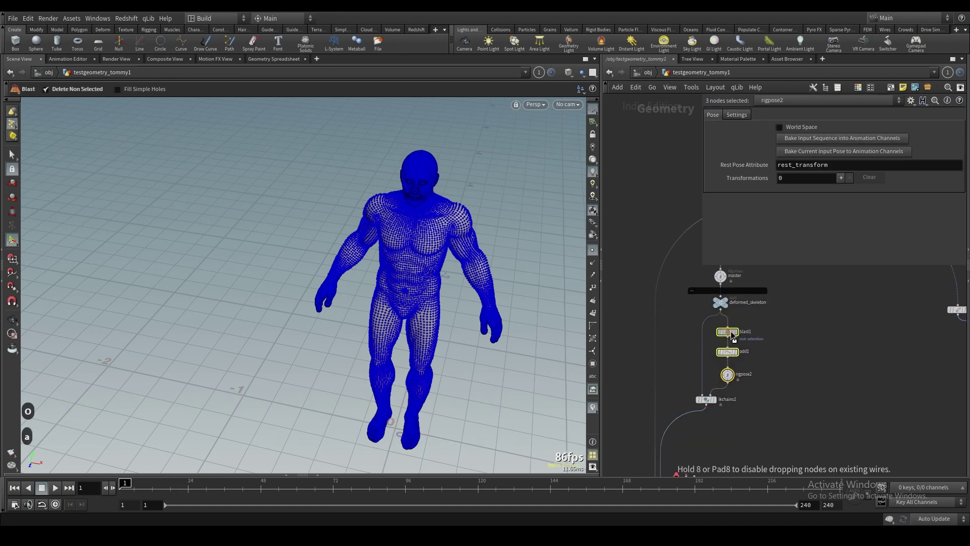
{"action": "left_click", "coordinate": [753, 374]}
{"action": "key", "text": "p"}
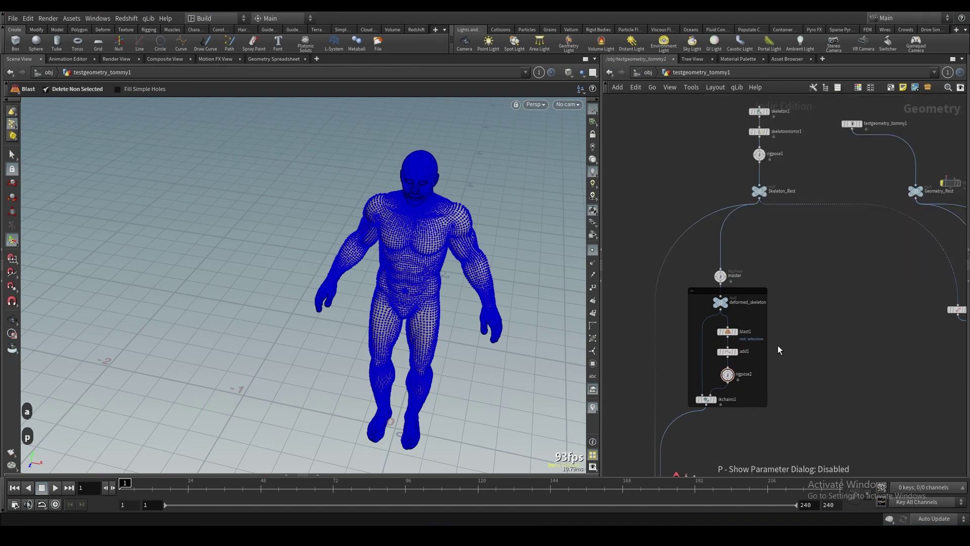
- Delete the master Rig Pose node above the network box
{"action": "left_click_drag", "start_coordinate": [721, 279], "coordinate": [720, 266]}
{"action": "left_click", "coordinate": [721, 264]}
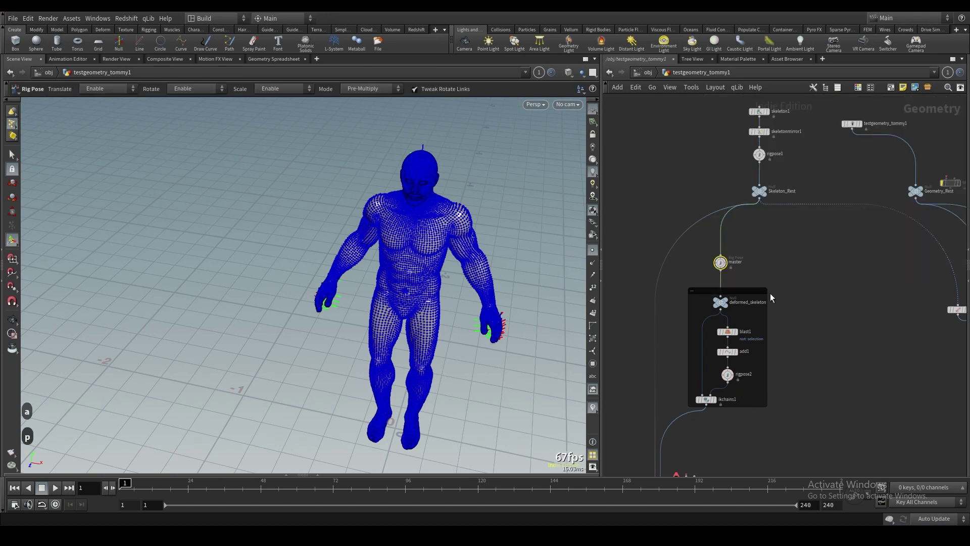
{"action": "key", "text": "Delete"}
- Connect the output of ikchains1 to the first input of the Full Body IK node
{"action": "scroll", "coordinate": [777, 314], "scroll_direction": "down", "scroll_amount": 2}
{"action": "middle_click_drag", "start_coordinate": [777, 314], "coordinate": [786, 241]}
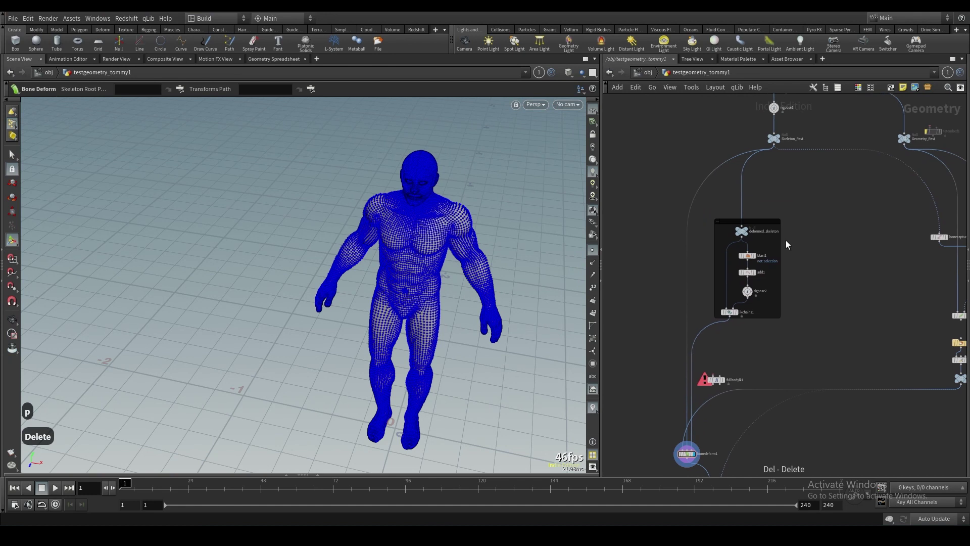
{"action": "left_click", "coordinate": [713, 376]}
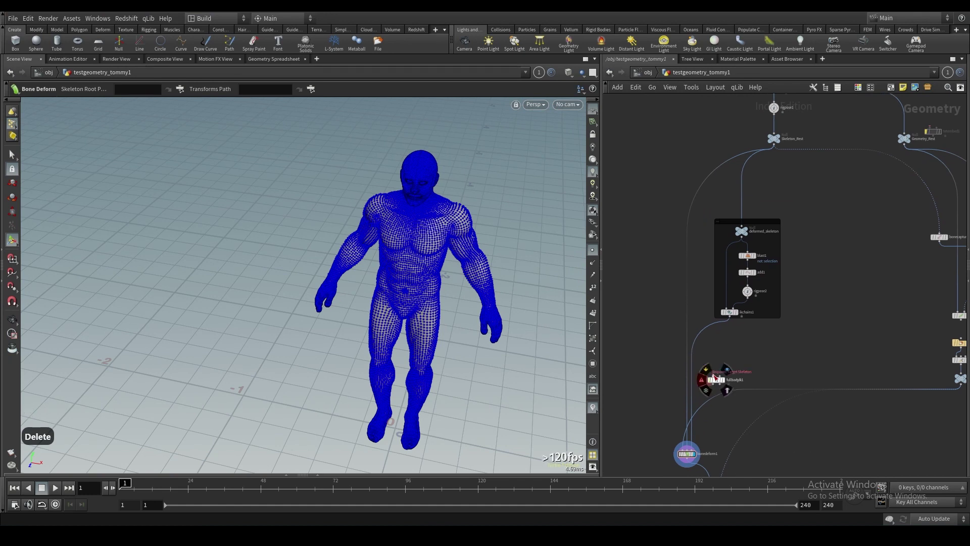
{"action": "left_click", "coordinate": [742, 321]}
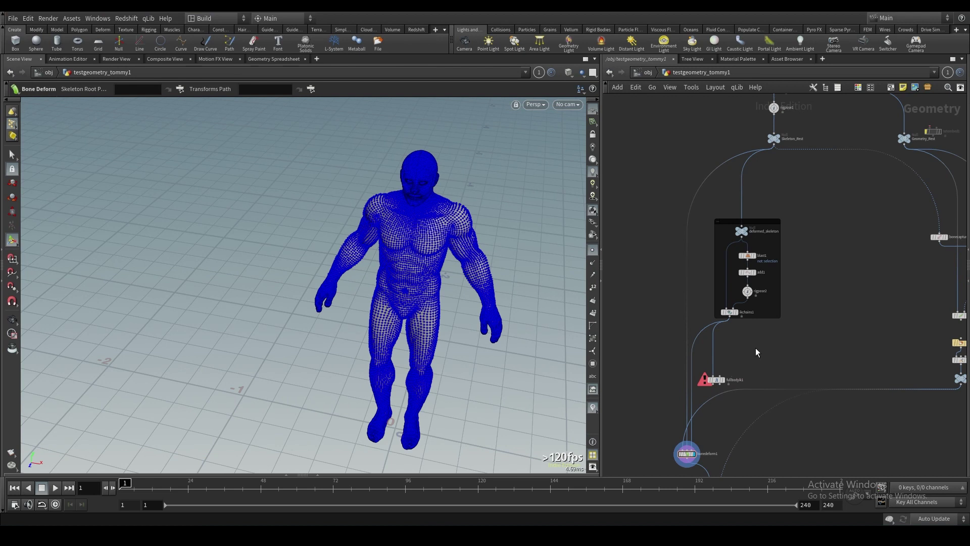
- Add a Blast node below ikchains1 and connect its input to the ikchains1 output
{"action": "key", "text": "Tab"}
{"action": "type", "text": "blast"}
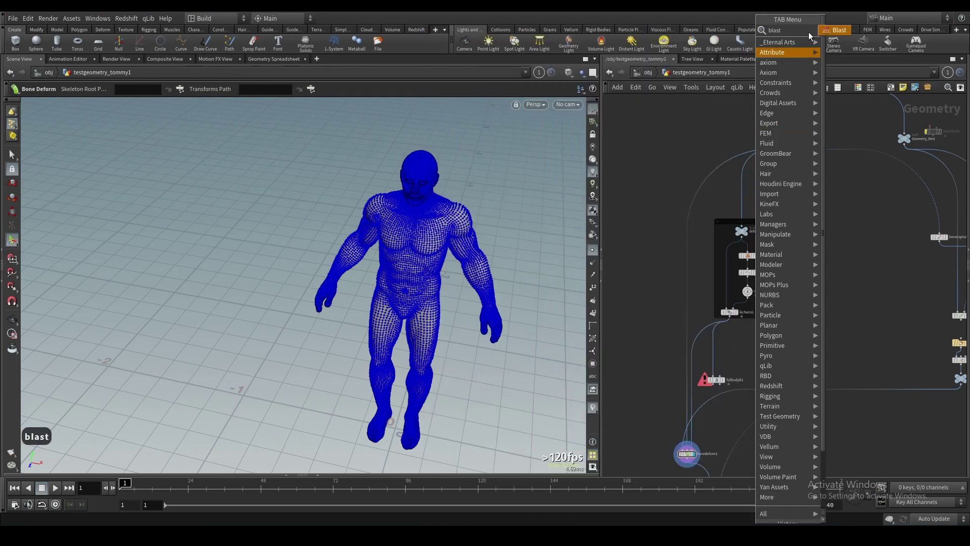
{"action": "left_click", "coordinate": [835, 29]}
{"action": "left_click", "coordinate": [738, 346]}
{"action": "left_click_drag", "start_coordinate": [740, 342], "coordinate": [730, 317]}
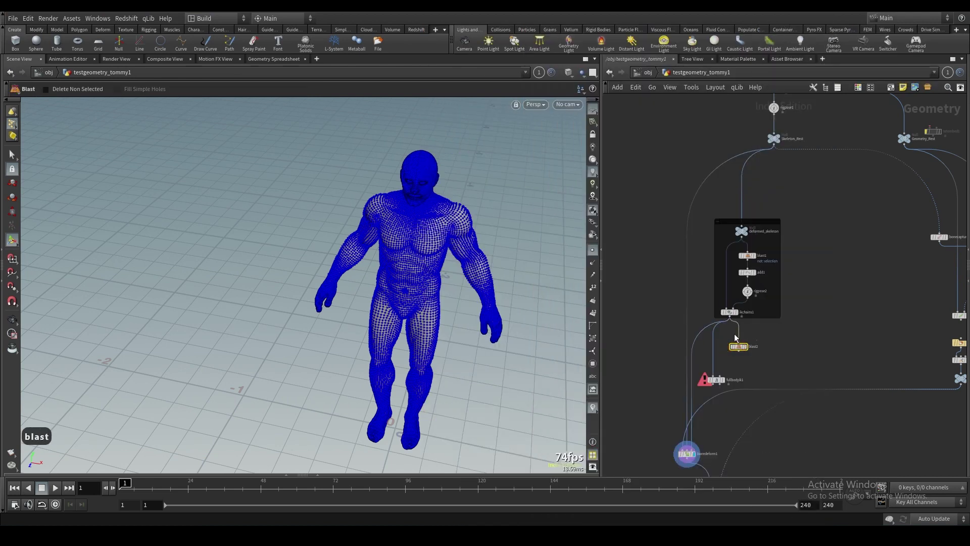
- Connect blast2 to the displayed Full Body IK node and route that node's output into bonedeform1
{"action": "left_click", "coordinate": [723, 379]}
{"action": "left_click_drag", "start_coordinate": [693, 341], "coordinate": [713, 385]}
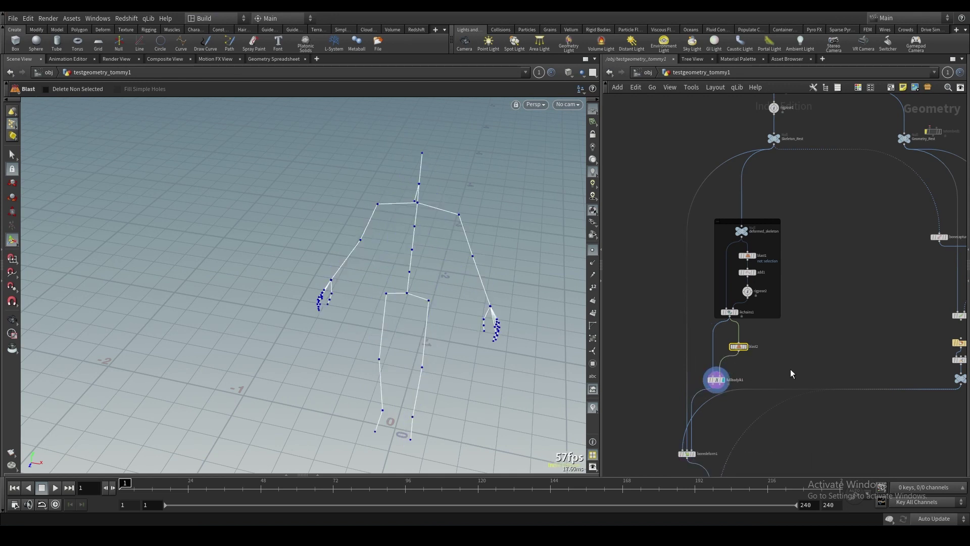
- Insert an Add node on the connection between blast2 and the Full Body IK node
{"action": "right_click", "coordinate": [760, 361]}
{"action": "type", "text": "add"}
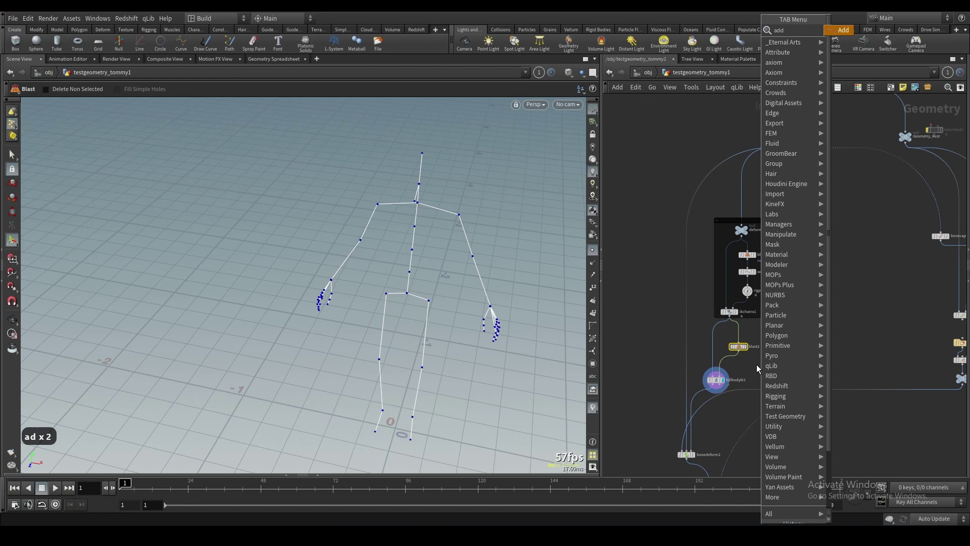
{"action": "key", "text": "Return"}
{"action": "left_click", "coordinate": [732, 362]}
{"action": "key", "text": "p"}
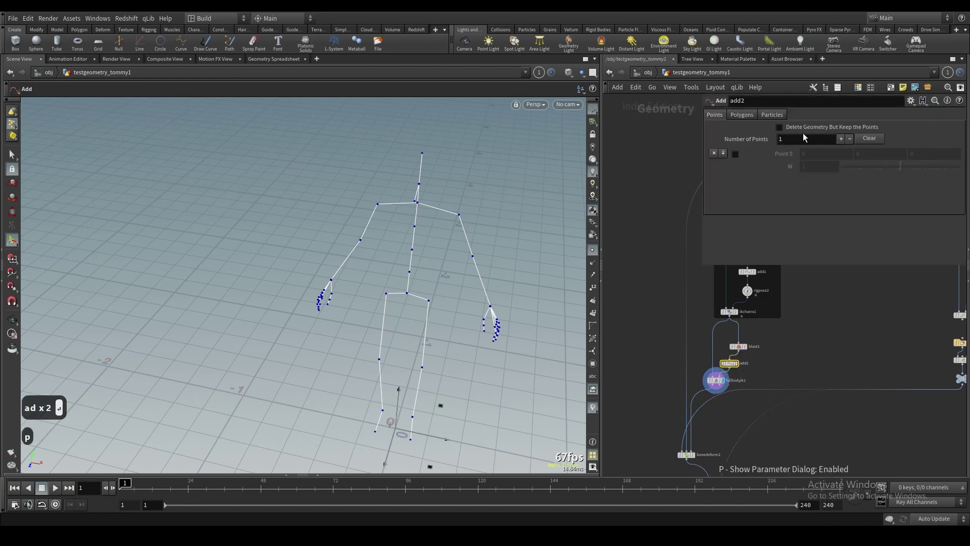
{"action": "key", "text": "p"}
- Align blast2 and add2 in a vertical column above the Full Body IK node
{"action": "left_click_drag", "start_coordinate": [780, 329], "coordinate": [721, 365]}
{"action": "key", "text": "a"}
{"action": "mouse_move", "coordinate": [740, 340]}
{"action": "left_mouse_down"}
{"action": "mouse_move", "coordinate": [740, 350]}
{"action": "mouse_move", "coordinate": [743, 333]}
{"action": "left_mouse_up"}
{"action": "key", "text": "Escape"}
- Insert a Rig Pose node on the connection between add2 and the Full Body IK node
{"action": "key", "text": "Tab"}
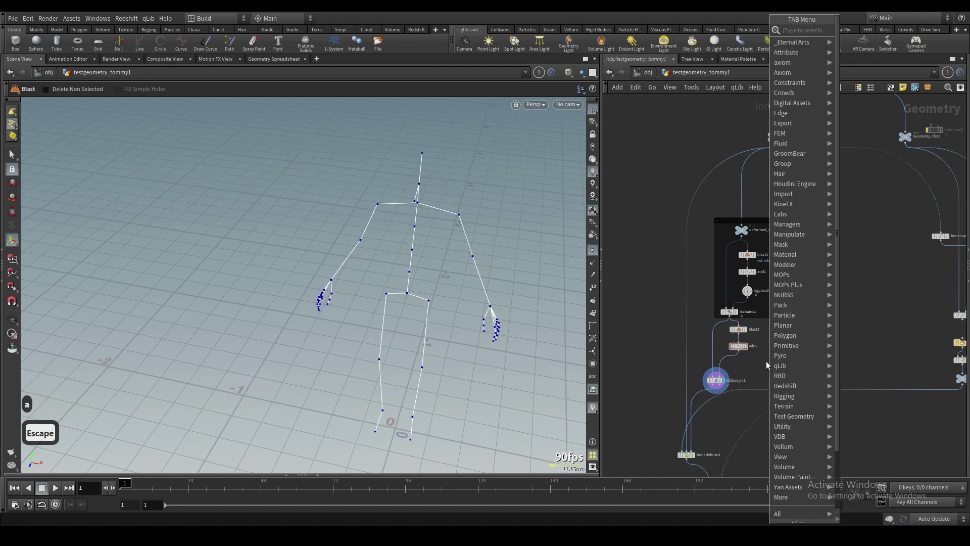
{"action": "type", "text": "rig"}
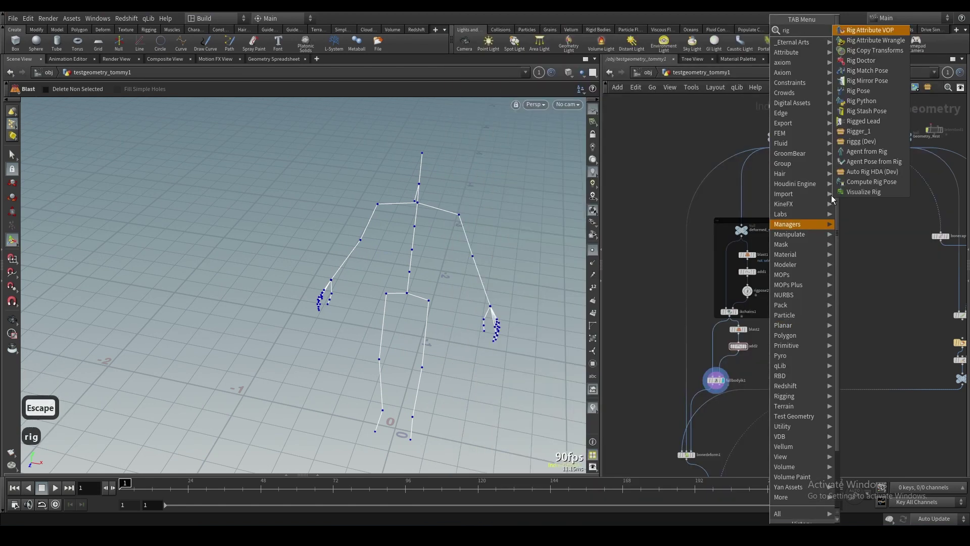
{"action": "left_click", "coordinate": [867, 93]}
{"action": "left_click", "coordinate": [734, 363]}
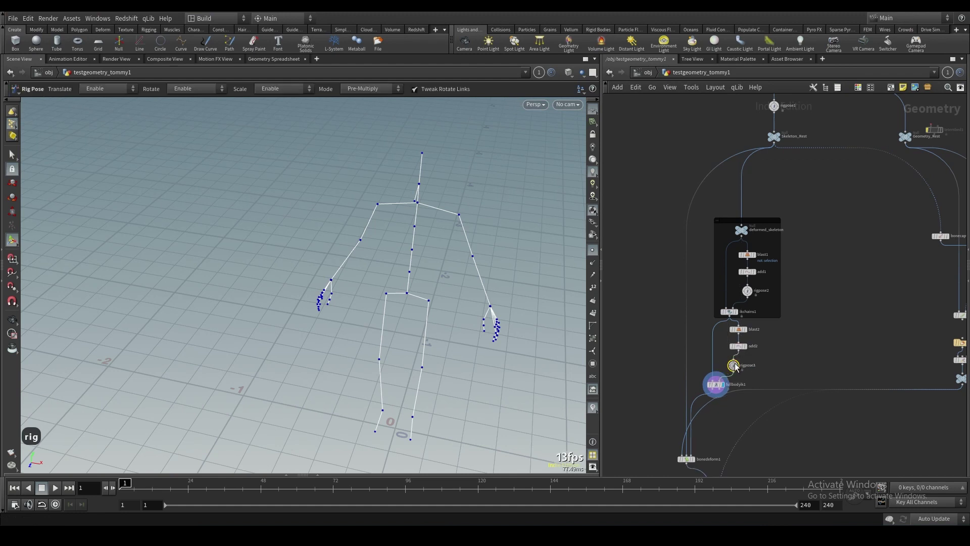
- Set the Group Type of blast2 to Points
{"action": "left_click", "coordinate": [738, 329]}
{"action": "key", "text": "p"}
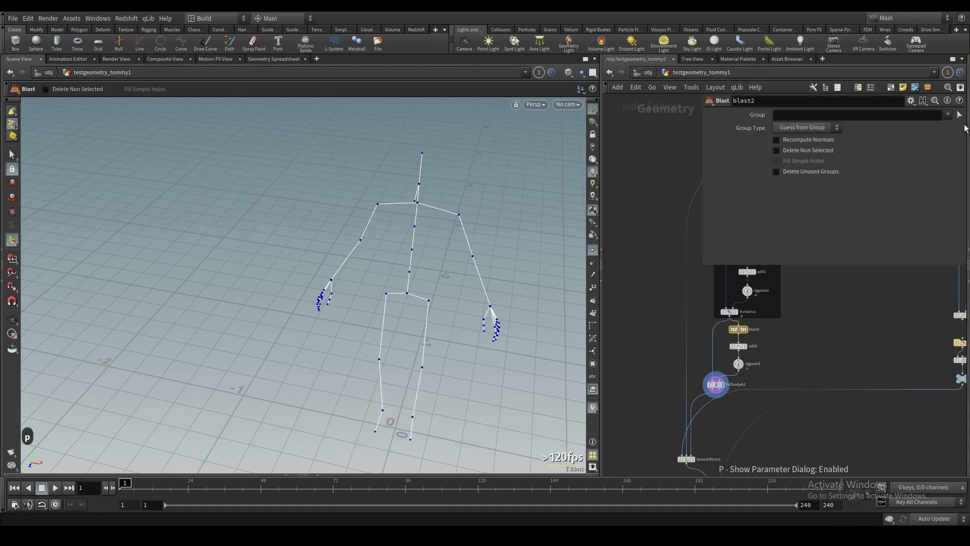
{"action": "left_click", "coordinate": [826, 128]}
{"action": "left_click", "coordinate": [806, 162]}
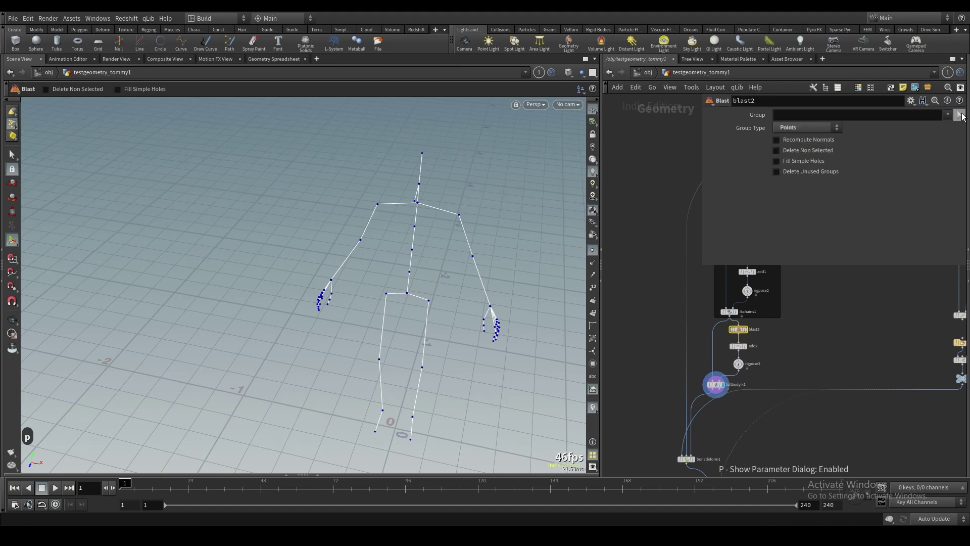
{"action": "left_click", "coordinate": [959, 115]}
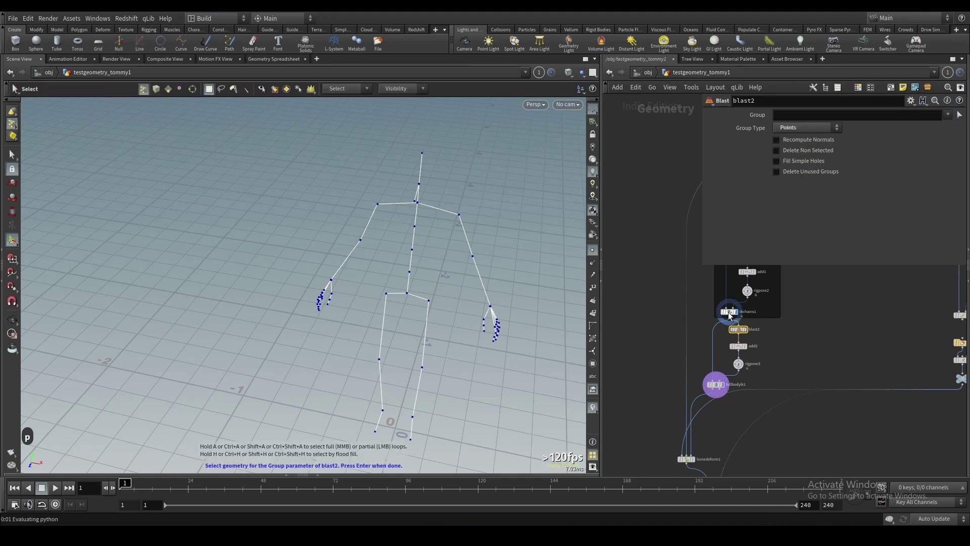
{"action": "left_click_drag", "start_coordinate": [488, 319], "coordinate": [418, 298], "text": "alt"}
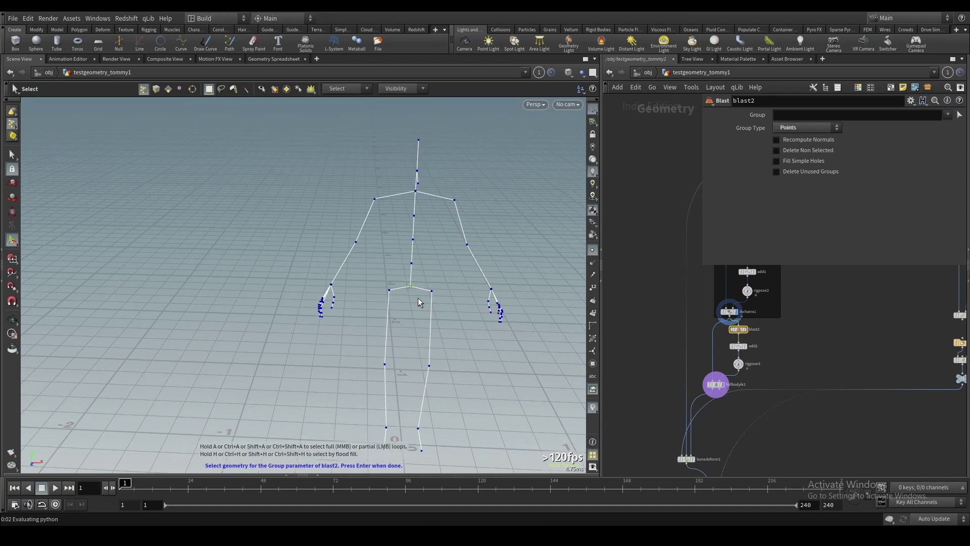
{"action": "left_click_drag", "start_coordinate": [448, 336], "coordinate": [415, 313], "text": "alt"}
{"action": "middle_click_drag", "start_coordinate": [416, 314], "coordinate": [424, 278], "text": "alt"}
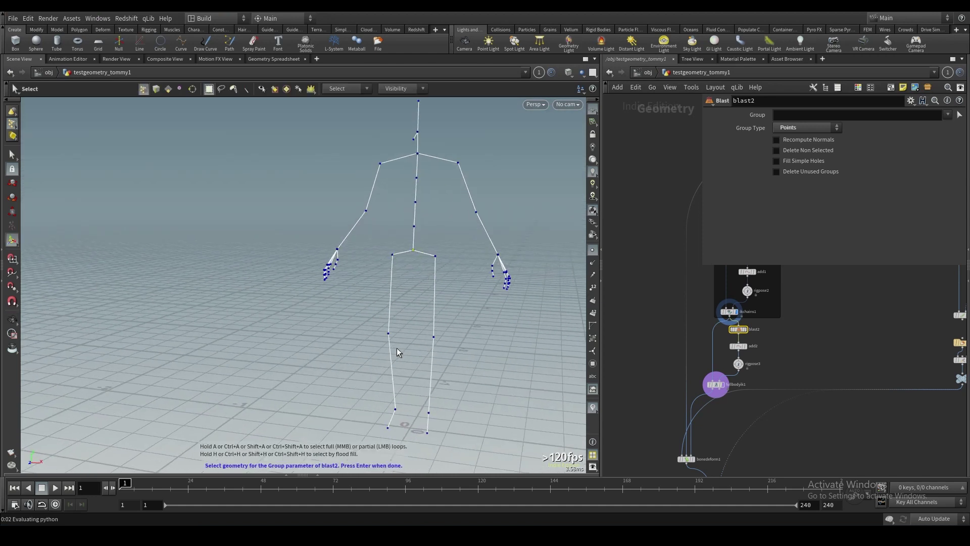
{"action": "left_click_drag", "start_coordinate": [383, 394], "coordinate": [438, 420], "text": "shift"}
{"action": "middle_click_drag", "start_coordinate": [454, 288], "coordinate": [448, 336], "text": "alt"}
{"action": "left_click", "coordinate": [408, 182], "text": "shift"}
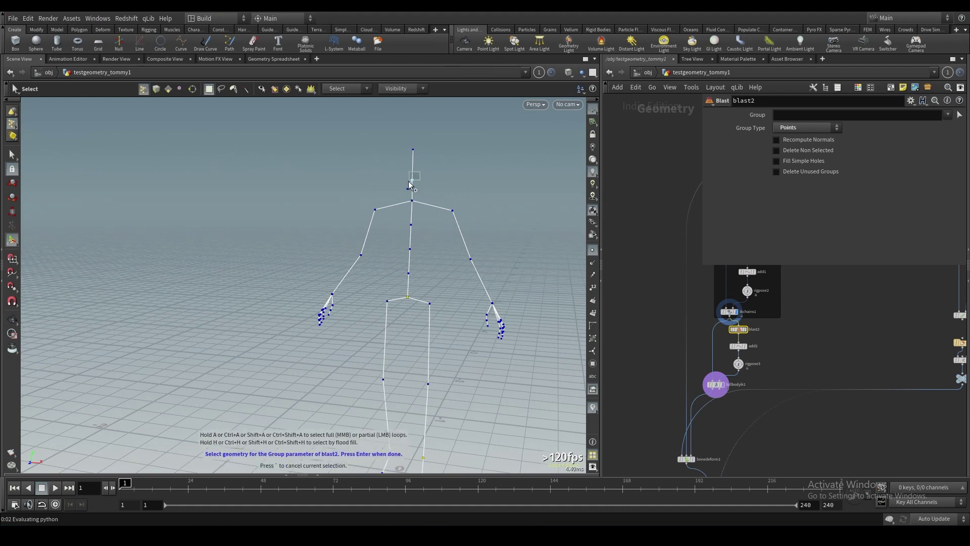
{"action": "left_click", "coordinate": [332, 293], "text": "shift"}
{"action": "left_click", "coordinate": [492, 302], "text": "shift"}
{"action": "key", "text": "Return"}
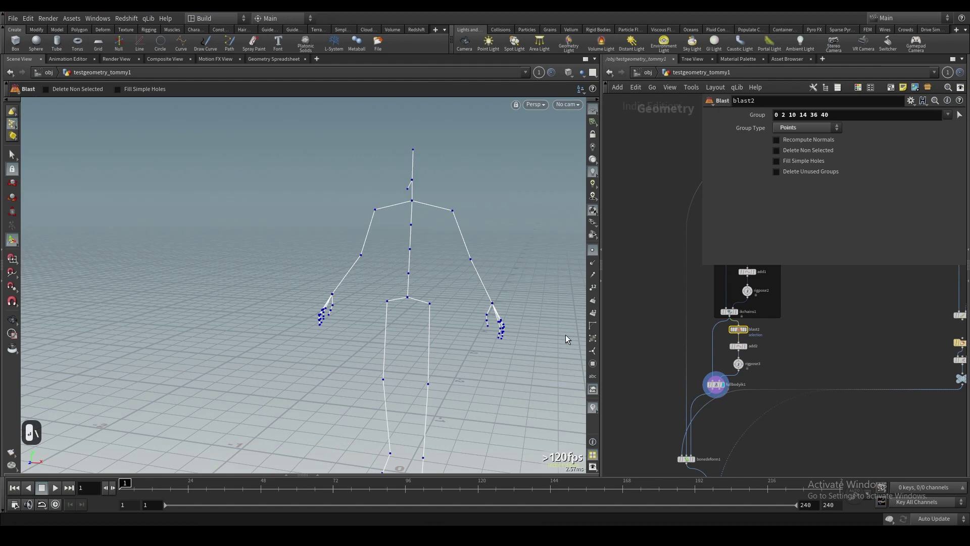
- Set Map Using to Match By Attribute on the Full Body IK node
{"action": "scroll", "coordinate": [739, 377], "scroll_direction": "up", "scroll_amount": 2}
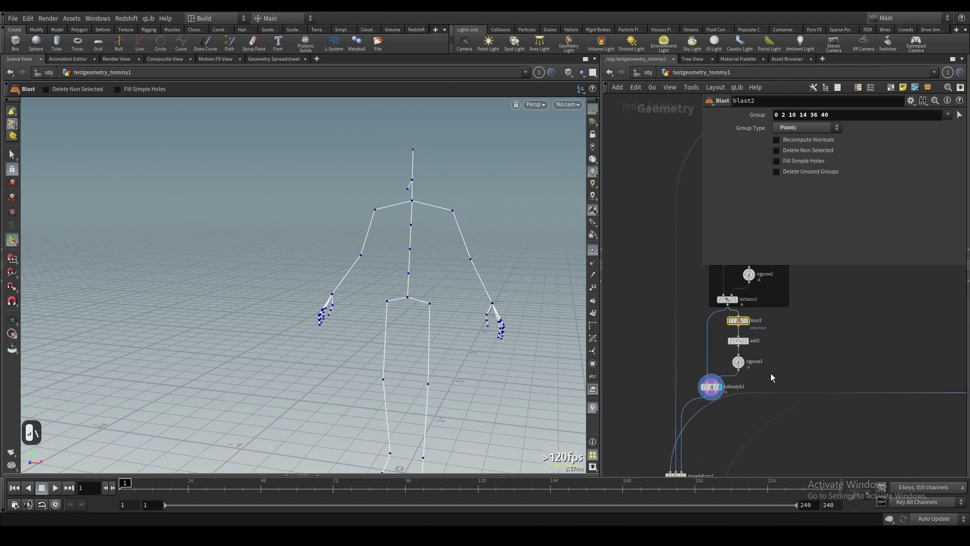
{"action": "left_click", "coordinate": [738, 362]}
{"action": "left_click", "coordinate": [711, 387]}
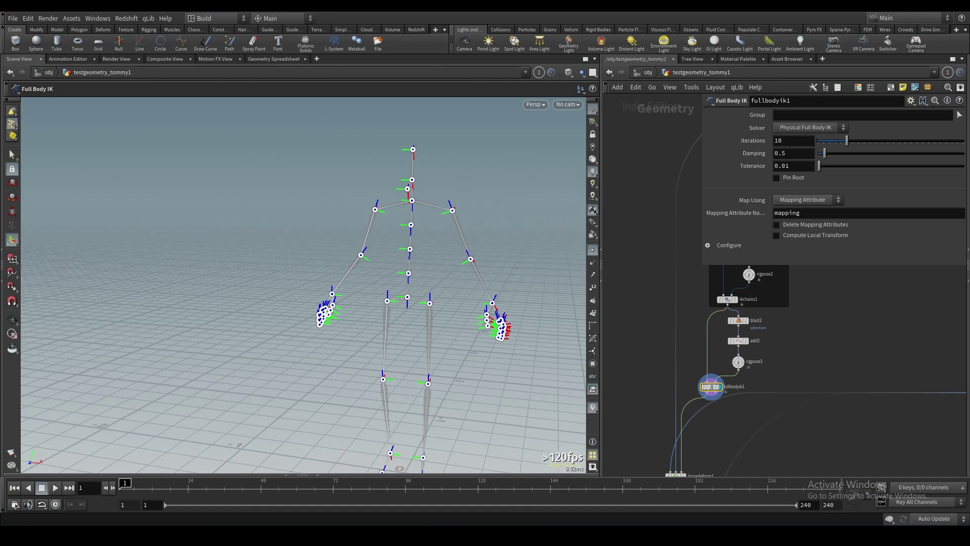
{"action": "key", "text": "Escape"}
{"action": "left_click_drag", "start_coordinate": [404, 262], "coordinate": [326, 285]}
{"action": "key", "text": "Return"}
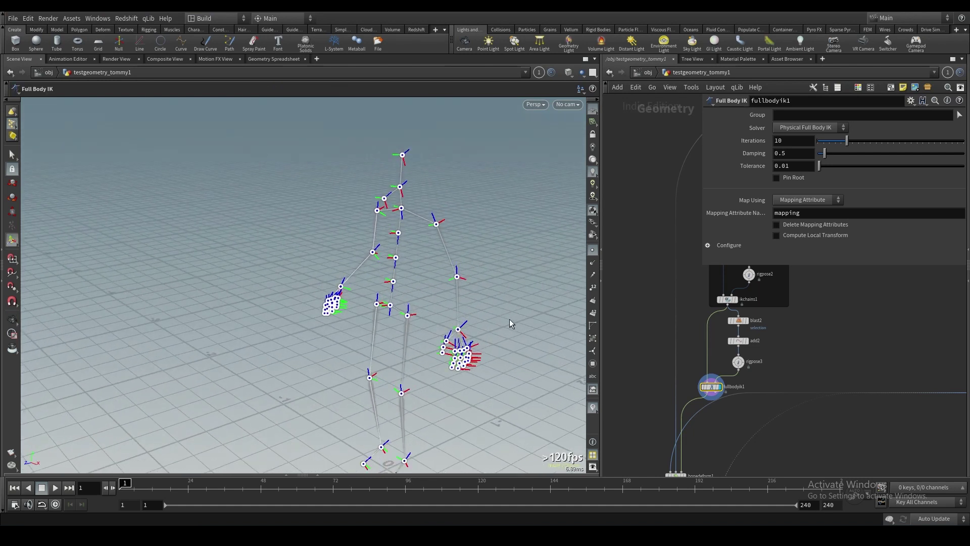
{"action": "left_click", "coordinate": [788, 205]}
{"action": "left_click", "coordinate": [804, 225]}
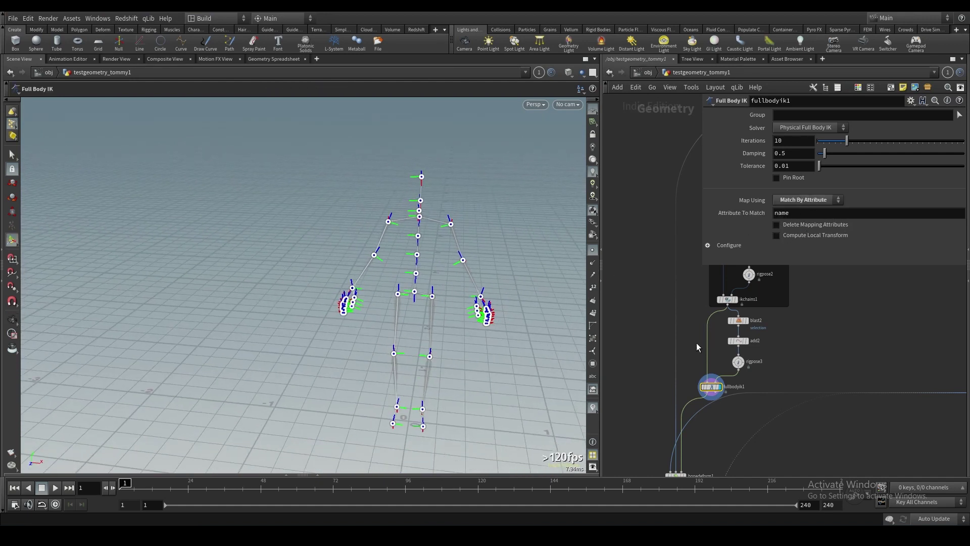
- Display the deltamush1 result and hide the mesh point markers
{"action": "middle_click_drag", "start_coordinate": [799, 364], "coordinate": [810, 323]}
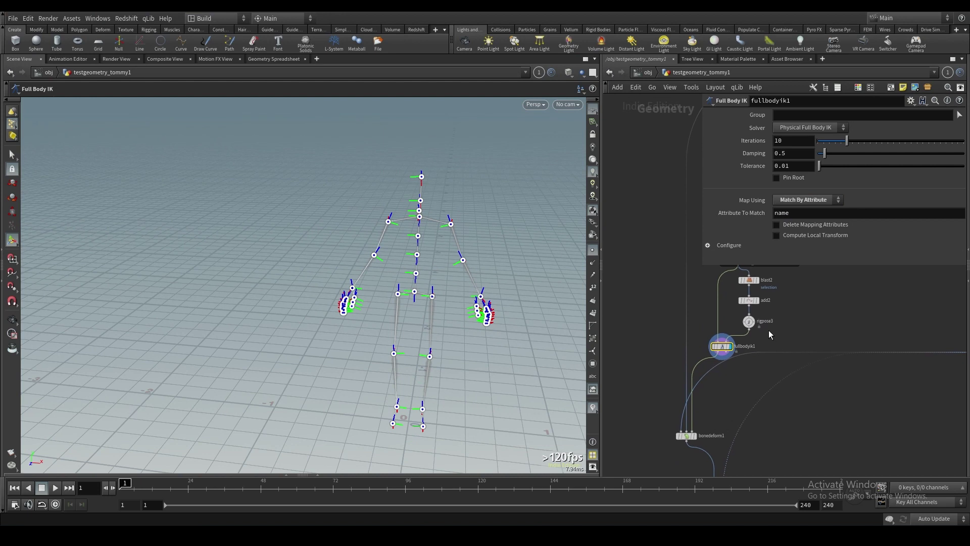
{"action": "middle_click_drag", "start_coordinate": [729, 462], "coordinate": [752, 401]}
{"action": "left_click", "coordinate": [719, 443]}
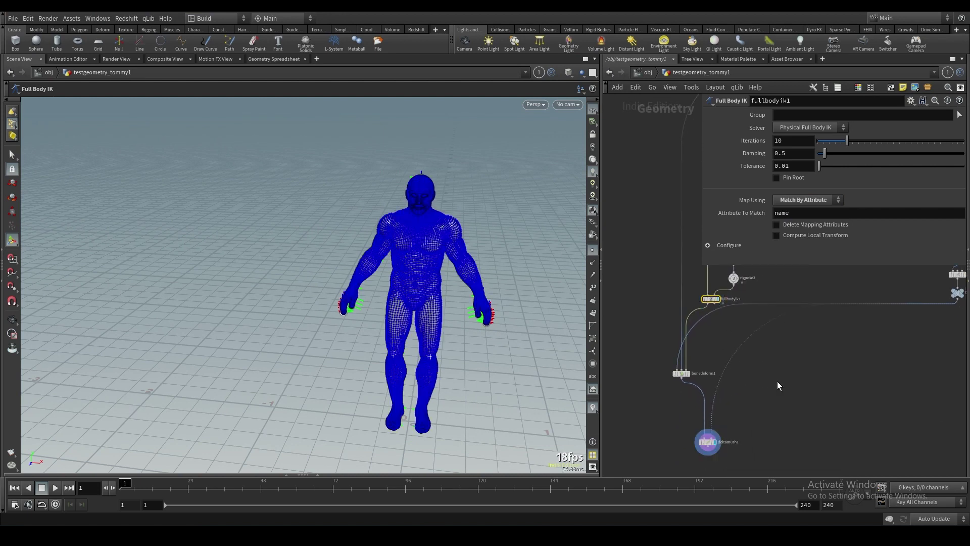
{"action": "middle_click_drag", "start_coordinate": [800, 319], "coordinate": [741, 371]}
{"action": "left_click", "coordinate": [593, 250]}
{"action": "left_click_drag", "start_coordinate": [425, 280], "coordinate": [389, 284], "text": "alt"}
{"action": "right_click_drag", "start_coordinate": [389, 284], "coordinate": [435, 291], "text": "alt"}
- Display rigpose3 and enable Delete Non Selected on blast2 to keep only the picked control points
{"action": "left_click", "coordinate": [712, 313]}
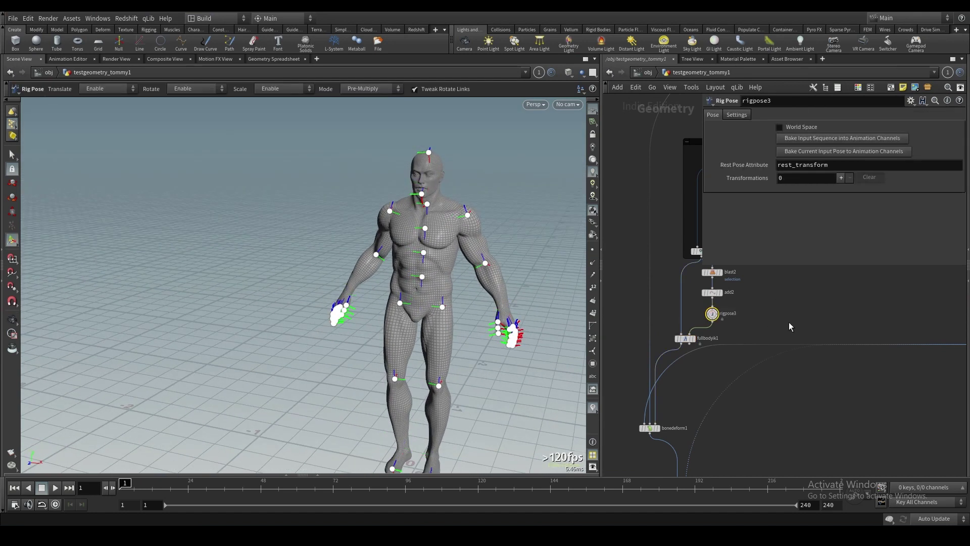
{"action": "left_click", "coordinate": [714, 314]}
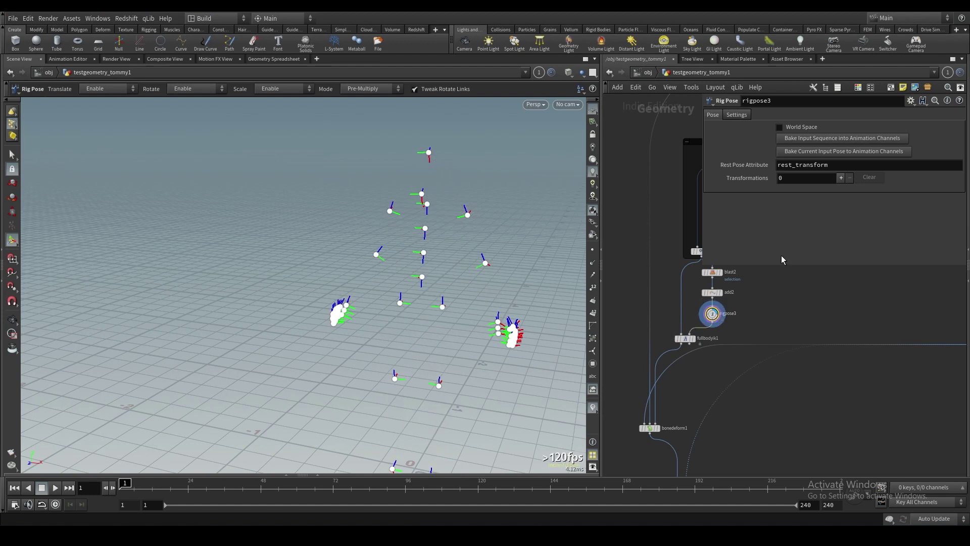
{"action": "left_click", "coordinate": [707, 299]}
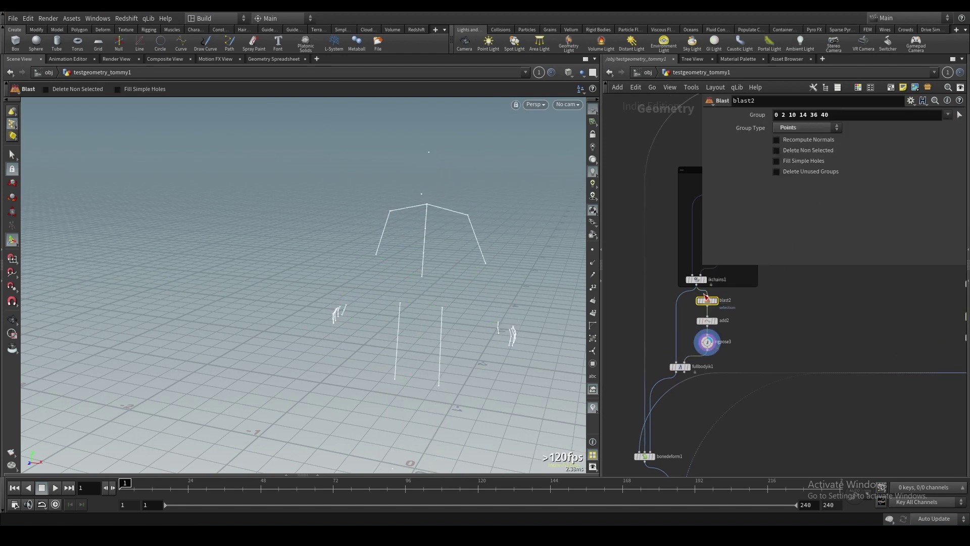
{"action": "left_click", "coordinate": [810, 150]}
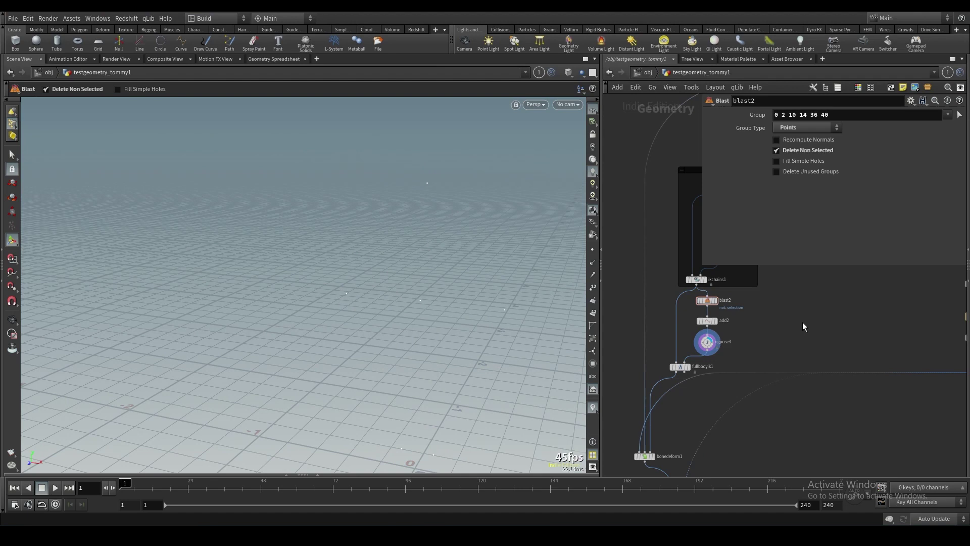
{"action": "scroll", "coordinate": [802, 323], "scroll_direction": "up", "scroll_amount": 3}
{"action": "scroll", "coordinate": [773, 320], "scroll_direction": "down", "scroll_amount": 2}
{"action": "left_click", "coordinate": [809, 150]}
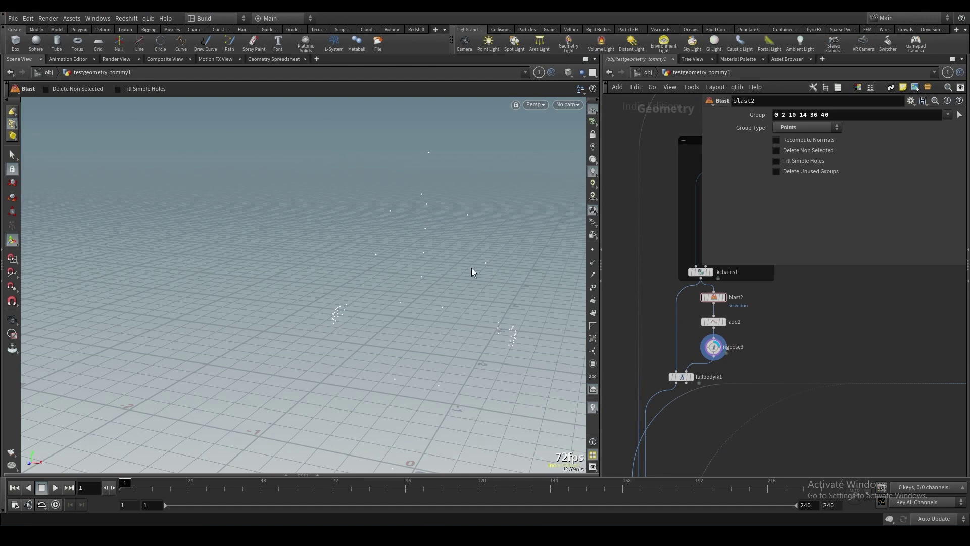
{"action": "left_click", "coordinate": [796, 151]}
{"action": "scroll", "coordinate": [795, 282], "scroll_direction": "down", "scroll_amount": 2}
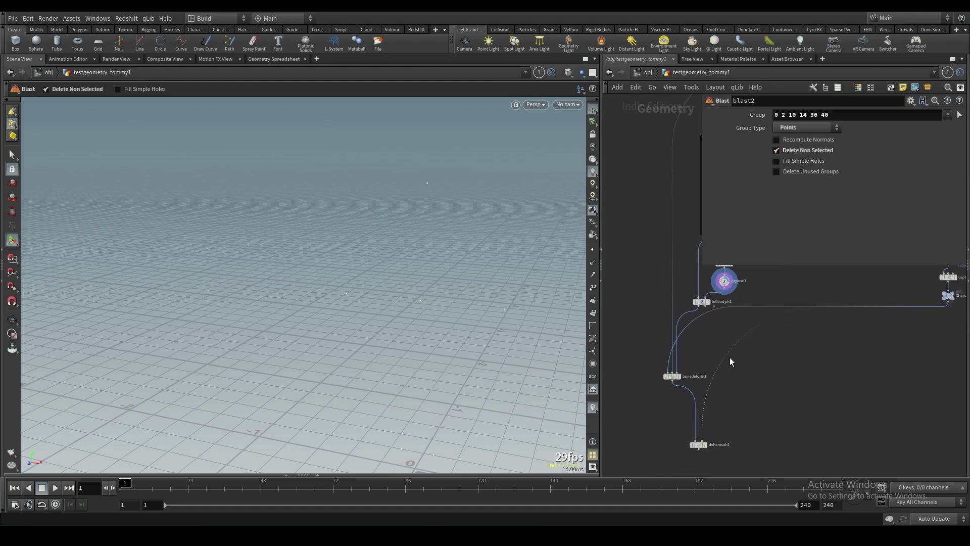
- Display the deltamush1 mesh again and select rigpose3 for posing its controls
{"action": "middle_click_drag", "start_coordinate": [722, 416], "coordinate": [747, 383]}
{"action": "left_click", "coordinate": [729, 412]}
{"action": "left_click", "coordinate": [737, 406]}
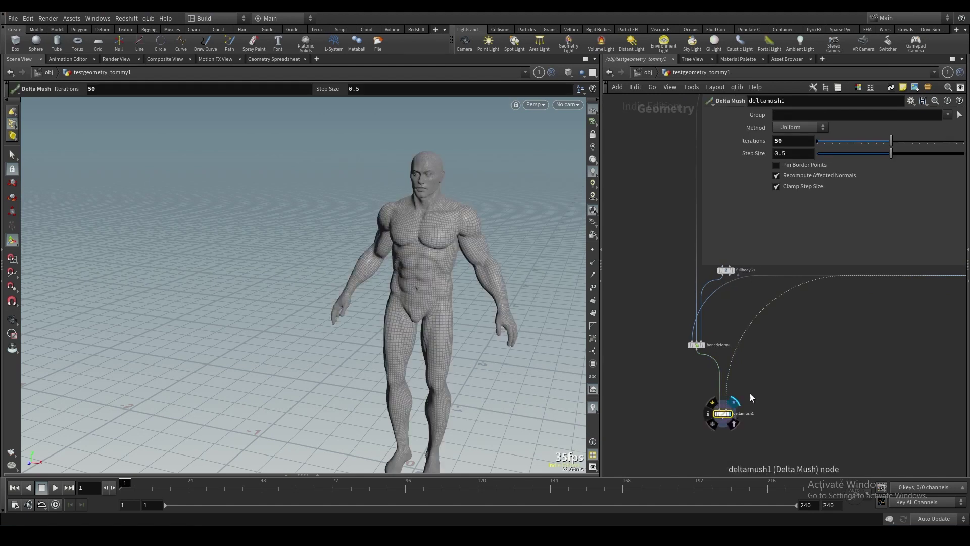
{"action": "middle_click_drag", "start_coordinate": [754, 311], "coordinate": [758, 426]}
{"action": "left_click", "coordinate": [751, 364]}
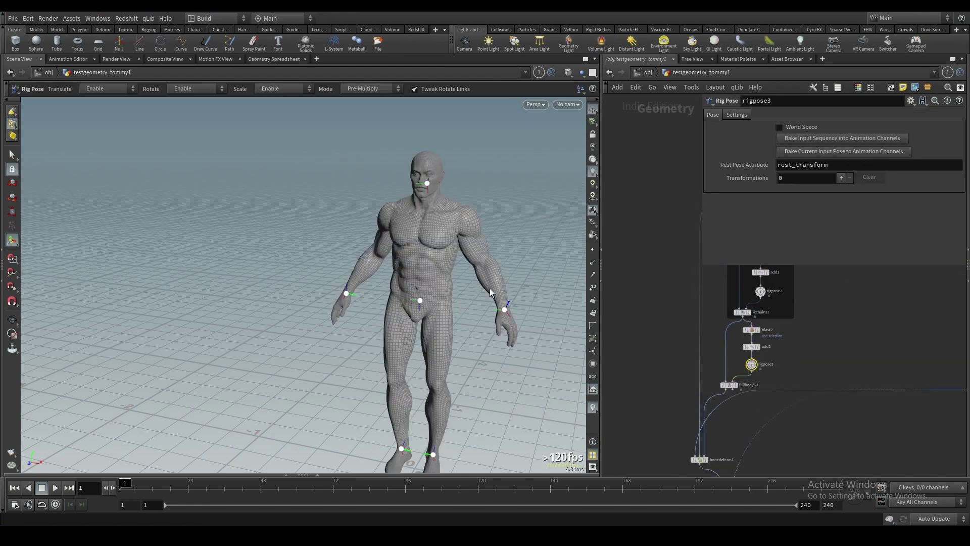
- Try moving the pelvis control in rigpose3, and undo the move
{"action": "left_click", "coordinate": [442, 254]}
{"action": "mouse_move", "coordinate": [443, 242]}
{"action": "left_mouse_down"}
{"action": "mouse_move", "coordinate": [443, 295]}
{"action": "mouse_move", "coordinate": [459, 247]}
{"action": "left_mouse_up"}
{"action": "key", "text": "ctrl+z"}
{"action": "key", "text": "ctrl+z"}
{"action": "key", "text": "ctrl+z"}
{"action": "key", "text": "ctrl+z"}
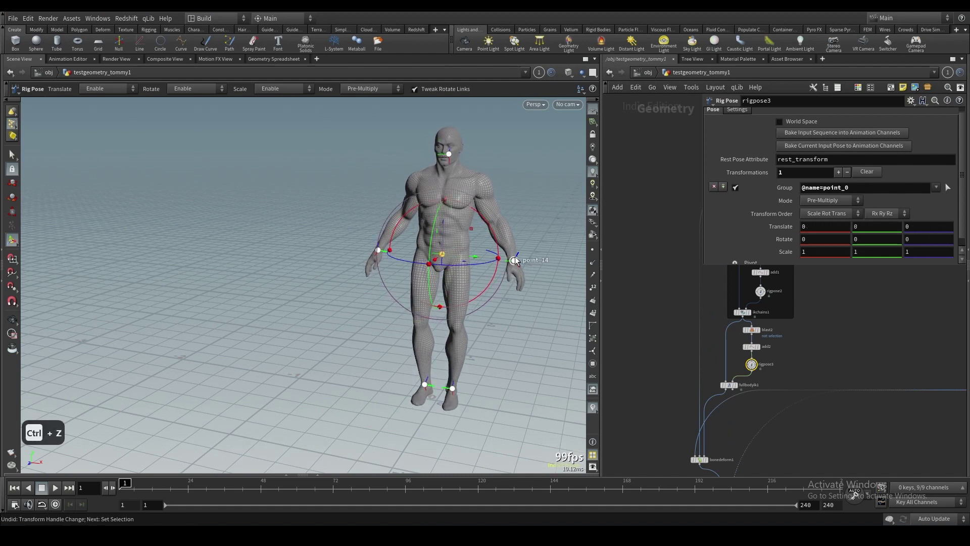
- Move the character's left wrist control (point_14) outward and upward in rigpose3 to test the arm
{"action": "left_click_drag", "start_coordinate": [541, 211], "coordinate": [434, 214]}
{"action": "left_click_drag", "start_coordinate": [435, 215], "coordinate": [565, 198], "text": "alt"}
{"action": "left_click_drag", "start_coordinate": [518, 148], "coordinate": [514, 184]}
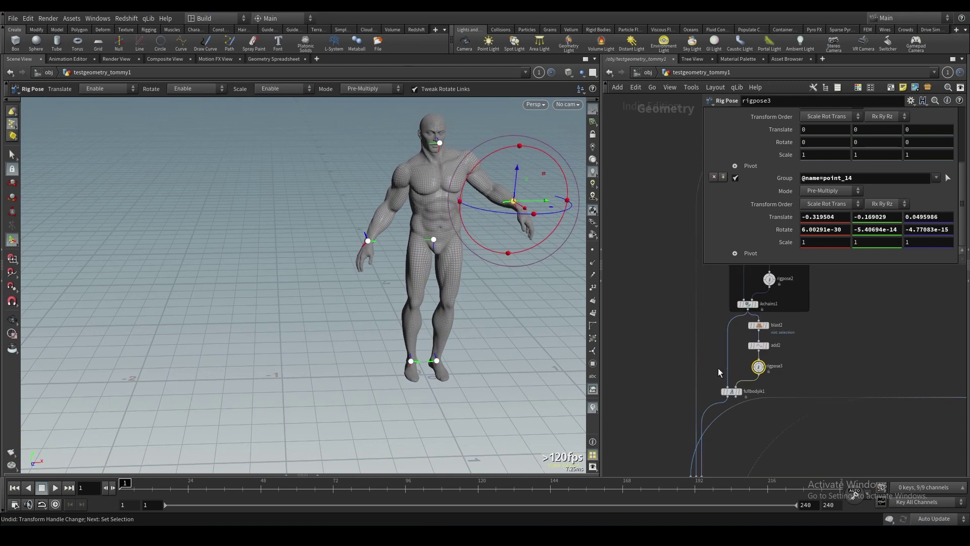
- Enable Pin Root on the Full Body IK node and return to rigpose3
{"action": "left_click", "coordinate": [729, 385]}
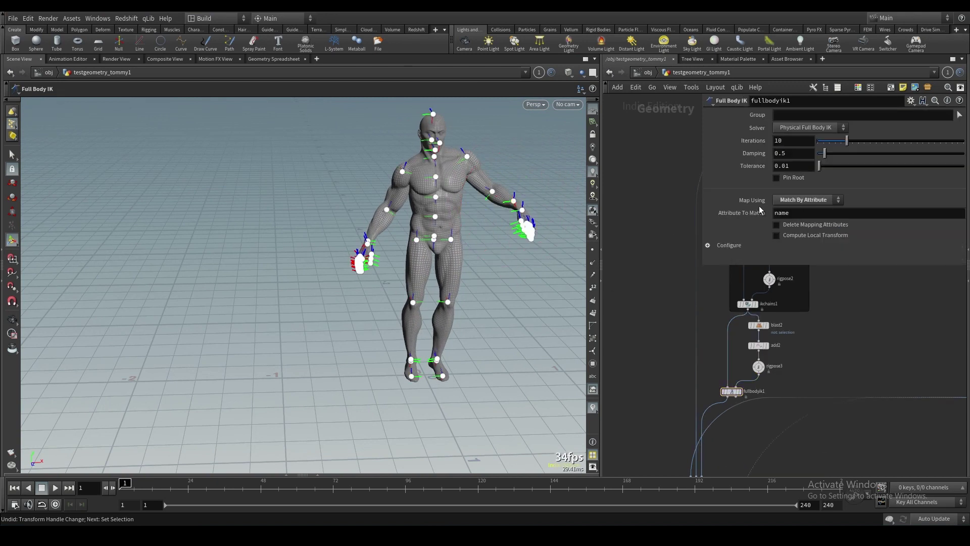
{"action": "left_click", "coordinate": [777, 178]}
{"action": "left_click", "coordinate": [758, 366]}
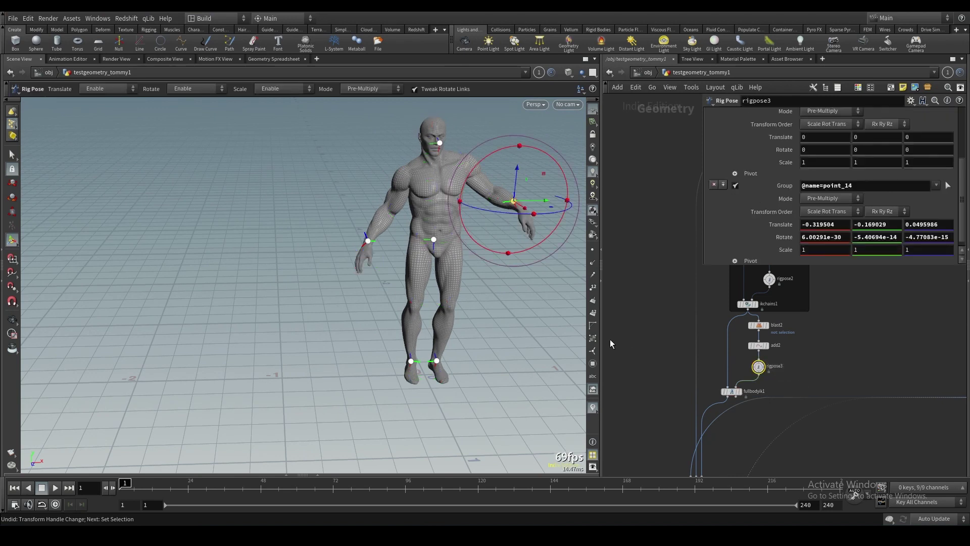
- Lower the character's left wrist control toward the hip, and shift the pelvis control sideways
{"action": "left_click_drag", "start_coordinate": [514, 196], "coordinate": [508, 251]}
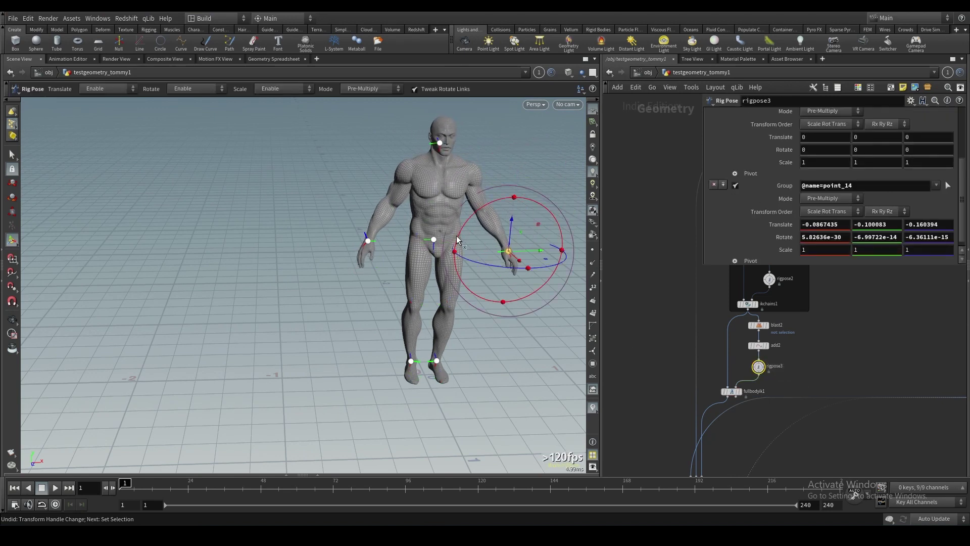
{"action": "left_click", "coordinate": [433, 239]}
{"action": "mouse_move", "coordinate": [442, 220]}
{"action": "left_mouse_down"}
{"action": "mouse_move", "coordinate": [441, 273]}
{"action": "mouse_move", "coordinate": [444, 205]}
{"action": "mouse_move", "coordinate": [442, 234]}
{"action": "mouse_move", "coordinate": [457, 255]}
{"action": "mouse_move", "coordinate": [429, 225]}
{"action": "left_mouse_up"}
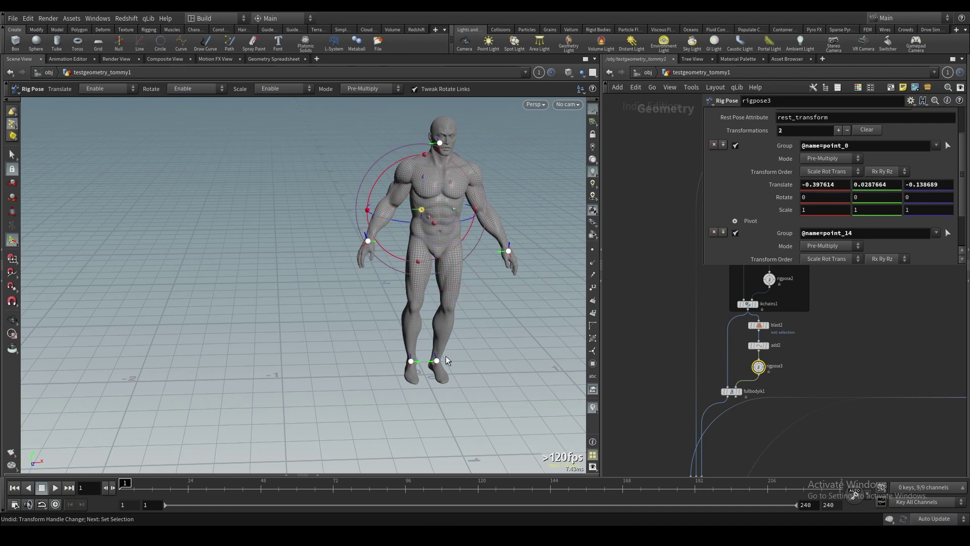
- Raise the character's left ankle control to bend the knee and lift the foot
{"action": "left_click", "coordinate": [438, 359]}
{"action": "left_click_drag", "start_coordinate": [436, 359], "coordinate": [384, 324]}
{"action": "mouse_move", "coordinate": [483, 319]}
{"action": "left_mouse_down"}
{"action": "mouse_move", "coordinate": [391, 337]}
{"action": "mouse_move", "coordinate": [510, 327]}
{"action": "mouse_move", "coordinate": [388, 341]}
{"action": "mouse_move", "coordinate": [489, 321]}
{"action": "left_mouse_up"}
{"action": "left_click_drag", "start_coordinate": [364, 363], "coordinate": [453, 363], "text": "alt"}
- Reposition the character's right wrist control, and move the head control (point_2) forward
{"action": "left_click", "coordinate": [374, 252]}
{"action": "left_click_drag", "start_coordinate": [375, 234], "coordinate": [385, 206]}
{"action": "left_click_drag", "start_coordinate": [382, 208], "coordinate": [360, 241], "text": "alt"}
{"action": "left_click", "coordinate": [427, 143]}
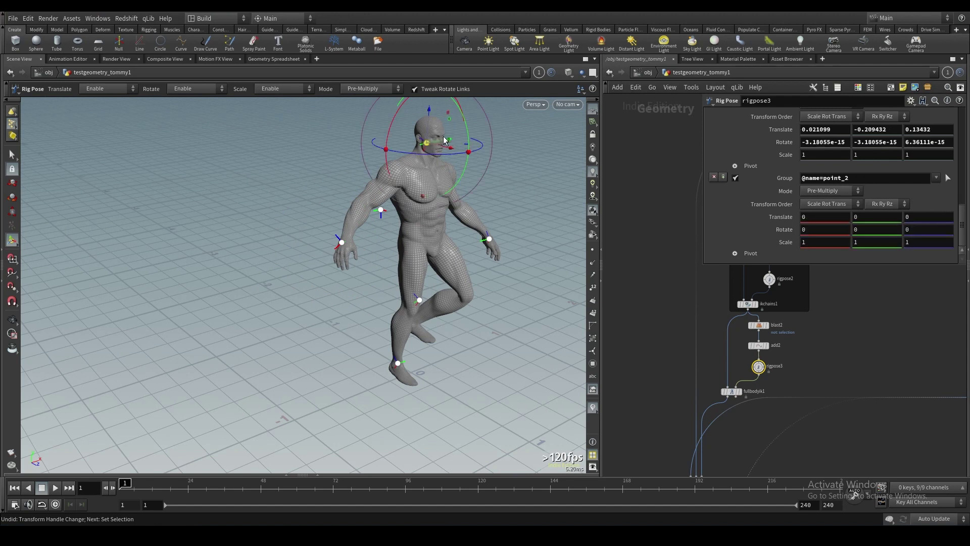
{"action": "left_click_drag", "start_coordinate": [442, 150], "coordinate": [464, 154]}
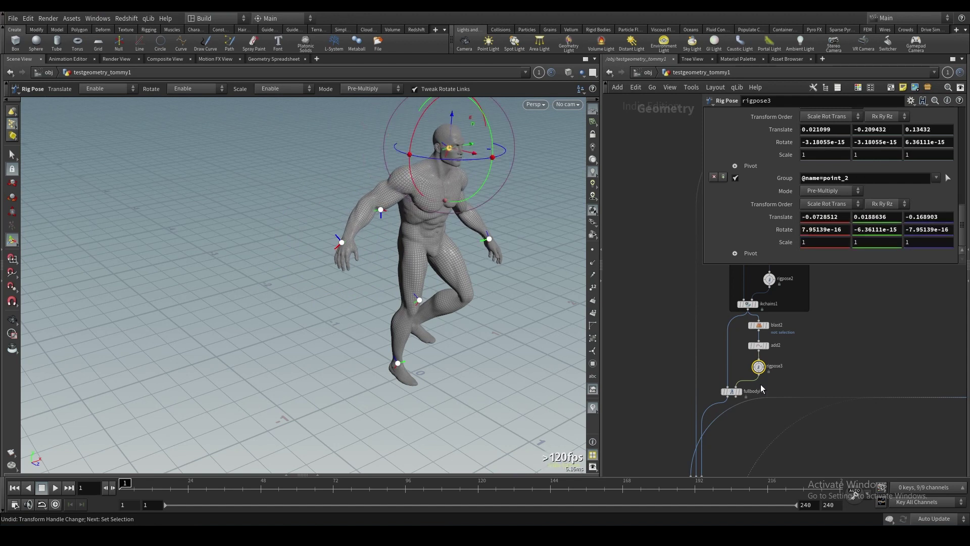
- Add one configuration entry in the Configure settings of the Full Body IK node
{"action": "left_click", "coordinate": [730, 392]}
{"action": "left_click", "coordinate": [729, 245]}
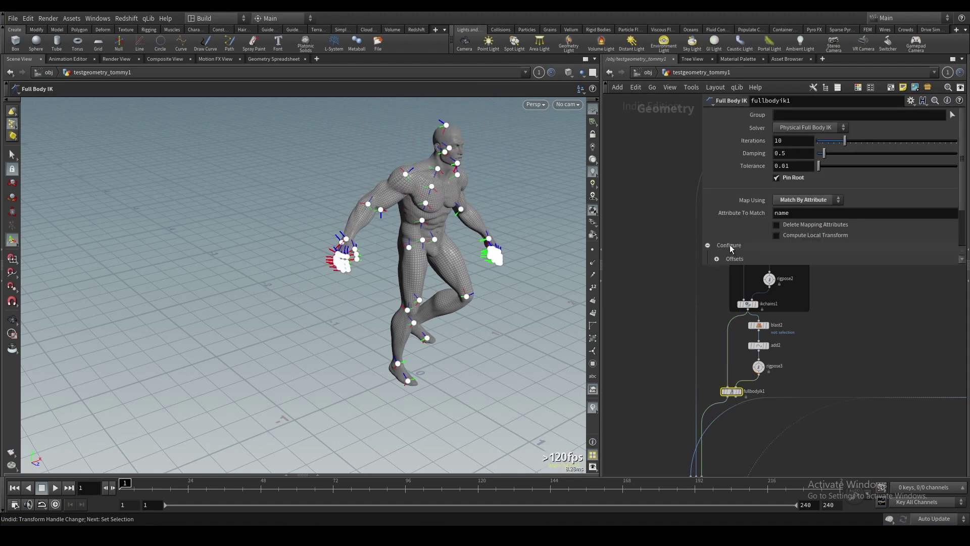
{"action": "scroll", "coordinate": [808, 222], "scroll_direction": "down", "scroll_amount": 2}
{"action": "left_click", "coordinate": [842, 247]}
{"action": "scroll", "coordinate": [859, 227], "scroll_direction": "down", "scroll_amount": 2}
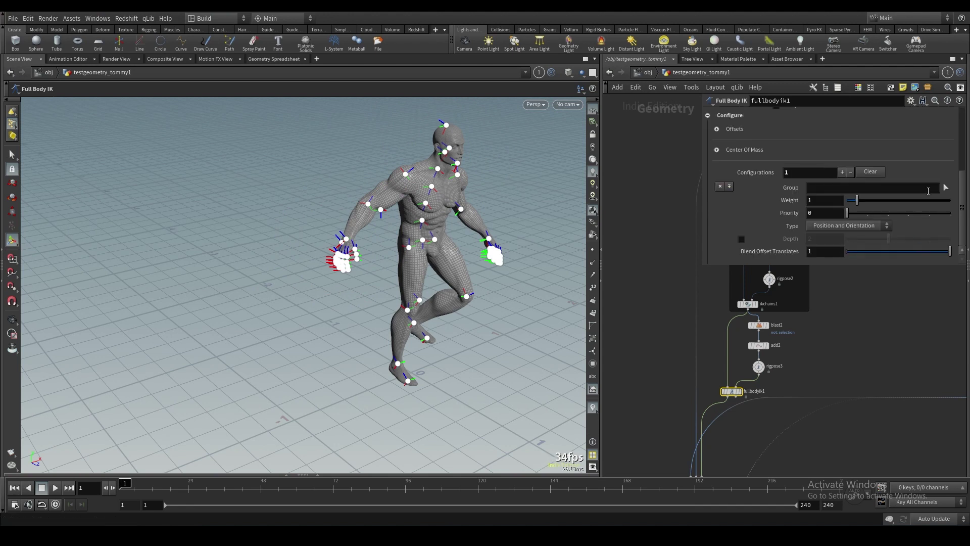
- Set the Full Body IK configuration's group to the knee joint of the character's straight leg (mirror_point_9)
{"action": "left_click", "coordinate": [947, 187]}
{"action": "left_click_drag", "start_coordinate": [420, 249], "coordinate": [370, 262], "text": "alt"}
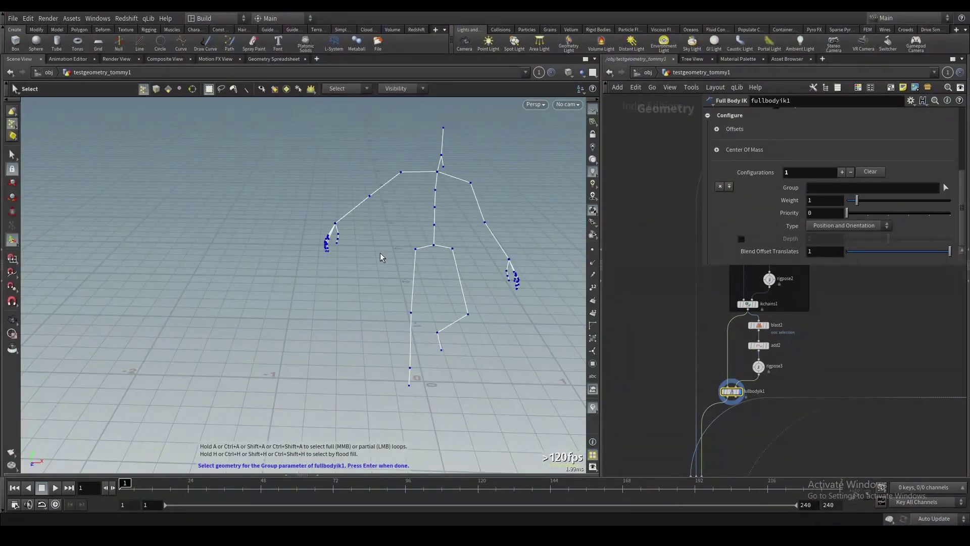
{"action": "key", "text": "Return"}
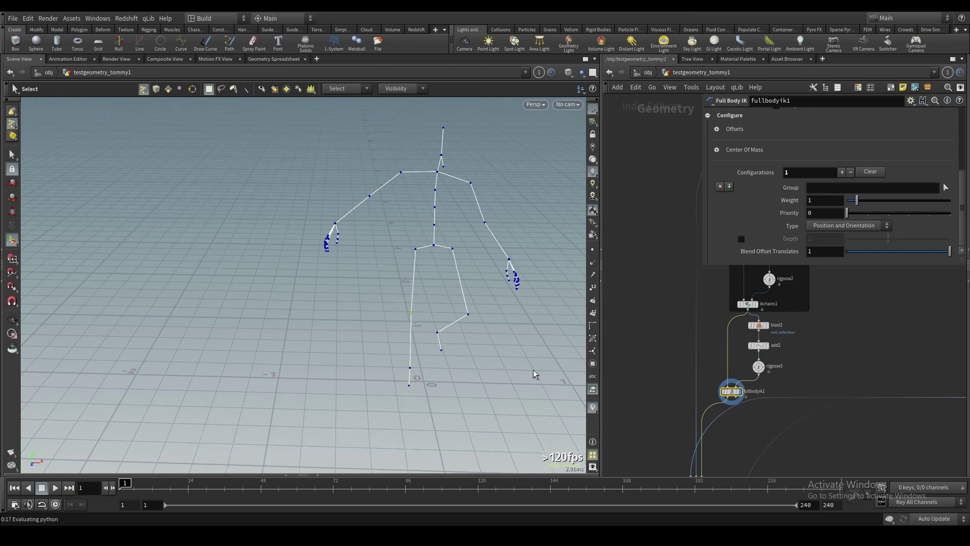
{"action": "left_click", "coordinate": [412, 313]}
{"action": "key", "text": "Return"}
- Test a weight of 9.41 on the mirror_point_9 configuration and reset the weight to 1
{"action": "left_click_drag", "start_coordinate": [857, 200], "coordinate": [943, 204]}
{"action": "left_click_drag", "start_coordinate": [866, 216], "coordinate": [889, 221]}
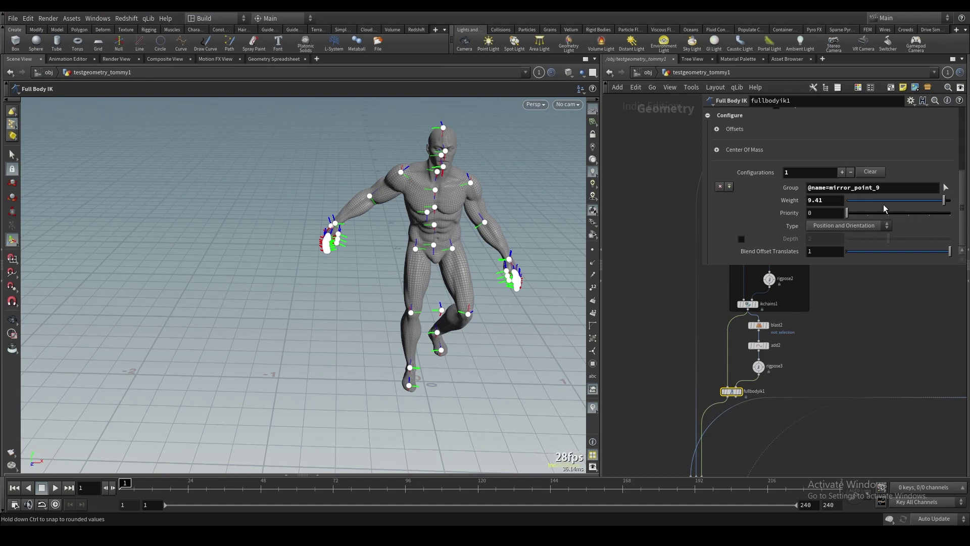
{"action": "double_click", "coordinate": [824, 200]}
{"action": "type", "text": "1"}
{"action": "key", "text": "Return"}
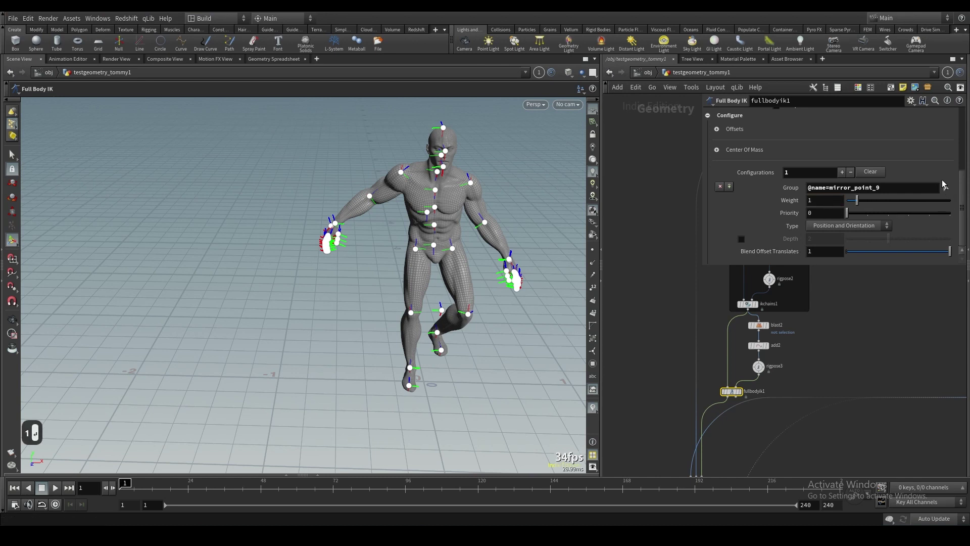
- Clear all transformations in the rigpose3 node to return the controls to the rest pose
{"action": "left_click", "coordinate": [945, 186]}
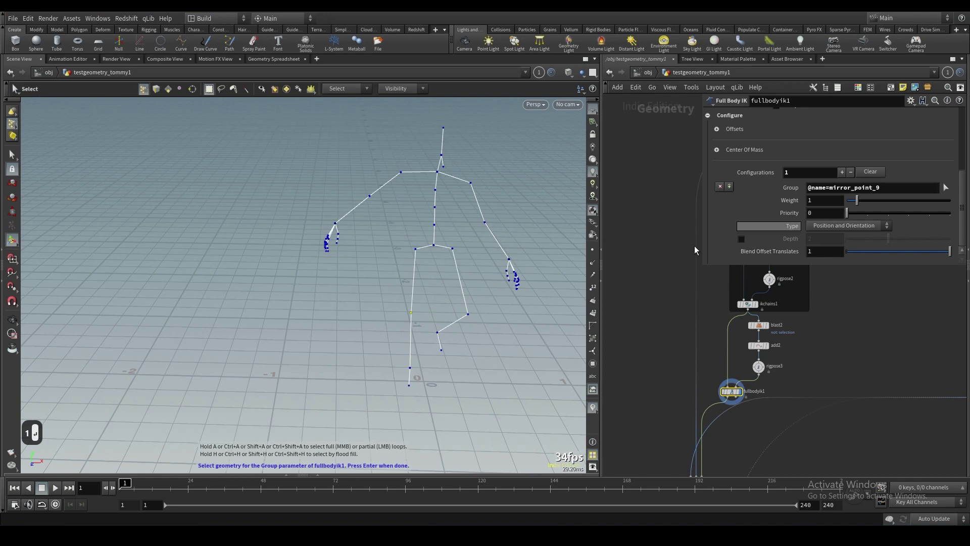
{"action": "left_click", "coordinate": [759, 325]}
{"action": "left_click", "coordinate": [761, 367]}
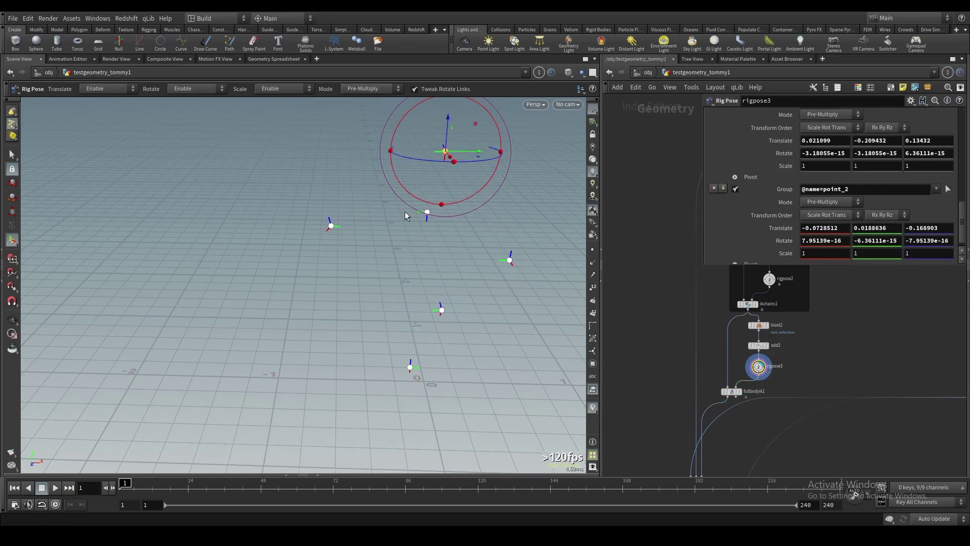
{"action": "scroll", "coordinate": [819, 141], "scroll_direction": "up", "scroll_amount": 10}
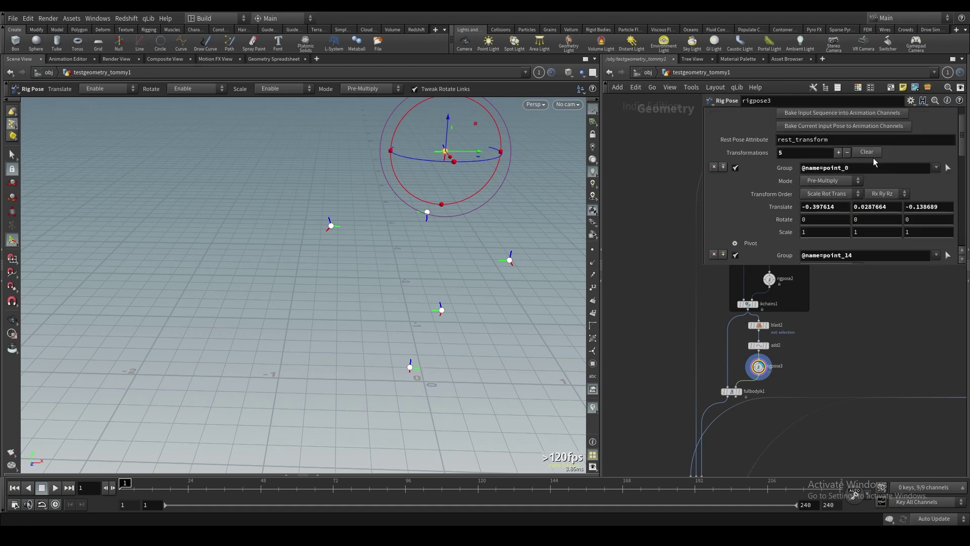
{"action": "left_click", "coordinate": [872, 178]}
{"action": "left_click_drag", "start_coordinate": [368, 244], "coordinate": [396, 238], "text": "alt"}
- Display the Full Body IK node's output and set its configuration group to the pelvis joint (point_0)
{"action": "left_click", "coordinate": [740, 393]}
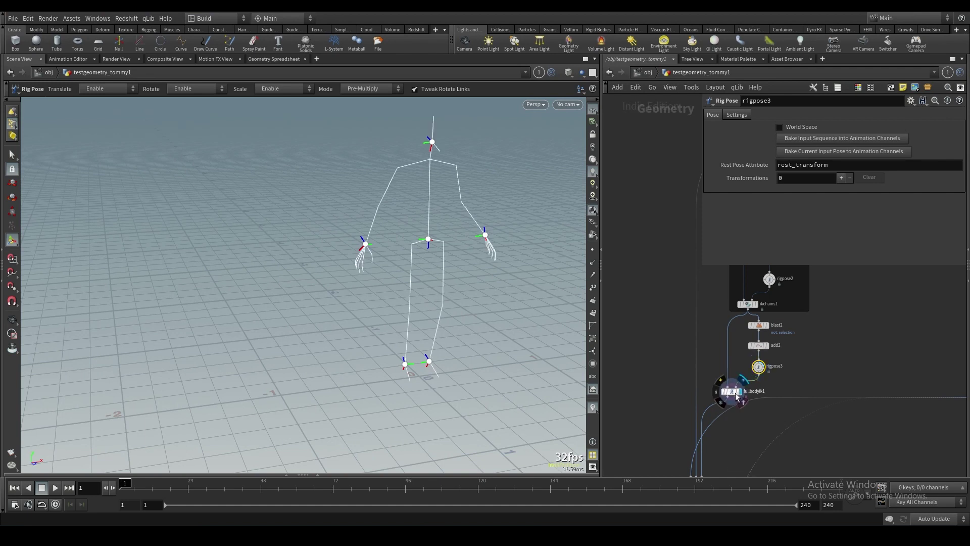
{"action": "left_click", "coordinate": [731, 391]}
{"action": "left_click", "coordinate": [945, 188]}
{"action": "left_click", "coordinate": [428, 239]}
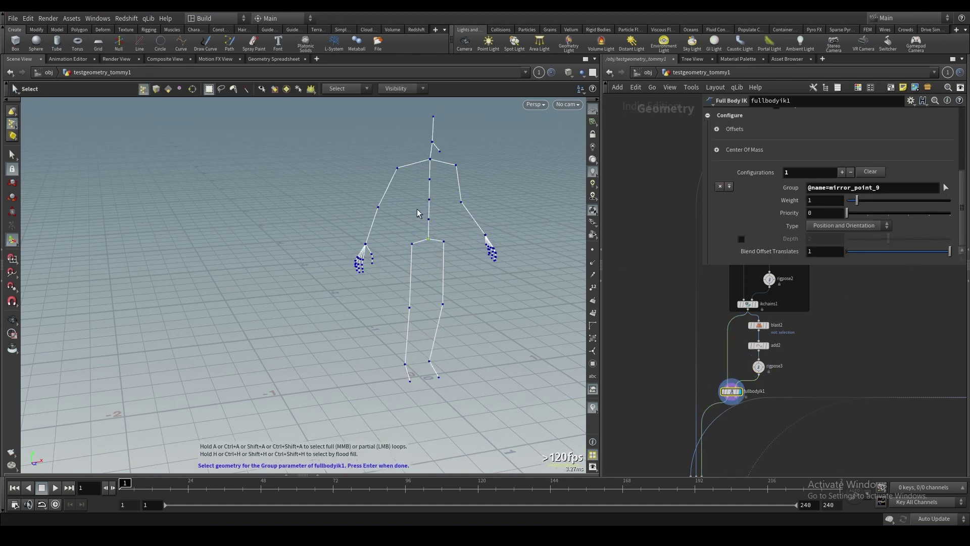
{"action": "key", "text": "Return"}
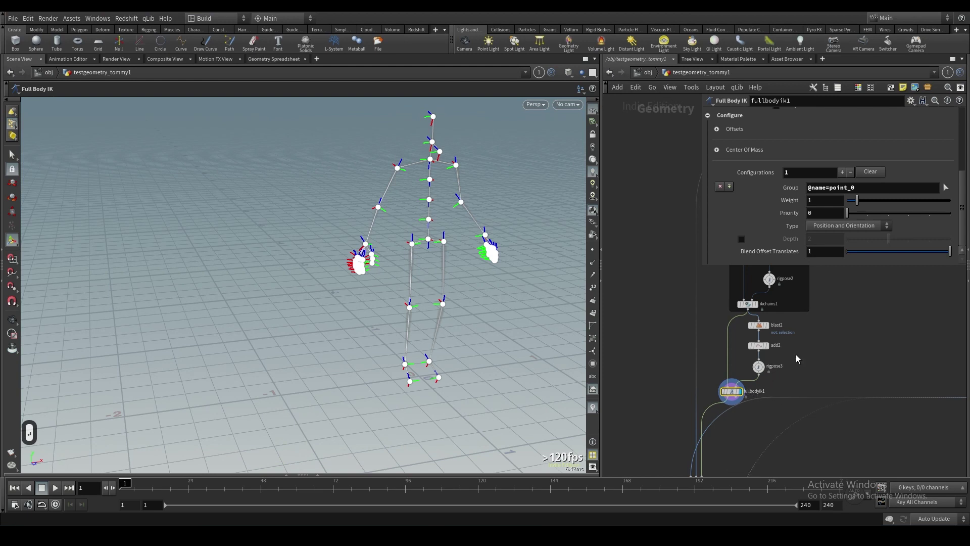
- Display the Delta Mush node's output at the end of the network
{"action": "scroll", "coordinate": [789, 393], "scroll_direction": "down", "scroll_amount": 3}
{"action": "middle_click_drag", "start_coordinate": [777, 441], "coordinate": [788, 417]}
{"action": "scroll", "coordinate": [738, 400], "scroll_direction": "up", "scroll_amount": 1}
{"action": "left_click", "coordinate": [730, 394]}
{"action": "left_click", "coordinate": [724, 394]}
{"action": "scroll", "coordinate": [737, 328], "scroll_direction": "up", "scroll_amount": 1}
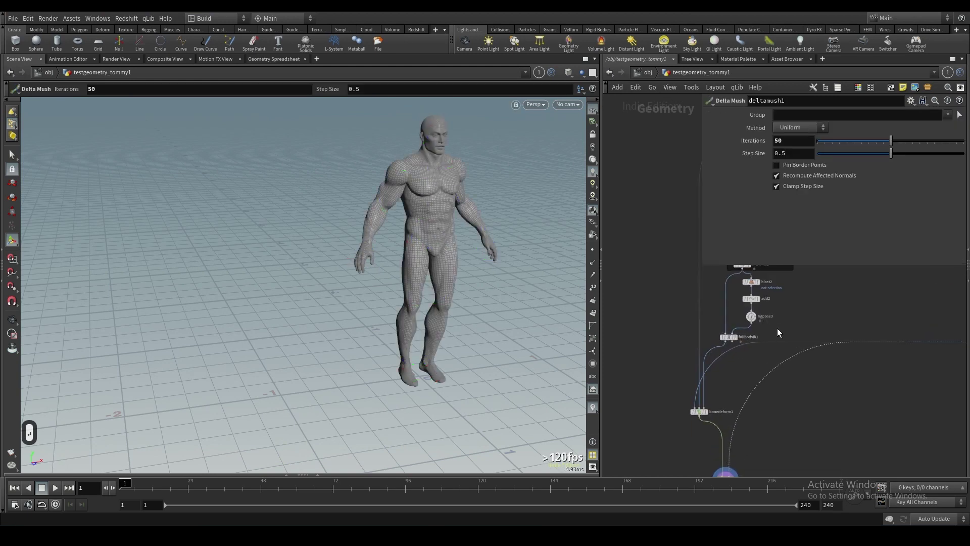
- Test the Full Body IK node with Pin Root turned off, and turn Pin Root back on
{"action": "left_click", "coordinate": [750, 315]}
{"action": "left_click", "coordinate": [728, 337]}
{"action": "scroll", "coordinate": [799, 182], "scroll_direction": "up", "scroll_amount": 5}
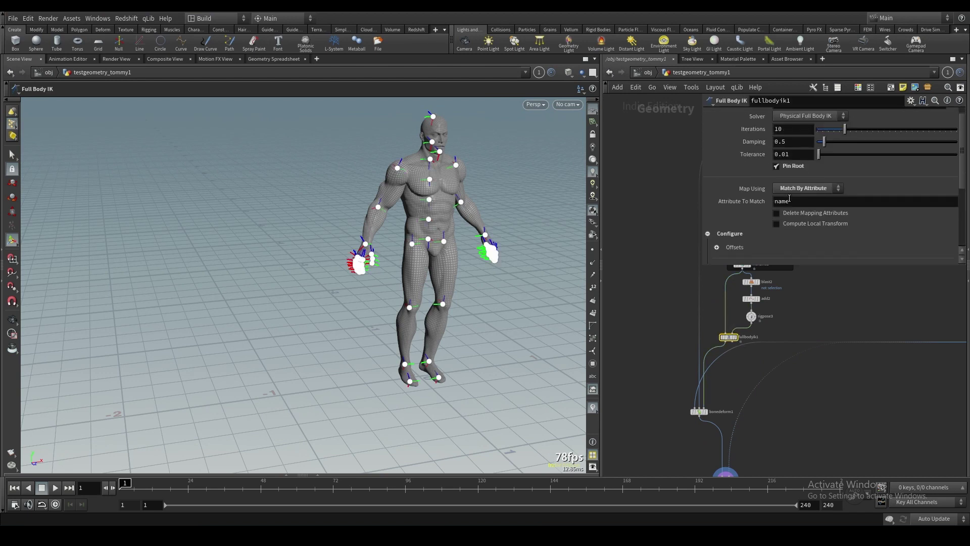
{"action": "left_click", "coordinate": [797, 180]}
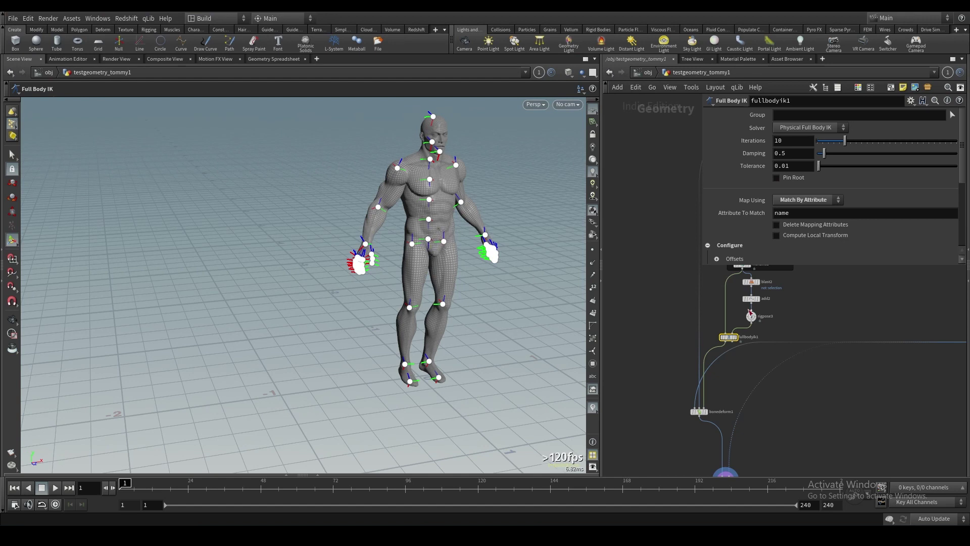
- Set the Full Body IK configuration's group to the character's right wrist joint (mirror_point_14)
{"action": "scroll", "coordinate": [803, 223], "scroll_direction": "down", "scroll_amount": 5}
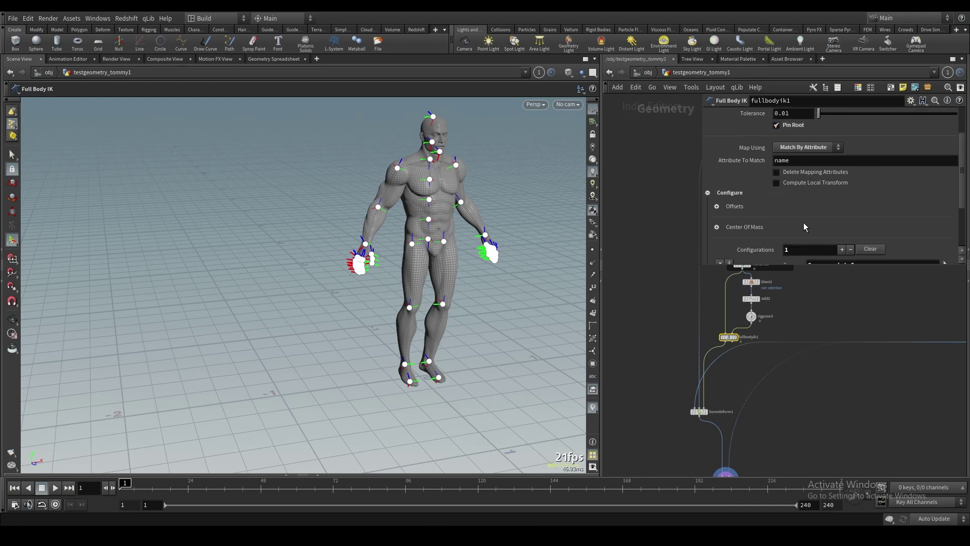
{"action": "left_click", "coordinate": [946, 187]}
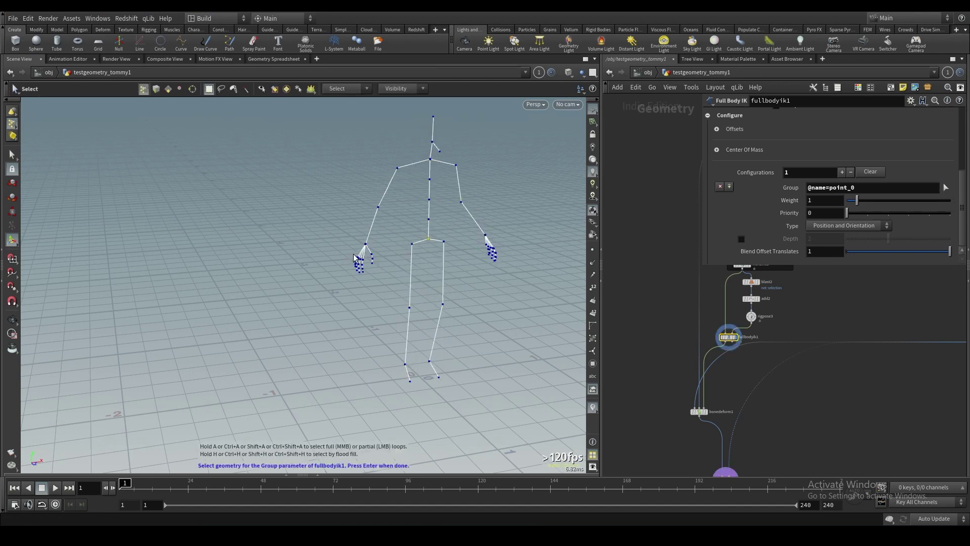
{"action": "left_click", "coordinate": [373, 251]}
{"action": "key", "text": "Return"}
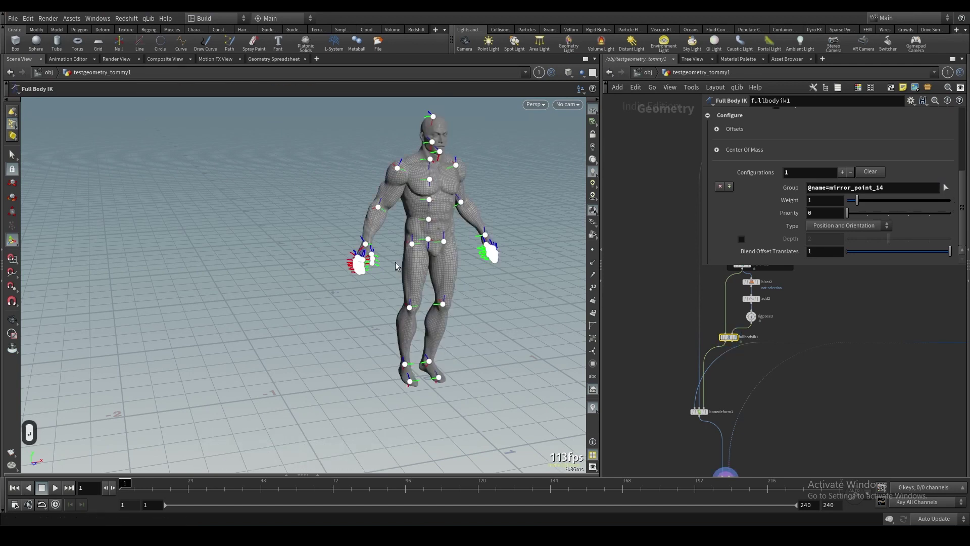
- Move the character's right wrist control in rigpose3 outward, away from the body
{"action": "left_click", "coordinate": [751, 316]}
{"action": "left_click", "coordinate": [364, 244]}
{"action": "left_click_drag", "start_coordinate": [365, 244], "coordinate": [313, 242]}
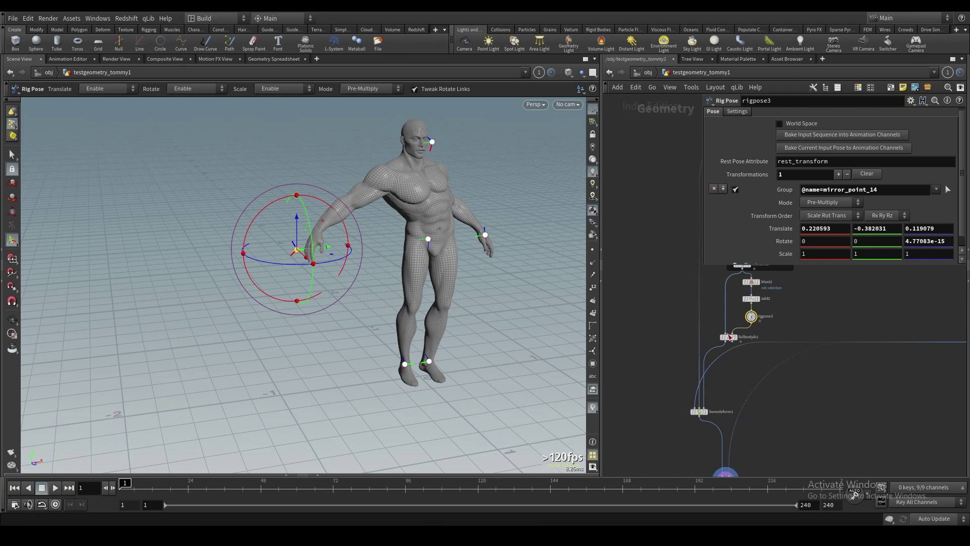
- Test weights of 10, 100 and 1000 on the mirror_point_14 configuration, and reset the weight to 1
{"action": "left_click", "coordinate": [729, 337]}
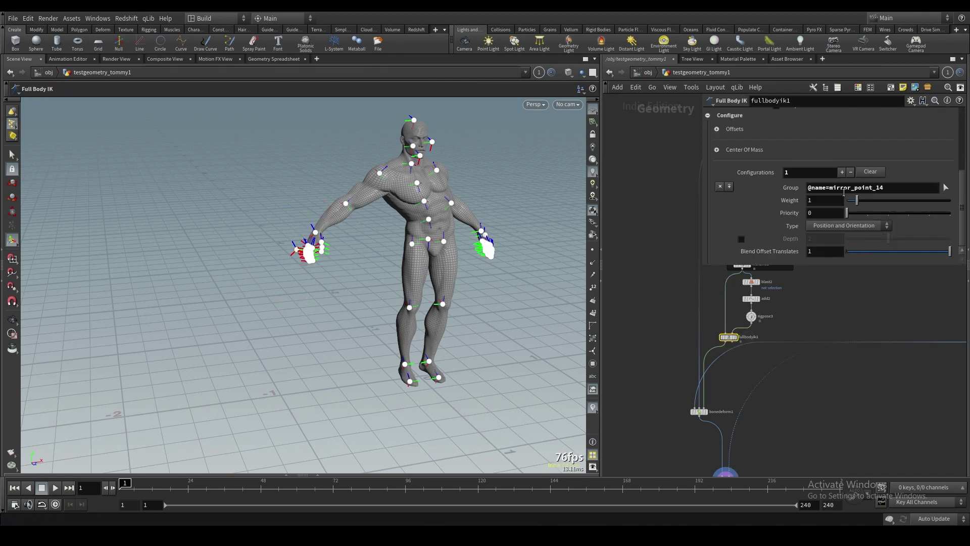
{"action": "type", "text": "0"}
{"action": "key", "text": "Return"}
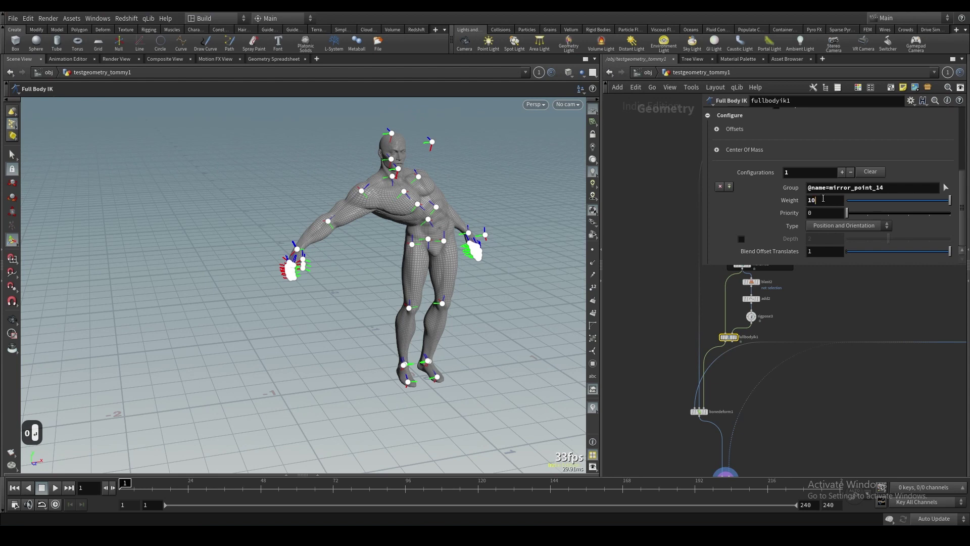
{"action": "type", "text": "0"}
{"action": "key", "text": "Return"}
{"action": "type", "text": "0"}
{"action": "key", "text": "Return"}
{"action": "left_click", "coordinate": [828, 202]}
{"action": "type", "text": "1"}
{"action": "key", "text": "Return"}
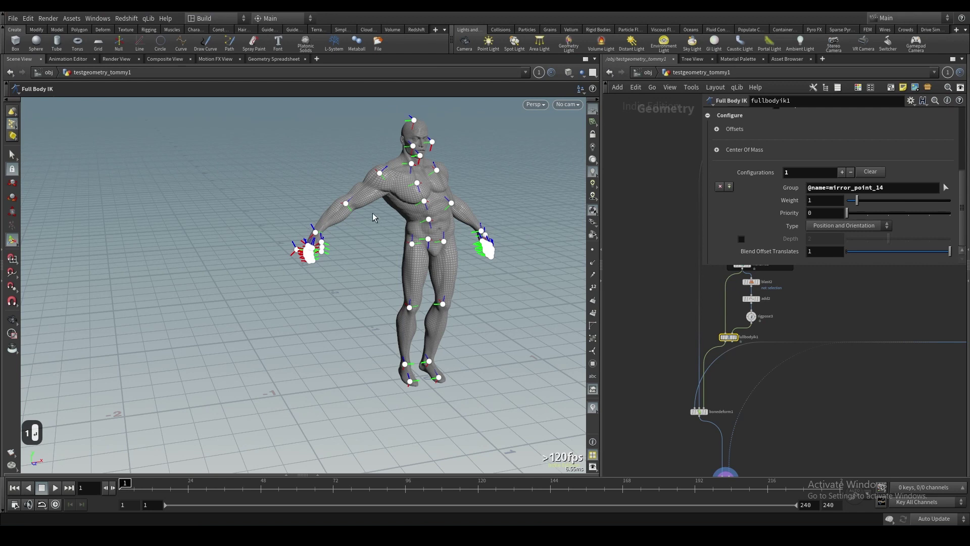
- Set the mirror_point_14 configuration's weight to 0.1
{"action": "scroll", "coordinate": [373, 217], "scroll_direction": "up", "scroll_amount": 5}
{"action": "left_click_drag", "start_coordinate": [373, 217], "coordinate": [333, 209], "text": "alt"}
{"action": "middle_click_drag", "start_coordinate": [333, 209], "coordinate": [341, 298], "text": "alt"}
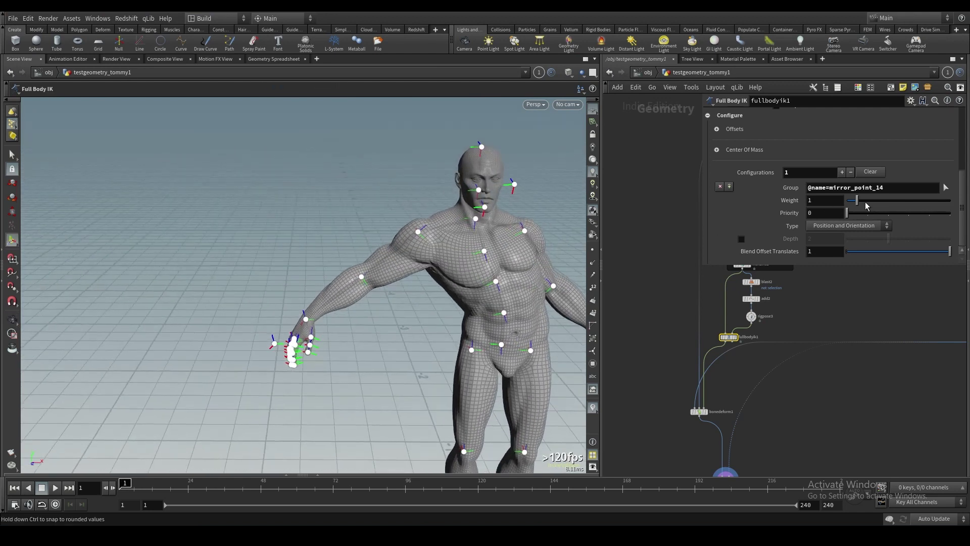
{"action": "double_click", "coordinate": [835, 200]}
{"action": "type", "text": "0.1"}
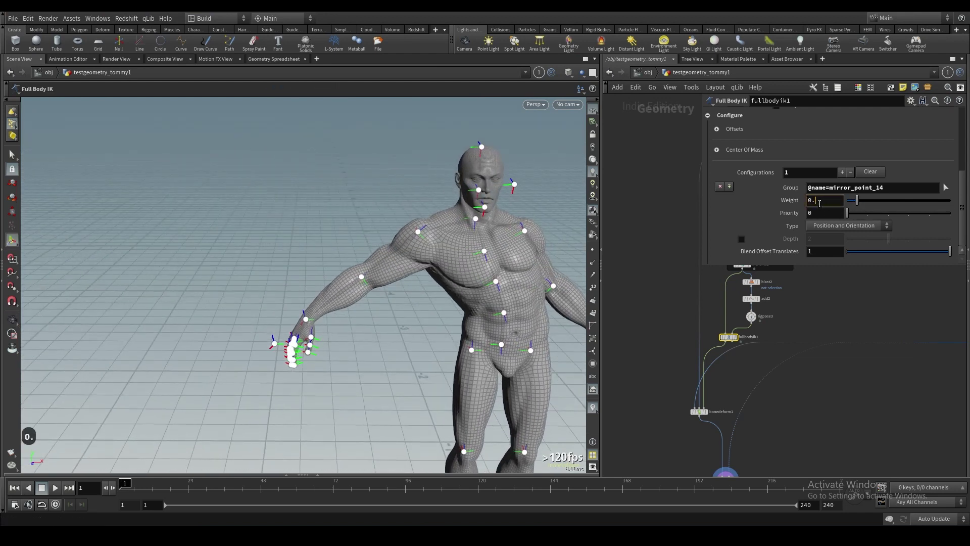
{"action": "key", "text": "Return"}
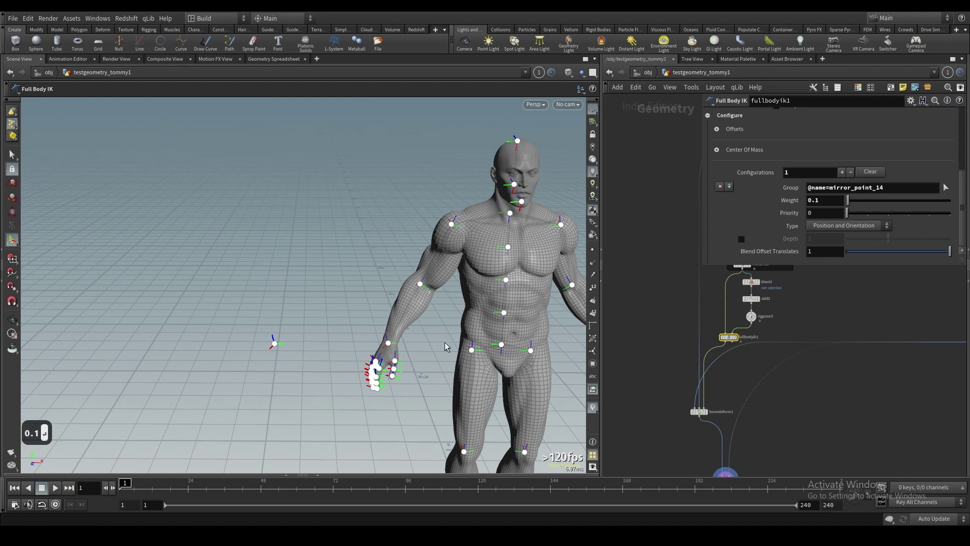
- Reposition the character's right wrist control sideways in rigpose3, and move the head control (point_2) forward and down
{"action": "left_click", "coordinate": [751, 317]}
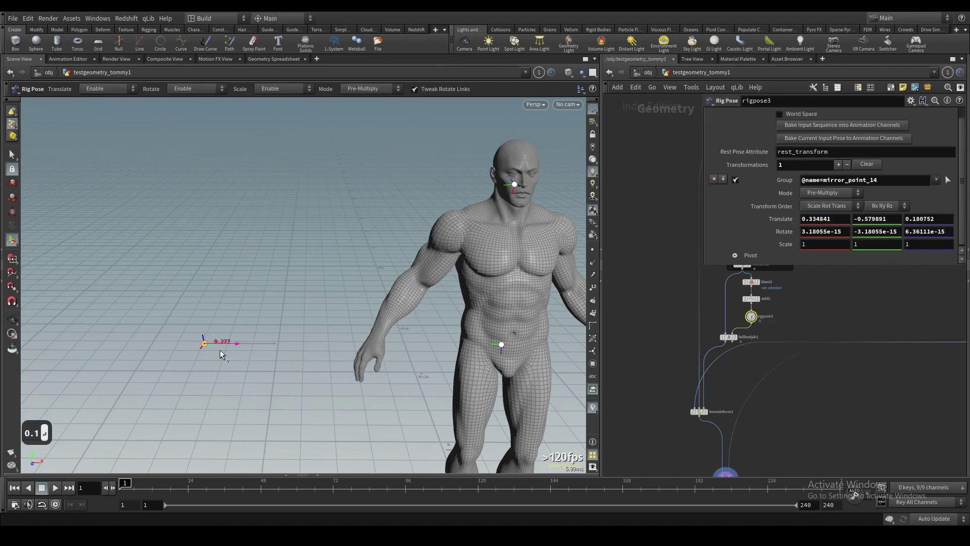
{"action": "left_click_drag", "start_coordinate": [247, 345], "coordinate": [328, 344]}
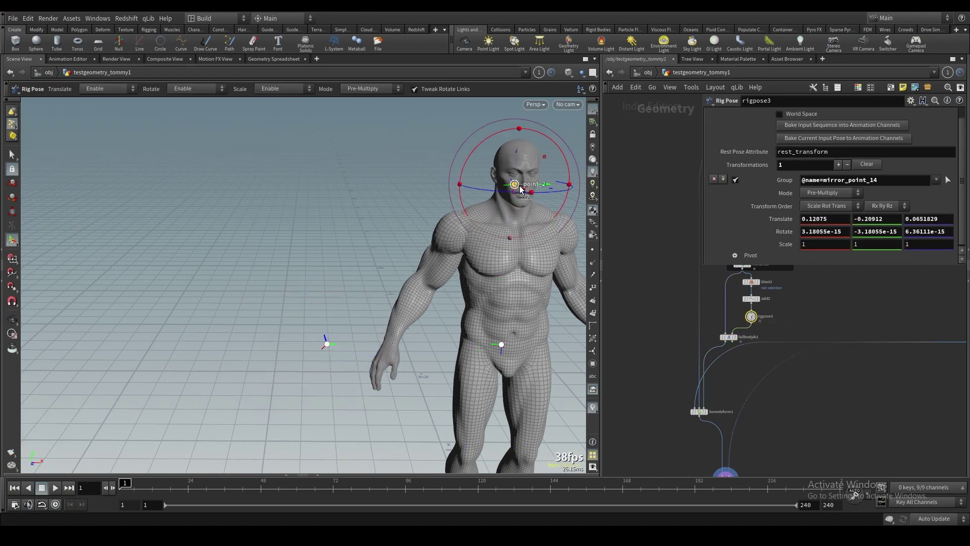
{"action": "left_click", "coordinate": [522, 191]}
{"action": "left_click_drag", "start_coordinate": [523, 192], "coordinate": [558, 256]}
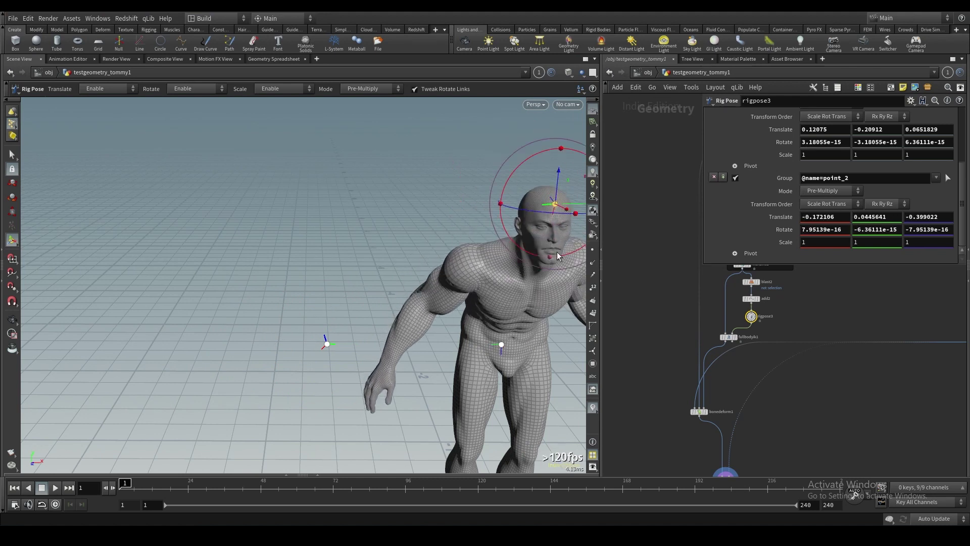
- Set the Full Body IK configuration's group to the head joint (point_2) and its weight to 1.23
{"action": "left_click", "coordinate": [728, 337]}
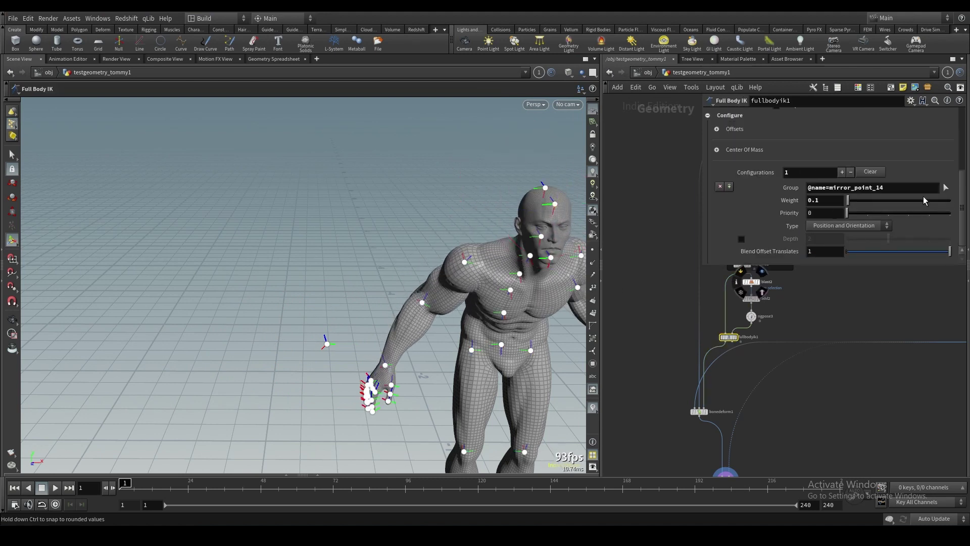
{"action": "left_click", "coordinate": [943, 188]}
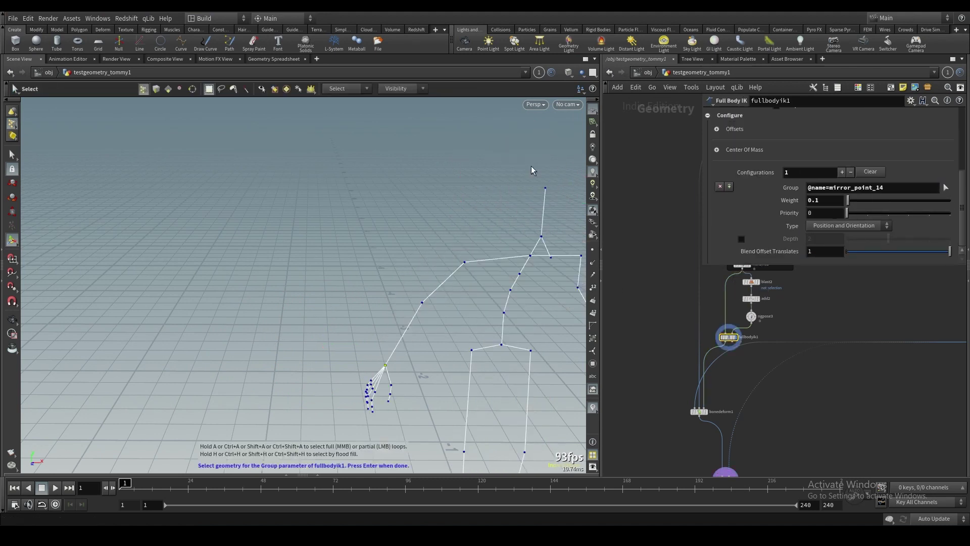
{"action": "left_click", "coordinate": [547, 238]}
{"action": "key", "text": "Return"}
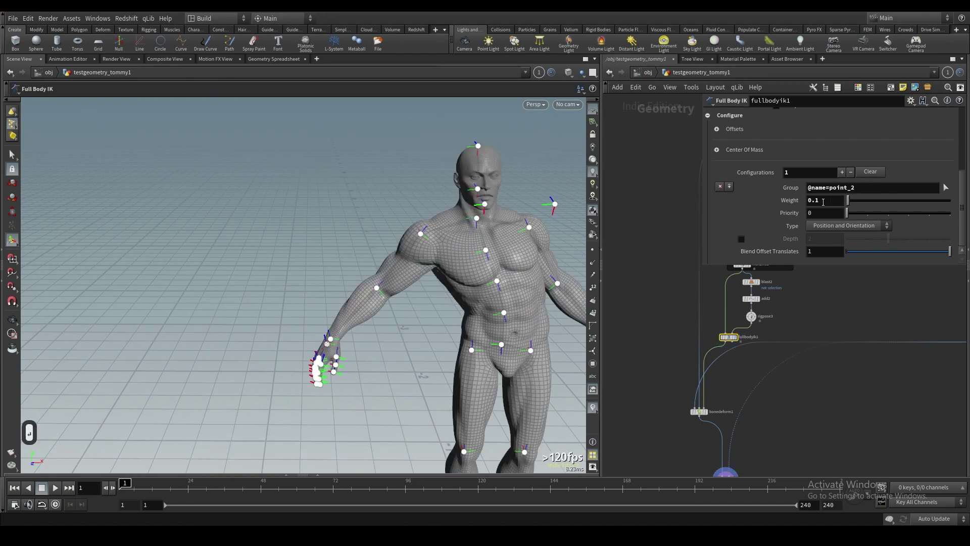
{"action": "mouse_move", "coordinate": [849, 201]}
{"action": "left_mouse_down"}
{"action": "mouse_move", "coordinate": [868, 202]}
{"action": "mouse_move", "coordinate": [860, 203]}
{"action": "left_mouse_up"}
- Set the Full Body IK solver's tolerance to 0.001
{"action": "scroll", "coordinate": [766, 198], "scroll_direction": "up", "scroll_amount": 2}
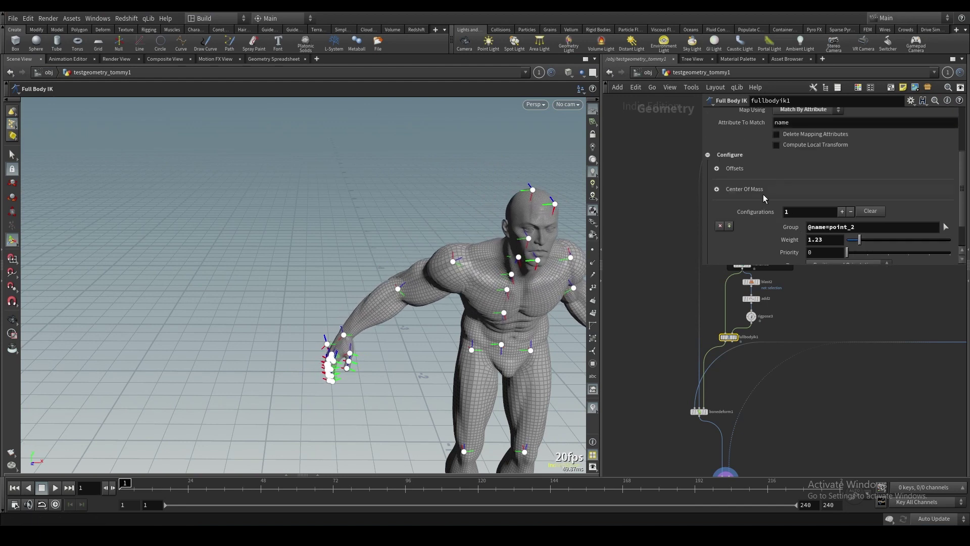
{"action": "scroll", "coordinate": [765, 198], "scroll_direction": "up", "scroll_amount": 4}
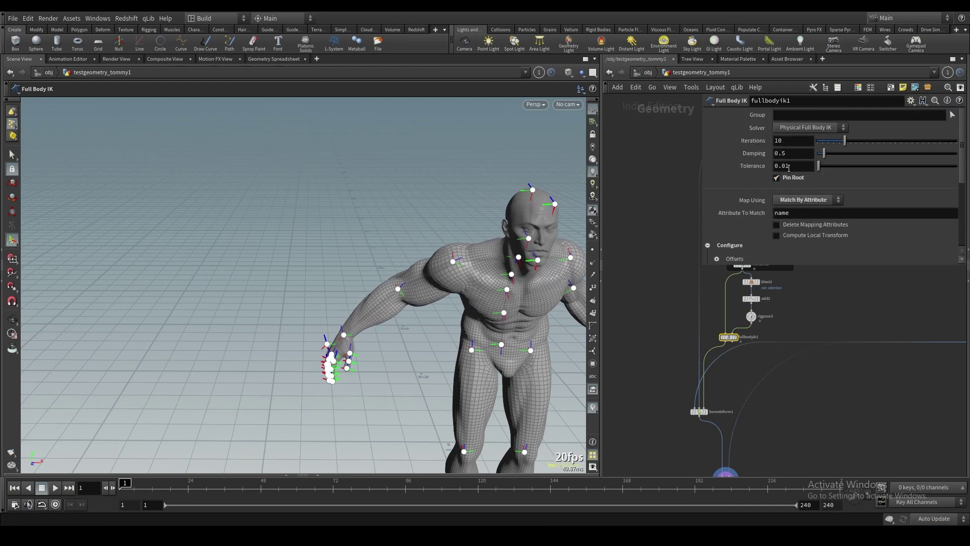
{"action": "type", "text": "01"}
{"action": "key", "text": "Return"}
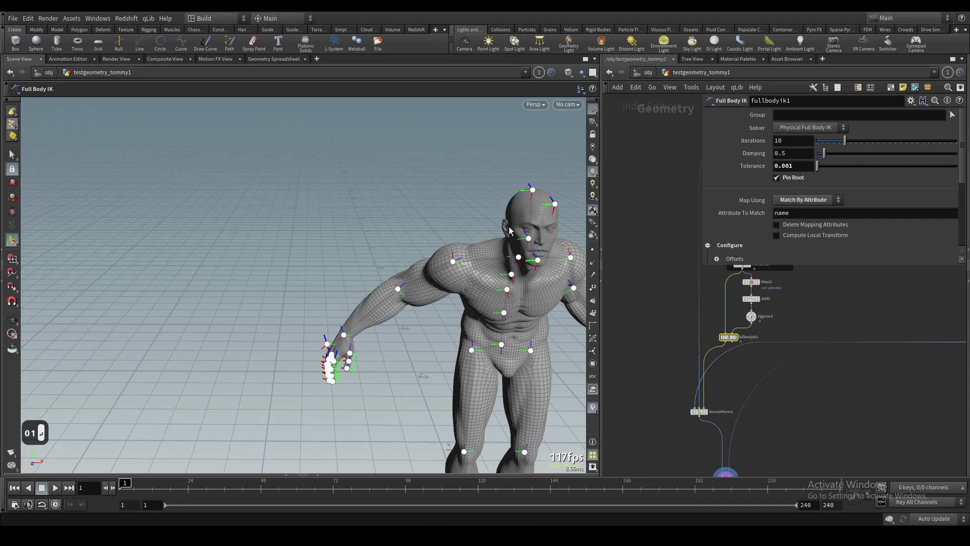
- Examine the posed character's deformation and the layout of the IK node network
{"action": "right_click_drag", "start_coordinate": [506, 235], "coordinate": [500, 290], "text": "alt"}
{"action": "middle_click_drag", "start_coordinate": [500, 289], "coordinate": [451, 228], "text": "alt"}
{"action": "left_click_drag", "start_coordinate": [451, 228], "coordinate": [506, 247], "text": "alt"}
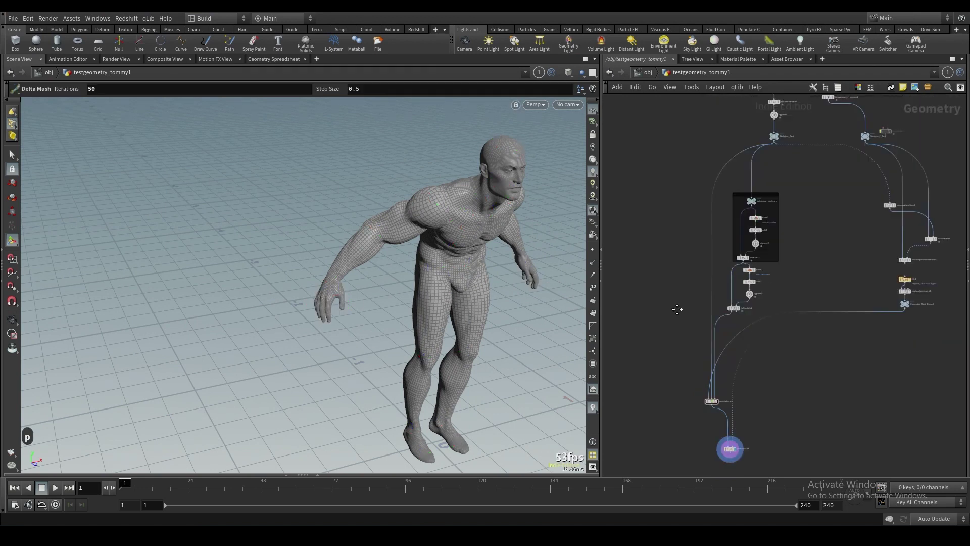
{"action": "middle_click_drag", "start_coordinate": [676, 308], "coordinate": [667, 315]}
{"action": "scroll", "coordinate": [717, 302], "scroll_direction": "up", "scroll_amount": 1}
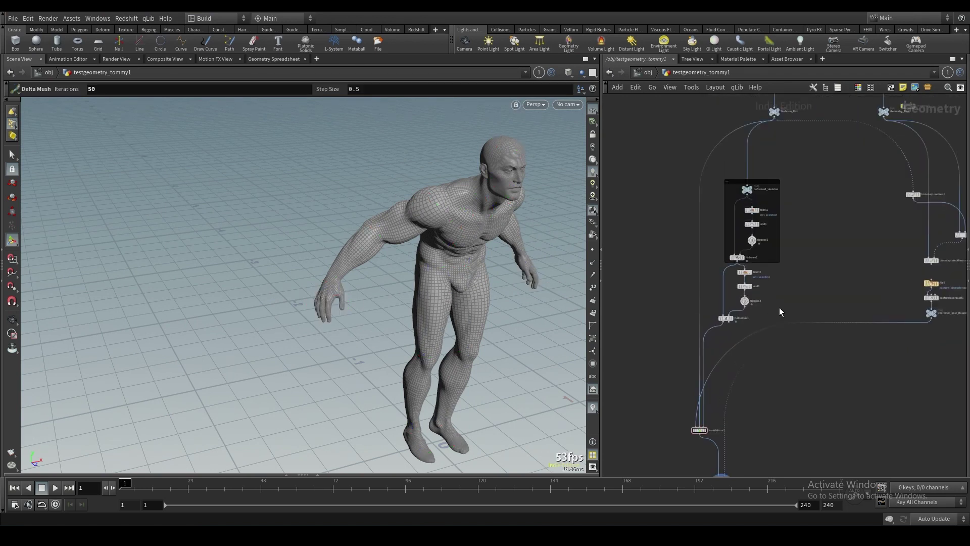
{"action": "scroll", "coordinate": [779, 308], "scroll_direction": "up", "scroll_amount": 2}
{"action": "scroll", "coordinate": [687, 353], "scroll_direction": "down", "scroll_amount": 3}
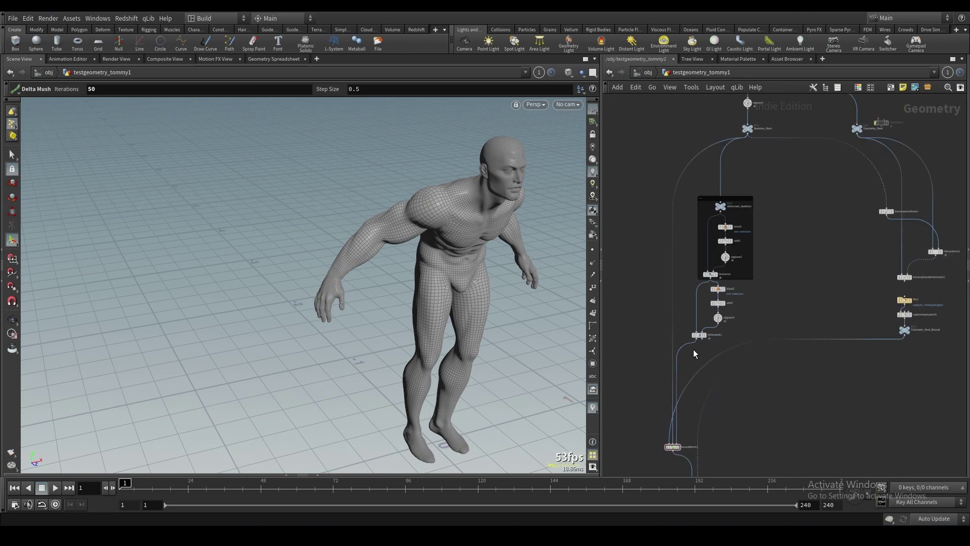
- Examine the leaning character's mesh deformation from several angles and review the settings of fullbodyik1
{"action": "left_click_drag", "start_coordinate": [488, 235], "coordinate": [444, 213], "text": "alt"}
{"action": "right_click_drag", "start_coordinate": [444, 214], "coordinate": [475, 165], "text": "alt"}
{"action": "left_click_drag", "start_coordinate": [475, 165], "coordinate": [515, 202], "text": "alt"}
{"action": "right_click_drag", "start_coordinate": [515, 202], "coordinate": [488, 281], "text": "alt"}
{"action": "left_click_drag", "start_coordinate": [488, 281], "coordinate": [534, 285], "text": "alt"}
{"action": "middle_click_drag", "start_coordinate": [487, 288], "coordinate": [435, 206], "text": "alt"}
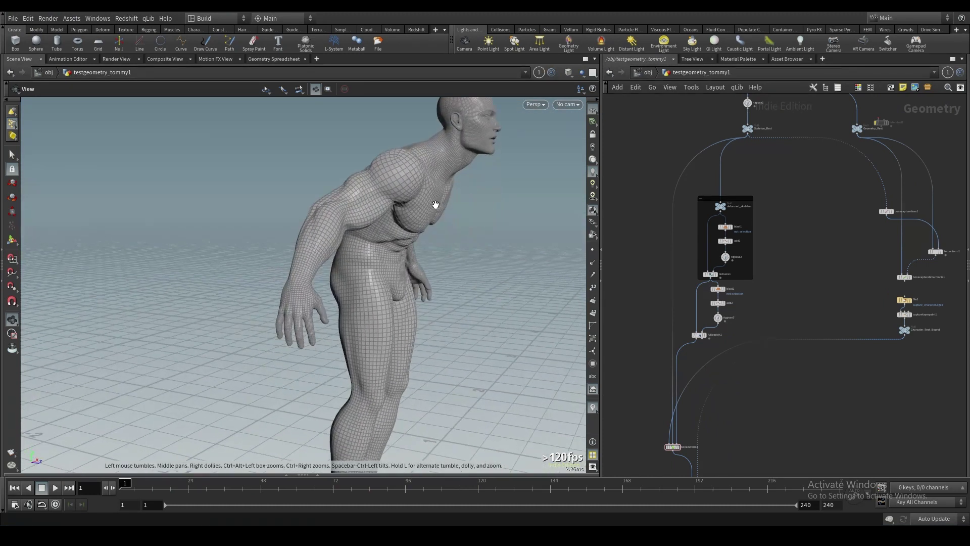
{"action": "scroll", "coordinate": [783, 329], "scroll_direction": "down", "scroll_amount": 2}
{"action": "scroll", "coordinate": [726, 341], "scroll_direction": "up", "scroll_amount": 3}
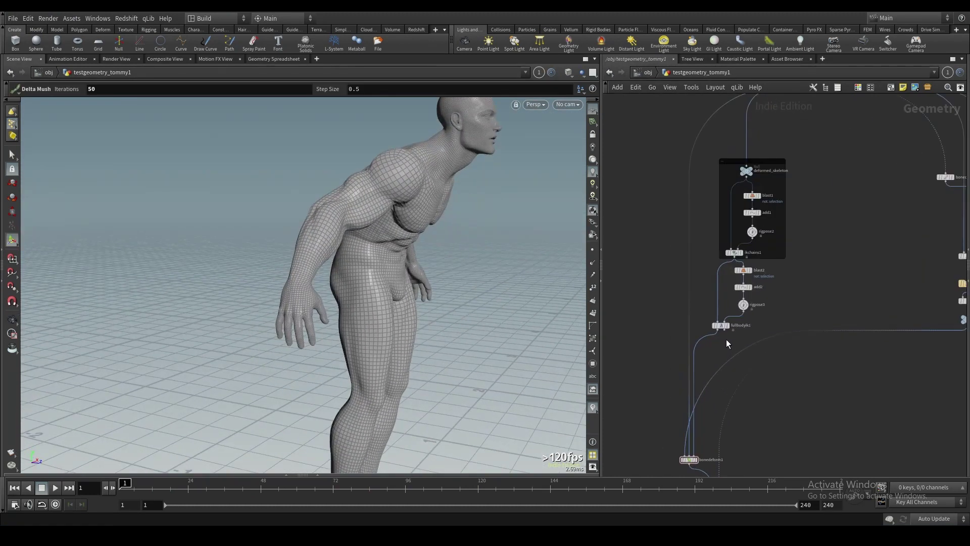
{"action": "left_click", "coordinate": [720, 325]}
{"action": "key", "text": "p"}
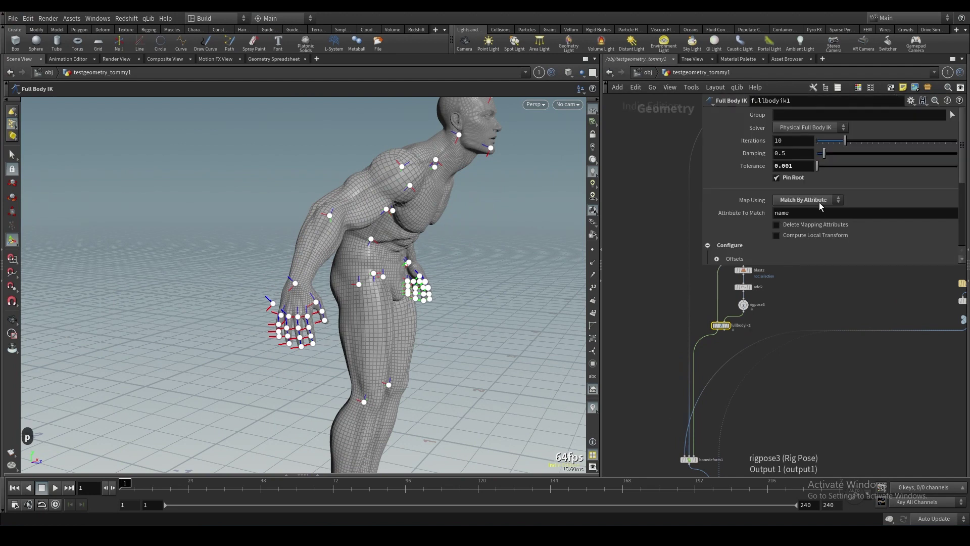
{"action": "key", "text": "p"}
- Clear all transformations from the rigpose3 node
{"action": "scroll", "coordinate": [802, 286], "scroll_direction": "up", "scroll_amount": 1}
{"action": "middle_click_drag", "start_coordinate": [803, 288], "coordinate": [805, 350]}
{"action": "left_click", "coordinate": [694, 309]}
{"action": "left_click", "coordinate": [735, 372]}
{"action": "key", "text": "p"}
{"action": "scroll", "coordinate": [848, 171], "scroll_direction": "up", "scroll_amount": 2}
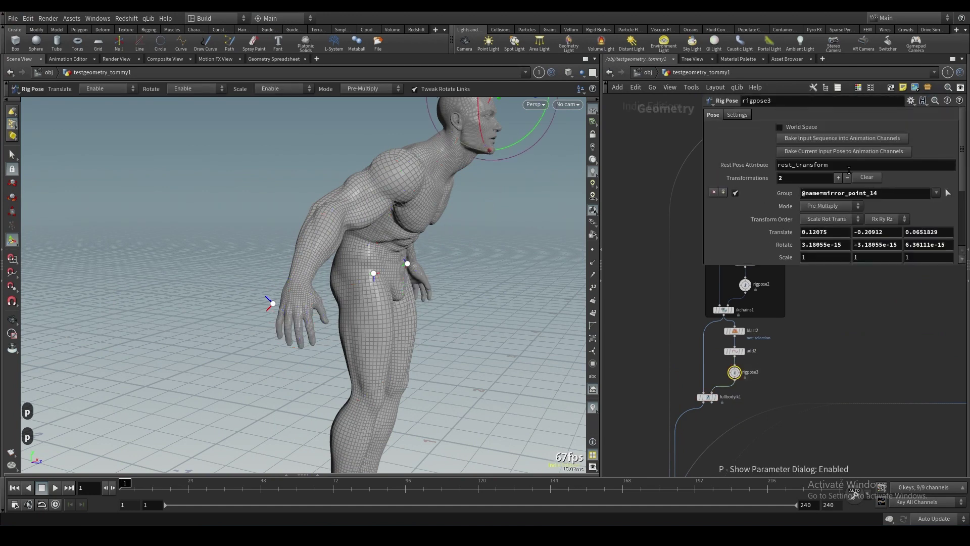
{"action": "left_click", "coordinate": [867, 176]}
{"action": "key", "text": "p"}
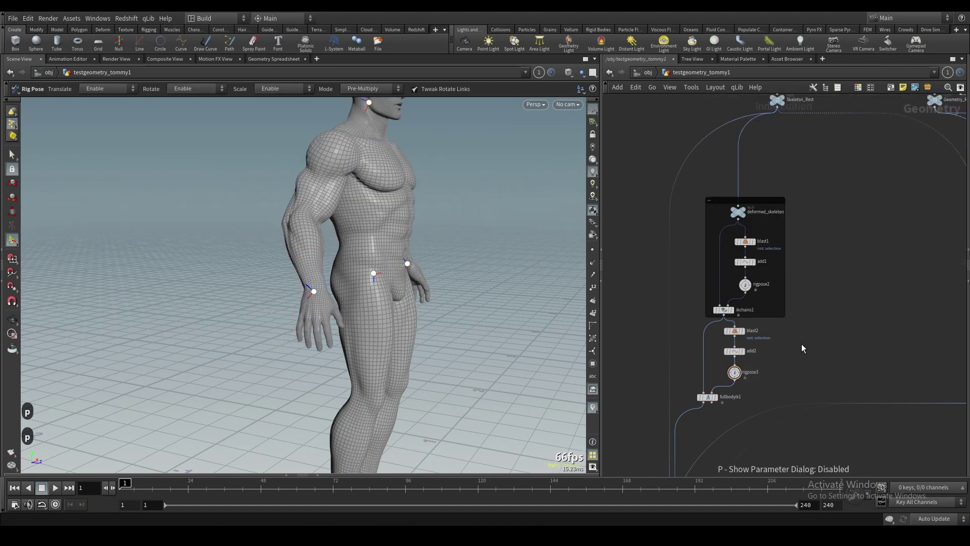
- Select the rigpose2 node above the IK Chains node and check its parameters
{"action": "scroll", "coordinate": [801, 344], "scroll_direction": "down", "scroll_amount": 1}
{"action": "left_click_drag", "start_coordinate": [783, 315], "coordinate": [750, 289]}
{"action": "key", "text": "p"}
{"action": "key", "text": "p"}
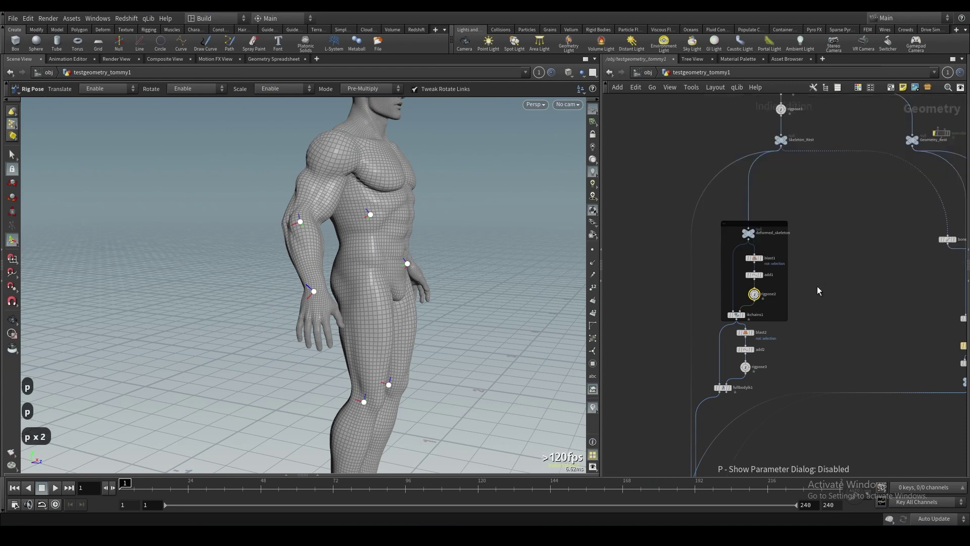
{"action": "scroll", "coordinate": [817, 302], "scroll_direction": "down", "scroll_amount": 1}
{"action": "left_click", "coordinate": [817, 302]}
- Spread out the end of the network by moving bonedeform1 slightly left and the Delta Mush node further right
{"action": "scroll", "coordinate": [799, 320], "scroll_direction": "down", "scroll_amount": 1}
{"action": "middle_click_drag", "start_coordinate": [800, 320], "coordinate": [790, 237]}
{"action": "scroll", "coordinate": [712, 408], "scroll_direction": "up", "scroll_amount": 1}
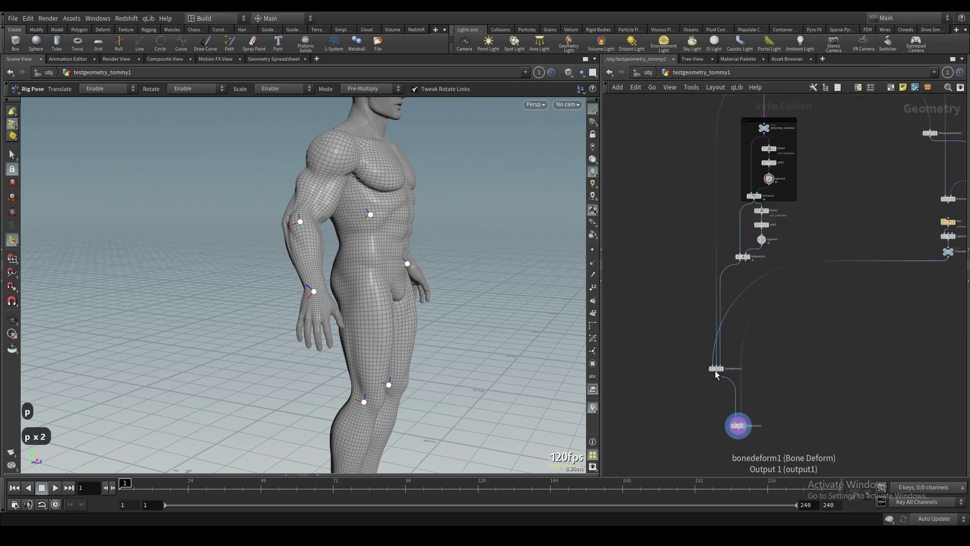
{"action": "left_click_drag", "start_coordinate": [716, 369], "coordinate": [703, 364]}
{"action": "left_click_drag", "start_coordinate": [744, 432], "coordinate": [819, 418]}
{"action": "left_click_drag", "start_coordinate": [419, 299], "coordinate": [281, 341], "text": "alt"}
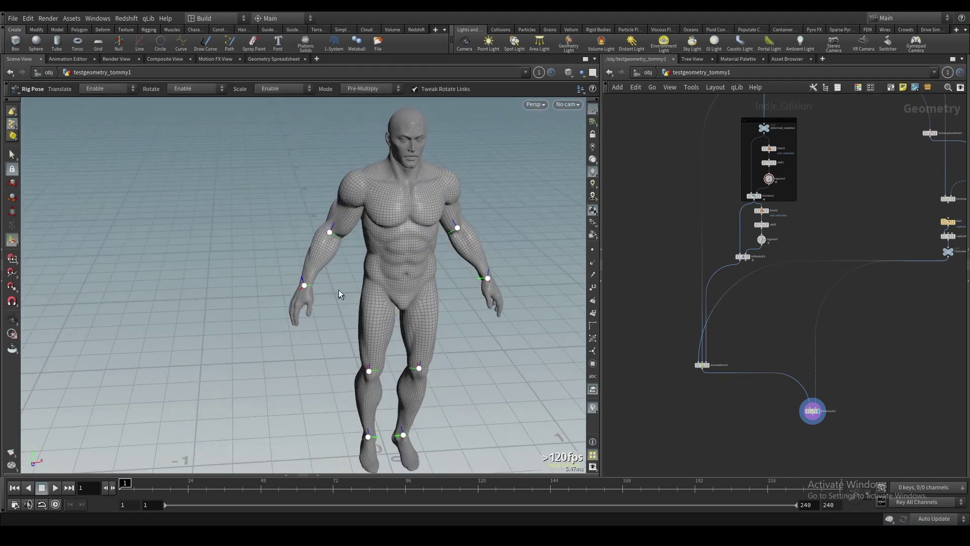